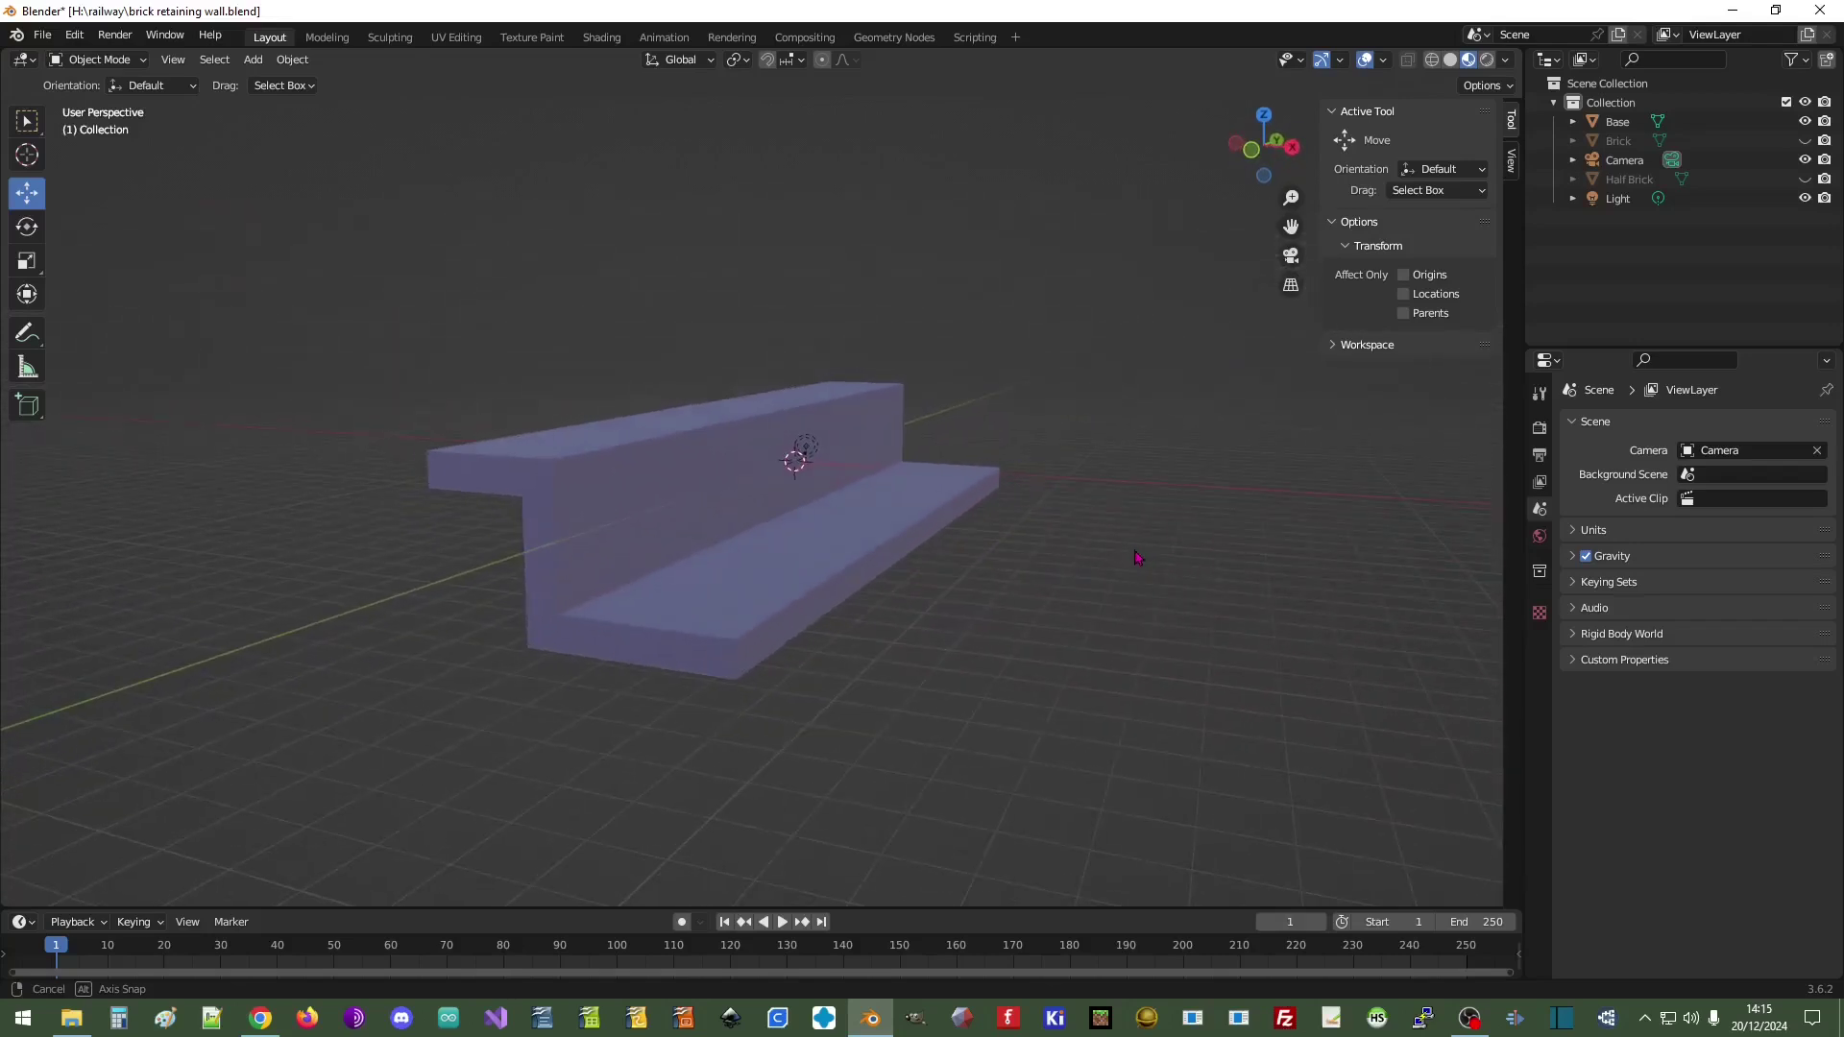
- Unhide the Brick object in front of the retaining wall base
{"action": "scroll", "coordinate": [827, 625], "scroll_direction": "up", "scroll_amount": 3}
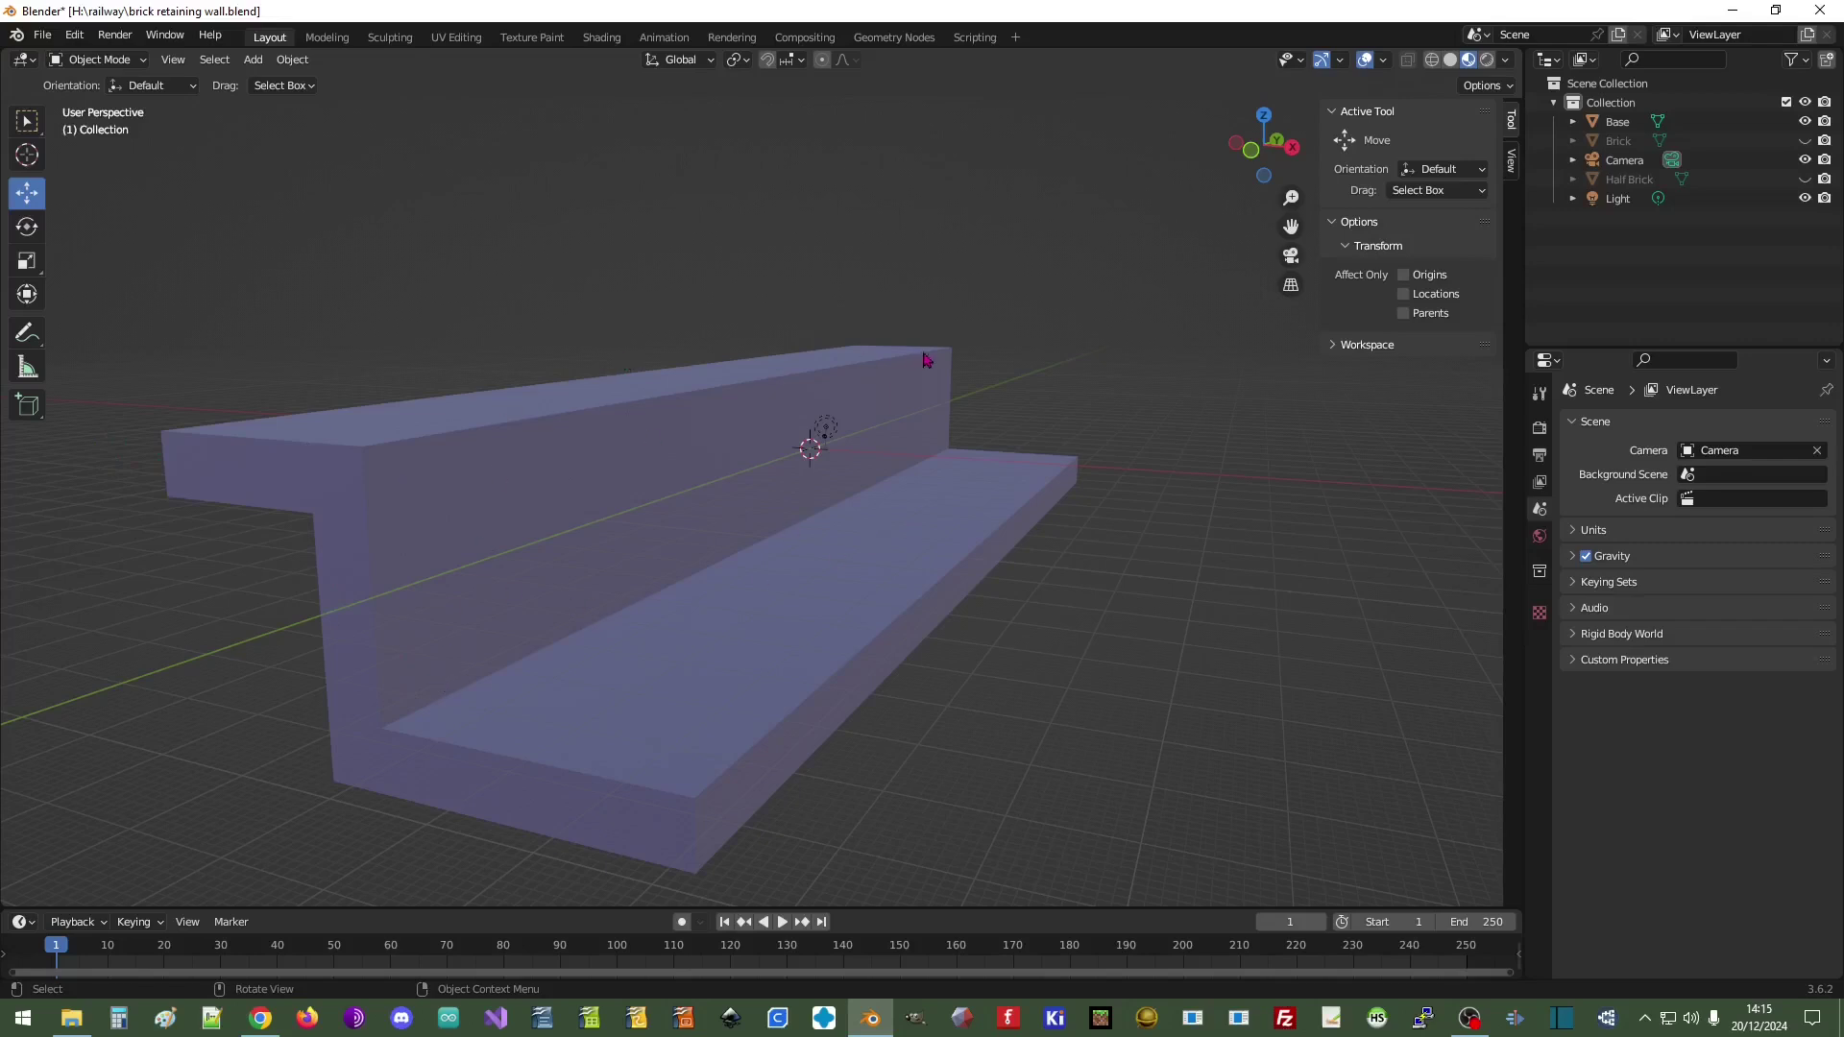
{"action": "middle_click_drag", "start_coordinate": [1196, 429], "coordinate": [1065, 463]}
{"action": "scroll", "coordinate": [950, 466], "scroll_direction": "up", "scroll_amount": 5}
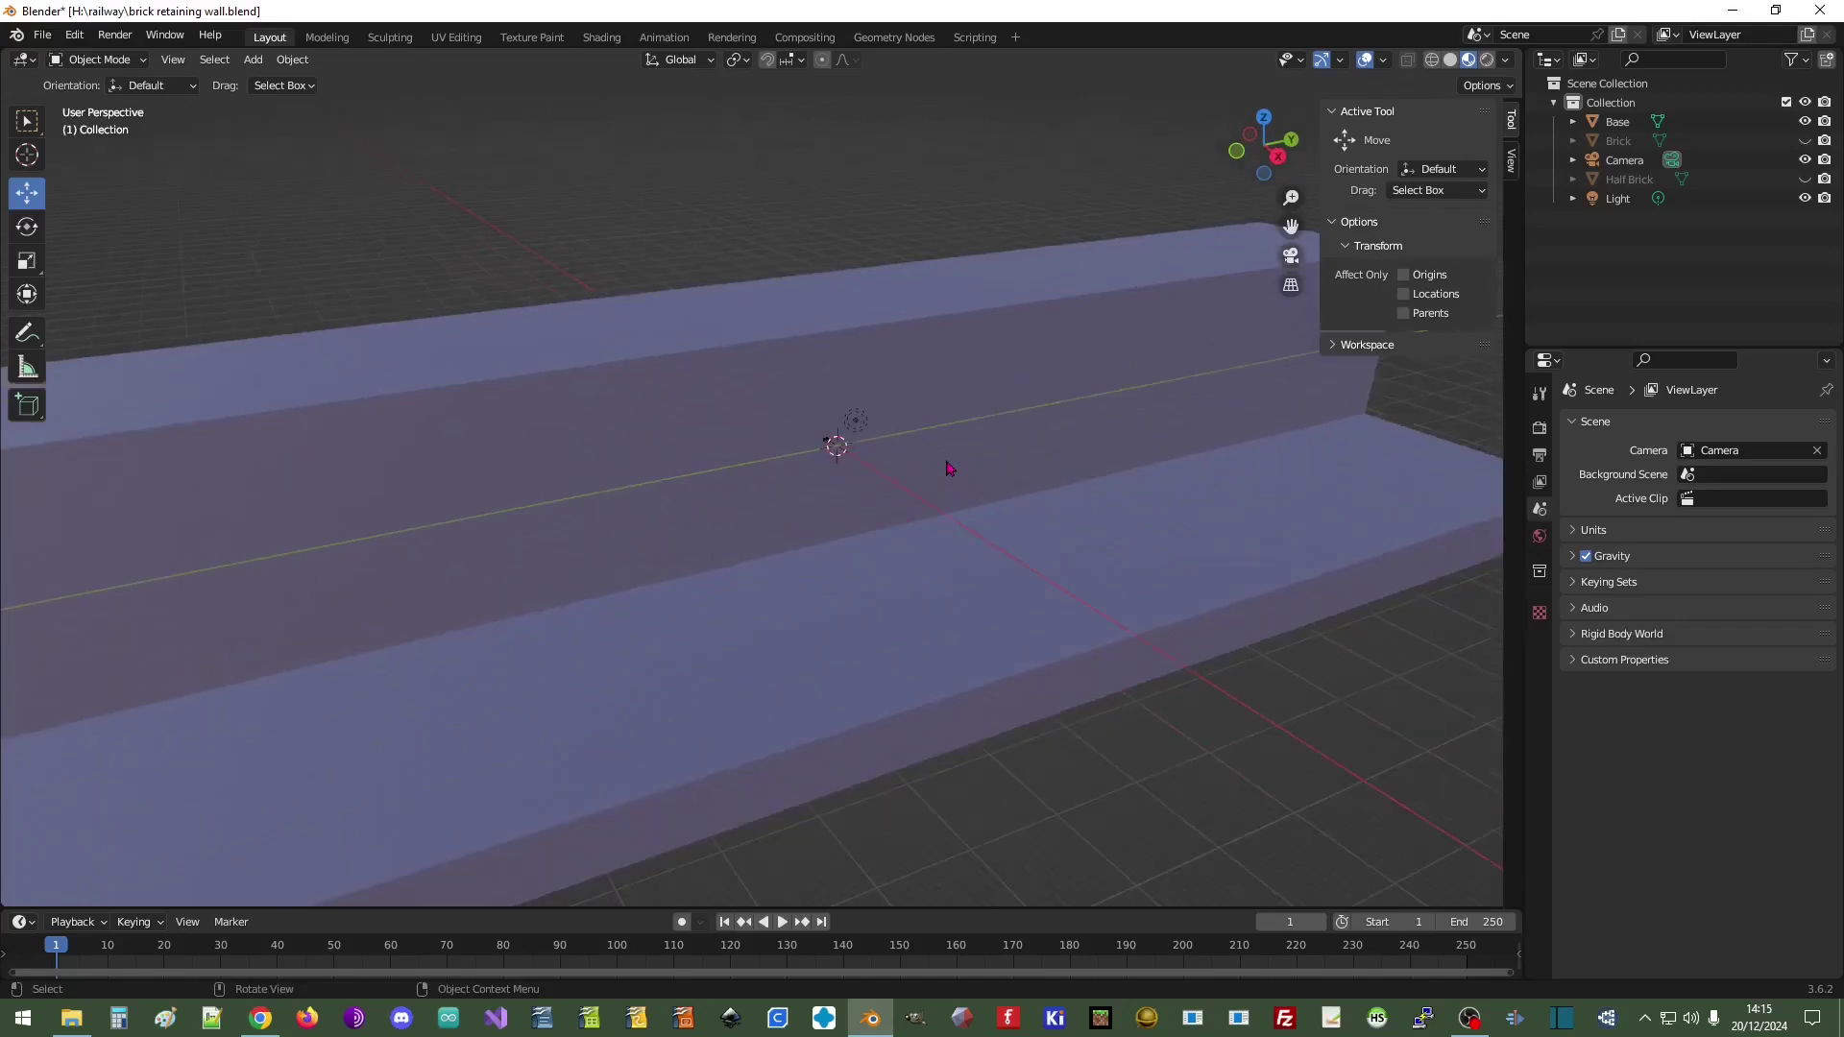
{"action": "left_click", "coordinate": [1807, 142]}
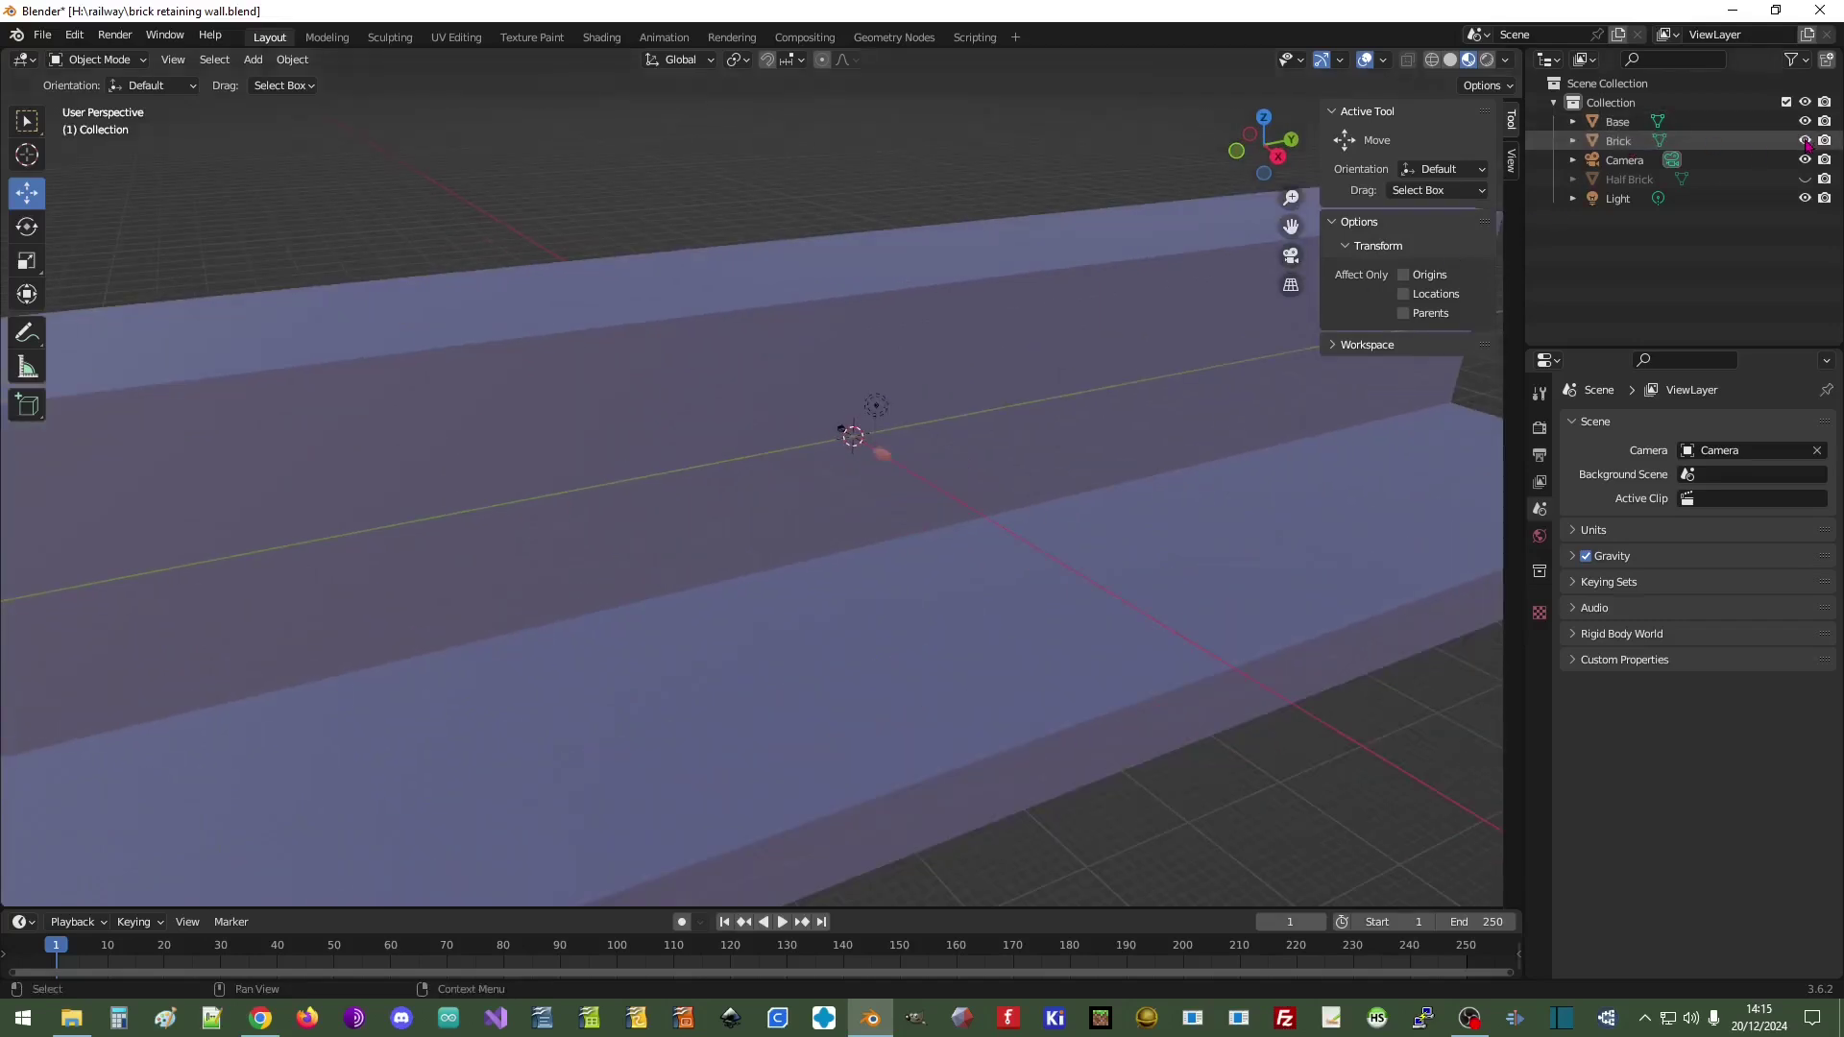
- Duplicate the brick, leaving the copy at the original's location
{"action": "scroll", "coordinate": [910, 551], "scroll_direction": "up", "scroll_amount": 6}
{"action": "scroll", "coordinate": [1130, 458], "scroll_direction": "down", "scroll_amount": 3}
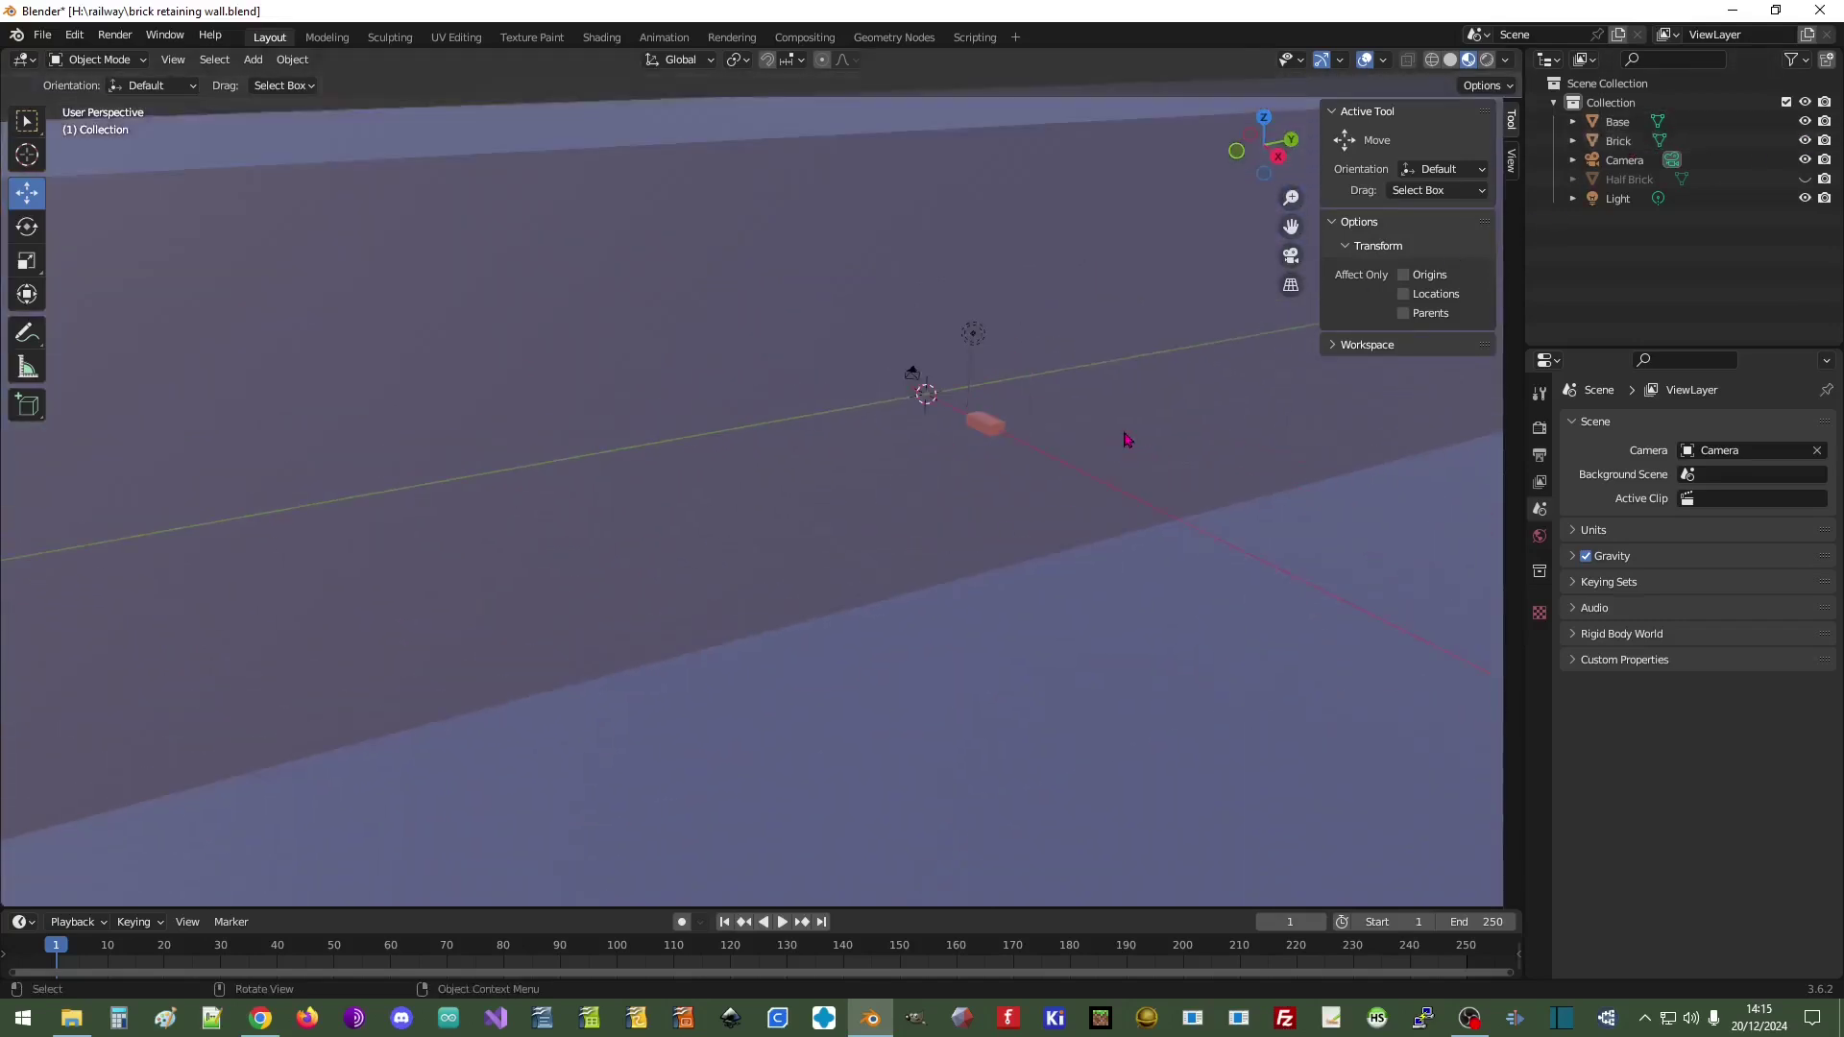
{"action": "middle_click_drag", "start_coordinate": [1226, 452], "coordinate": [913, 506], "text": "shift"}
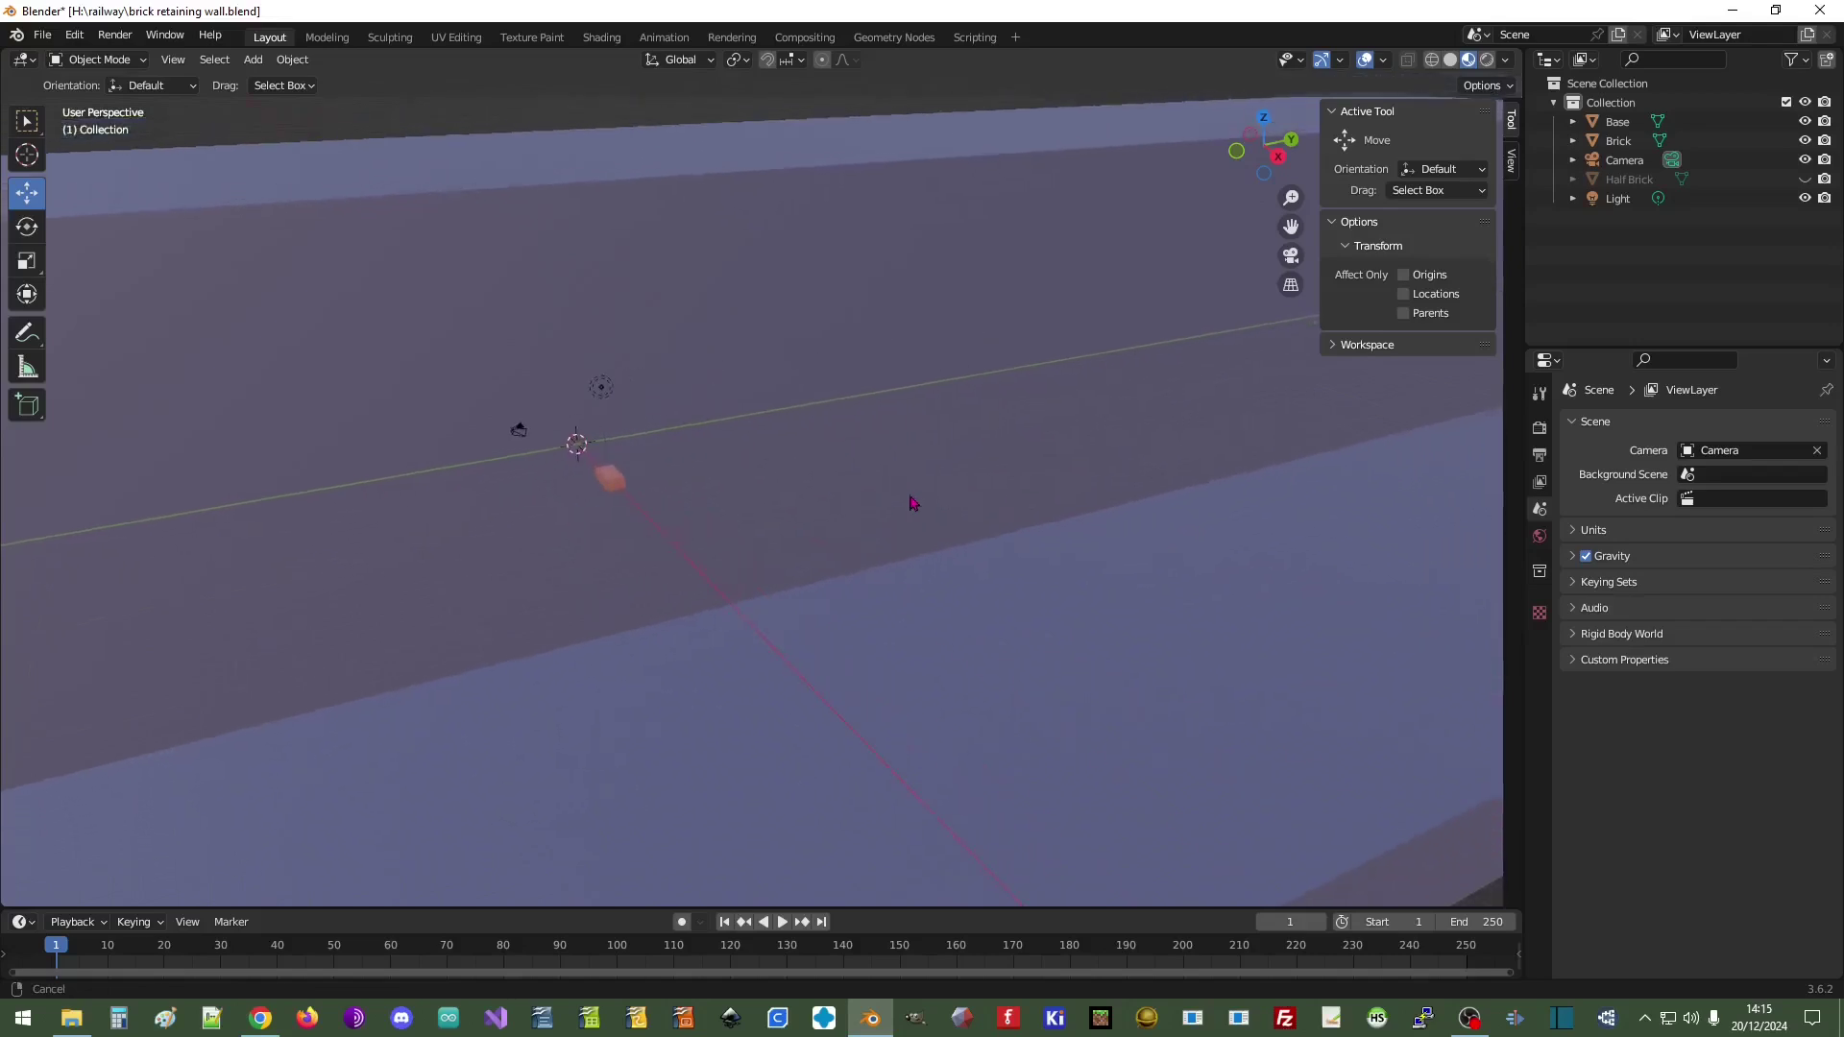
{"action": "scroll", "coordinate": [752, 514], "scroll_direction": "up", "scroll_amount": 2}
{"action": "middle_click_drag", "start_coordinate": [566, 548], "coordinate": [671, 510], "text": "shift"}
{"action": "scroll", "coordinate": [669, 508], "scroll_direction": "down", "scroll_amount": 5}
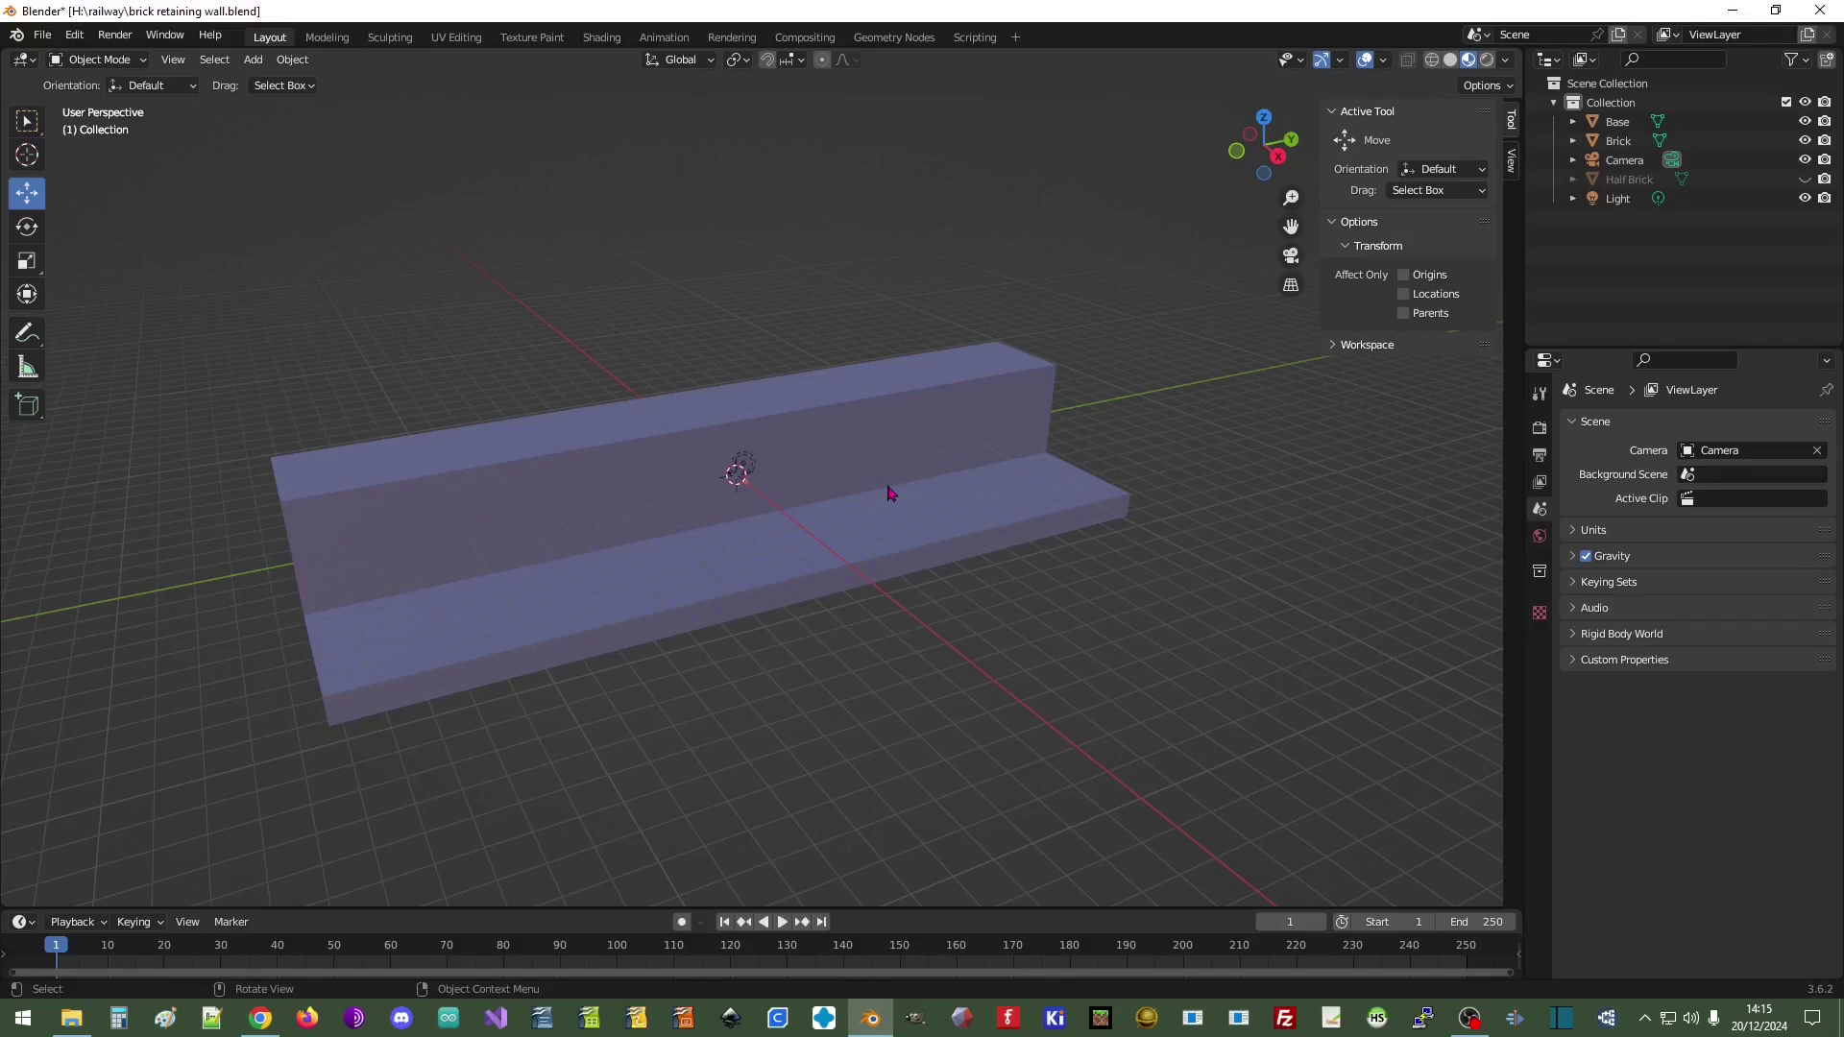
{"action": "scroll", "coordinate": [832, 499], "scroll_direction": "up", "scroll_amount": 8}
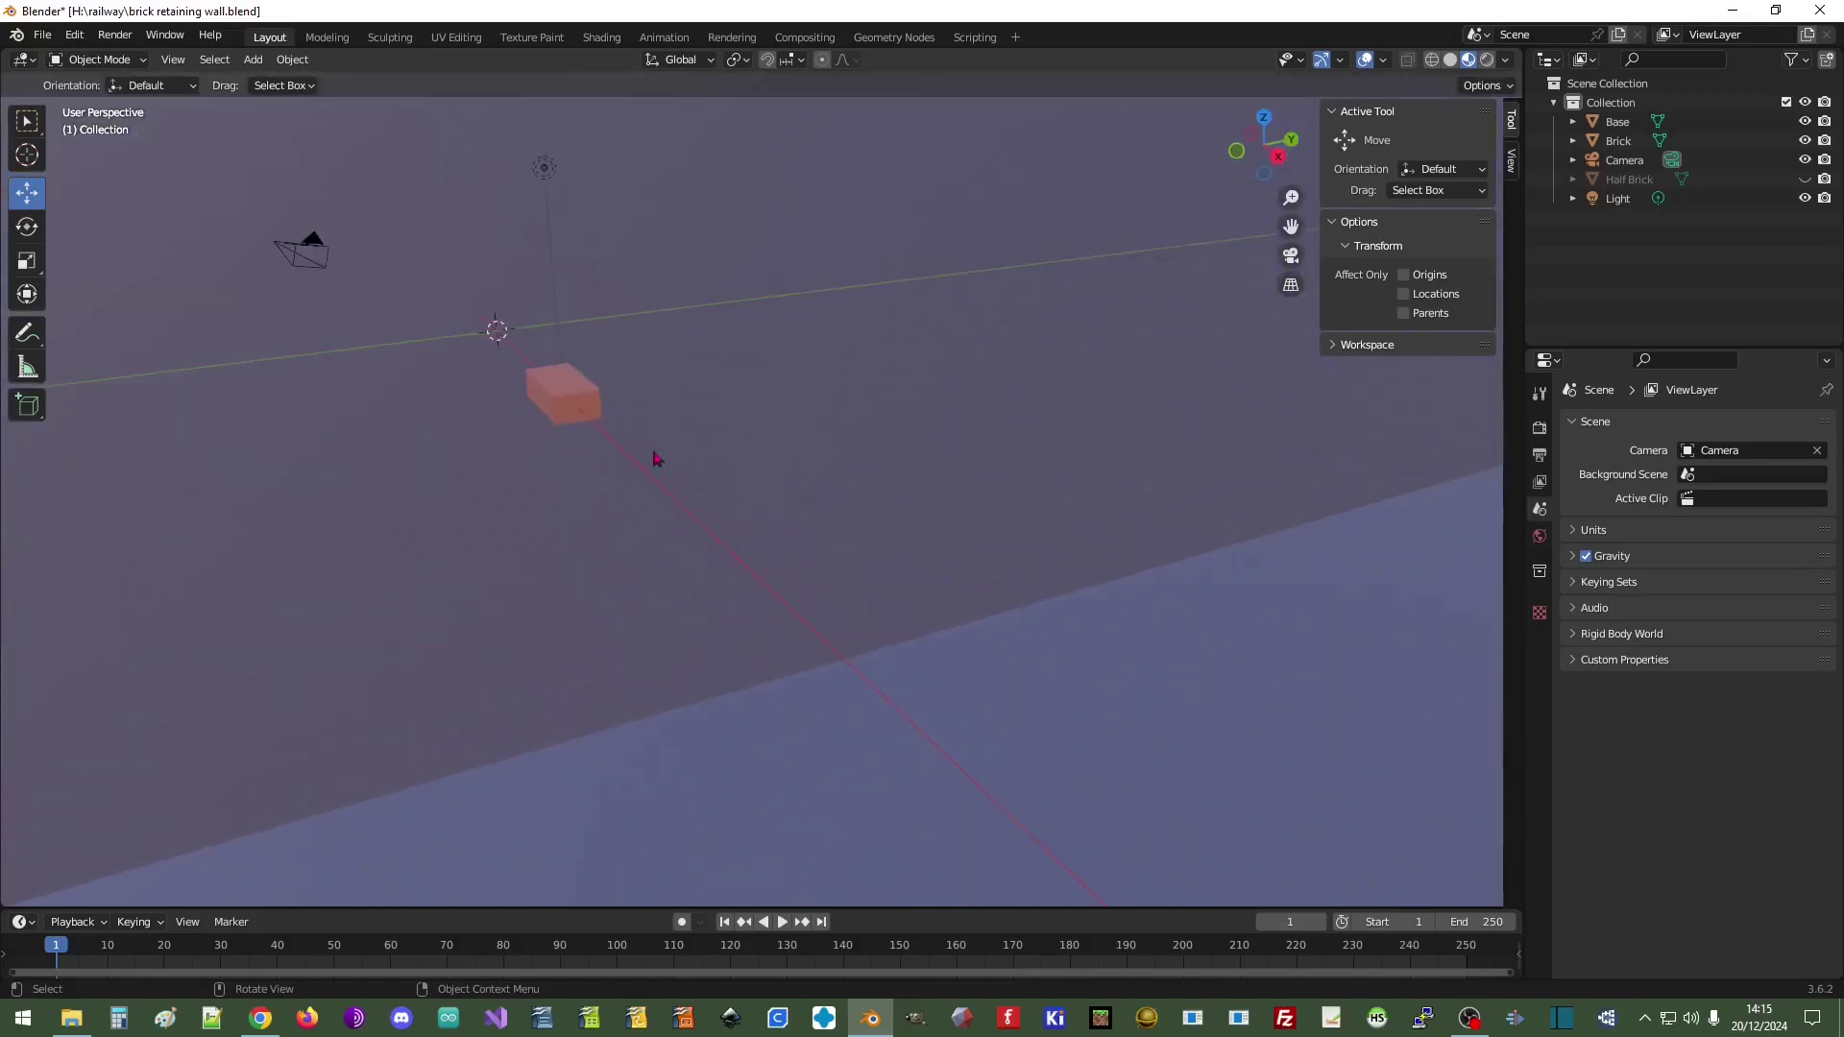
{"action": "left_click", "coordinate": [558, 399]}
{"action": "right_click", "coordinate": [558, 399]}
{"action": "left_click", "coordinate": [562, 392]}
{"action": "right_click", "coordinate": [618, 443]}
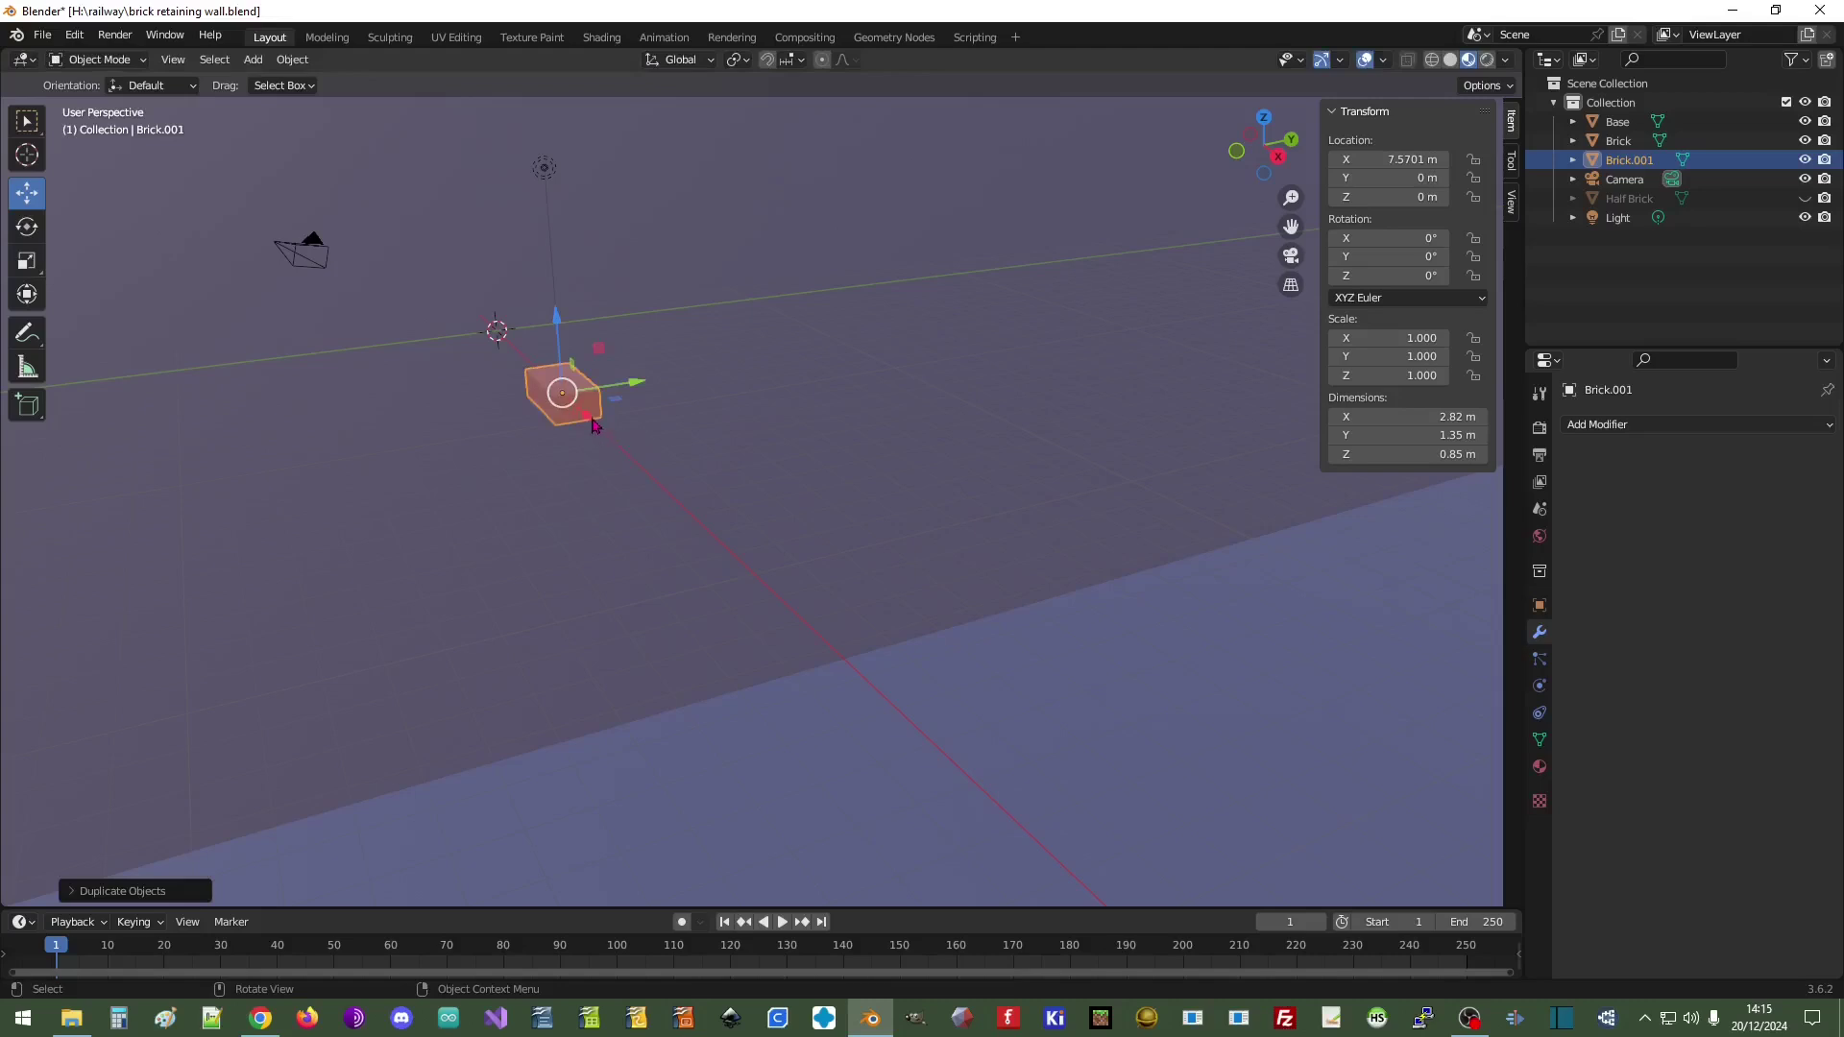
- Move the duplicated brick along the X axis to an X location of 0 m
{"action": "key", "text": "g"}
{"action": "key", "text": "x"}
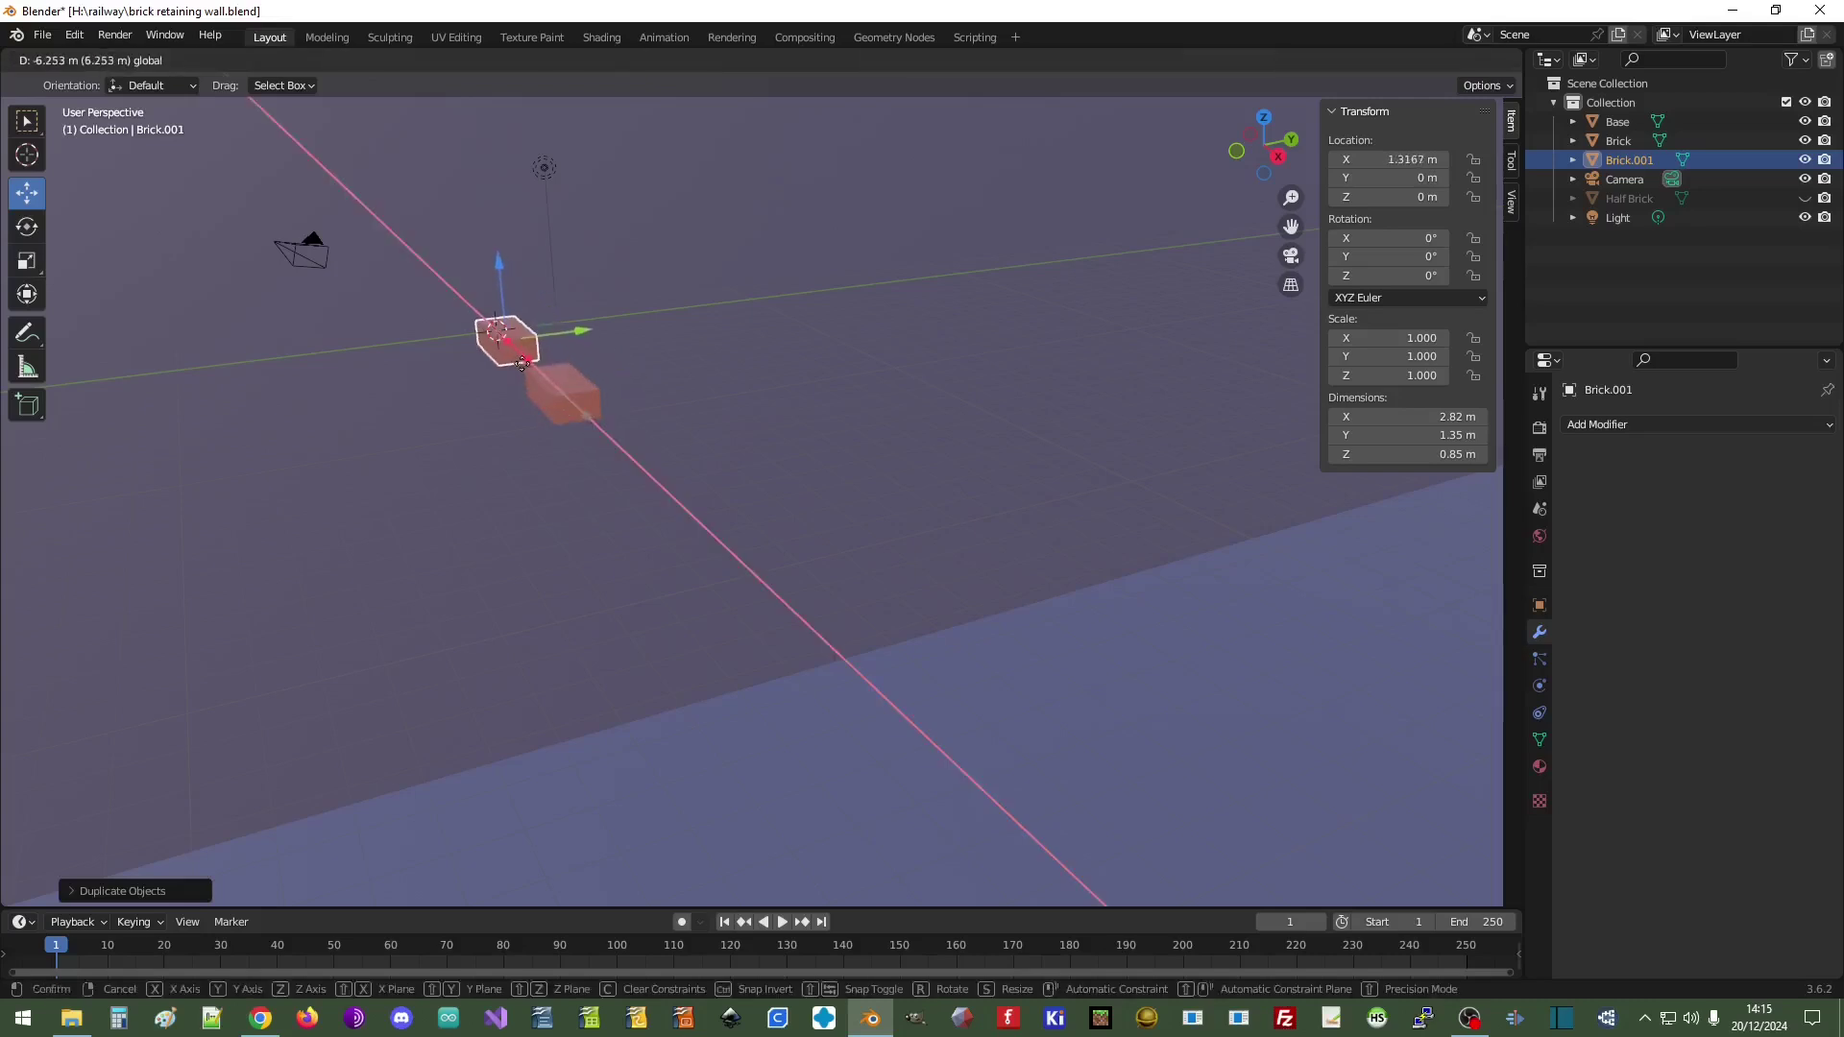
{"action": "left_click", "coordinate": [528, 367]}
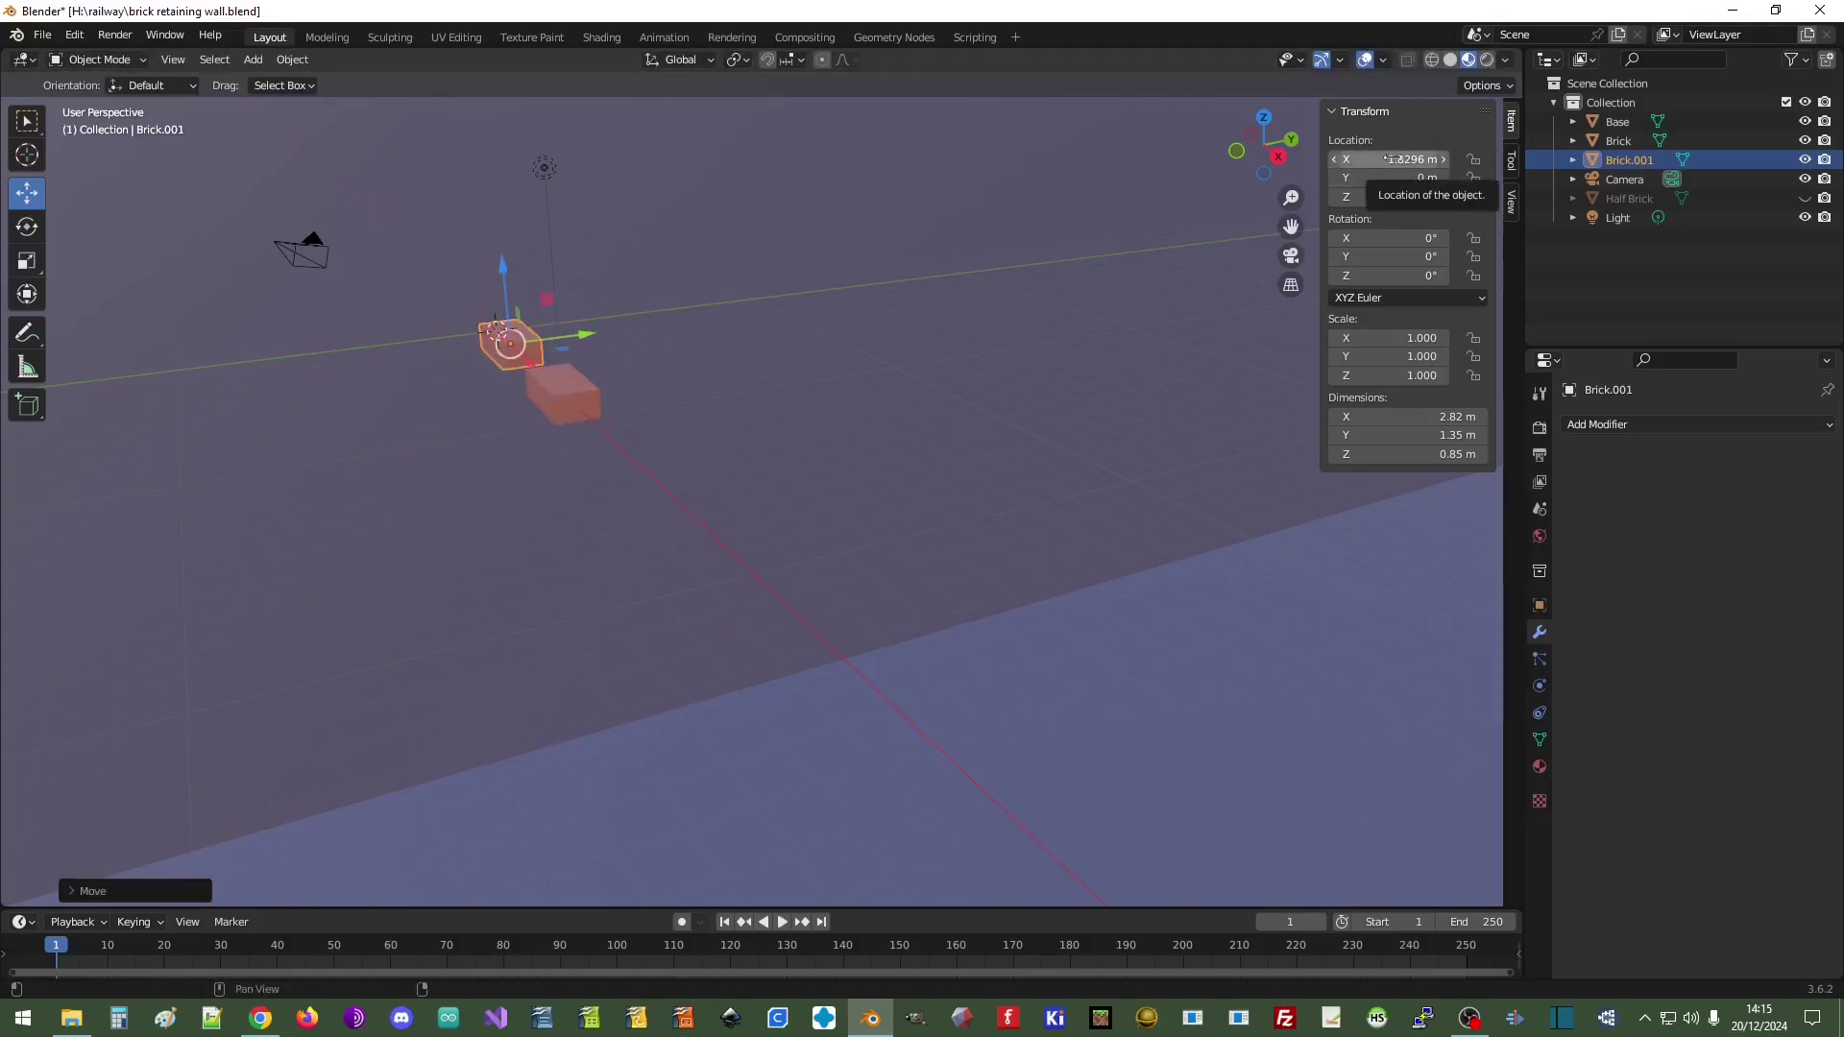
{"action": "left_click", "coordinate": [1386, 158]}
{"action": "type", "text": "0"}
{"action": "key", "text": "Return"}
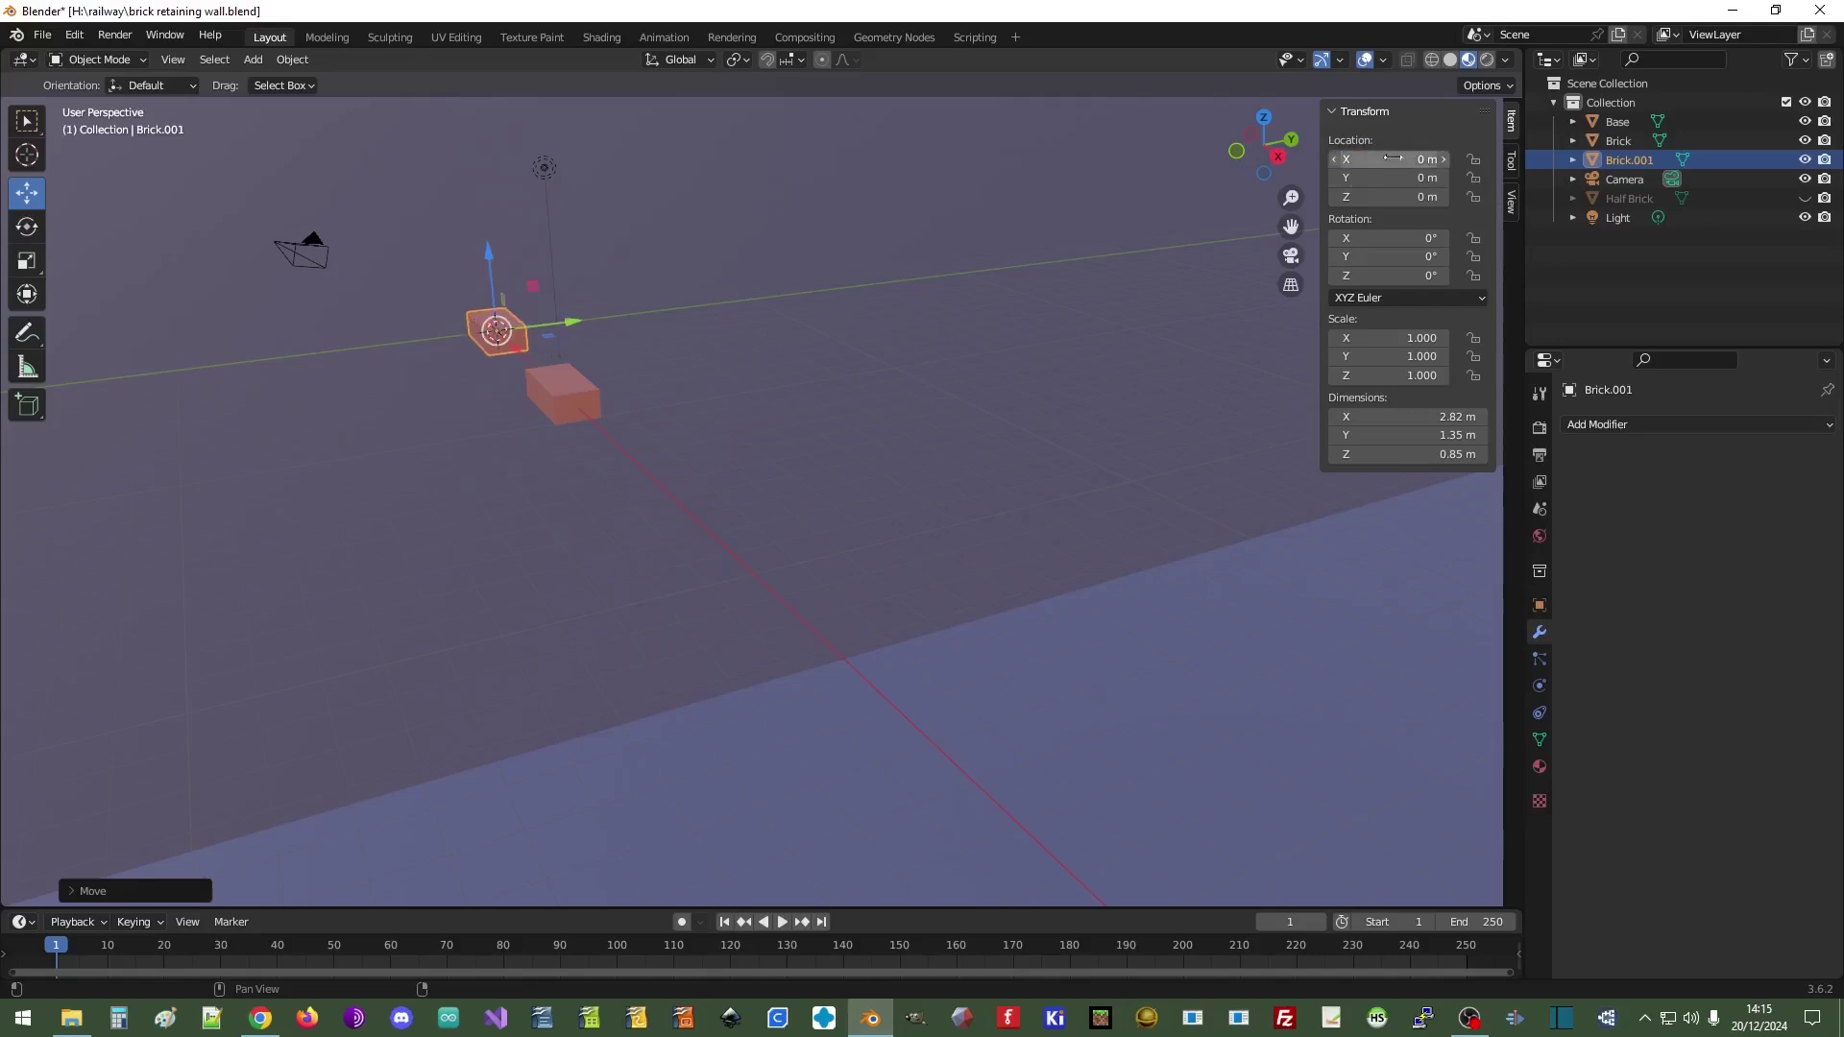
- Add an Array modifier to the duplicated brick, using a constant offset instead of the relative offset
{"action": "mouse_move", "coordinate": [321, 439]}
{"action": "middle_mouse_down"}
{"action": "mouse_move", "coordinate": [383, 457]}
{"action": "mouse_move", "coordinate": [457, 527]}
{"action": "mouse_move", "coordinate": [323, 457]}
{"action": "middle_mouse_up"}
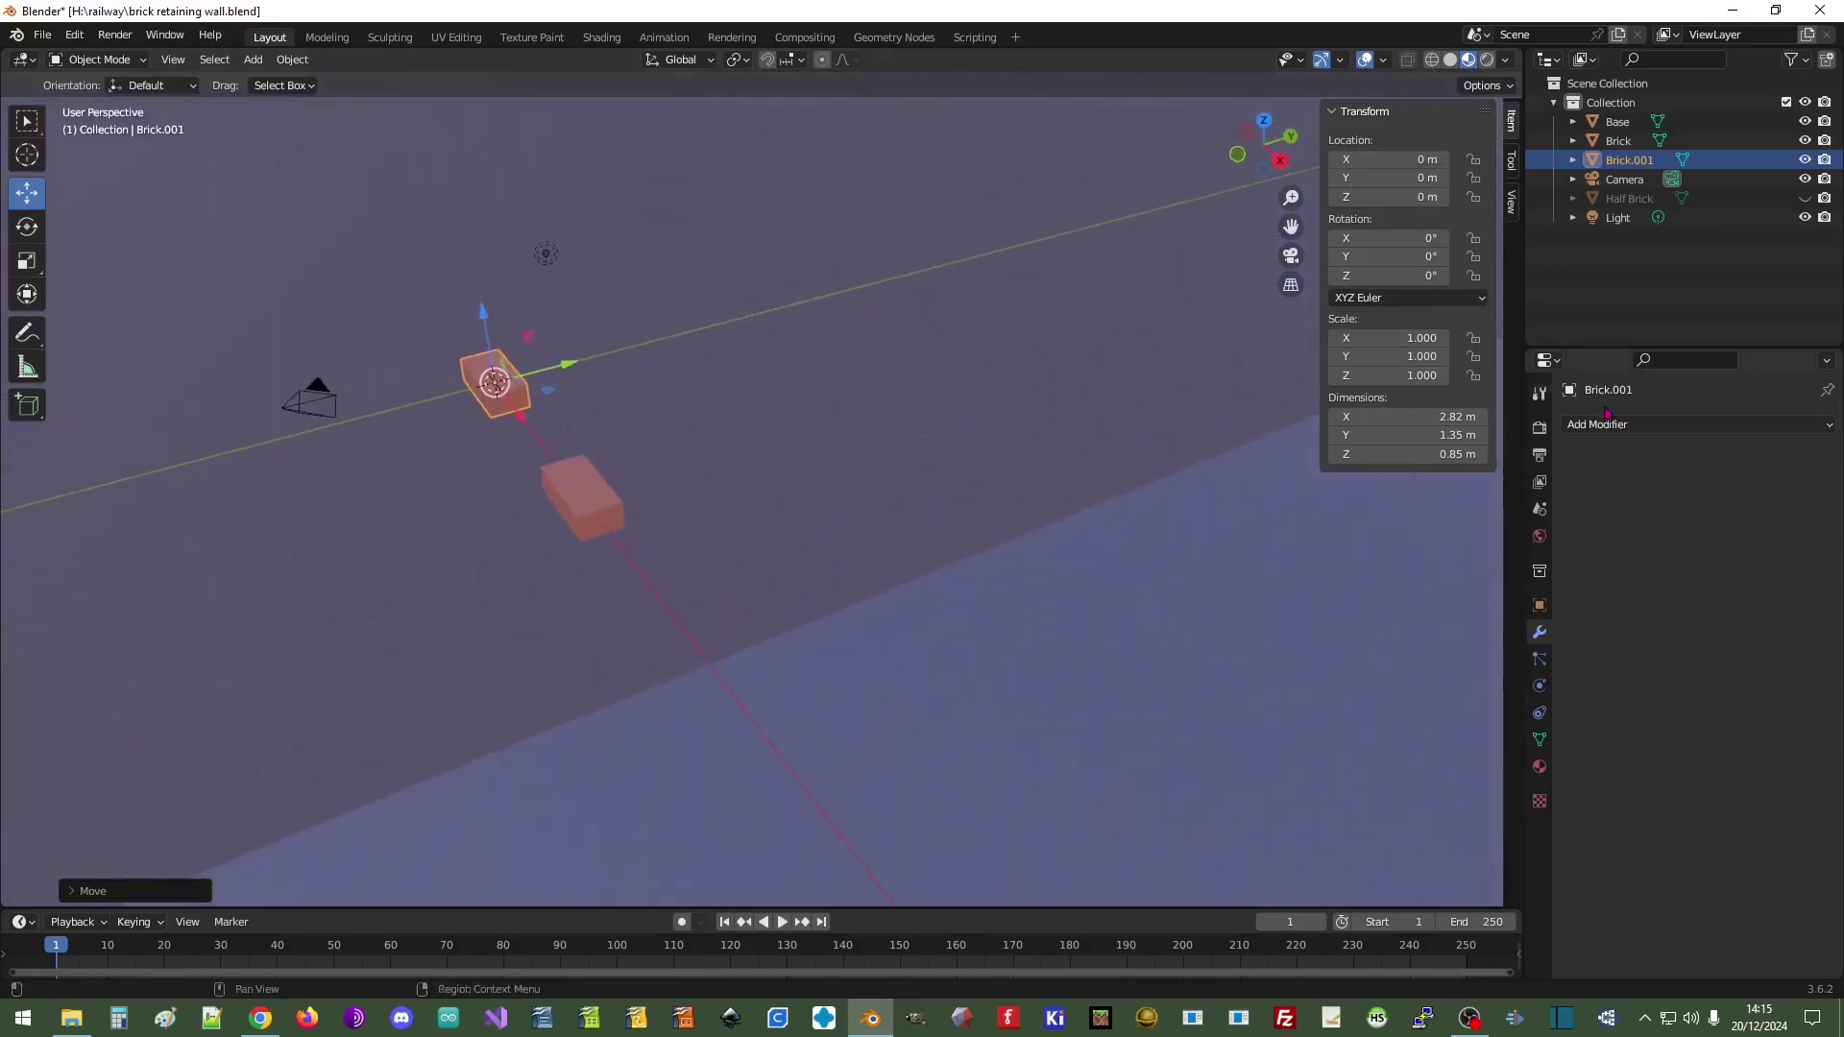
{"action": "left_click", "coordinate": [1633, 424]}
{"action": "left_click", "coordinate": [1482, 478]}
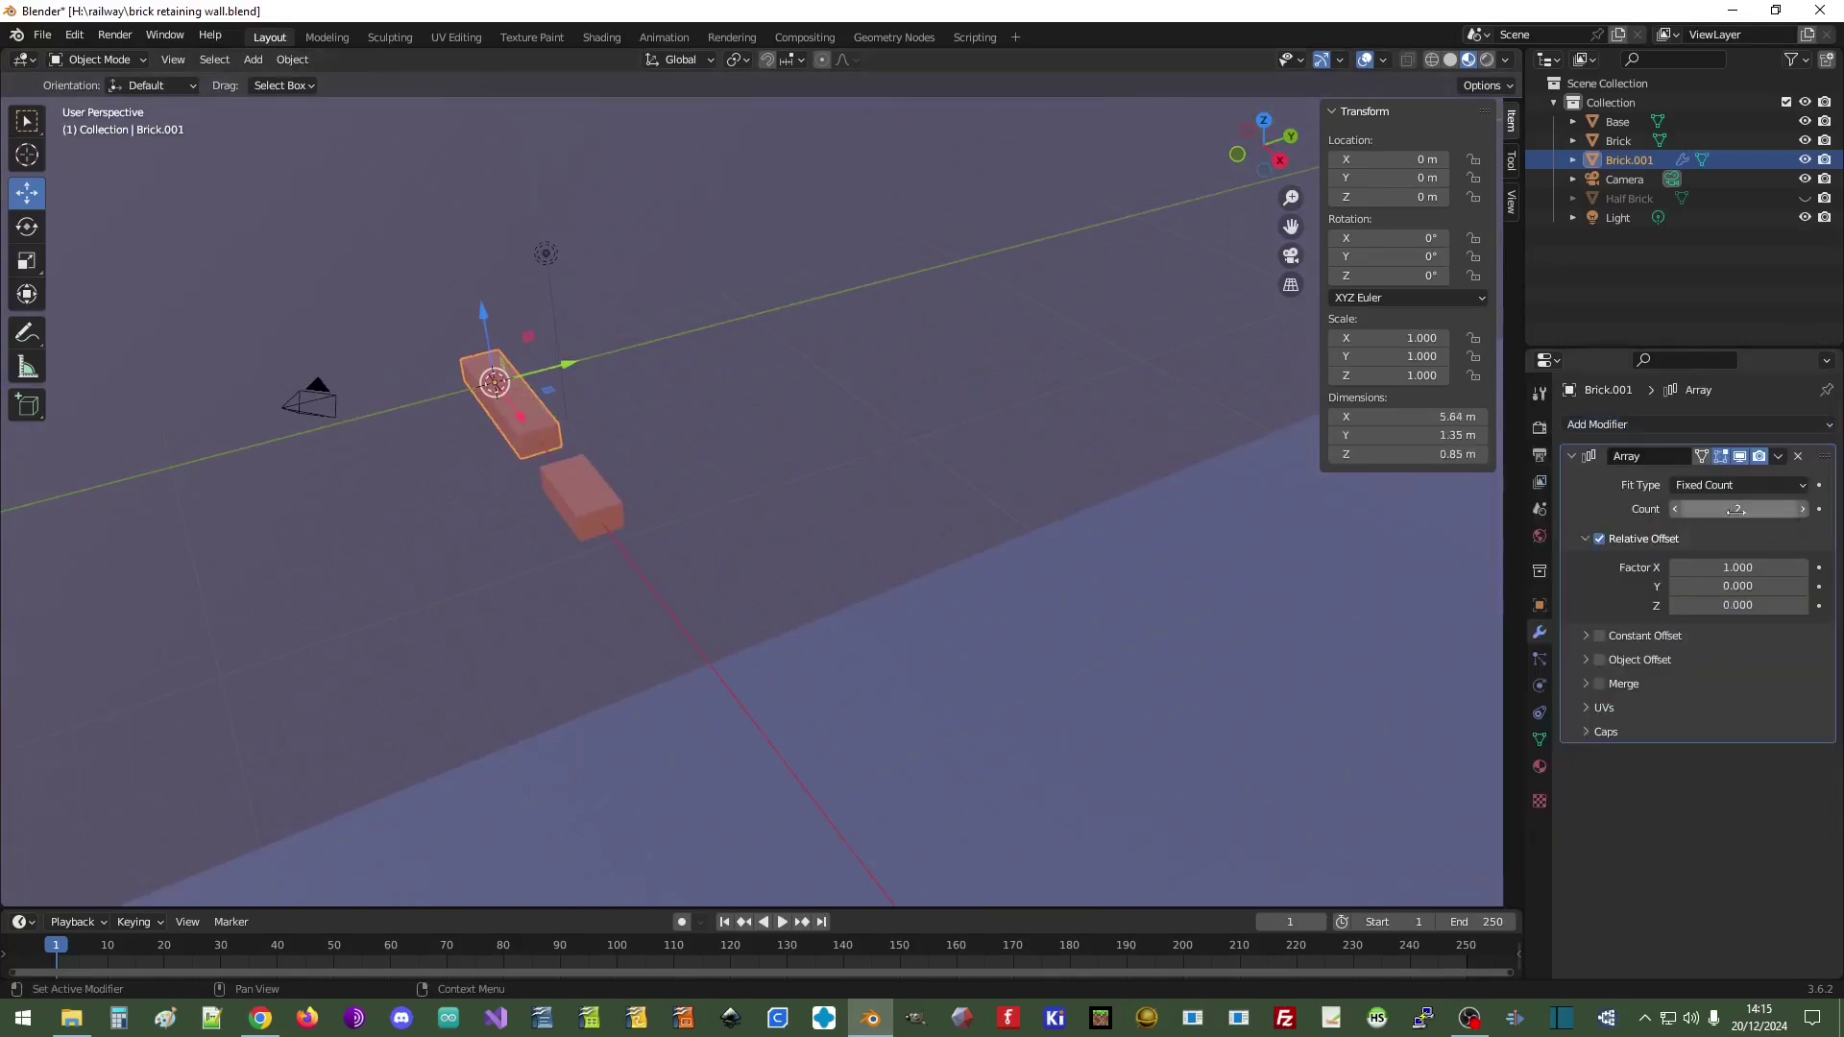
{"action": "left_click", "coordinate": [1598, 540]}
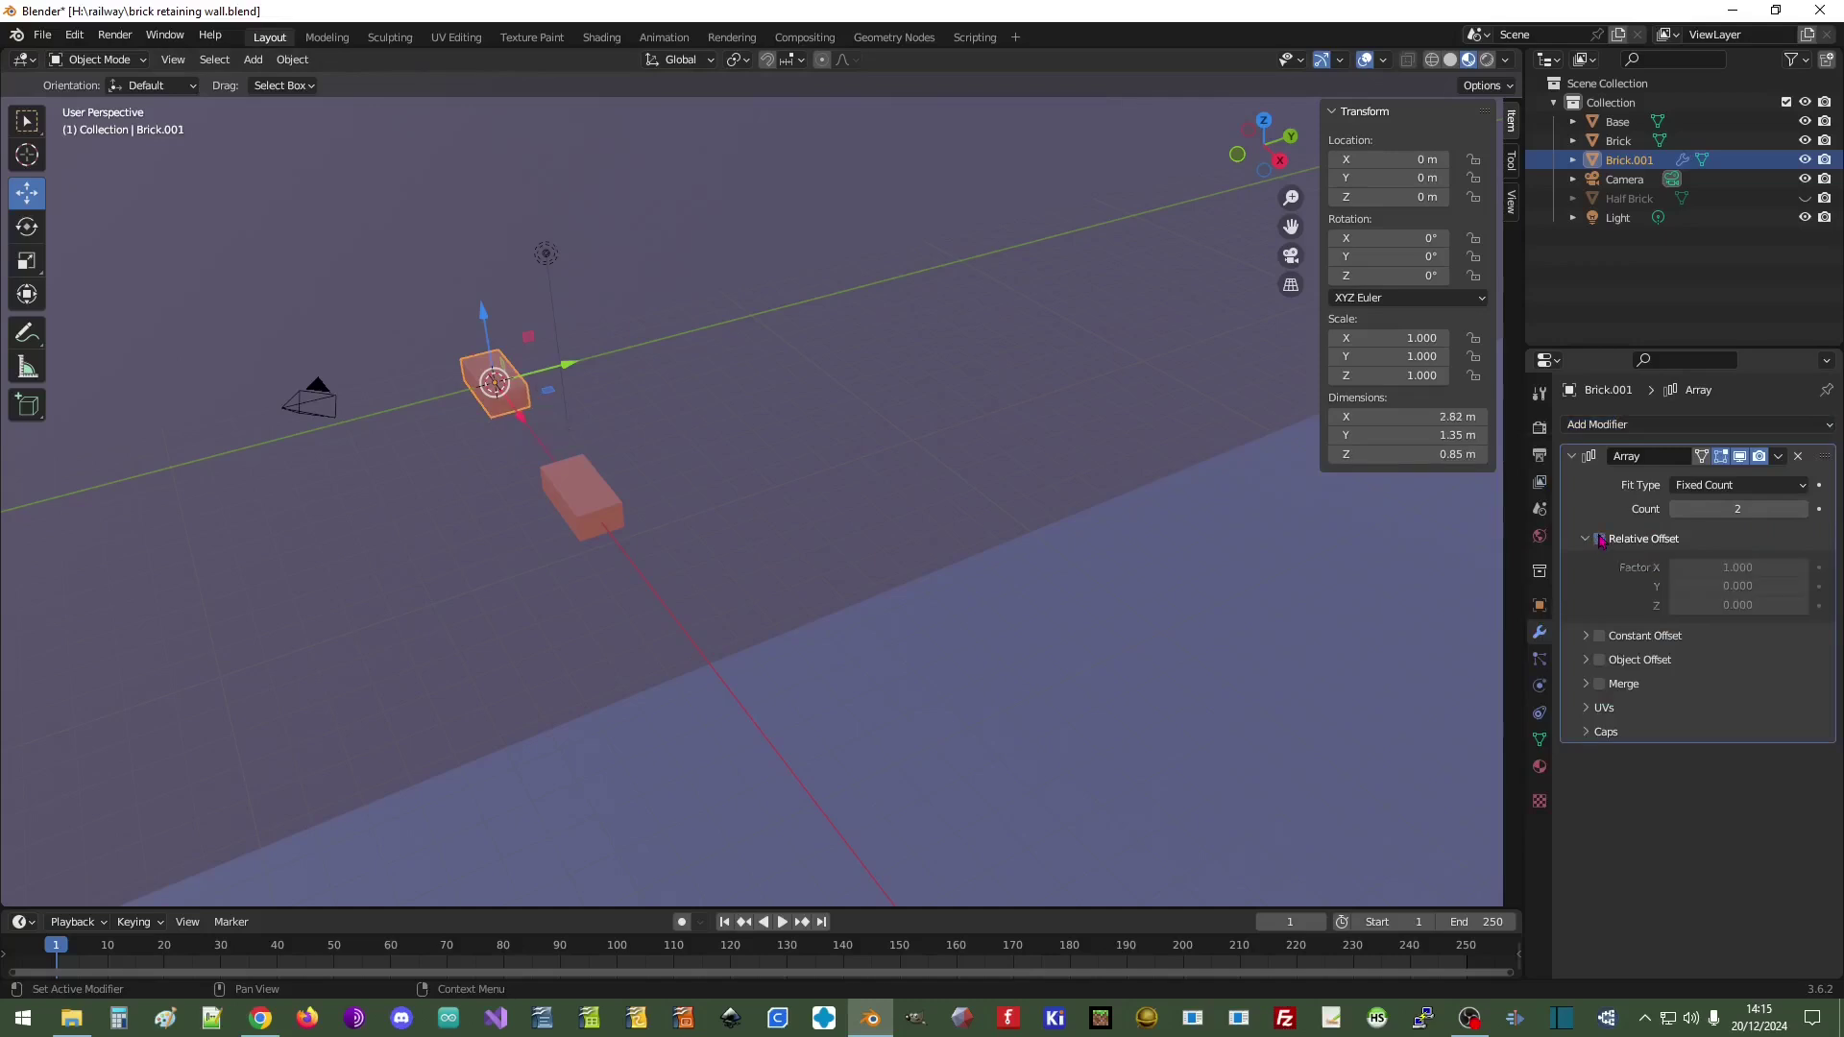
{"action": "left_click", "coordinate": [1600, 637]}
{"action": "left_click", "coordinate": [1585, 636]}
- Set the array's constant offset distance to 0 m in X and 1.45 m in Y
{"action": "left_click", "coordinate": [1739, 665]}
{"action": "type", "text": "0"}
{"action": "key", "text": "Return"}
{"action": "left_click", "coordinate": [1738, 683]}
{"action": "type", "text": "1.45"}
{"action": "key", "text": "Return"}
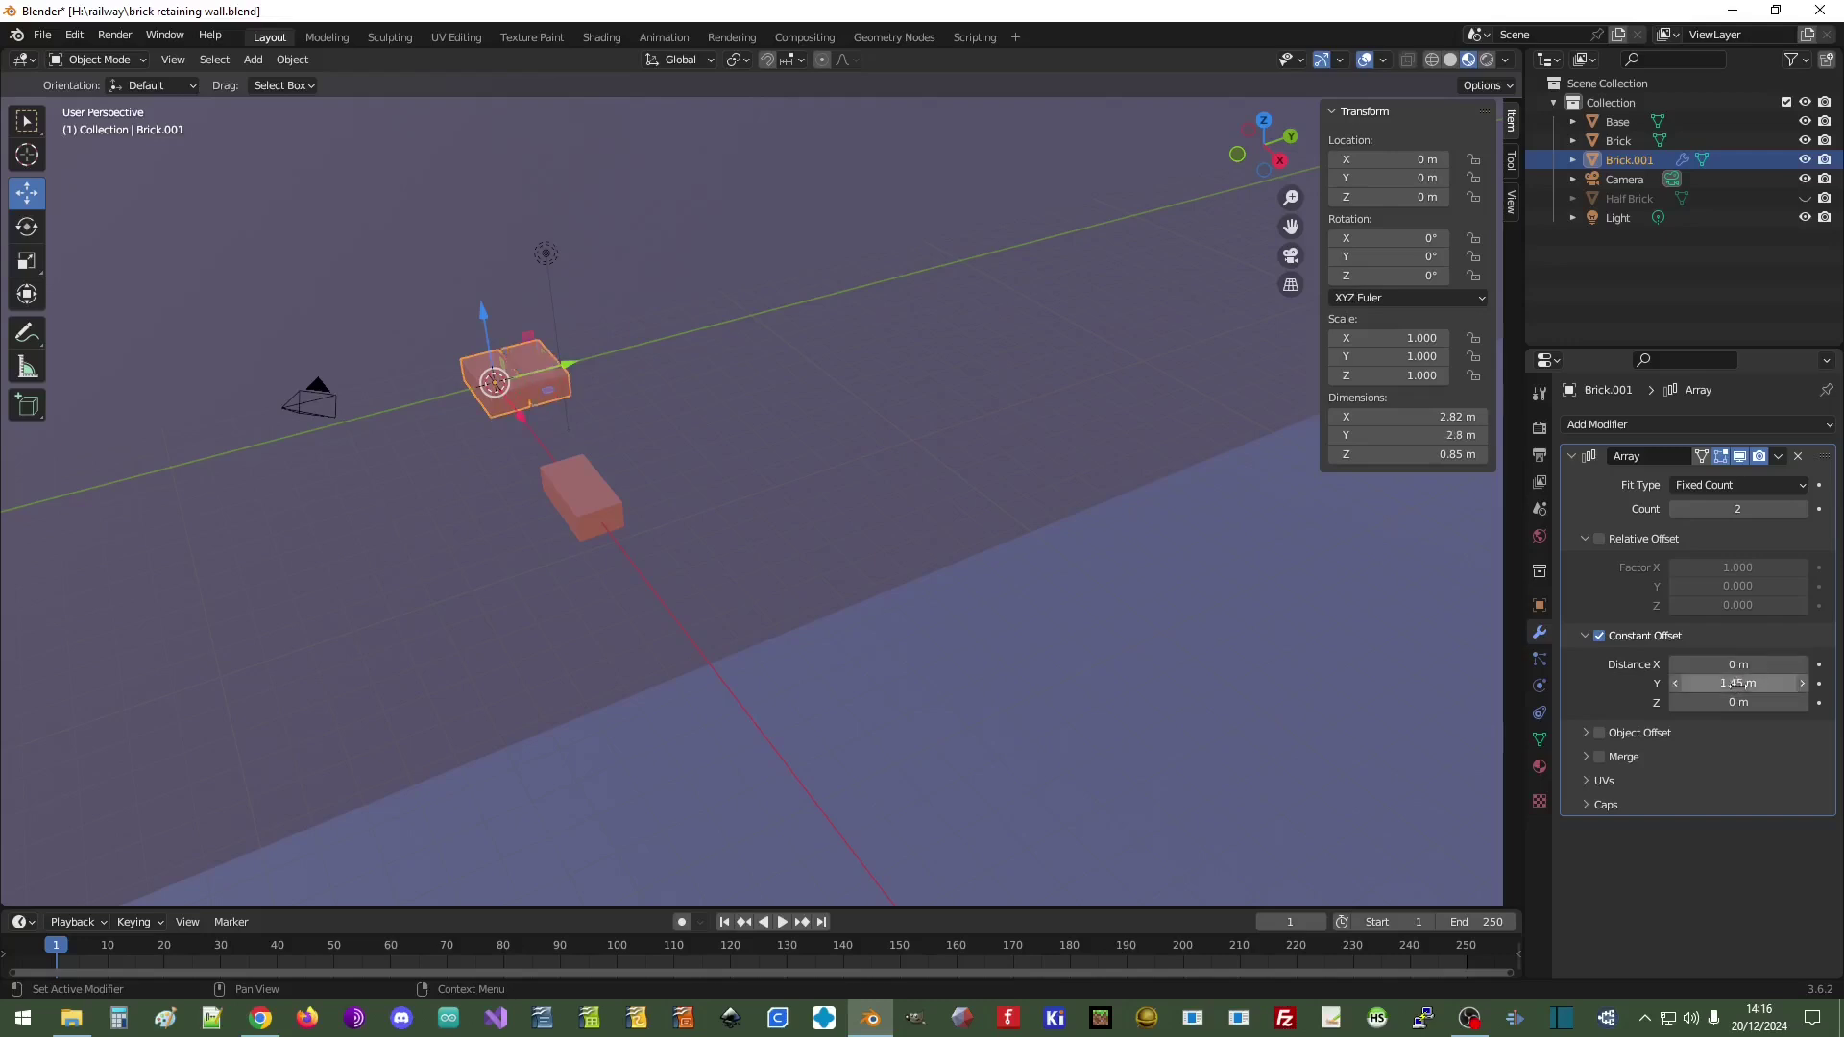
- Set the brick array's count to 20
{"action": "left_click", "coordinate": [1745, 508]}
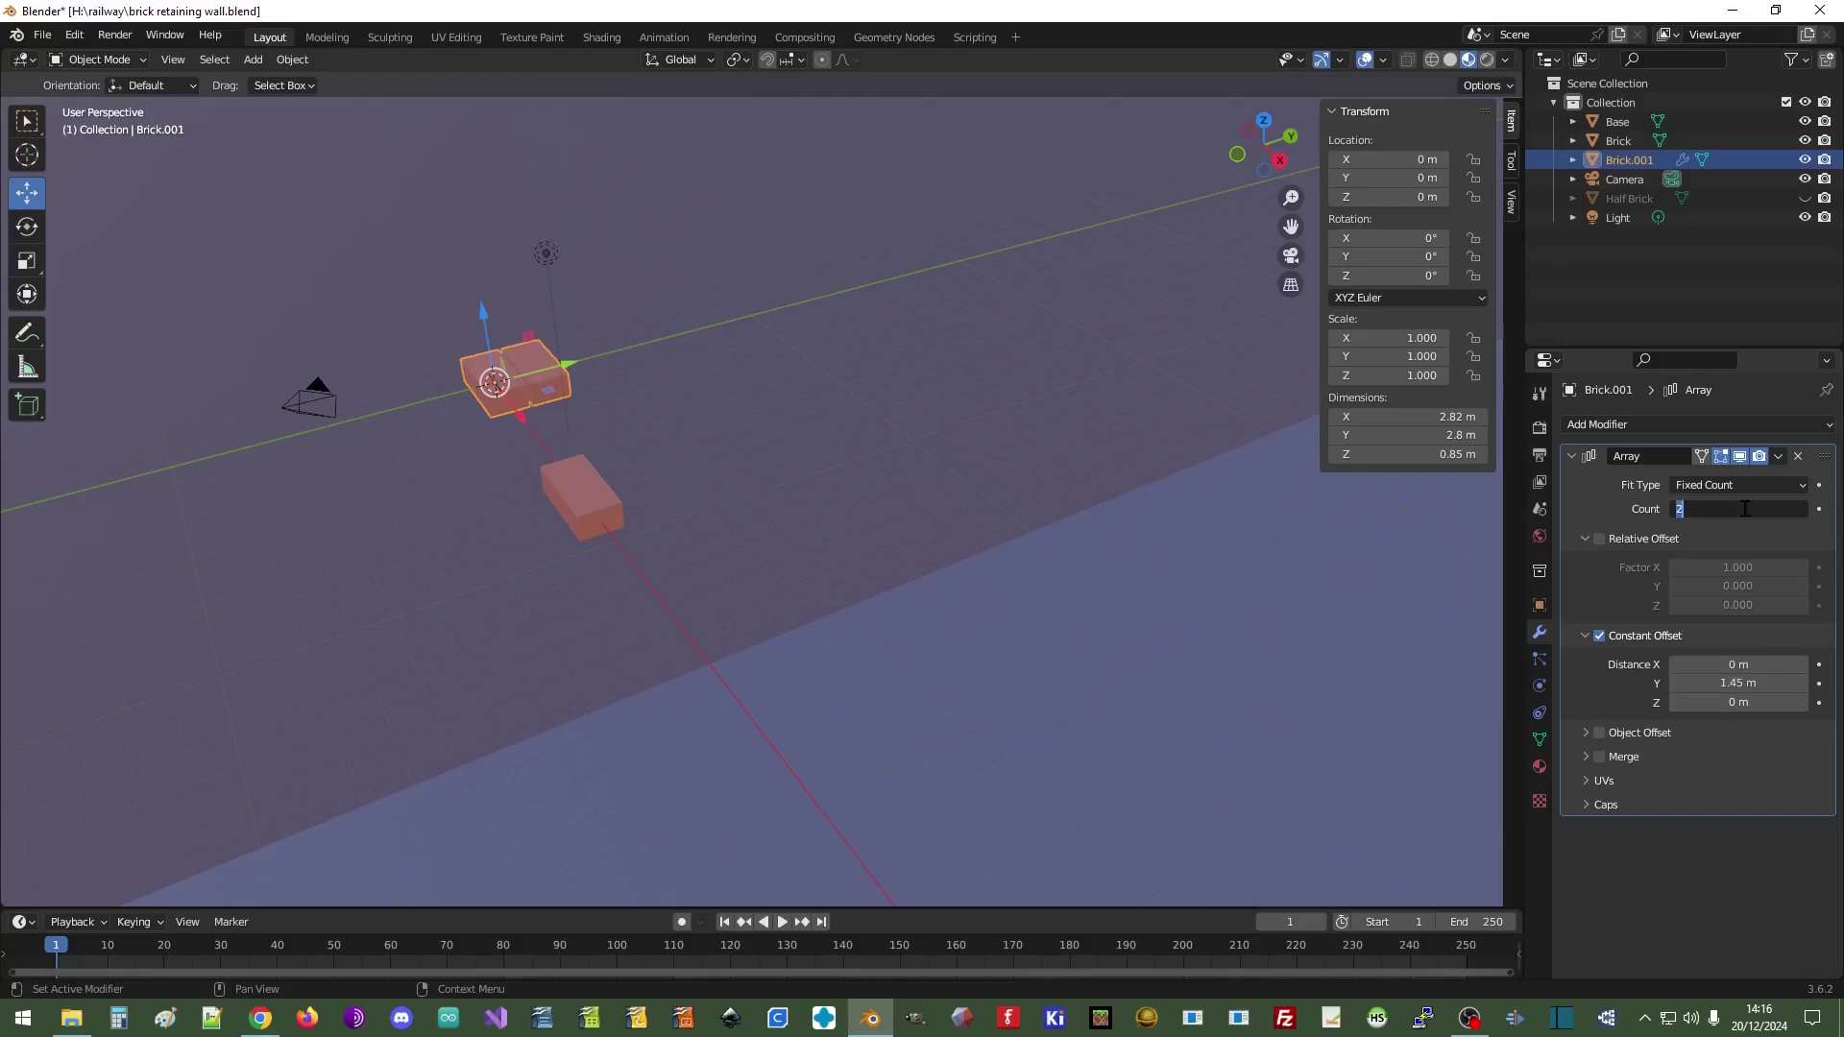
{"action": "type", "text": "20"}
{"action": "key", "text": "Return"}
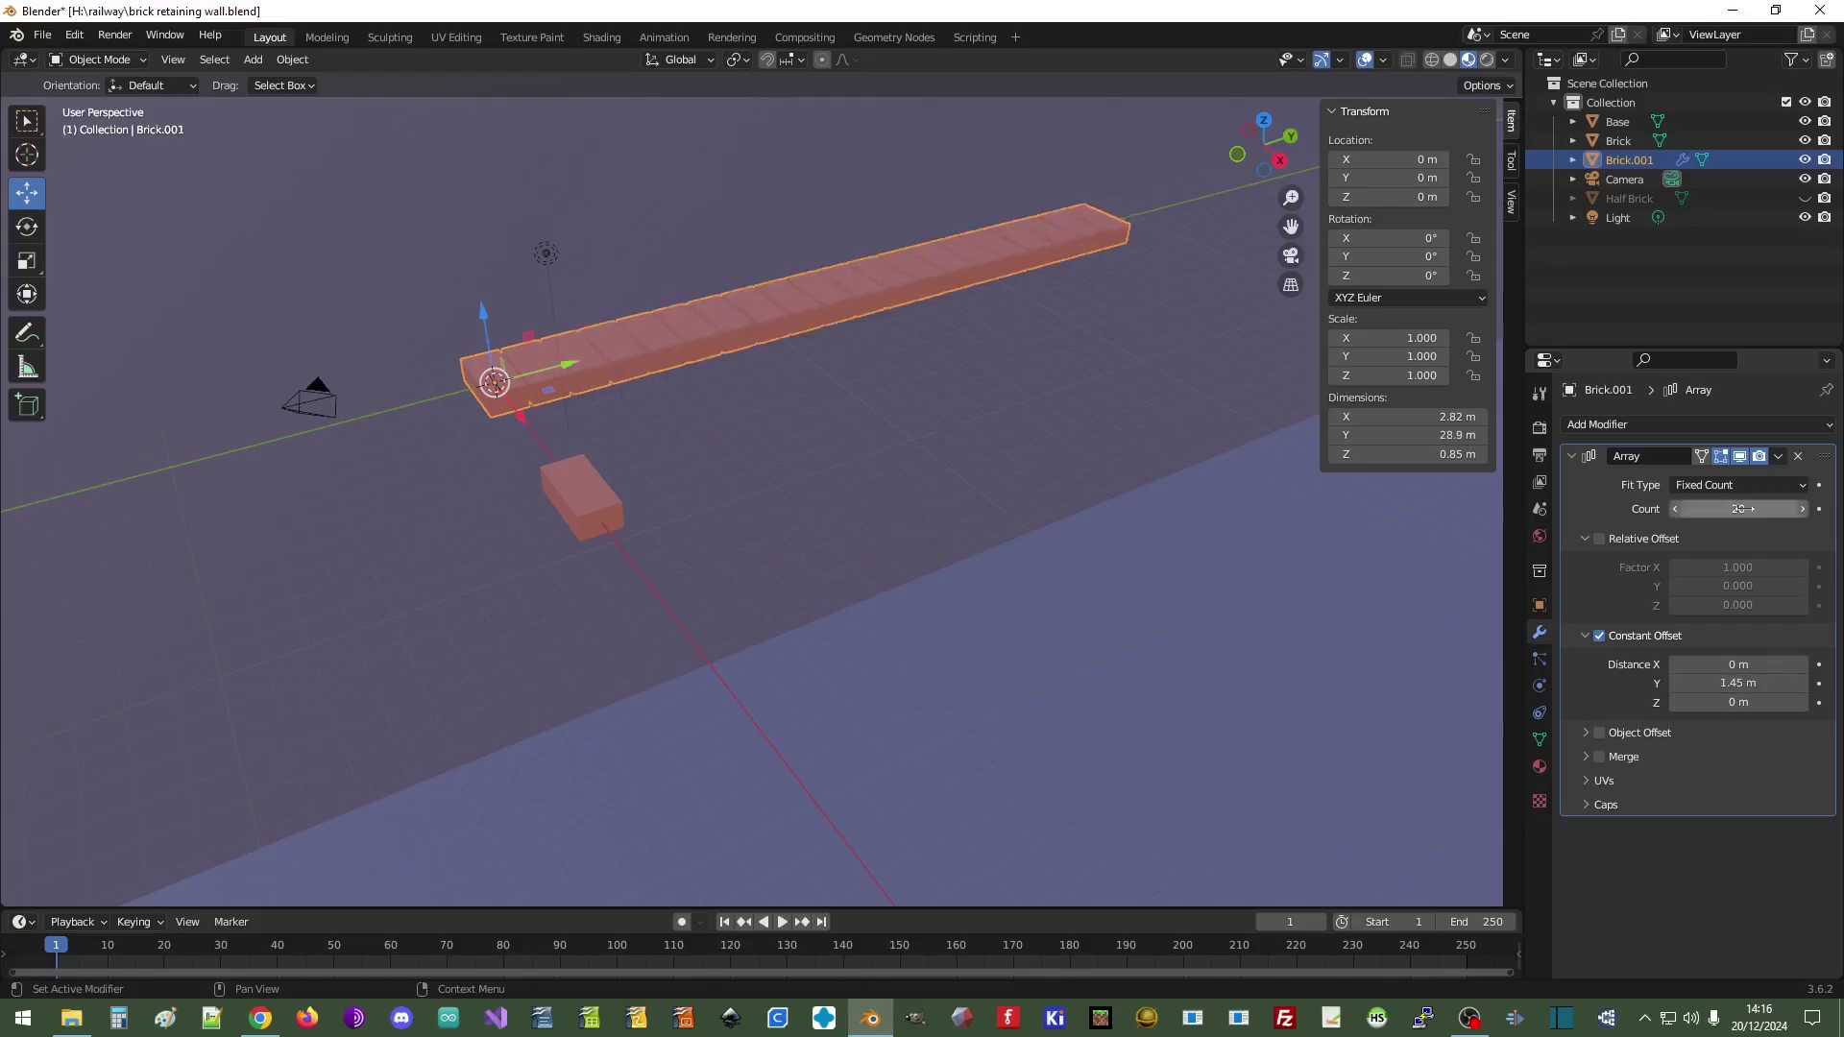
- Check the brick row's length against the wall base and apply its Array modifier
{"action": "middle_click_drag", "start_coordinate": [1085, 348], "coordinate": [710, 423], "text": "shift"}
{"action": "scroll", "coordinate": [703, 426], "scroll_direction": "down", "scroll_amount": 6}
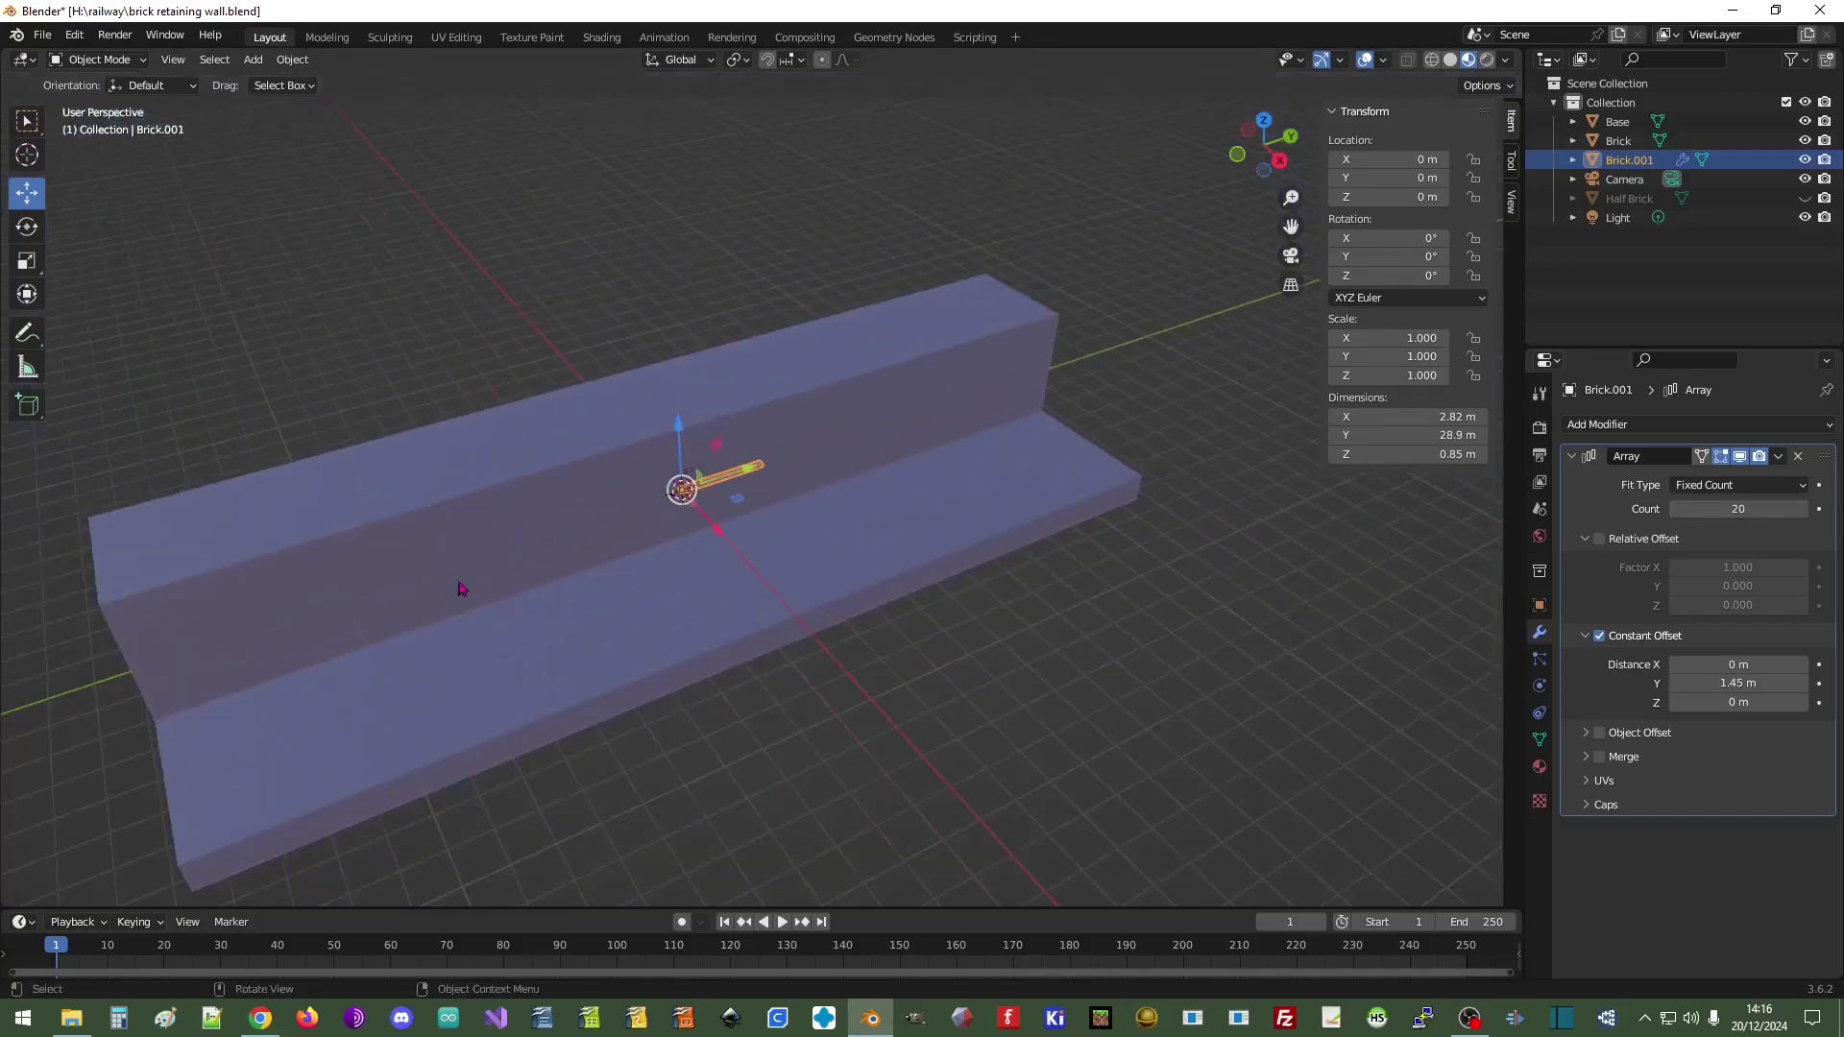
{"action": "scroll", "coordinate": [763, 520], "scroll_direction": "up", "scroll_amount": 6}
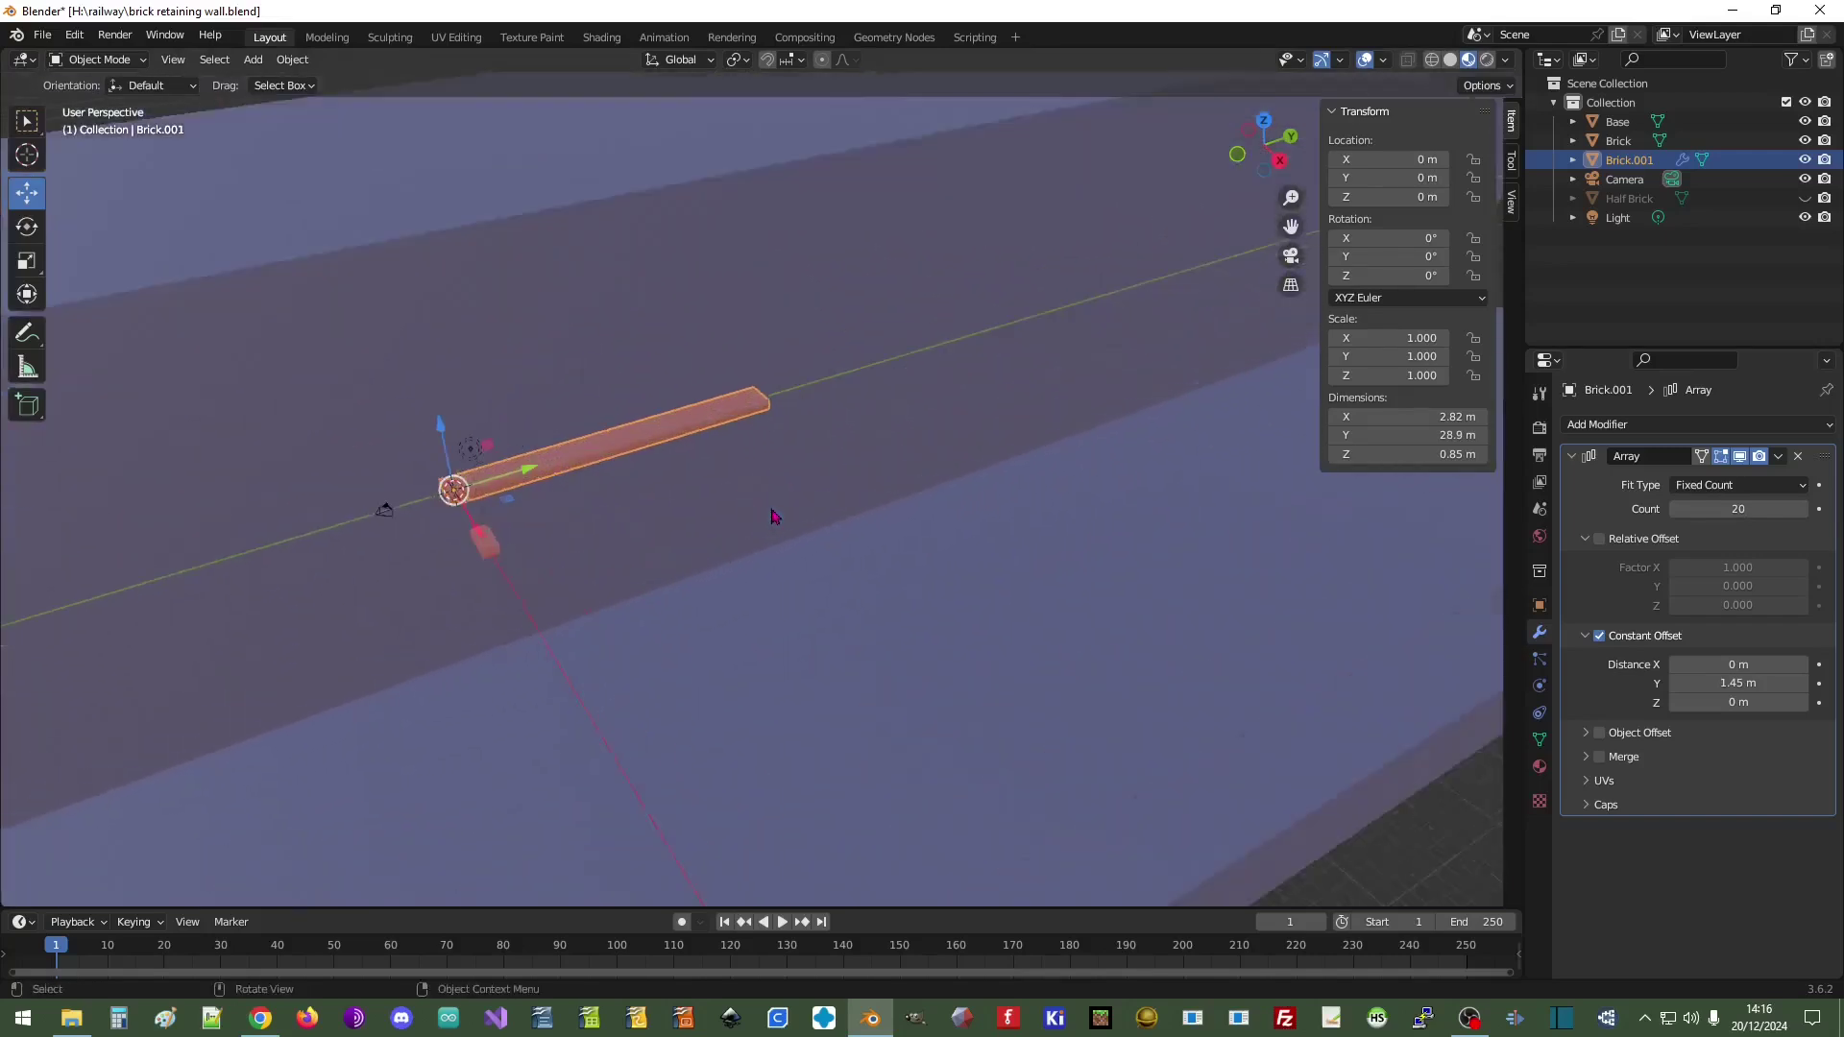
{"action": "middle_click_drag", "start_coordinate": [657, 468], "coordinate": [692, 474], "text": "shift"}
{"action": "scroll", "coordinate": [623, 479], "scroll_direction": "up", "scroll_amount": 2}
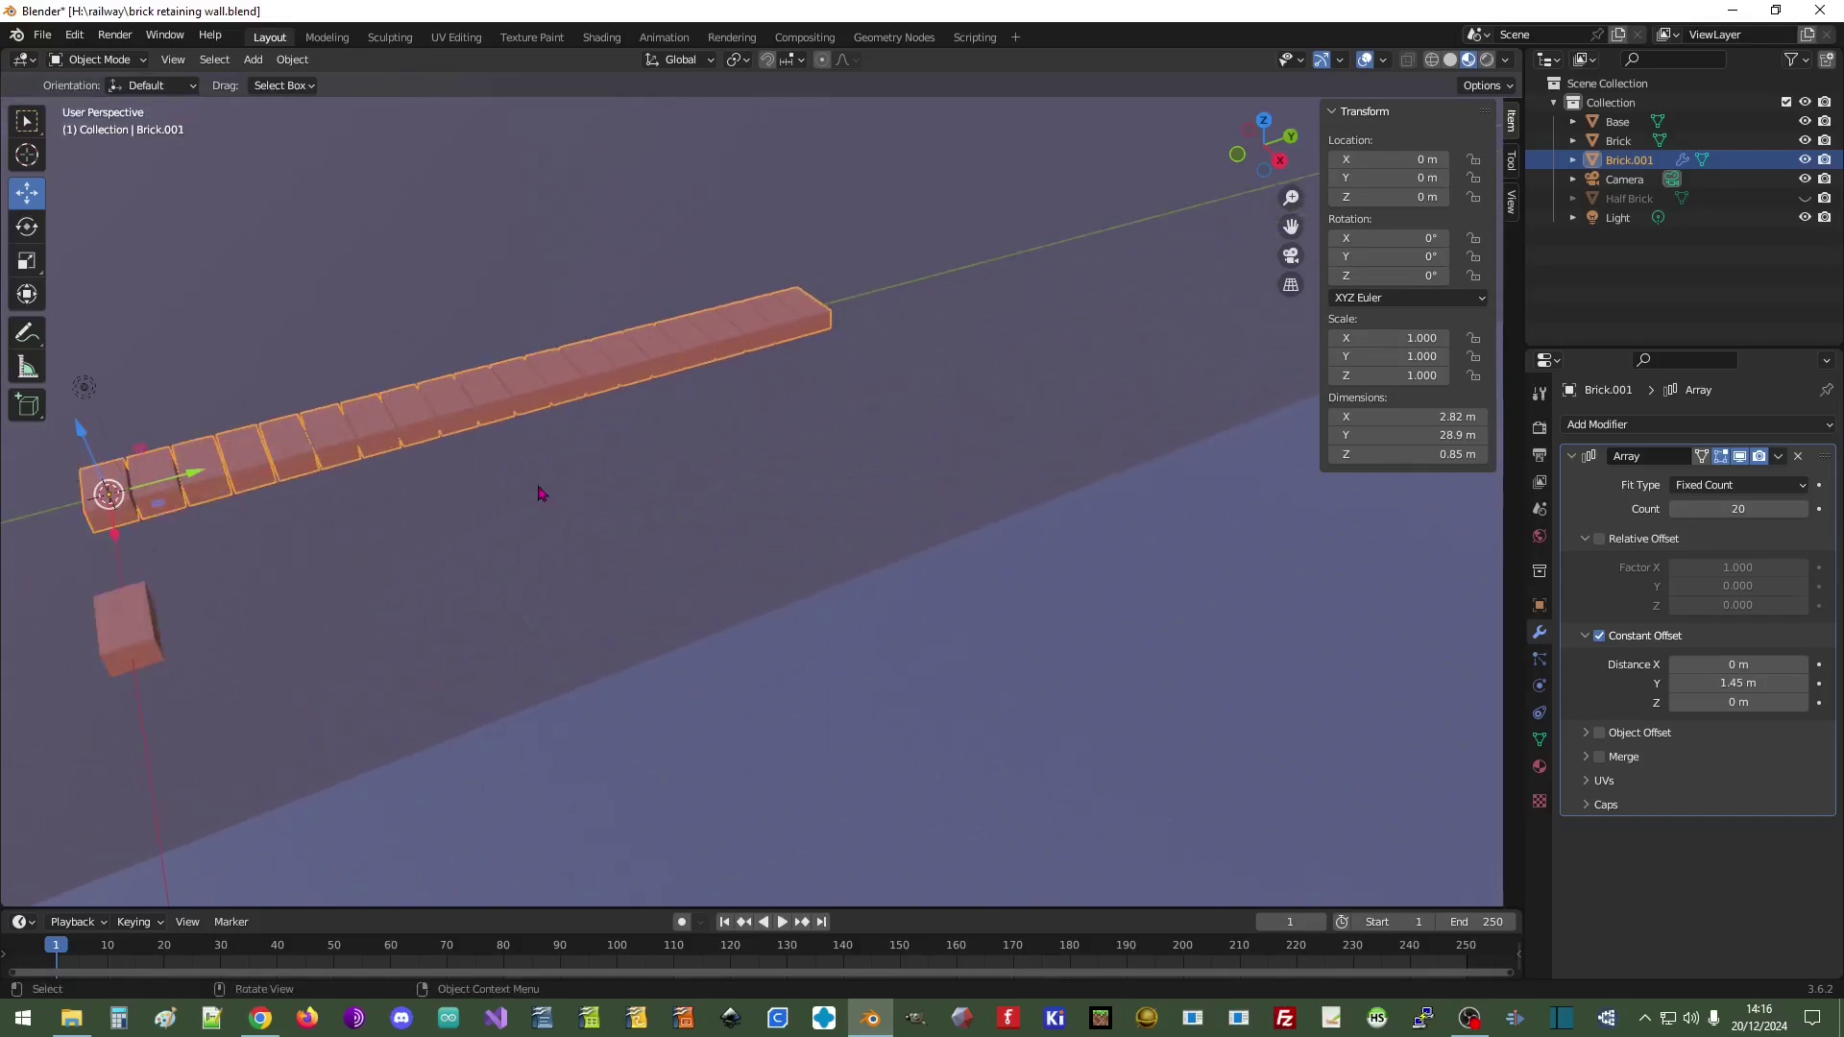
{"action": "left_click", "coordinate": [1783, 465]}
{"action": "left_click", "coordinate": [1718, 474]}
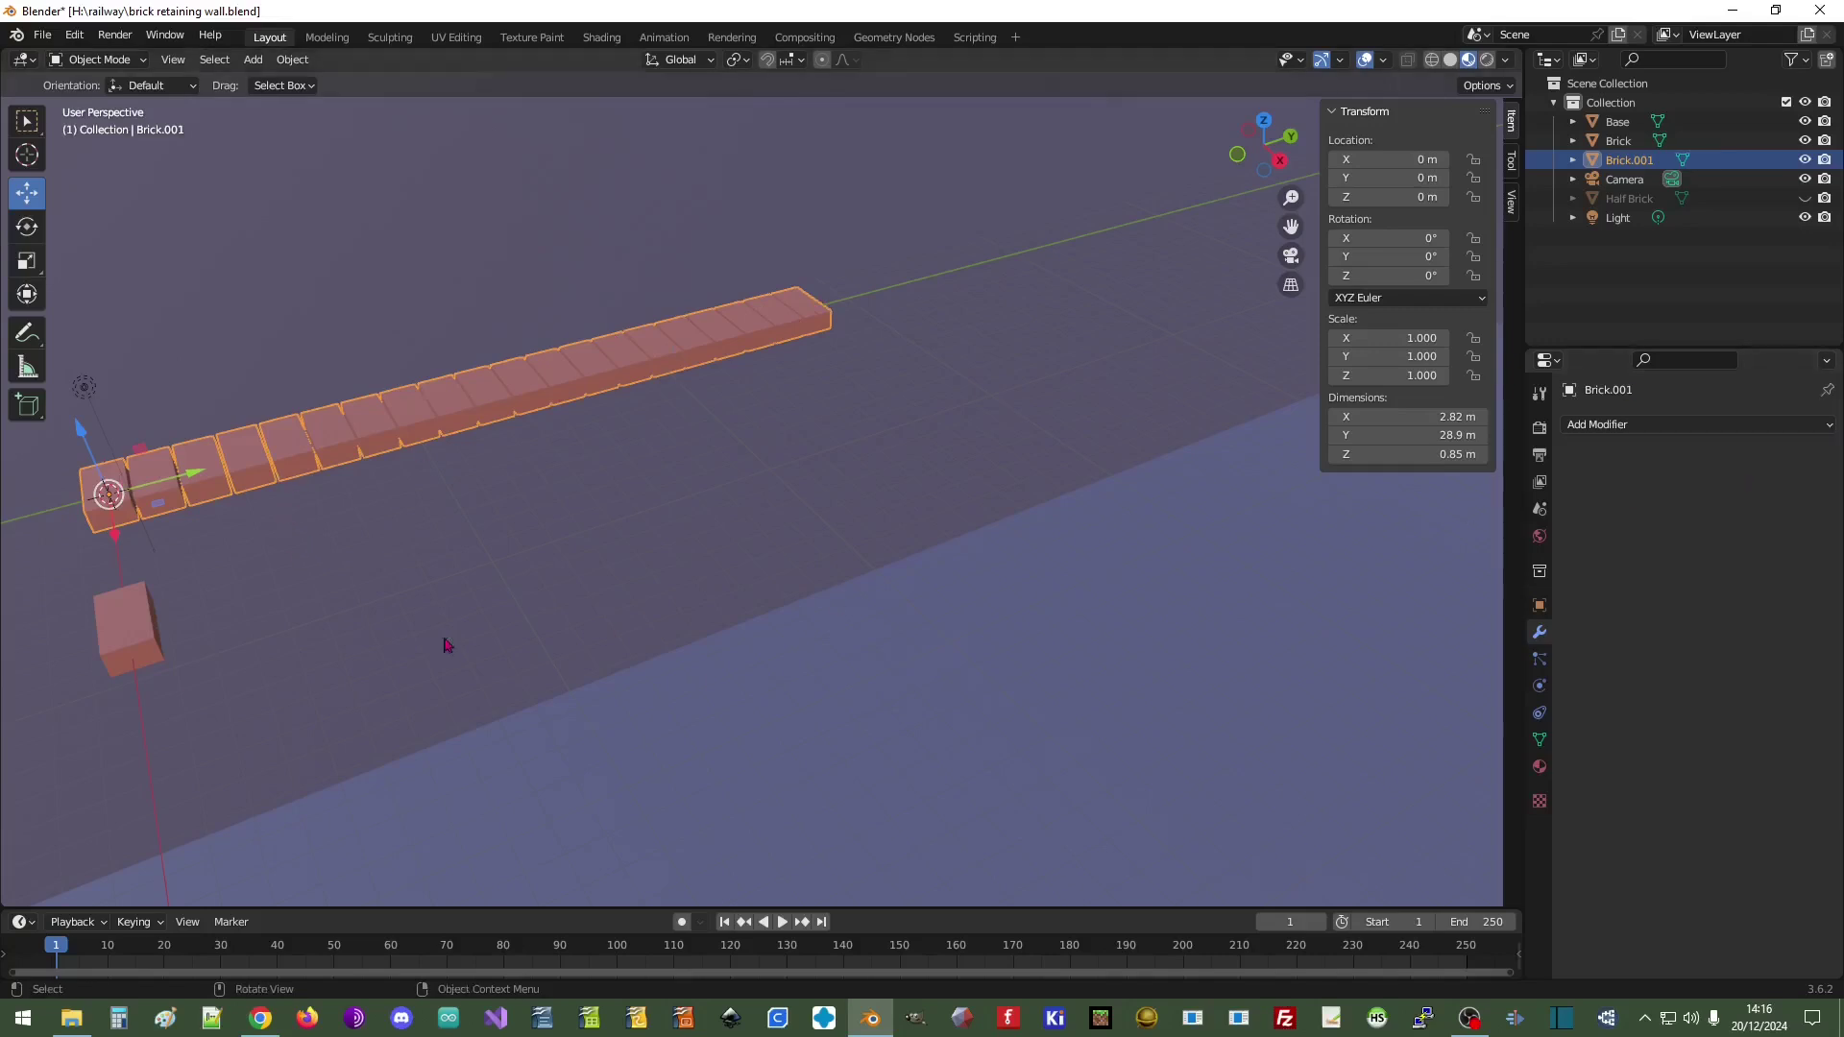
- Duplicate the original single brick in place for the second course
{"action": "left_click", "coordinate": [122, 619]}
{"action": "right_click", "coordinate": [123, 619]}
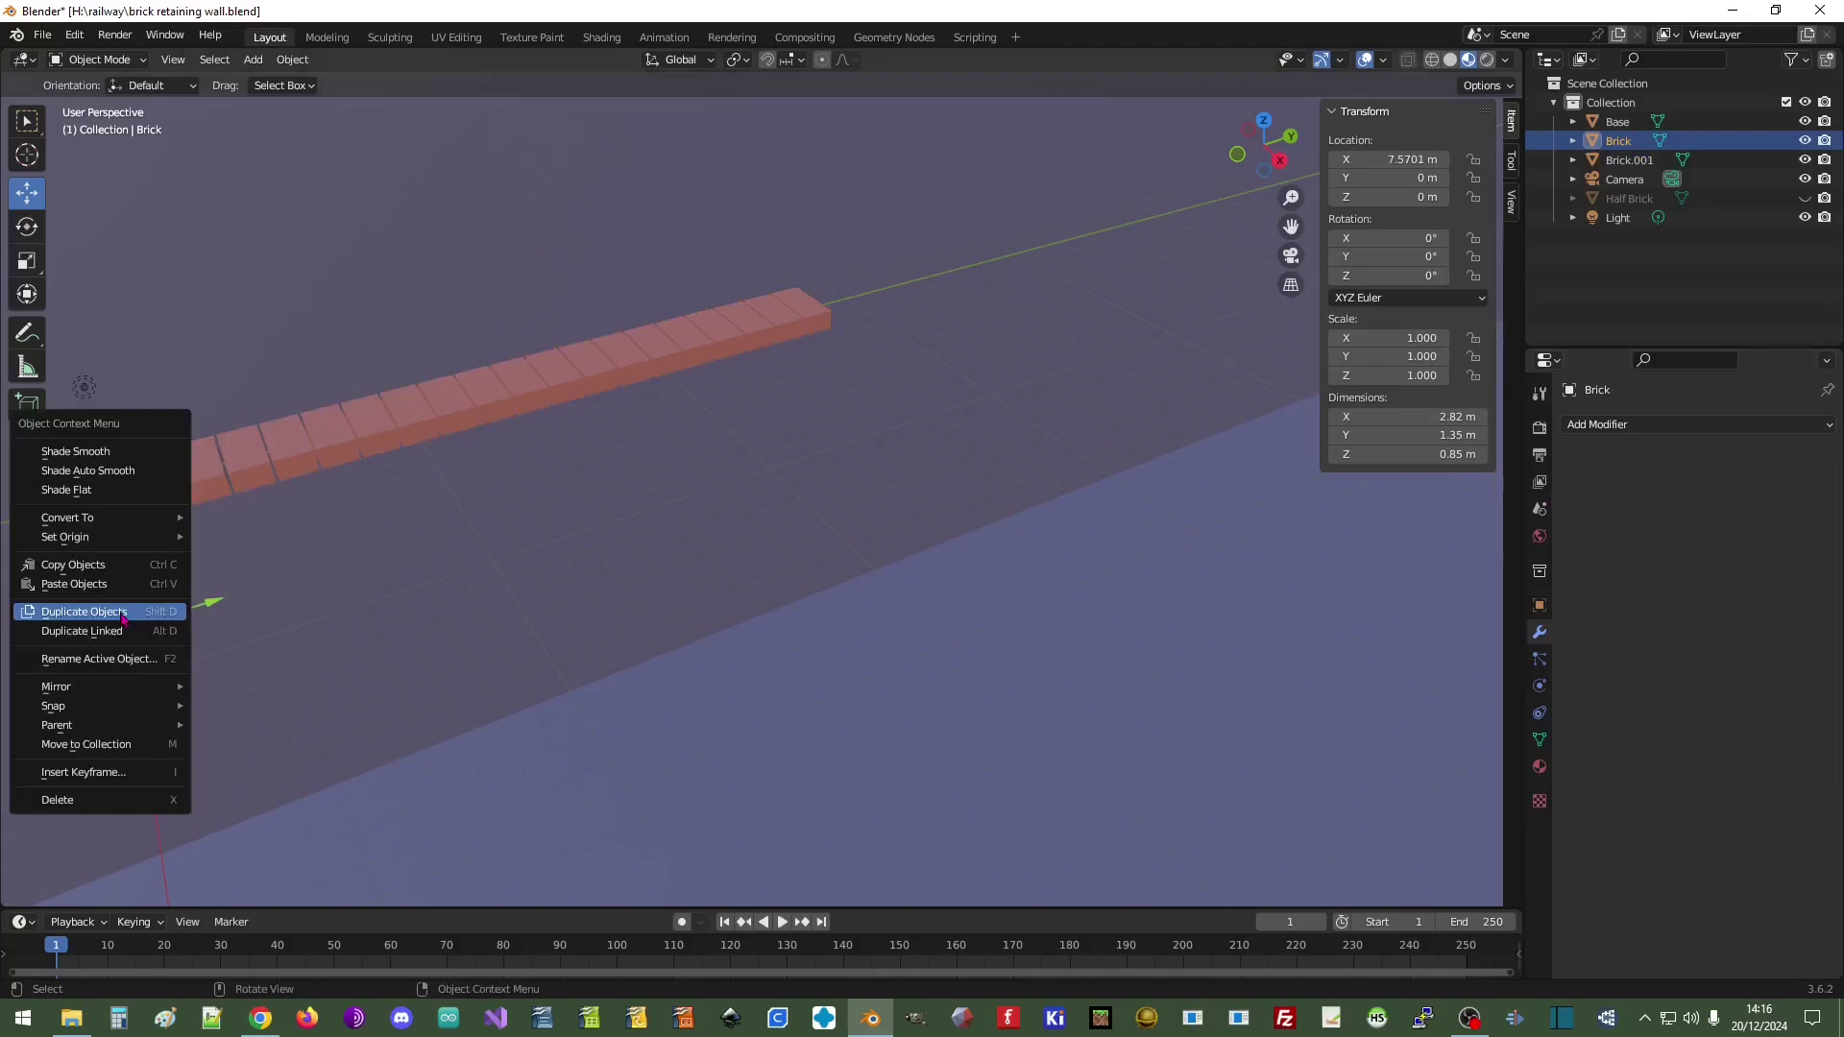
{"action": "left_click", "coordinate": [123, 611]}
{"action": "right_click", "coordinate": [125, 619]}
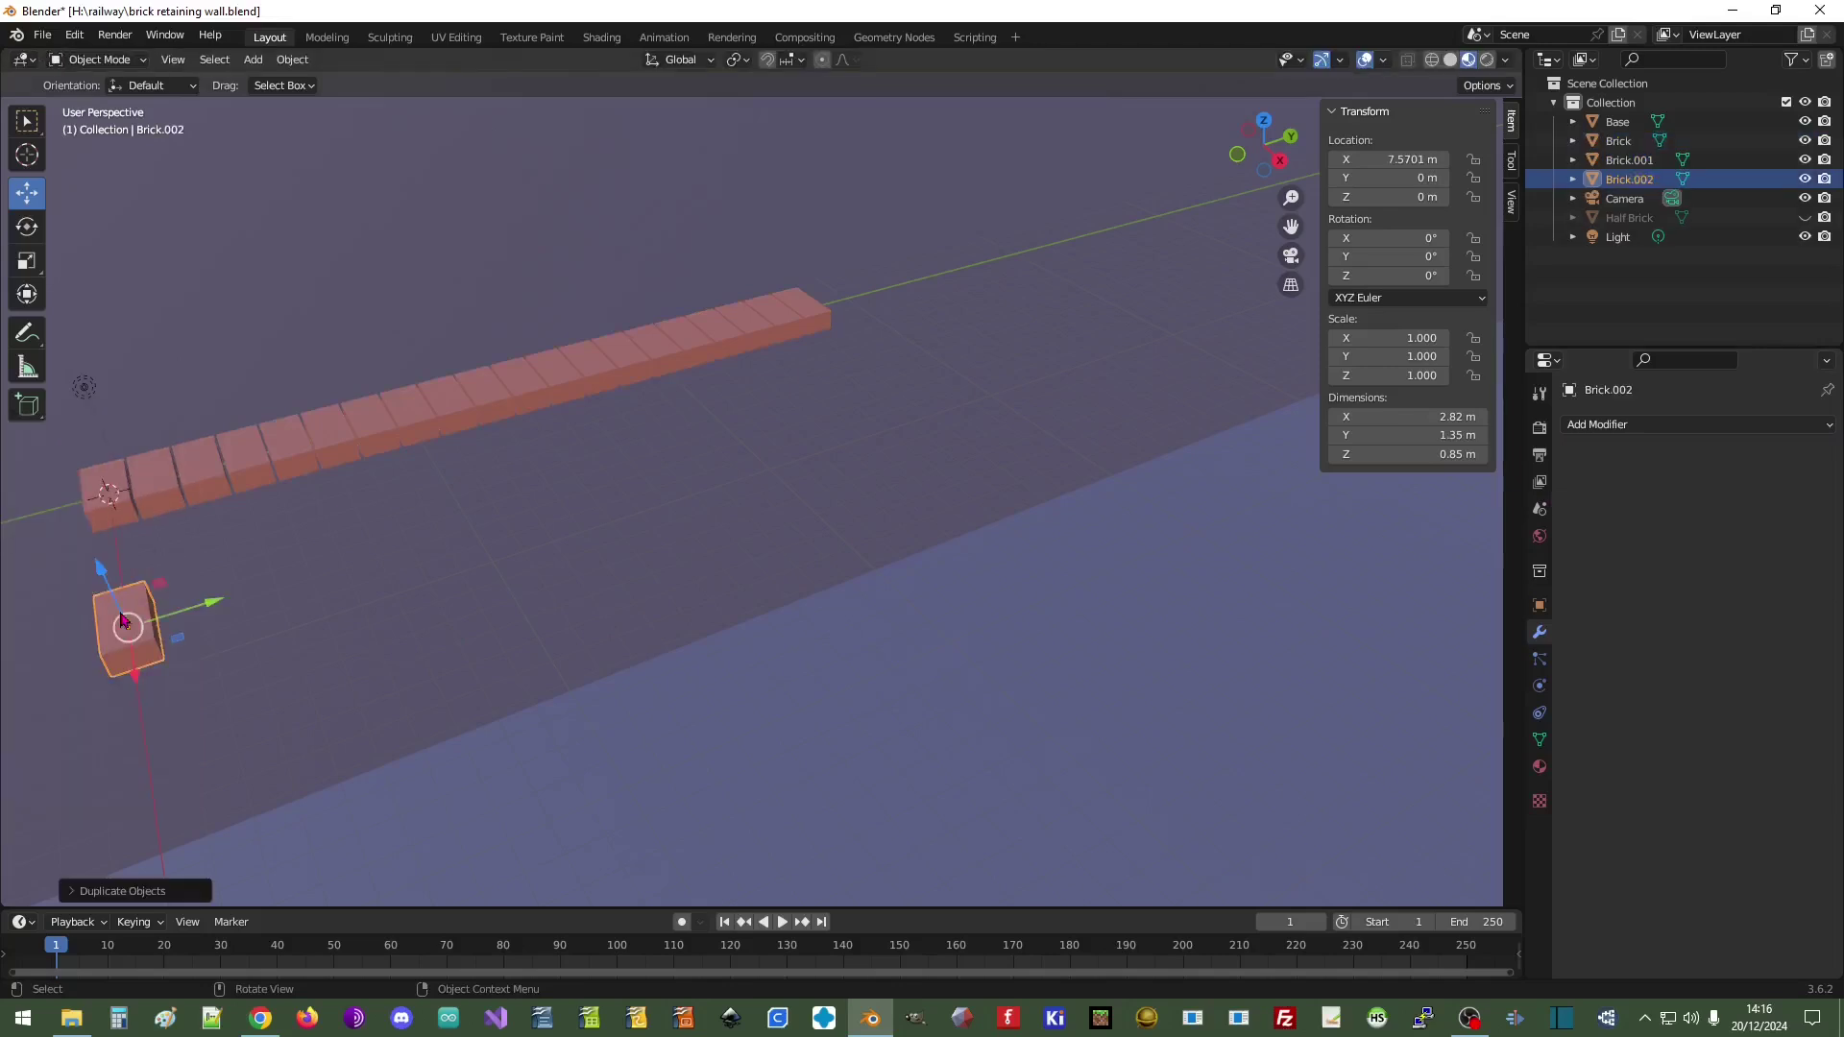
- Place the new brick copy above the row's first brick at X location 0 m and Z location 0.95 m
{"action": "left_click", "coordinate": [1386, 158]}
{"action": "type", "text": "0"}
{"action": "key", "text": "Return"}
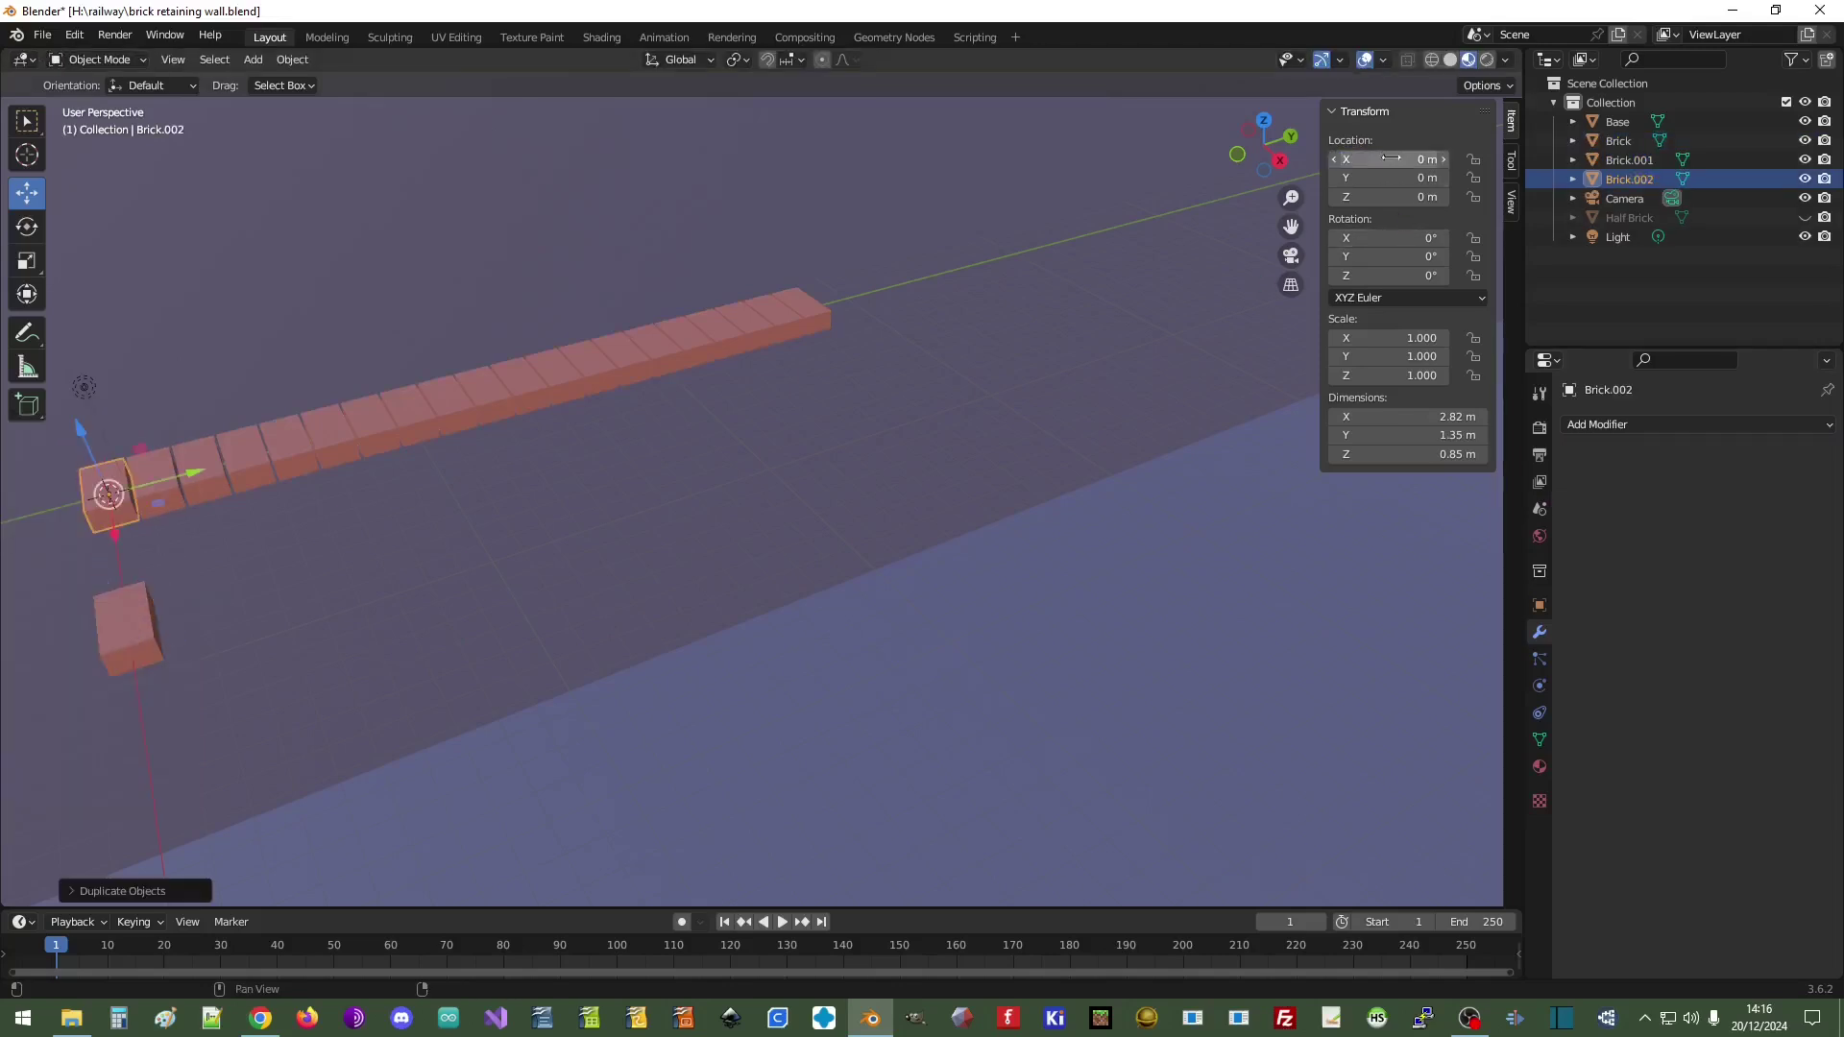
{"action": "left_click", "coordinate": [1400, 197]}
{"action": "type", "text": "0.95"}
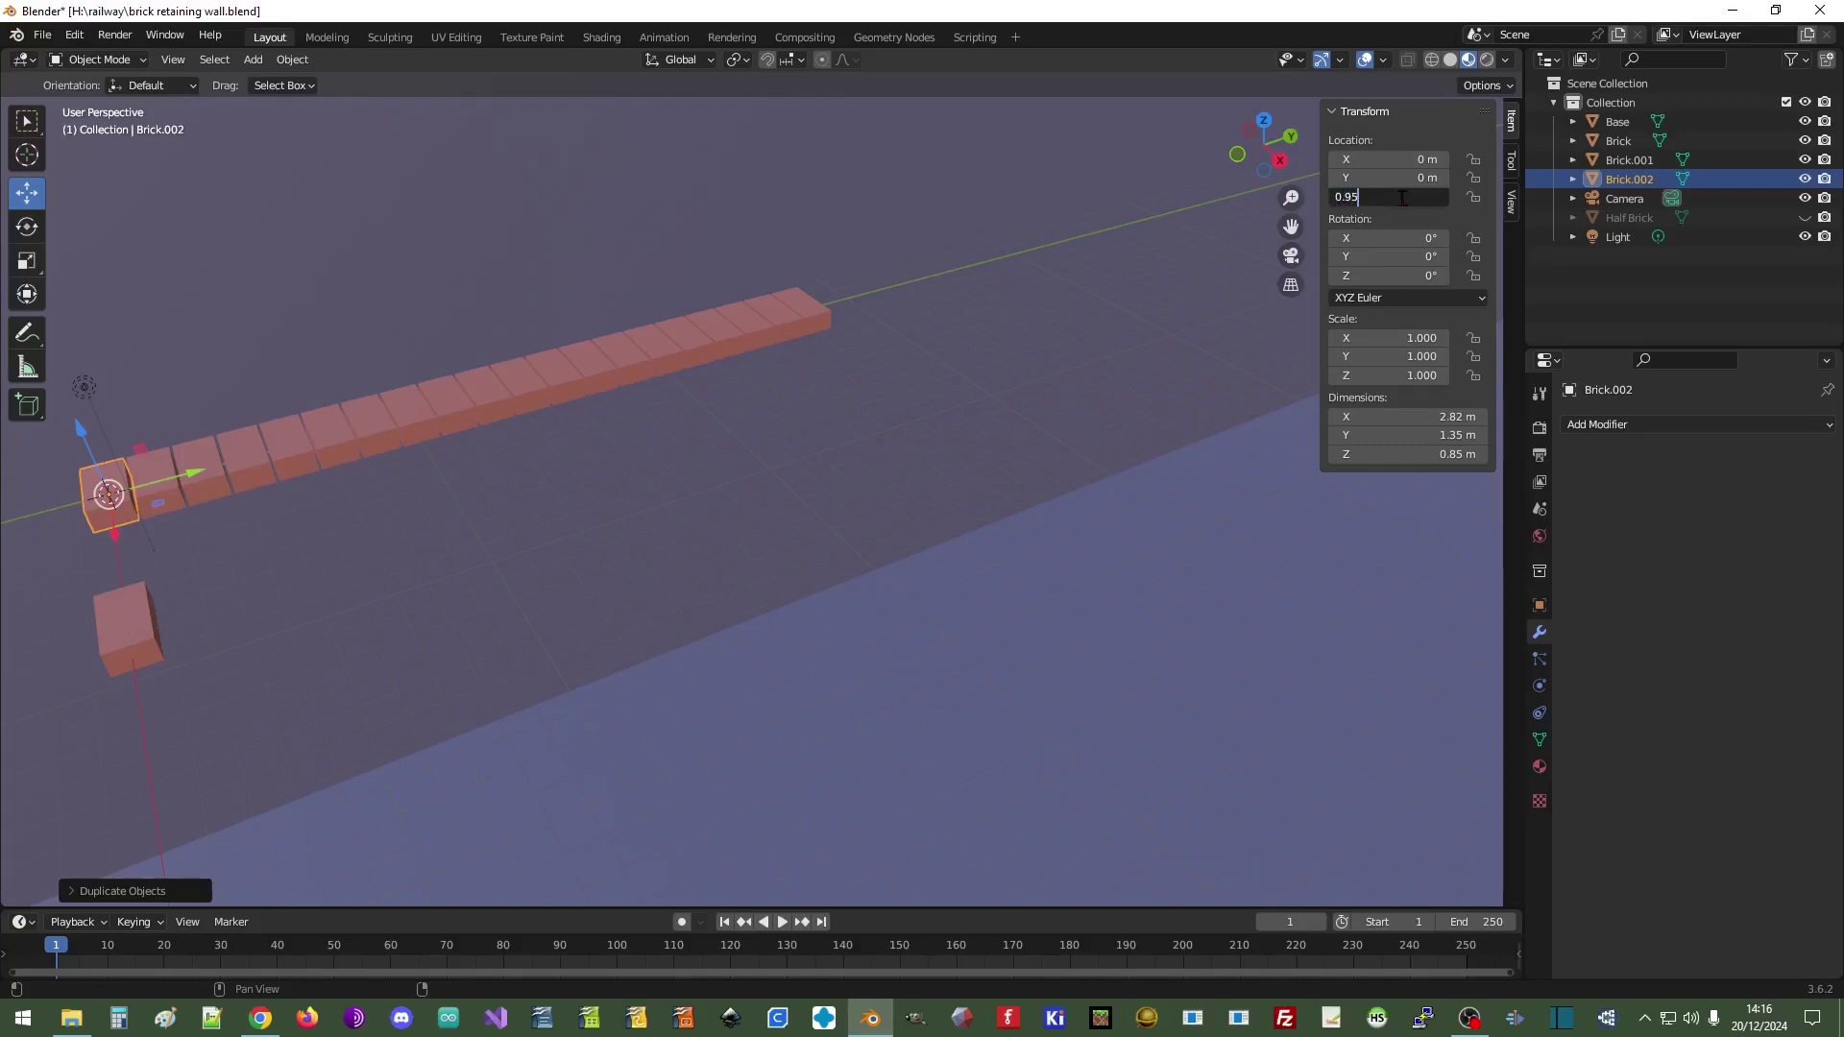
{"action": "key", "text": "Return"}
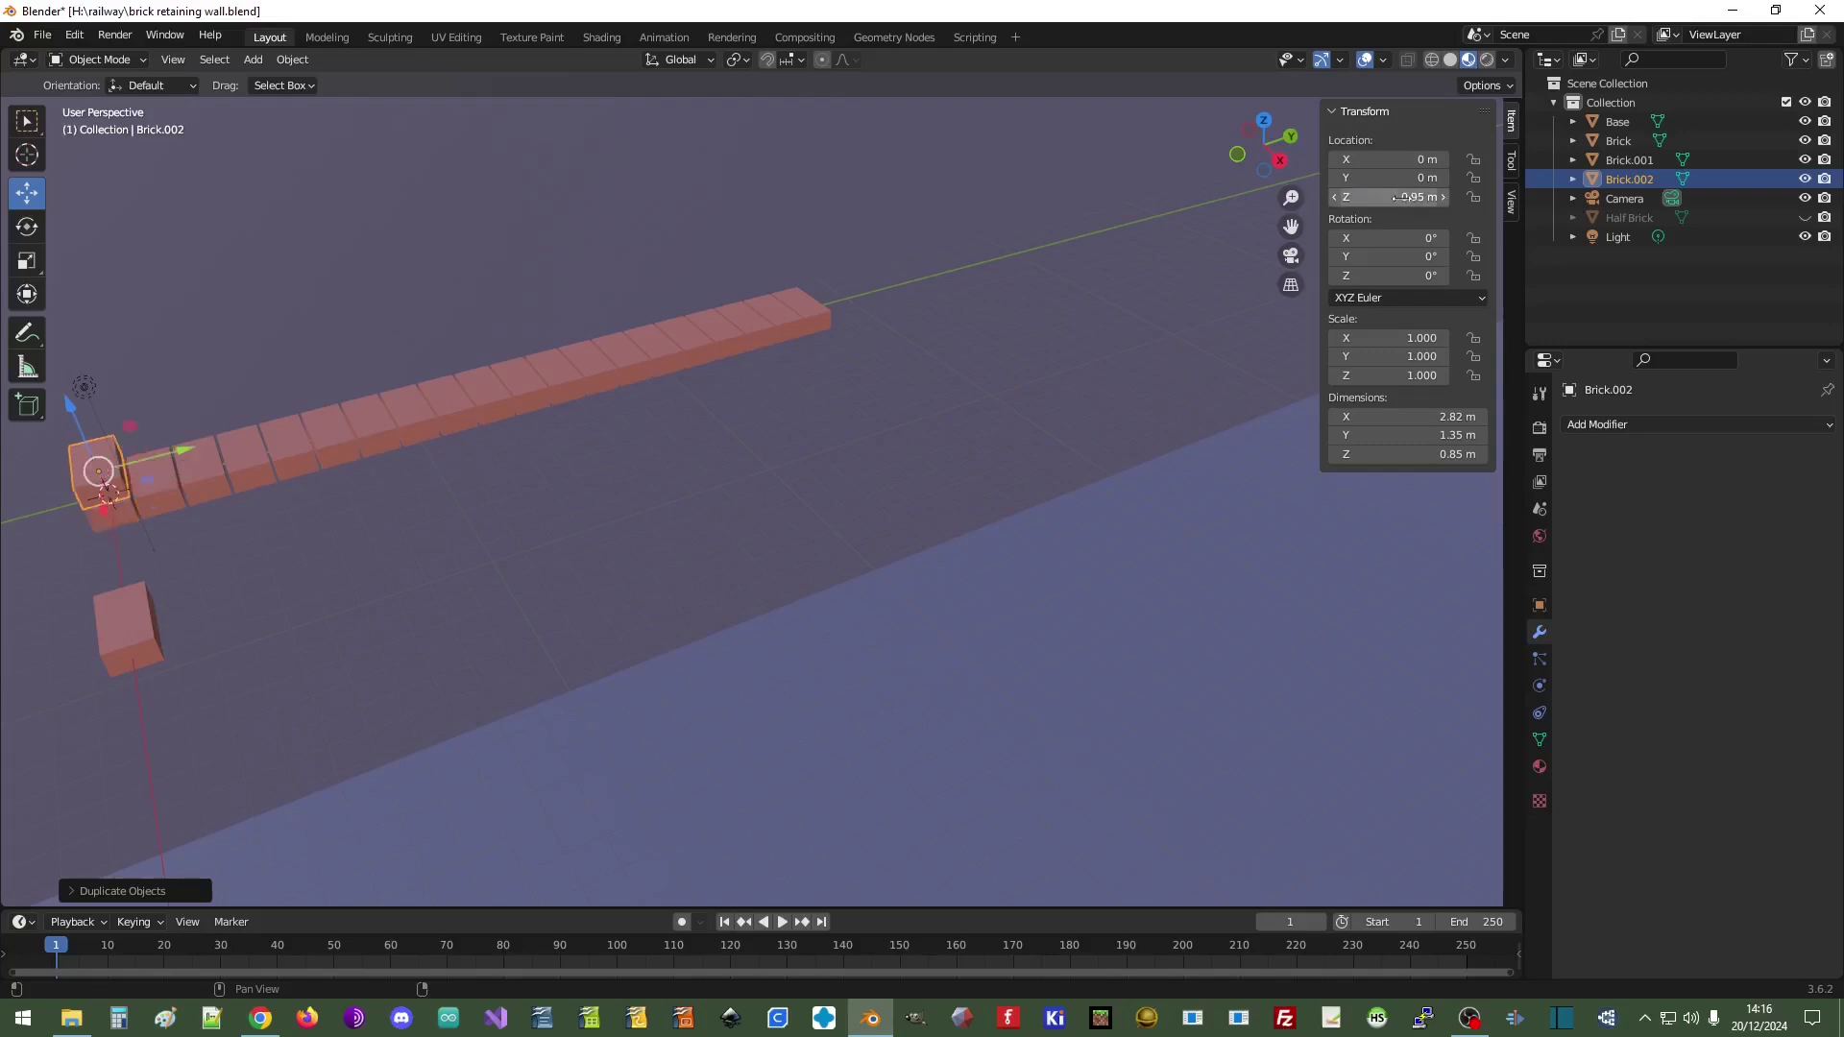
- Rotate the upper brick 90° about Z and apply its rotation and scale
{"action": "left_click", "coordinate": [1279, 159]}
{"action": "middle_click_drag", "start_coordinate": [254, 430], "coordinate": [659, 528], "text": "shift"}
{"action": "scroll", "coordinate": [662, 527], "scroll_direction": "up", "scroll_amount": 6}
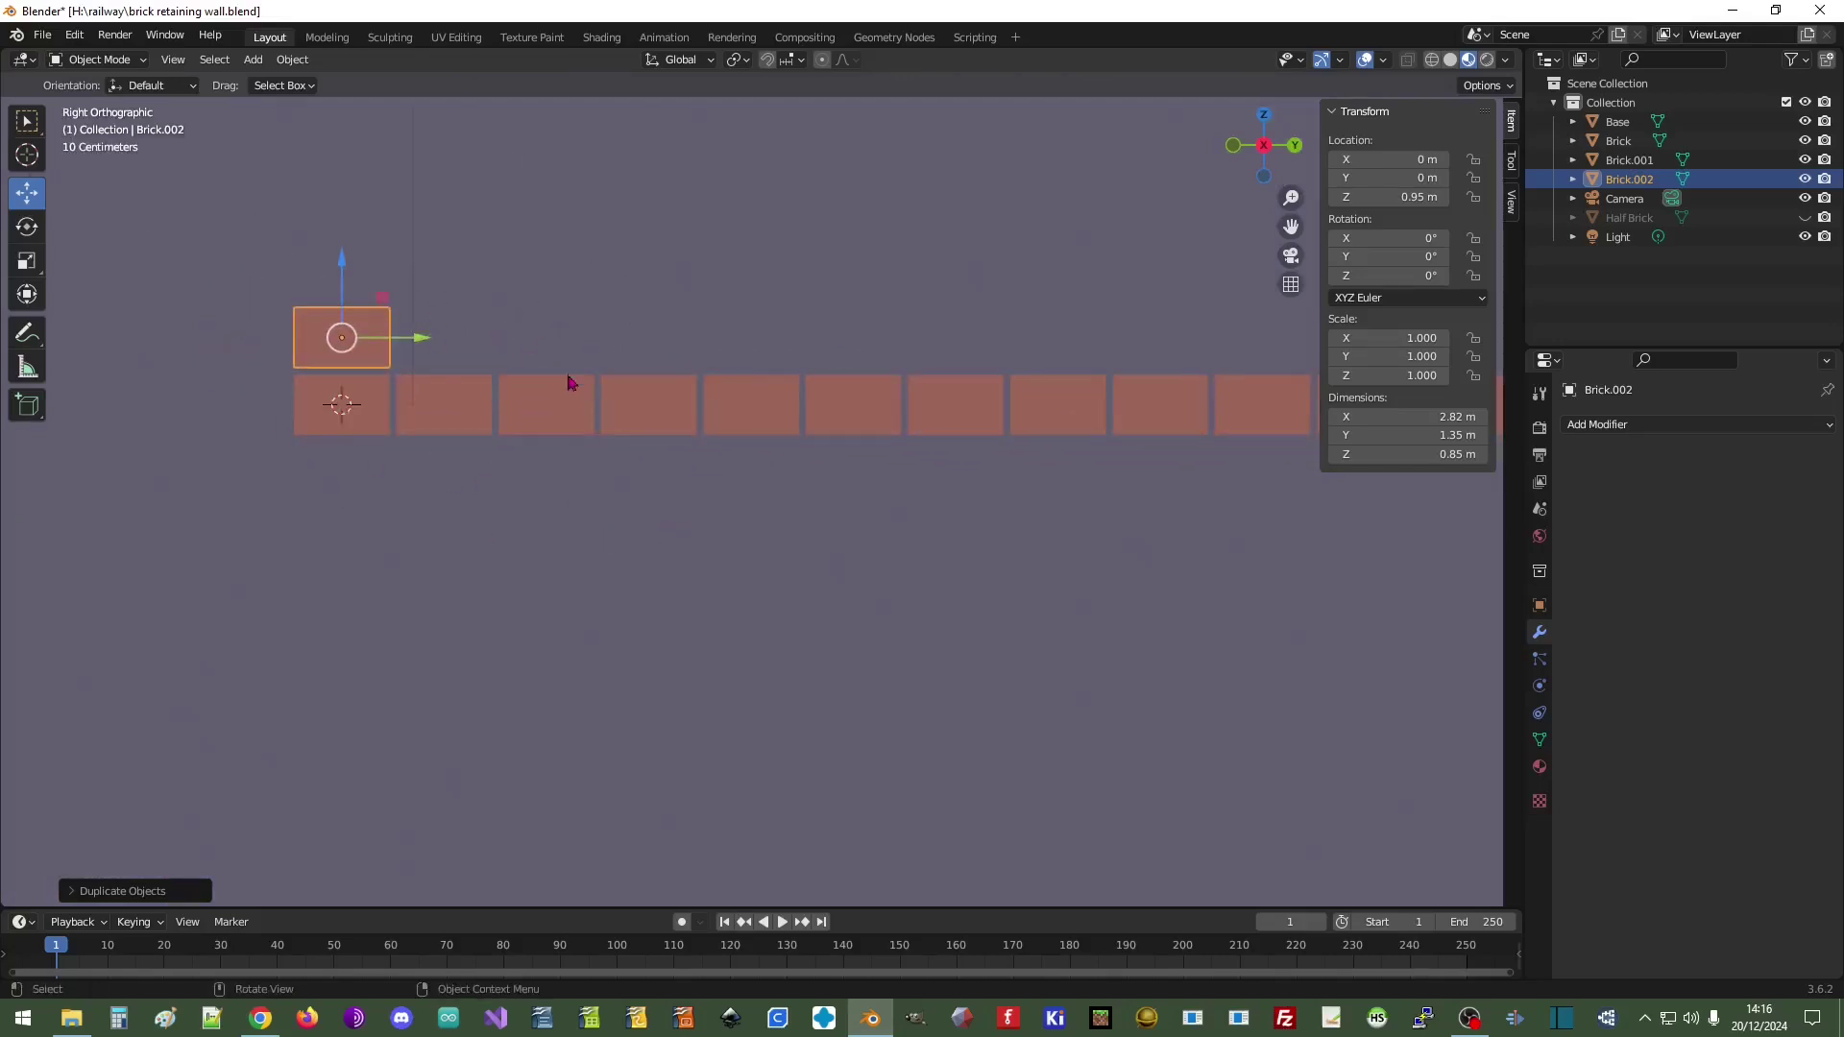
{"action": "left_click", "coordinate": [1233, 146]}
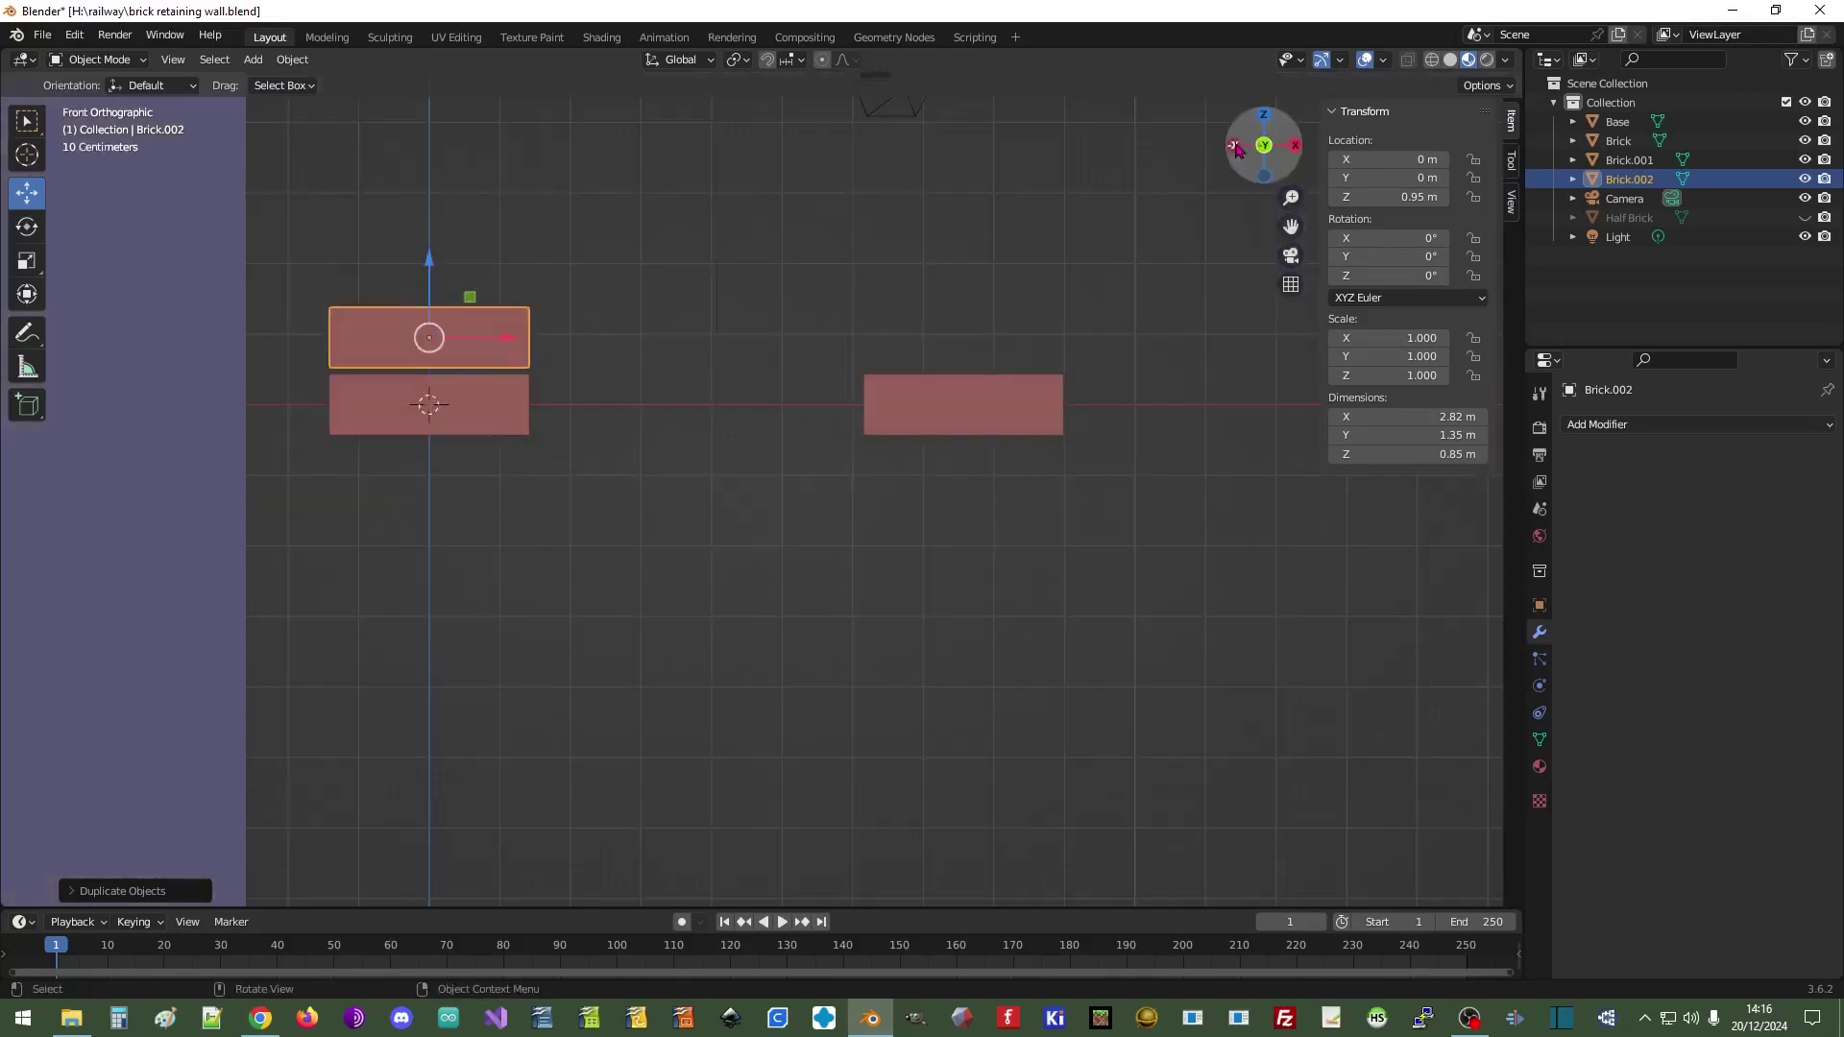
{"action": "left_click", "coordinate": [1407, 275]}
{"action": "type", "text": "90"}
{"action": "key", "text": "Return"}
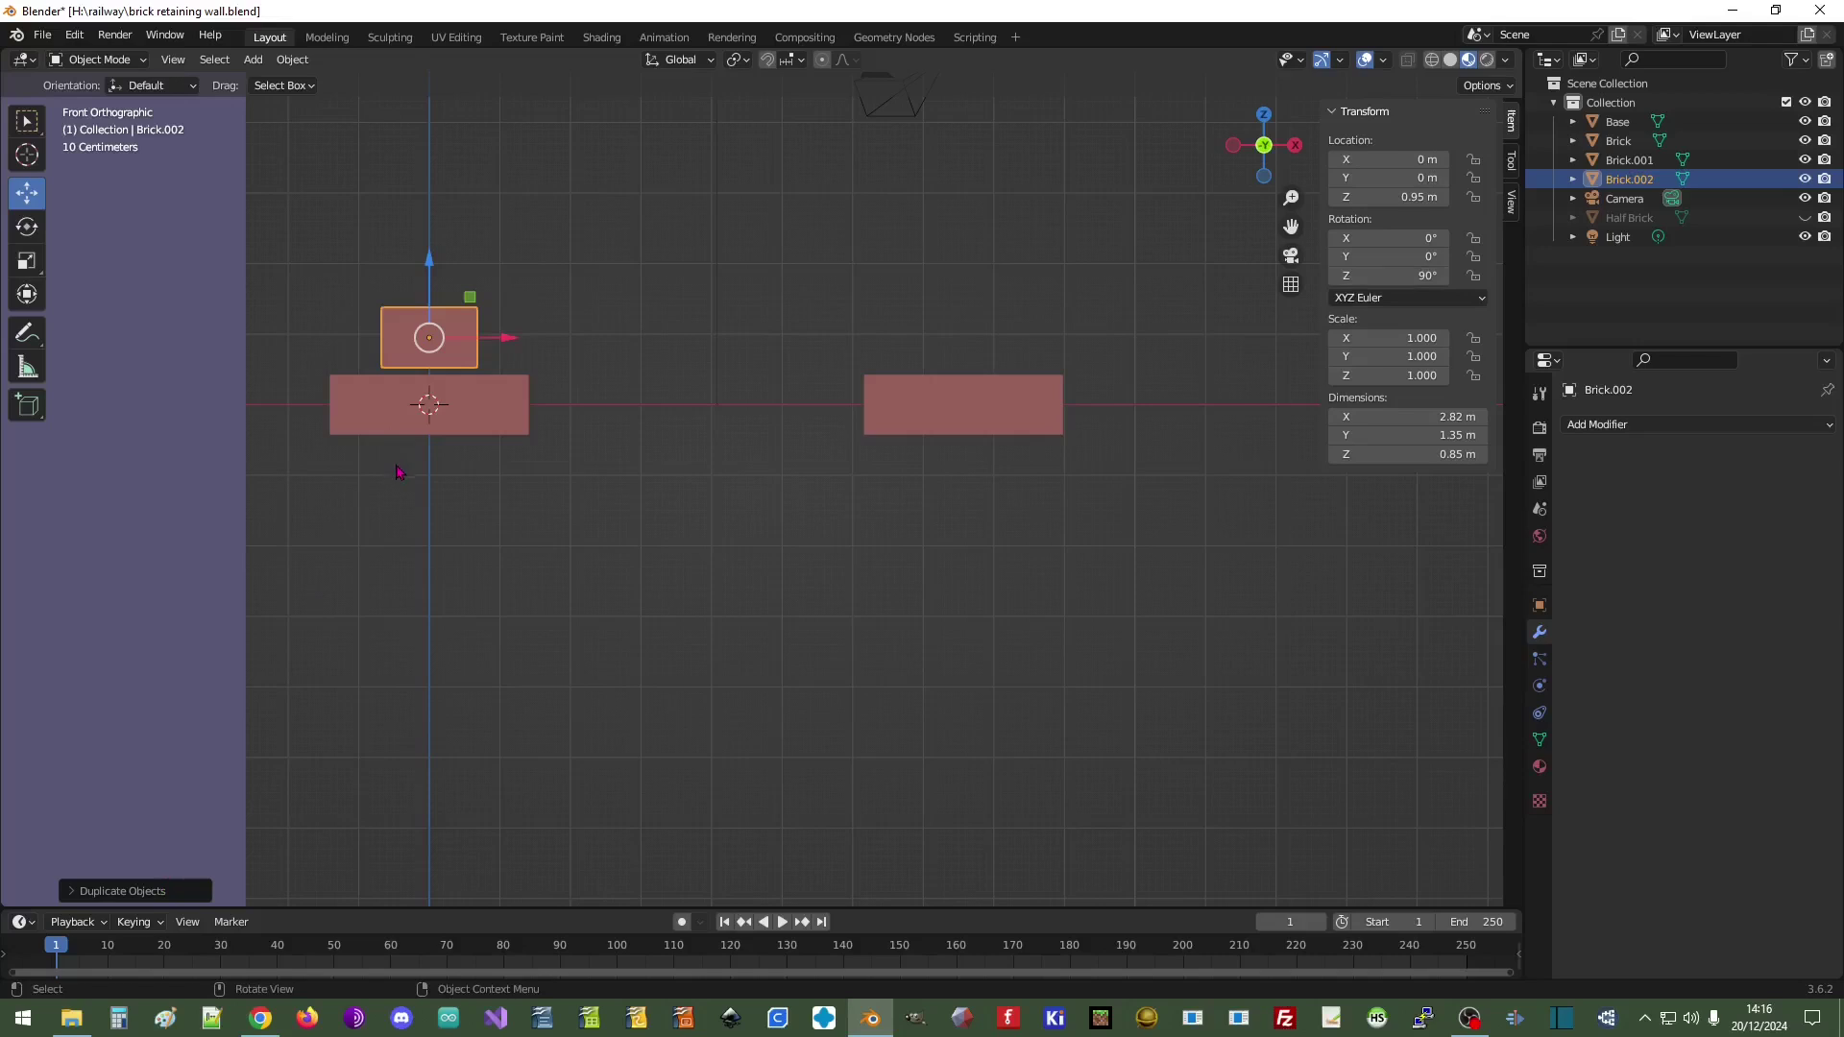
{"action": "key", "text": "ctrl+a"}
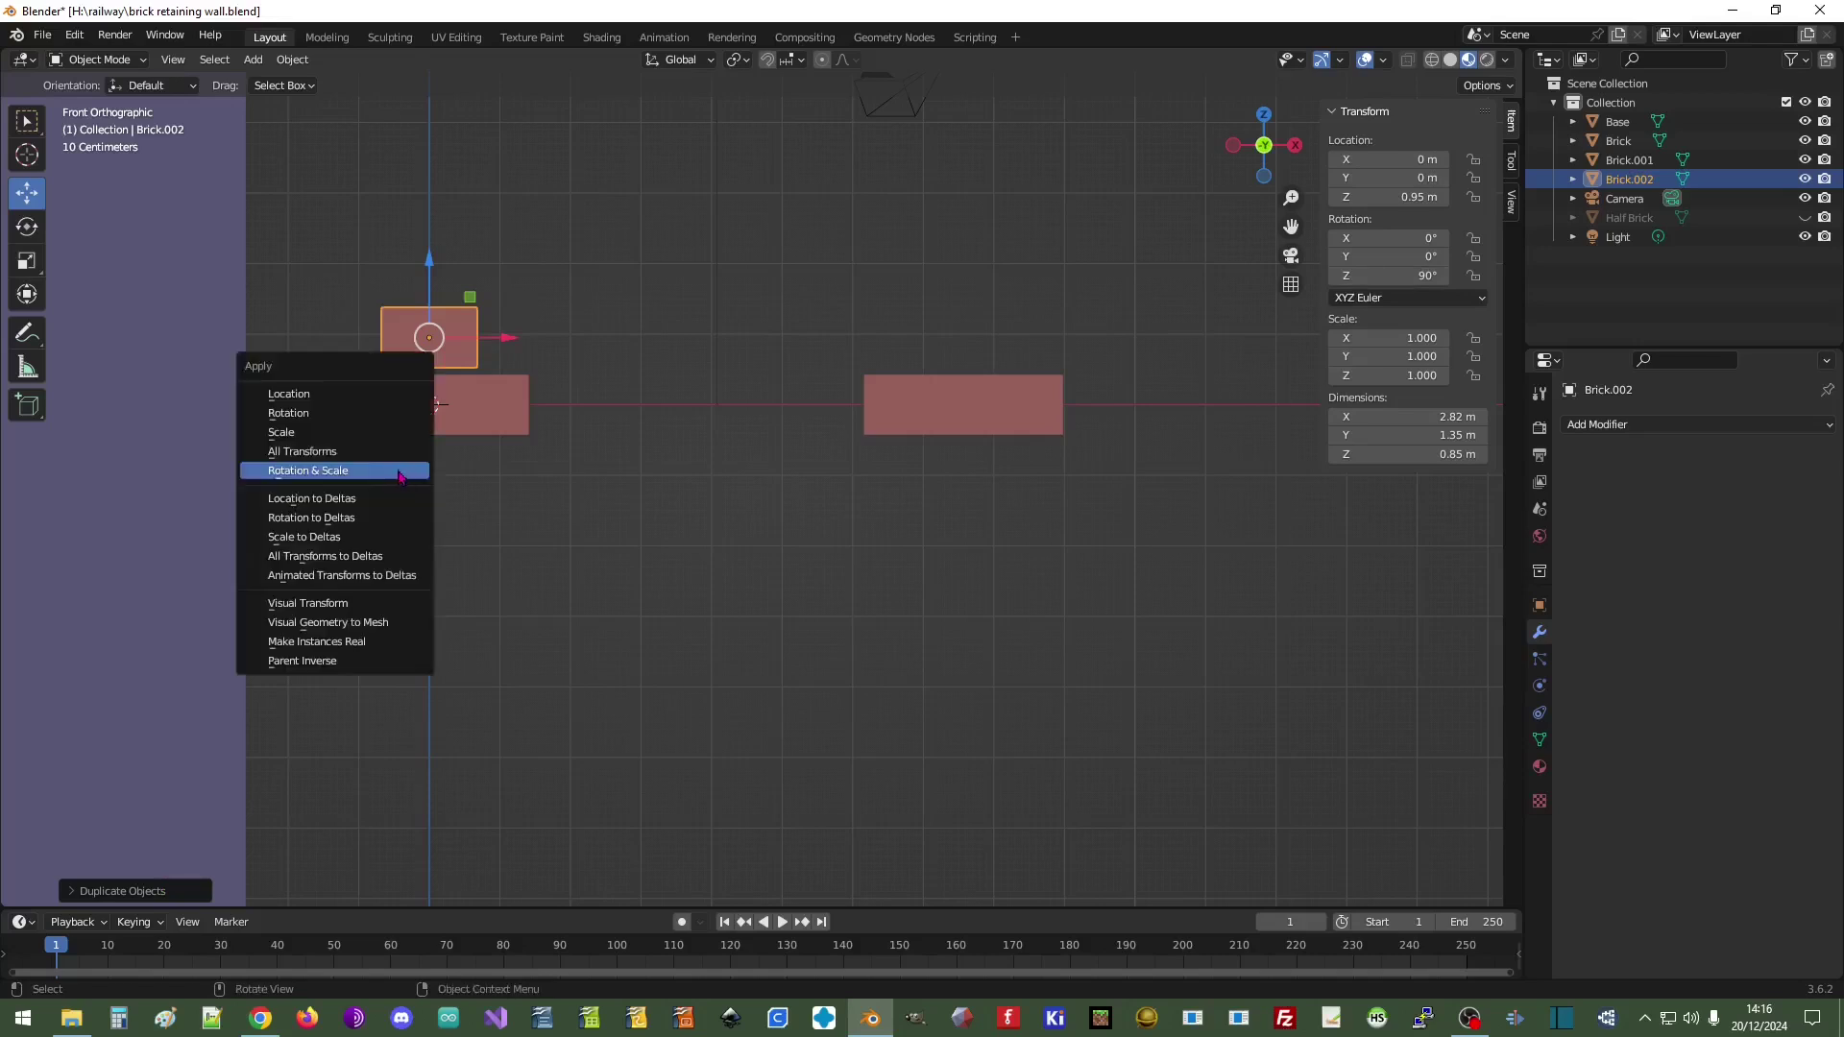
{"action": "left_click", "coordinate": [315, 472]}
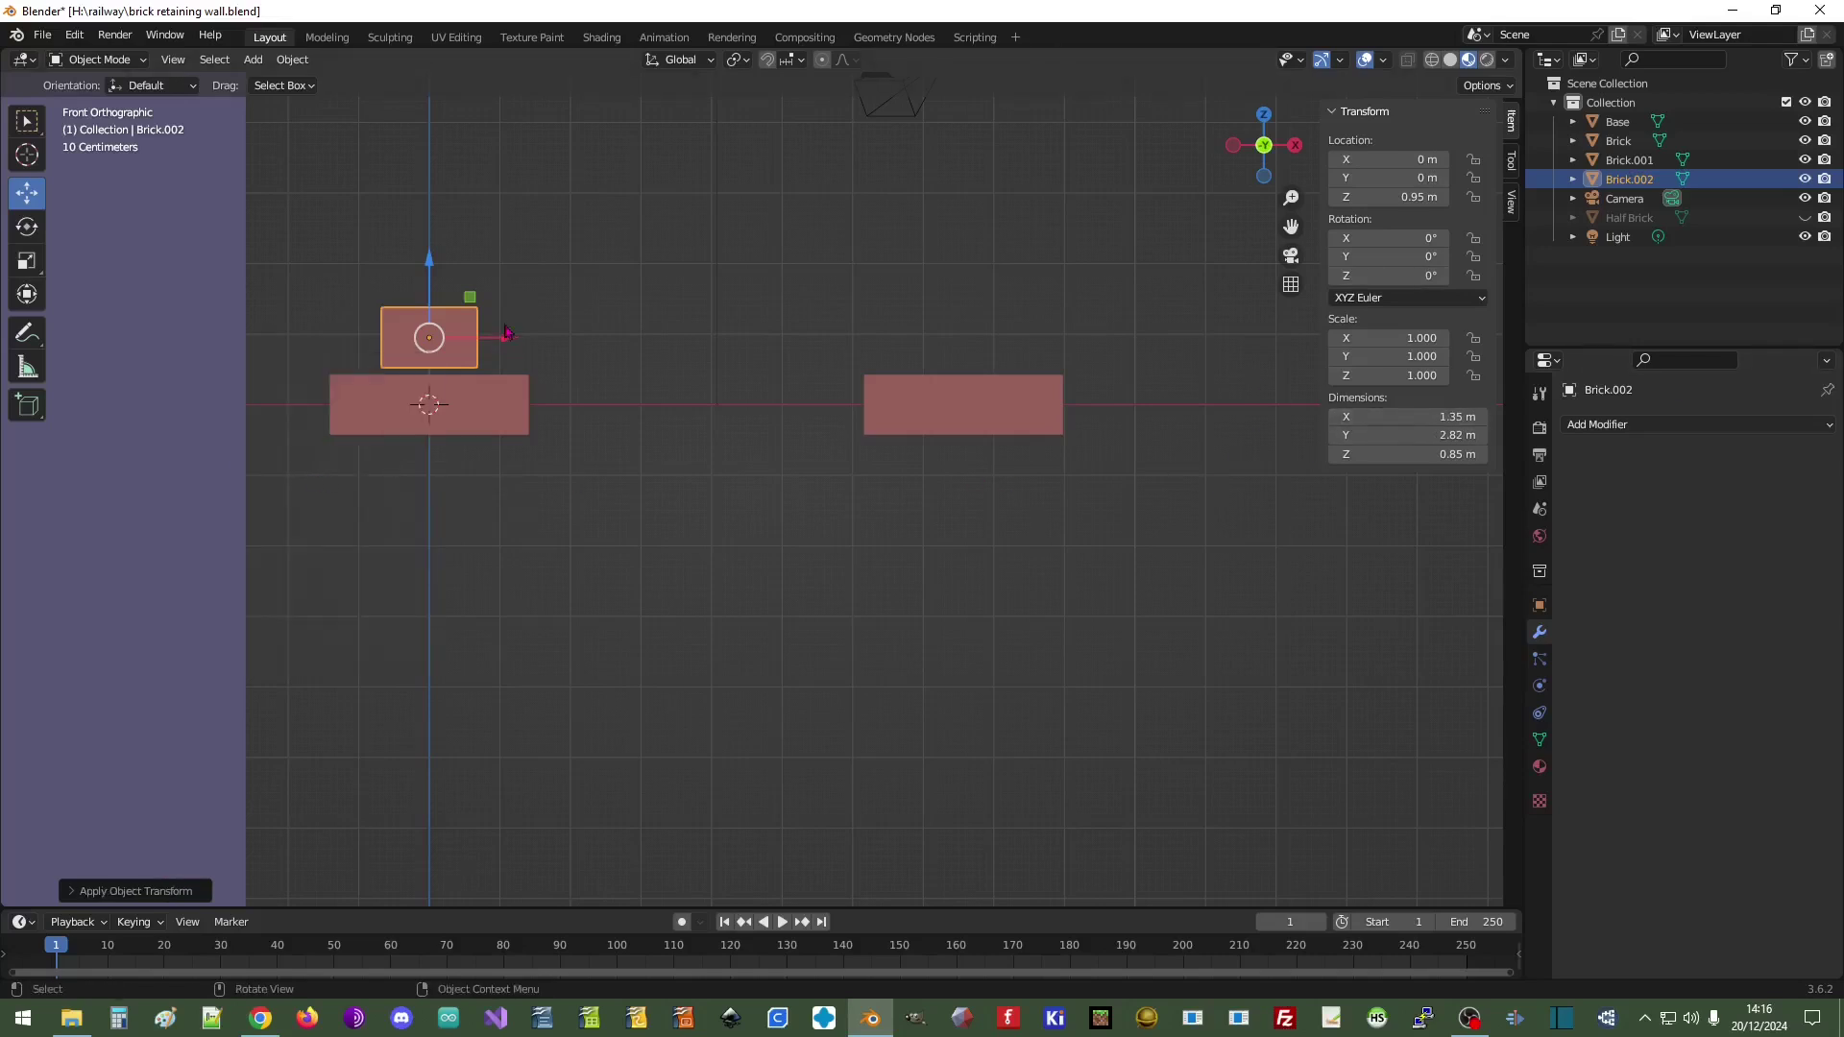
- Set the upper brick's X location to 0.725 m to align it with the front face of the lower row
{"action": "left_click", "coordinate": [1388, 158]}
{"action": "type", "text": "0.72"}
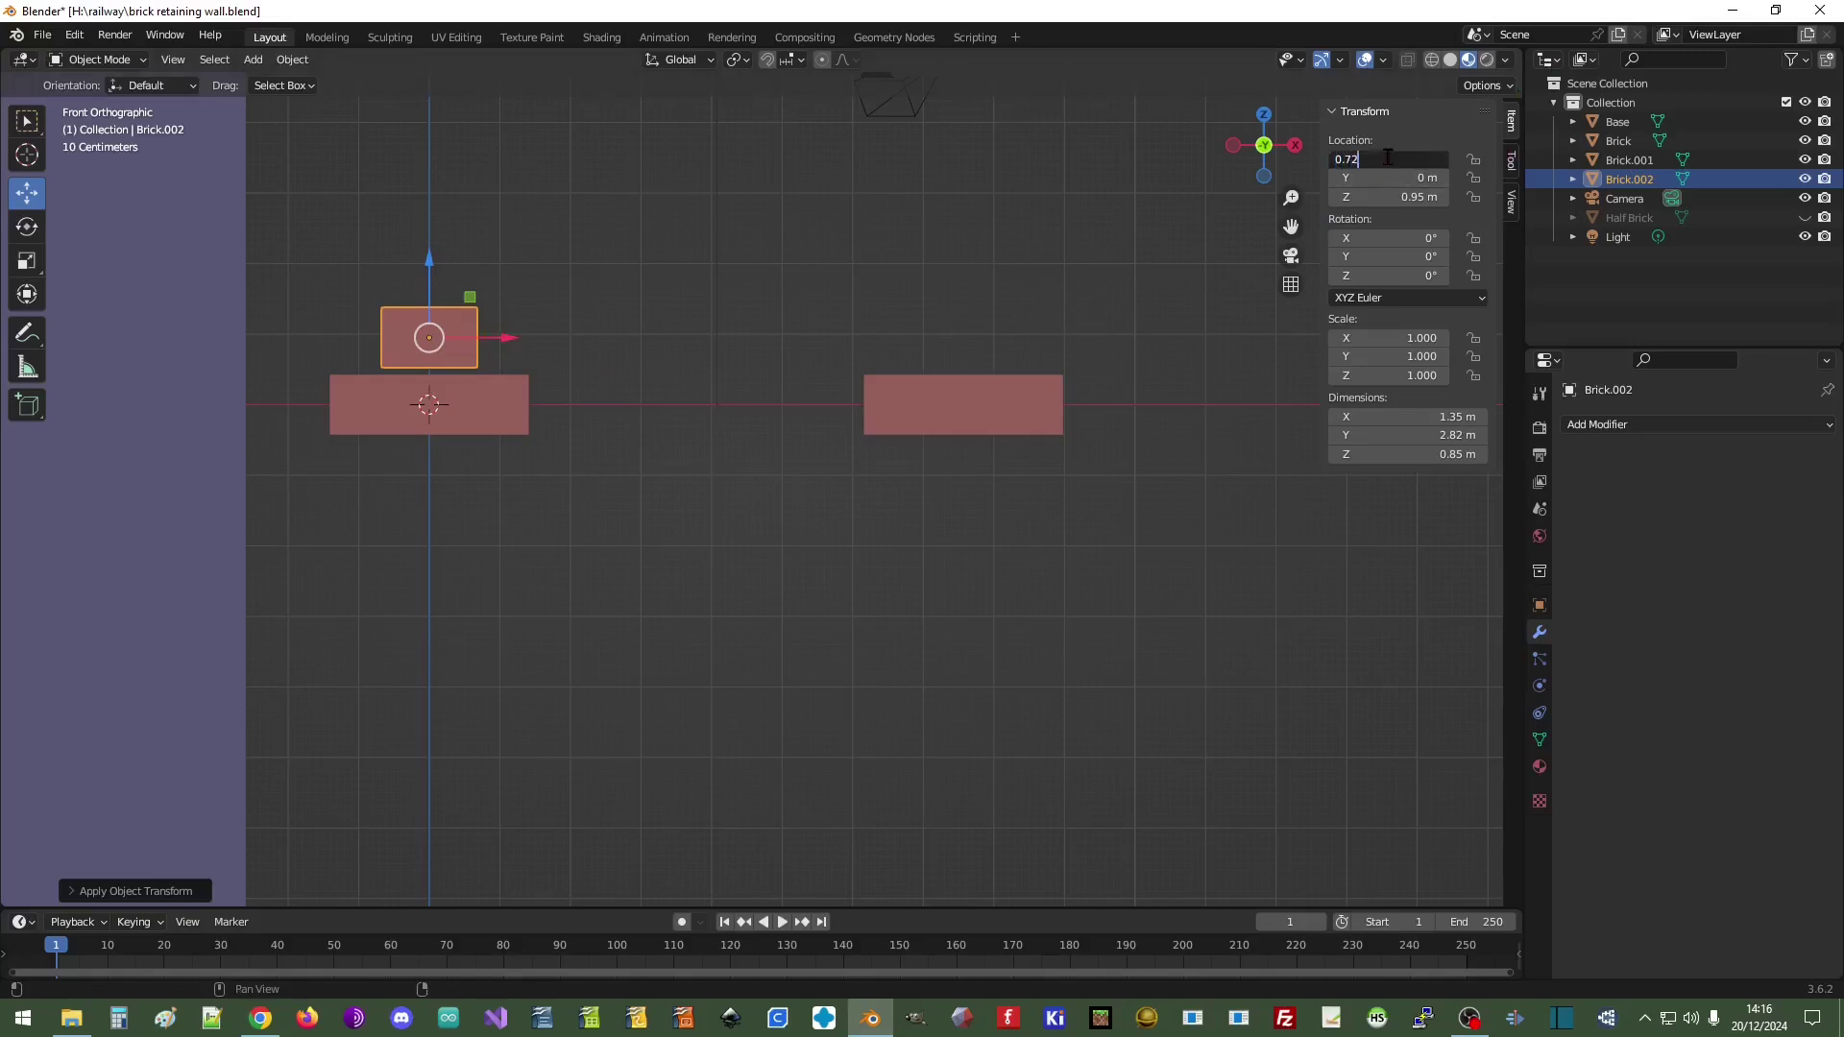
{"action": "type", "text": "5"}
{"action": "key", "text": "Return"}
{"action": "scroll", "coordinate": [507, 293], "scroll_direction": "up", "scroll_amount": 2}
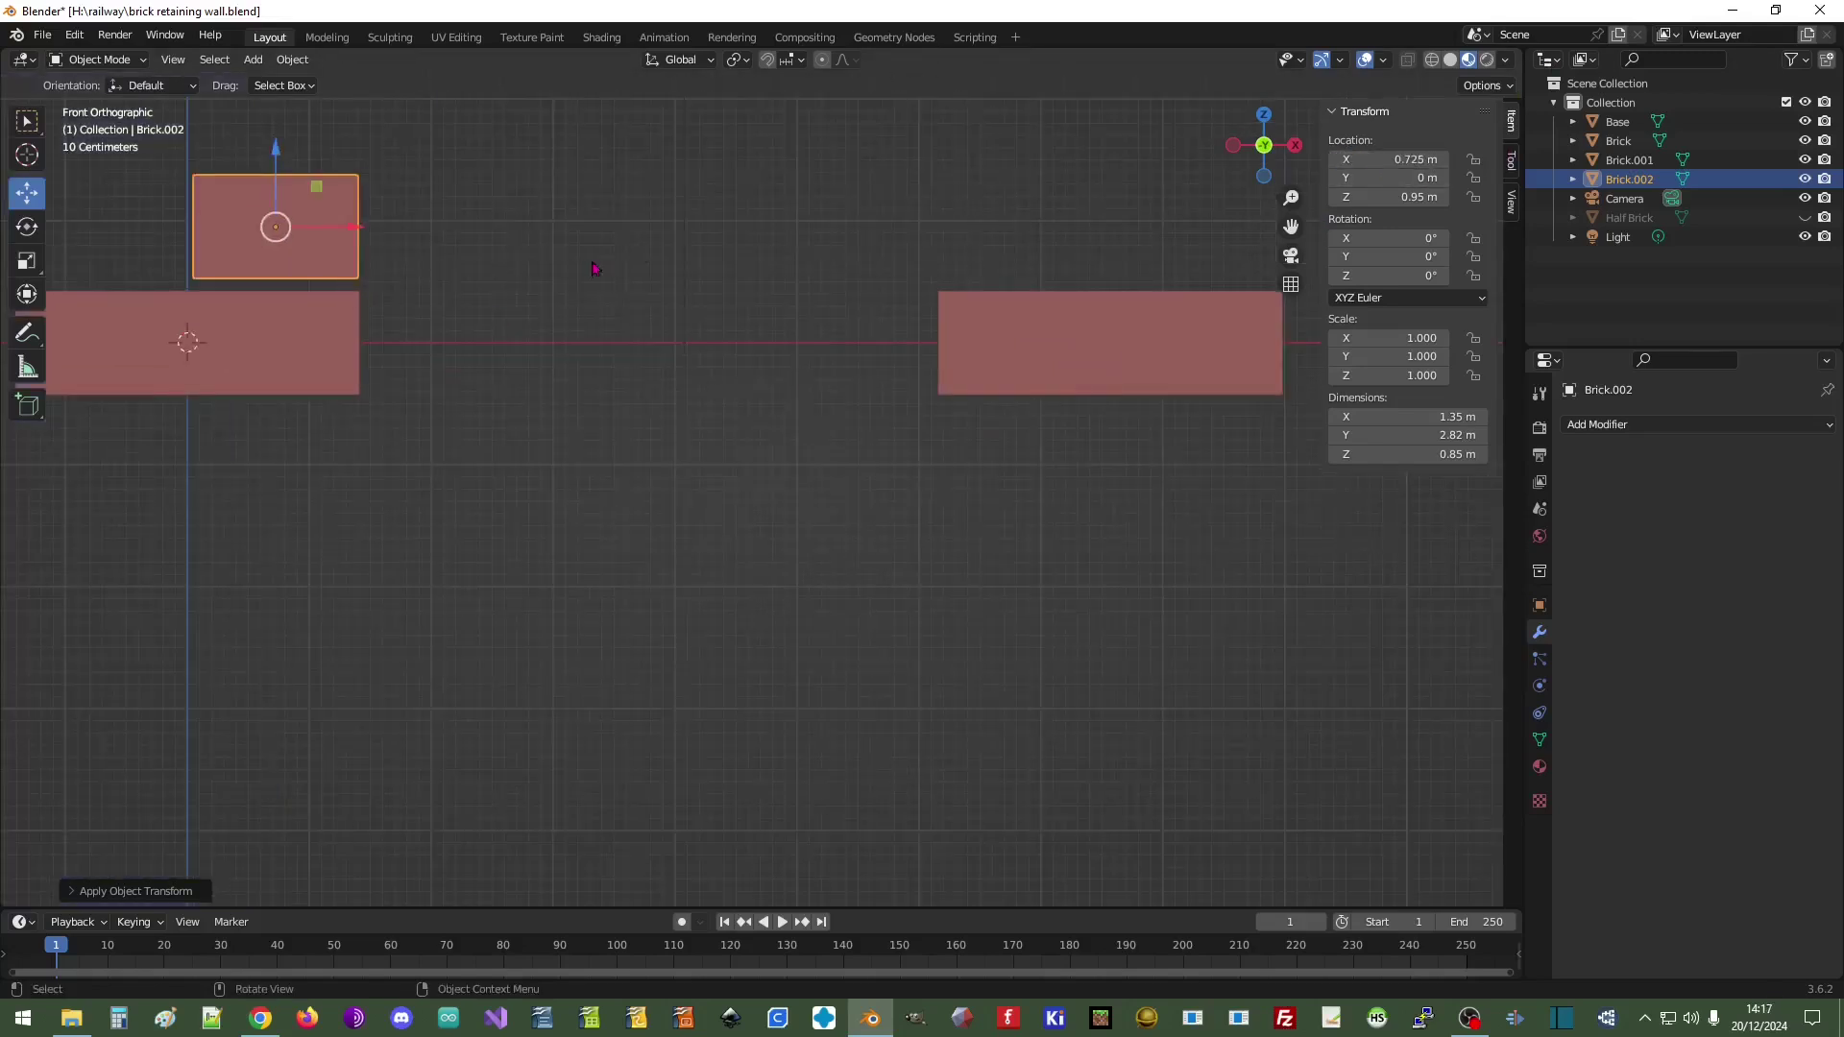
{"action": "middle_click_drag", "start_coordinate": [737, 247], "coordinate": [673, 297]}
{"action": "scroll", "coordinate": [848, 384], "scroll_direction": "down", "scroll_amount": 4}
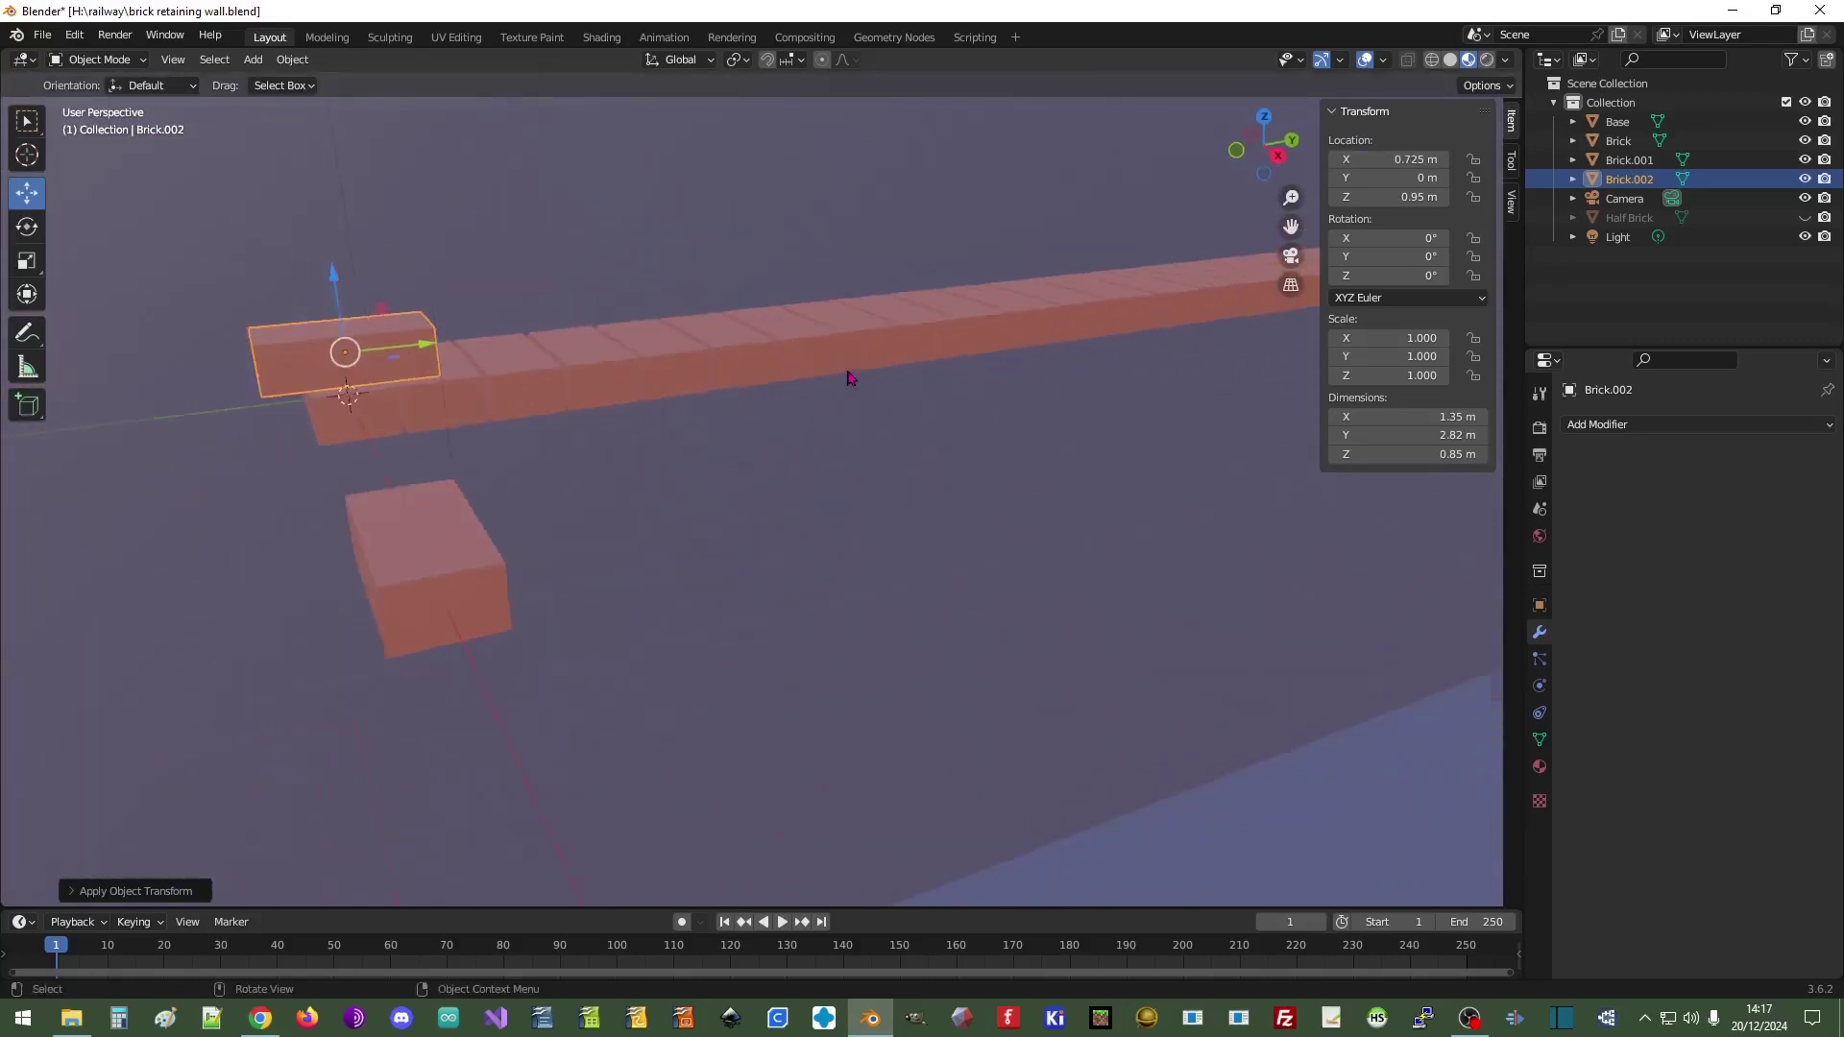
{"action": "middle_click_drag", "start_coordinate": [1076, 365], "coordinate": [744, 423], "text": "shift"}
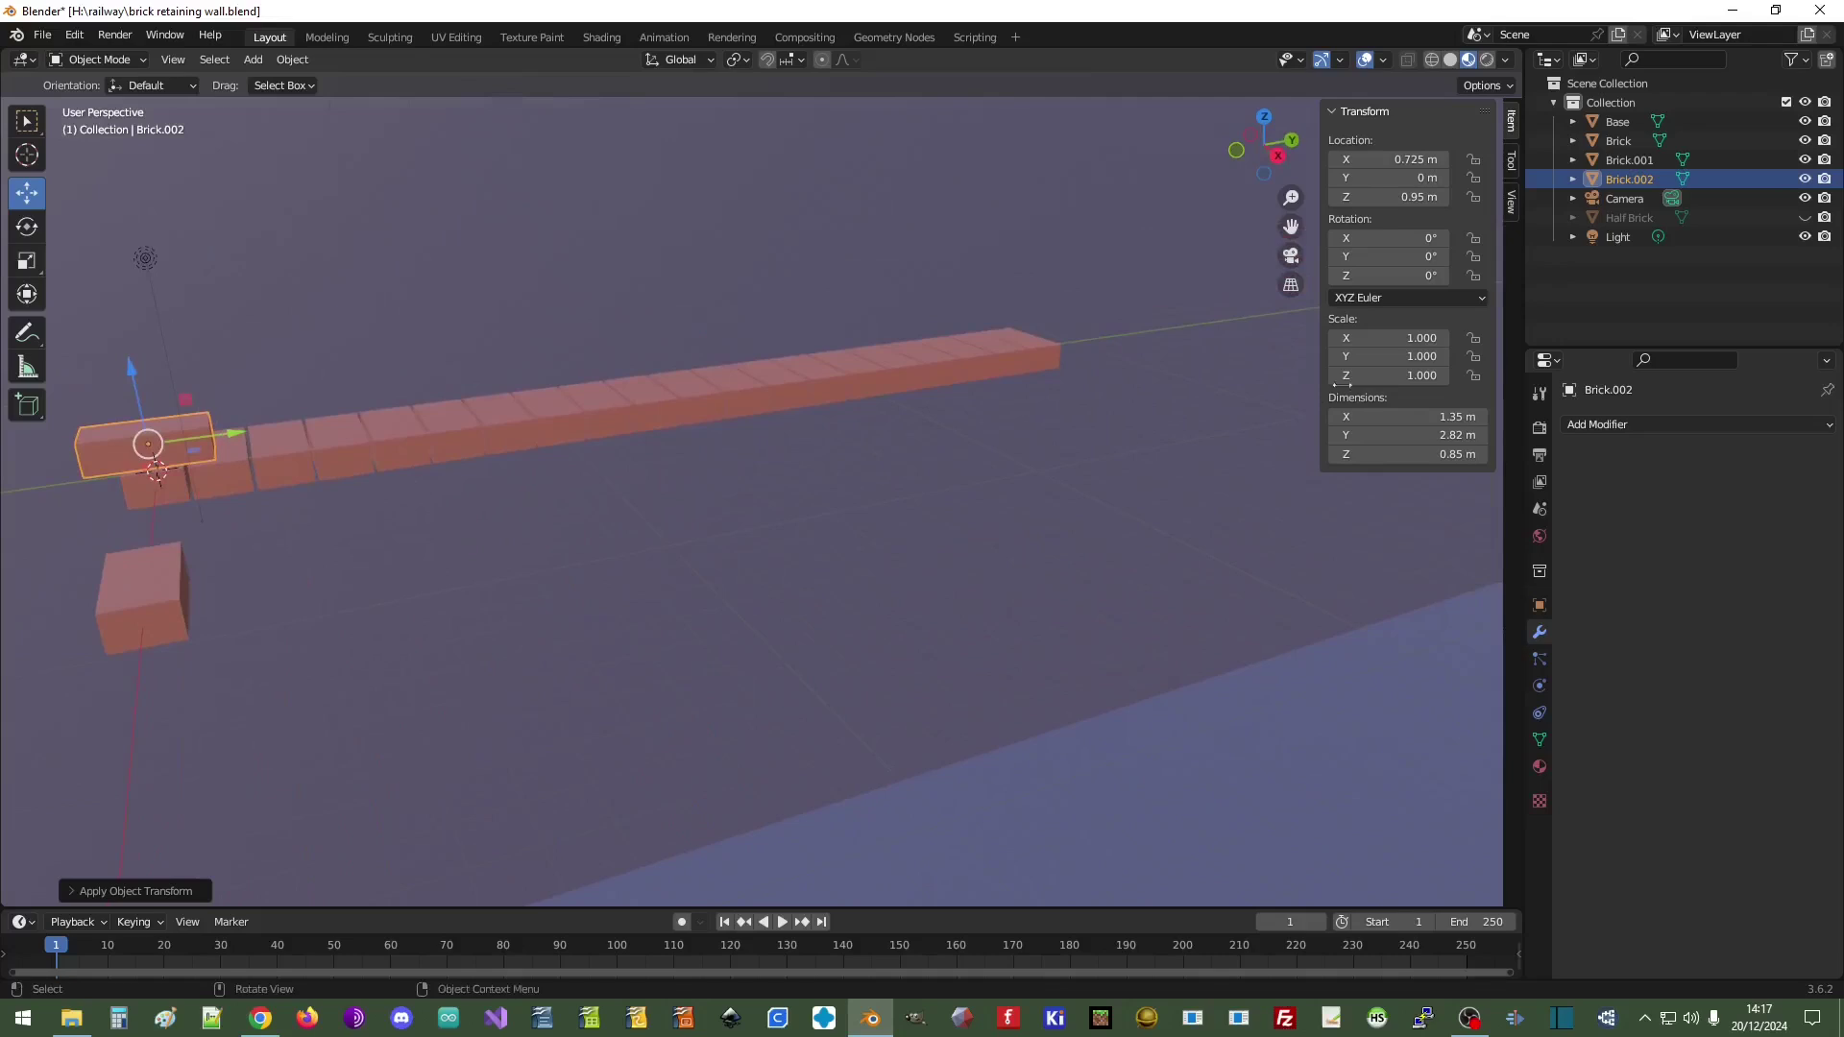
- Add an Array modifier to the upper brick using a constant offset of 0 m in X and 2.92 m in Y instead of the relative offset
{"action": "left_click", "coordinate": [1638, 424]}
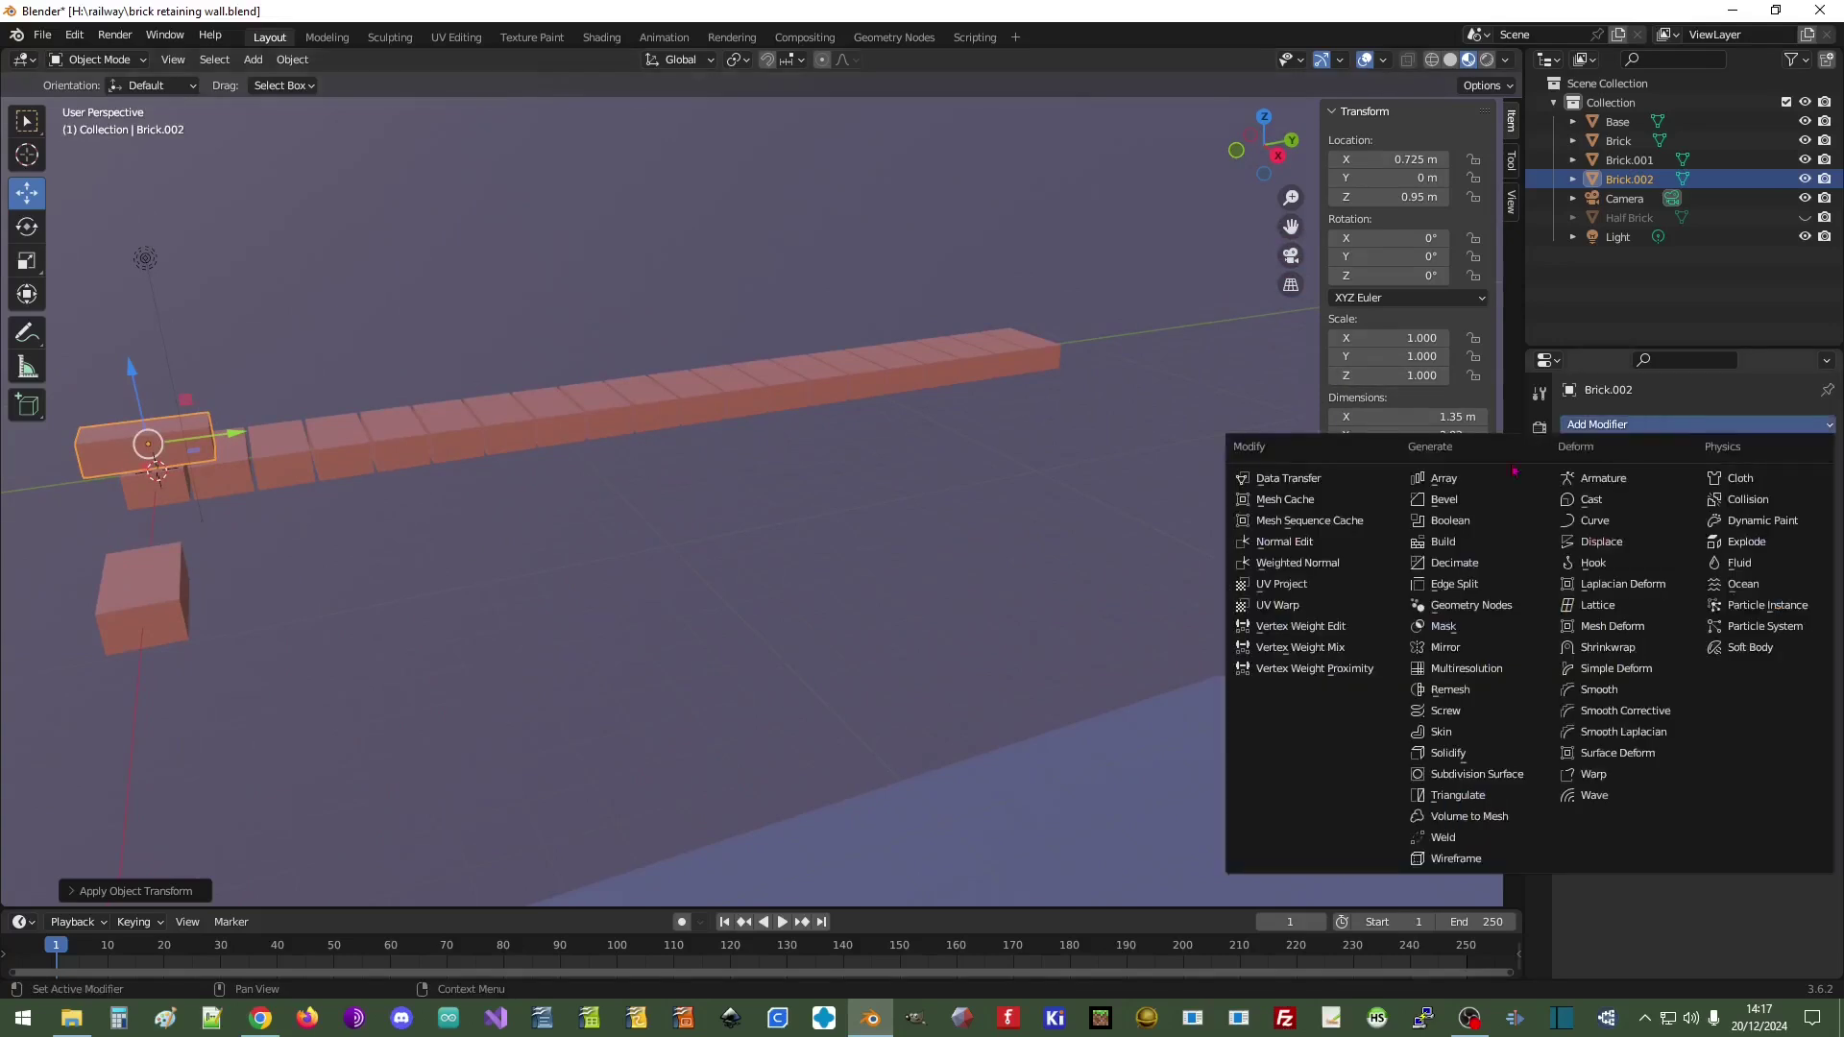
{"action": "left_click", "coordinate": [1440, 484]}
{"action": "left_click", "coordinate": [1602, 539]}
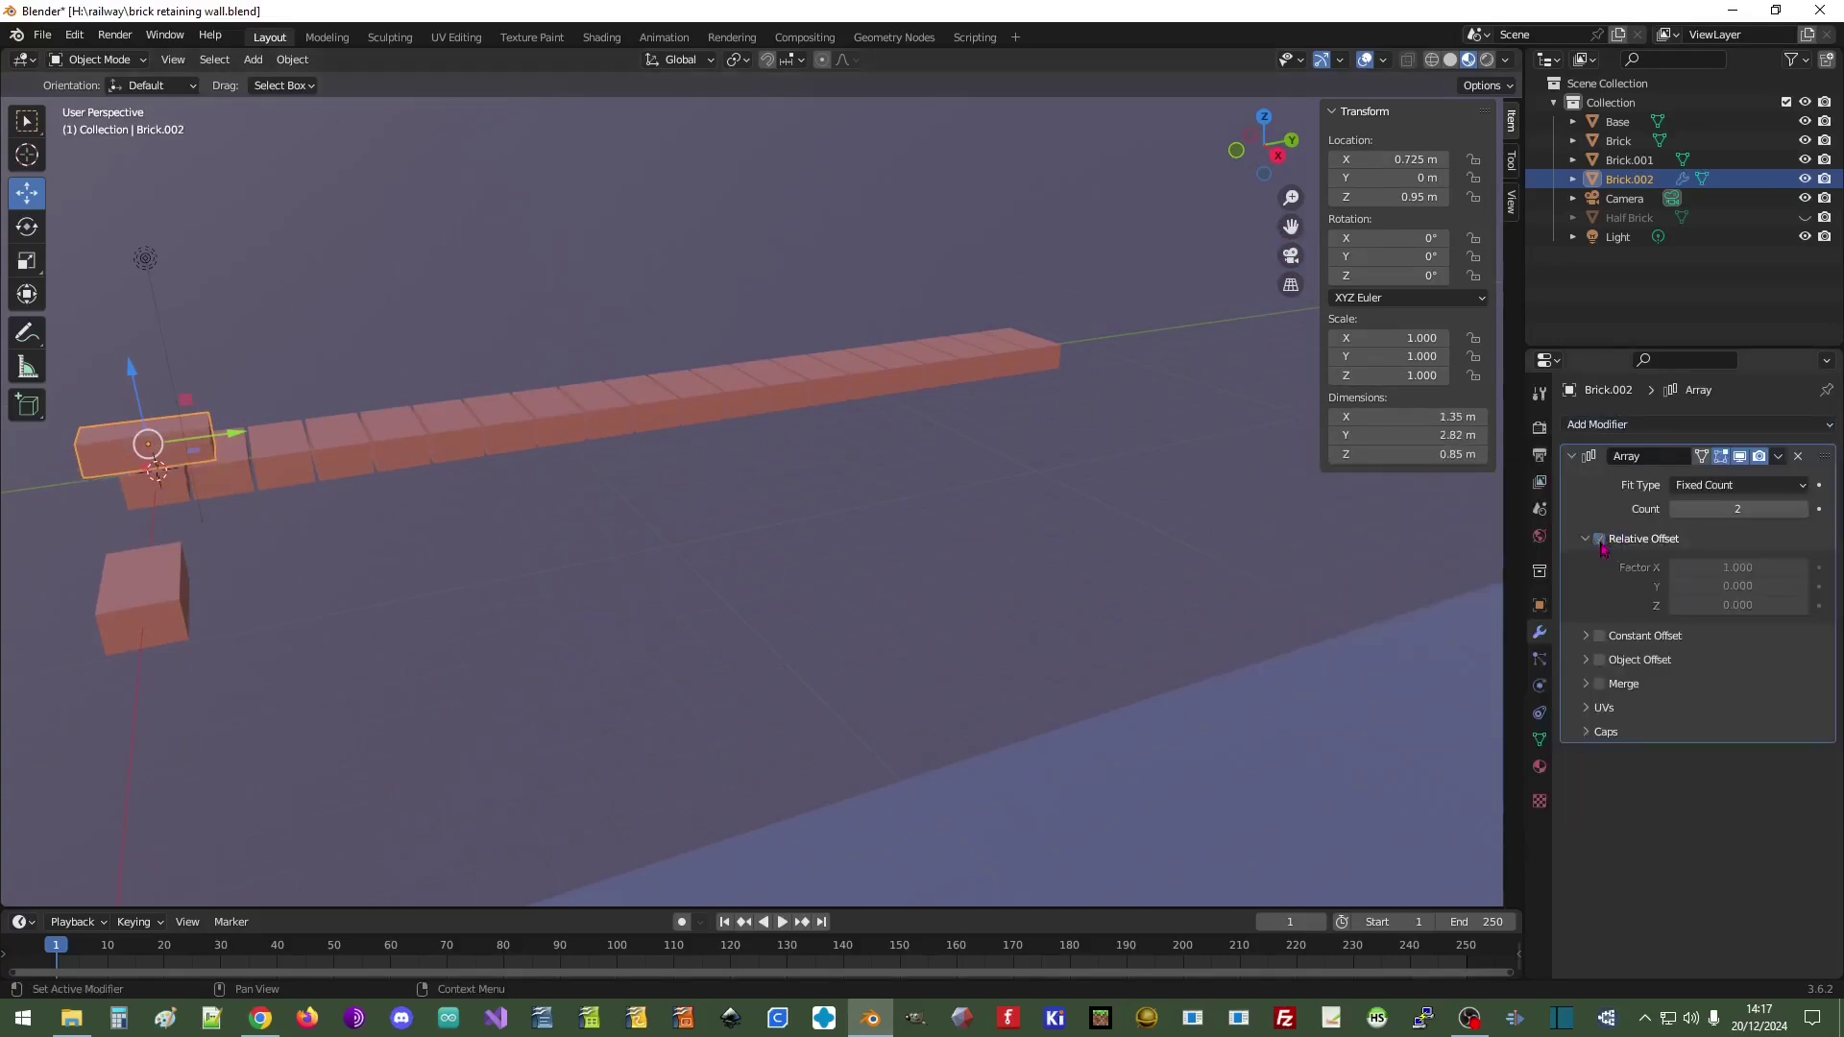
{"action": "left_click", "coordinate": [1599, 636]}
{"action": "left_click", "coordinate": [1585, 636]}
{"action": "left_click", "coordinate": [1716, 665]}
{"action": "type", "text": "0"}
{"action": "key", "text": "Return"}
{"action": "left_click", "coordinate": [1717, 681]}
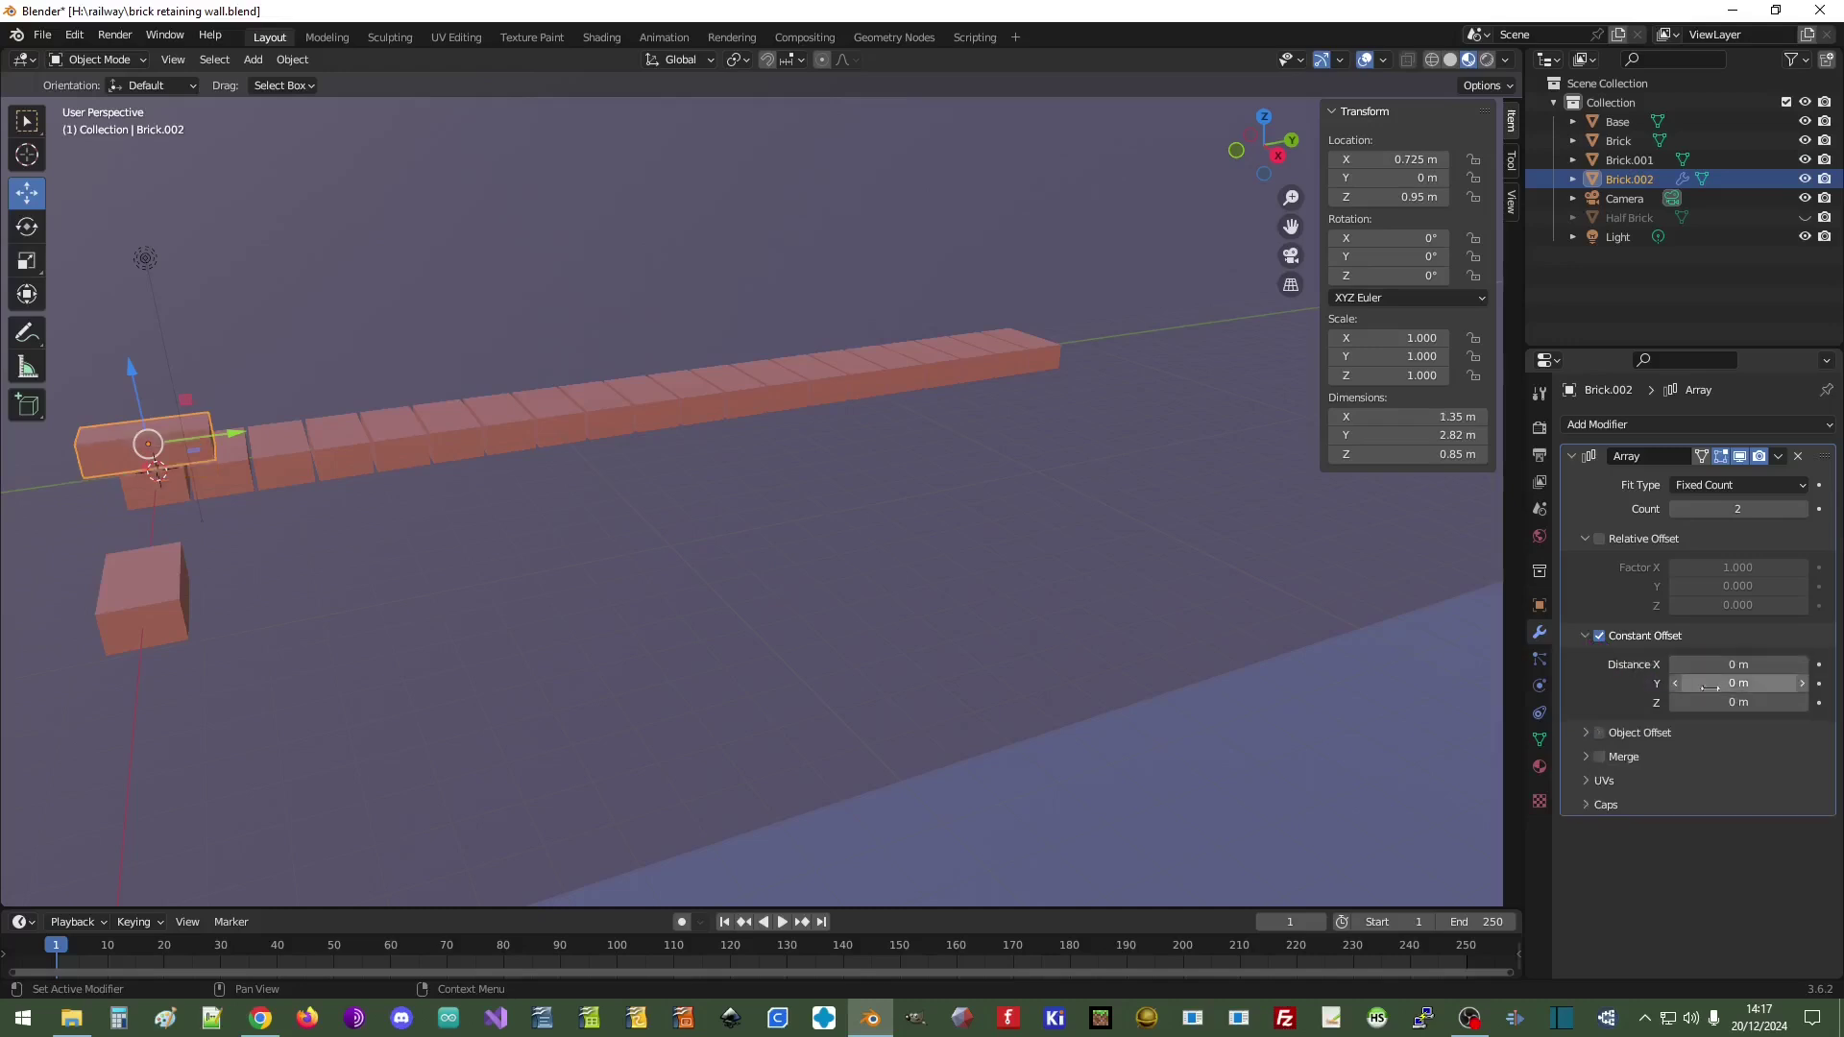
{"action": "type", "text": "2.92"}
{"action": "key", "text": "Return"}
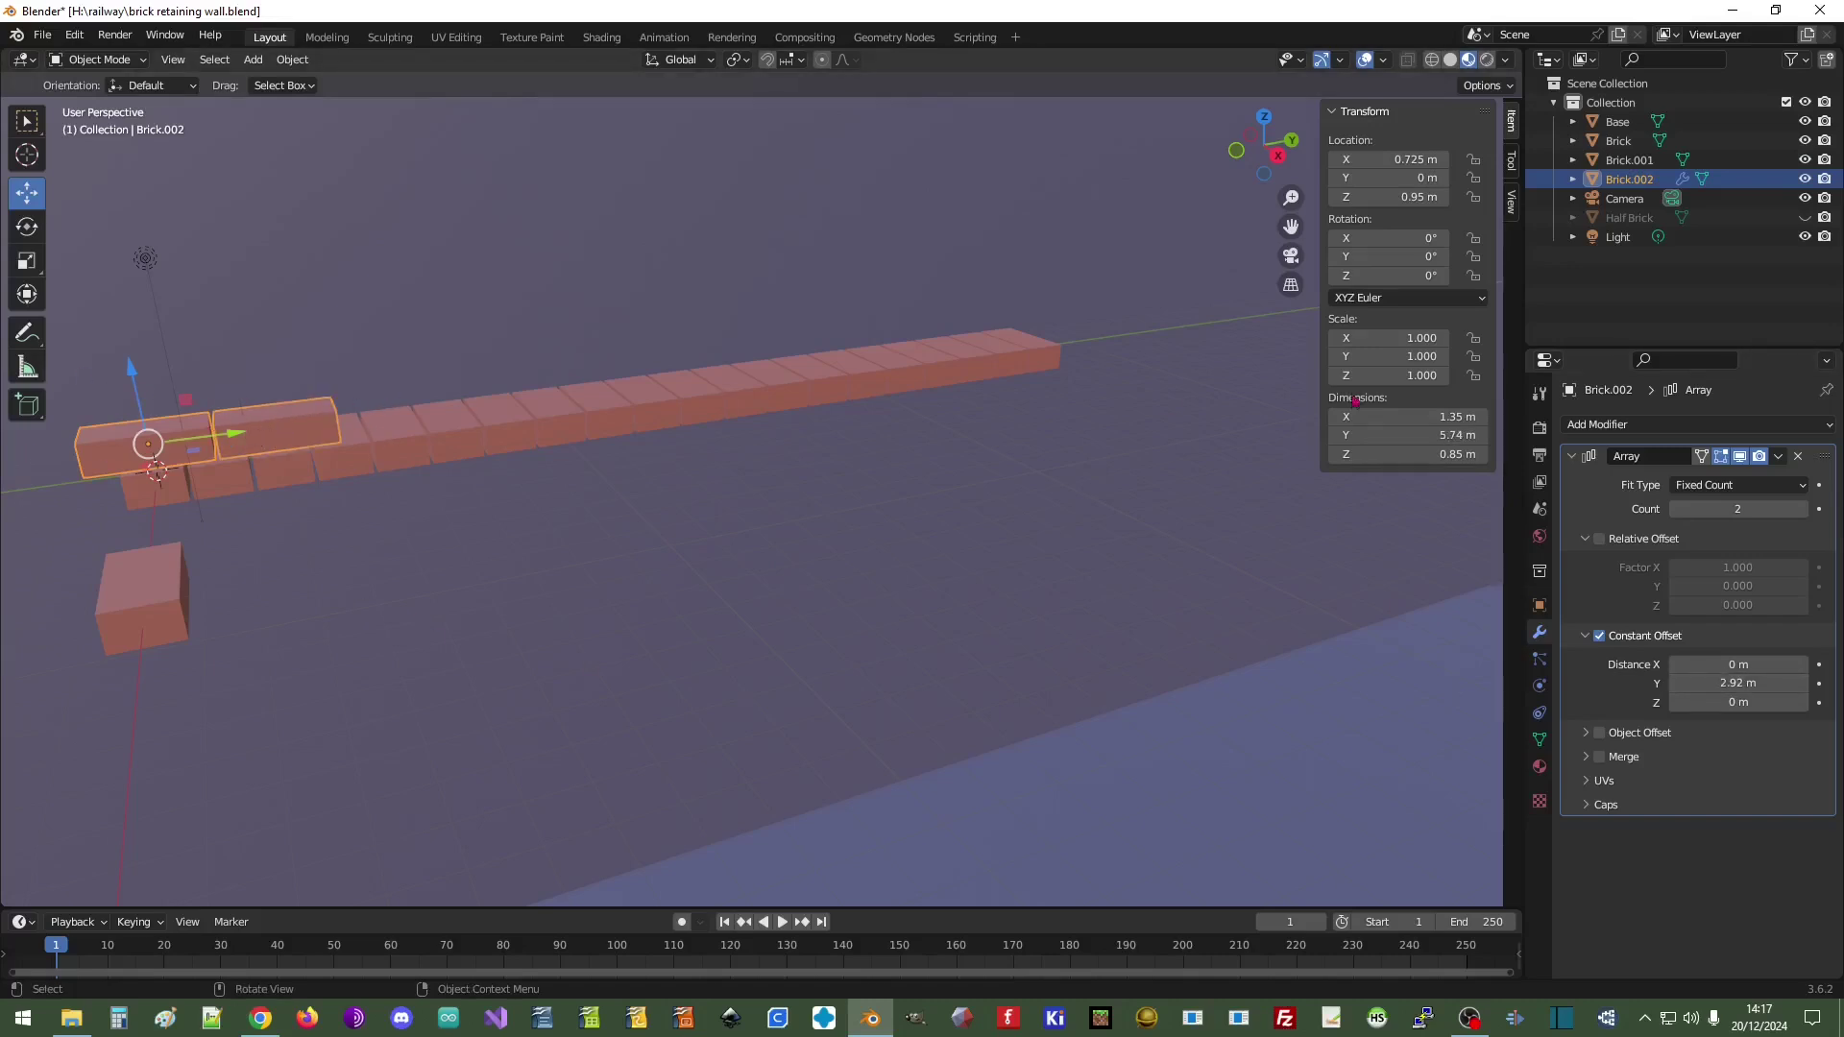
- Set the upper brick's array count to 10 after trying a count of 5
{"action": "left_click", "coordinate": [1761, 508]}
{"action": "type", "text": "5"}
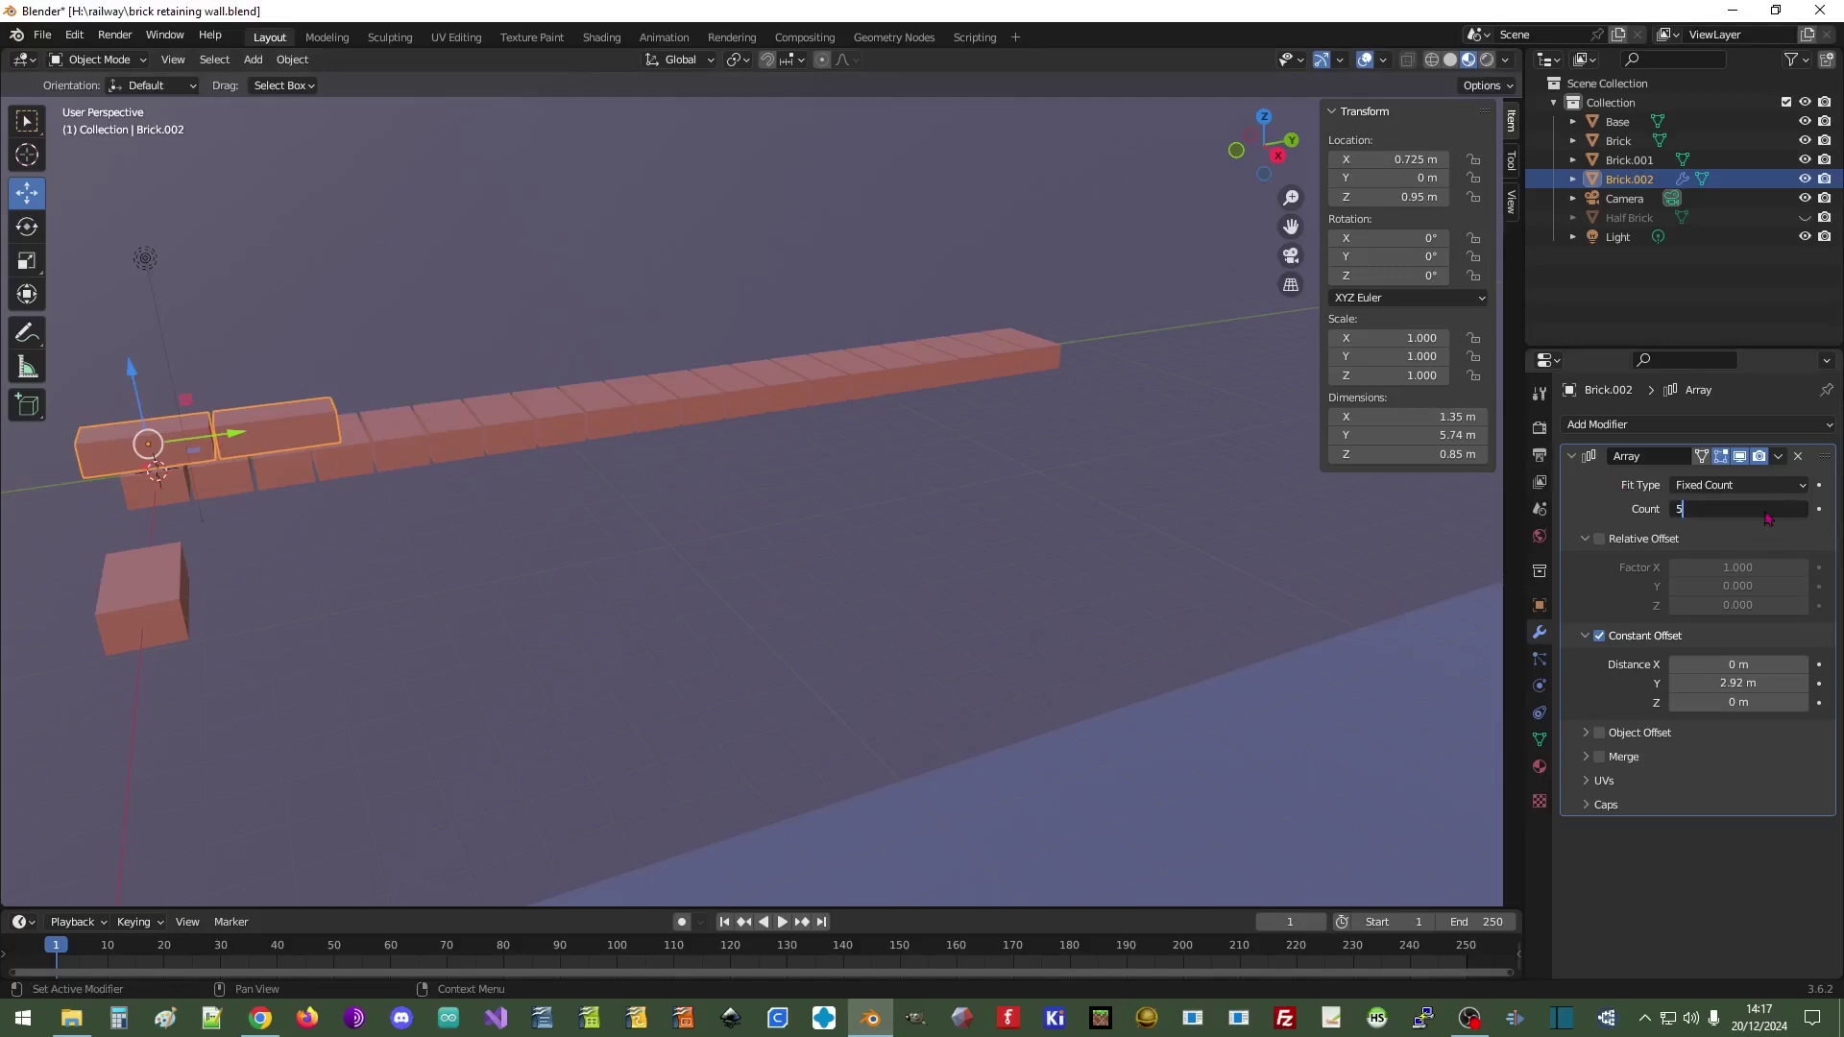
{"action": "key", "text": "Return"}
{"action": "left_click", "coordinate": [1765, 509]}
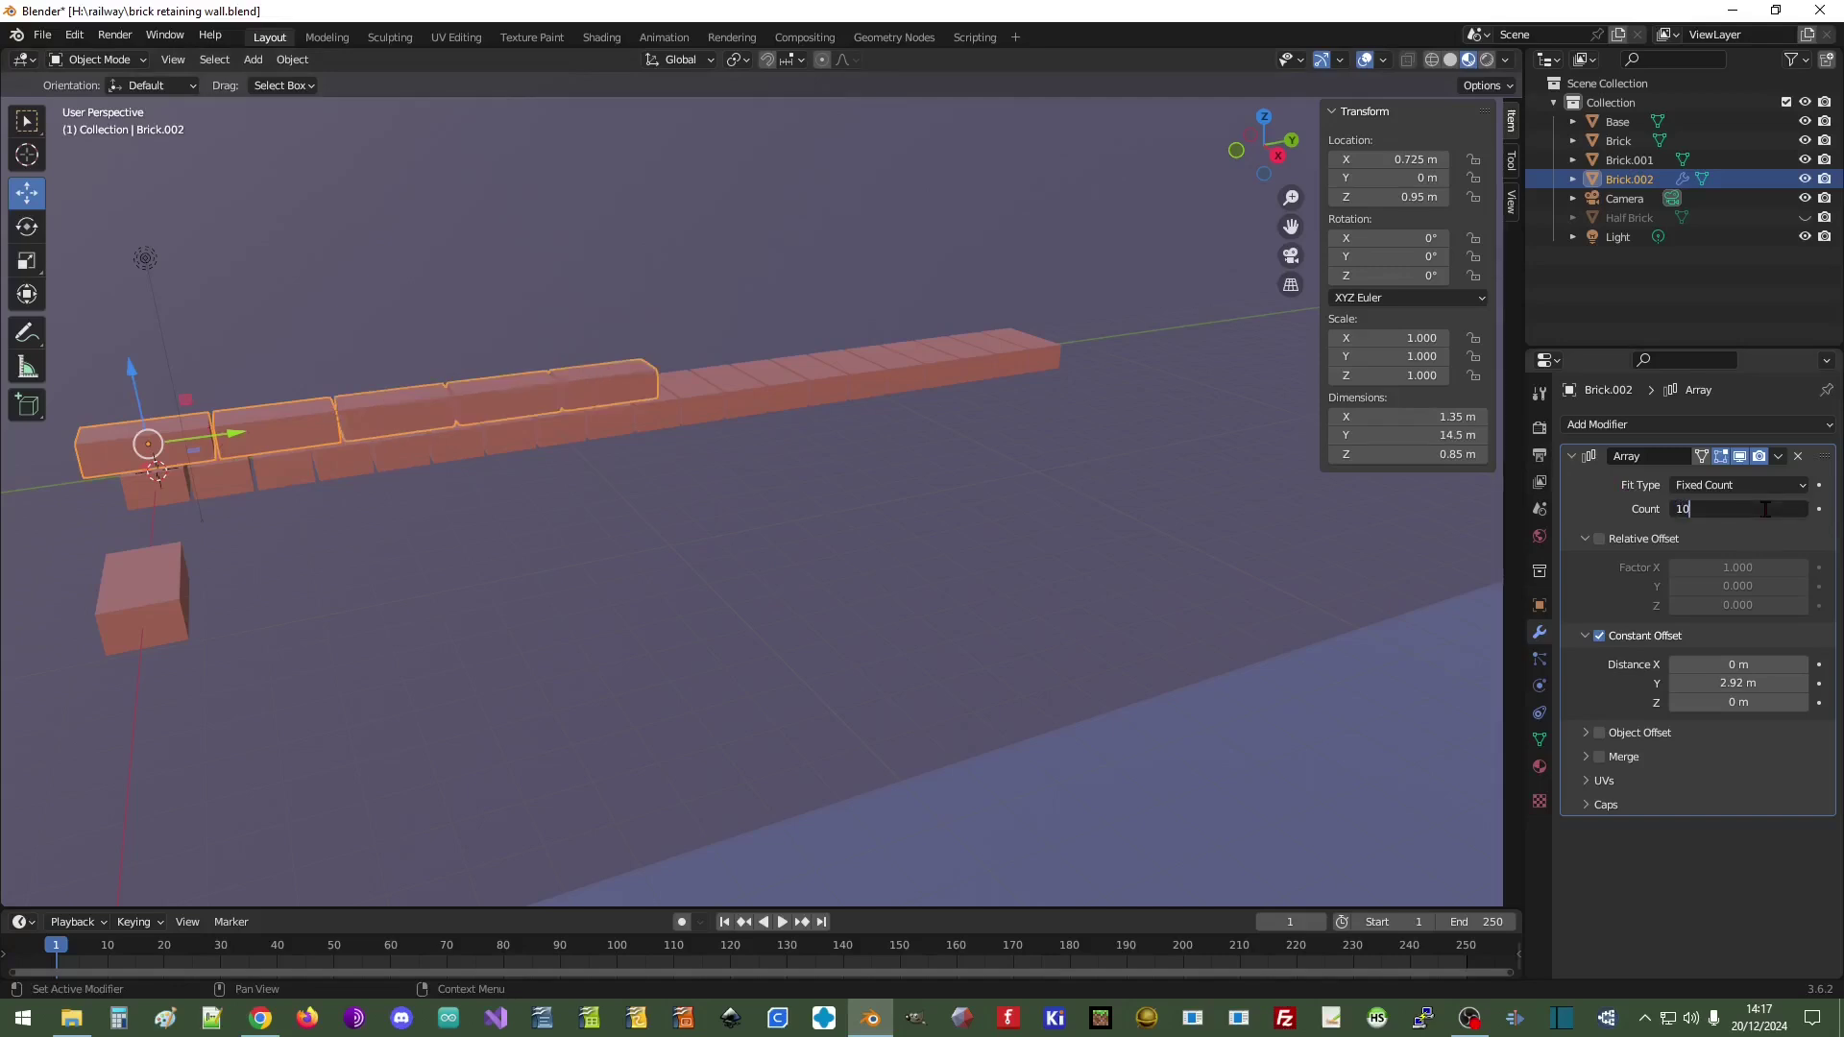
{"action": "key", "text": "Return"}
- Set the upper row's constant Y array offset to 2.915 m to adjust where its far end falls above the lower row
{"action": "middle_click_drag", "start_coordinate": [951, 394], "coordinate": [1117, 446]}
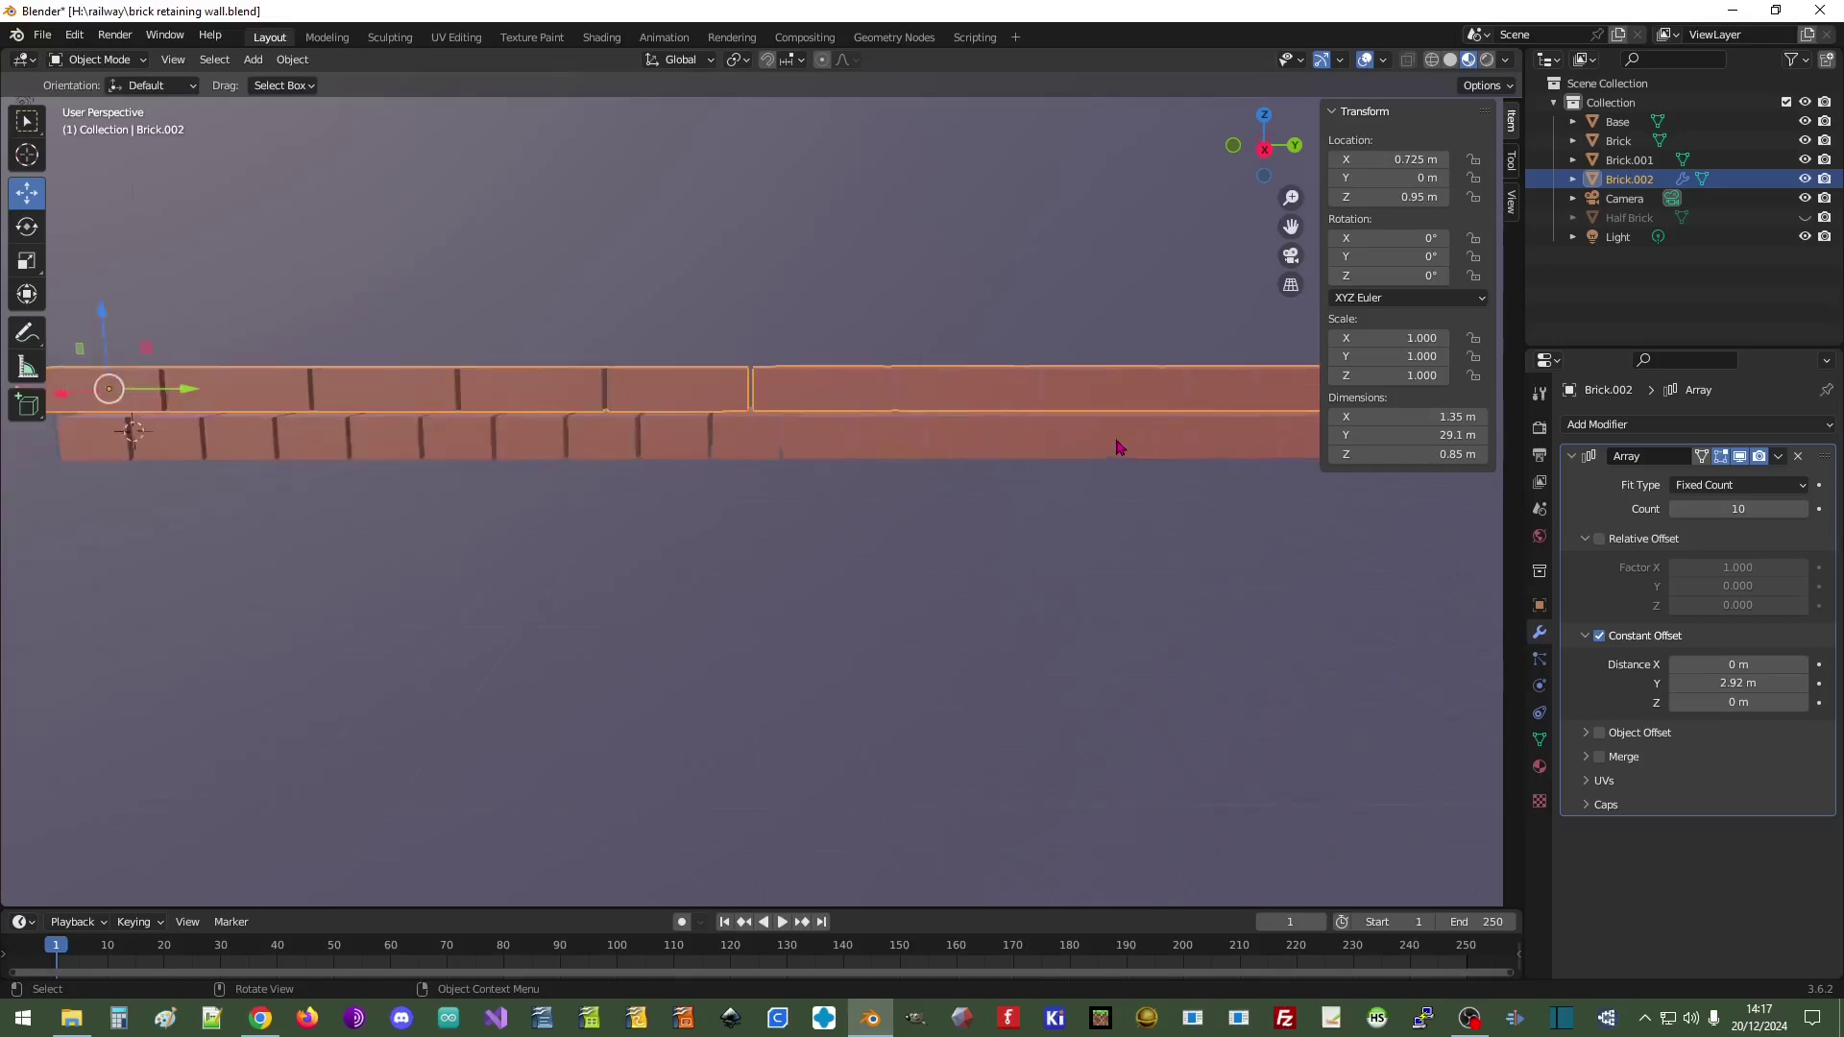
{"action": "scroll", "coordinate": [1119, 447], "scroll_direction": "up", "scroll_amount": 1}
{"action": "middle_click_drag", "start_coordinate": [927, 457], "coordinate": [504, 492], "text": "shift"}
{"action": "middle_click_drag", "start_coordinate": [1036, 466], "coordinate": [834, 457], "text": "shift"}
{"action": "scroll", "coordinate": [997, 469], "scroll_direction": "up", "scroll_amount": 3}
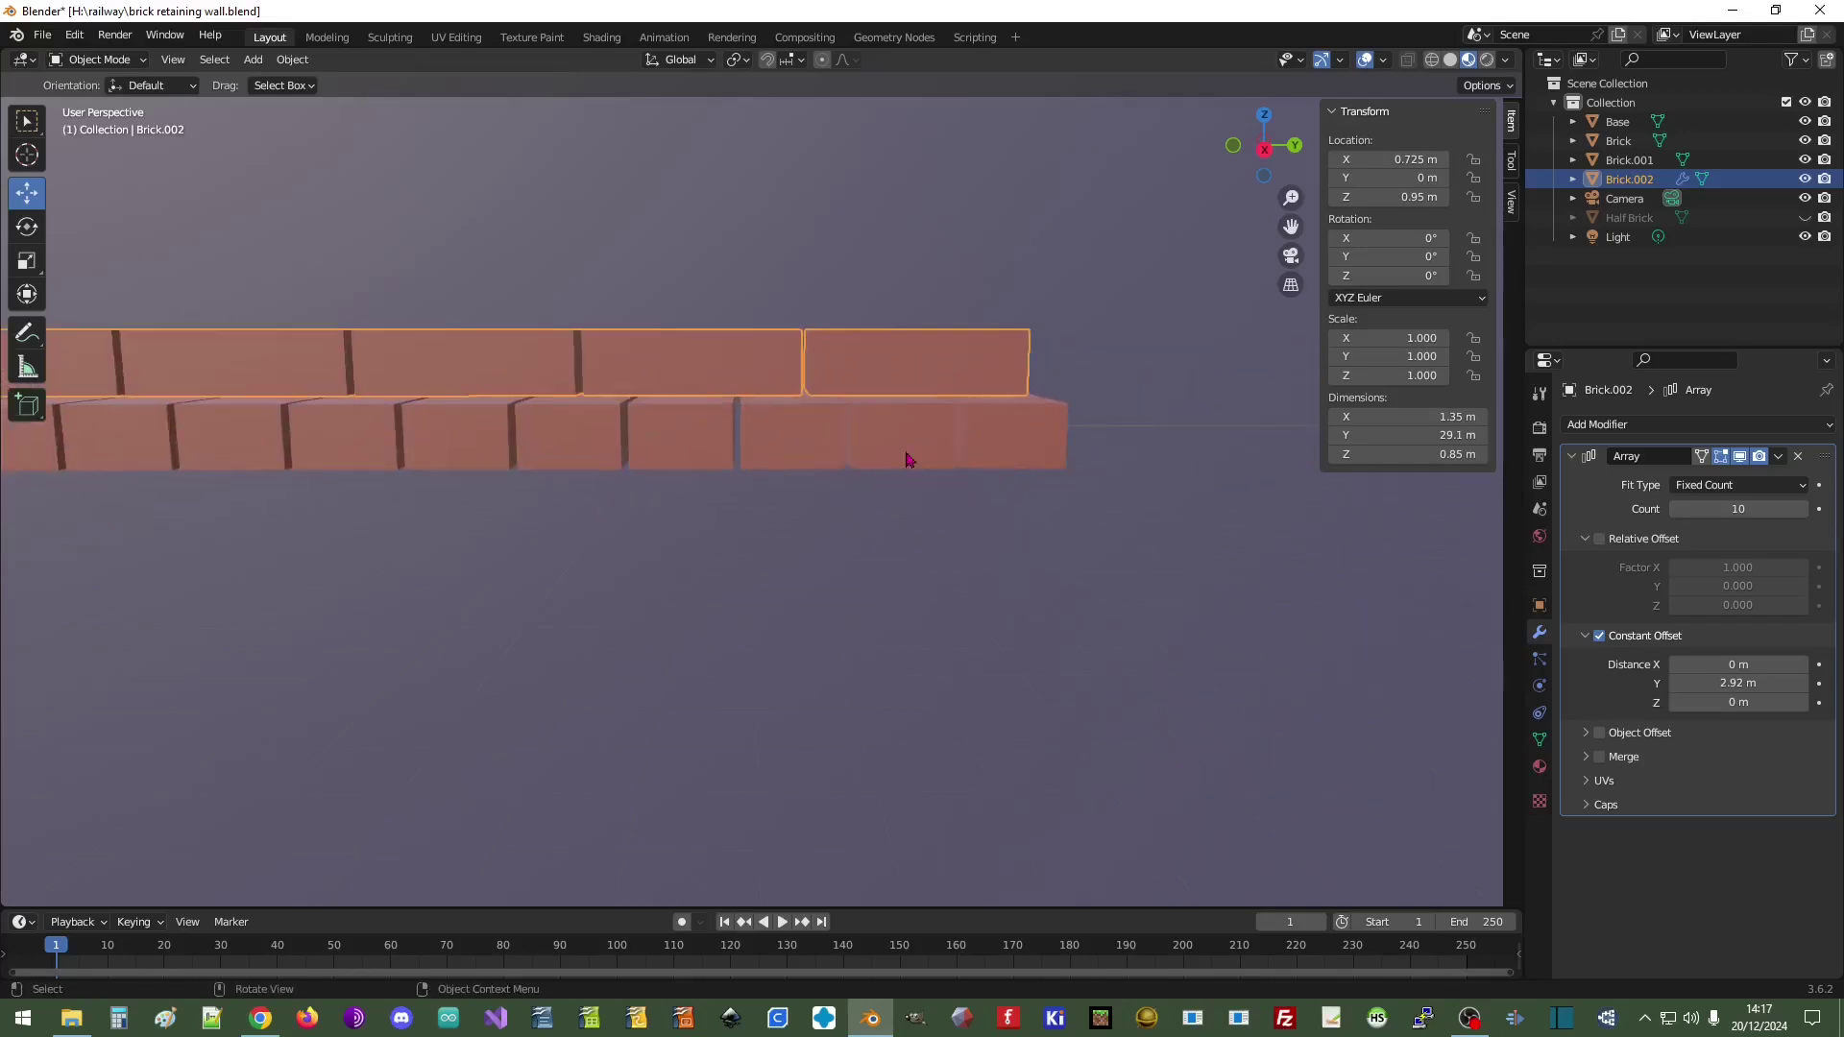
{"action": "scroll", "coordinate": [906, 457], "scroll_direction": "up", "scroll_amount": 3}
{"action": "middle_click_drag", "start_coordinate": [947, 441], "coordinate": [941, 442]}
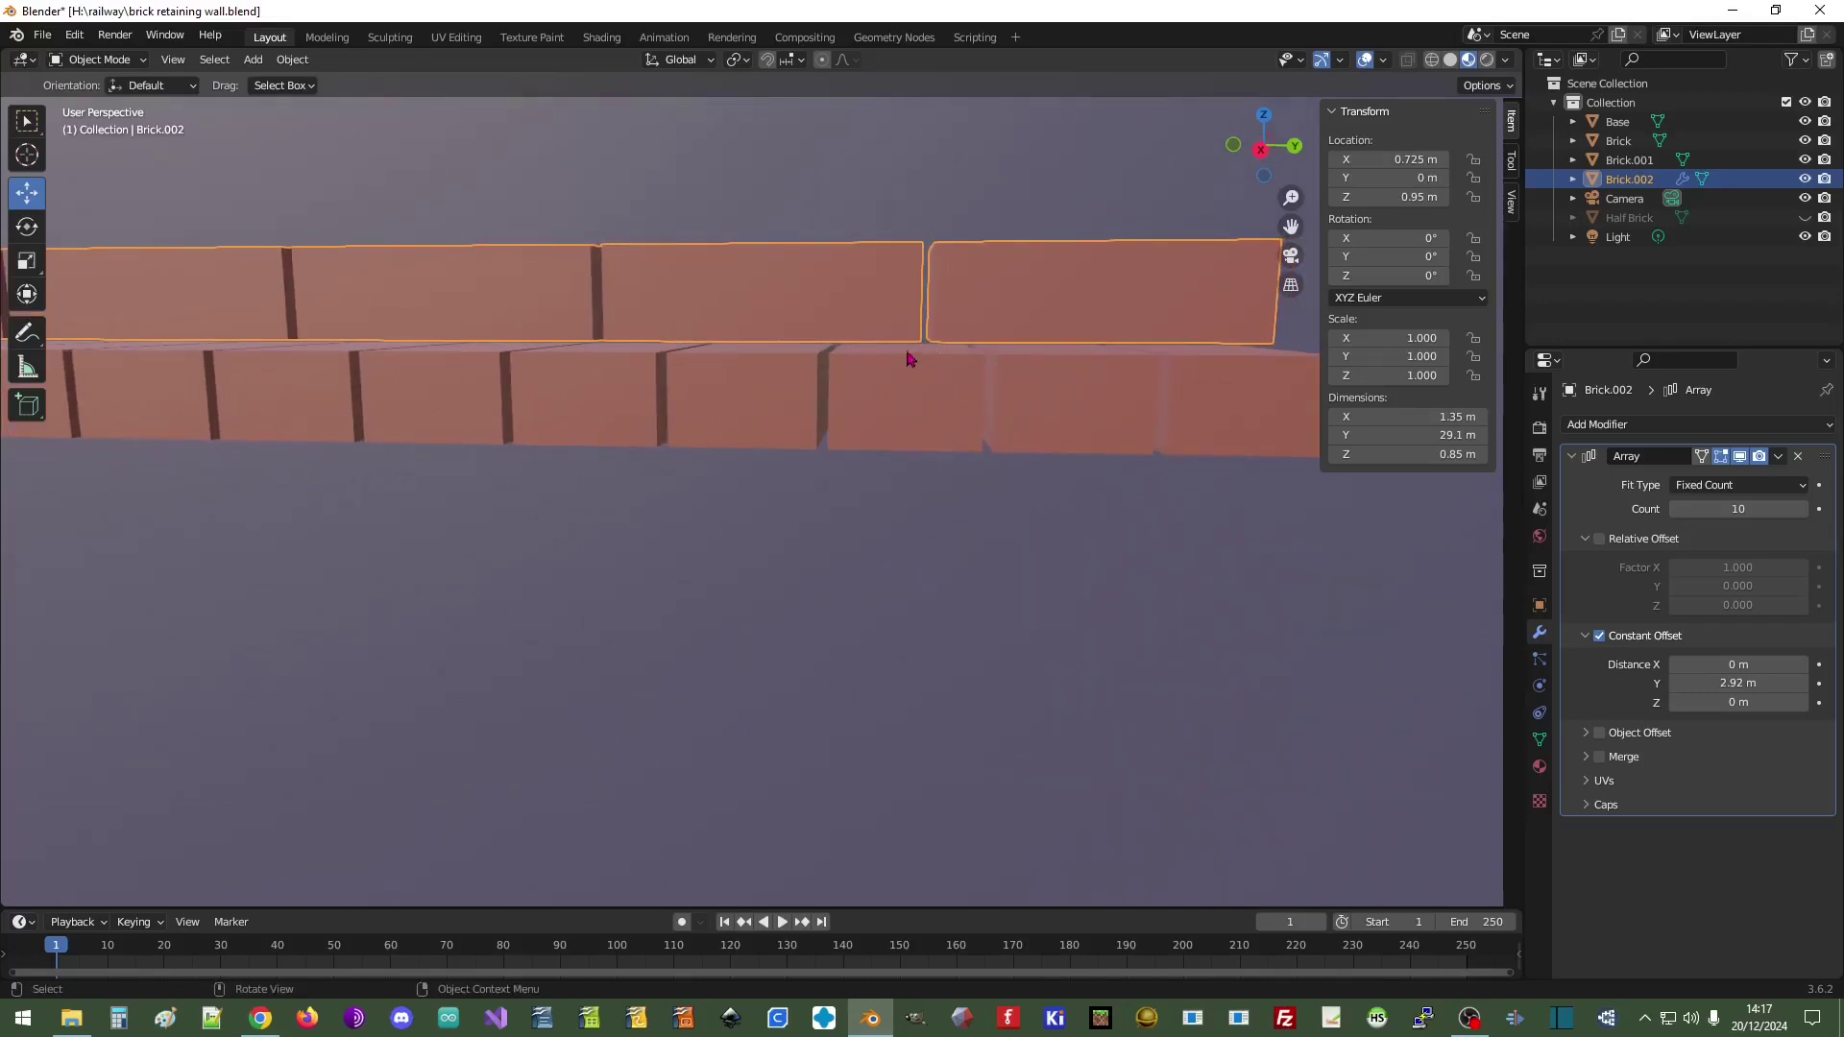
{"action": "scroll", "coordinate": [961, 417], "scroll_direction": "down", "scroll_amount": 2}
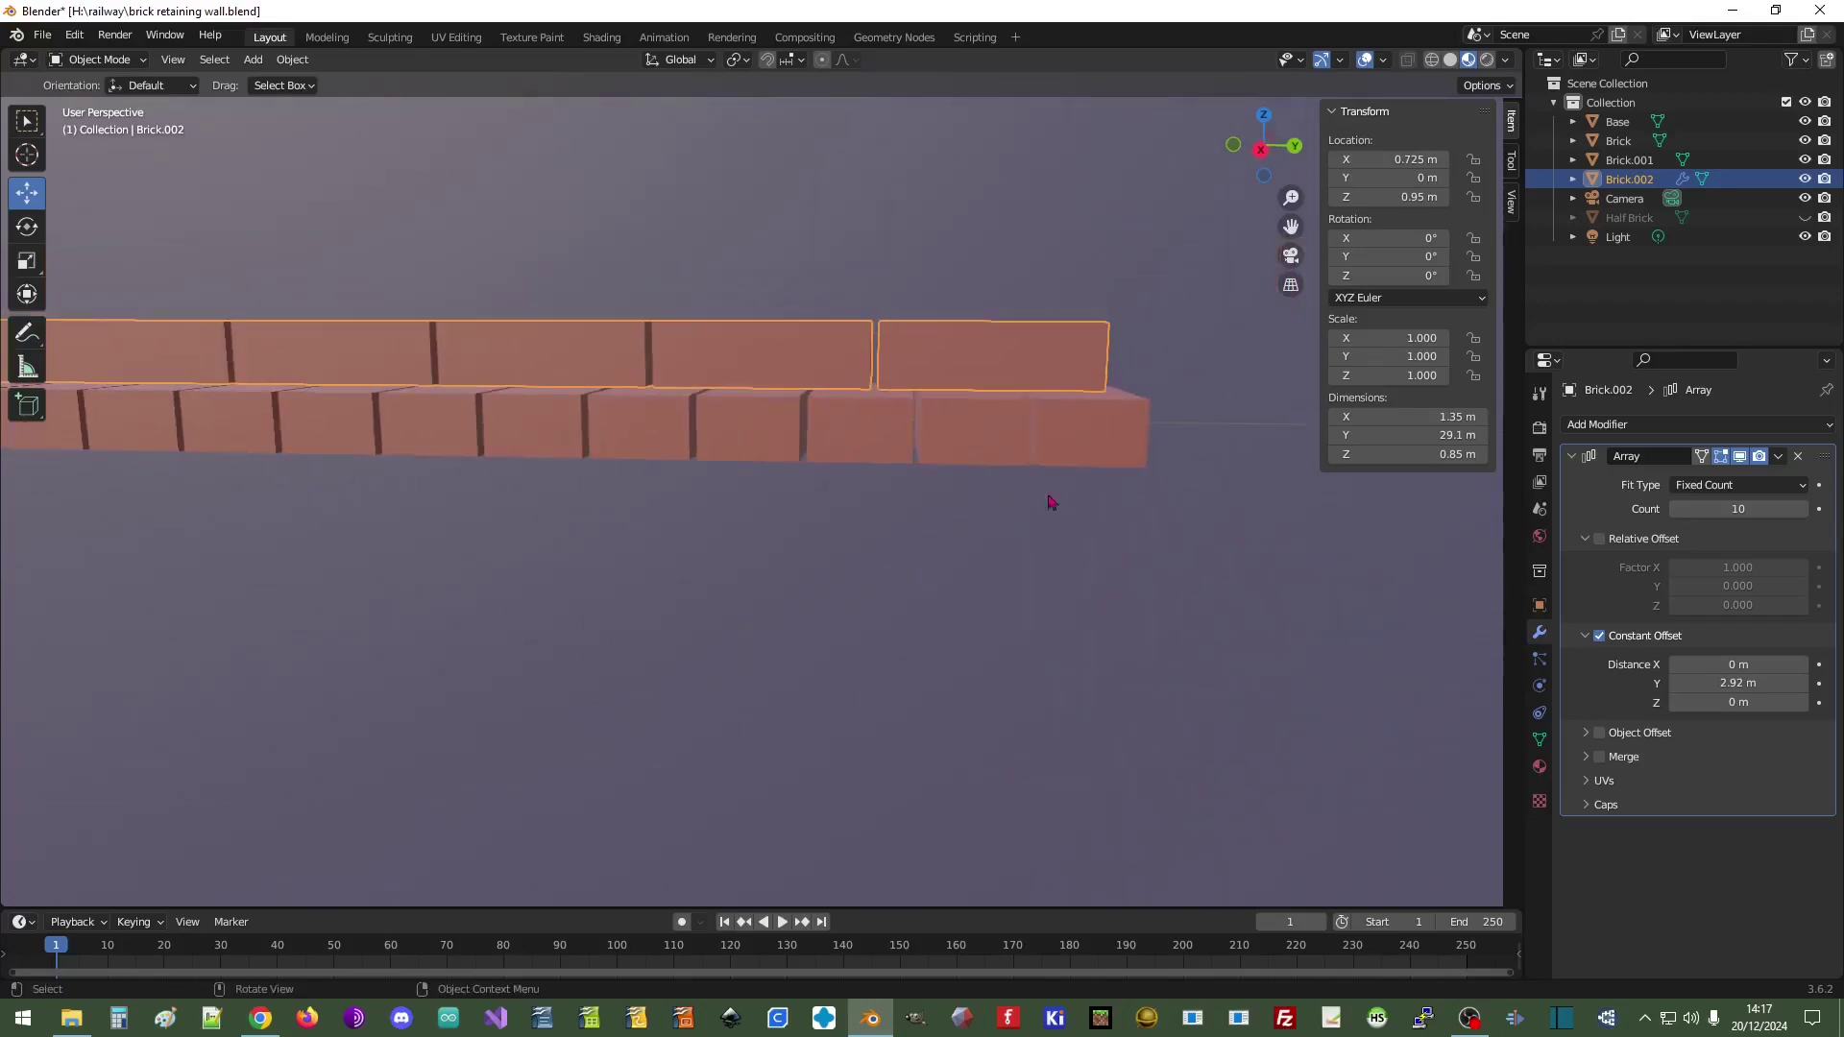
{"action": "left_click", "coordinate": [1760, 684]}
{"action": "type", "text": "2"}
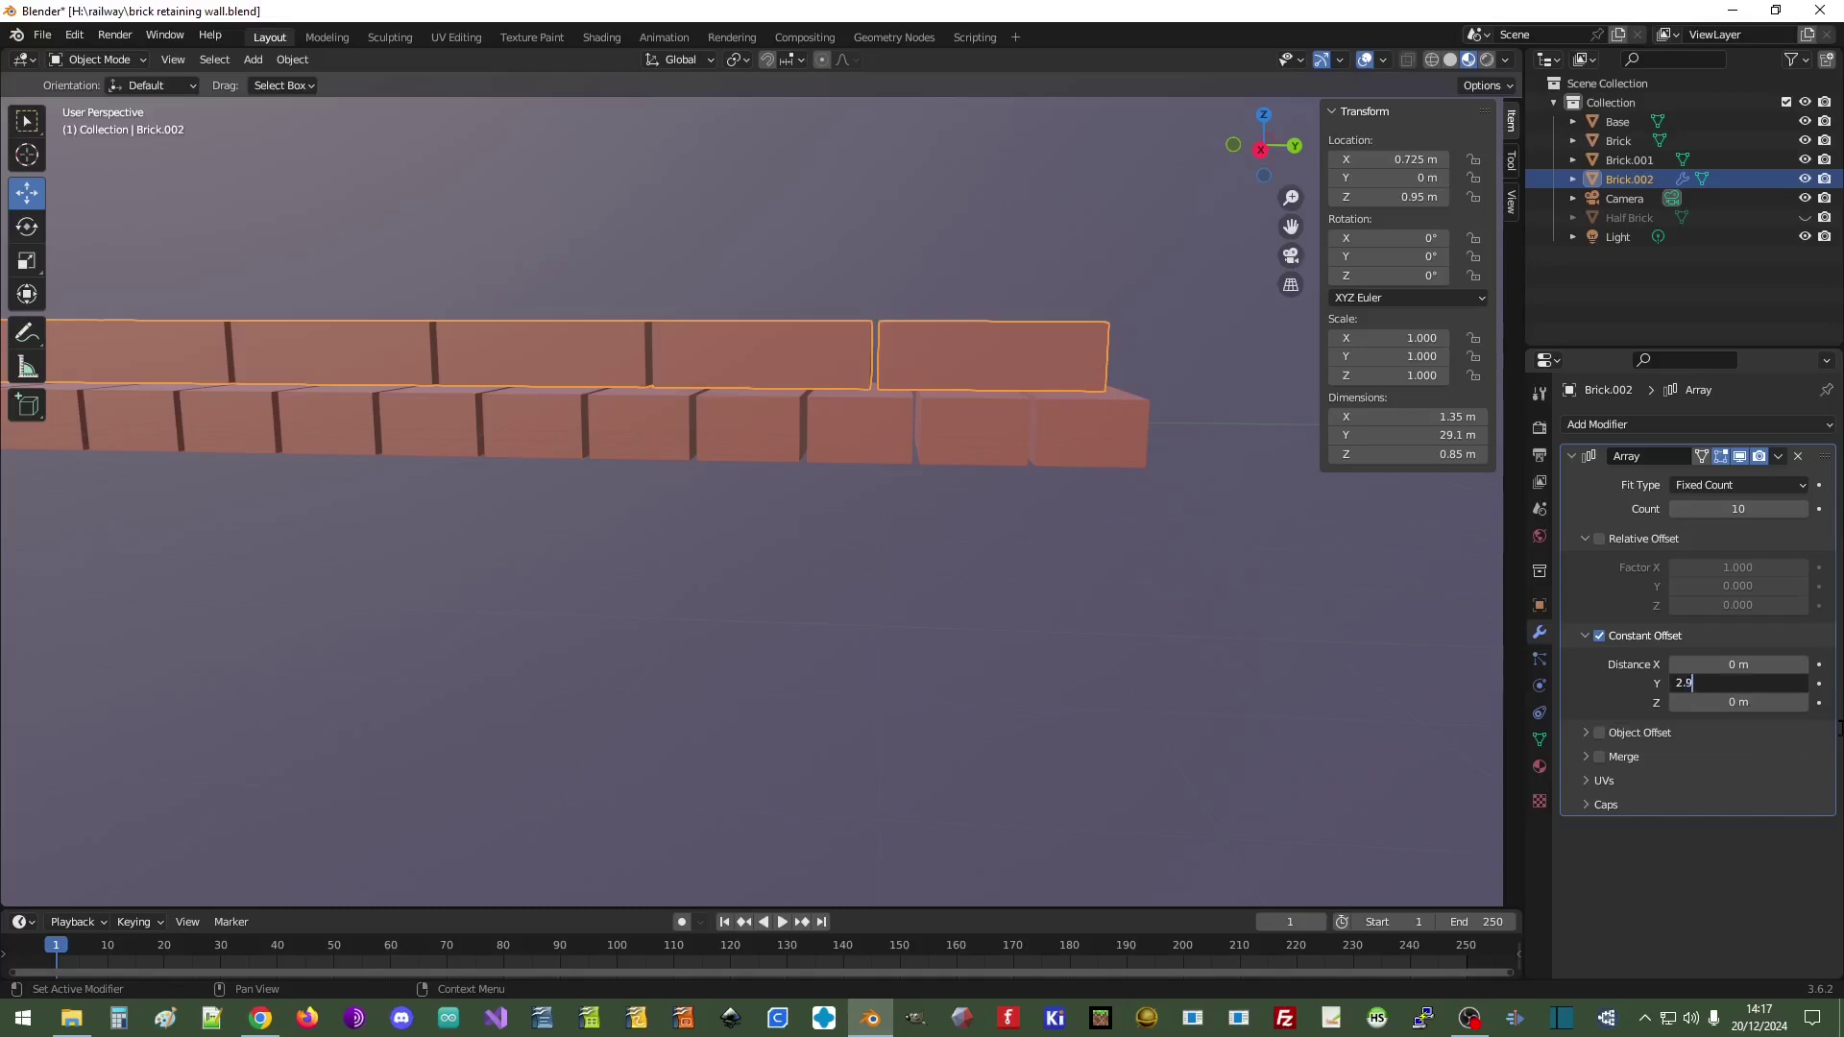
{"action": "key", "text": "Return"}
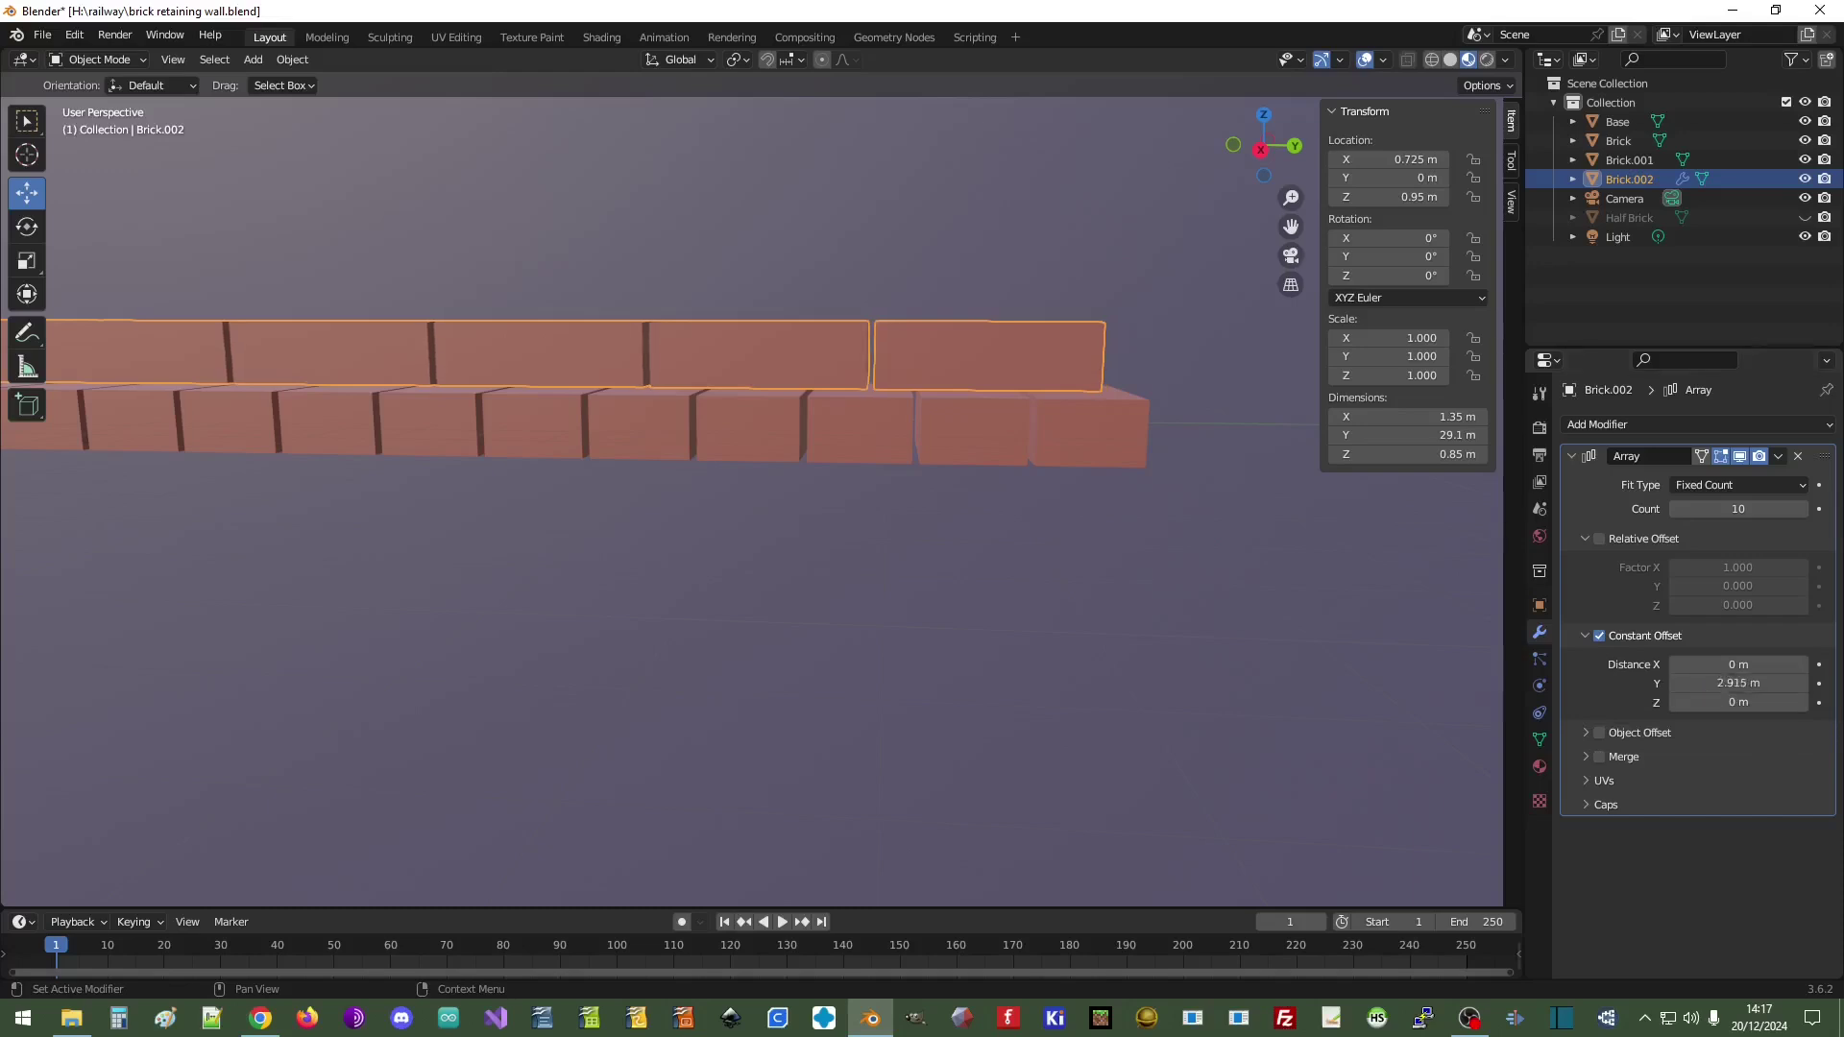
- Compare the far ends of both rows in the right side view and set the constant Y array offset to 2.91 m
{"action": "scroll", "coordinate": [1206, 595], "scroll_direction": "up", "scroll_amount": 1}
{"action": "middle_click_drag", "start_coordinate": [1090, 477], "coordinate": [567, 497], "text": "shift"}
{"action": "scroll", "coordinate": [1098, 516], "scroll_direction": "up", "scroll_amount": 1}
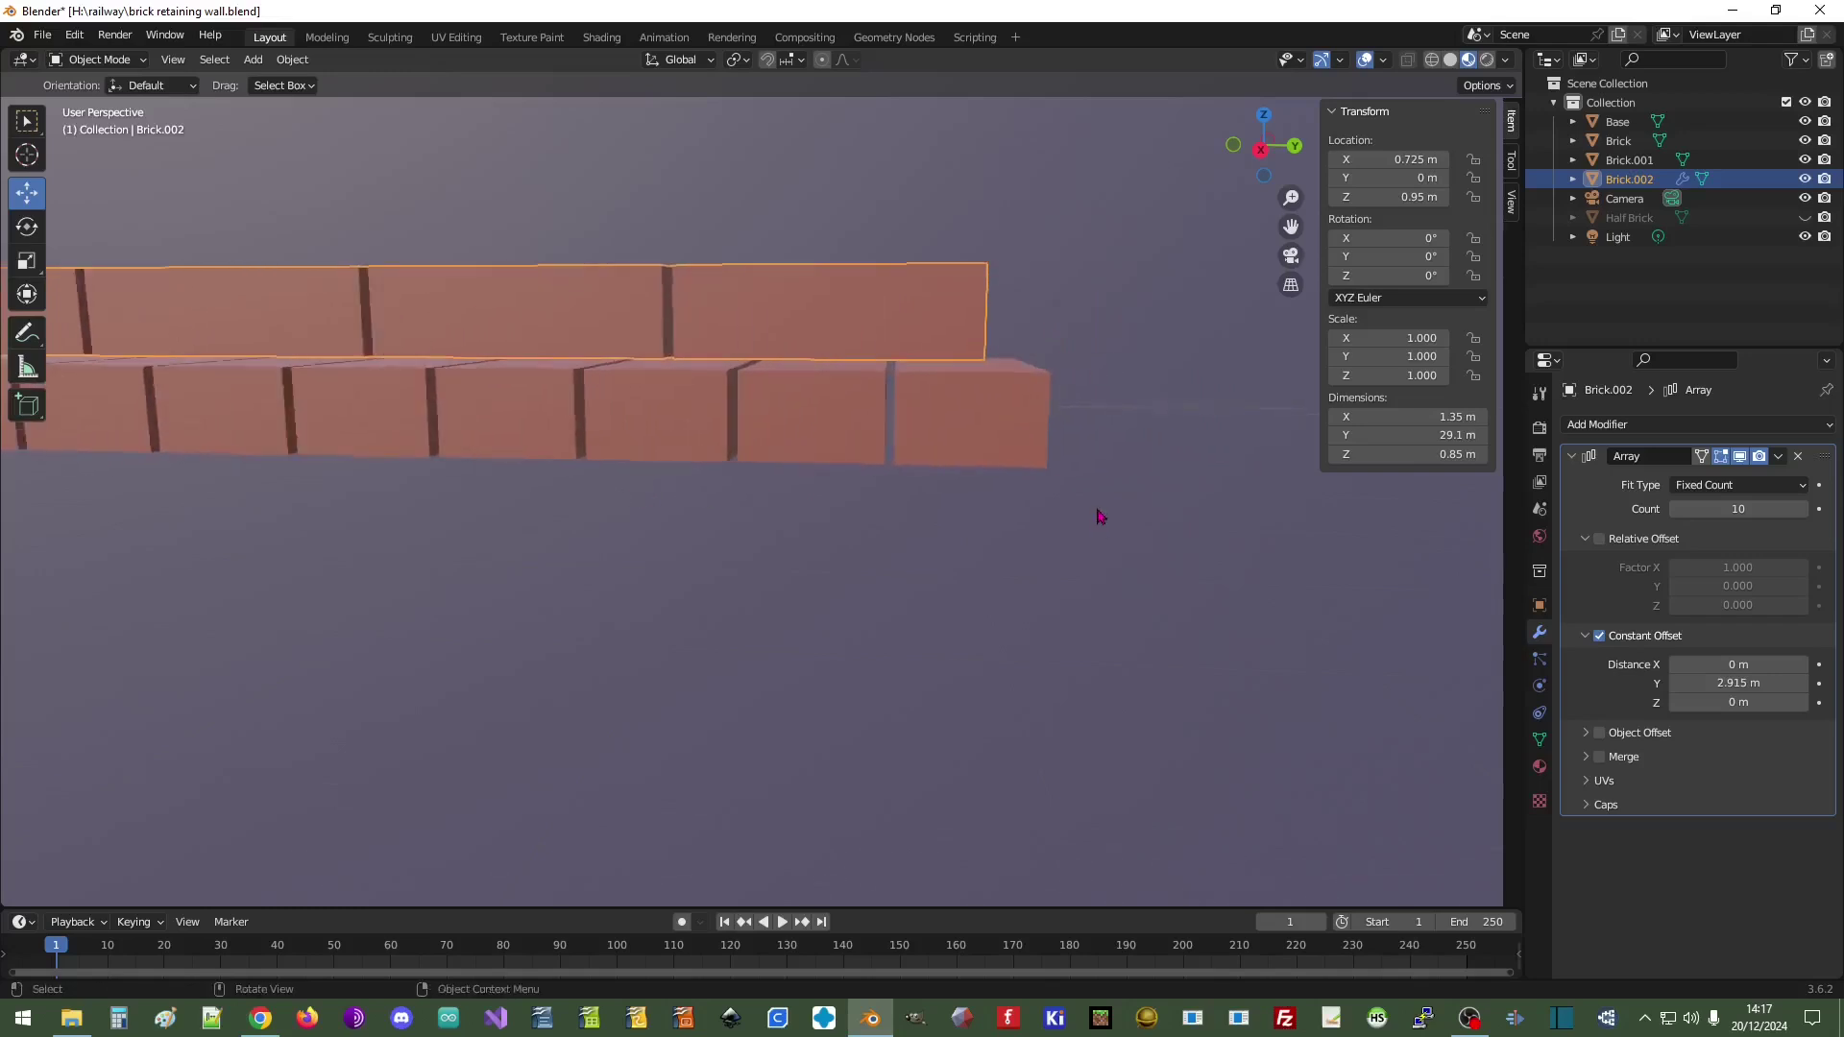
{"action": "scroll", "coordinate": [1097, 517], "scroll_direction": "up", "scroll_amount": 1}
{"action": "middle_click_drag", "start_coordinate": [1079, 449], "coordinate": [681, 513], "text": "shift"}
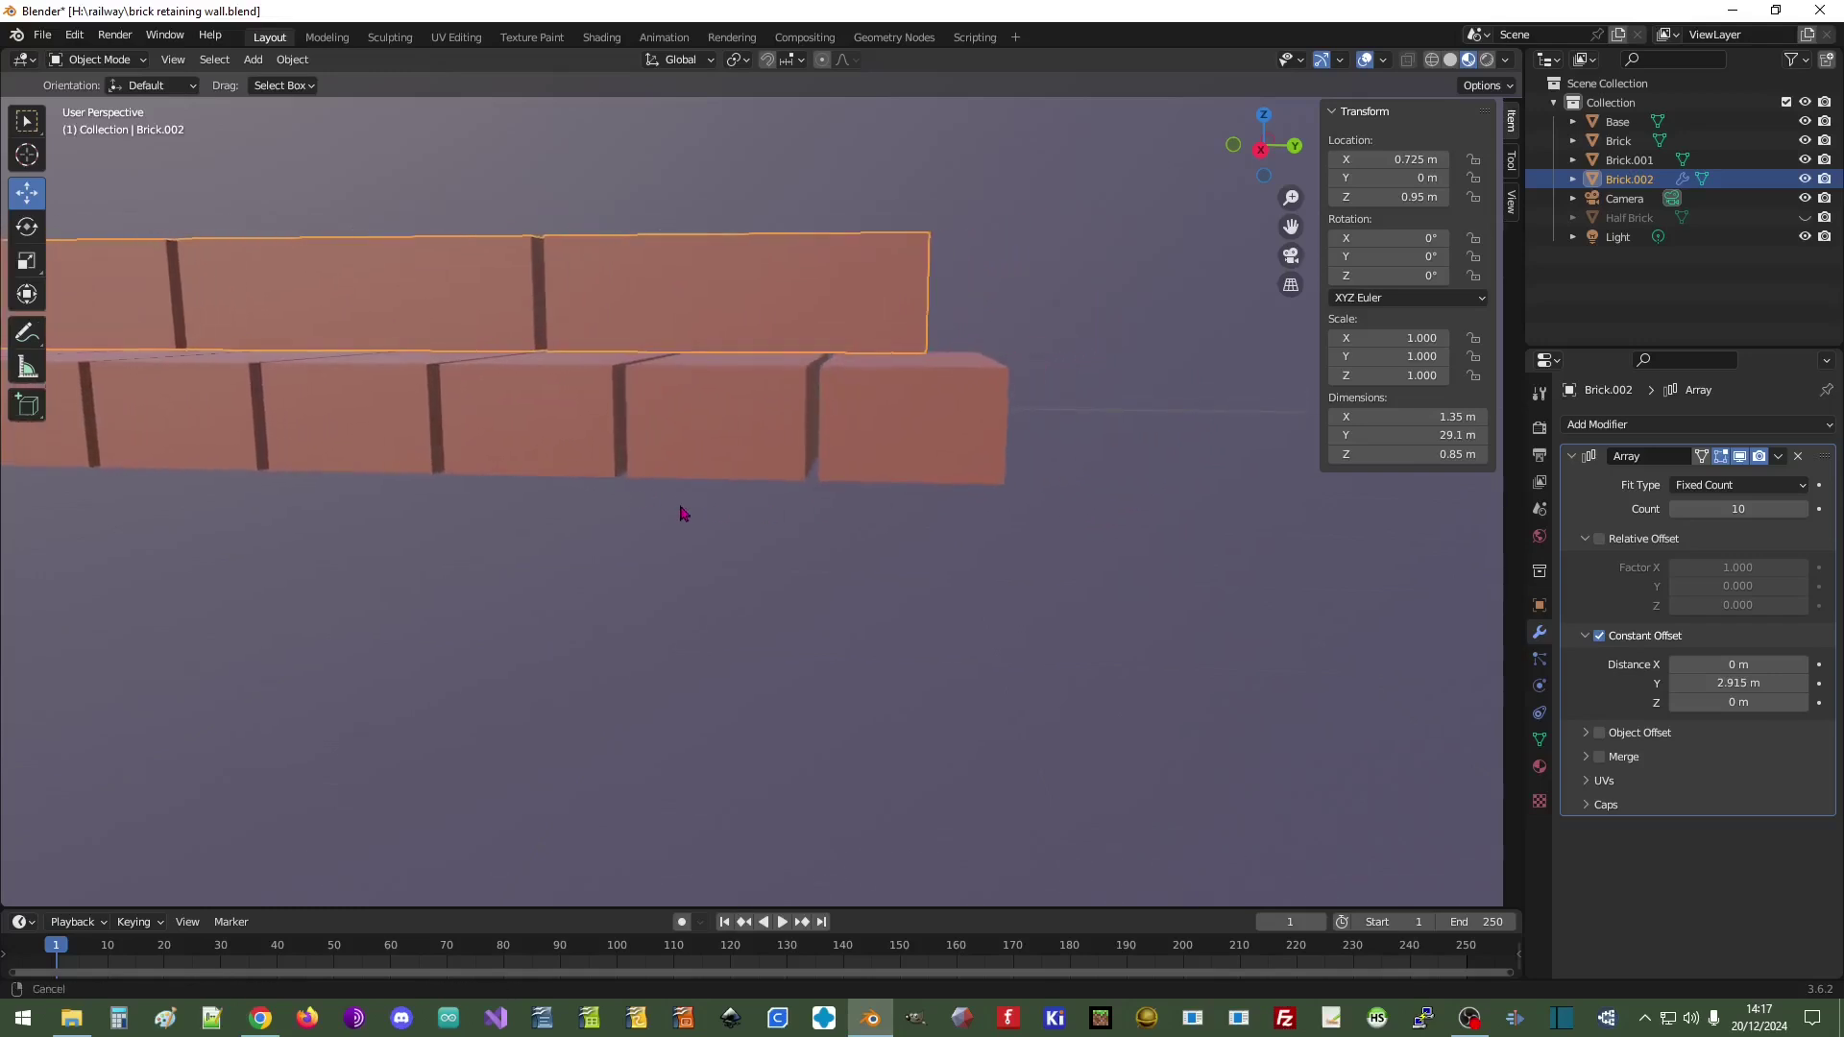
{"action": "left_click", "coordinate": [1260, 149]}
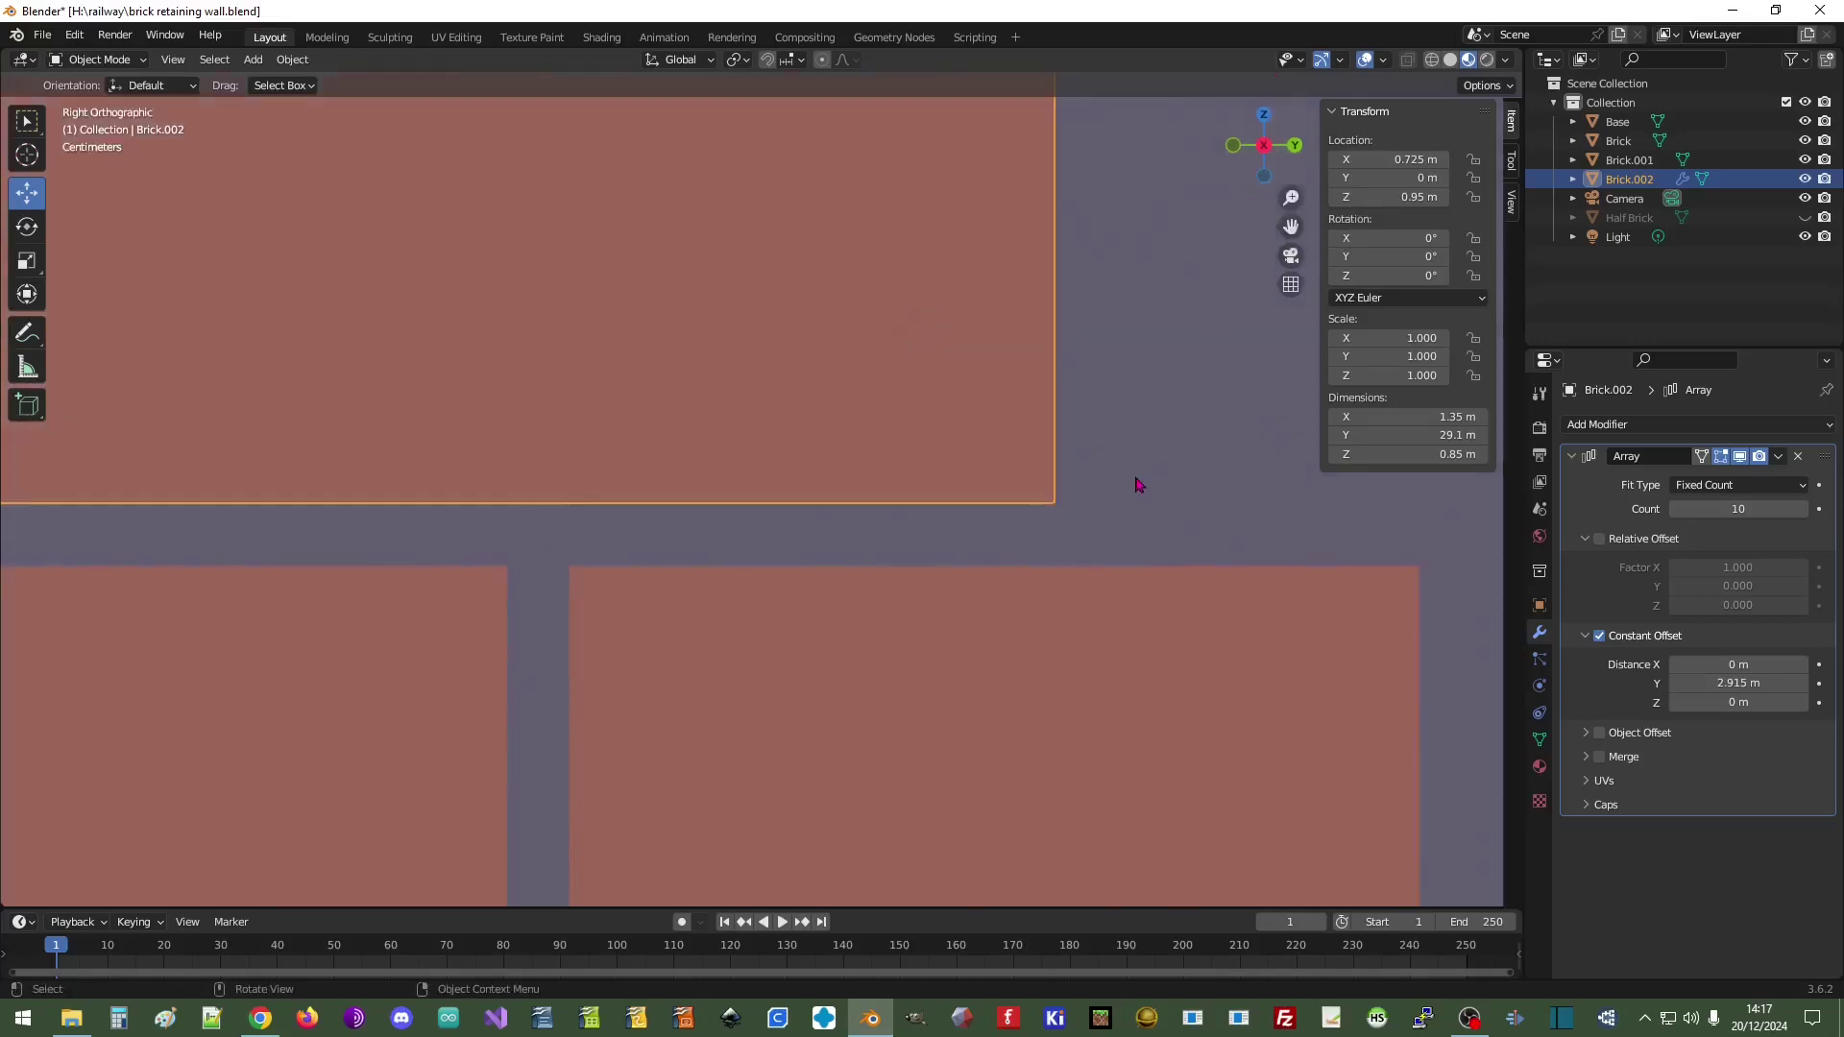
{"action": "scroll", "coordinate": [1113, 471], "scroll_direction": "down", "scroll_amount": 6}
{"action": "left_click", "coordinate": [1695, 683]}
{"action": "left_click", "coordinate": [1703, 684]}
{"action": "key", "text": "BackSpace"}
{"action": "type", "text": "0"}
{"action": "key", "text": "Return"}
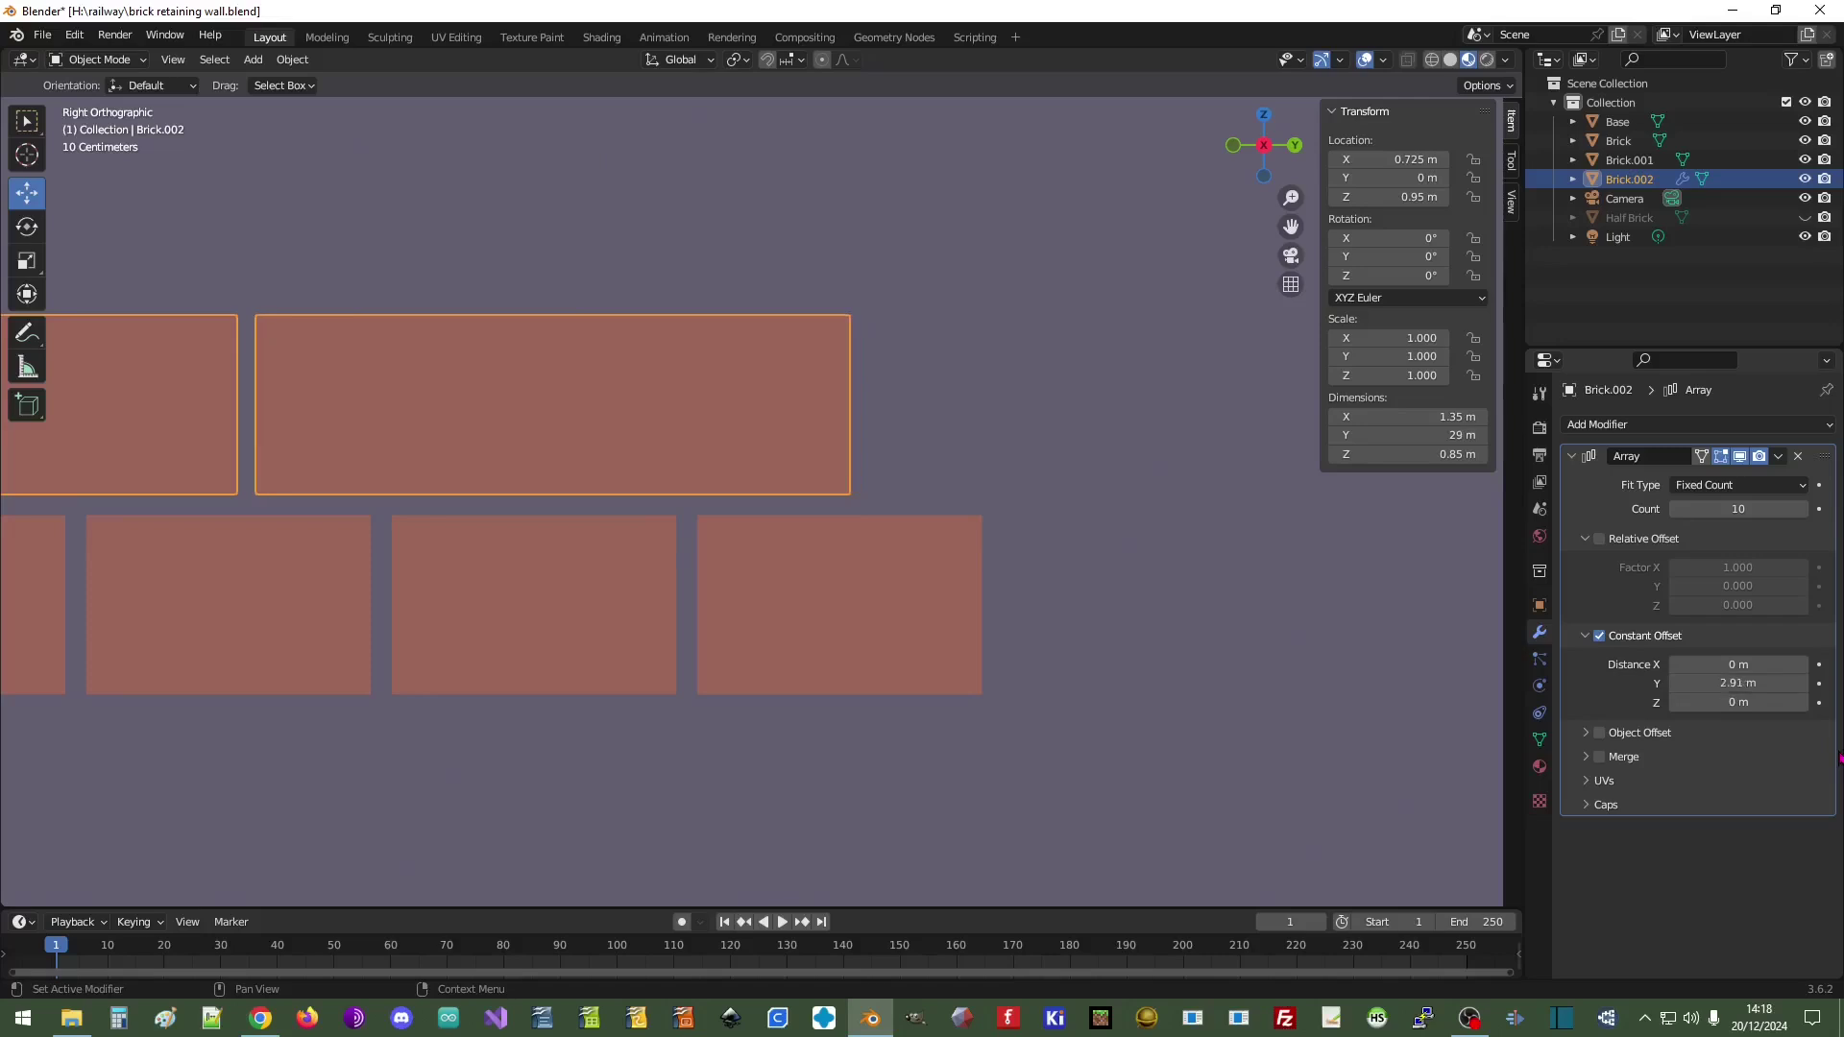
- Reduce the upper row's constant Y array offset to 2.9 m, trying 2.905 m first
{"action": "left_click", "coordinate": [1750, 688]}
{"action": "type", "text": "2"}
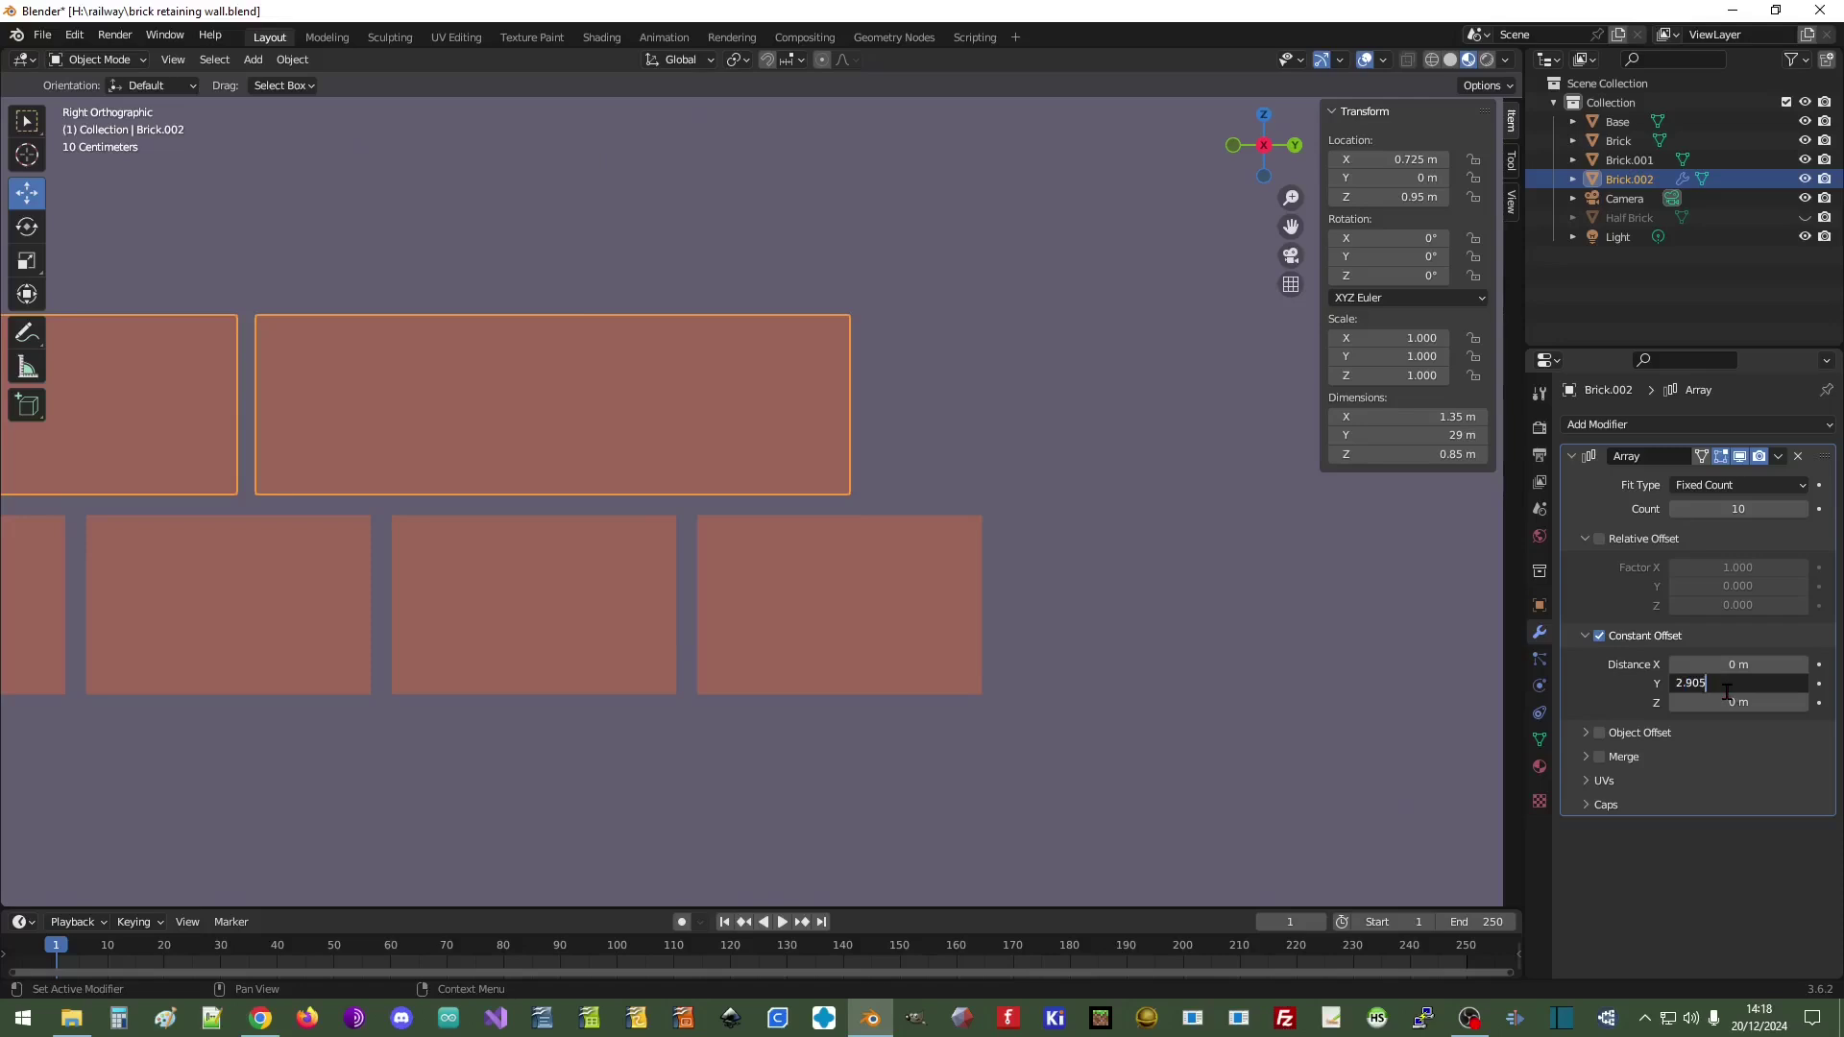
{"action": "key", "text": "Return"}
{"action": "left_click", "coordinate": [1731, 684]}
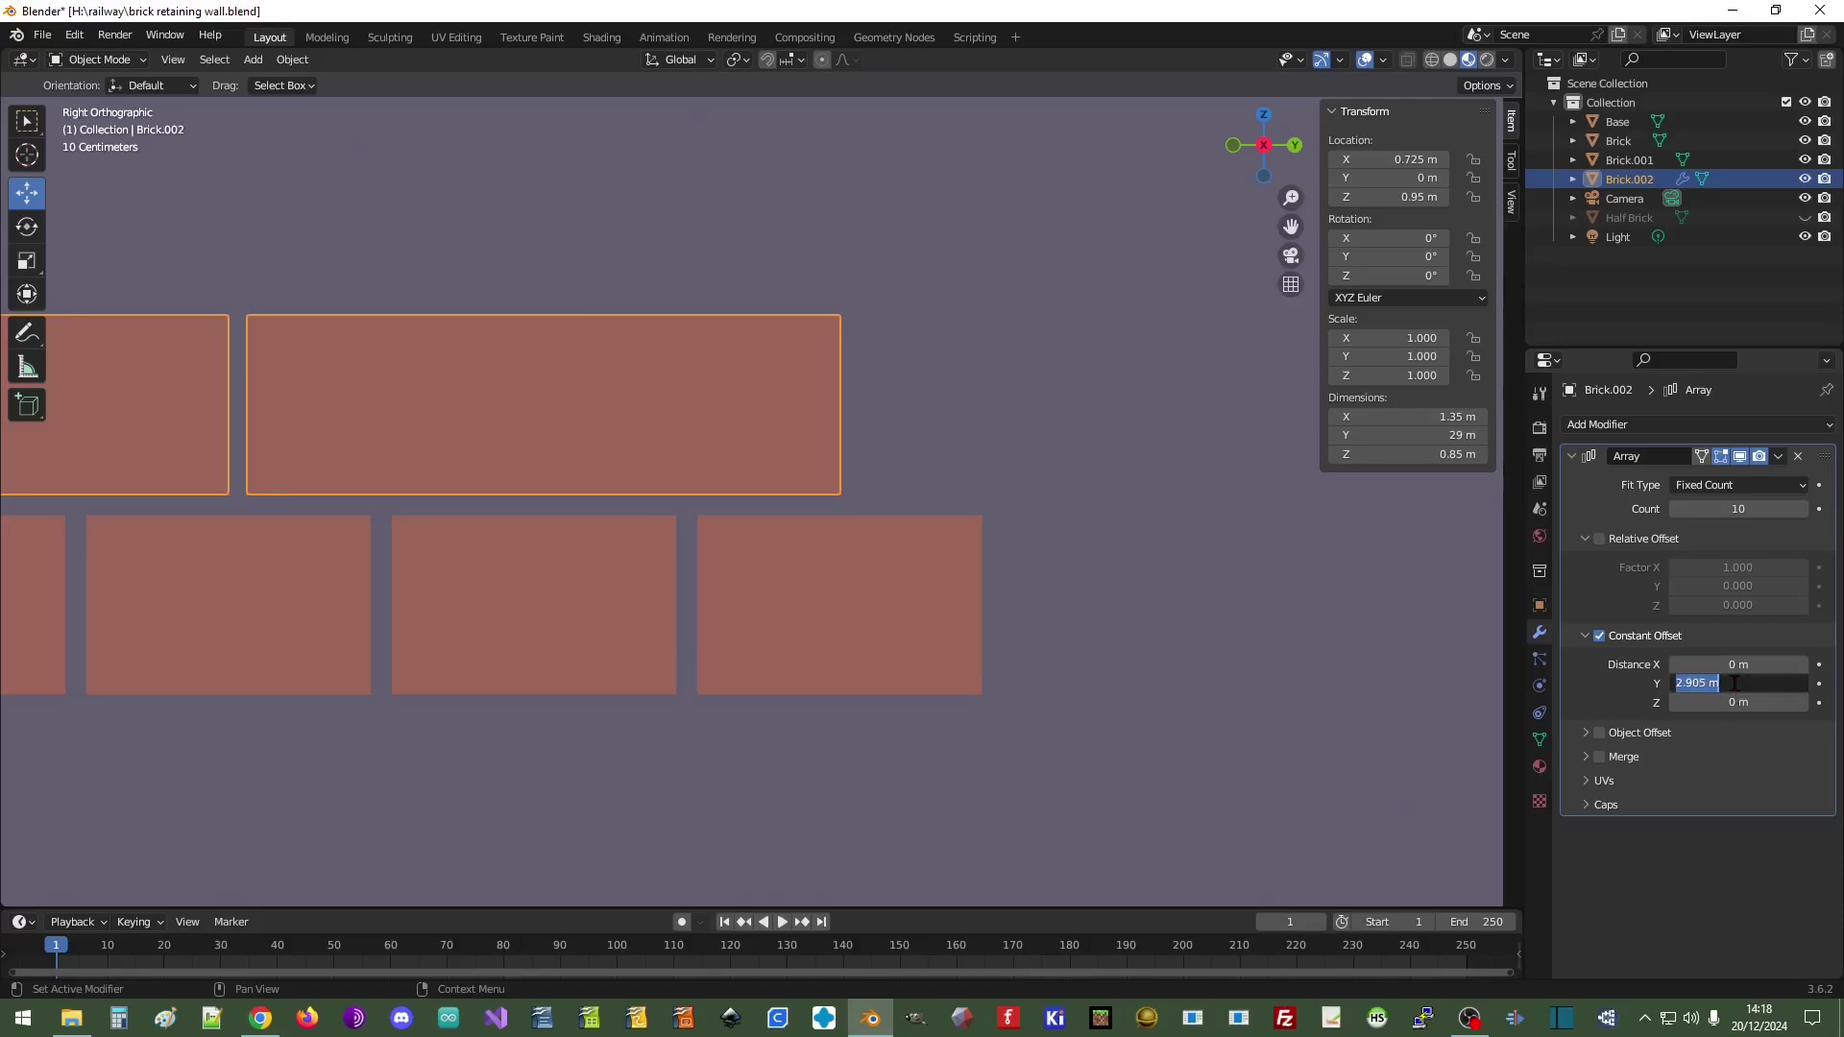
{"action": "type", "text": "2.9"}
{"action": "key", "text": "Return"}
- Check the whole length of the upper row against the lower row and apply its Array modifier
{"action": "scroll", "coordinate": [768, 578], "scroll_direction": "down", "scroll_amount": 8}
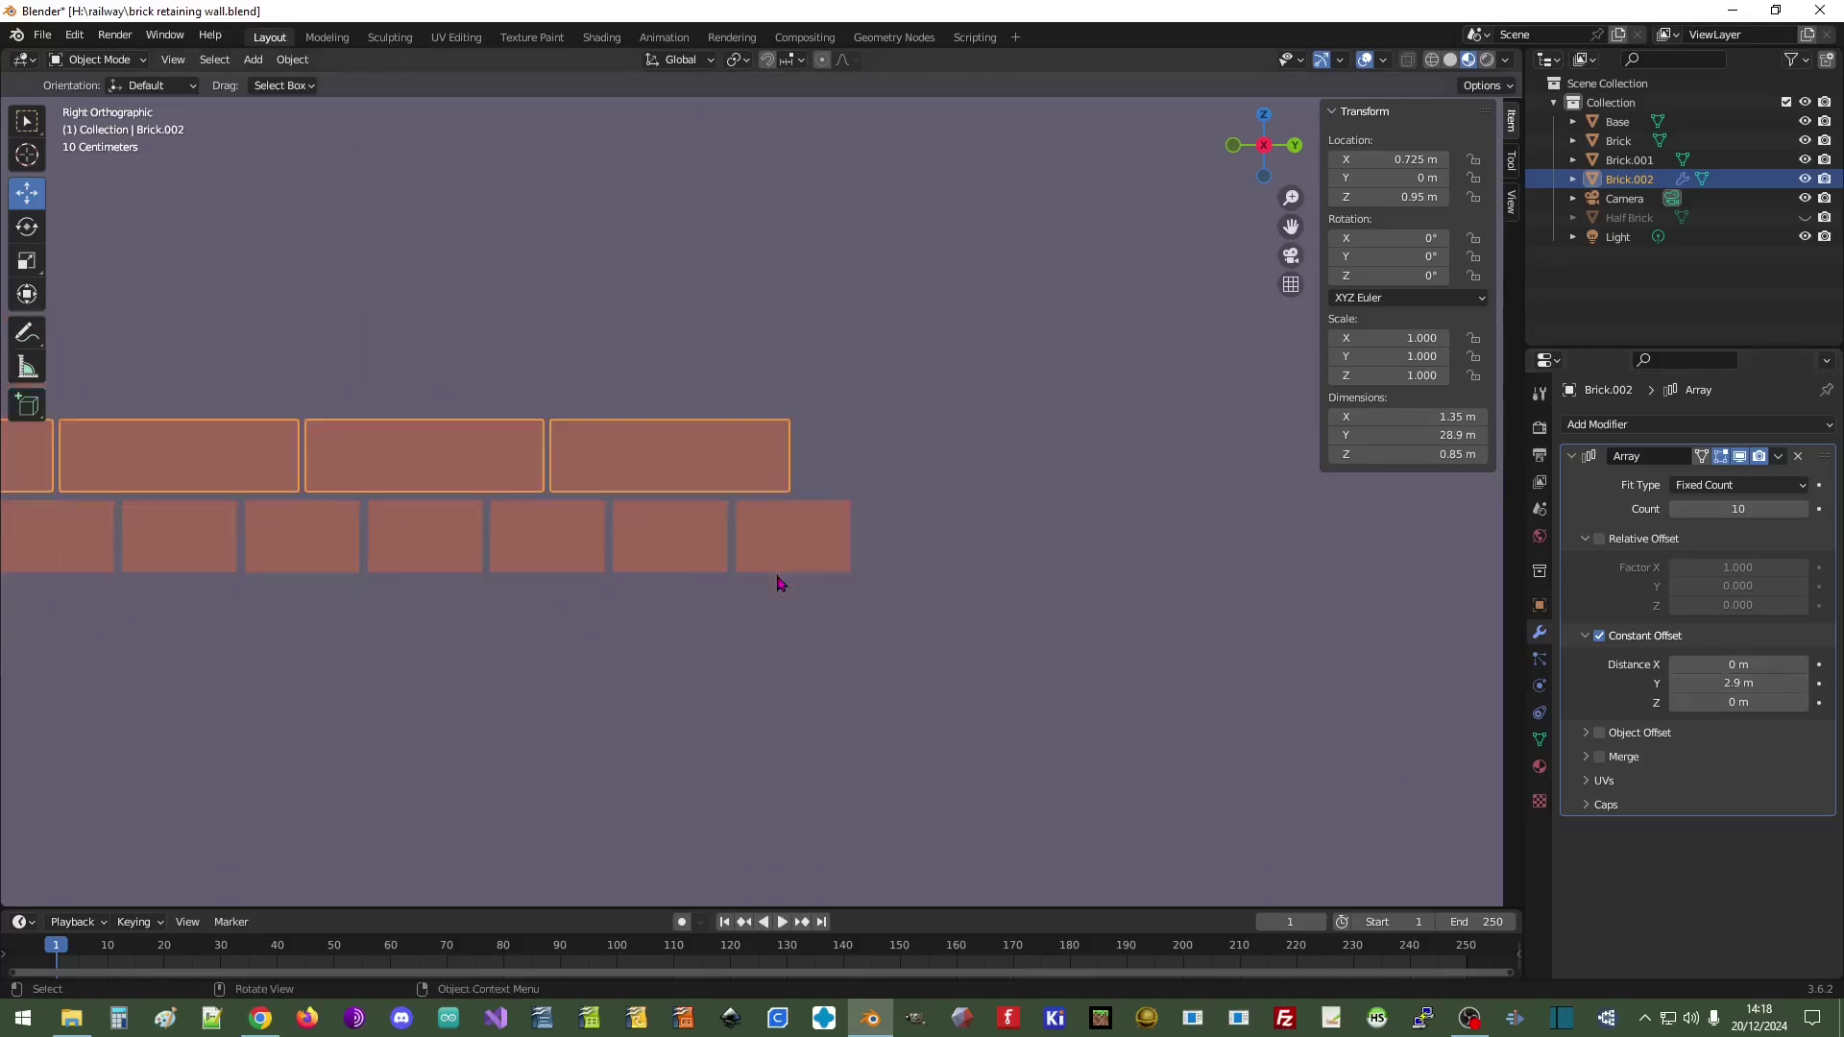
{"action": "middle_click_drag", "start_coordinate": [342, 597], "coordinate": [144, 607], "text": "shift"}
{"action": "scroll", "coordinate": [480, 632], "scroll_direction": "down", "scroll_amount": 4}
{"action": "scroll", "coordinate": [480, 637], "scroll_direction": "down", "scroll_amount": 1}
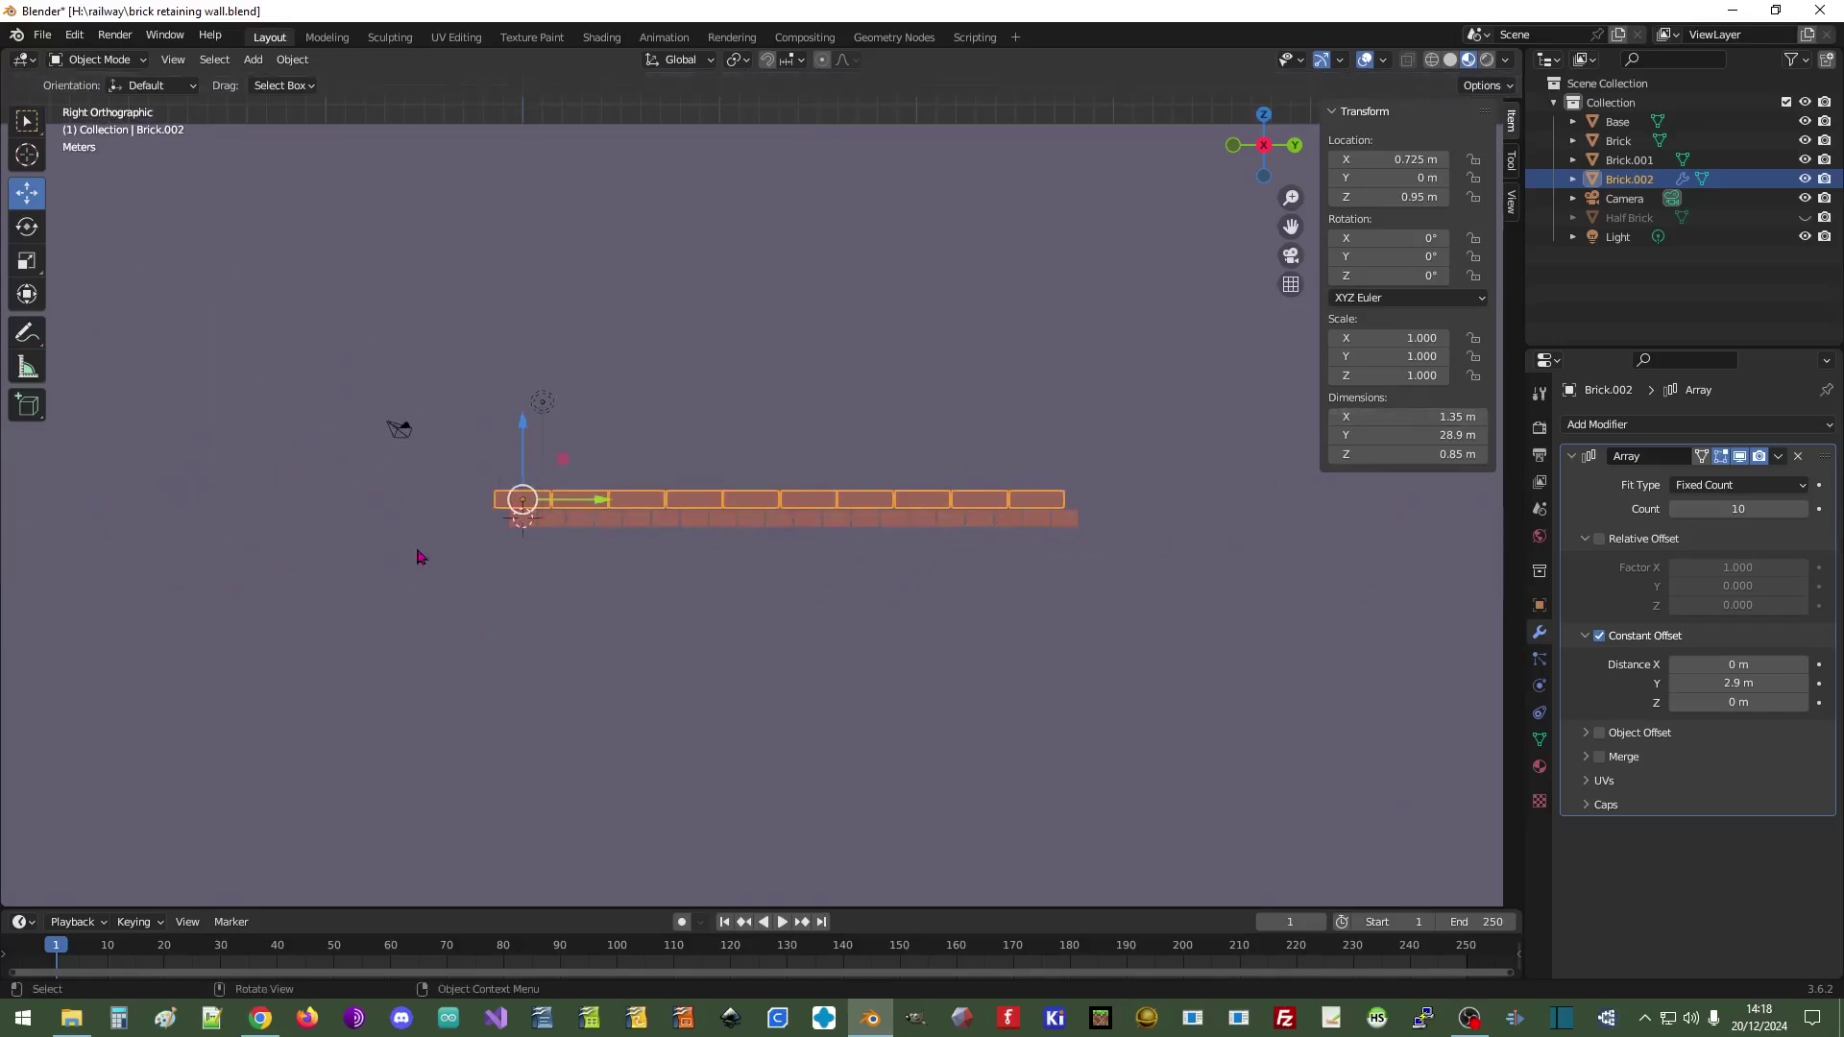
{"action": "scroll", "coordinate": [416, 556], "scroll_direction": "up", "scroll_amount": 5}
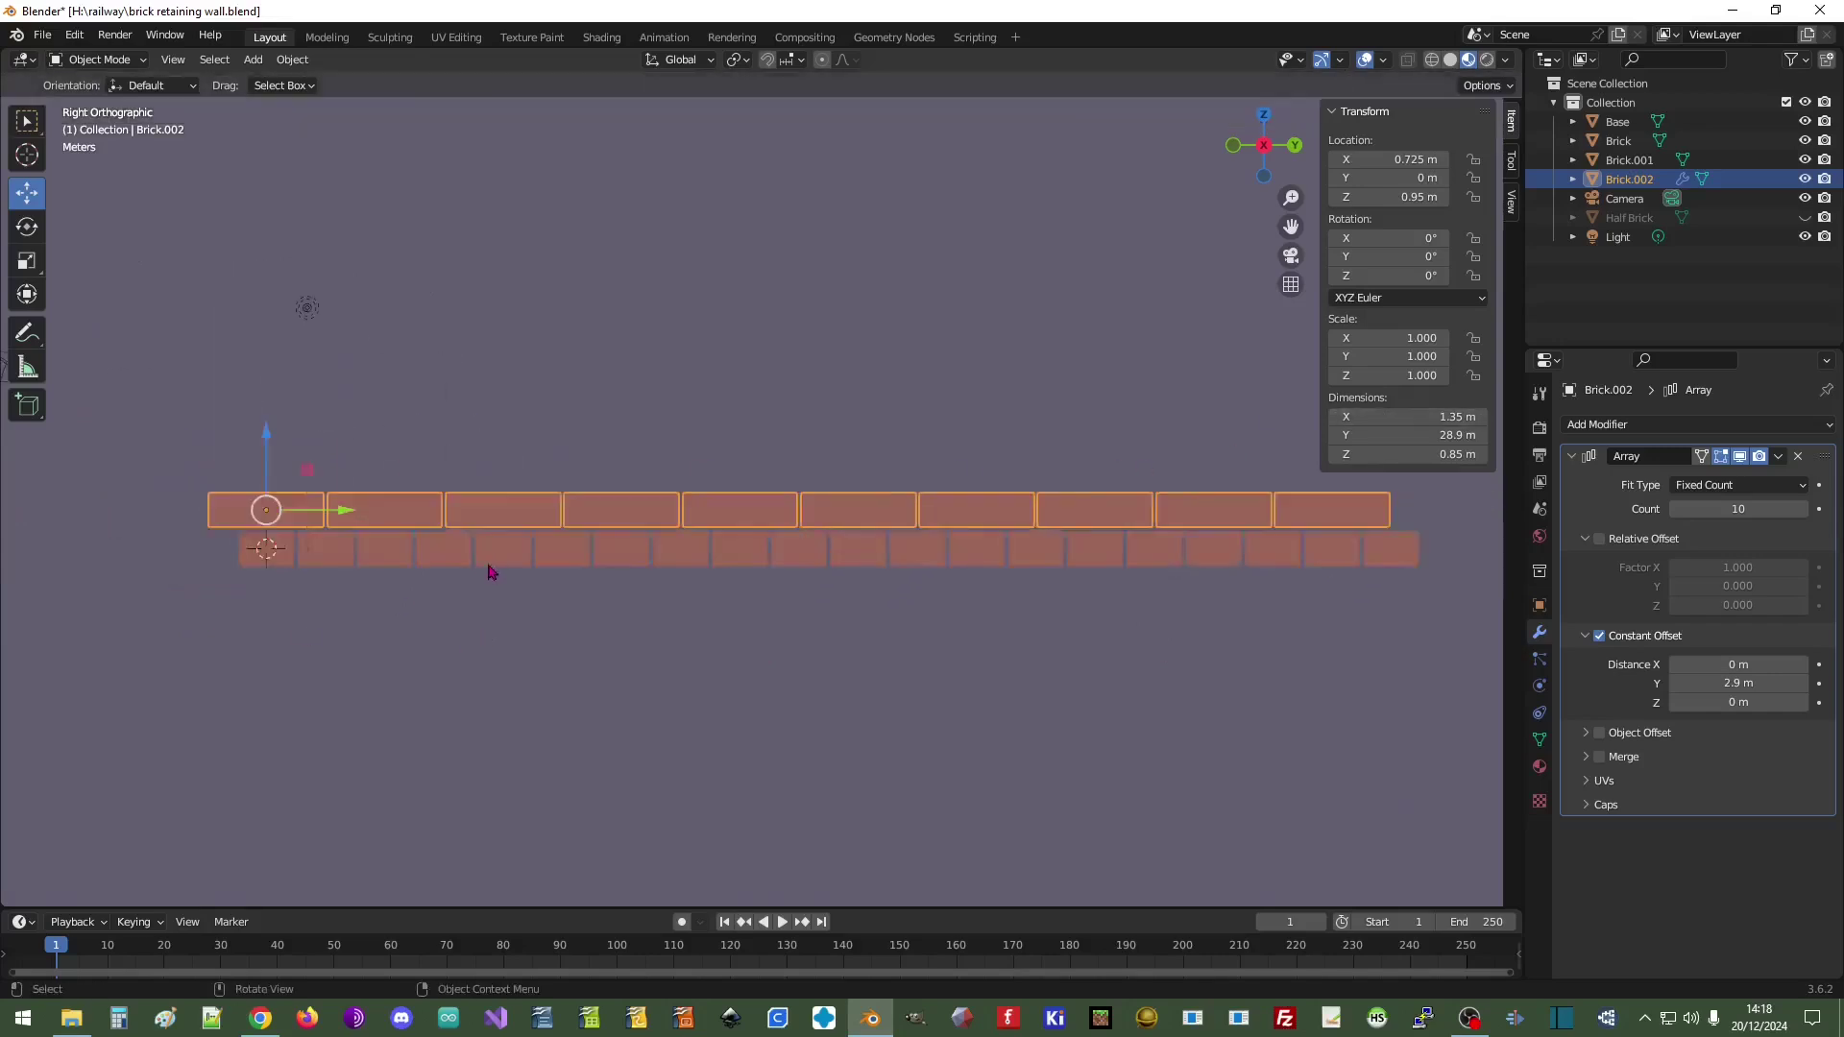
{"action": "left_click", "coordinate": [1778, 458]}
{"action": "left_click", "coordinate": [1749, 482]}
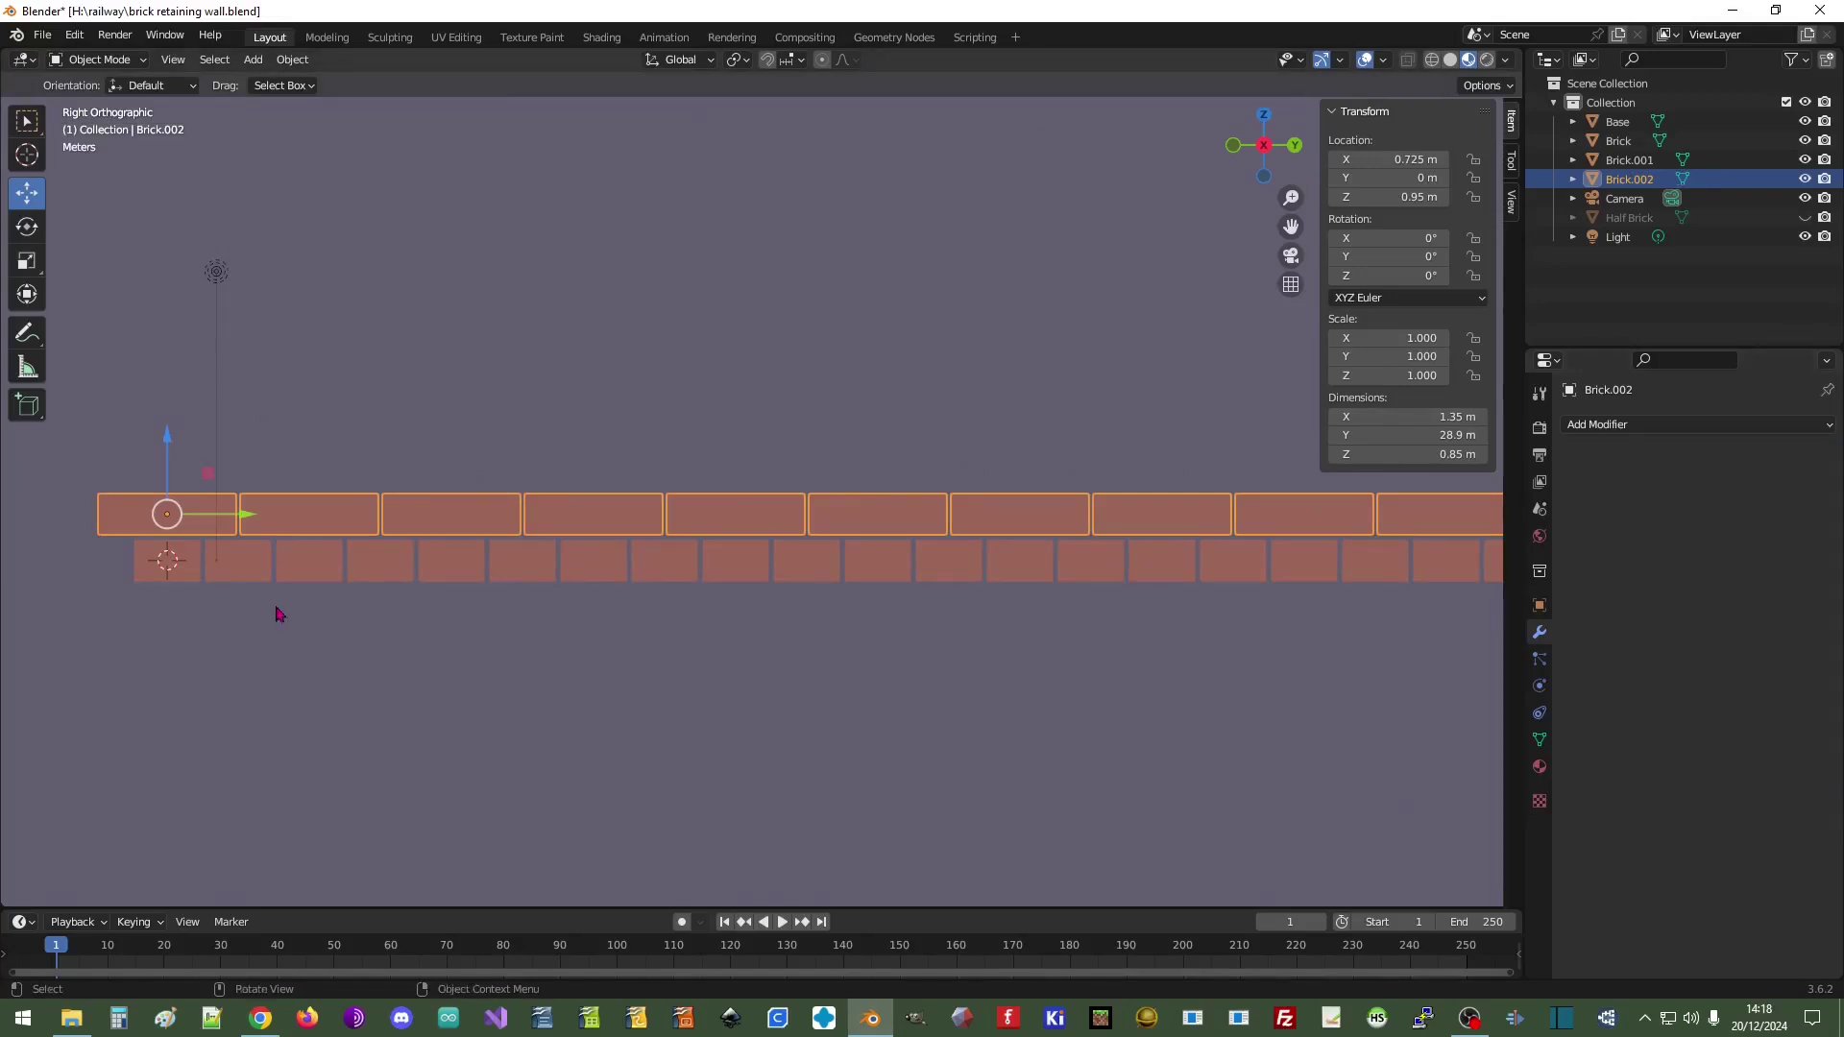
- Add a second Array modifier to the upper row with a constant X offset of -1.45 m to create a parallel row of bricks behind it
{"action": "scroll", "coordinate": [275, 615], "scroll_direction": "down", "scroll_amount": 3}
{"action": "middle_click_drag", "start_coordinate": [285, 535], "coordinate": [526, 614]}
{"action": "right_click", "coordinate": [508, 643]}
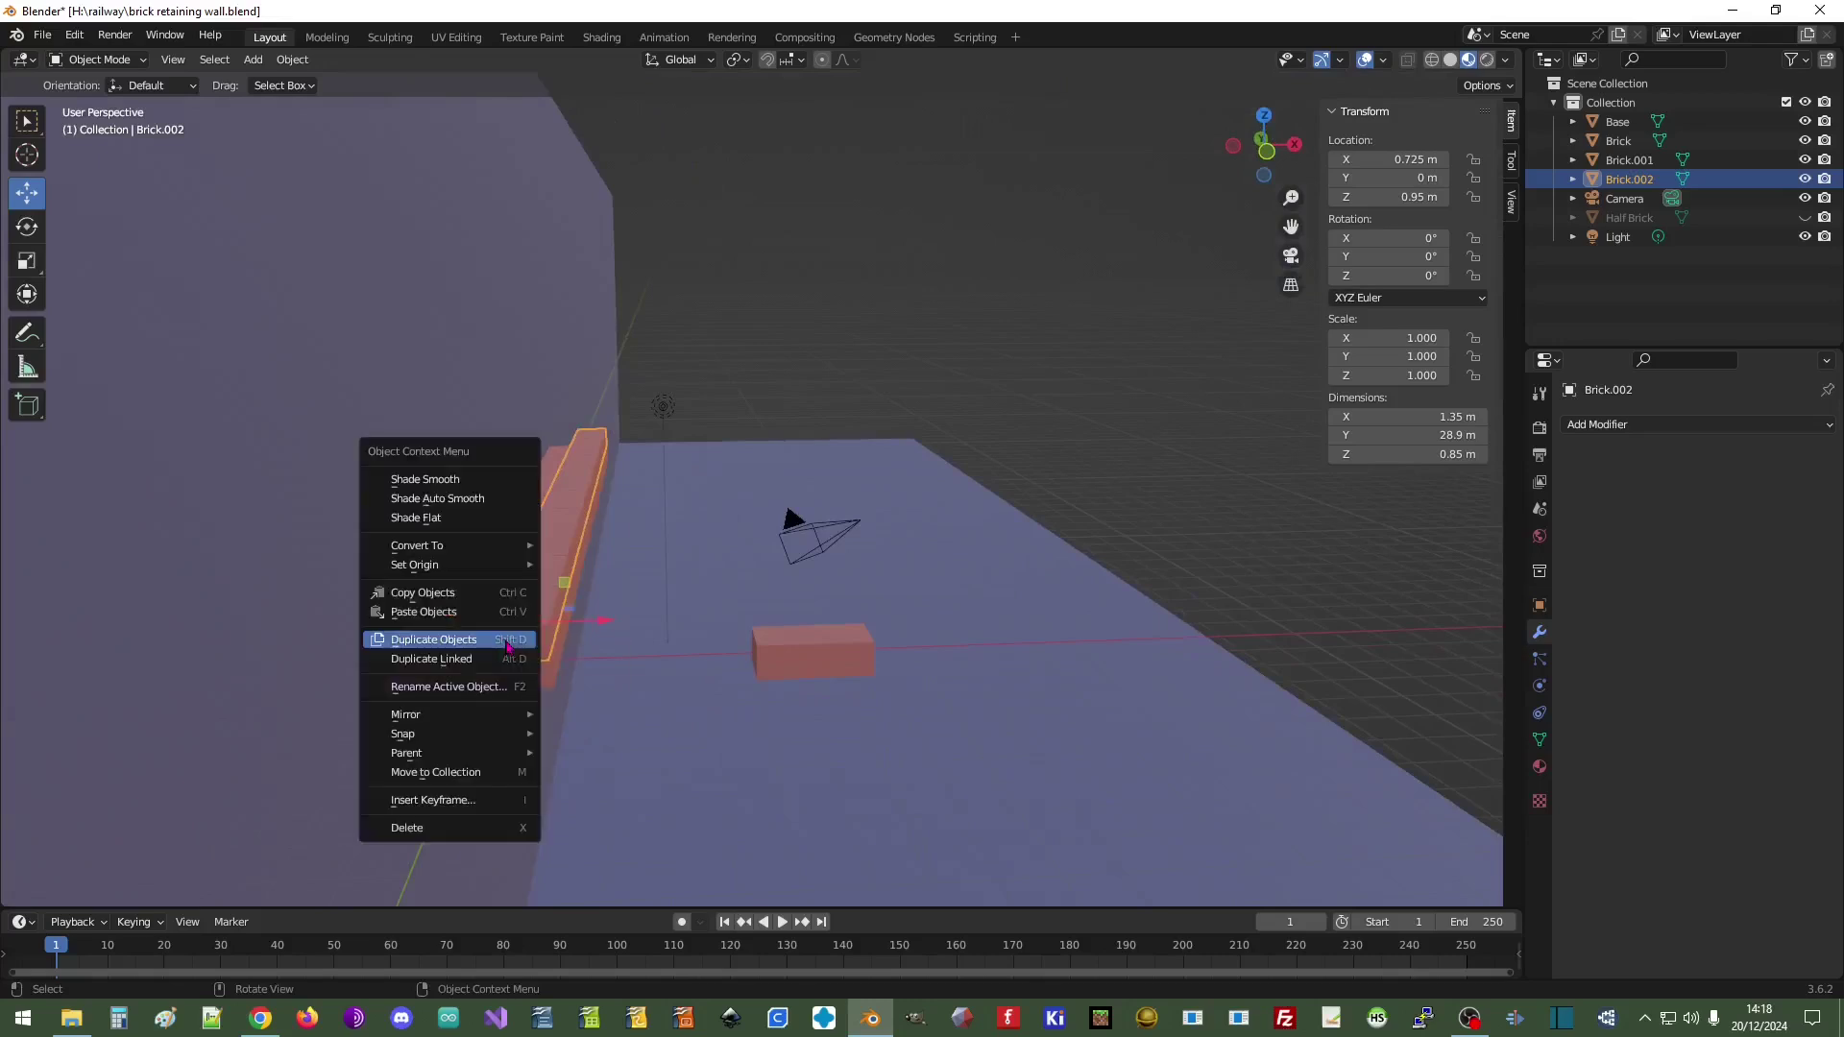
{"action": "left_click", "coordinate": [1632, 424]}
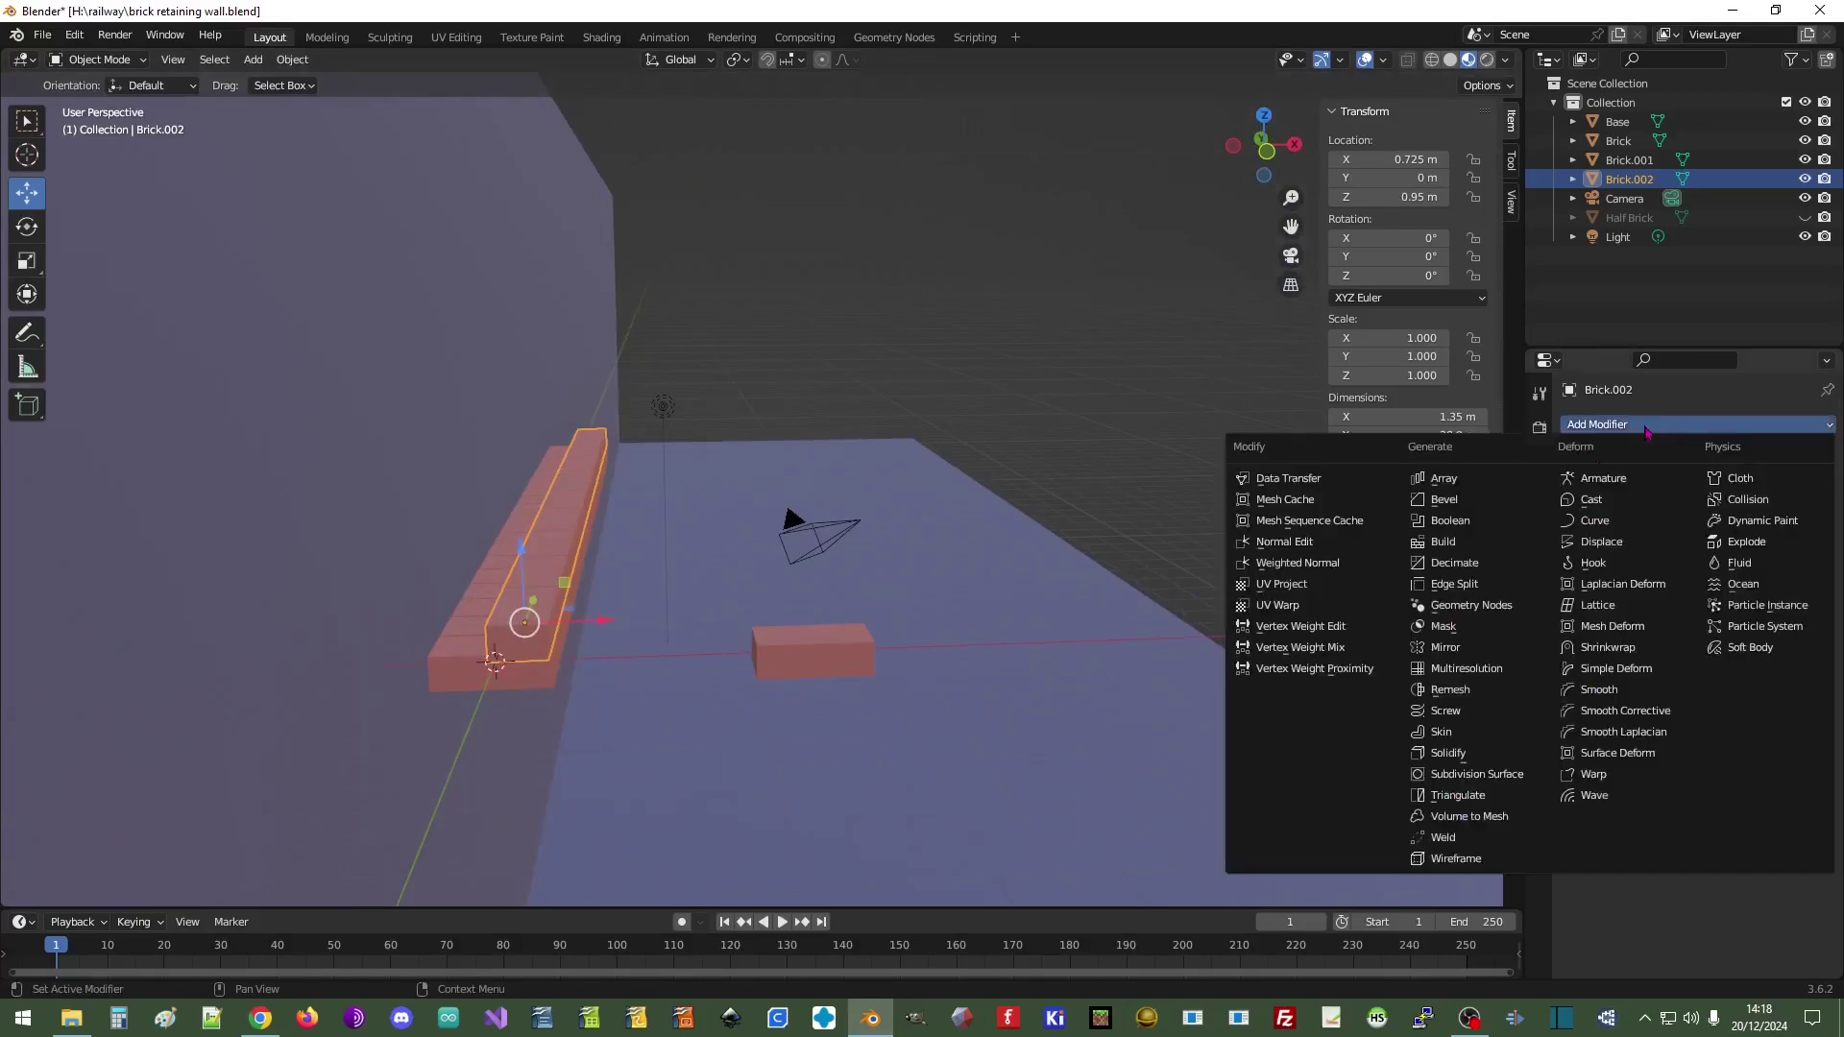
{"action": "left_click", "coordinate": [1464, 485]}
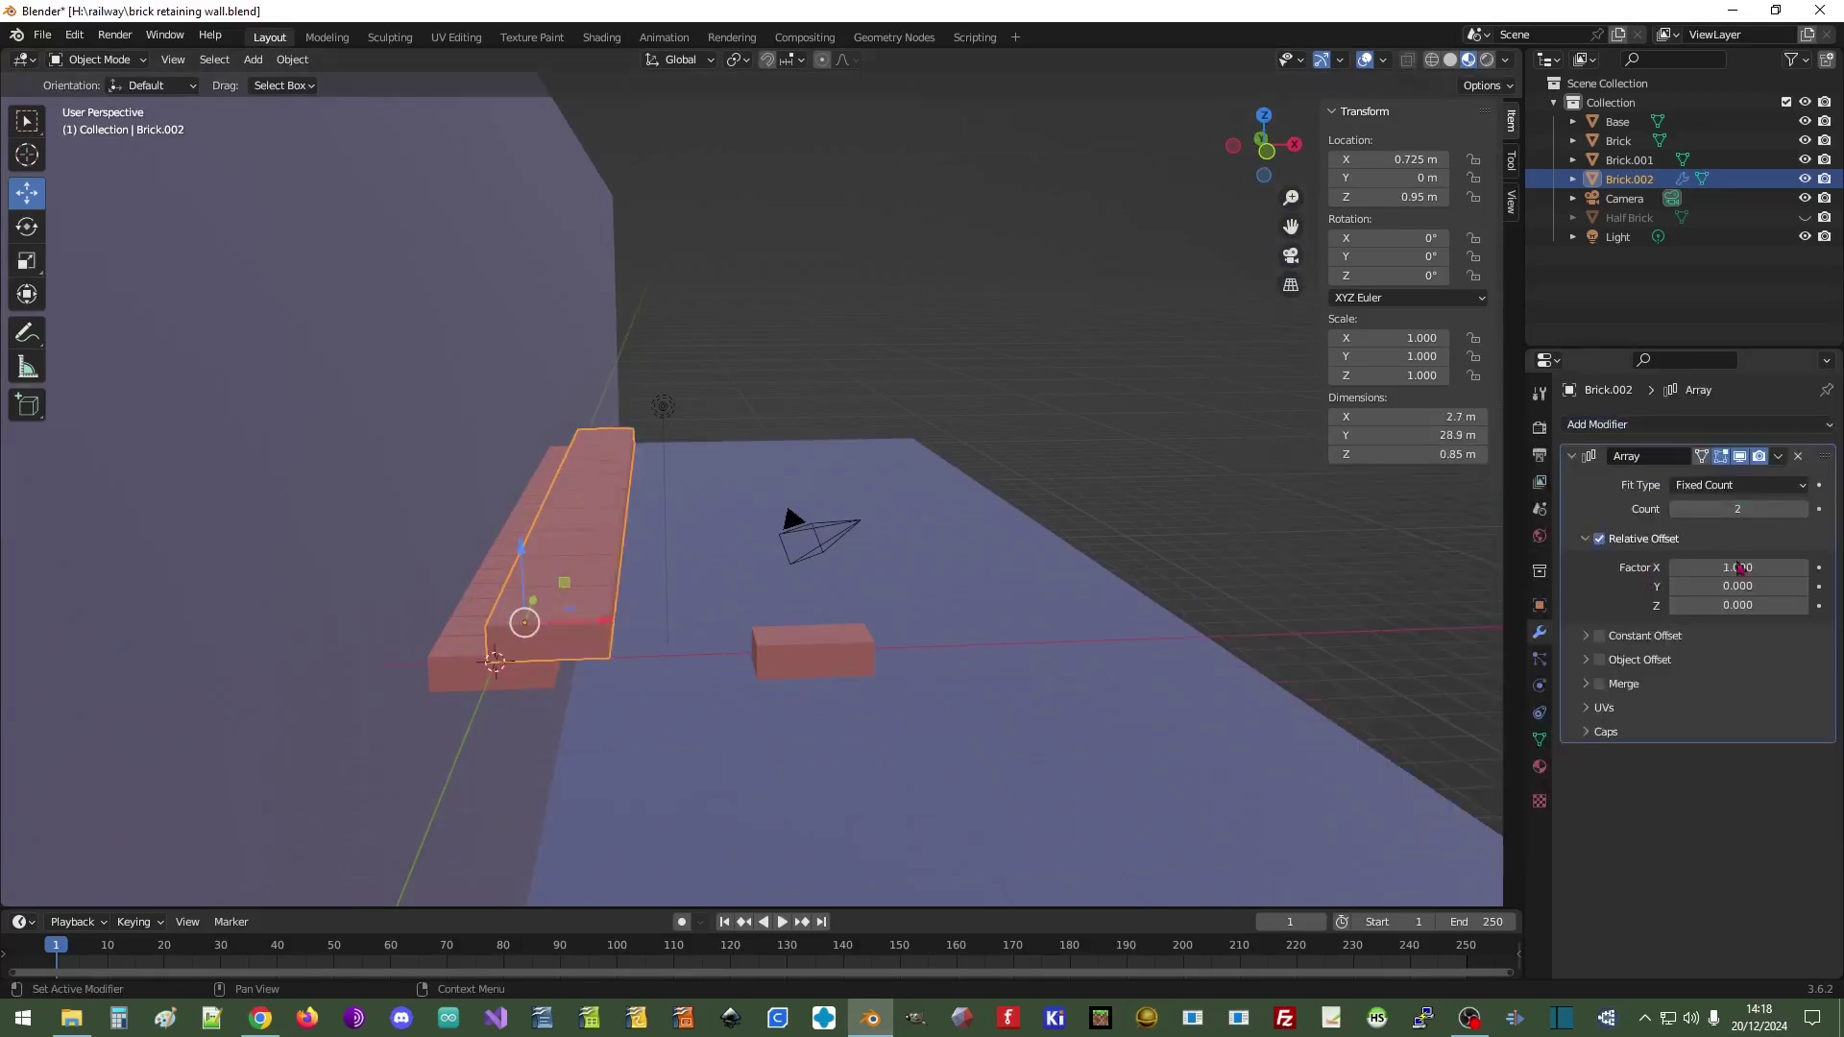
{"action": "left_click", "coordinate": [1599, 539]}
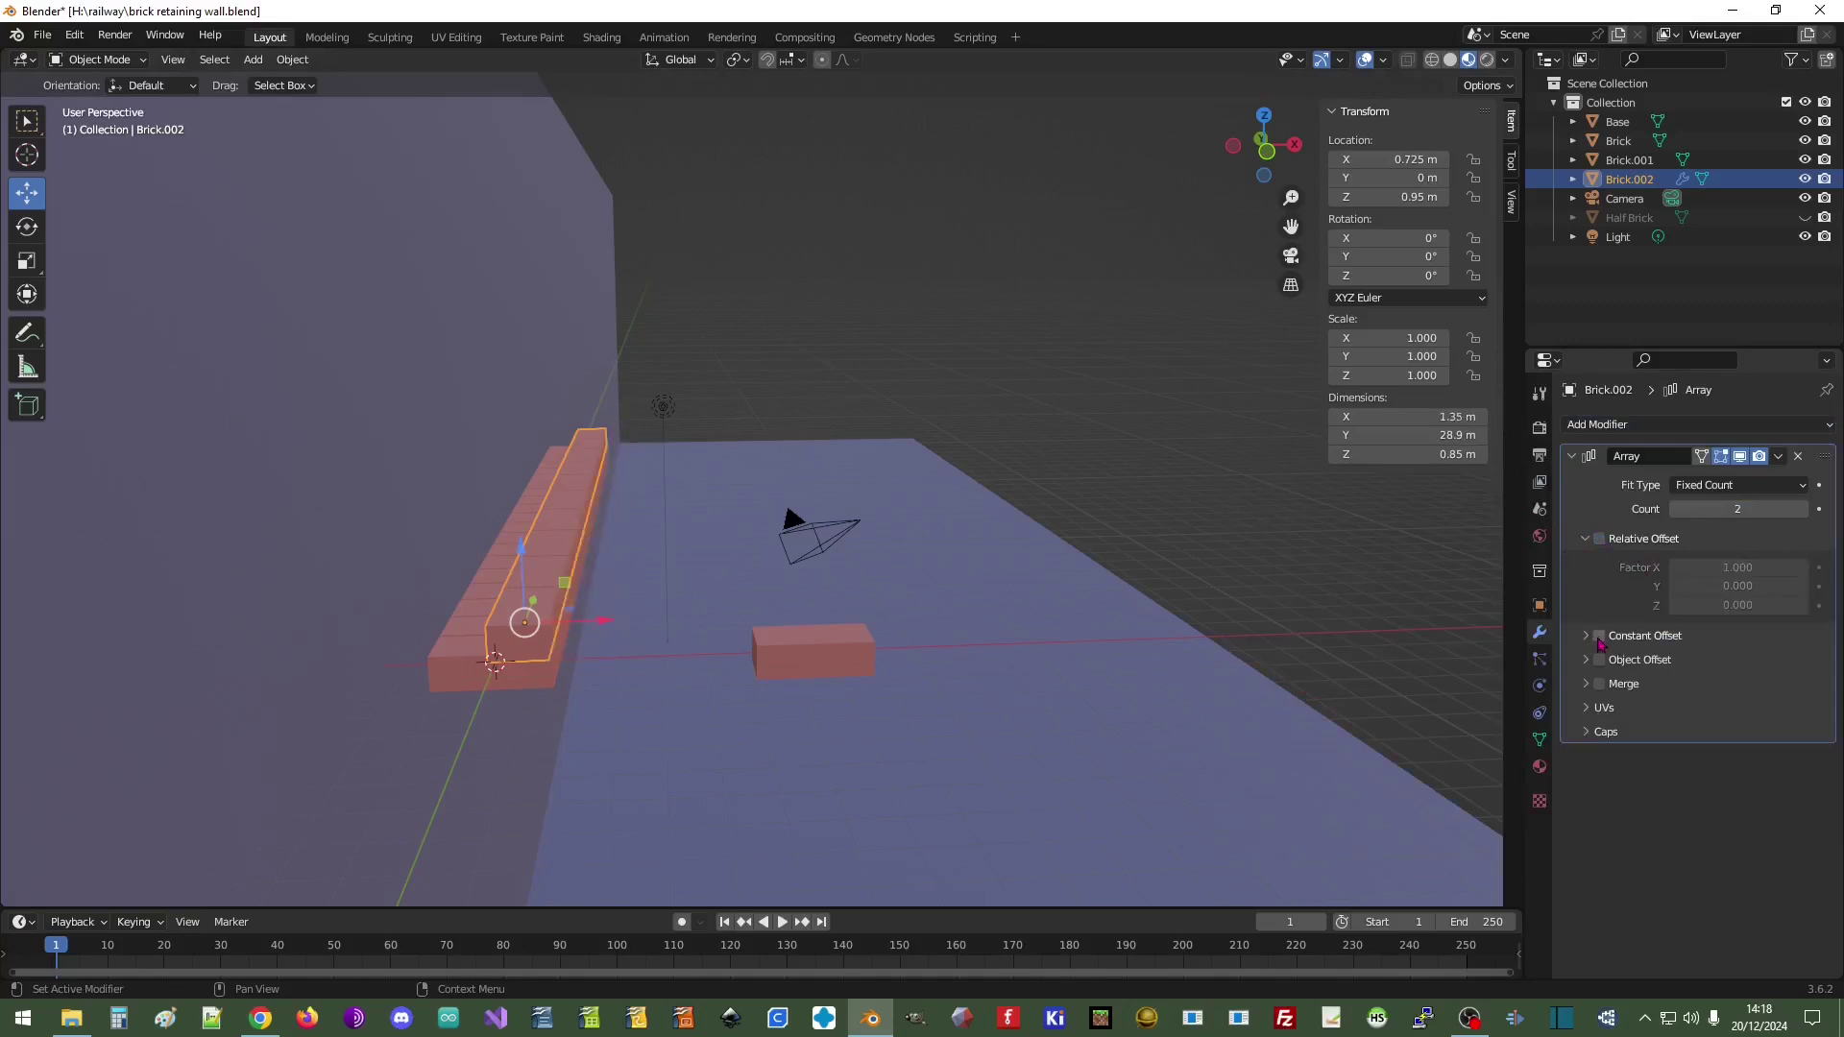
{"action": "left_click", "coordinate": [1598, 636]}
{"action": "left_click", "coordinate": [1585, 636]}
{"action": "left_click", "coordinate": [1763, 664]}
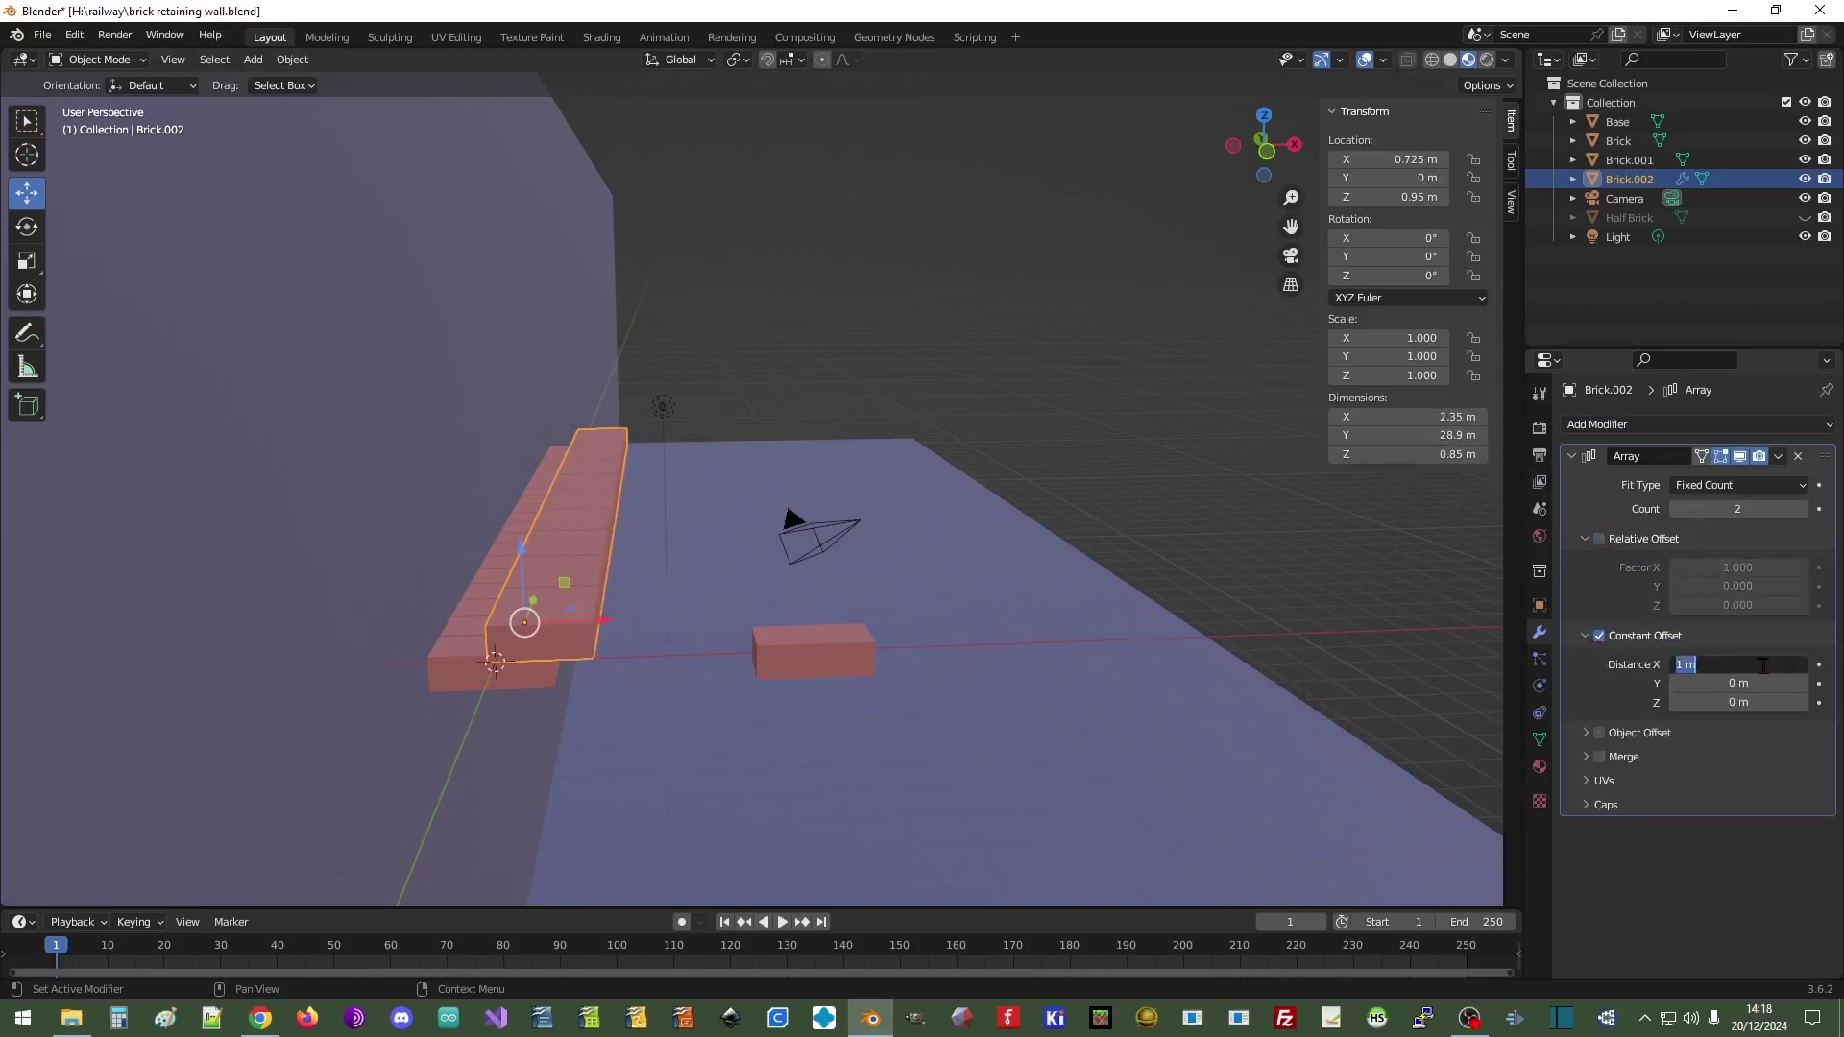
{"action": "key", "text": "BackSpace"}
{"action": "type", "text": "-1.45"}
{"action": "key", "text": "Return"}
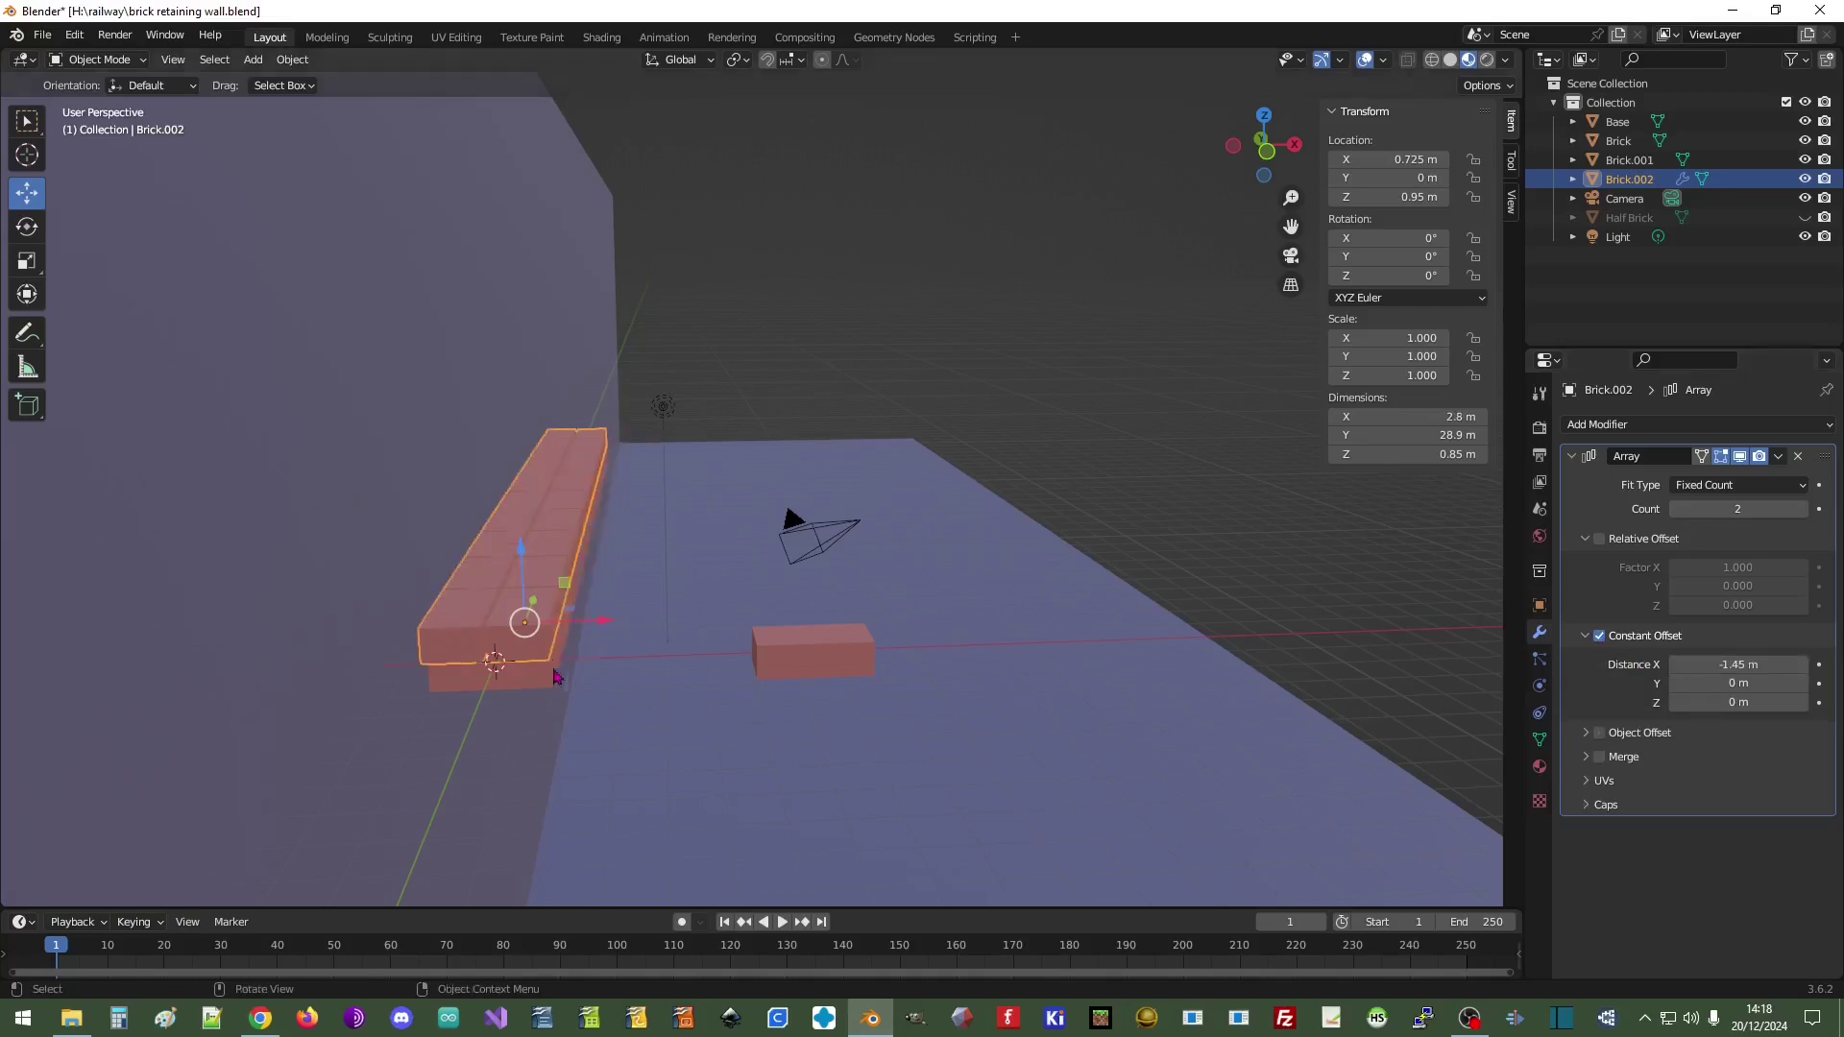
- Examine the doubled upper course from the front and both ends to check its alignment with the lower row
{"action": "left_click", "coordinate": [1269, 152]}
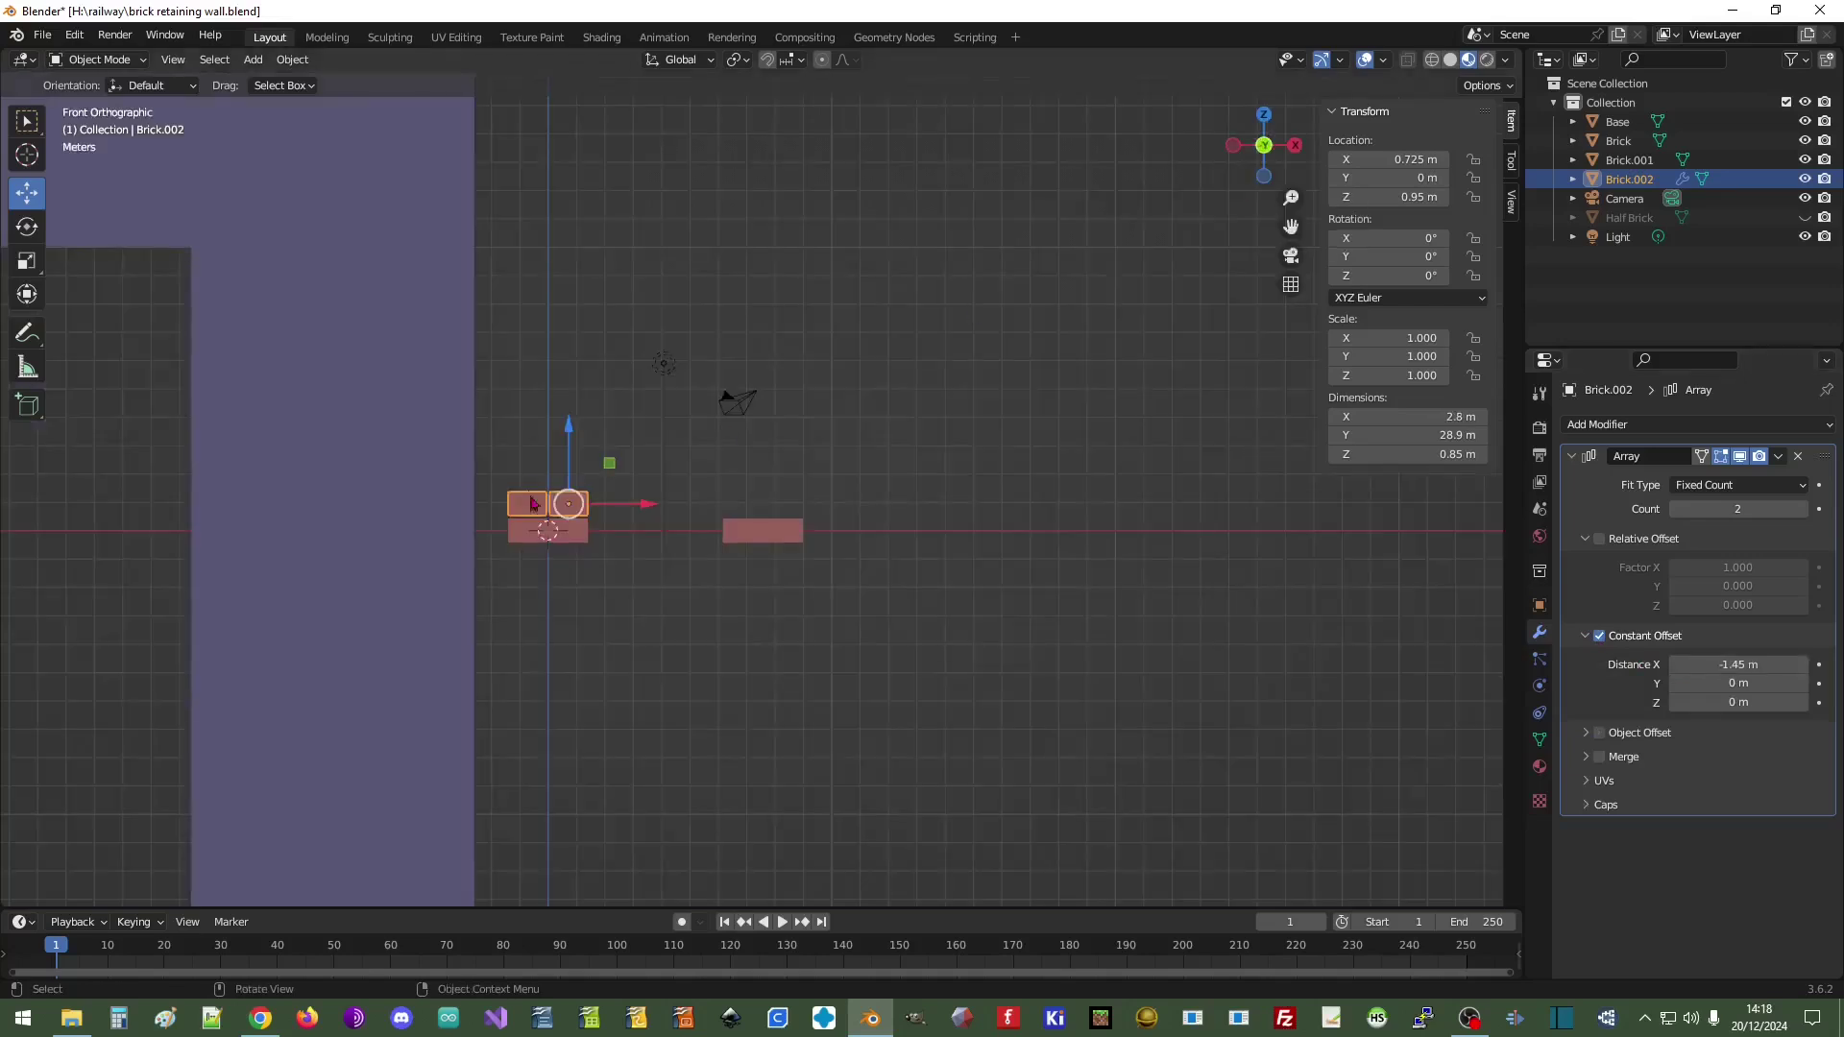
{"action": "scroll", "coordinate": [588, 506], "scroll_direction": "up", "scroll_amount": 5}
{"action": "scroll", "coordinate": [588, 506], "scroll_direction": "up", "scroll_amount": 1}
{"action": "middle_click_drag", "start_coordinate": [384, 583], "coordinate": [997, 549], "text": "shift"}
{"action": "scroll", "coordinate": [586, 552], "scroll_direction": "up", "scroll_amount": 4}
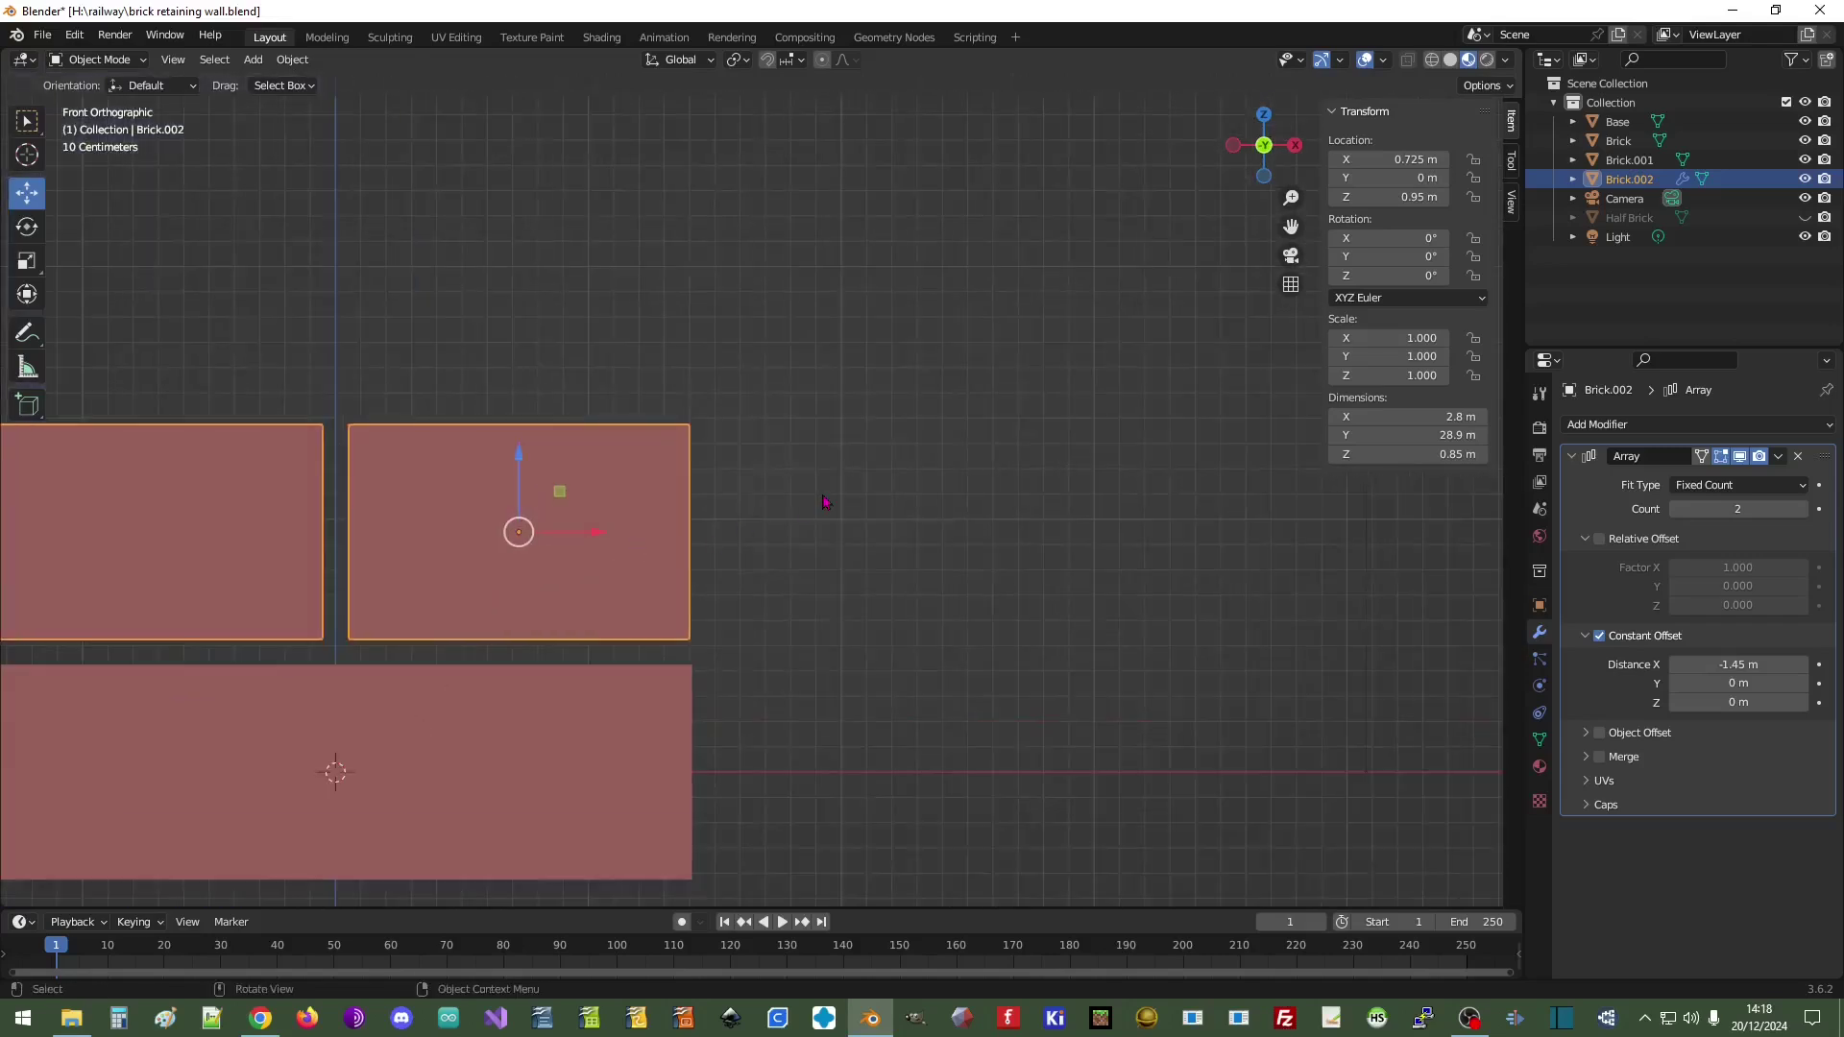
{"action": "scroll", "coordinate": [822, 502], "scroll_direction": "down", "scroll_amount": 2}
{"action": "middle_click_drag", "start_coordinate": [844, 489], "coordinate": [418, 657]}
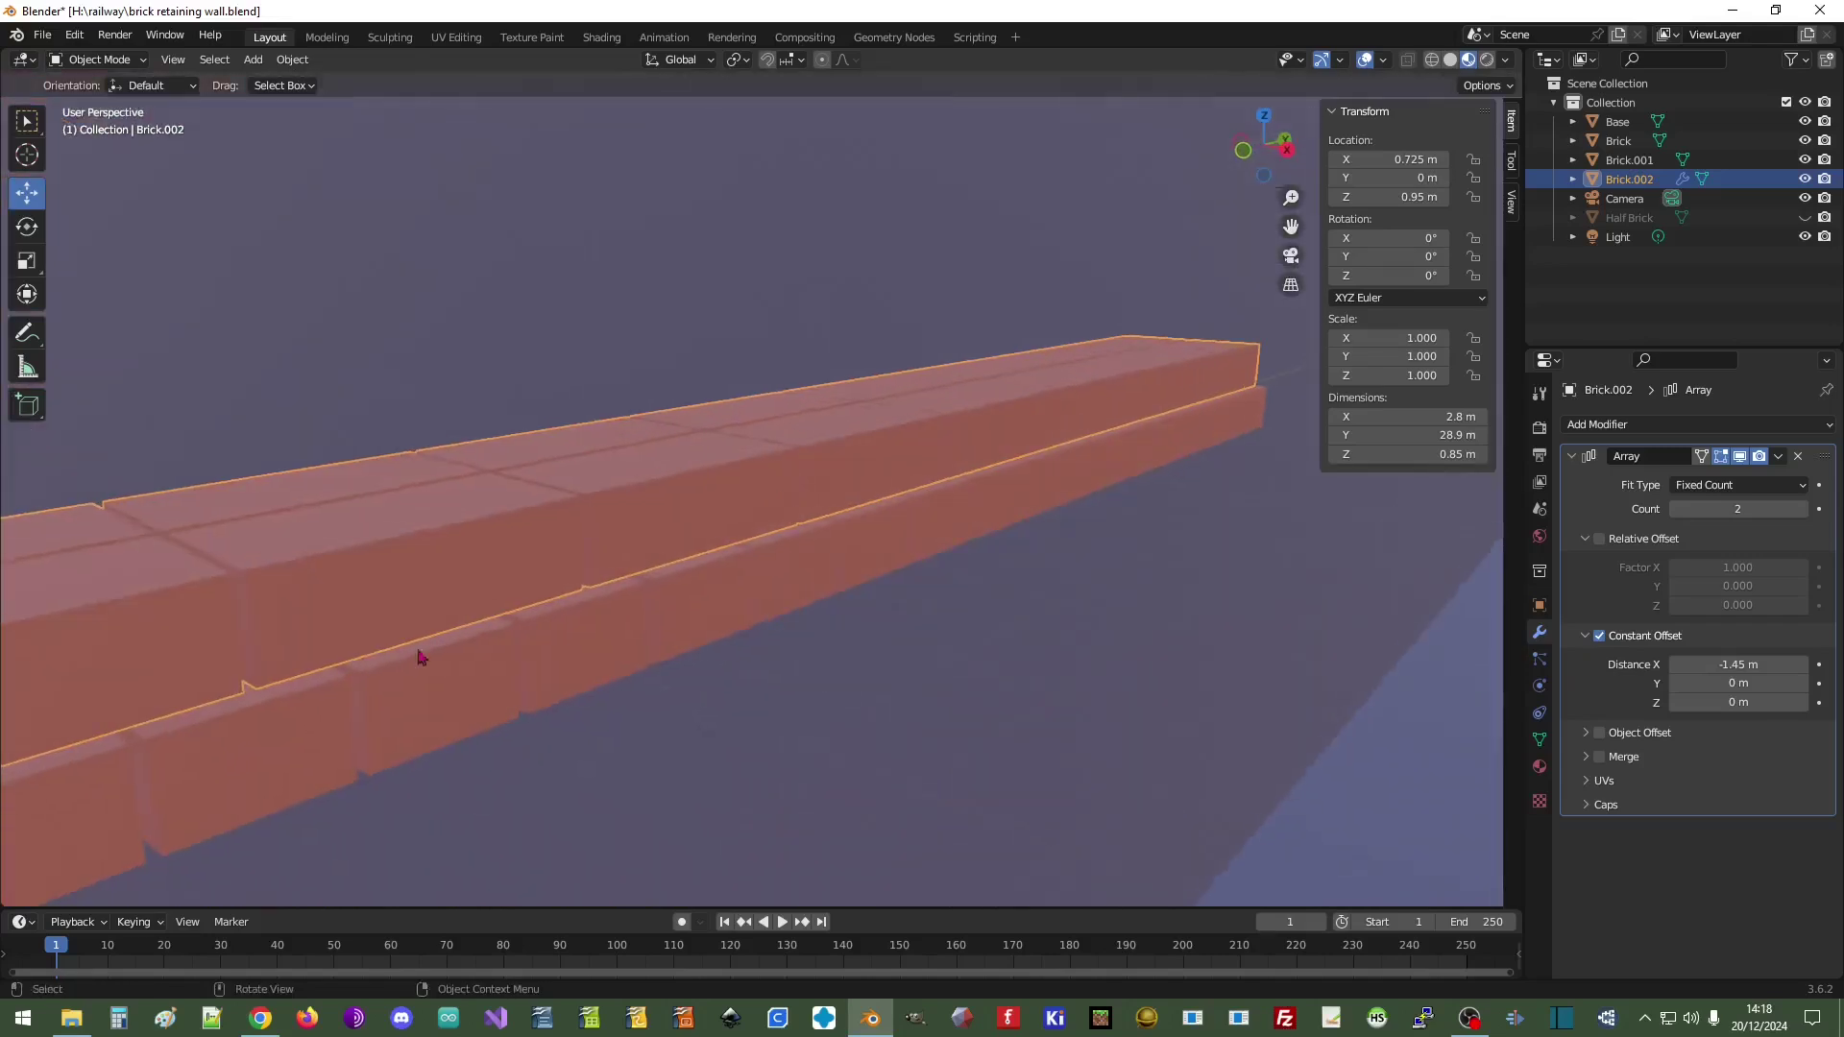
{"action": "scroll", "coordinate": [418, 657], "scroll_direction": "down", "scroll_amount": 1}
{"action": "scroll", "coordinate": [1099, 374], "scroll_direction": "down", "scroll_amount": 3}
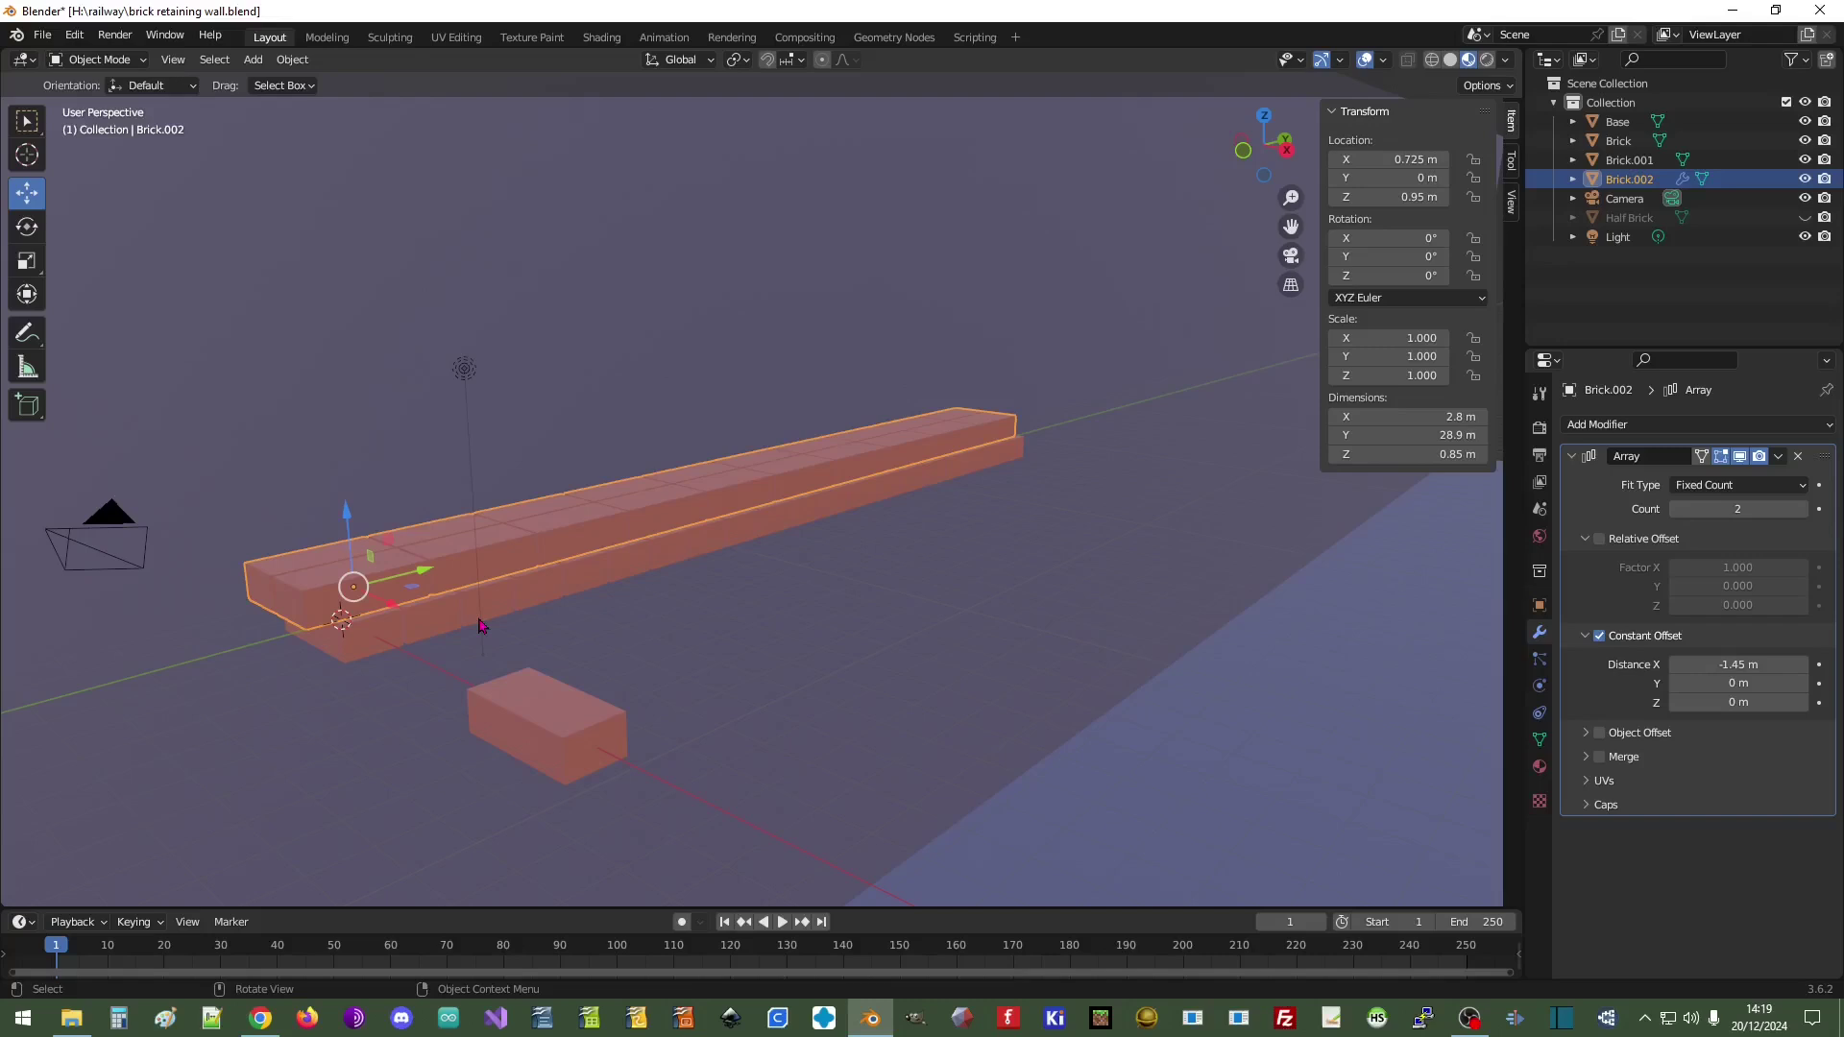
{"action": "mouse_move", "coordinate": [1085, 518]}
{"action": "middle_mouse_down"}
{"action": "mouse_move", "coordinate": [891, 495]}
{"action": "mouse_move", "coordinate": [1072, 533]}
{"action": "middle_mouse_up"}
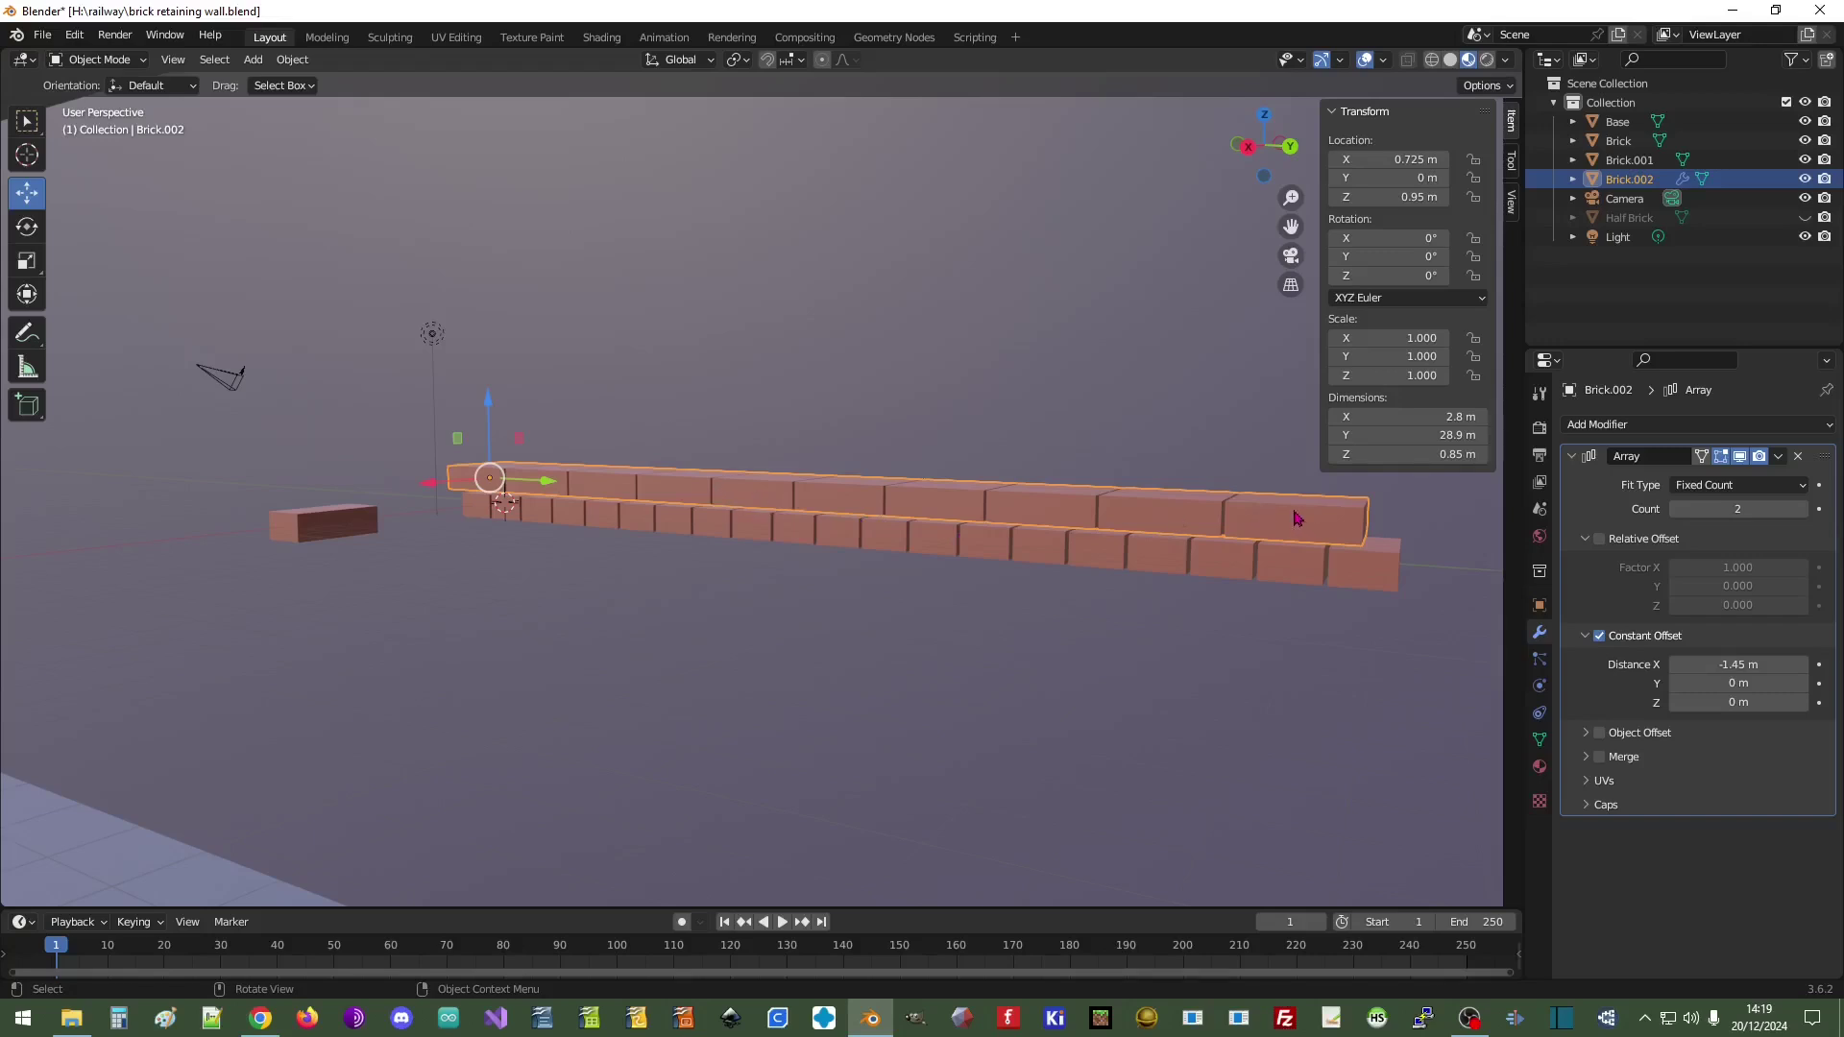
{"action": "middle_click_drag", "start_coordinate": [803, 532], "coordinate": [483, 670]}
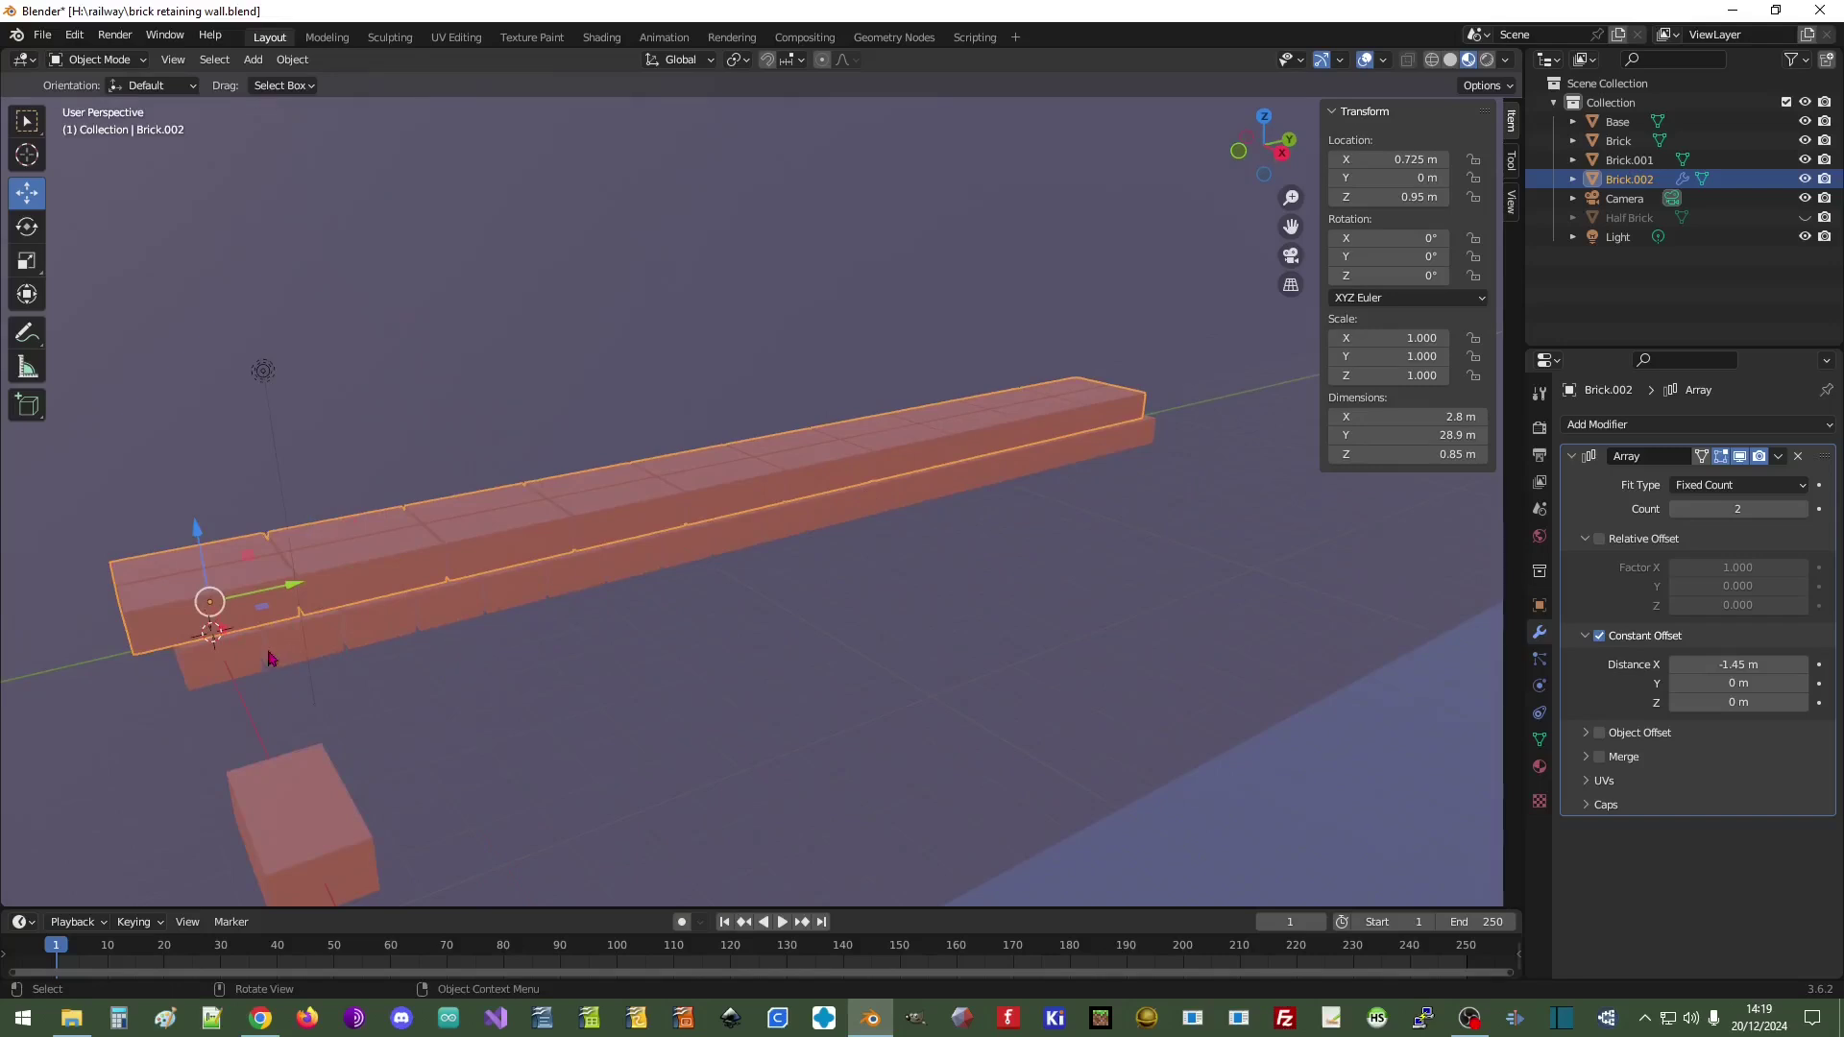
- Join the lower brick row with the doubled upper row using a Boolean Union modifier and apply it
{"action": "left_click", "coordinate": [230, 670]}
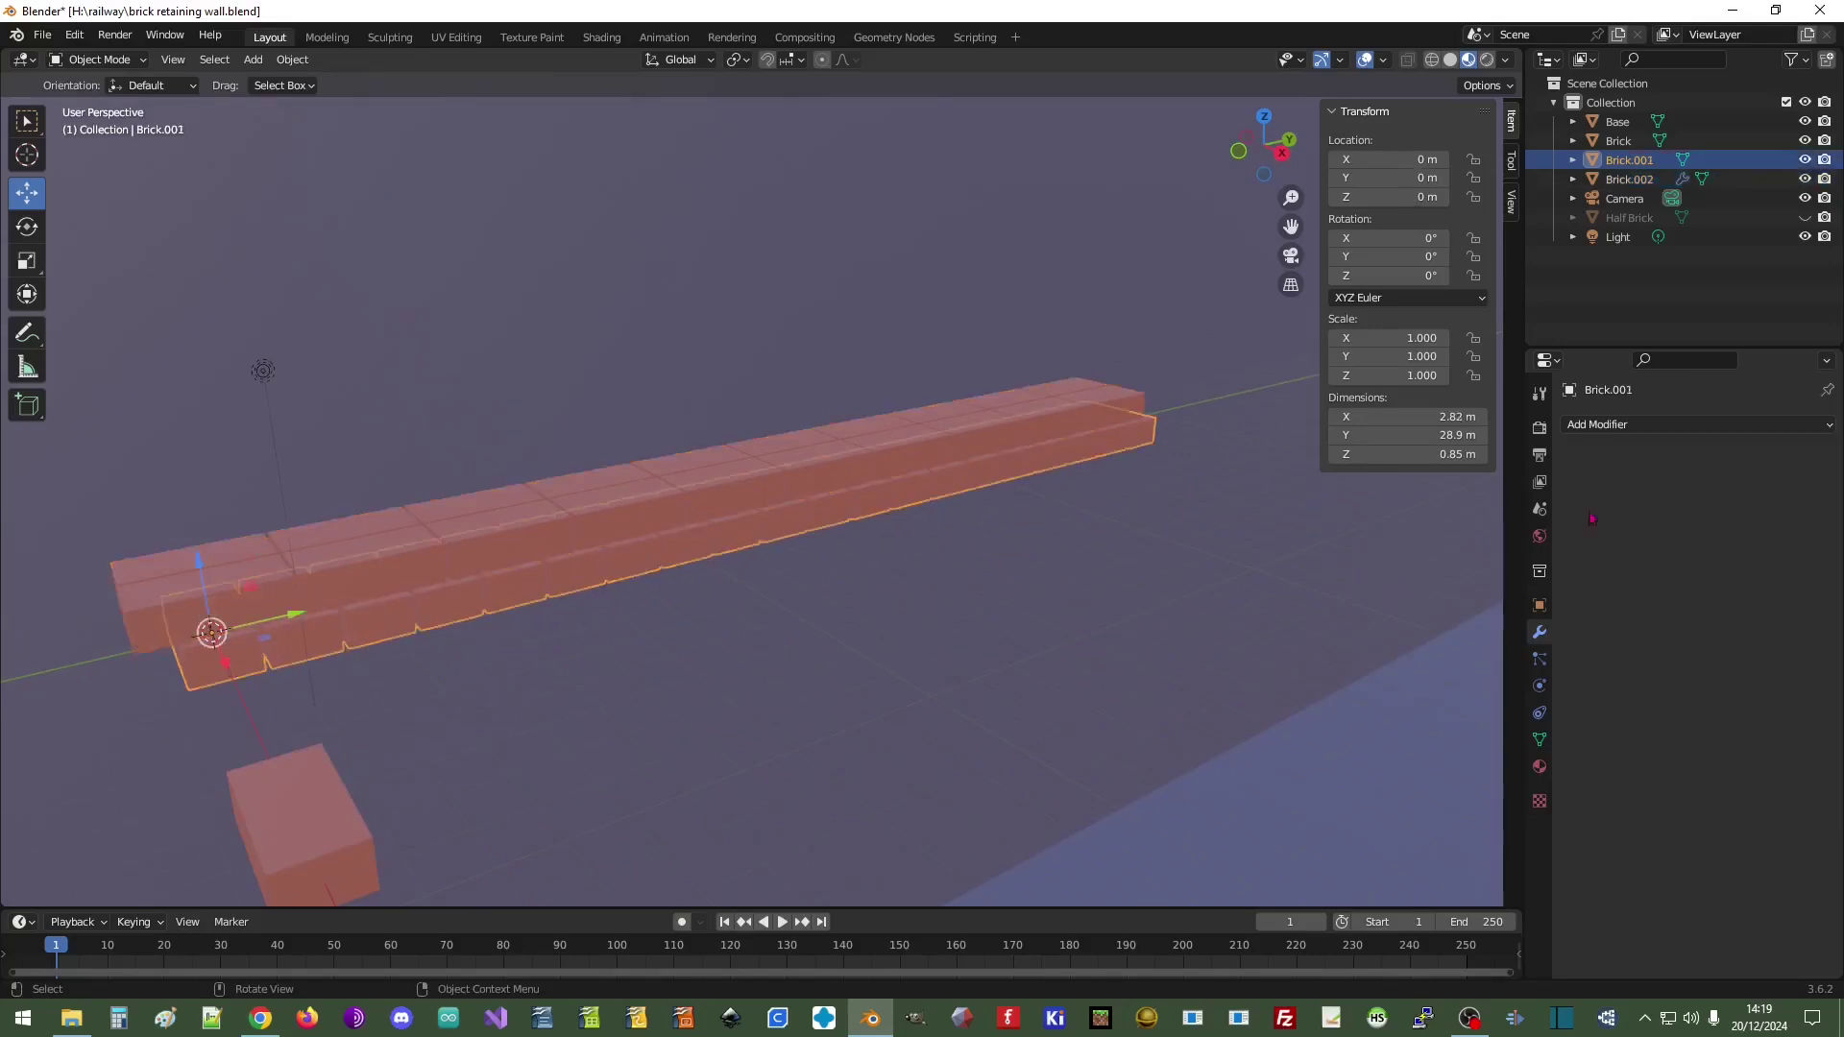
{"action": "left_click", "coordinate": [1667, 426]}
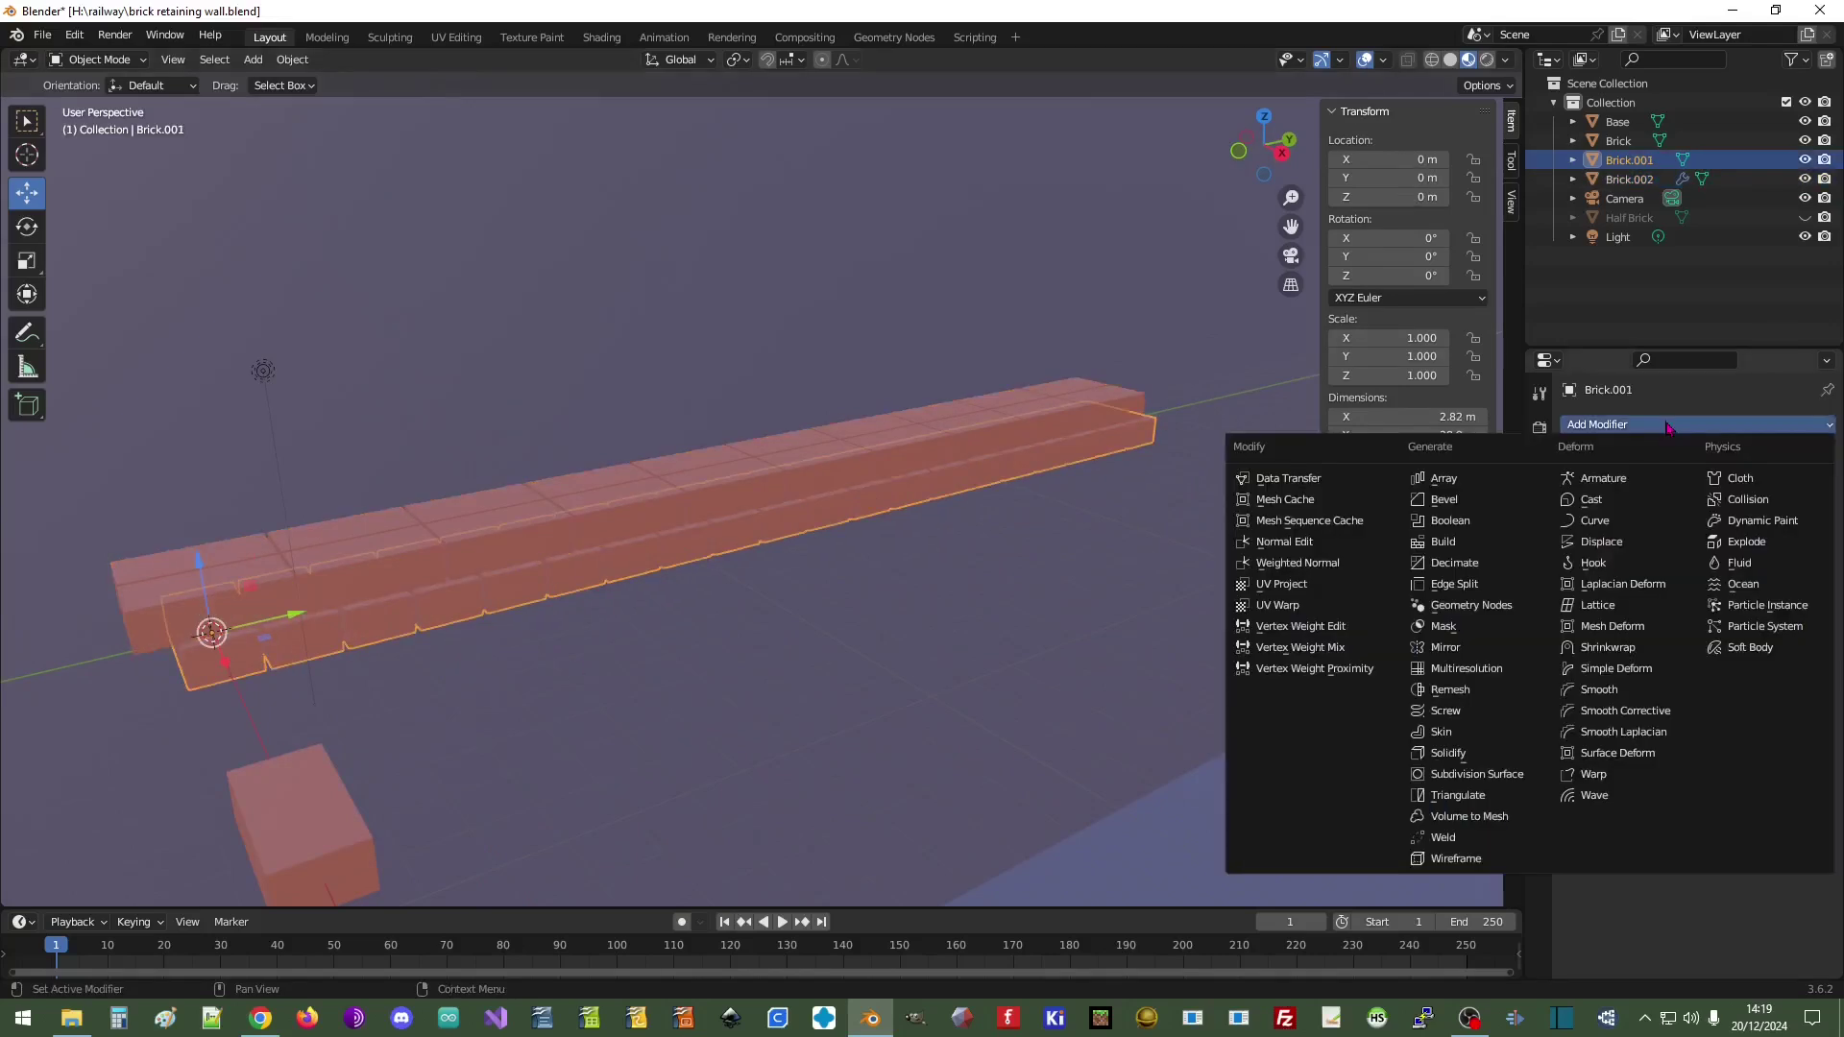
{"action": "left_click", "coordinate": [1456, 523]}
{"action": "left_click", "coordinate": [1697, 486]}
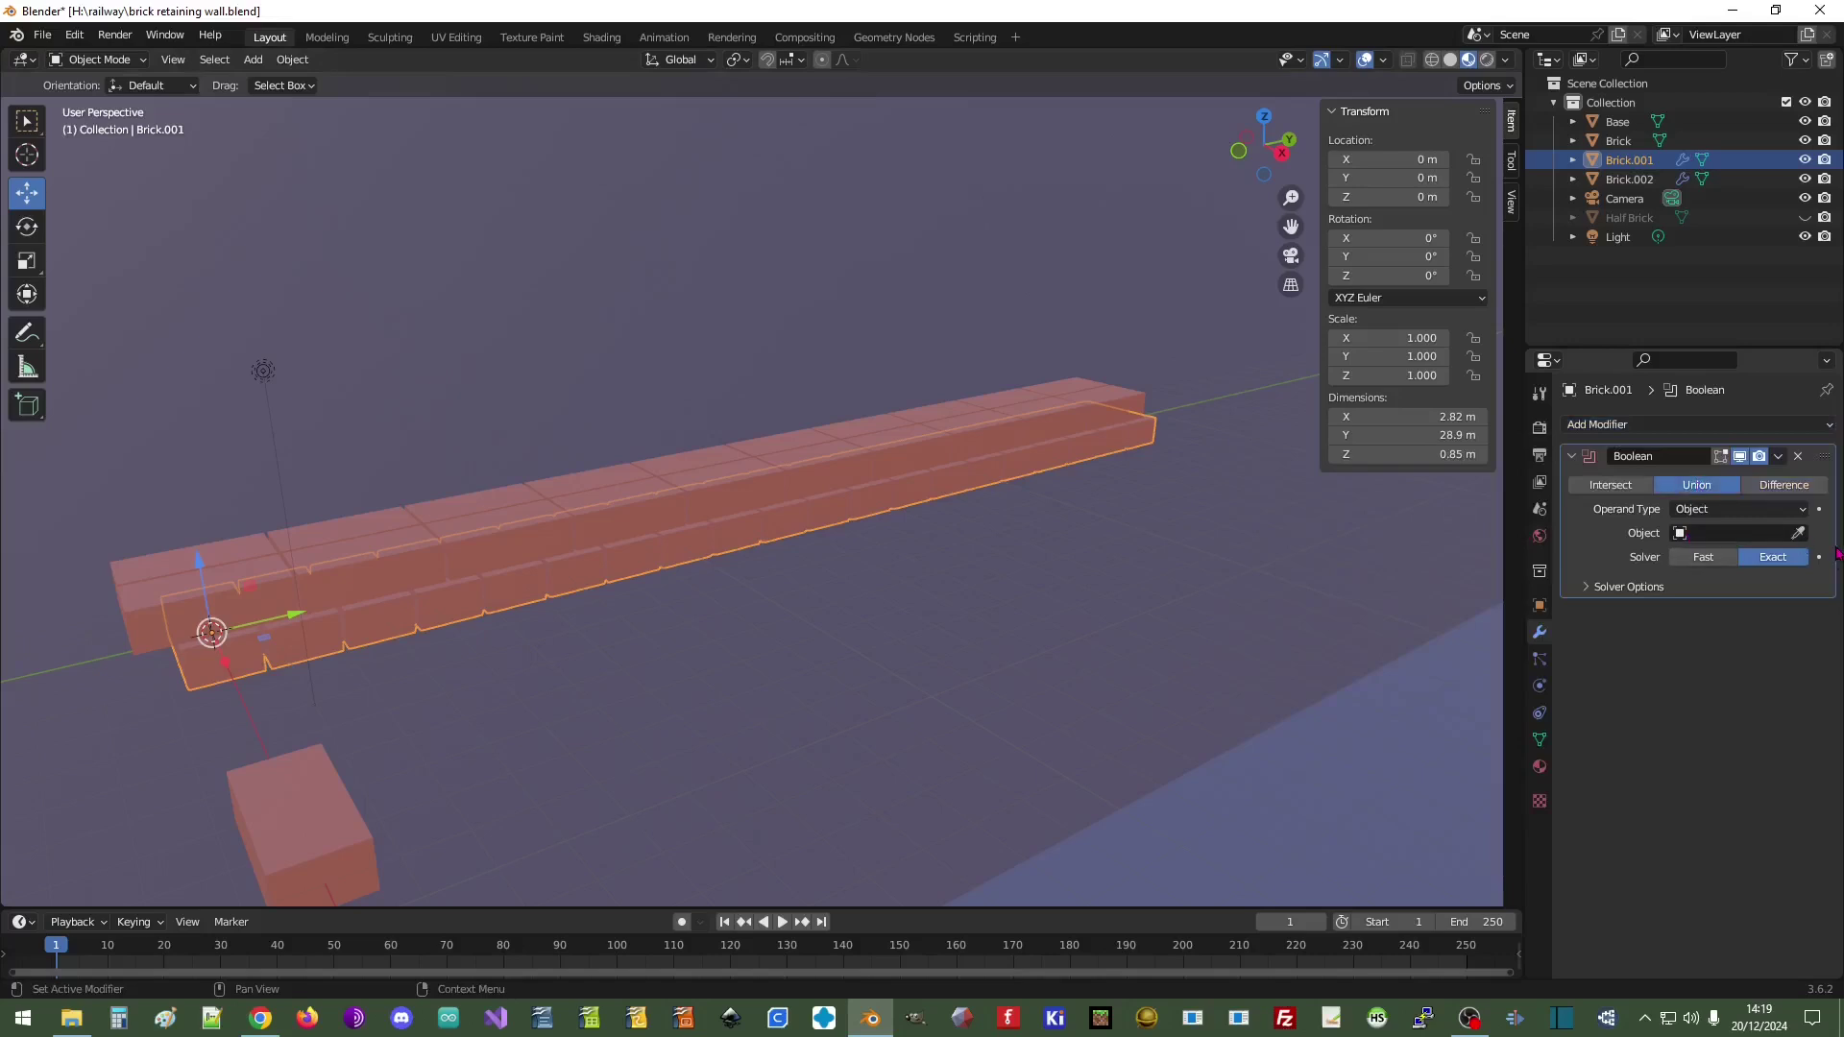
{"action": "left_click", "coordinate": [1800, 534]}
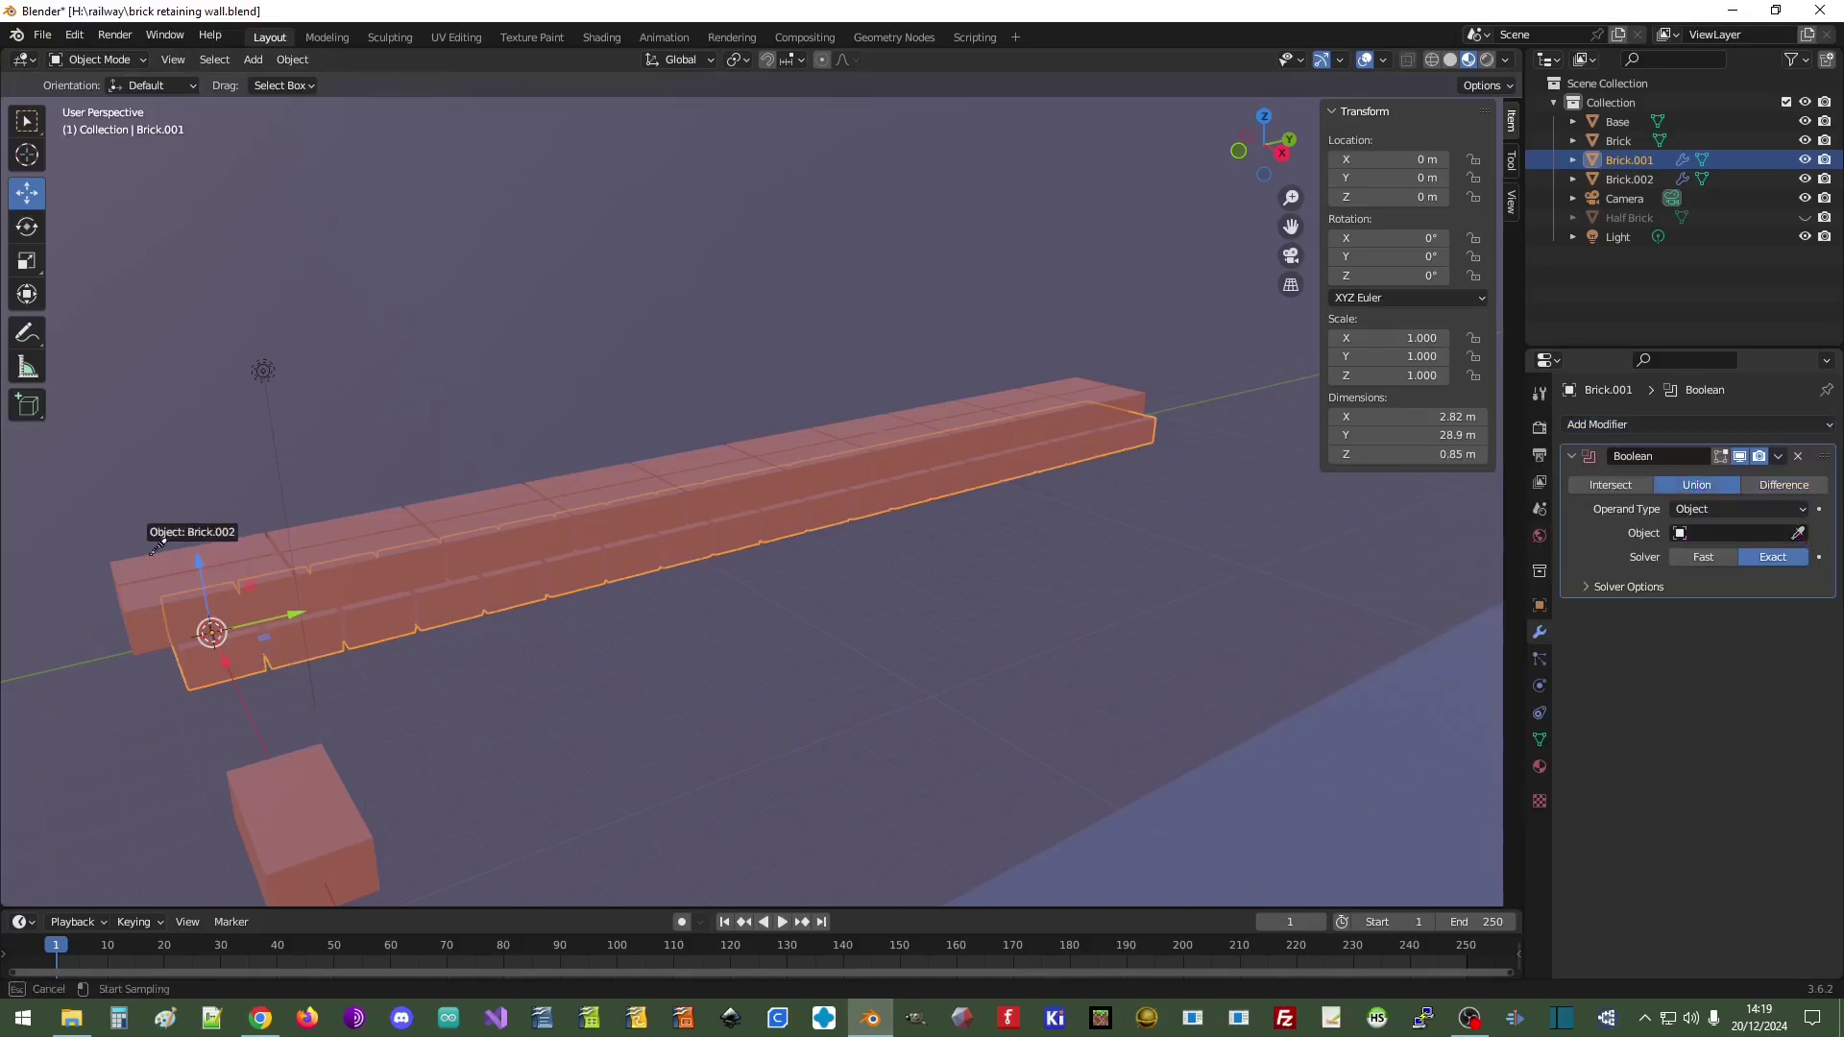
{"action": "left_click", "coordinate": [151, 608]}
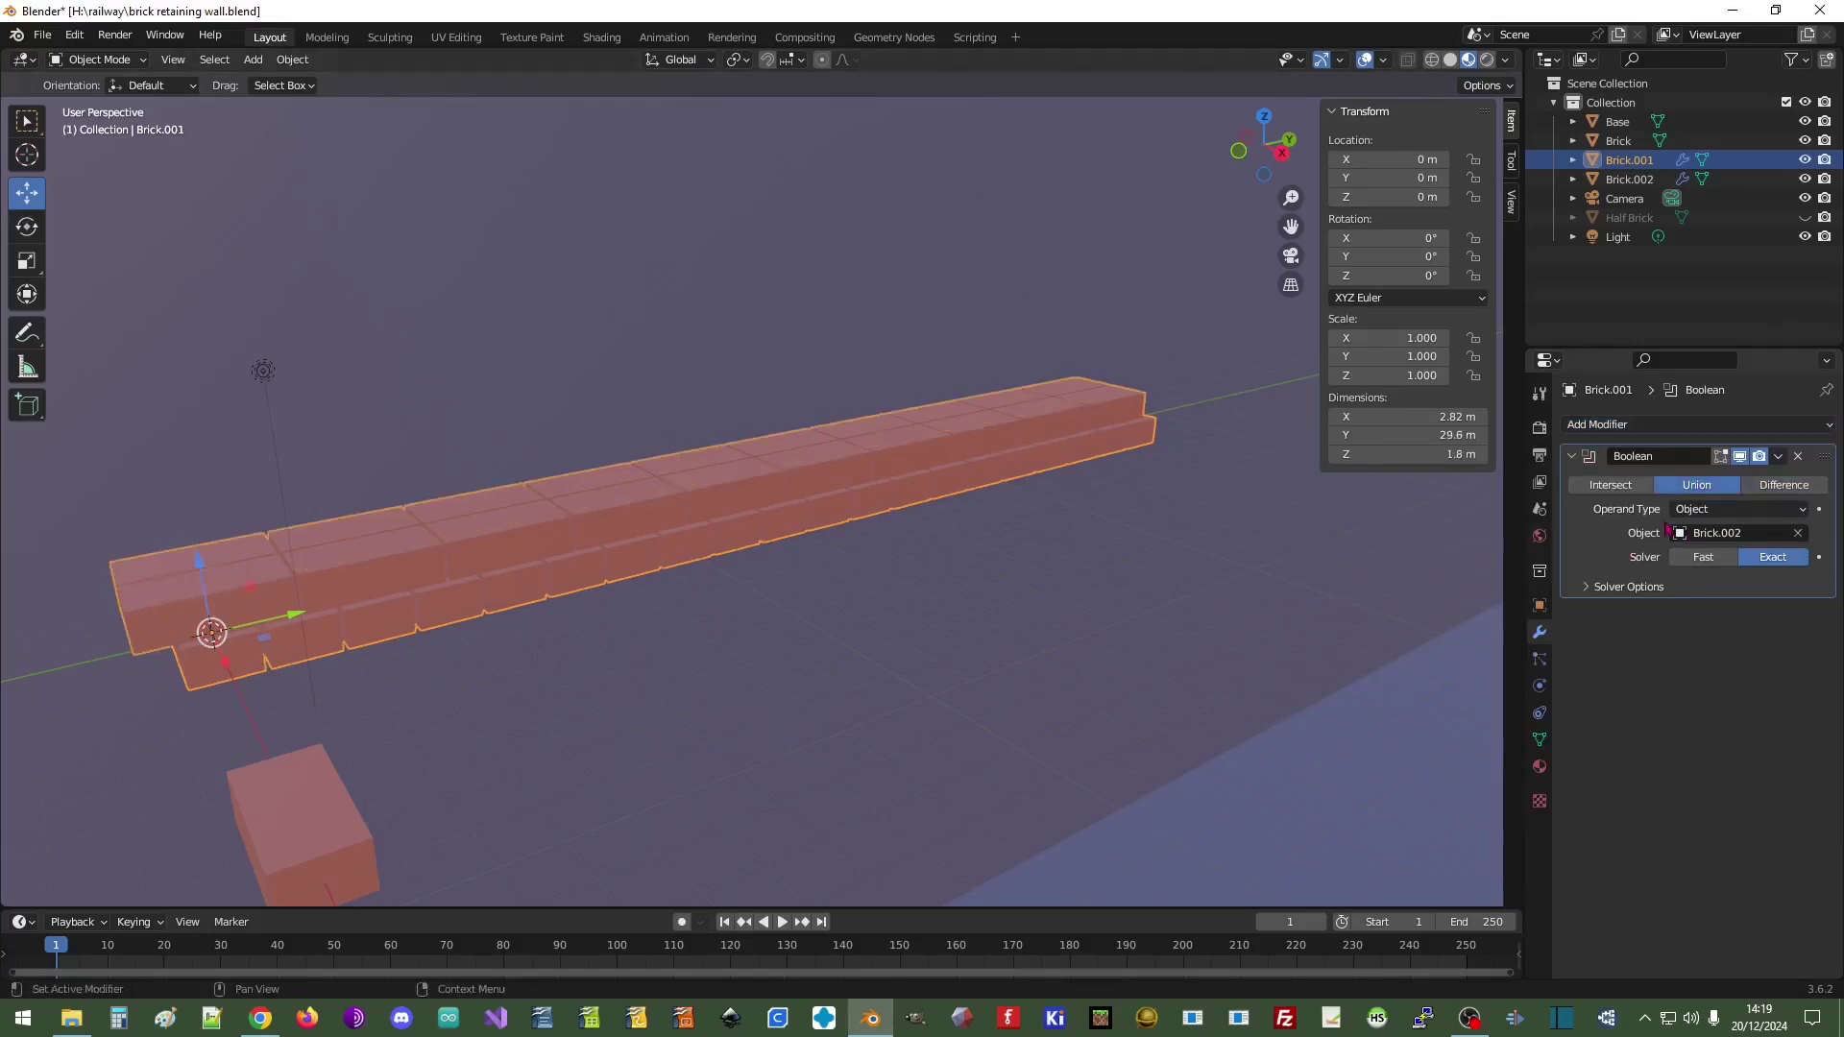
{"action": "left_click", "coordinate": [1776, 458]}
{"action": "left_click", "coordinate": [1690, 474]}
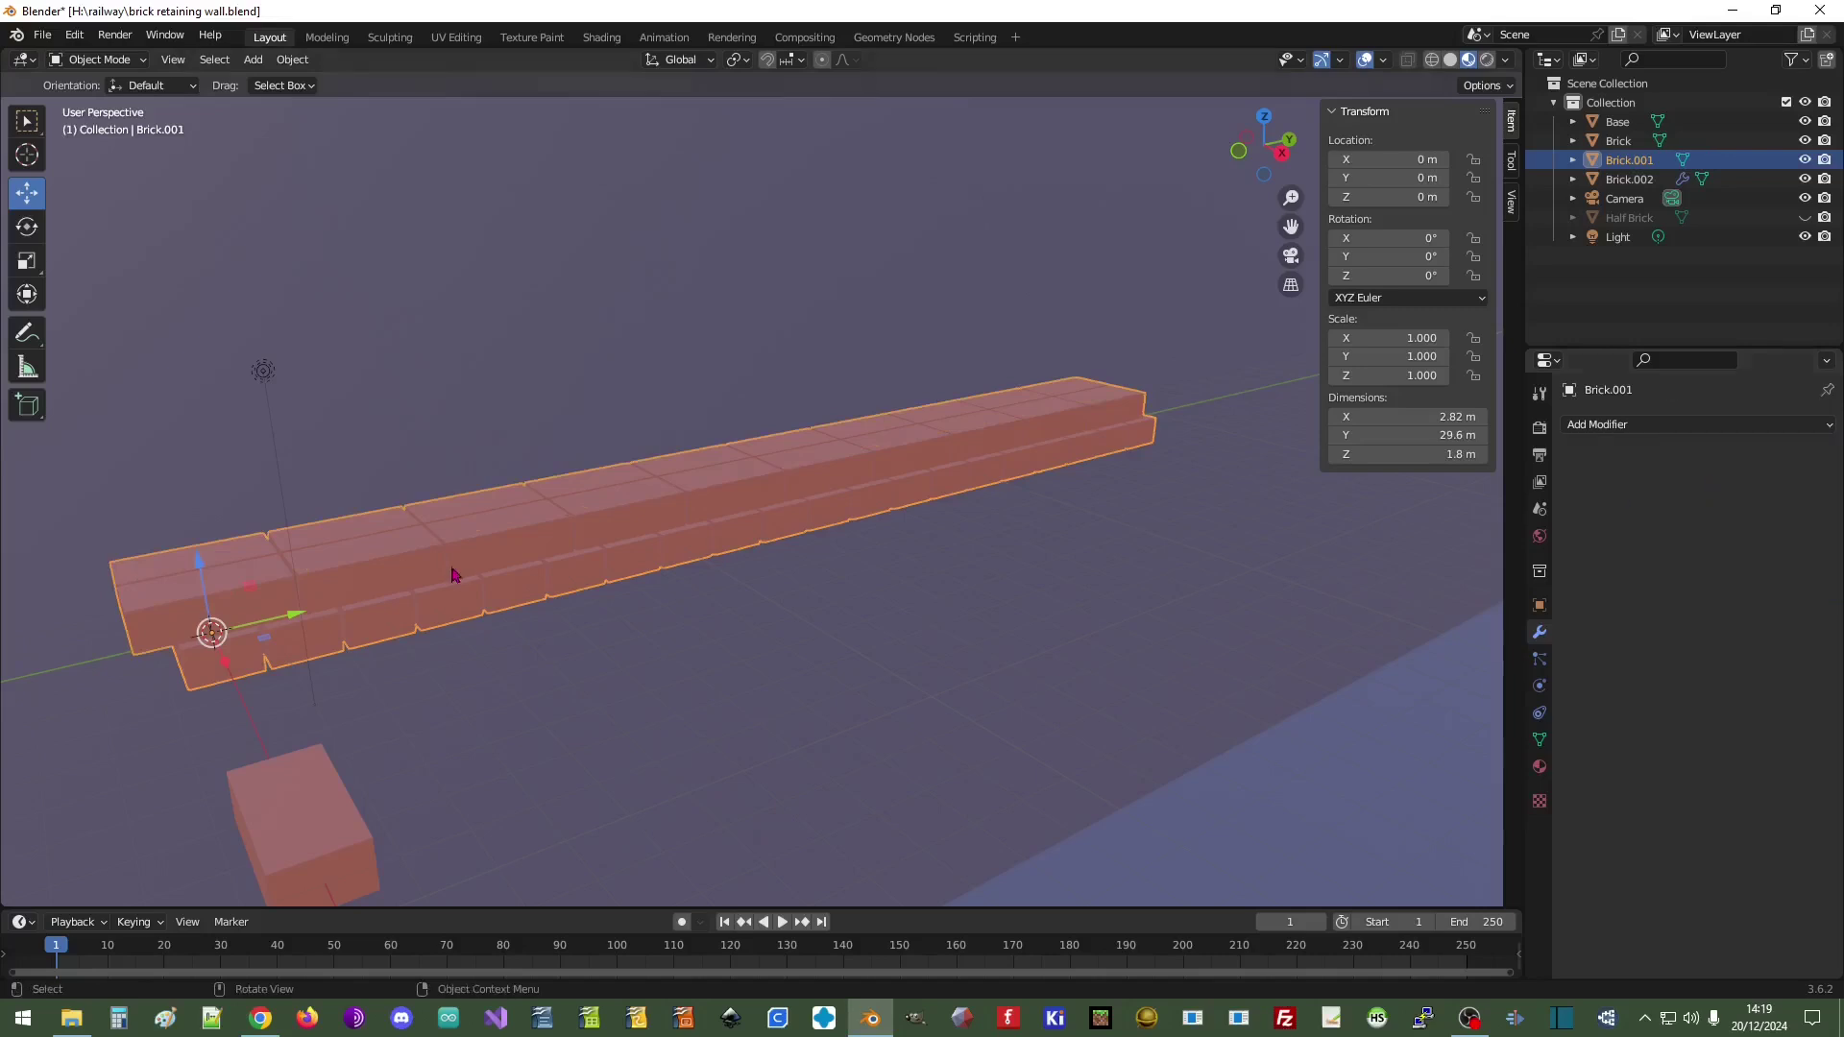
- Lift the joined courses clear, delete the leftover separate upper row, and set the joined object's Z location to 0 m
{"action": "left_click_drag", "start_coordinate": [198, 566], "coordinate": [167, 408]}
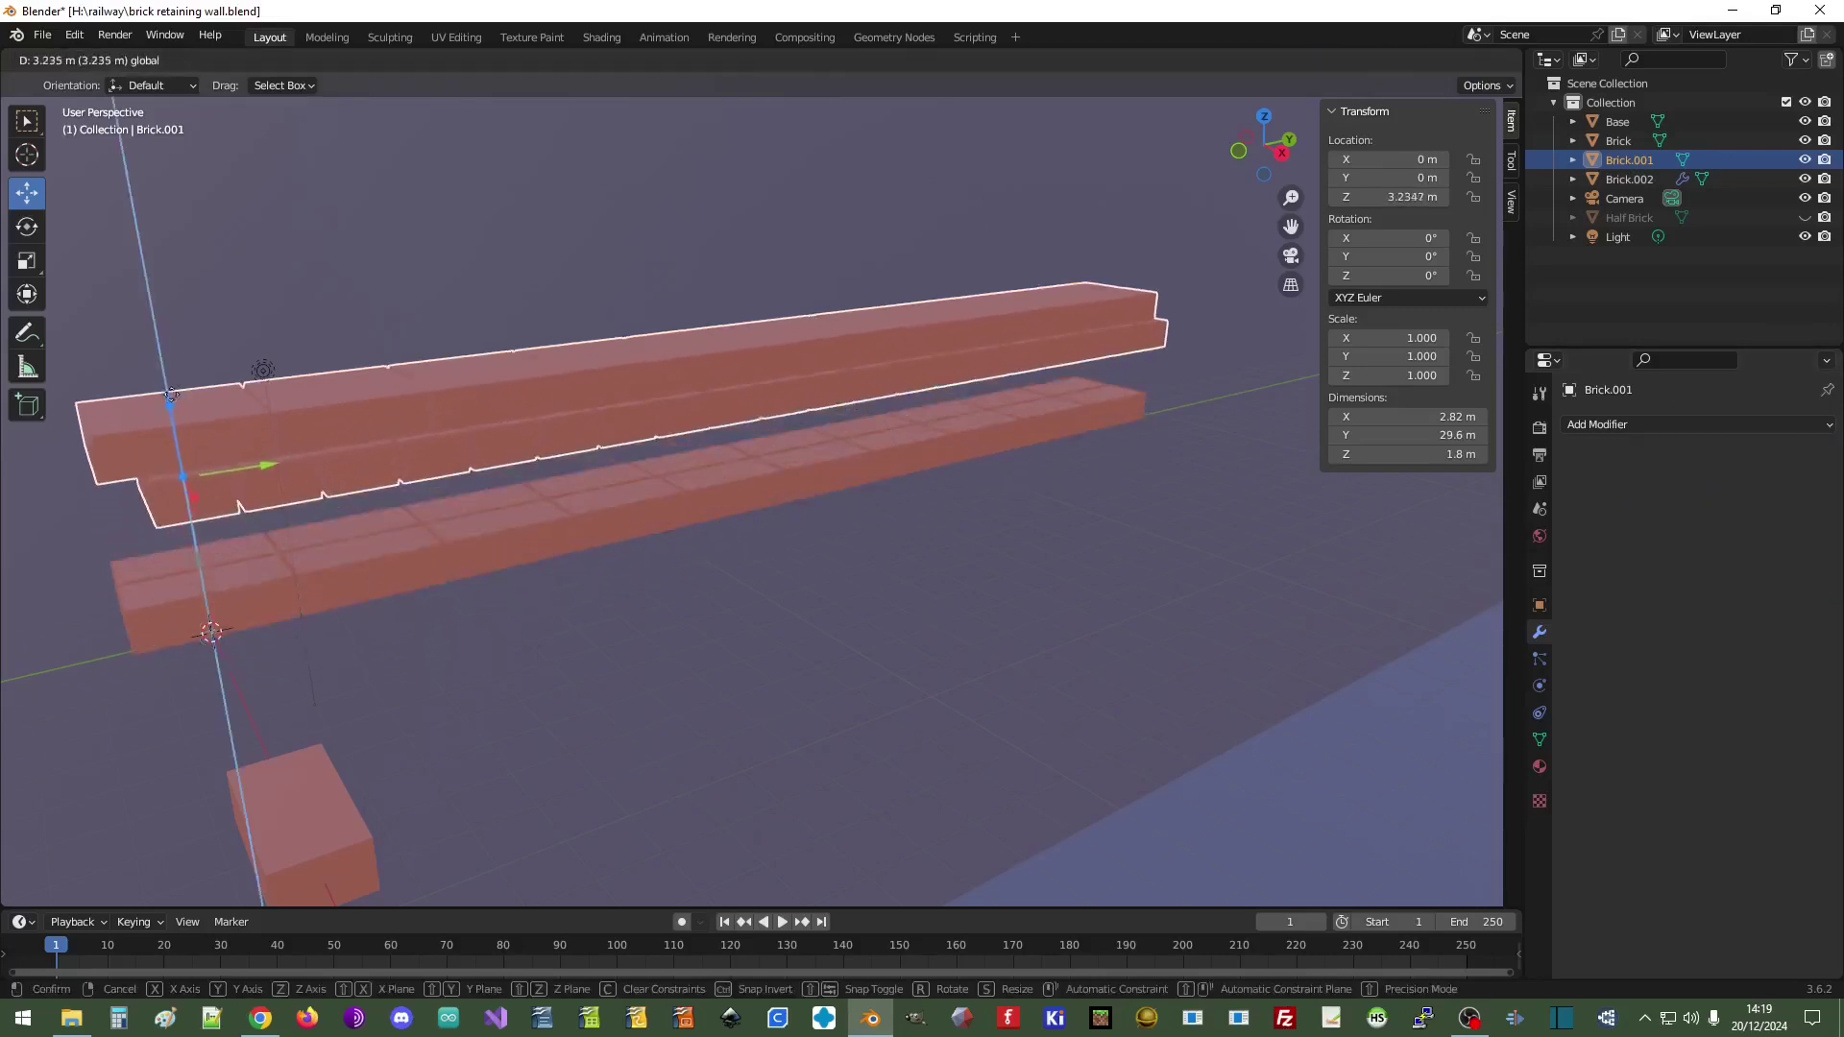
{"action": "left_click", "coordinate": [245, 595]}
{"action": "key", "text": "Delete"}
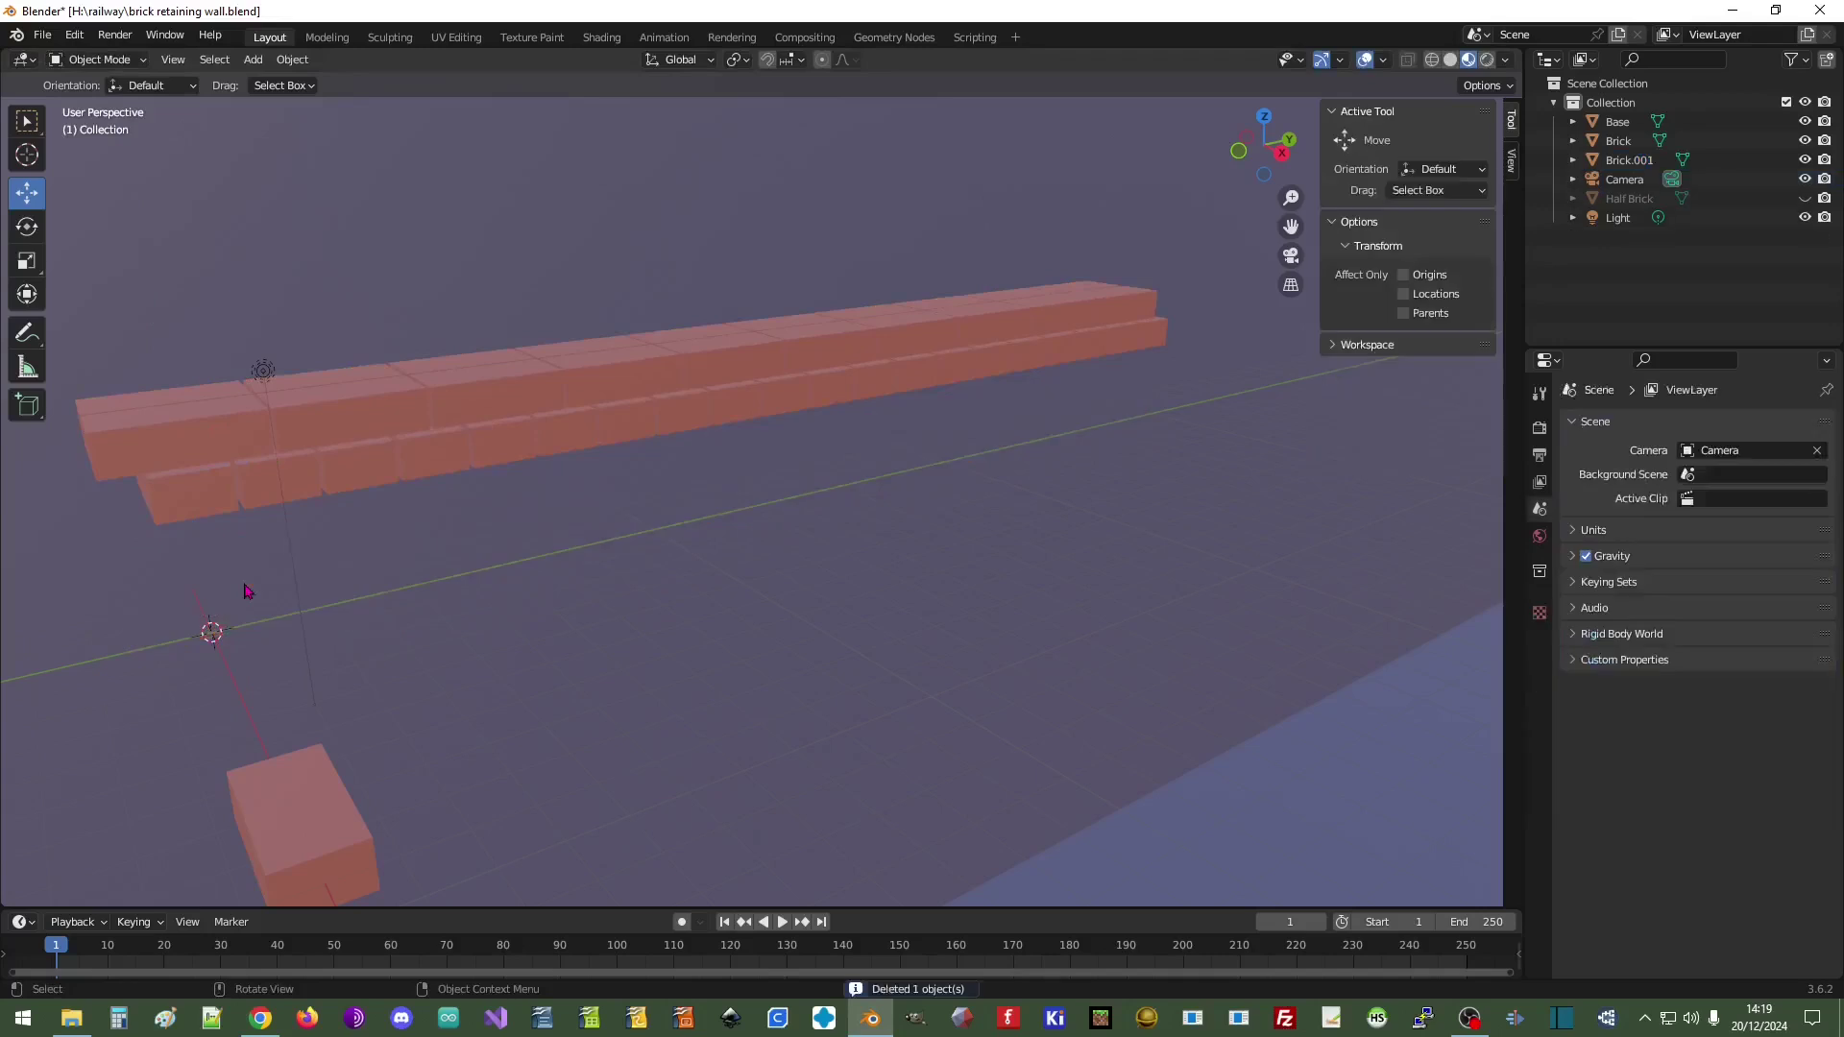
{"action": "left_click", "coordinate": [229, 435]}
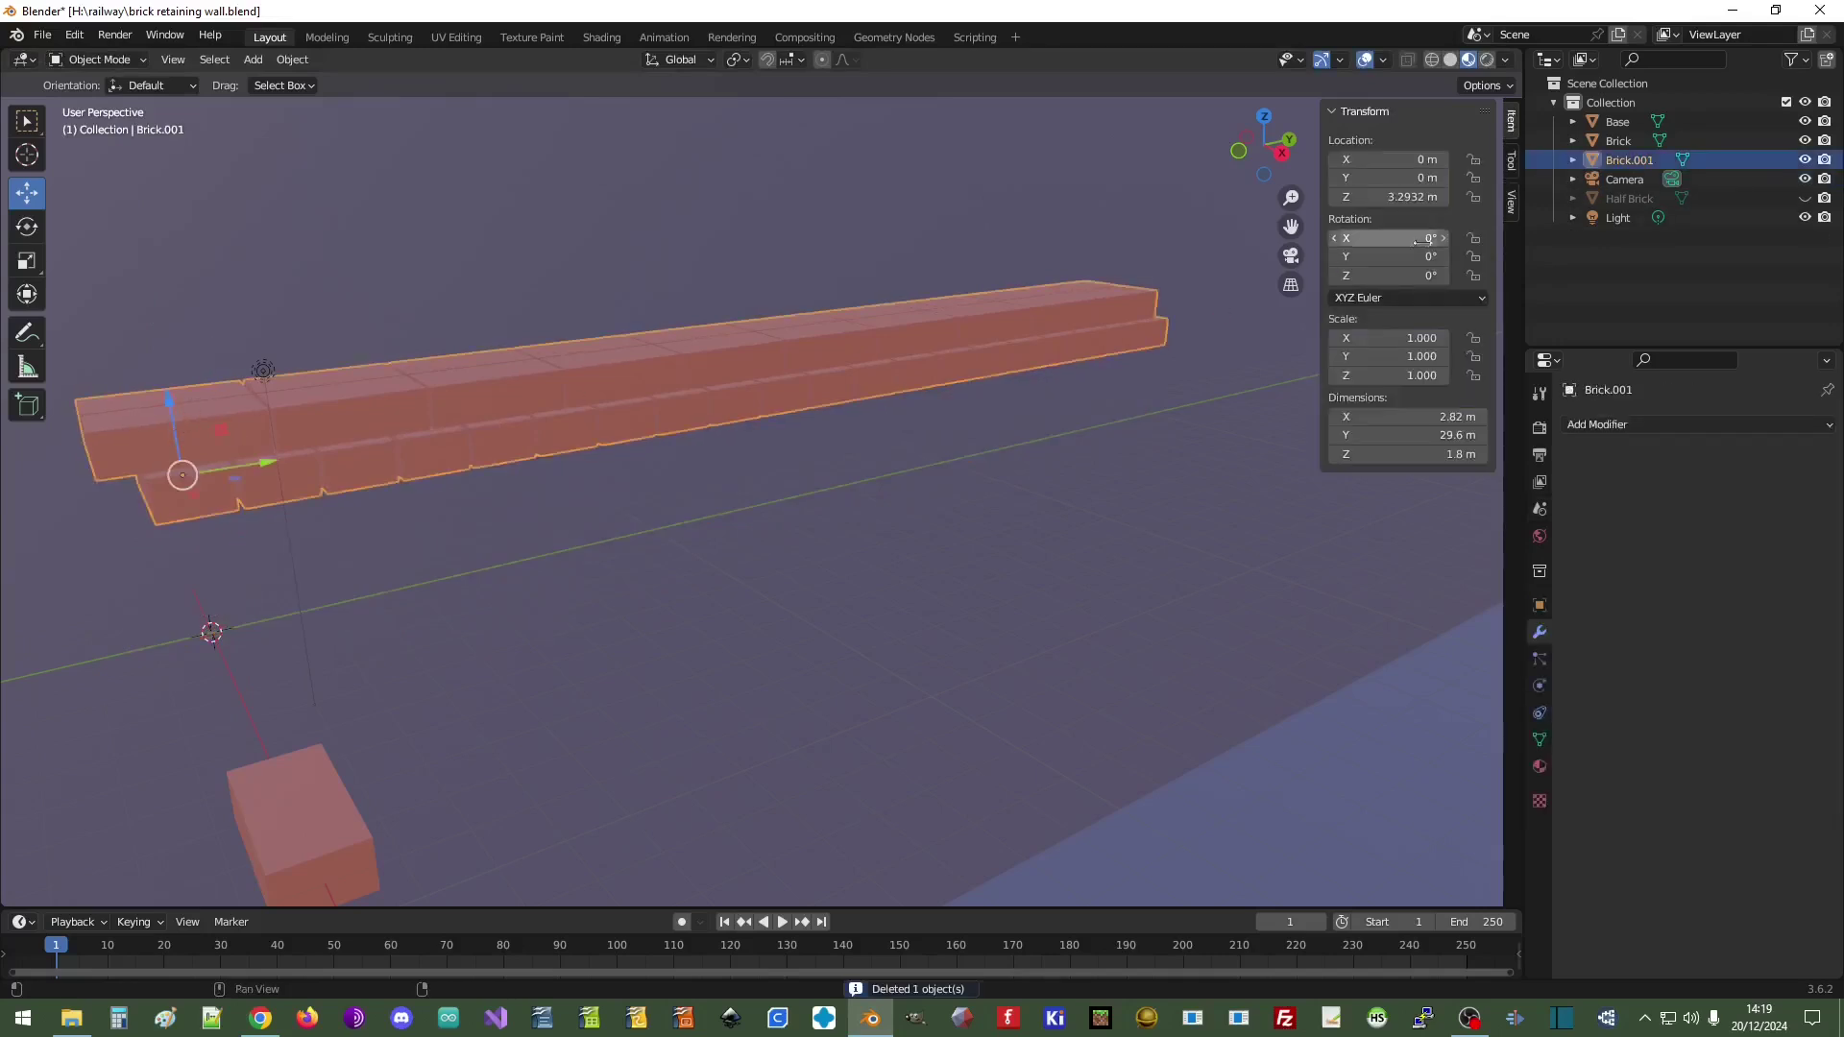
{"action": "left_click", "coordinate": [1383, 196]}
{"action": "type", "text": "0"}
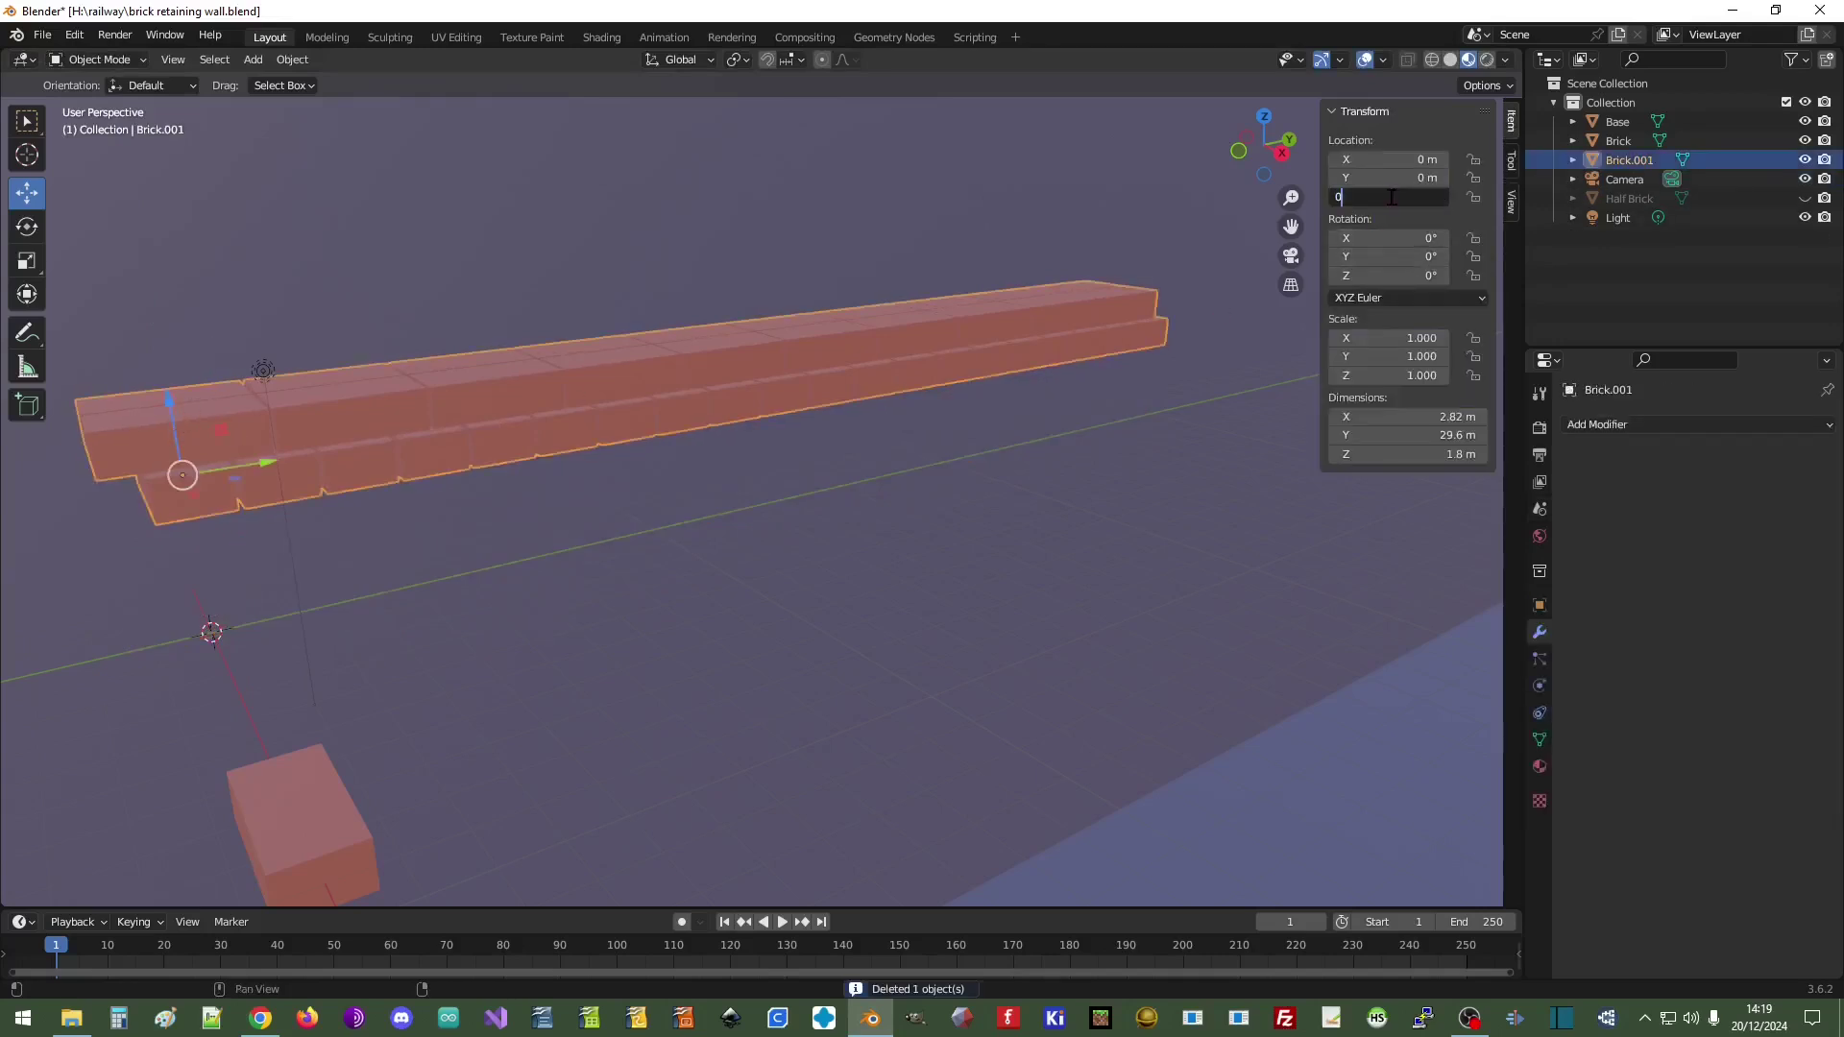
{"action": "key", "text": "Return"}
- Duplicate the joined courses and raise the copy to a Z location of about 26.8 m above the wall base
{"action": "middle_click_drag", "start_coordinate": [883, 605], "coordinate": [891, 547]}
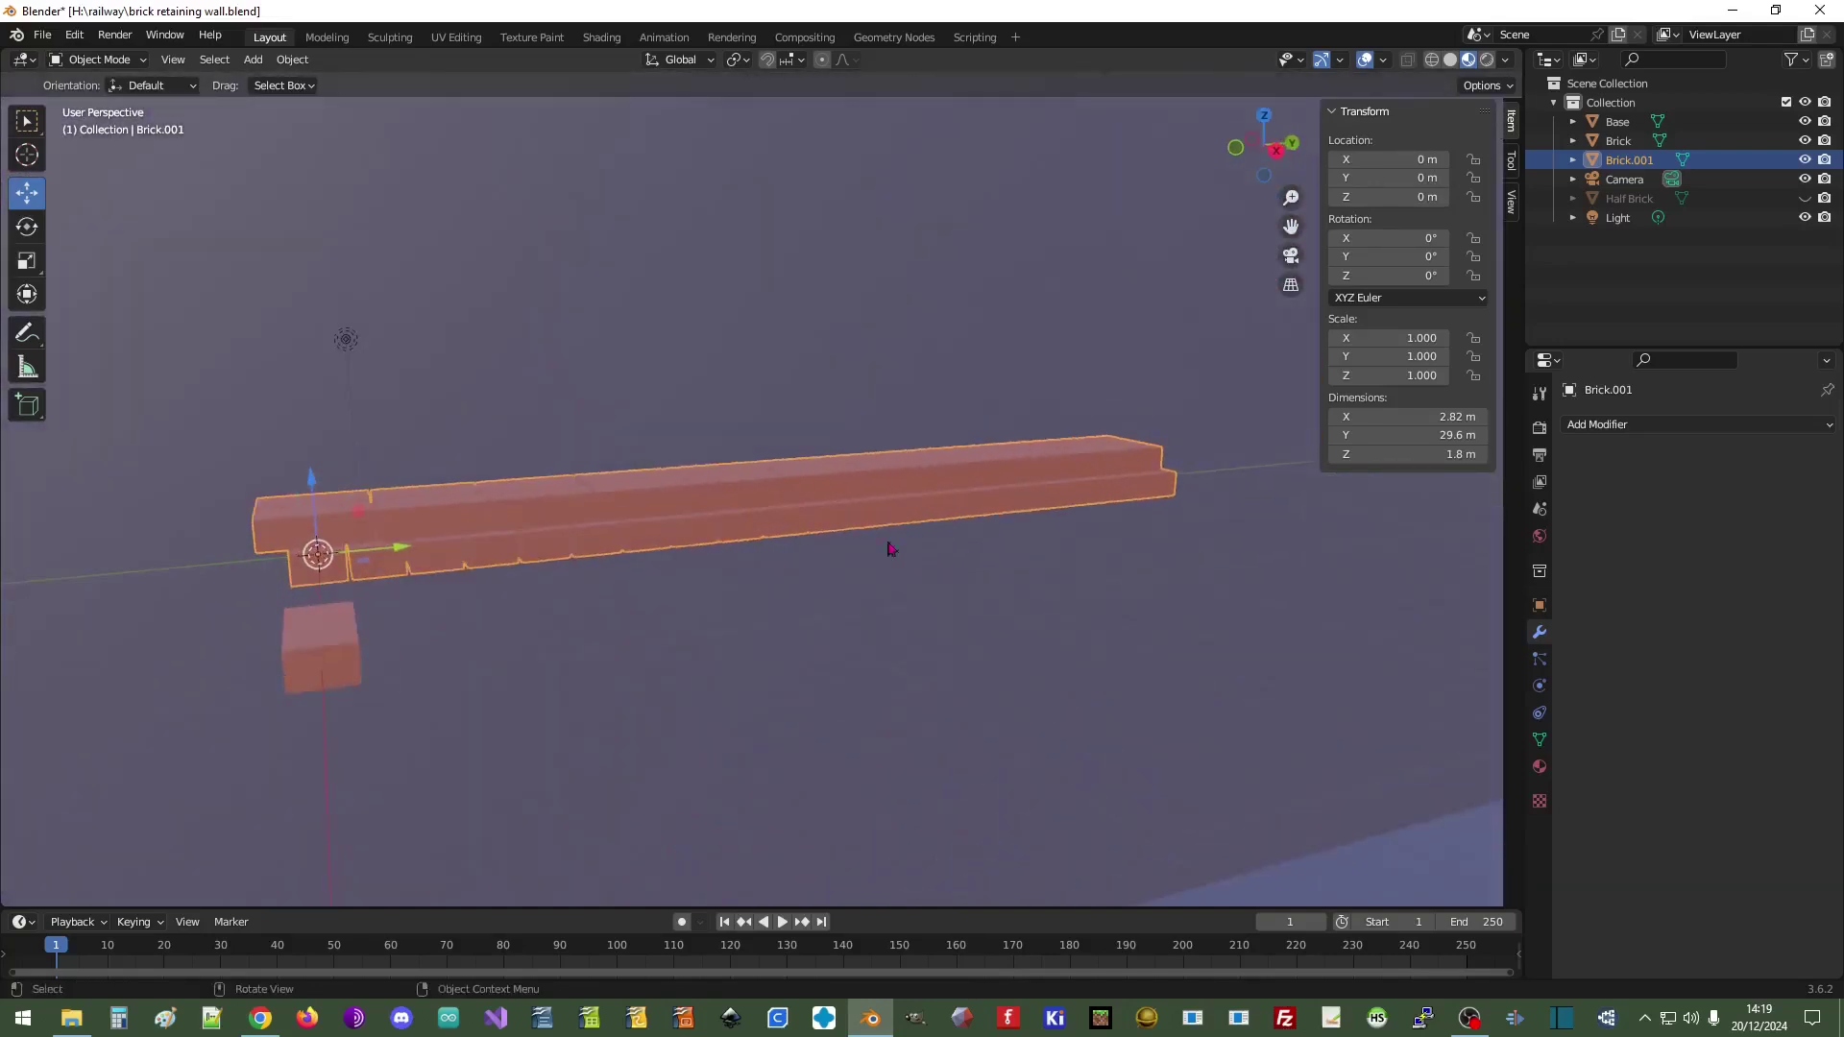
{"action": "scroll", "coordinate": [694, 555], "scroll_direction": "down", "scroll_amount": 3}
{"action": "scroll", "coordinate": [691, 555], "scroll_direction": "up", "scroll_amount": 2}
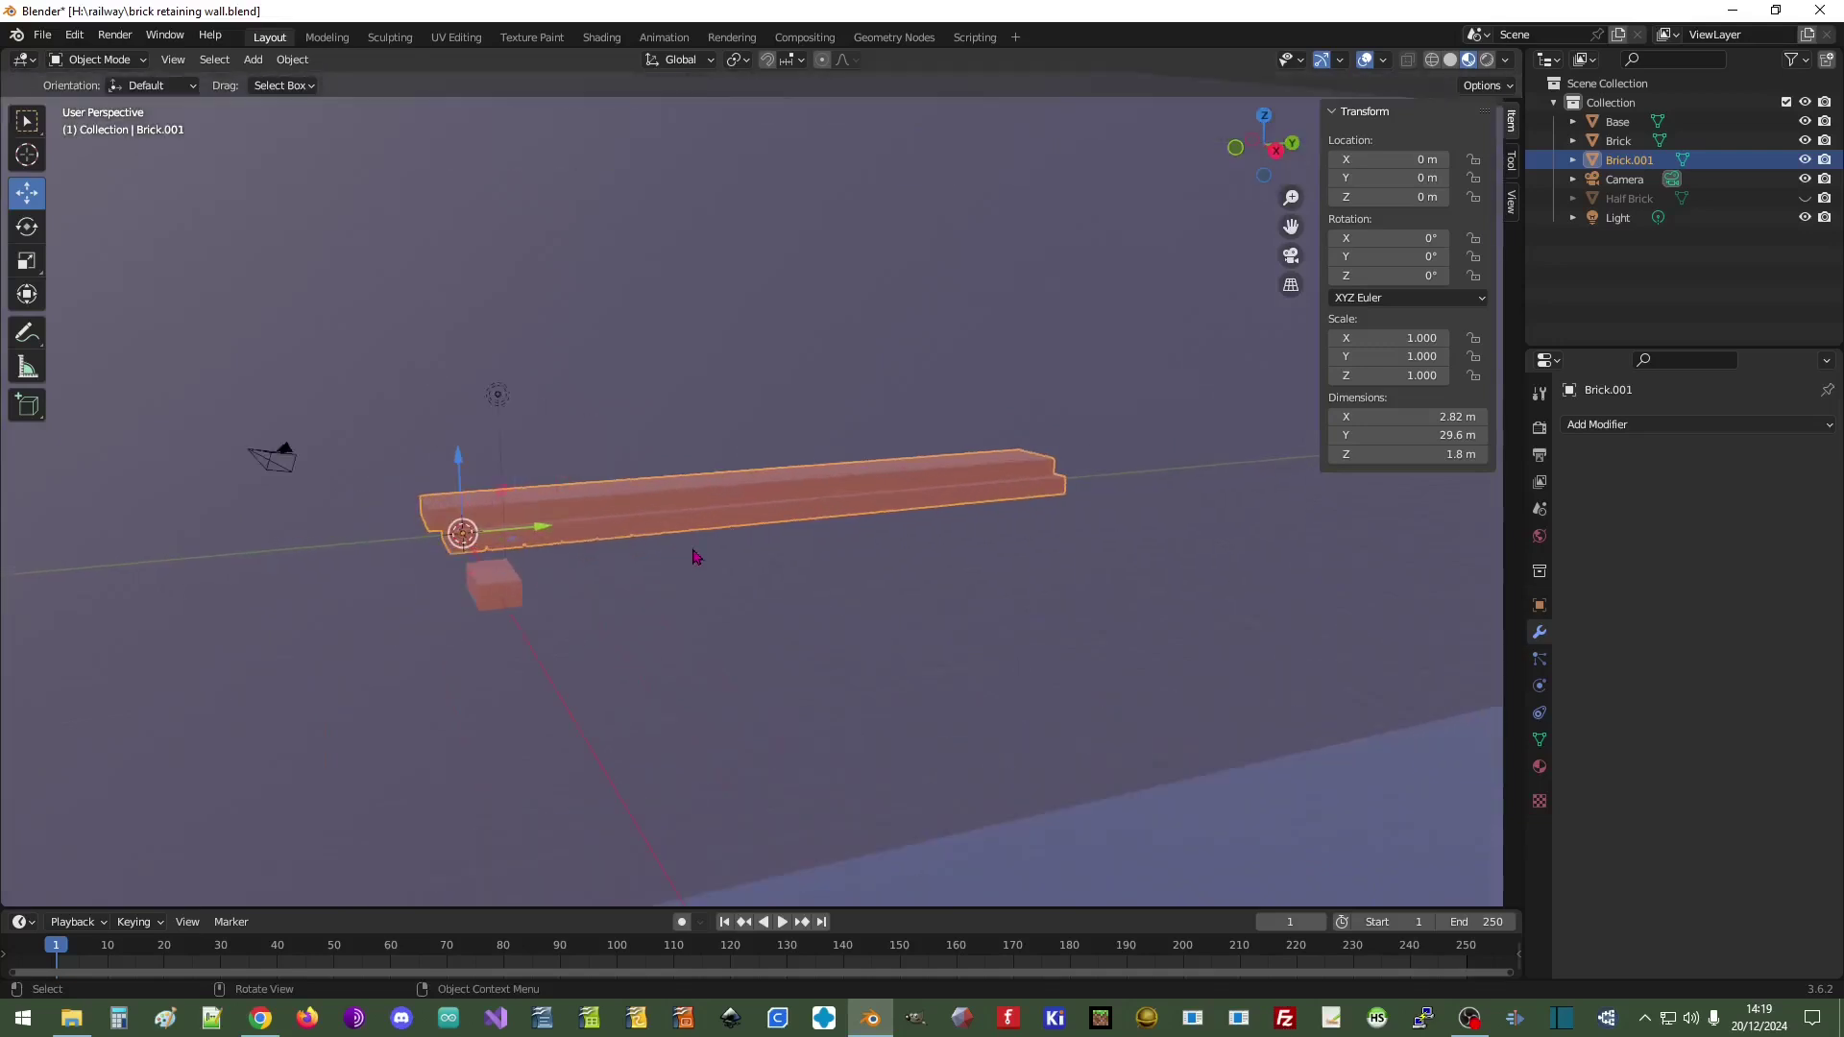
{"action": "right_click", "coordinate": [644, 523]}
{"action": "left_click", "coordinate": [635, 516]}
{"action": "right_click", "coordinate": [618, 544]}
{"action": "scroll", "coordinate": [620, 547], "scroll_direction": "down", "scroll_amount": 4}
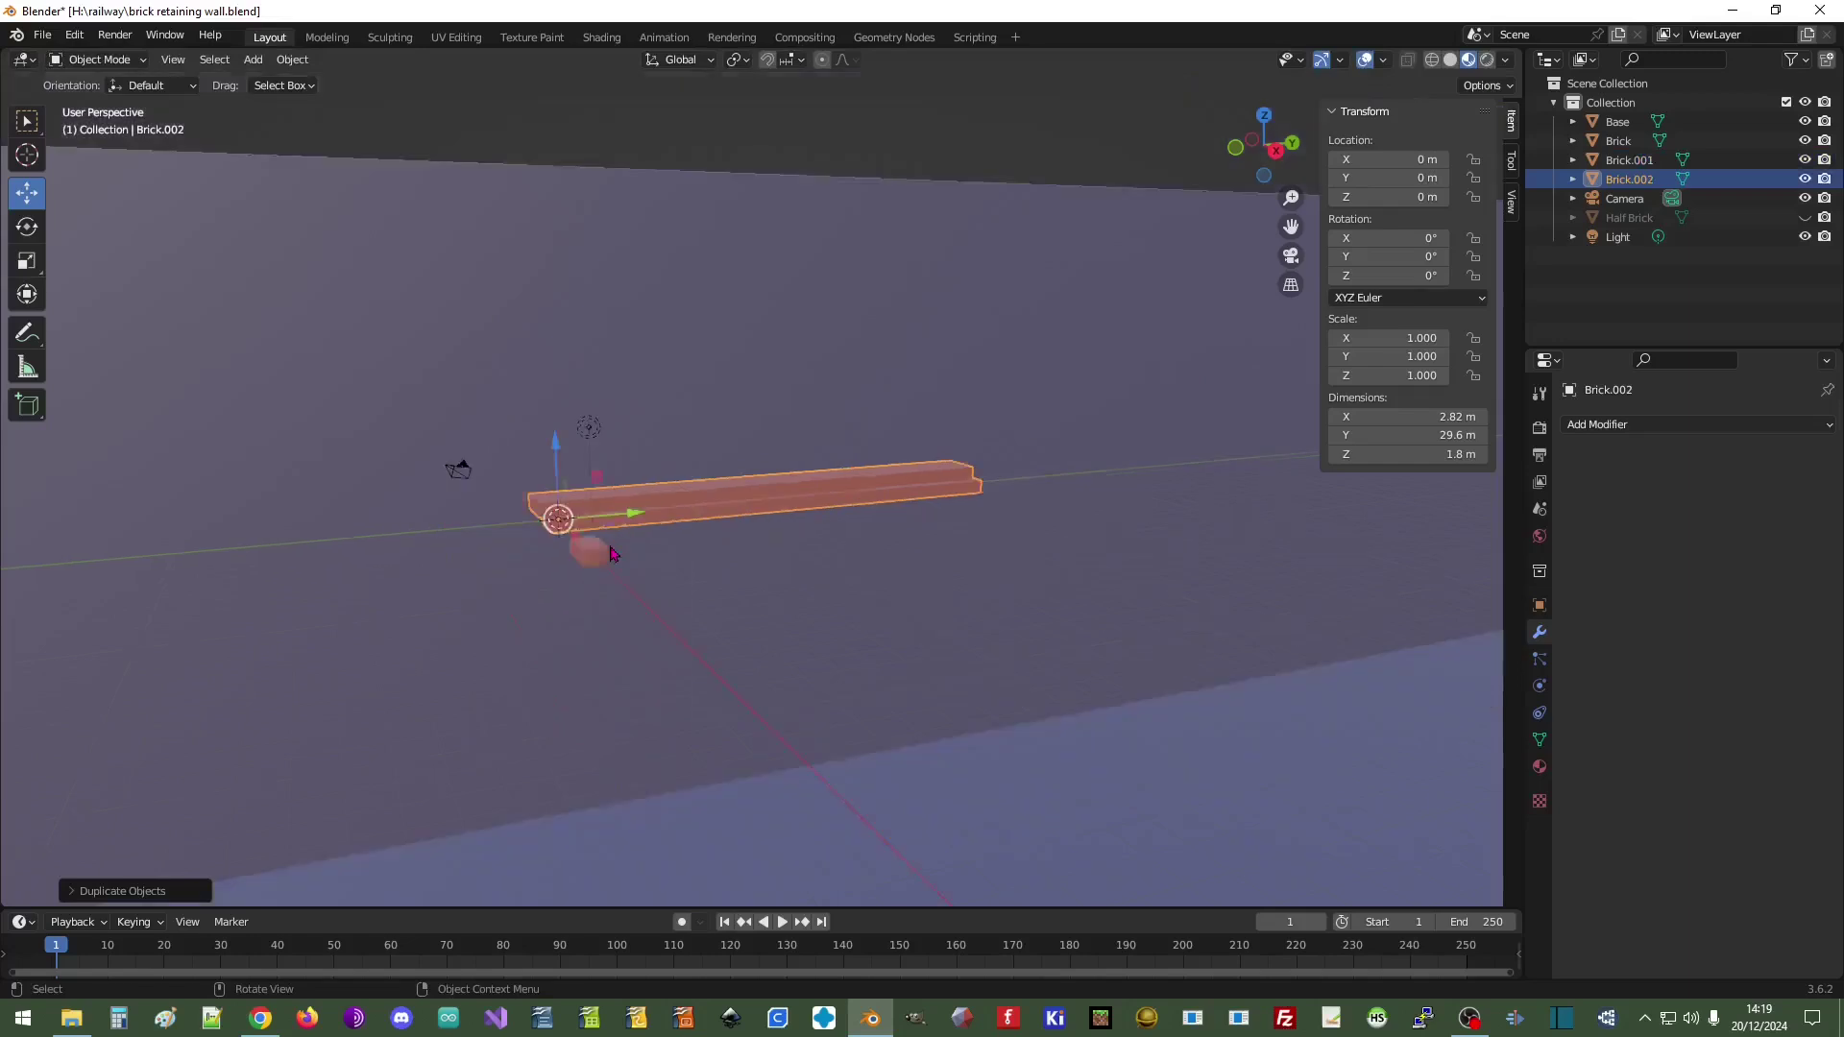
{"action": "left_click_drag", "start_coordinate": [645, 438], "coordinate": [642, 178]}
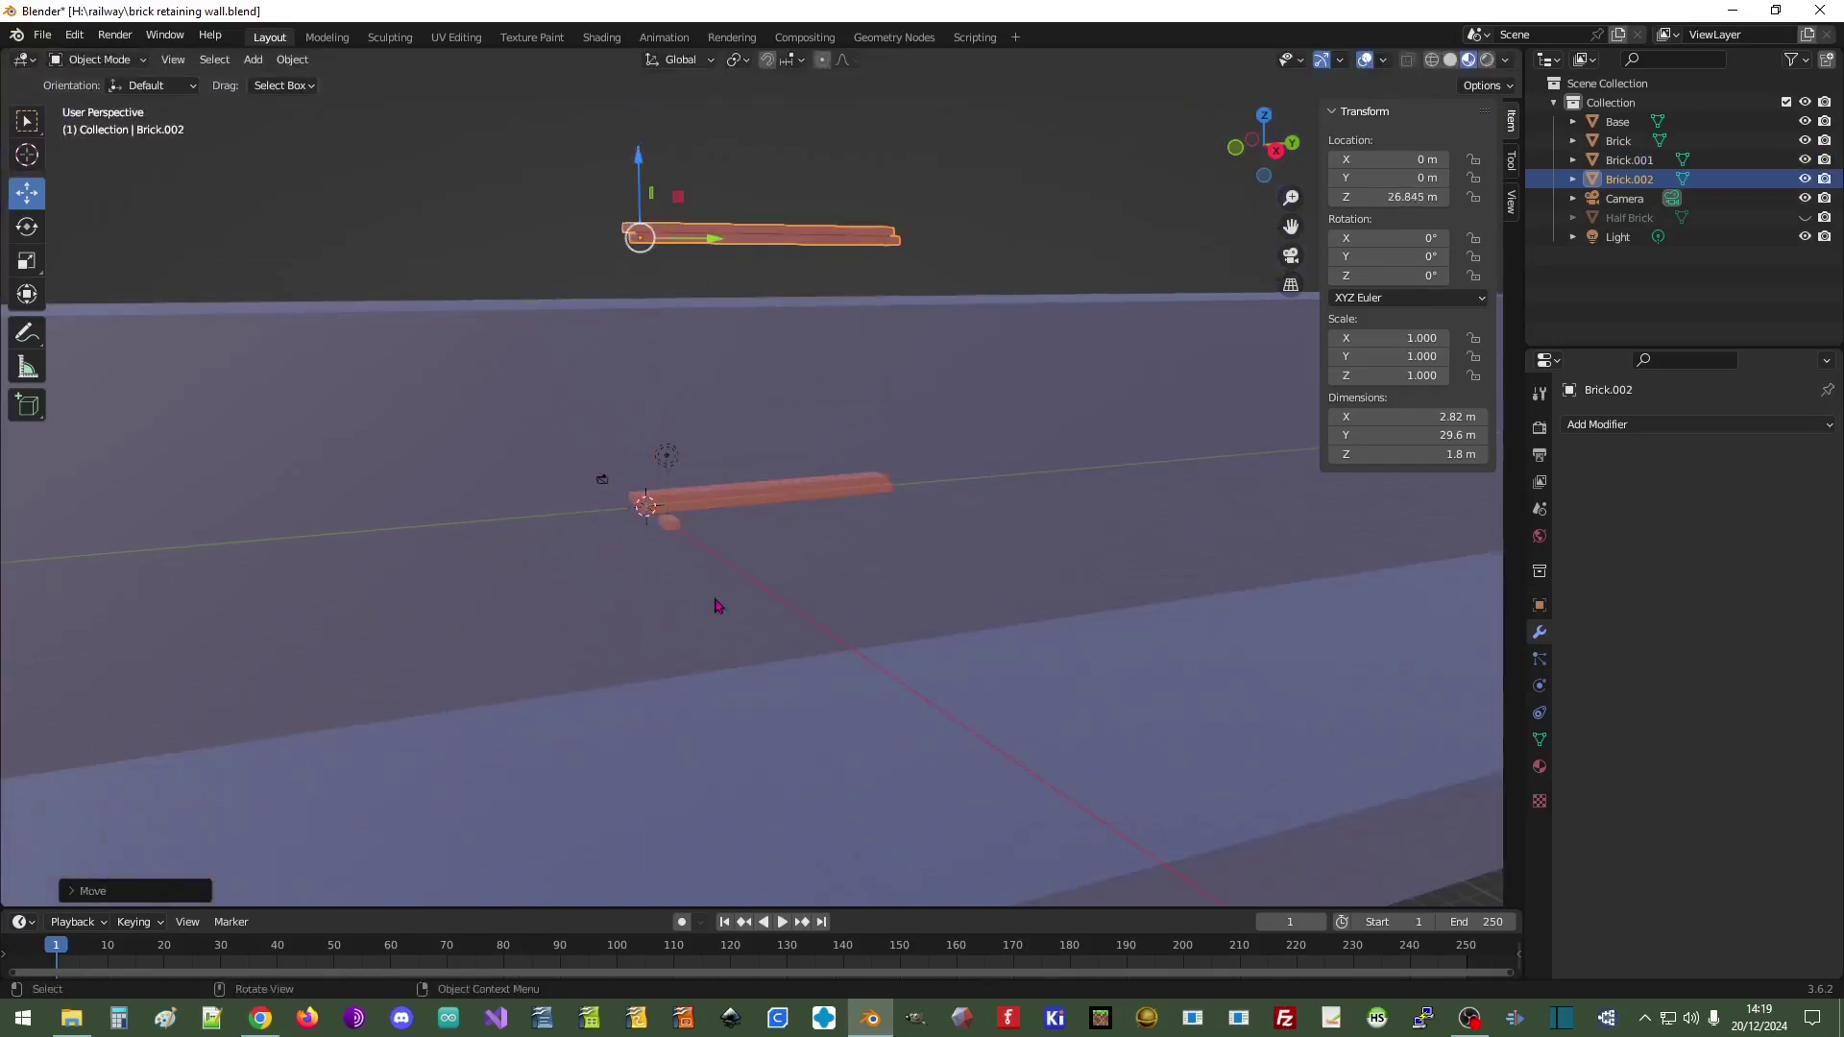
- In front view, lower the original joined courses onto the base's lower ledge, at a Z location of about -19.59 m
{"action": "scroll", "coordinate": [715, 606], "scroll_direction": "up", "scroll_amount": 4}
{"action": "left_click", "coordinate": [458, 560]}
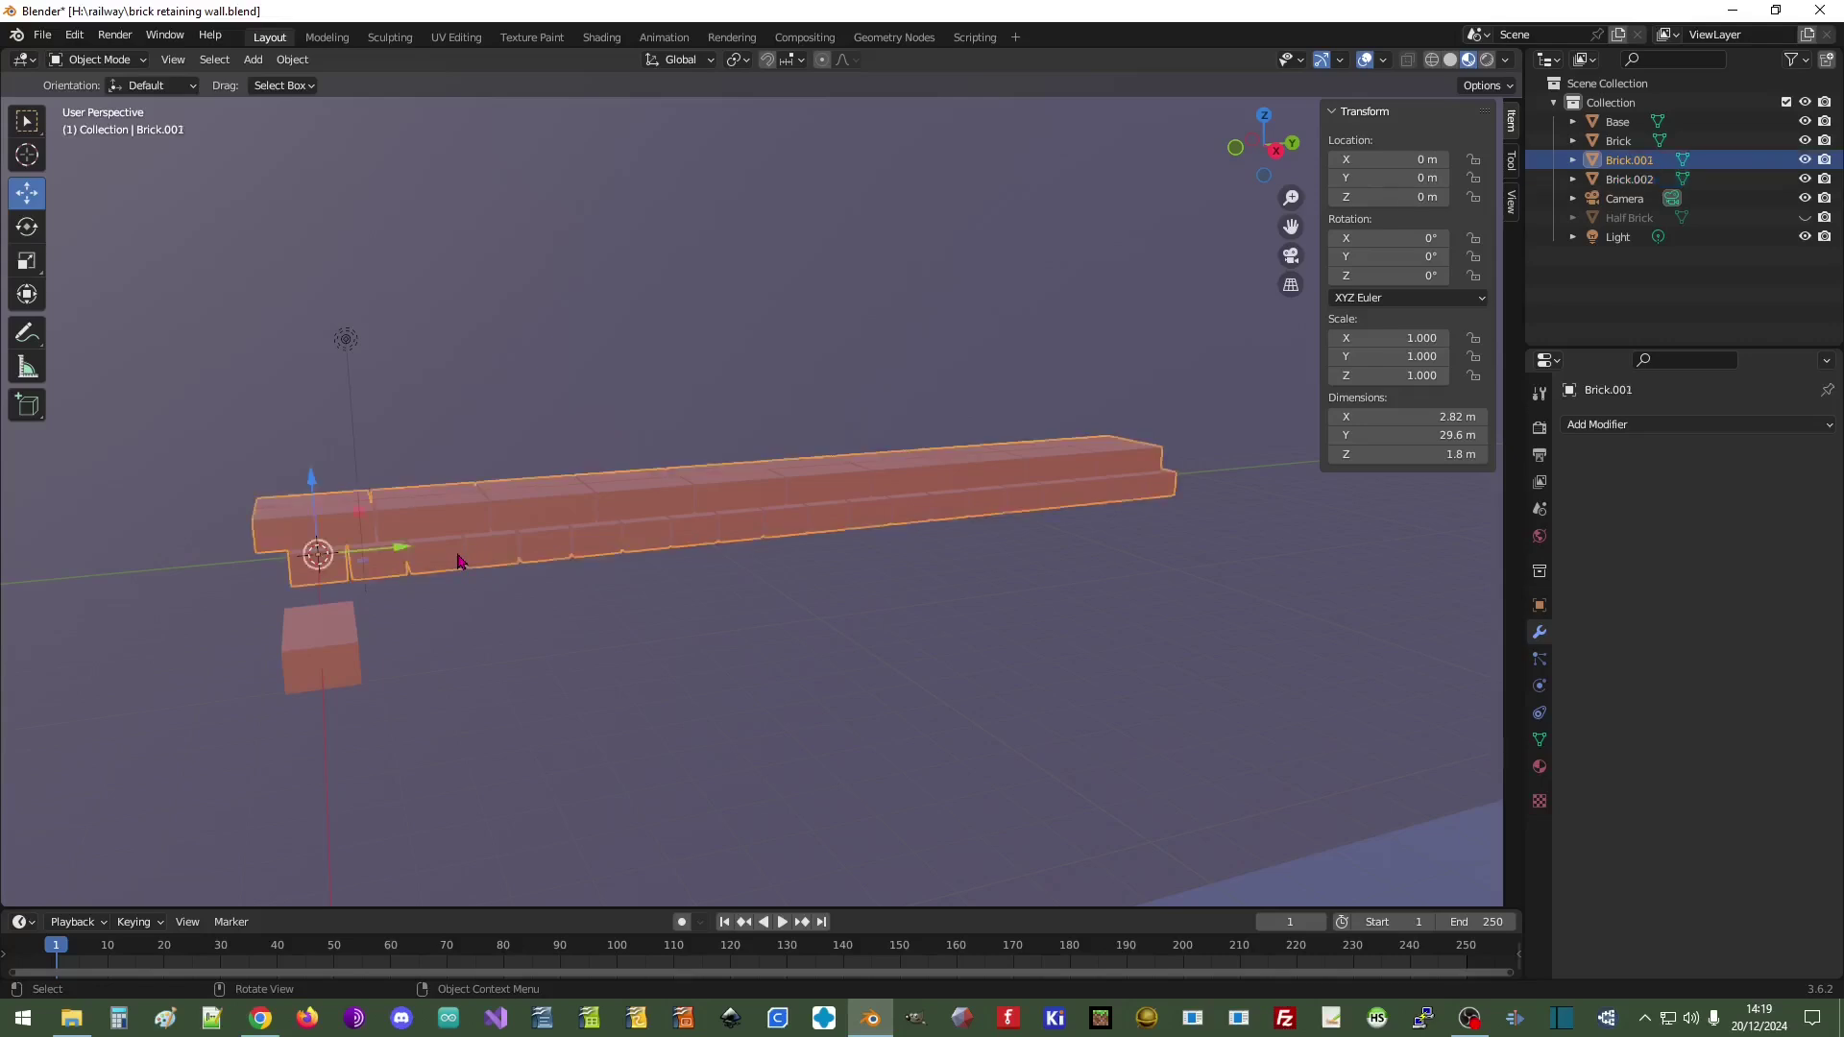
{"action": "scroll", "coordinate": [956, 547], "scroll_direction": "down", "scroll_amount": 6}
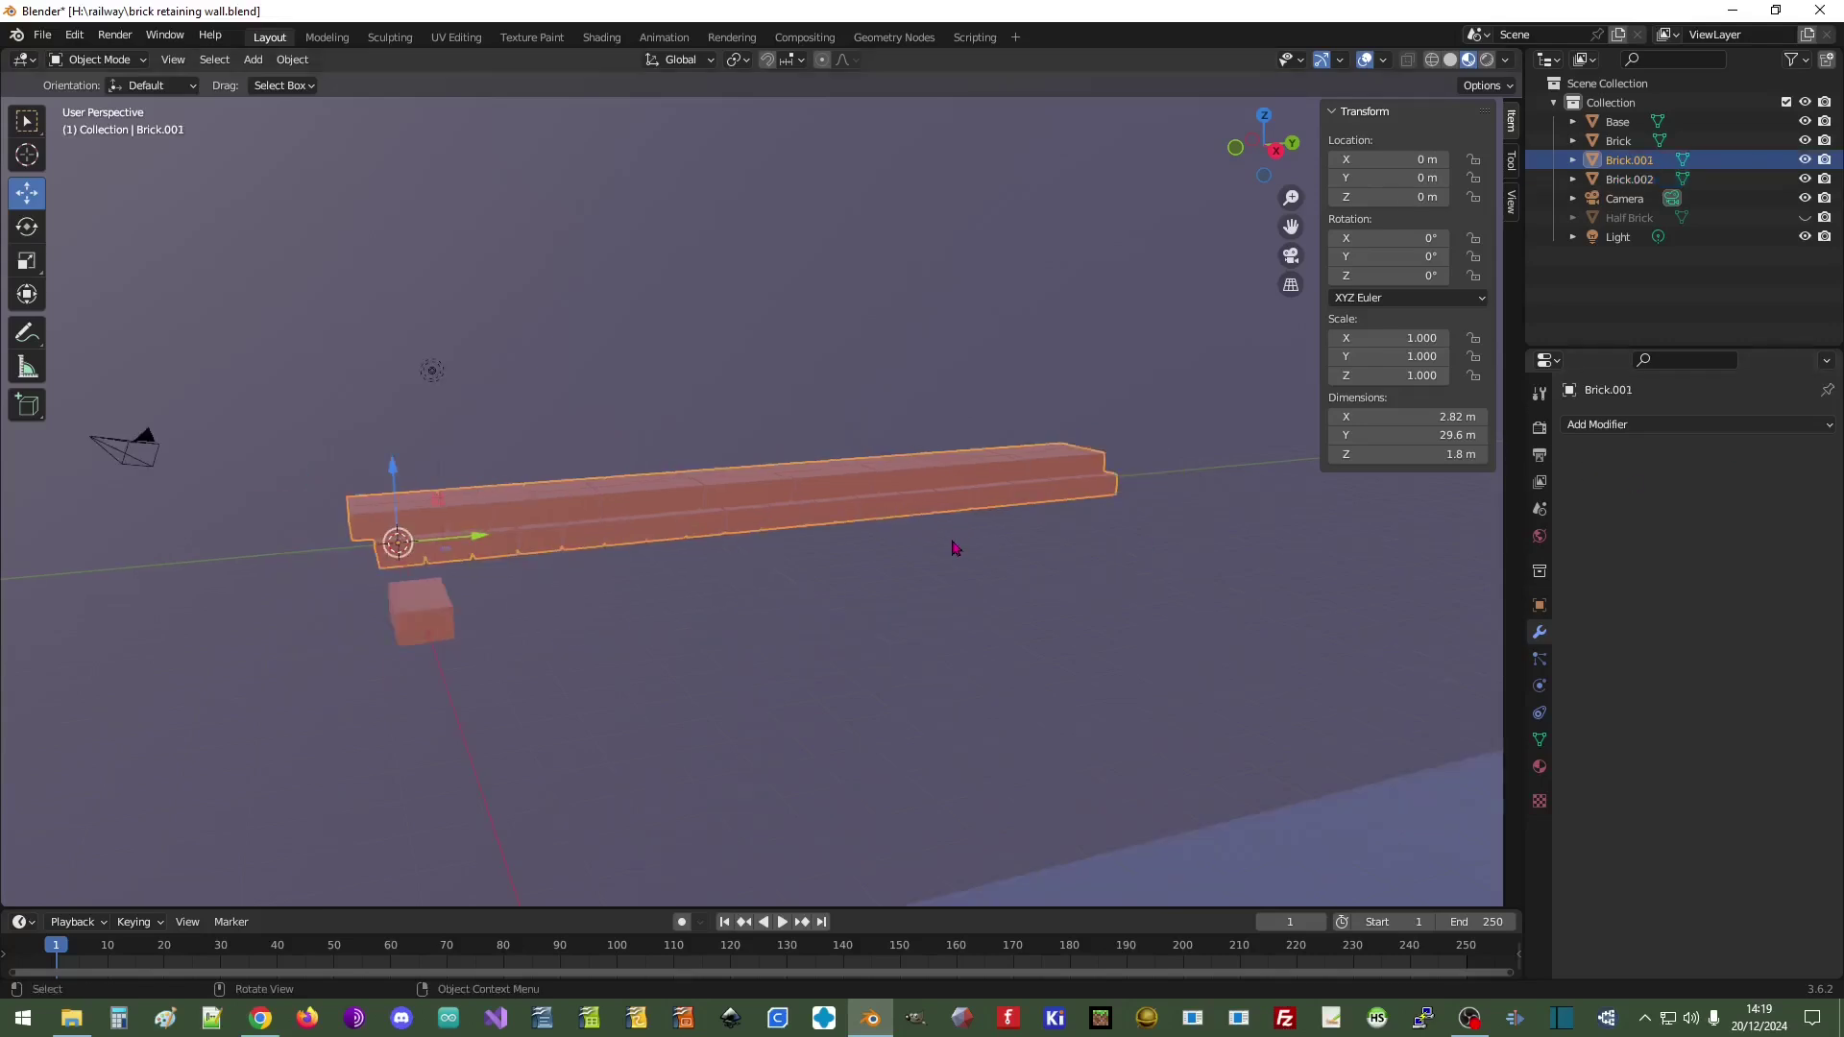
{"action": "left_click_drag", "start_coordinate": [1262, 146], "coordinate": [1268, 155]}
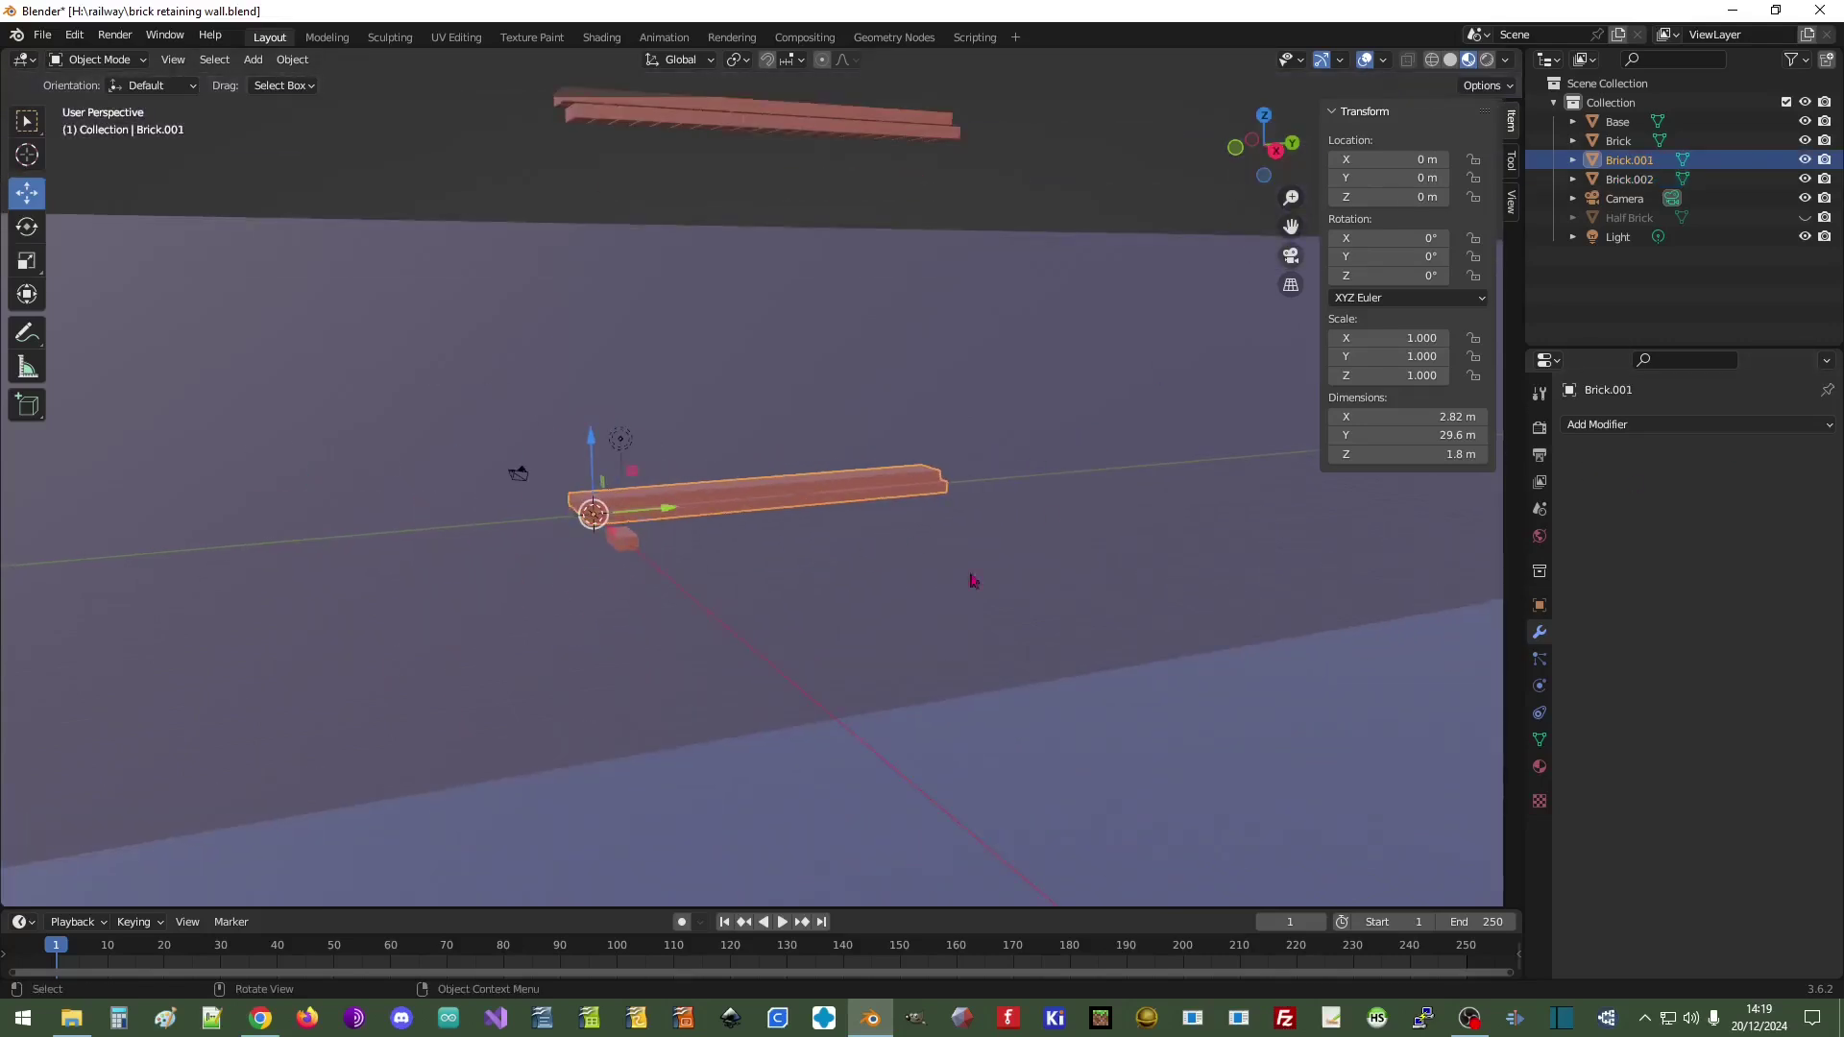
{"action": "left_click", "coordinate": [1235, 147]}
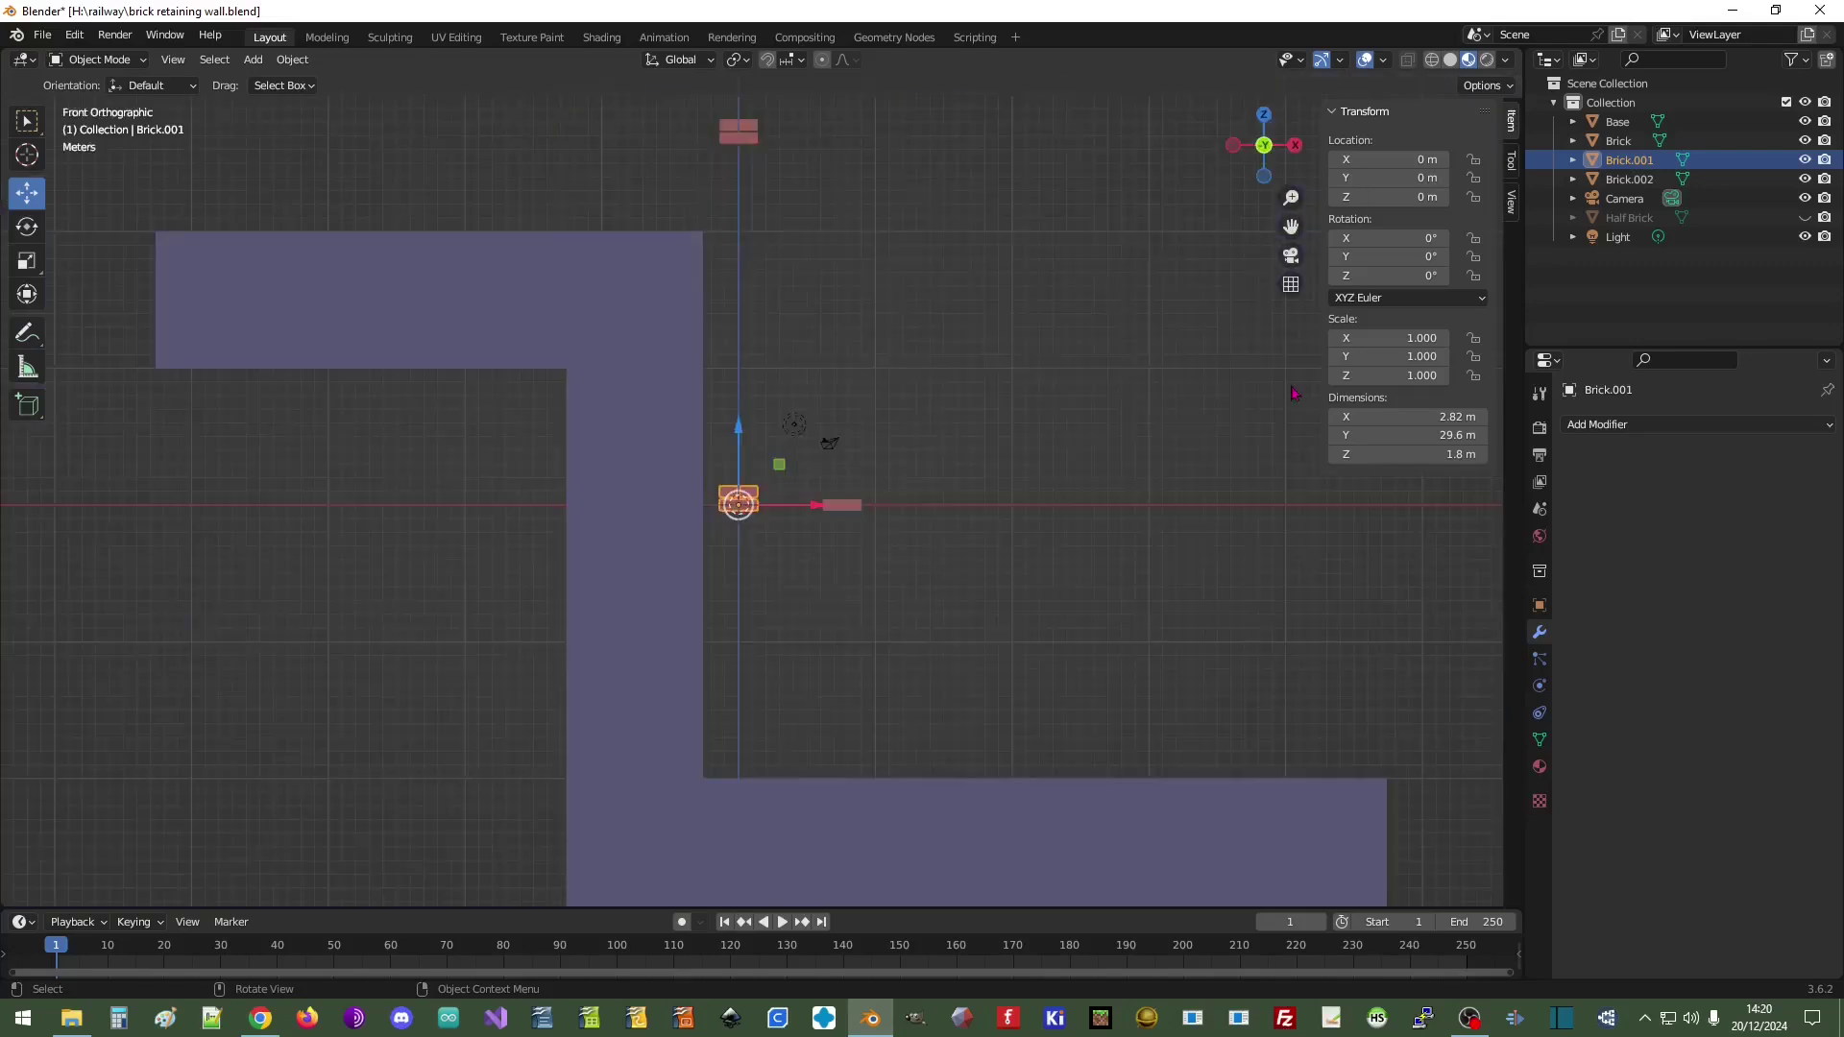
{"action": "left_click_drag", "start_coordinate": [739, 431], "coordinate": [736, 696]}
- Add an Array modifier to the lowered courses without relative offset, using a constant offset of 0 m in X and 1.9 m in Z
{"action": "left_click", "coordinate": [1677, 433]}
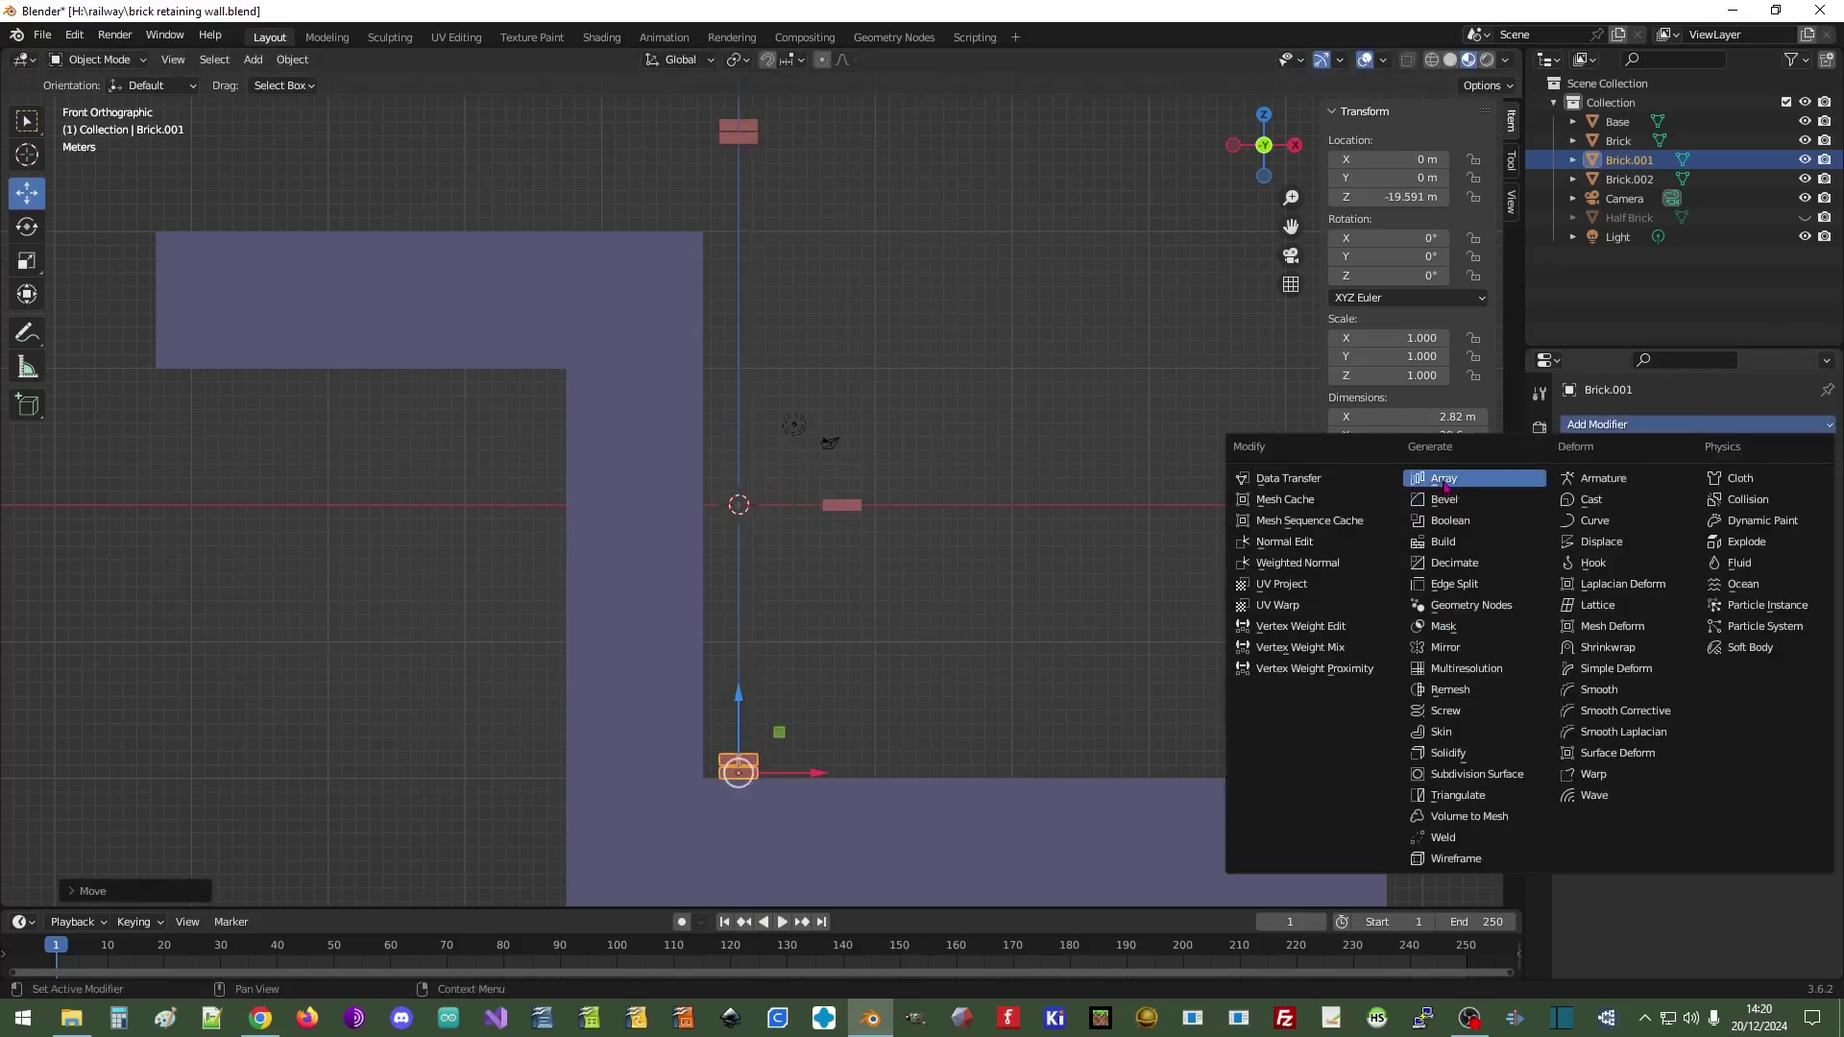
{"action": "left_click", "coordinate": [1419, 475]}
{"action": "left_click", "coordinate": [1599, 540]}
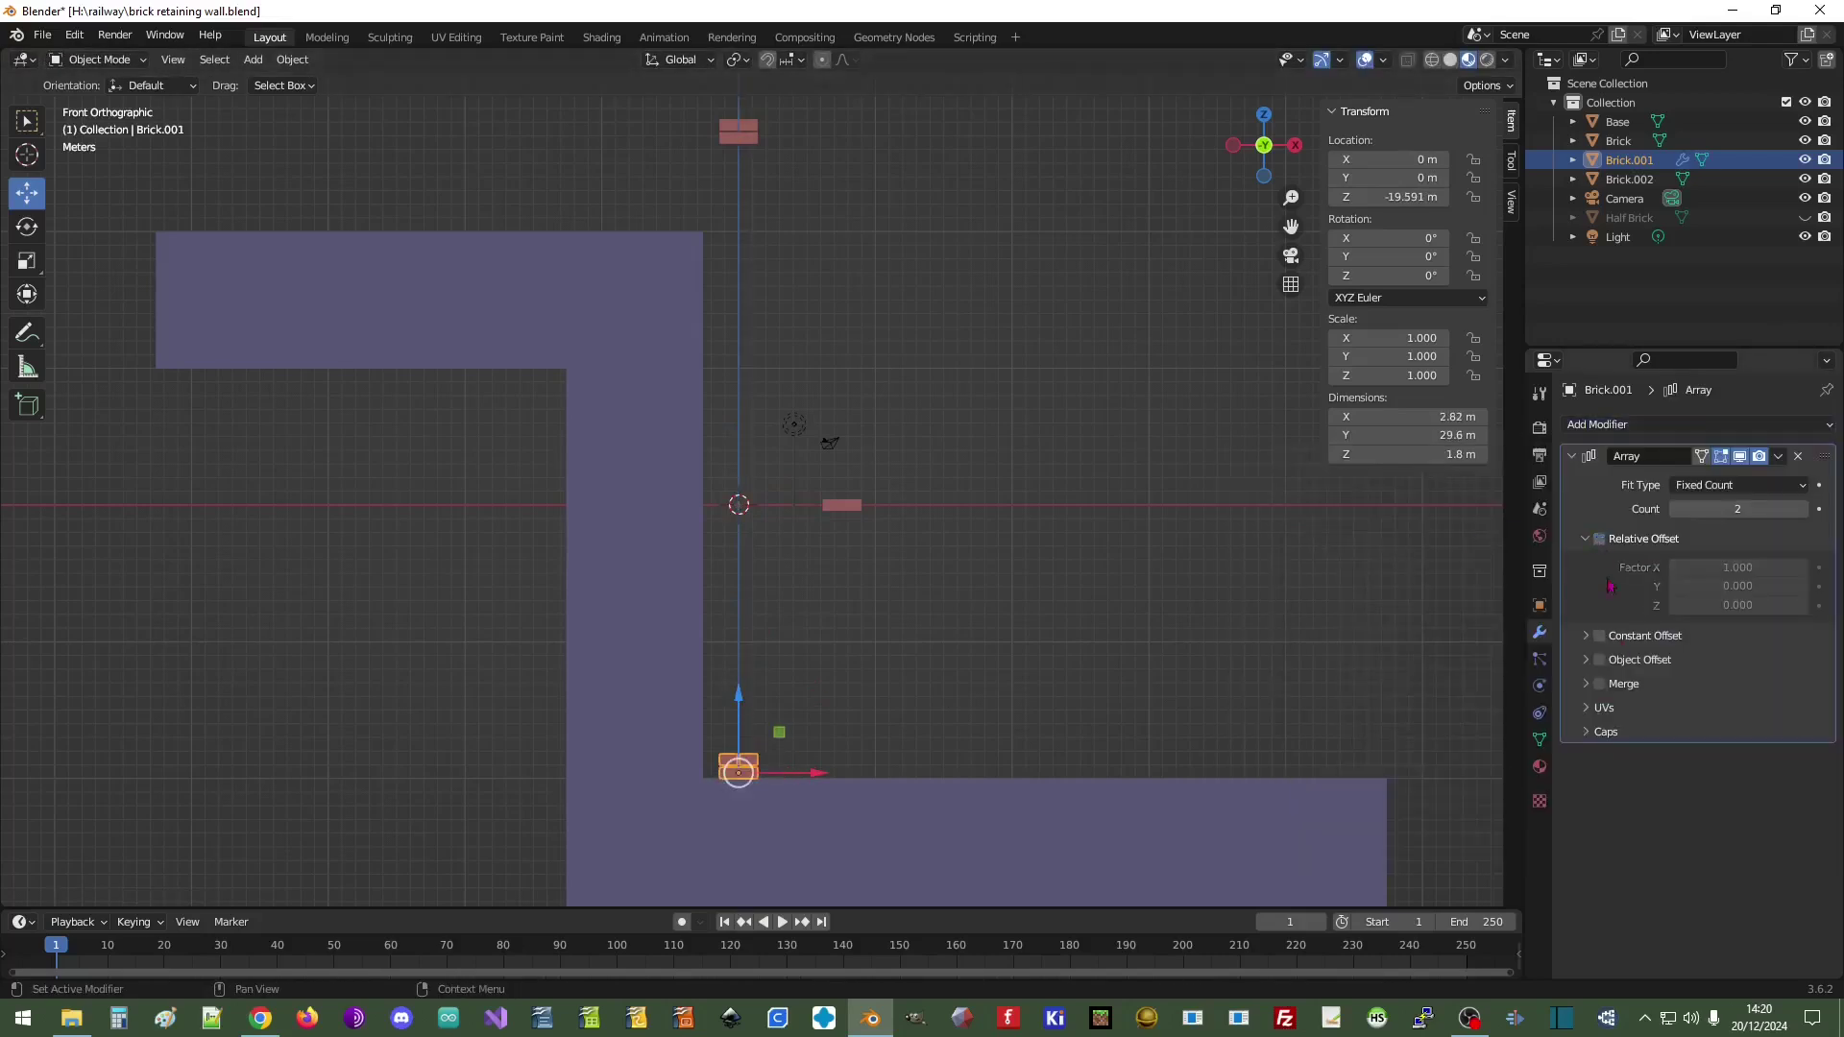
{"action": "left_click", "coordinate": [1599, 637]}
{"action": "left_click", "coordinate": [1586, 636]}
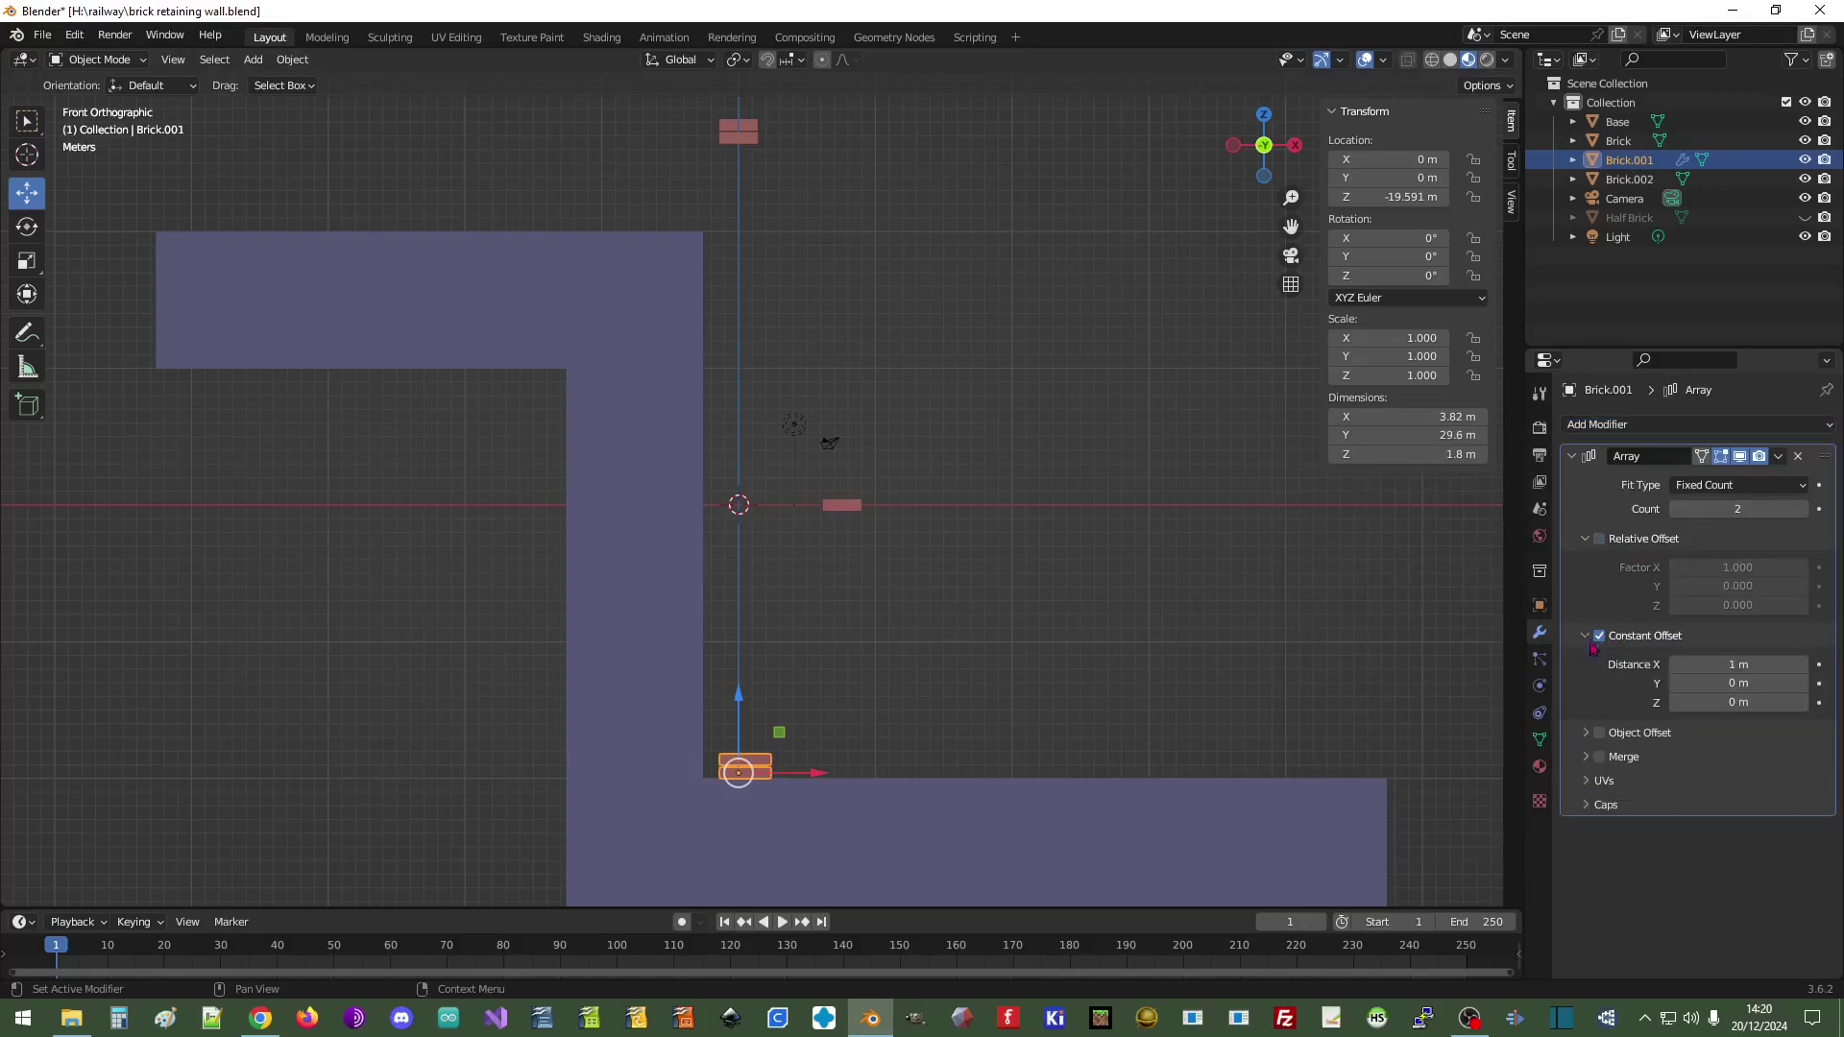
{"action": "left_click", "coordinate": [1750, 663]}
{"action": "type", "text": "0"}
{"action": "key", "text": "Return"}
{"action": "left_click", "coordinate": [1755, 702]}
{"action": "type", "text": "1.9"}
{"action": "key", "text": "Return"}
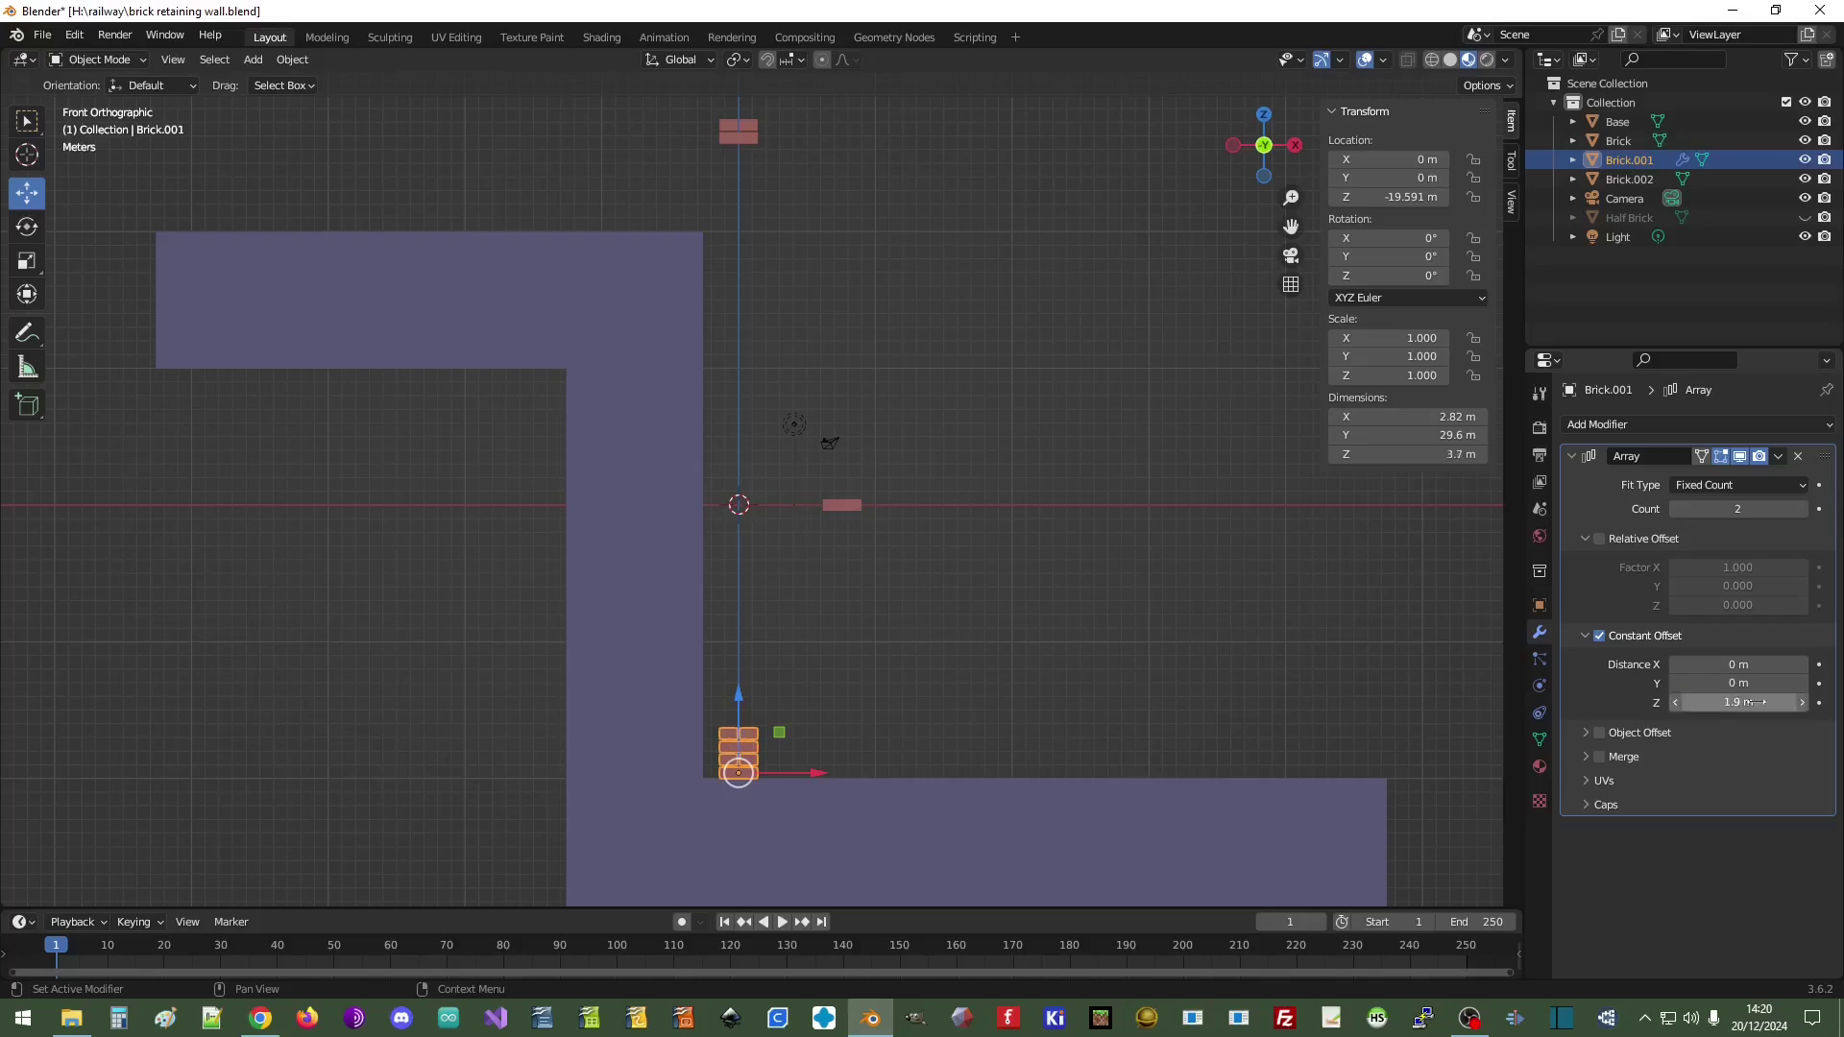
- Examine the spacing of the stacked courses and their position against the base in front view
{"action": "scroll", "coordinate": [857, 680], "scroll_direction": "up", "scroll_amount": 8}
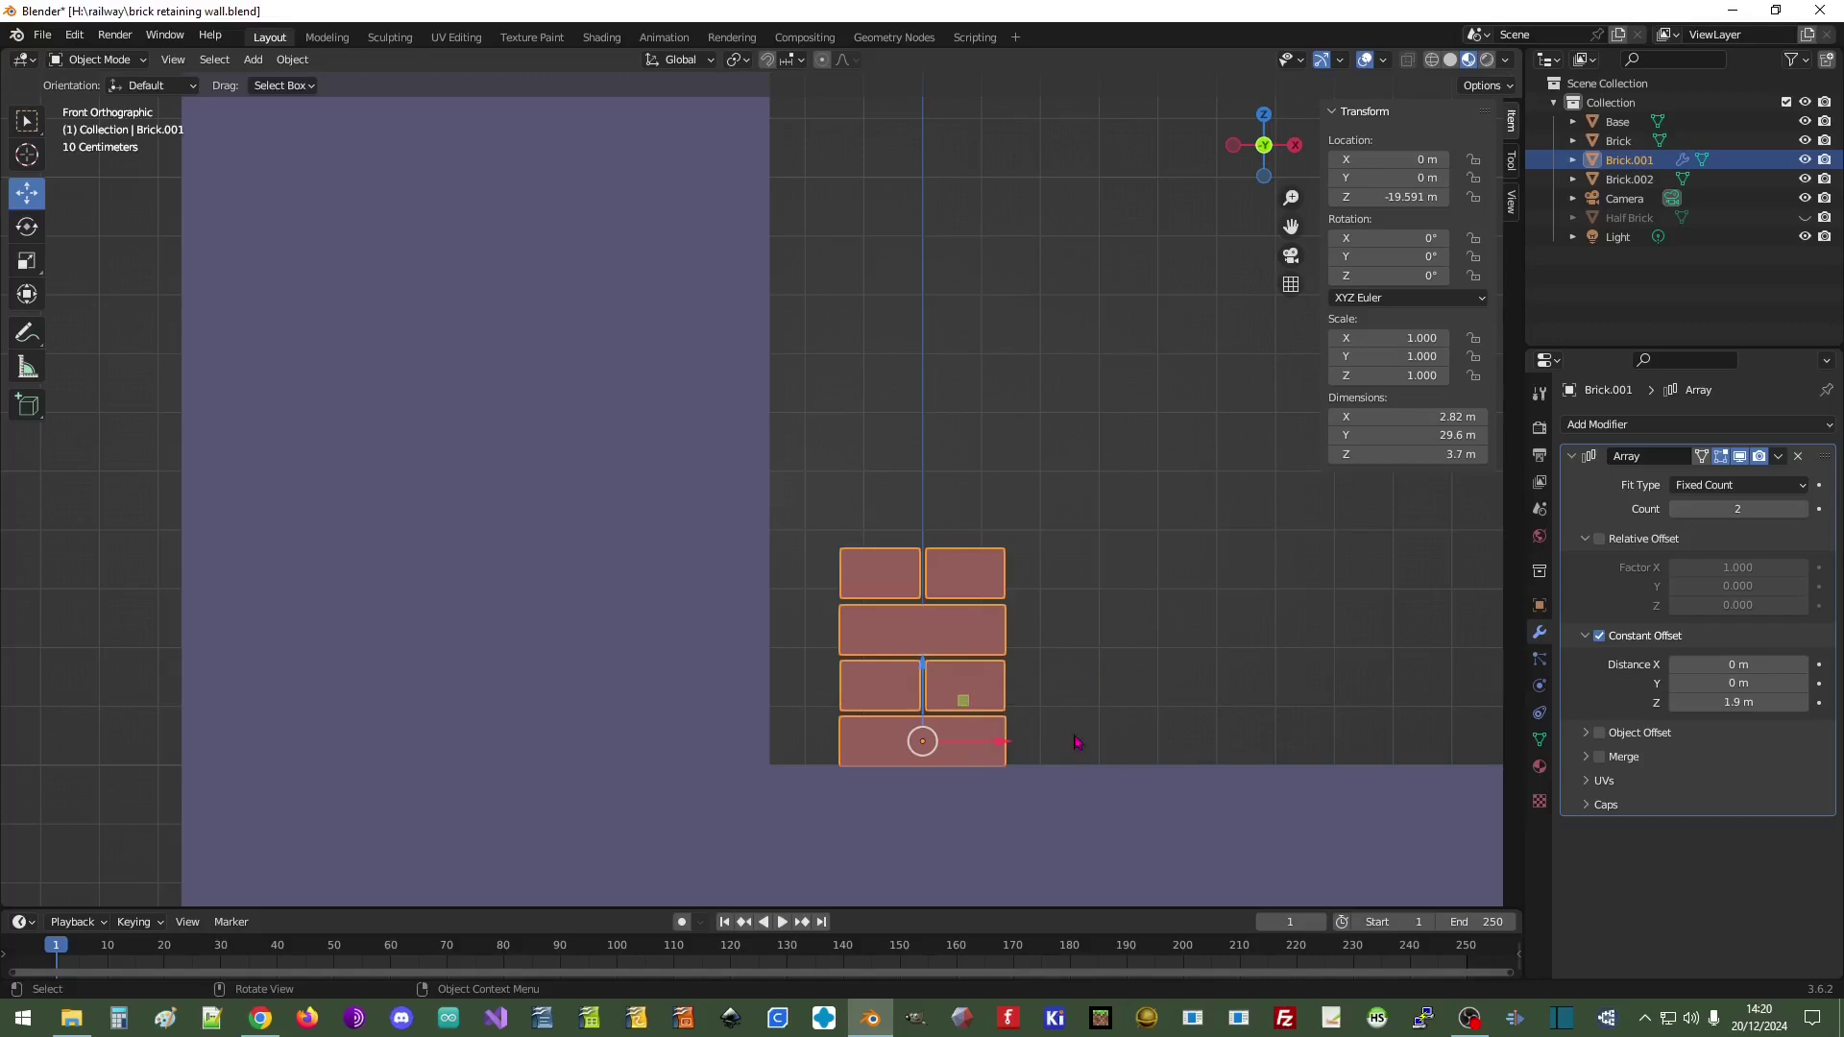
{"action": "scroll", "coordinate": [1187, 600], "scroll_direction": "down", "scroll_amount": 8}
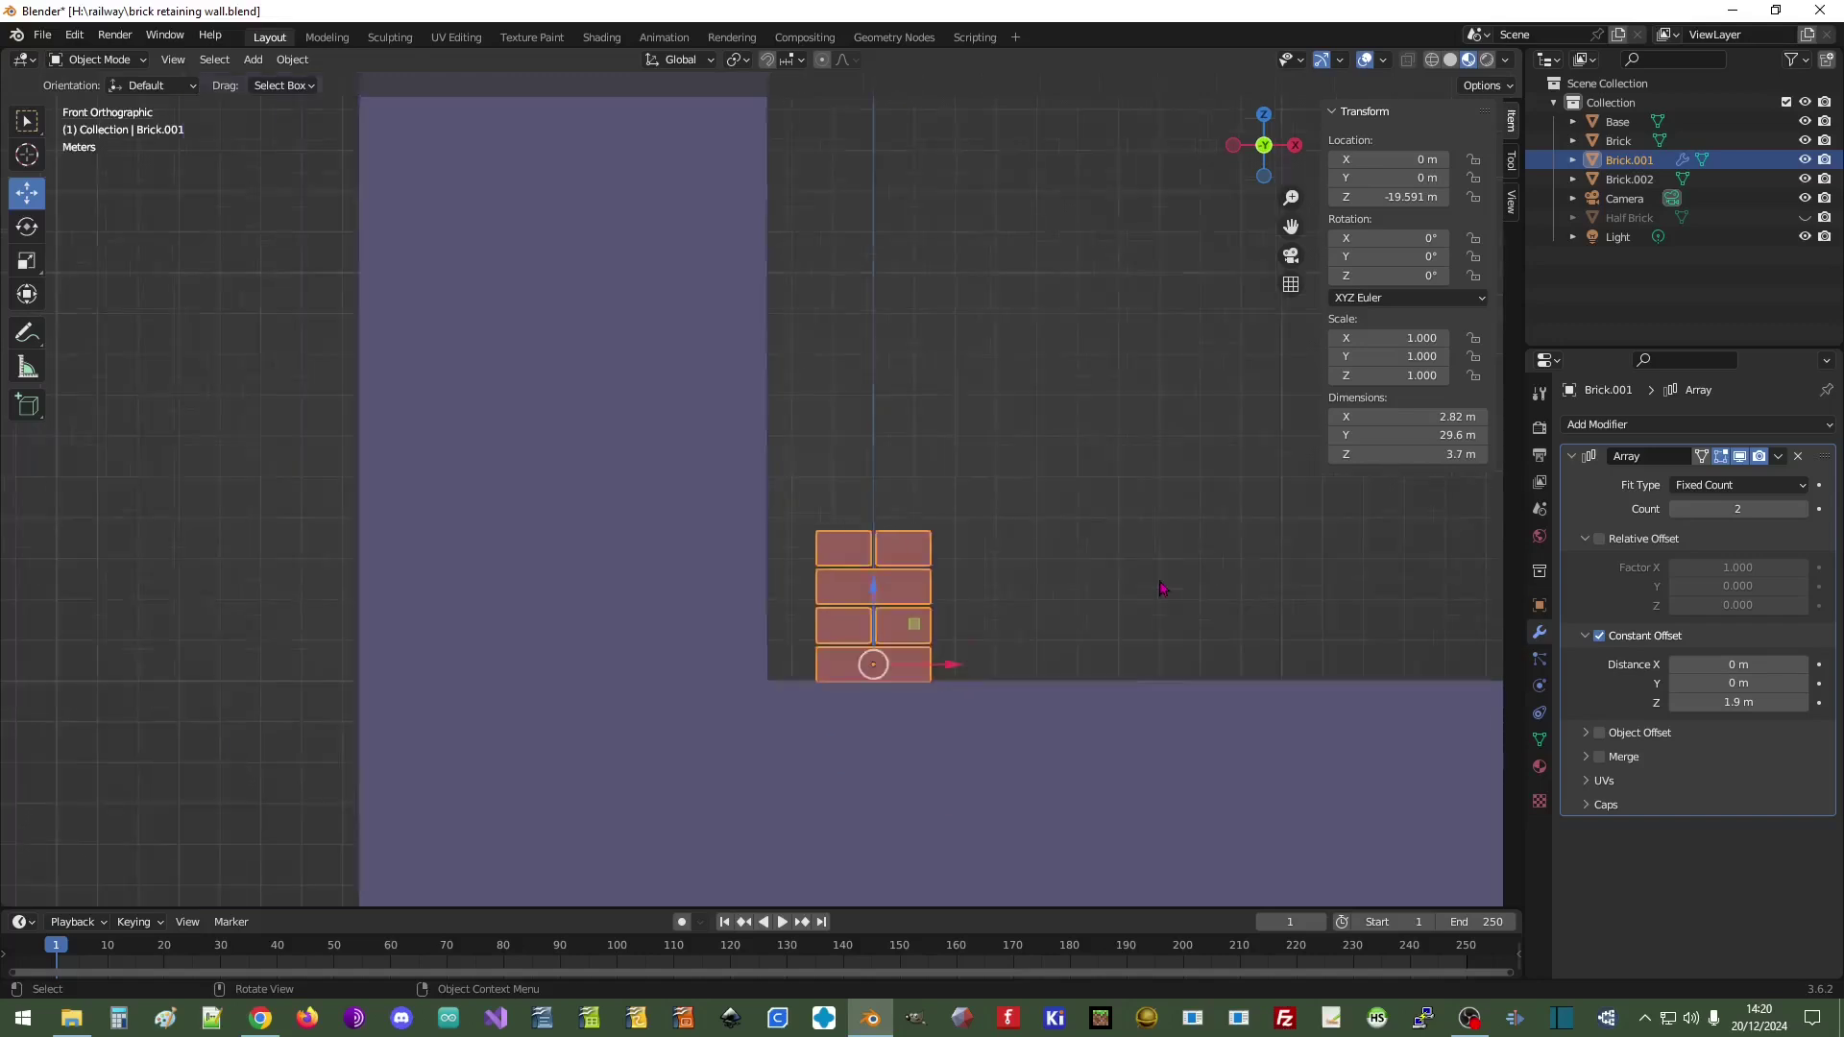
{"action": "middle_click_drag", "start_coordinate": [1088, 368], "coordinate": [1081, 360]}
{"action": "left_click", "coordinate": [1263, 170]}
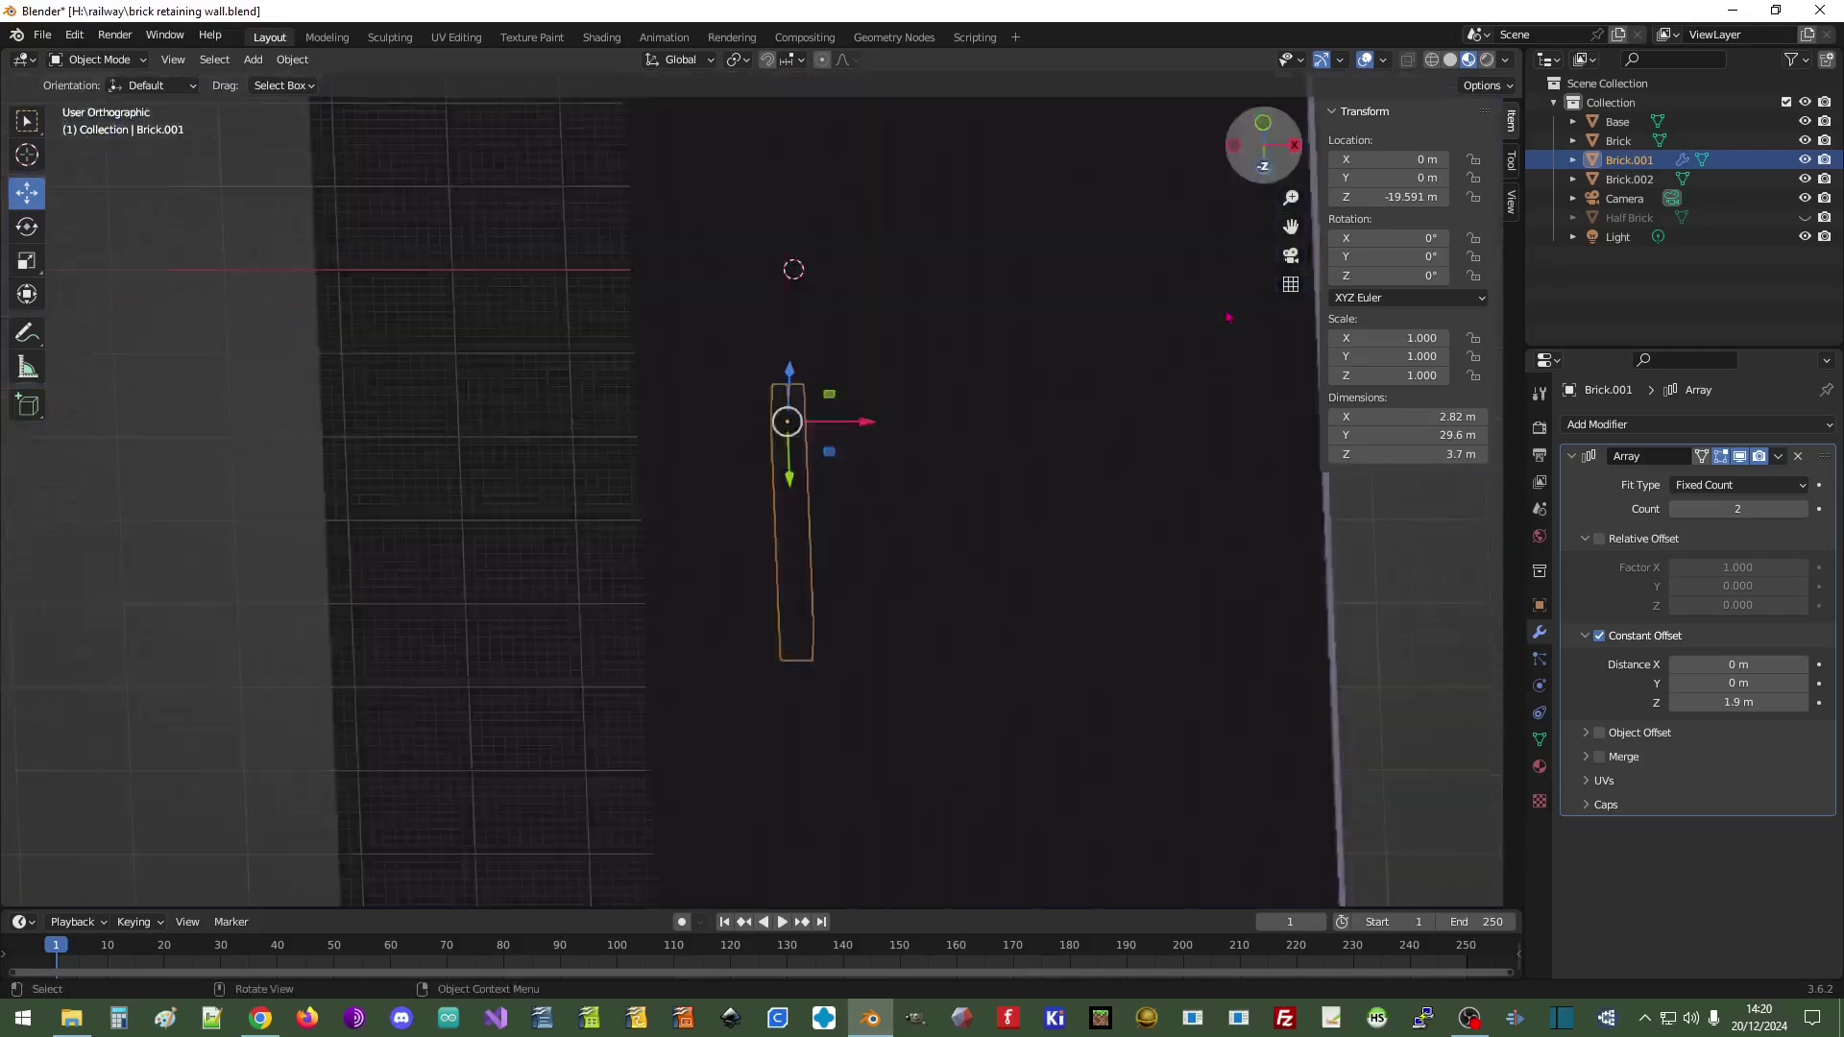
{"action": "left_click", "coordinate": [1266, 174]}
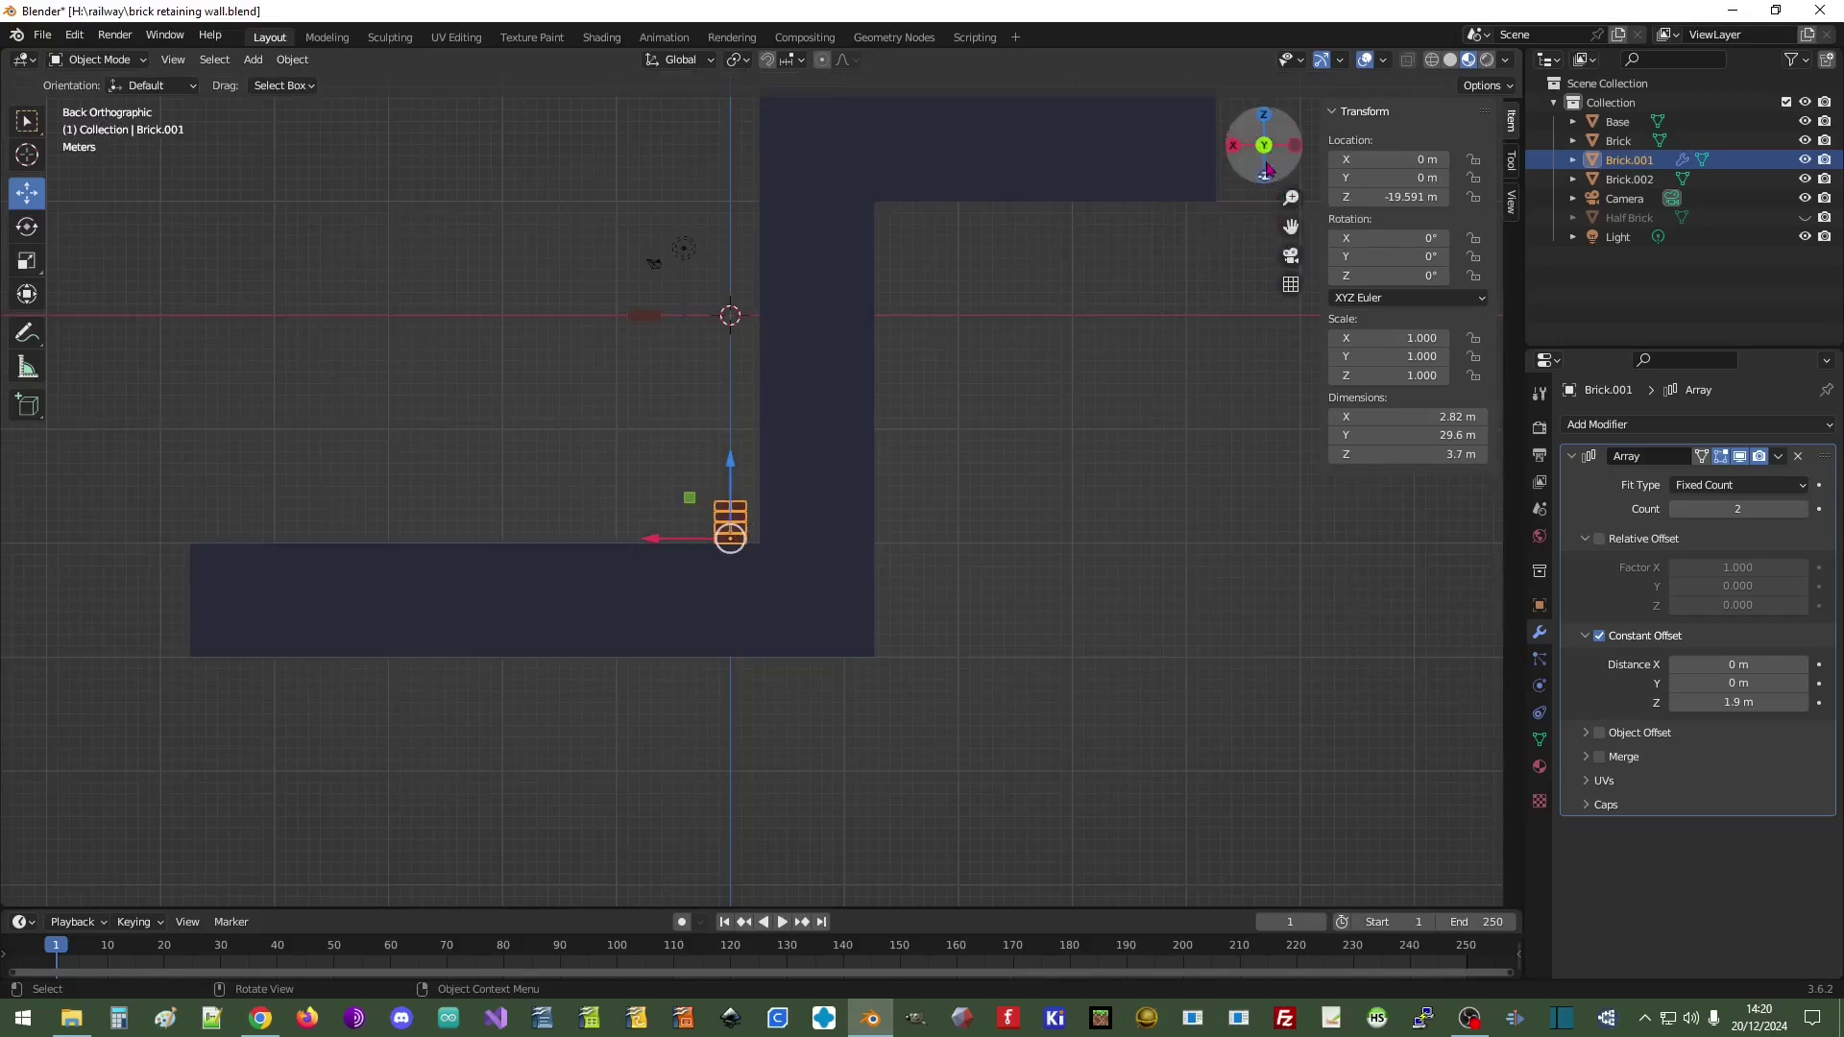
{"action": "left_click", "coordinate": [1264, 145]}
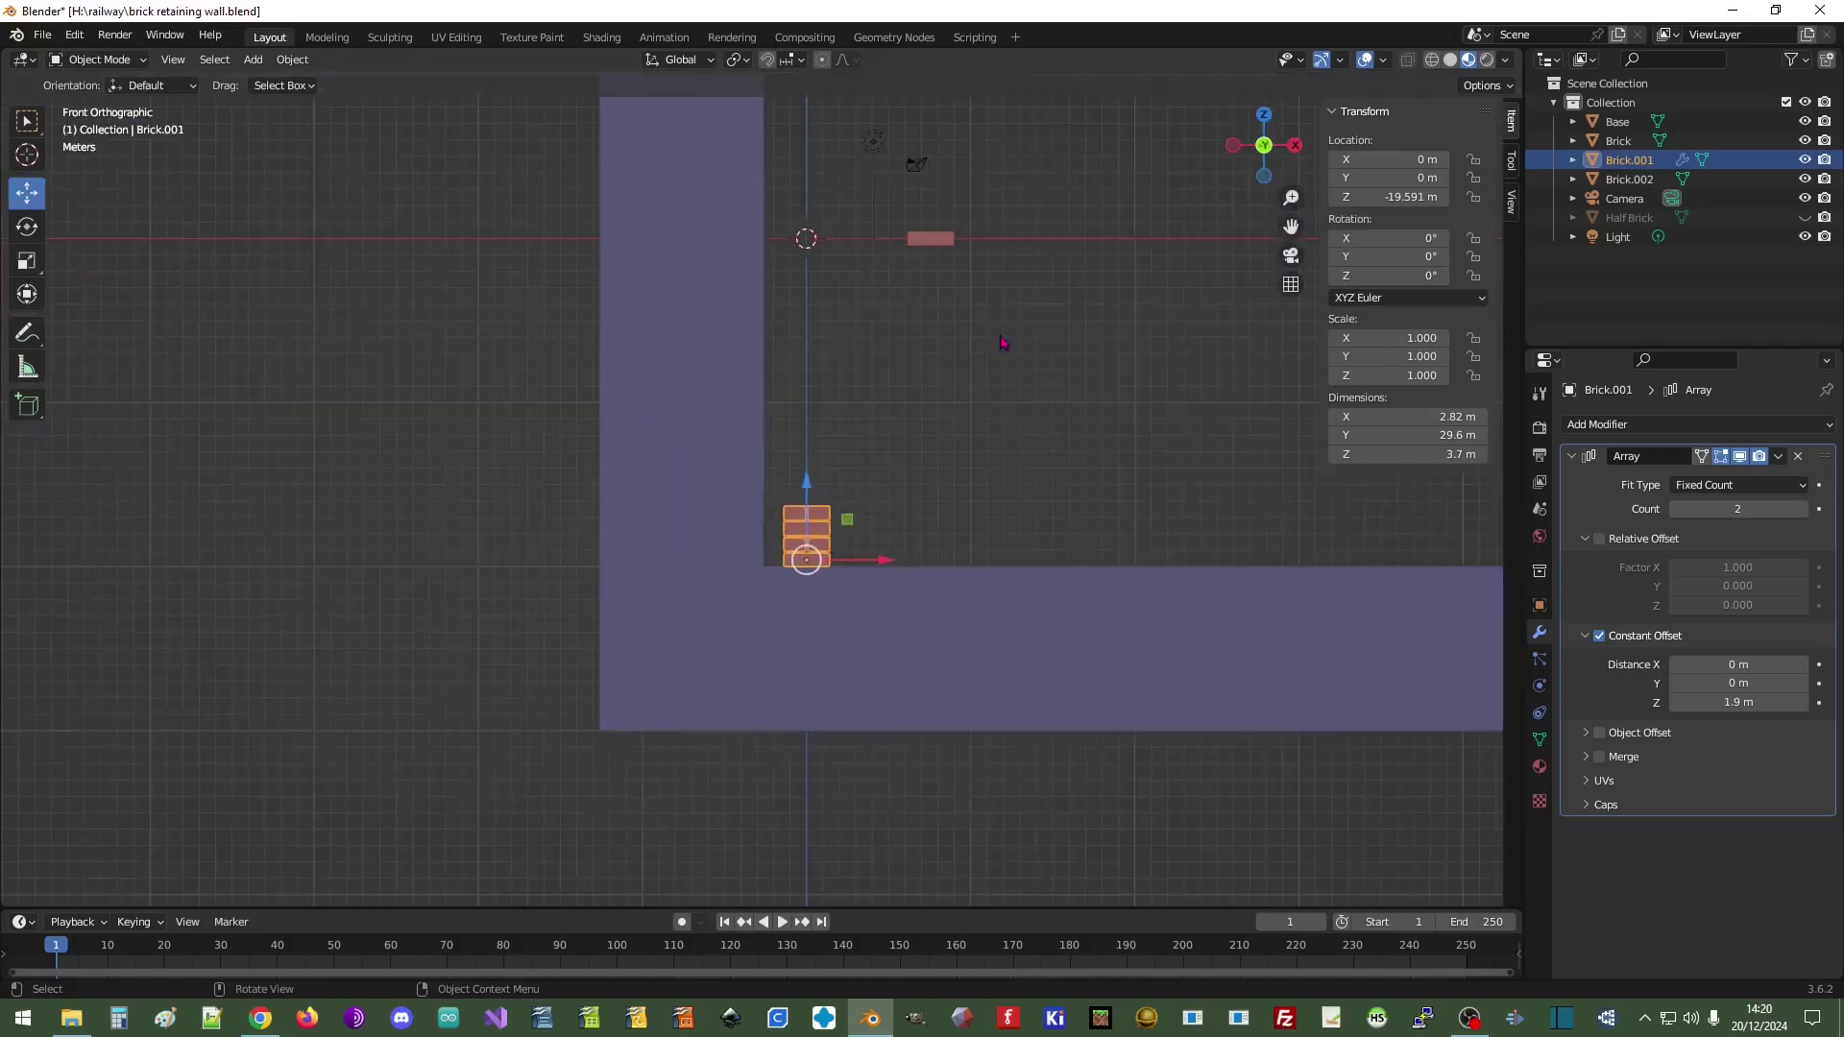
{"action": "middle_click_drag", "start_coordinate": [1002, 343], "coordinate": [861, 622], "text": "shift"}
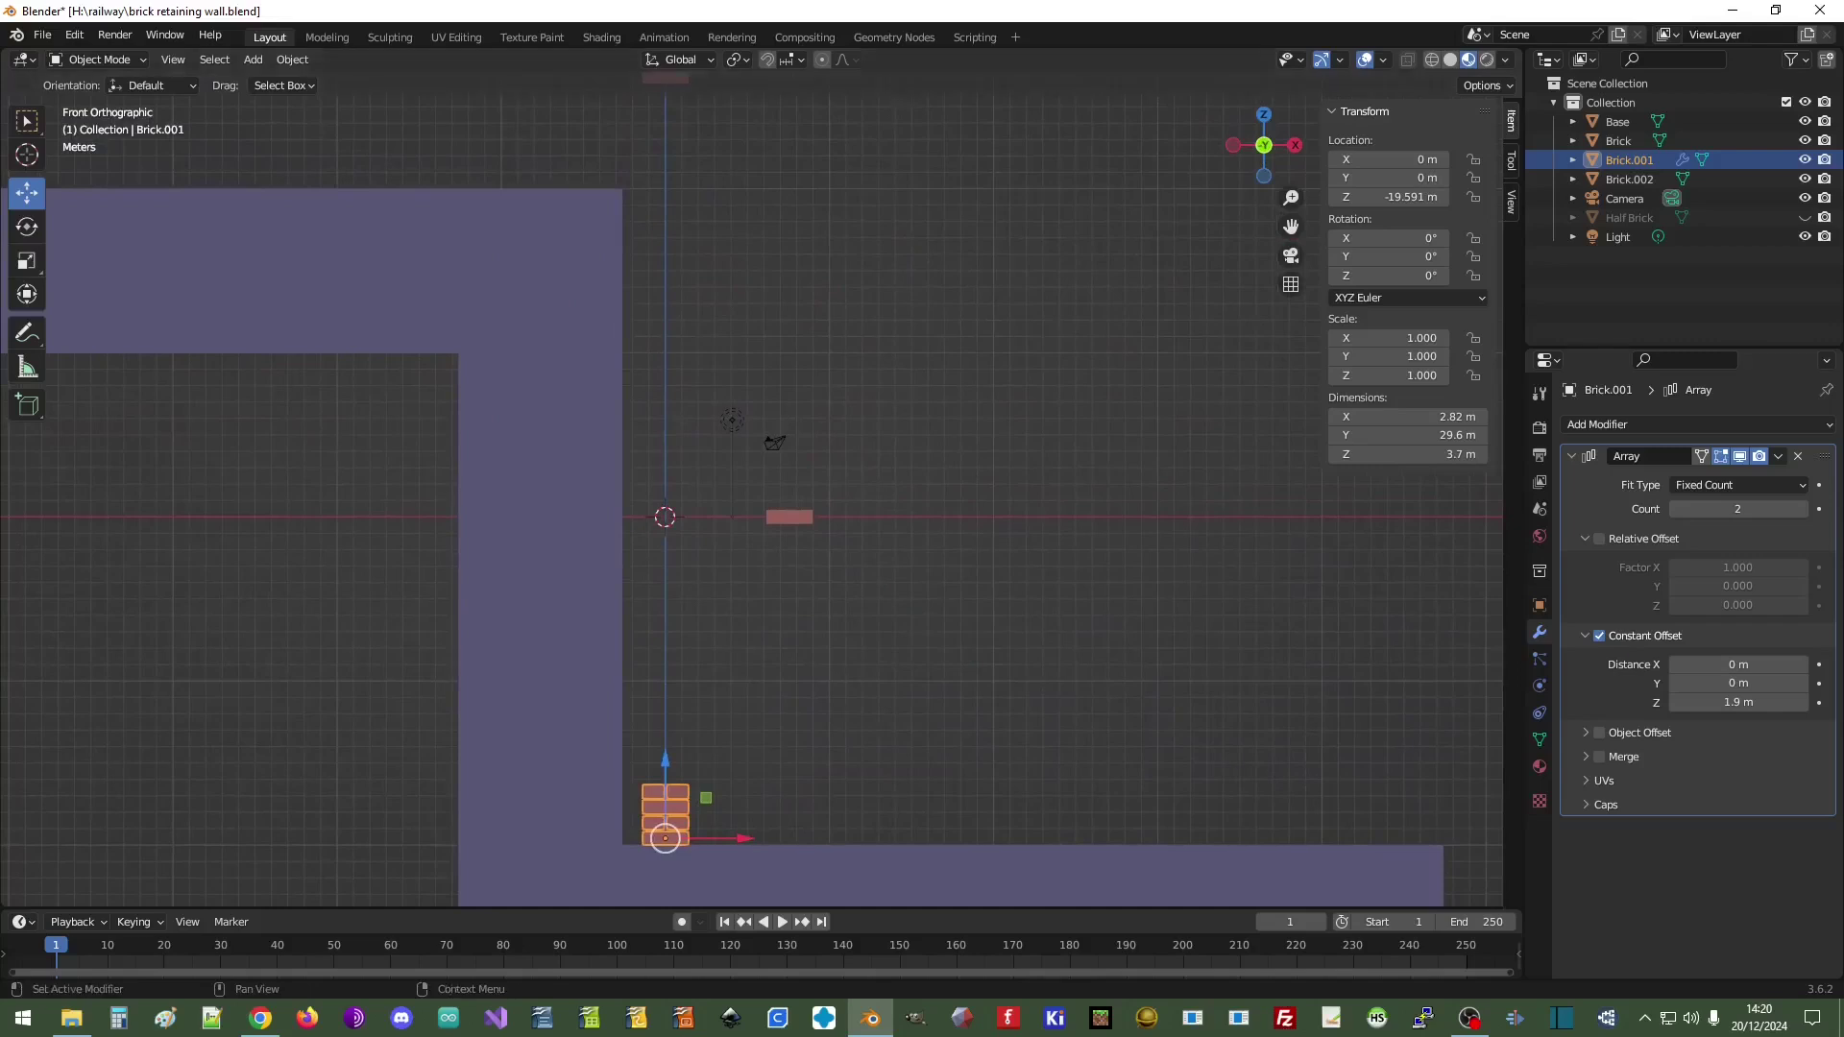
- Set the vertical Array count to 22, trying 20 and 21 first, so the stack rises past the base's upper ledge
{"action": "left_click", "coordinate": [1778, 510]}
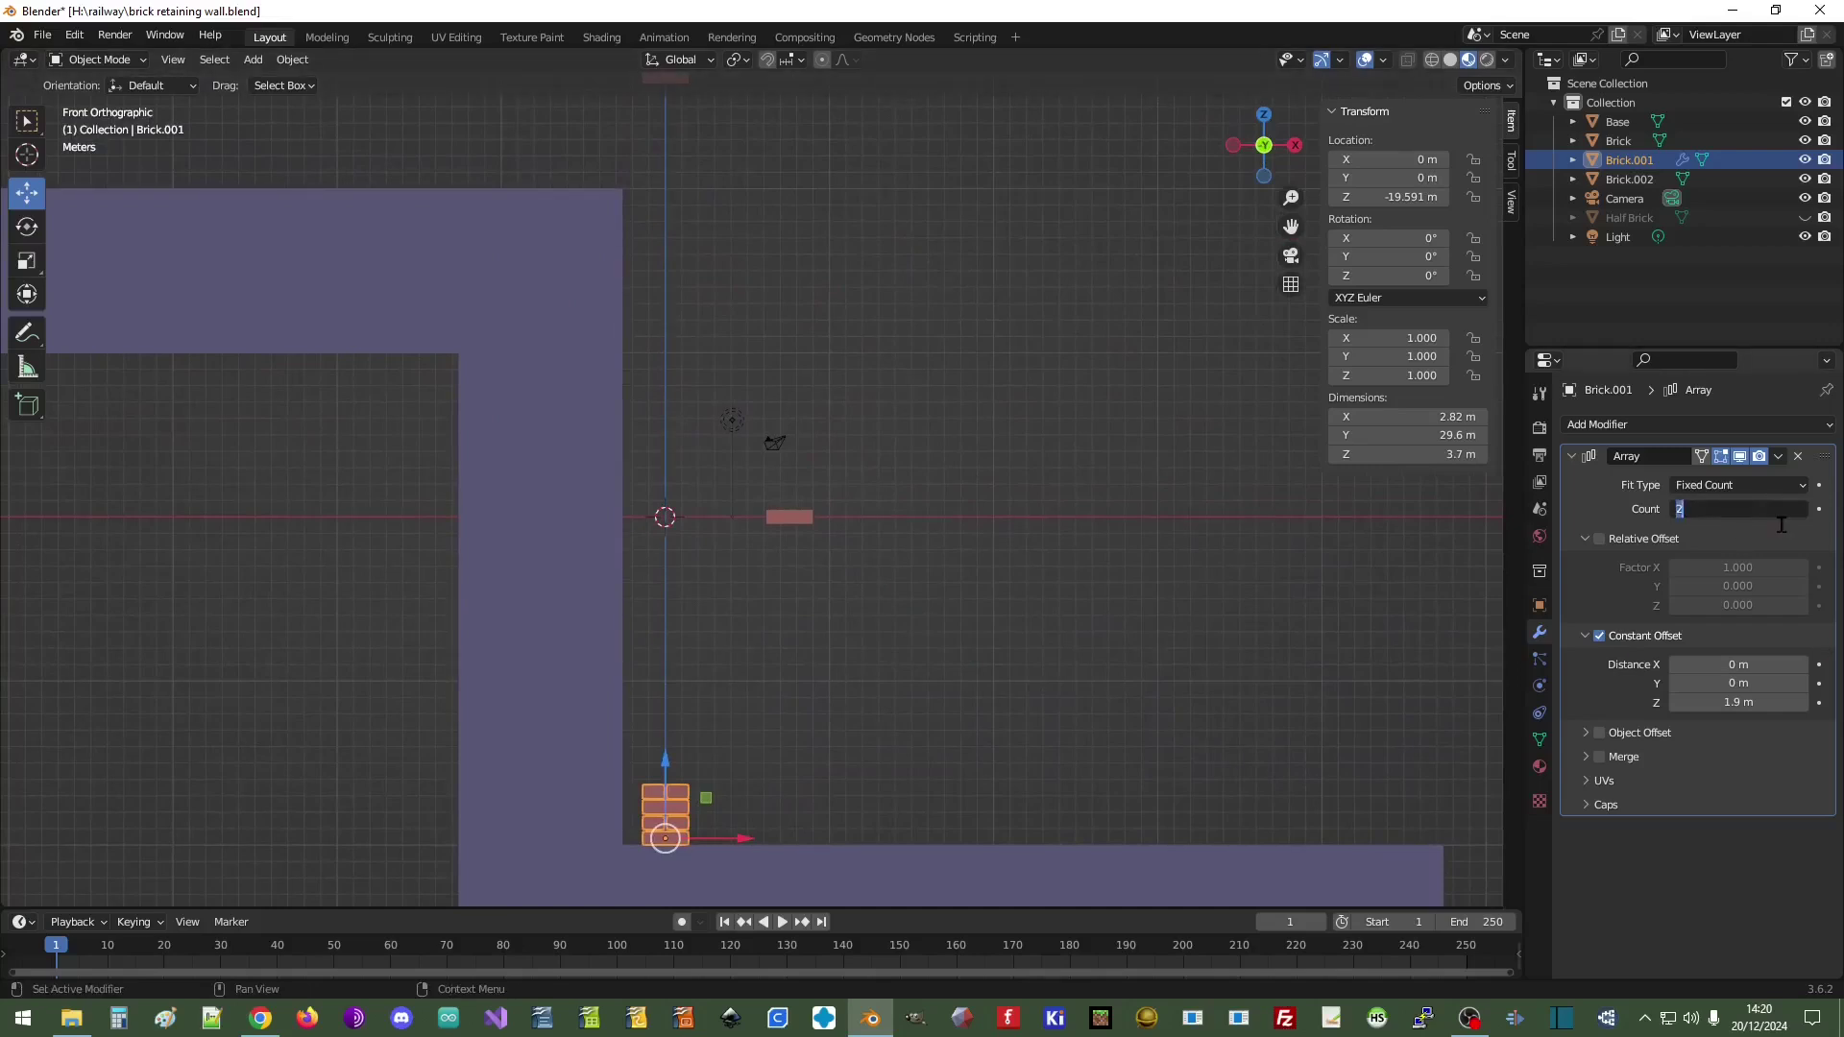
{"action": "type", "text": "20"}
{"action": "key", "text": "Return"}
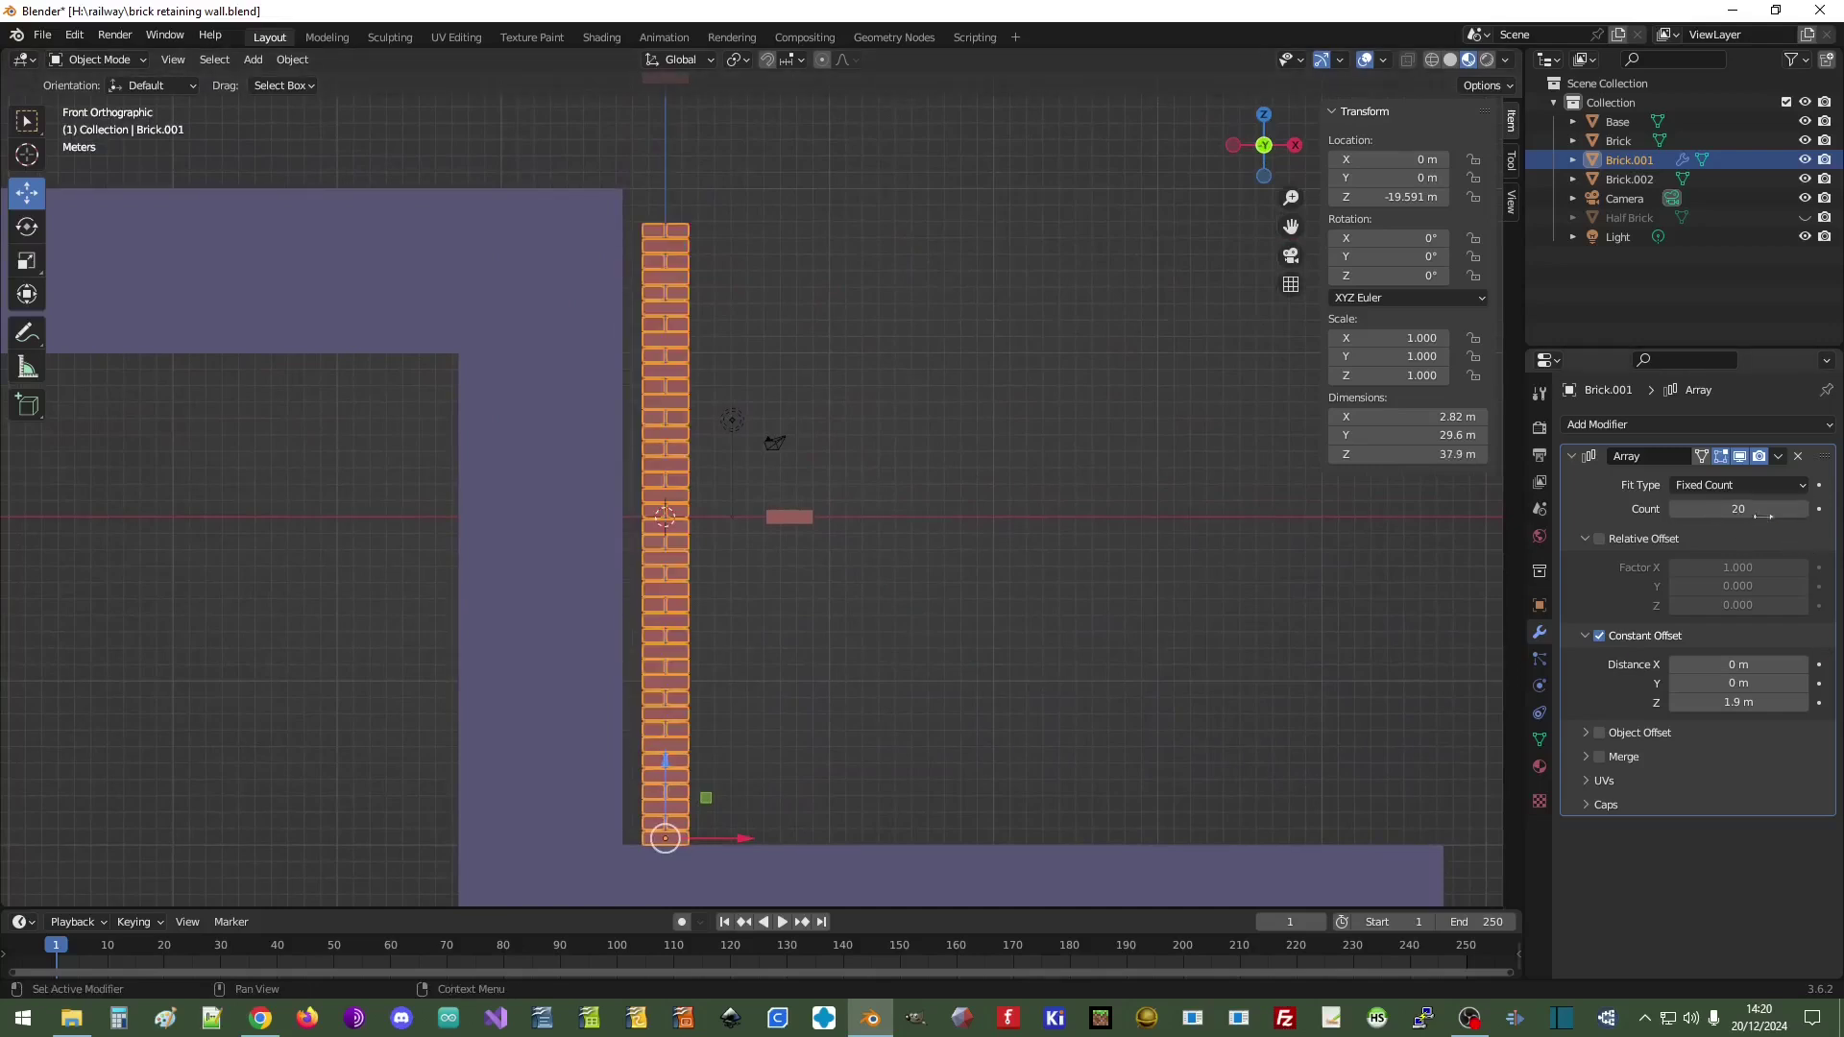
{"action": "left_click", "coordinate": [1757, 513]}
{"action": "type", "text": "21"}
{"action": "key", "text": "Return"}
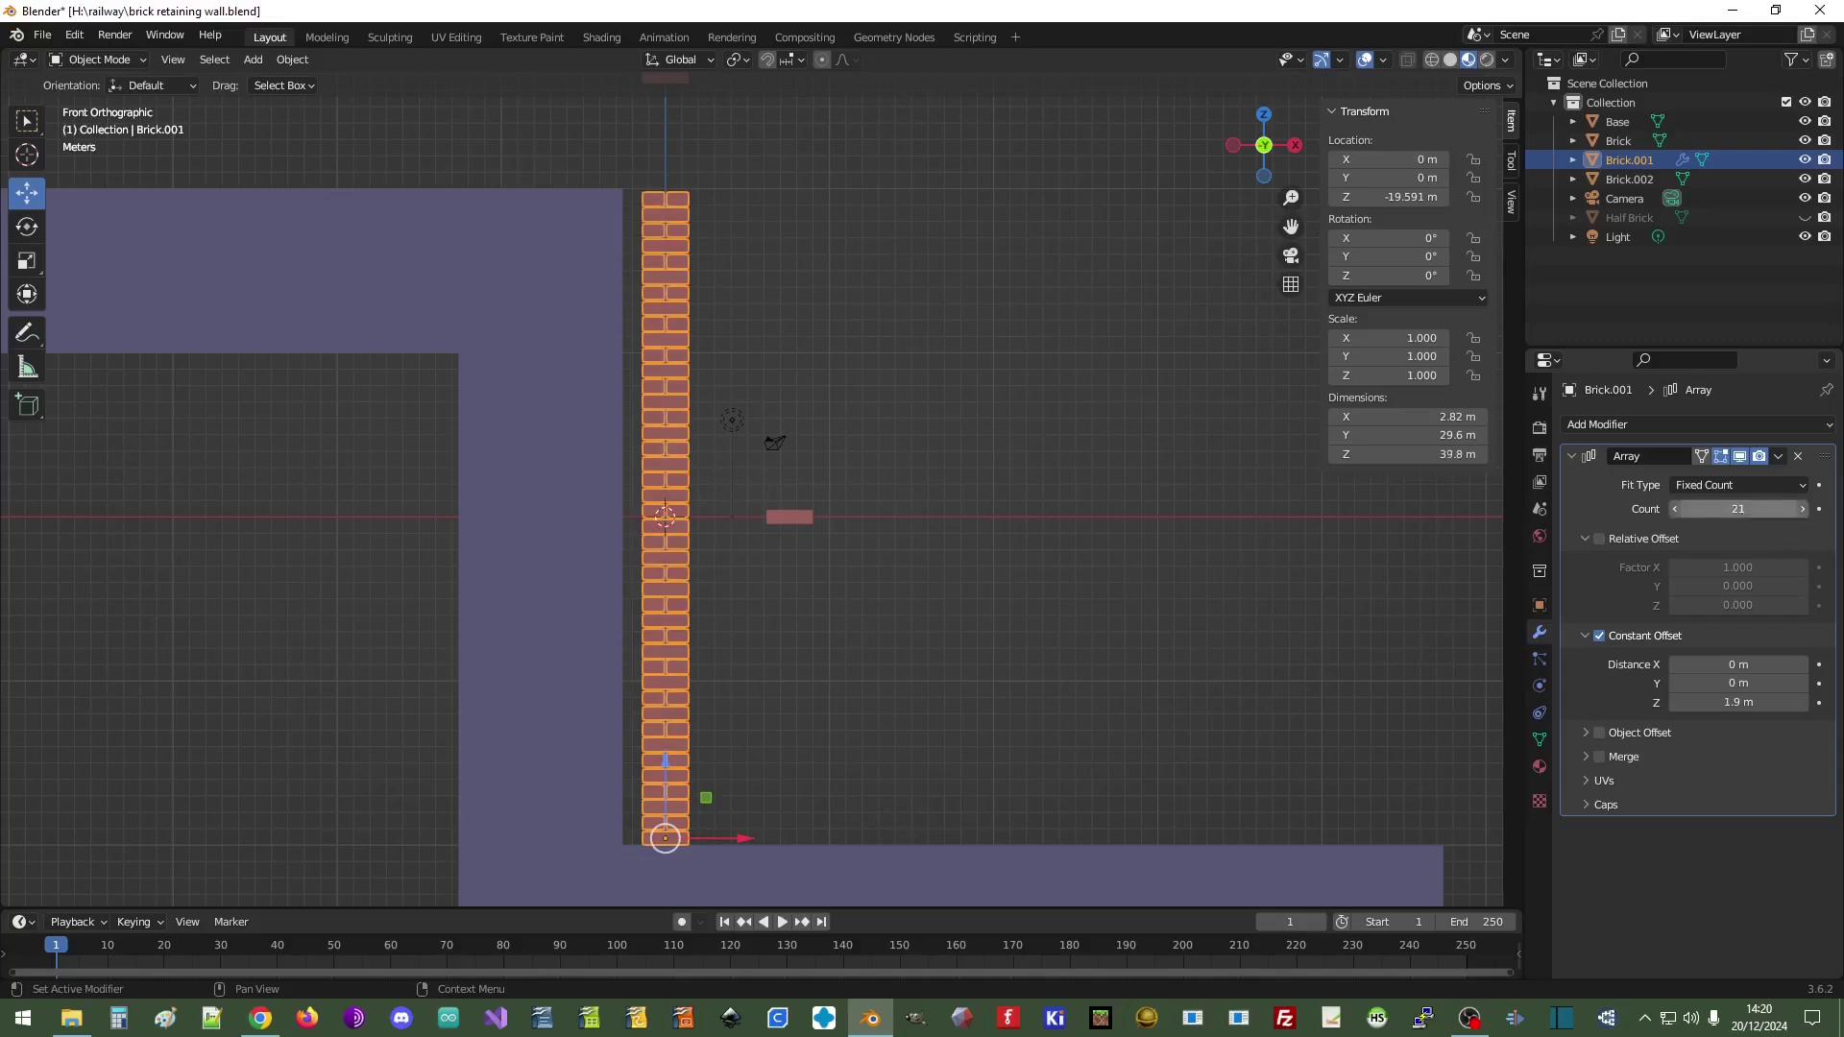
{"action": "left_click", "coordinate": [1738, 509]}
{"action": "type", "text": "22"}
{"action": "key", "text": "Return"}
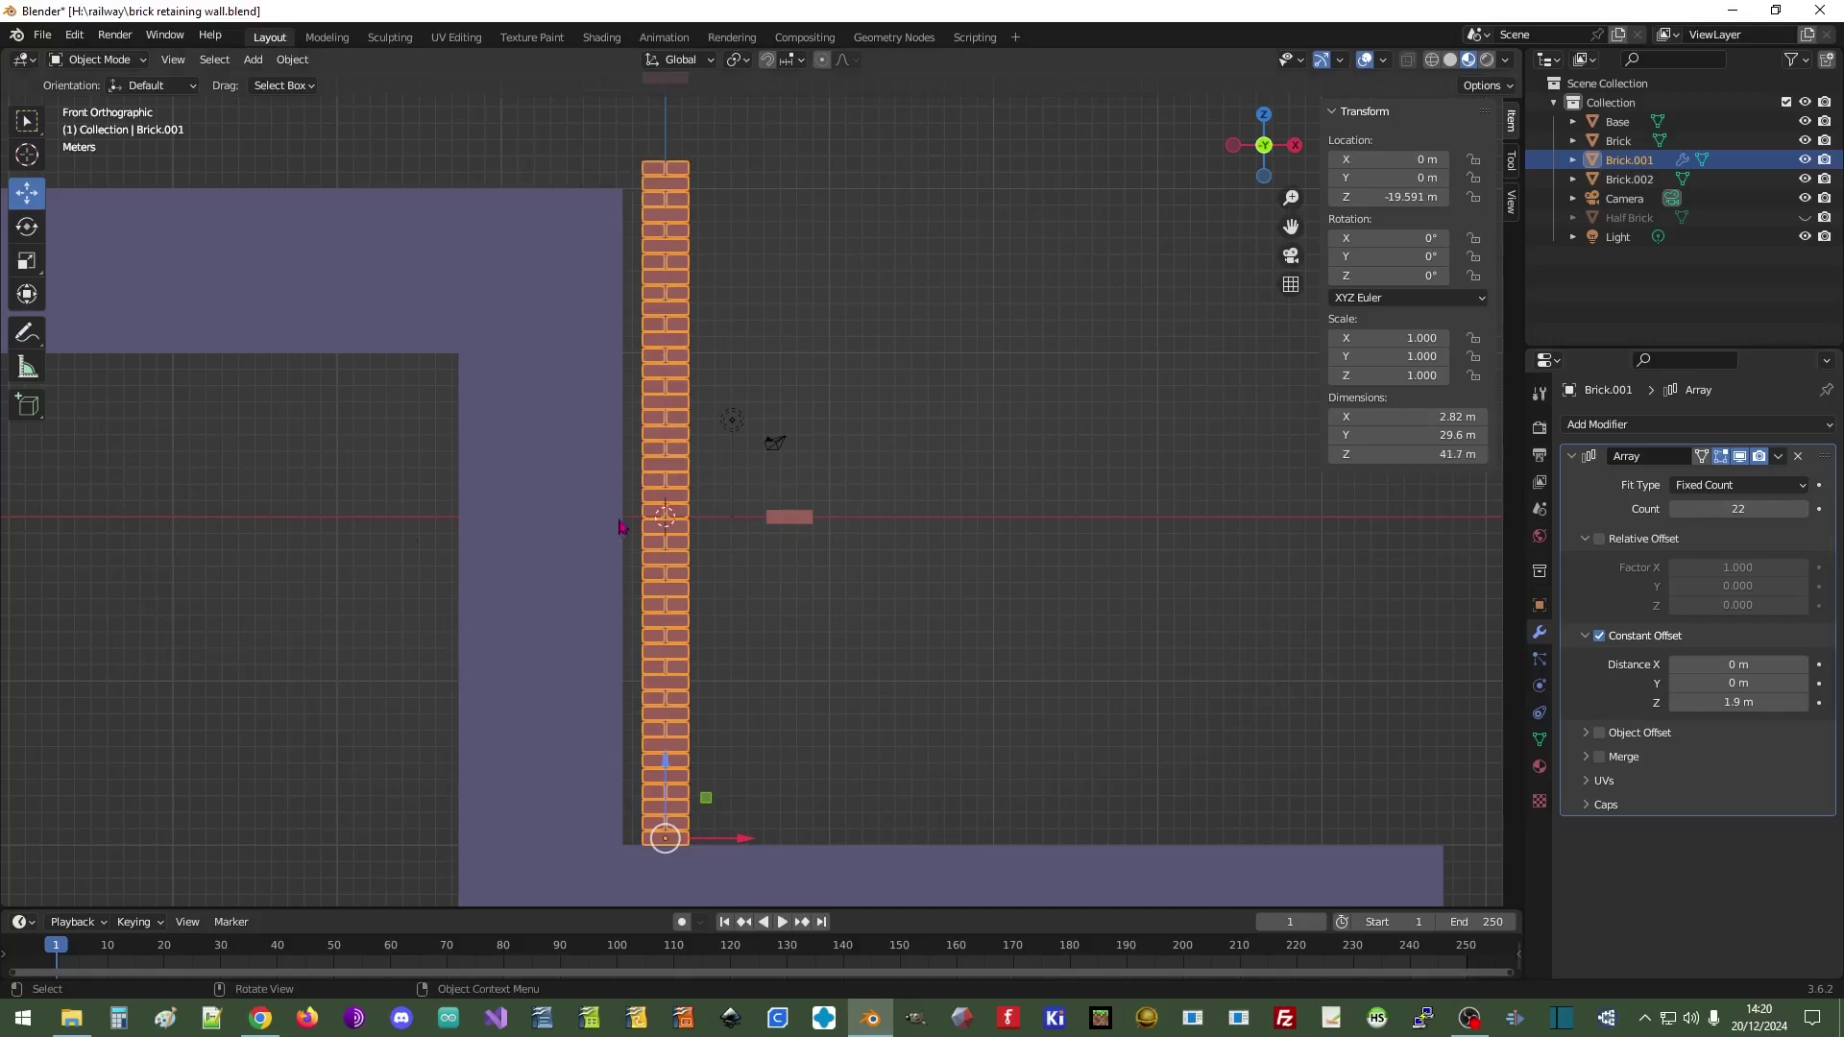
- Check the brick stack against the base in perspective and apply its Array modifier
{"action": "middle_click_drag", "start_coordinate": [1090, 495], "coordinate": [972, 519]}
{"action": "scroll", "coordinate": [972, 519], "scroll_direction": "down", "scroll_amount": 3}
{"action": "middle_click_drag", "start_coordinate": [1008, 447], "coordinate": [942, 522]}
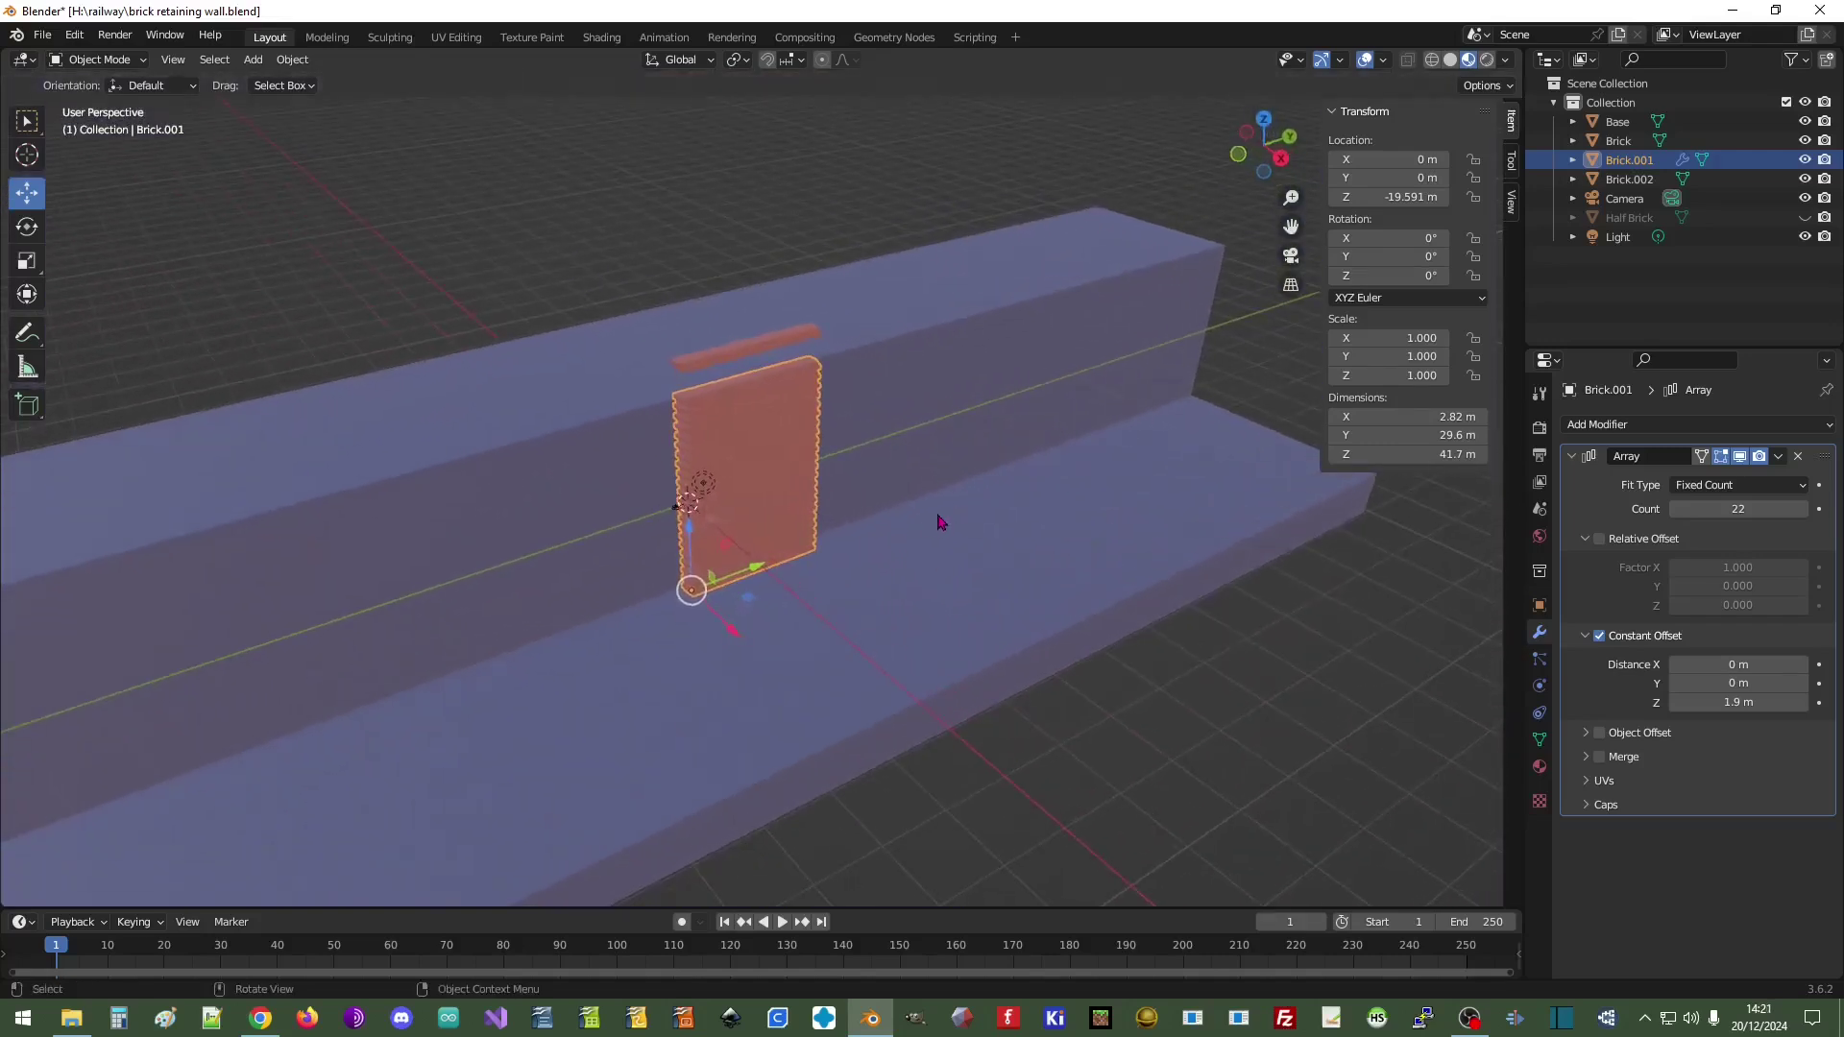
{"action": "scroll", "coordinate": [938, 522], "scroll_direction": "up", "scroll_amount": 5}
{"action": "left_click", "coordinate": [1781, 456]}
{"action": "left_click", "coordinate": [1719, 482]}
- Add a cube mesh and set its Z dimension to 42 m, trying 40 m first
{"action": "middle_click_drag", "start_coordinate": [642, 622], "coordinate": [744, 582]}
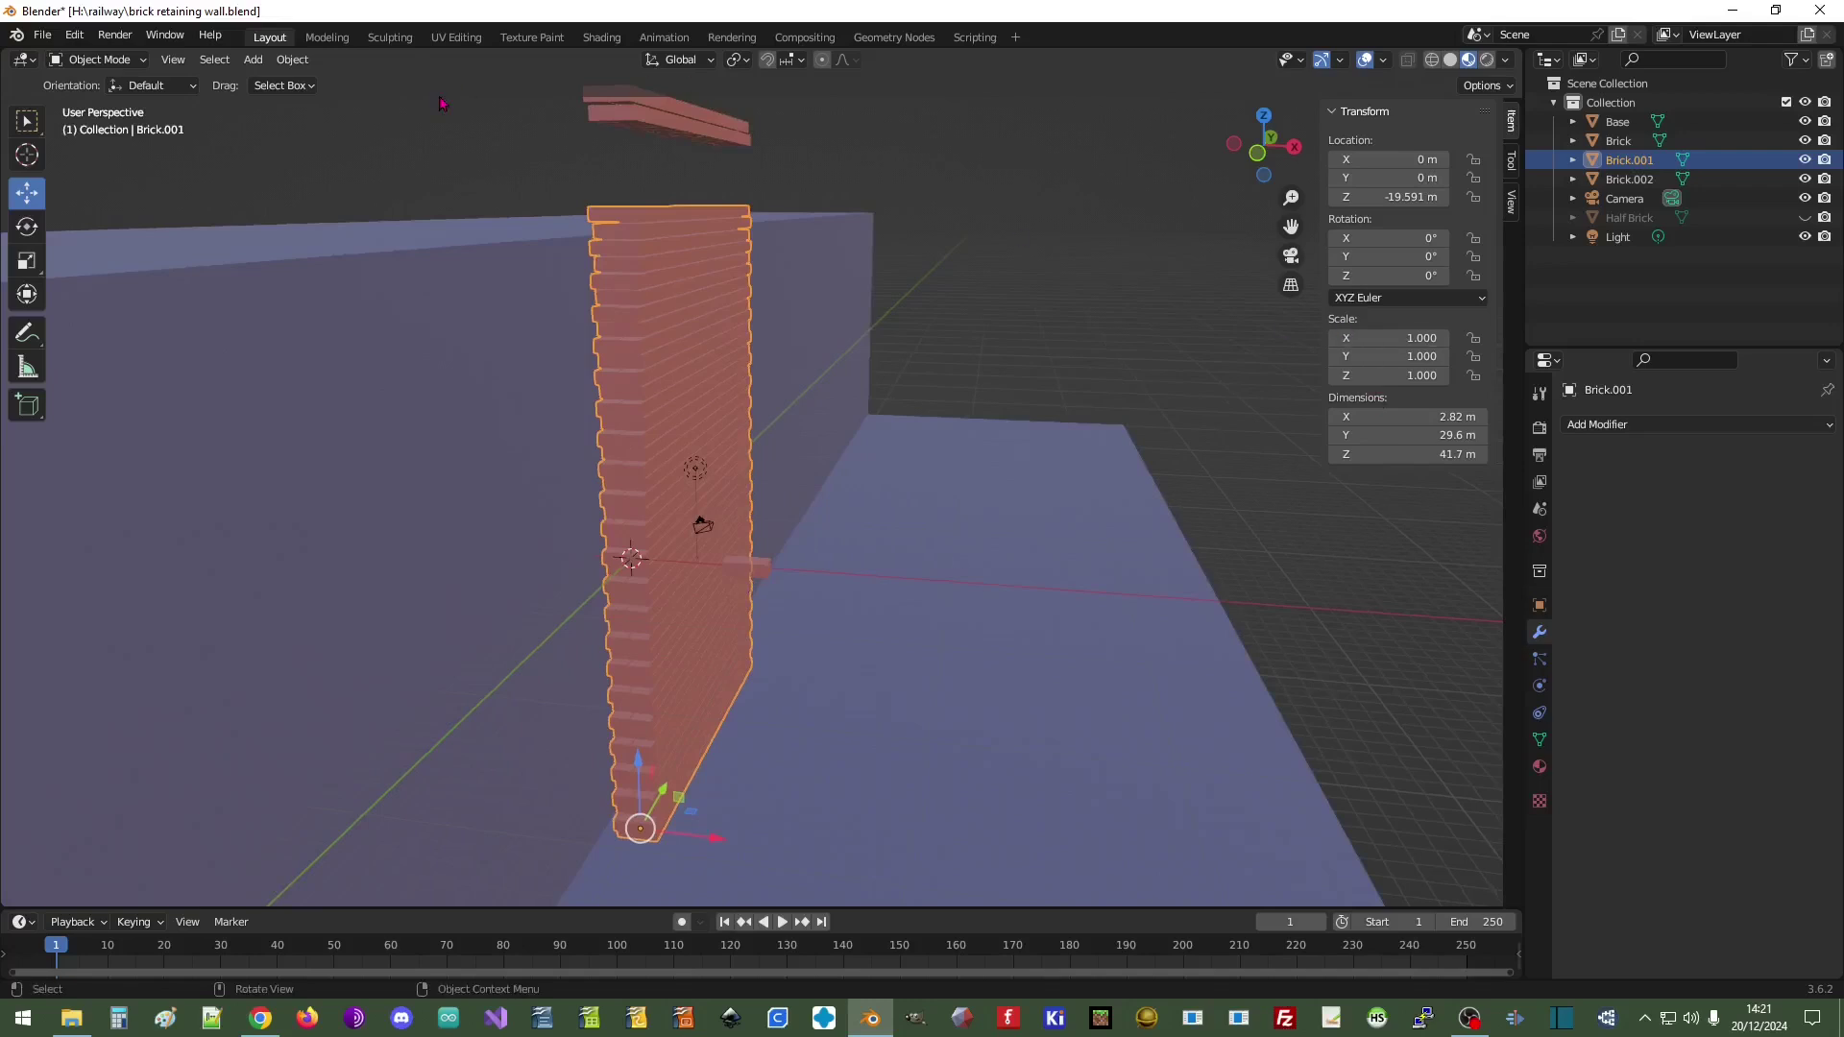
{"action": "left_click", "coordinate": [252, 58]}
{"action": "mouse_move", "coordinate": [281, 81]}
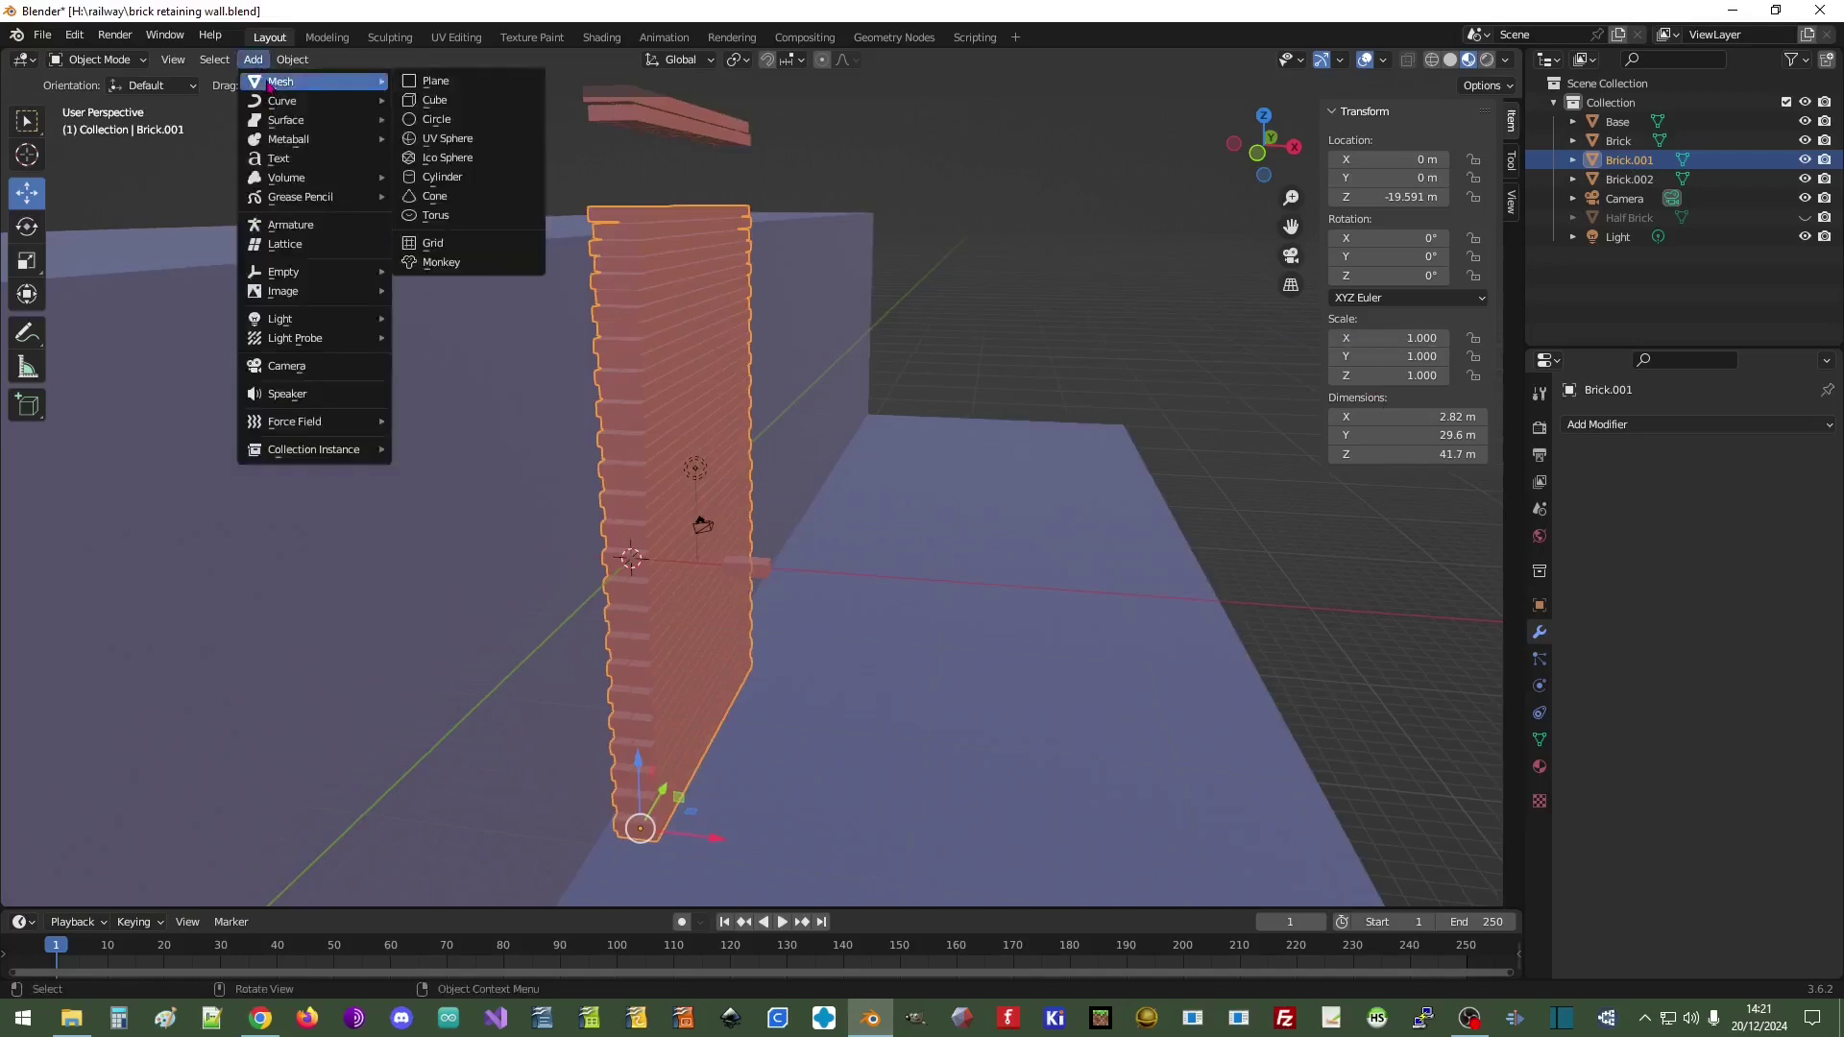
{"action": "left_click", "coordinate": [441, 101]}
{"action": "middle_click_drag", "start_coordinate": [927, 474], "coordinate": [752, 457]}
{"action": "scroll", "coordinate": [768, 457], "scroll_direction": "down", "scroll_amount": 7}
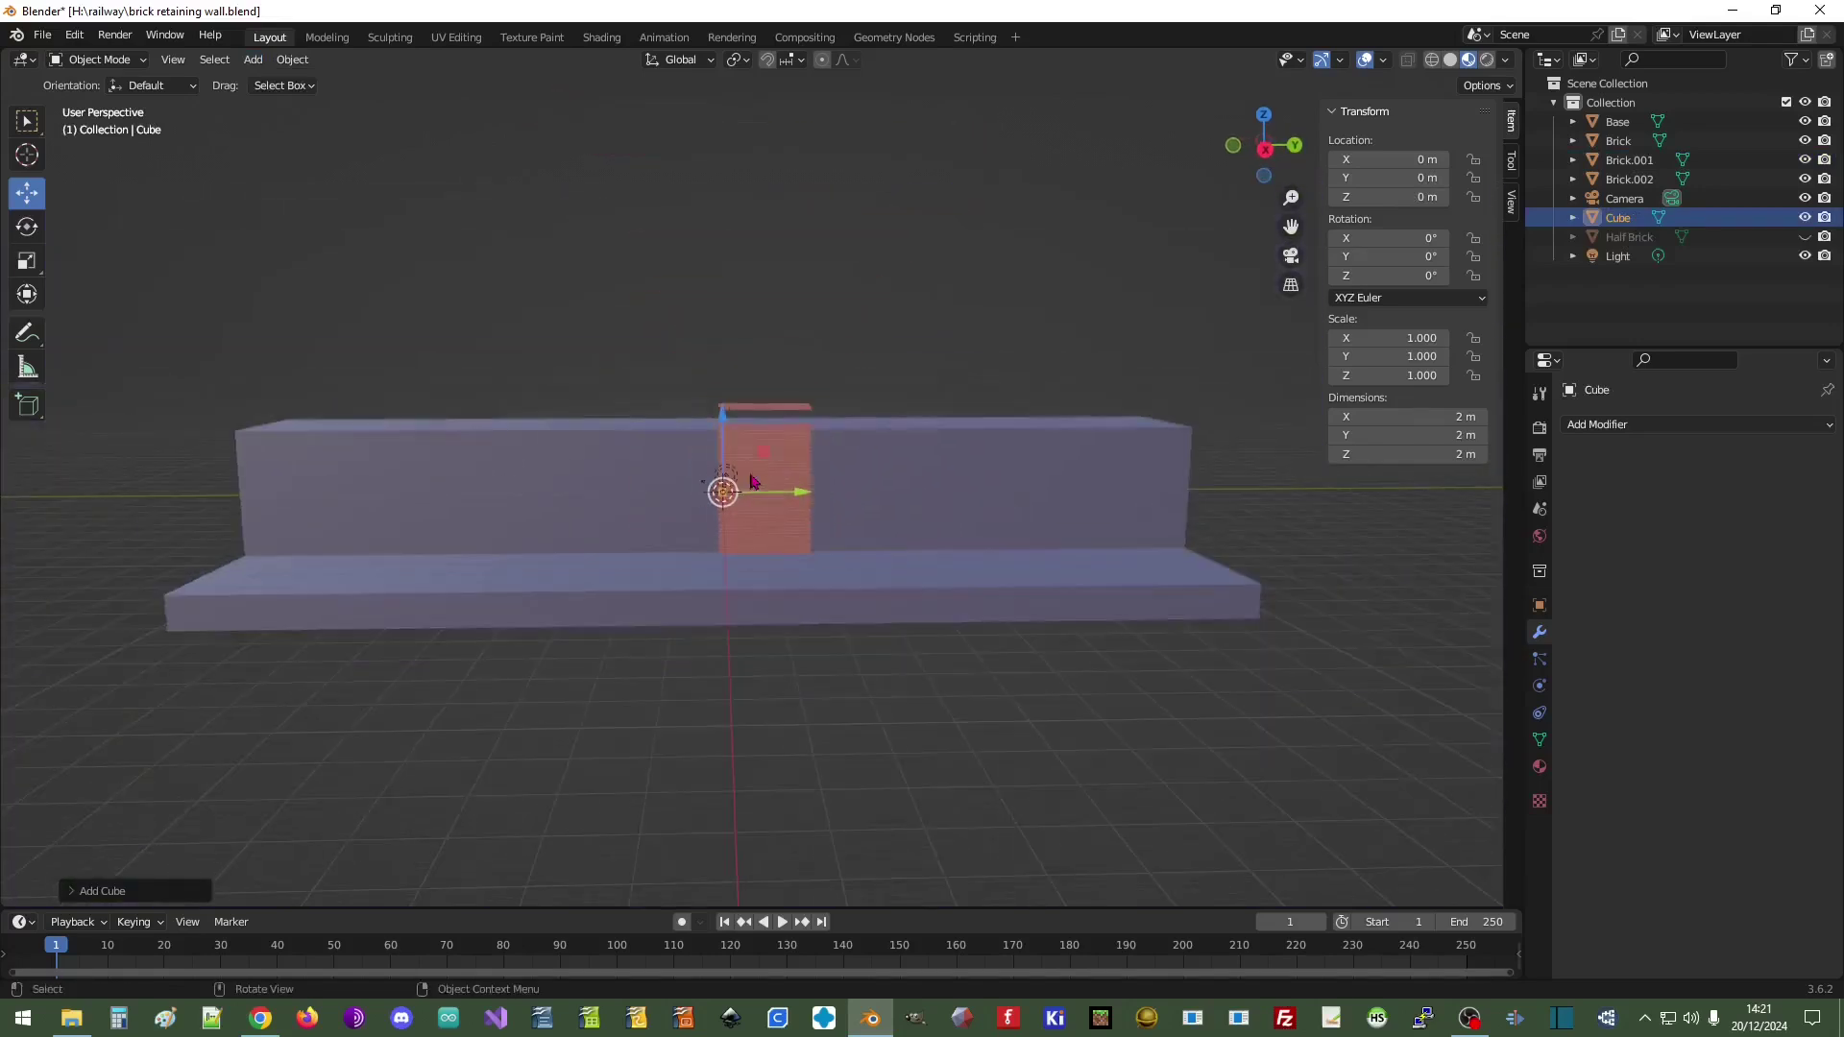
{"action": "left_click", "coordinate": [1388, 452]}
{"action": "type", "text": "40"}
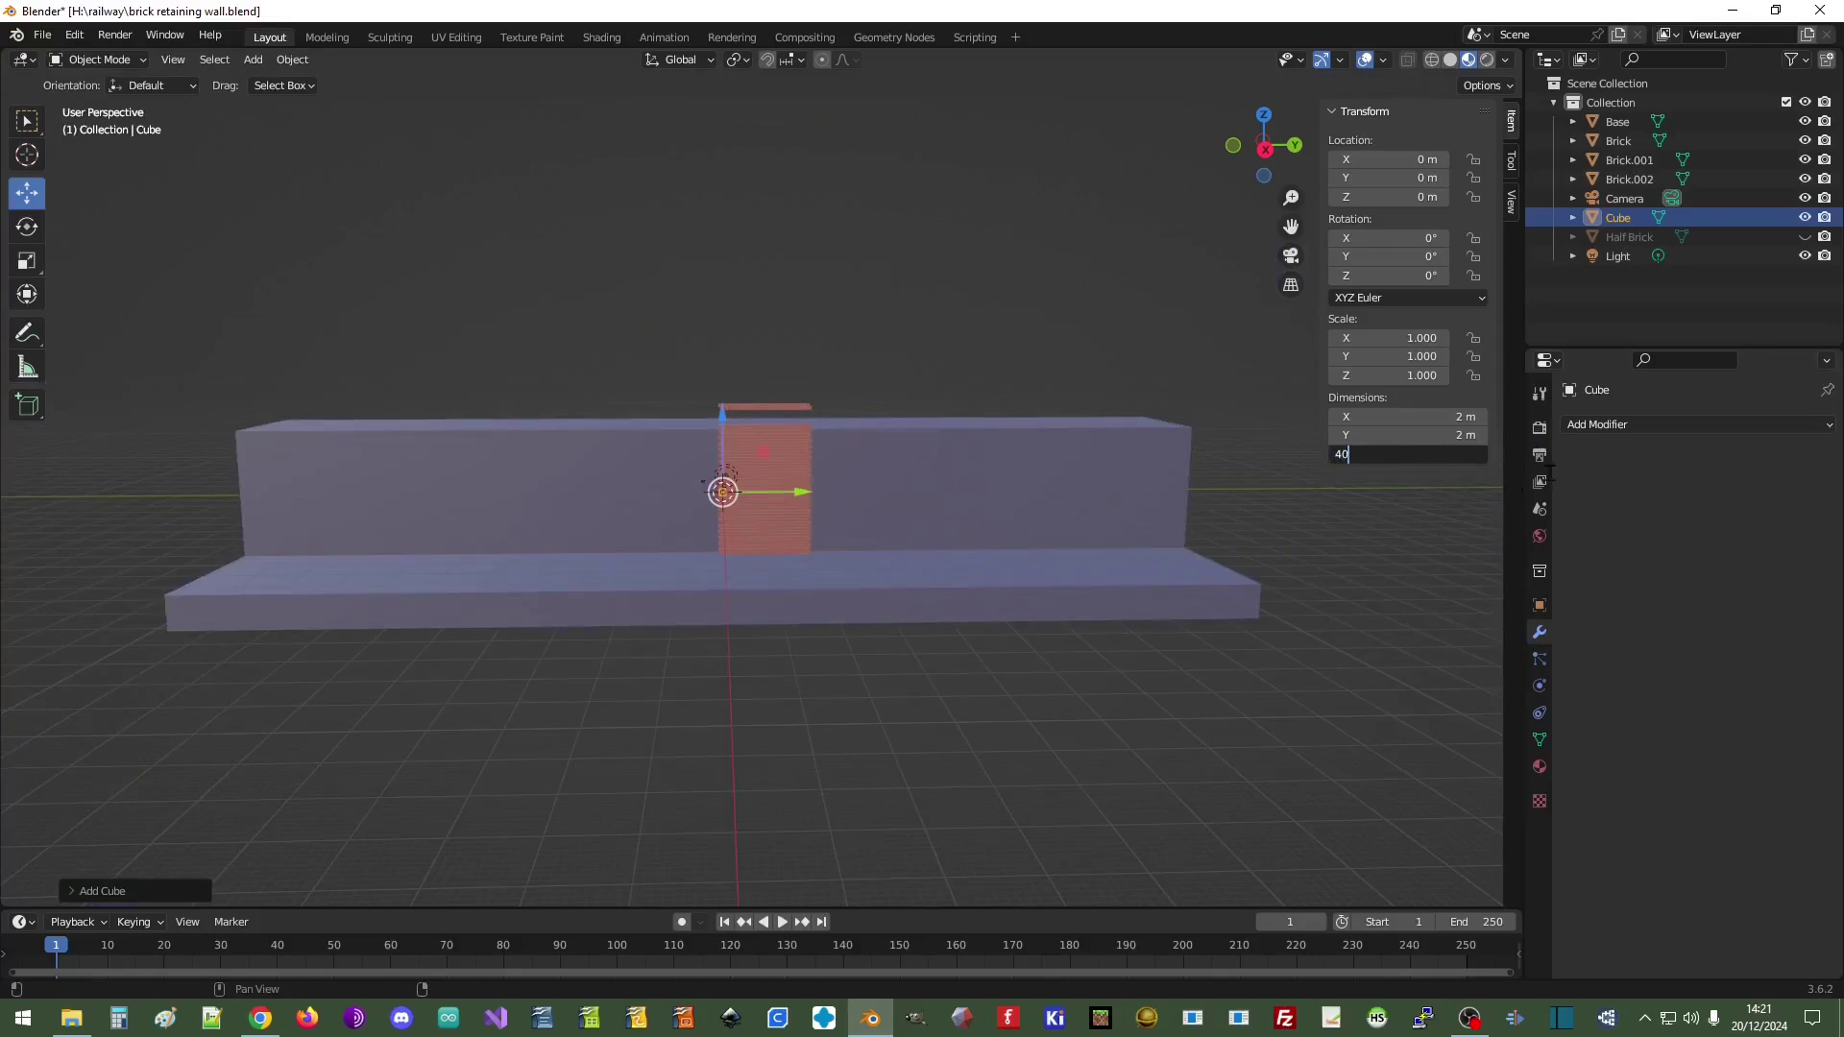
{"action": "key", "text": "Return"}
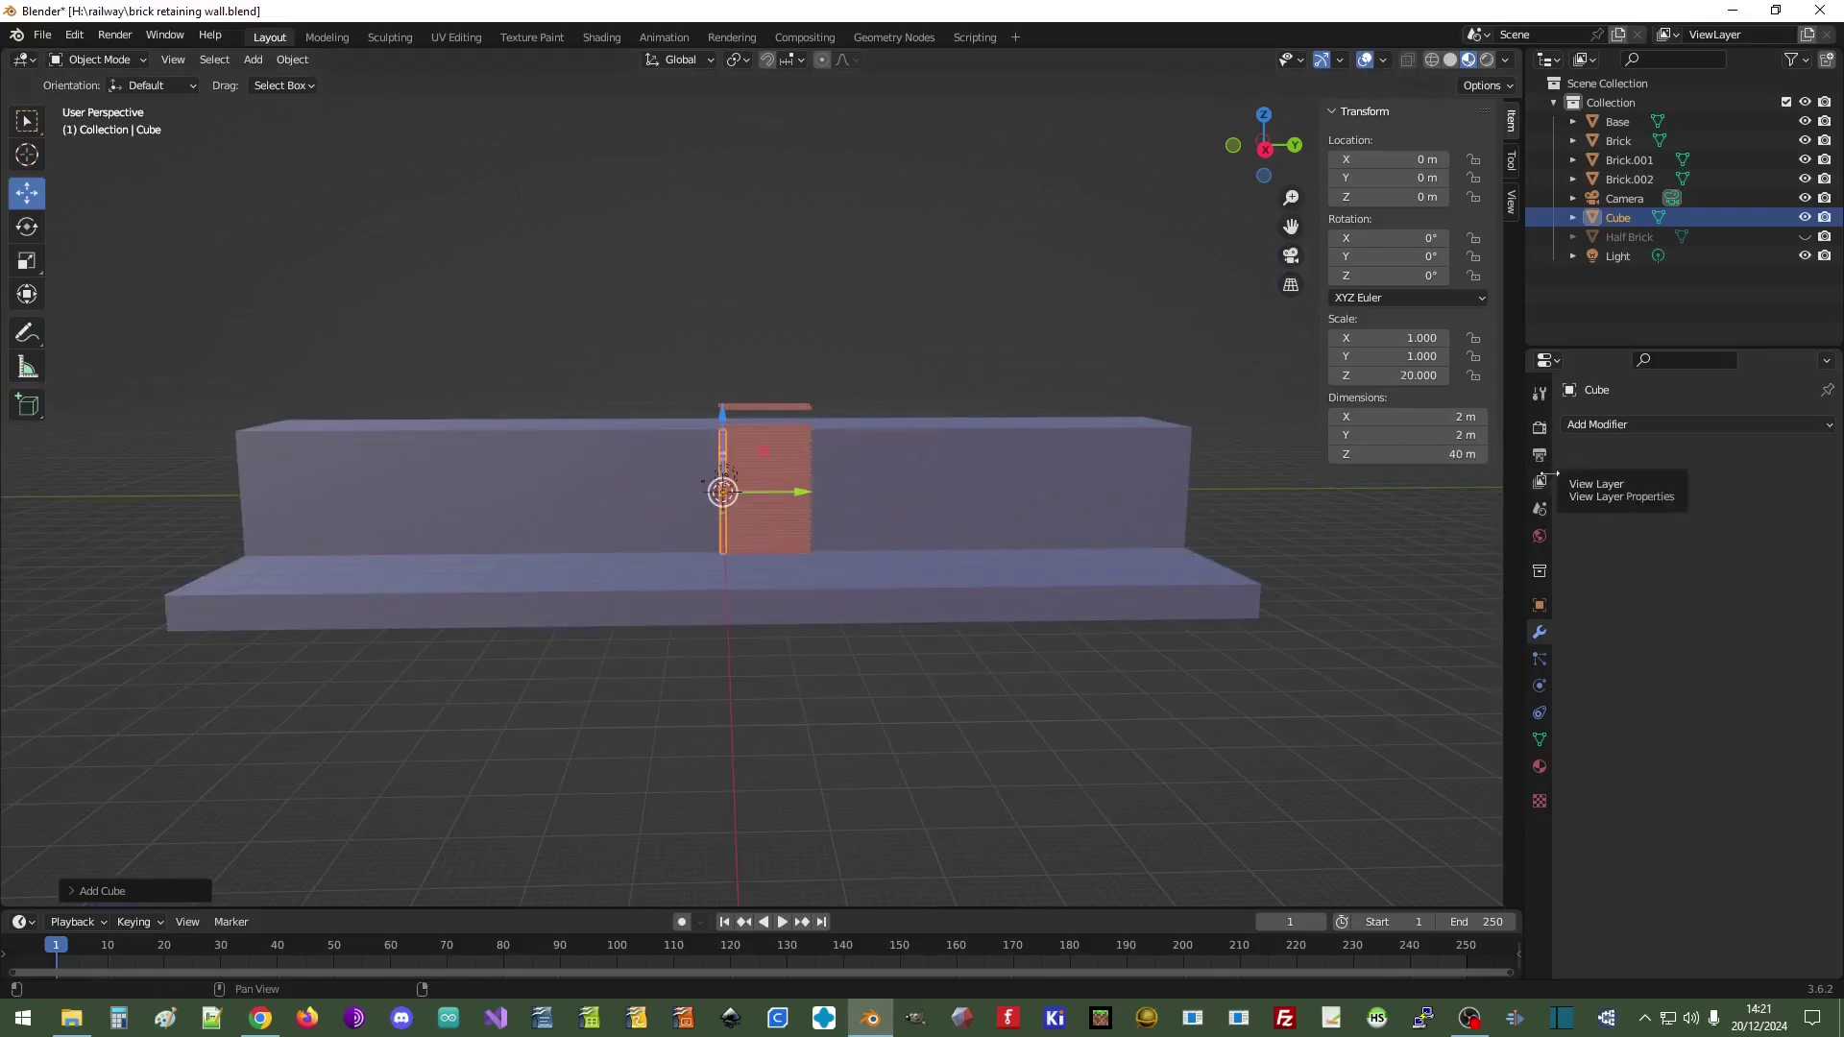
{"action": "left_click", "coordinate": [1421, 455]}
{"action": "type", "text": "42"}
{"action": "key", "text": "Return"}
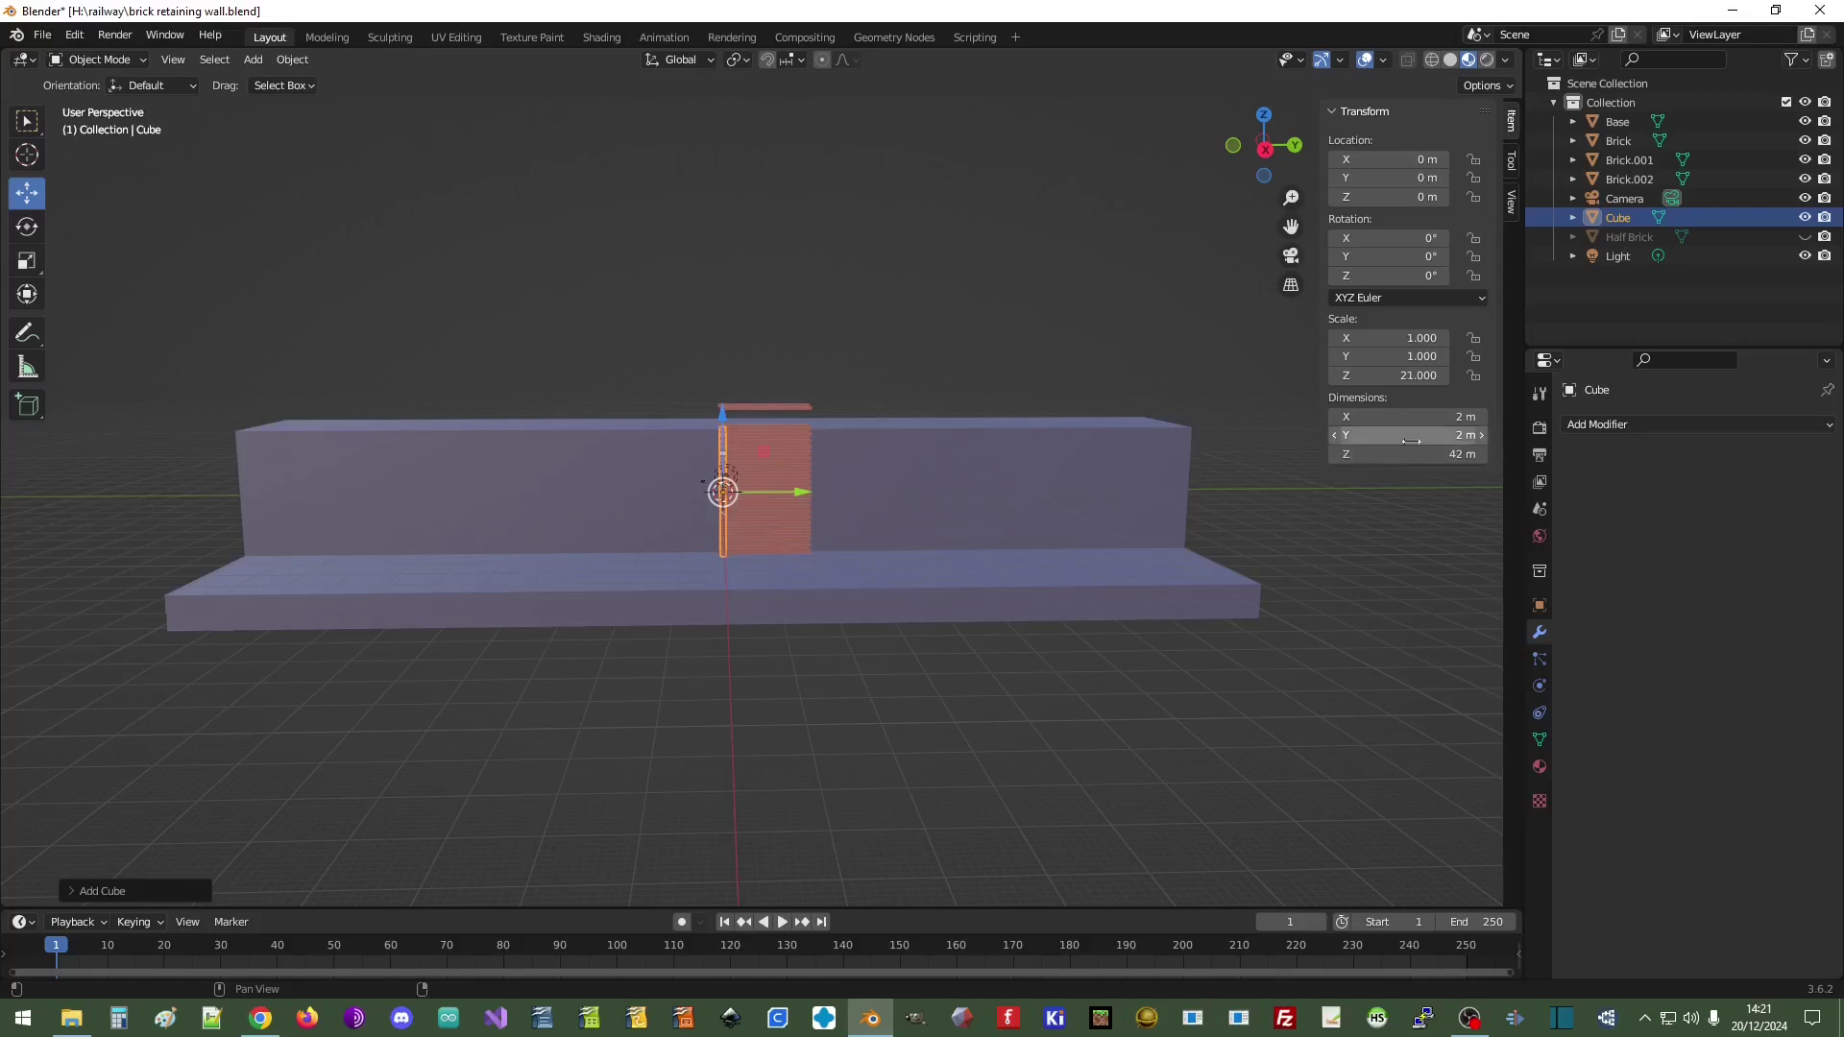
- Set the cube's Y dimension to 305 m, check the panel against the base and bricks, and save the file
{"action": "left_click", "coordinate": [1460, 435]}
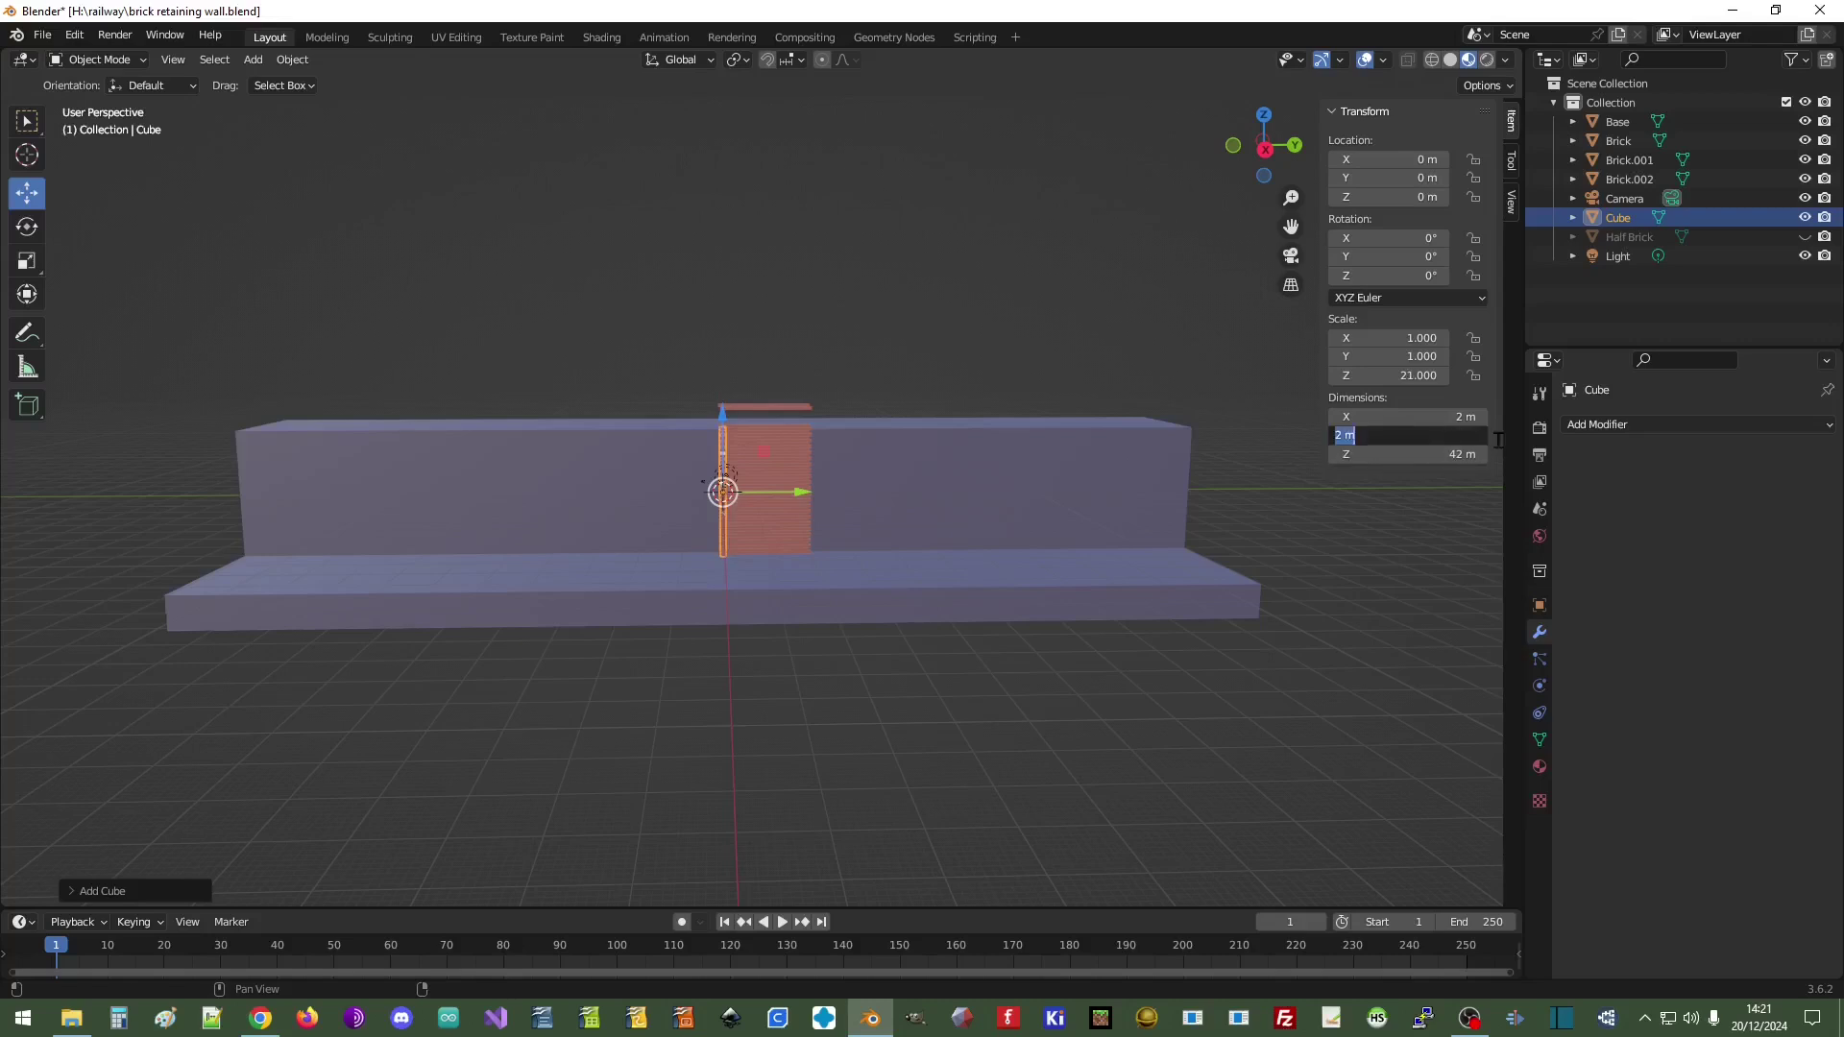
{"action": "type", "text": "305"}
{"action": "key", "text": "Return"}
{"action": "middle_click_drag", "start_coordinate": [996, 465], "coordinate": [859, 480]}
{"action": "scroll", "coordinate": [855, 514], "scroll_direction": "up", "scroll_amount": 5}
{"action": "middle_click_drag", "start_coordinate": [810, 494], "coordinate": [858, 523]}
{"action": "scroll", "coordinate": [858, 523], "scroll_direction": "down", "scroll_amount": 6}
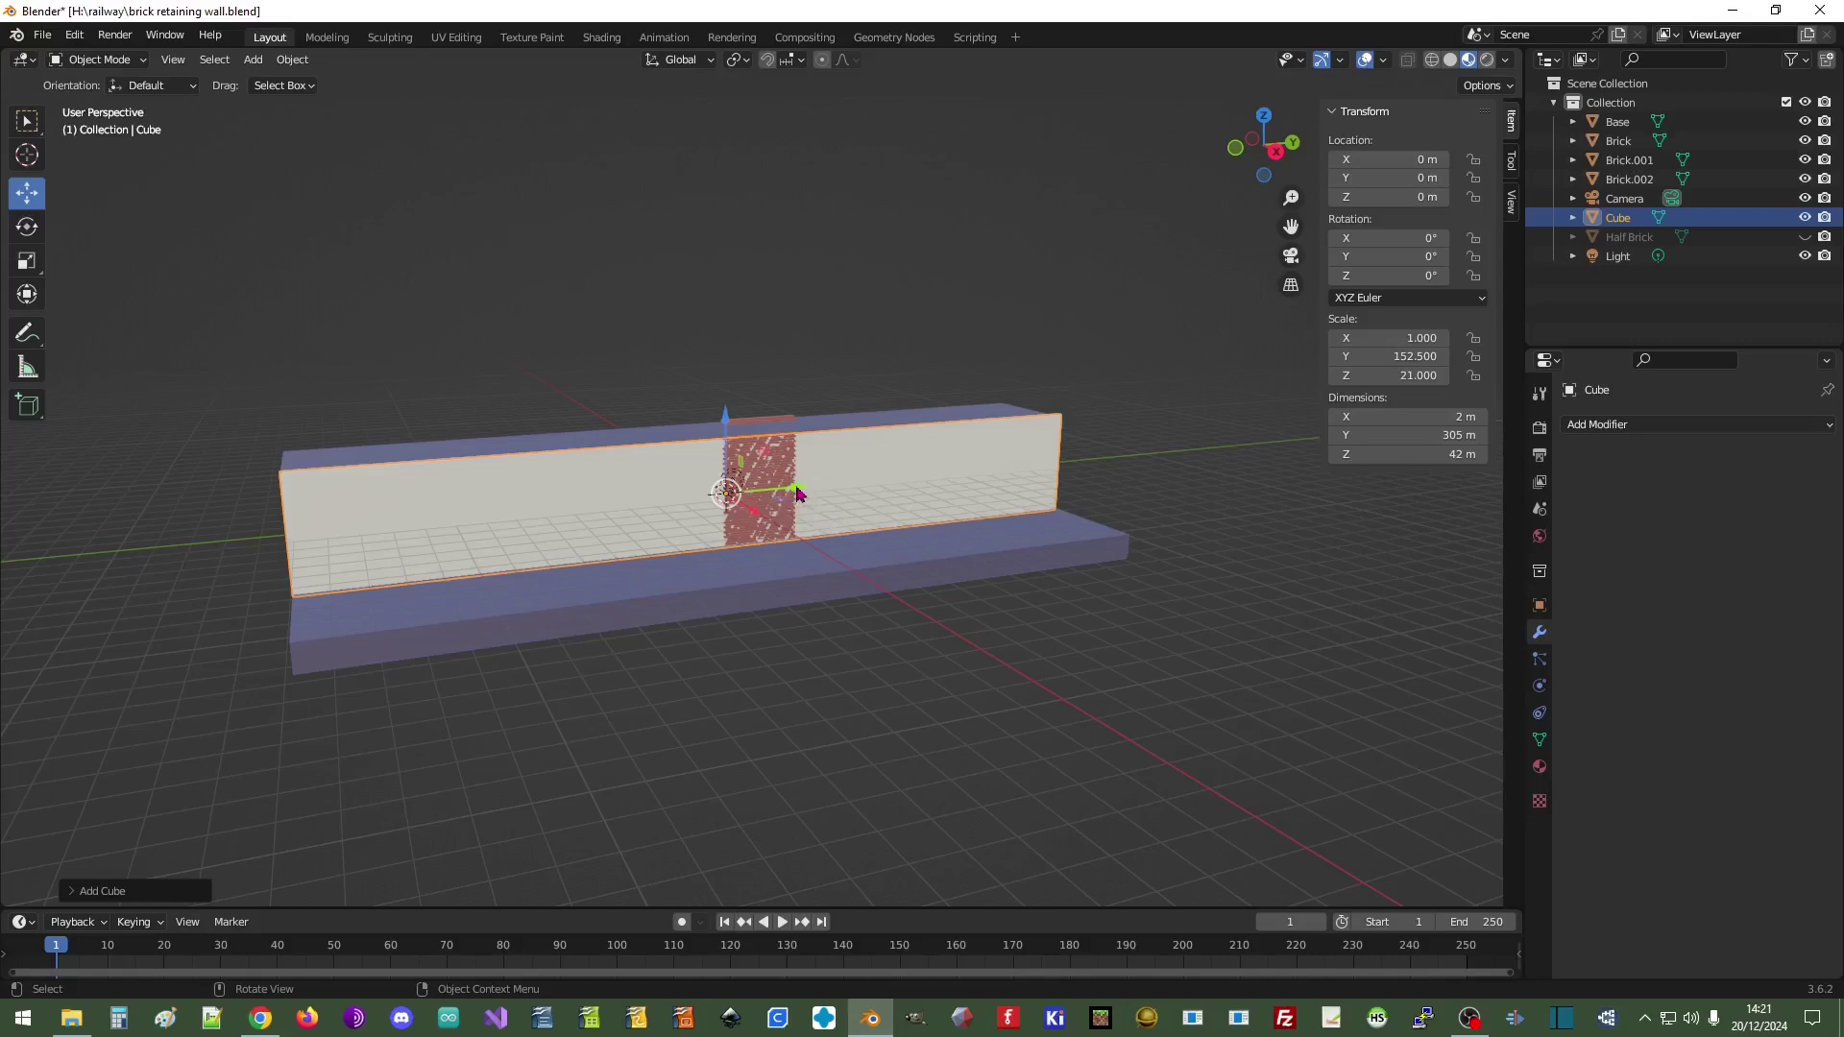
{"action": "left_click", "coordinate": [42, 35]}
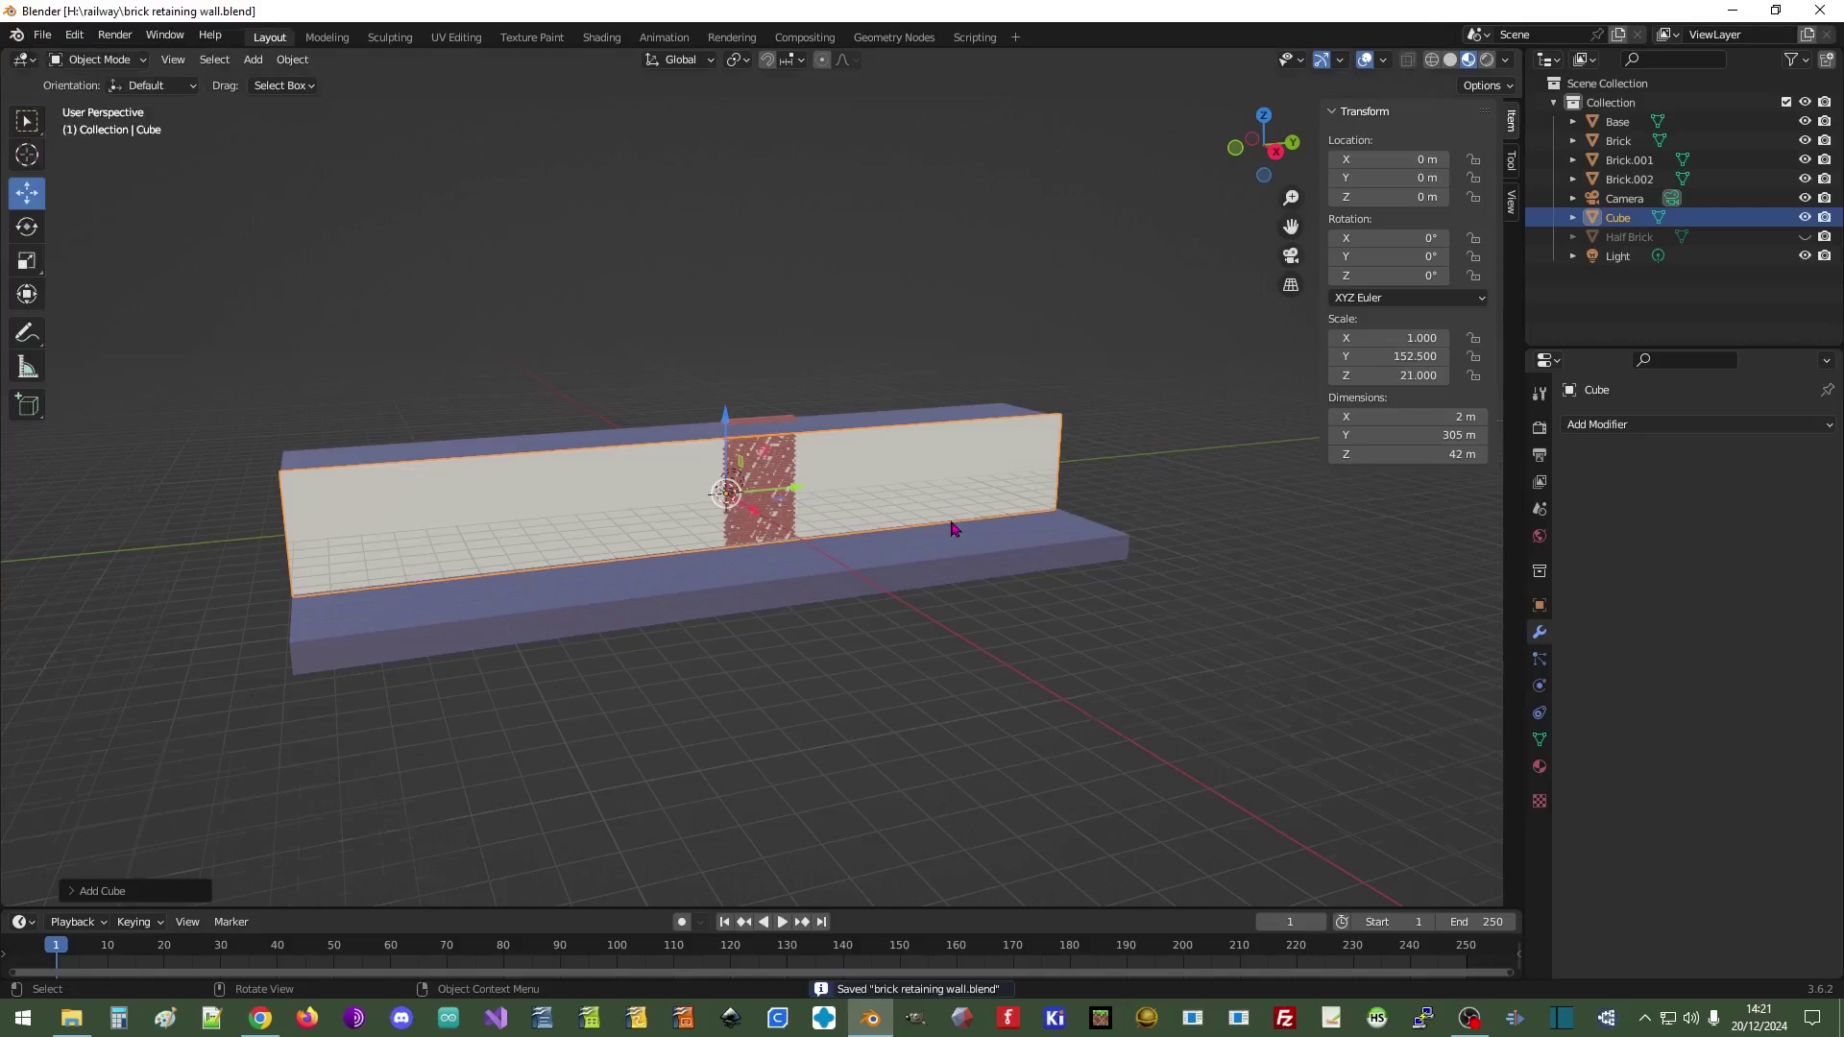
- Select the stacked brick section and move it along Y to the far end of the base, at about -152.5 m
{"action": "scroll", "coordinate": [950, 528], "scroll_direction": "up", "scroll_amount": 4}
{"action": "scroll", "coordinate": [951, 533], "scroll_direction": "up", "scroll_amount": 1}
{"action": "left_click", "coordinate": [812, 553]}
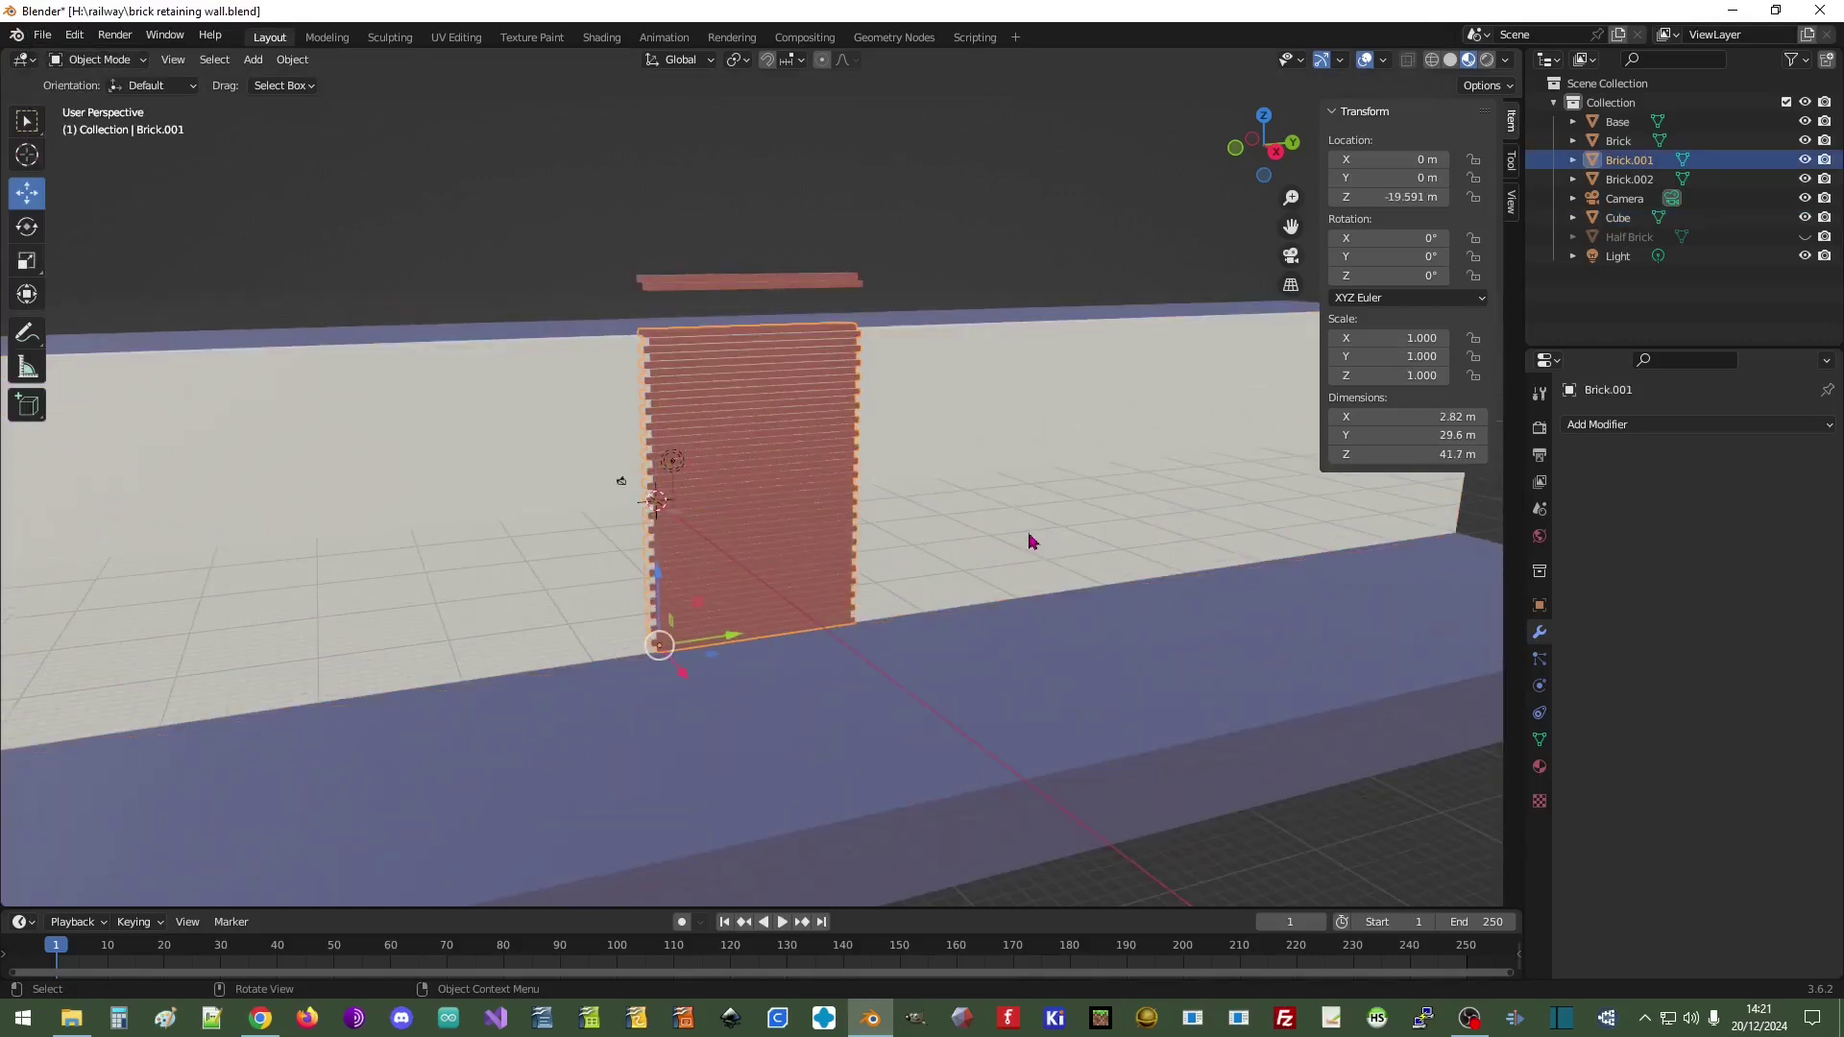
{"action": "middle_click_drag", "start_coordinate": [1020, 541], "coordinate": [967, 515]}
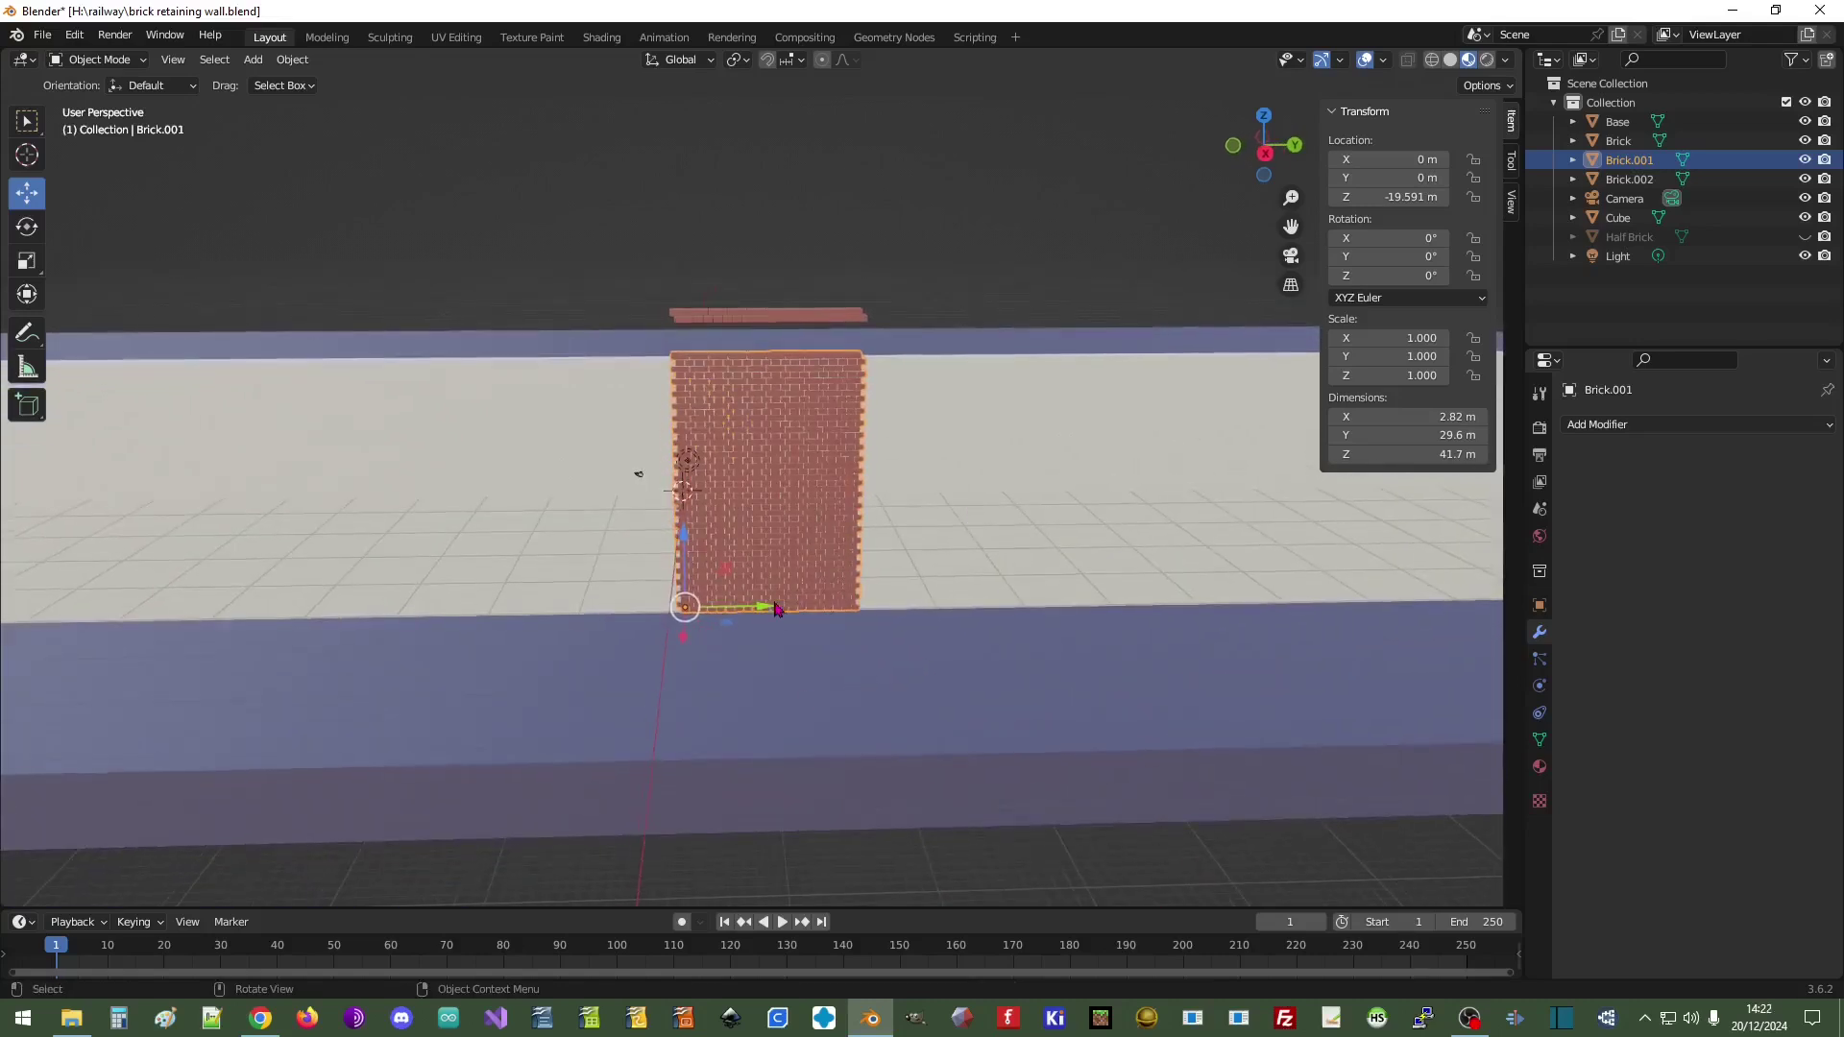
{"action": "middle_click_drag", "start_coordinate": [581, 637], "coordinate": [1198, 609], "text": "shift"}
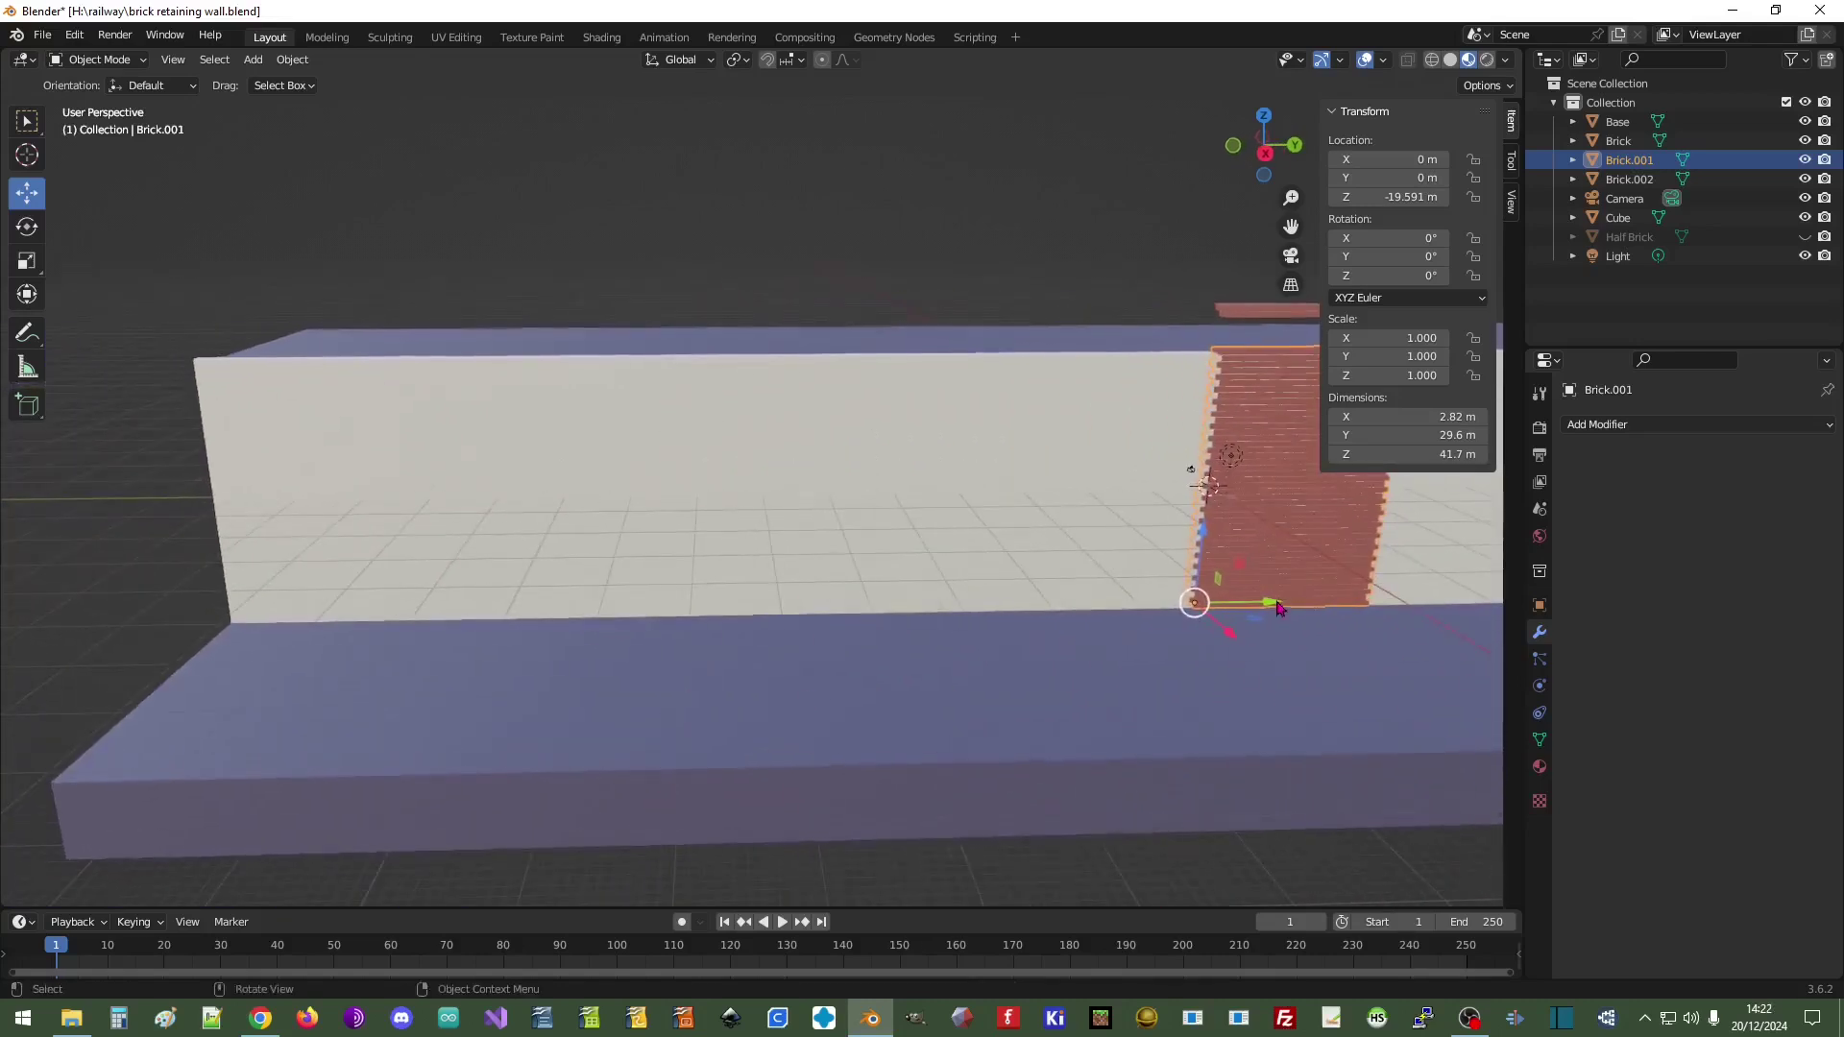
{"action": "left_click_drag", "start_coordinate": [1272, 610], "coordinate": [326, 691]}
- Nudge the brick section along Y to about -151.9 m to line it up with the end of the base
{"action": "scroll", "coordinate": [371, 683], "scroll_direction": "up", "scroll_amount": 5}
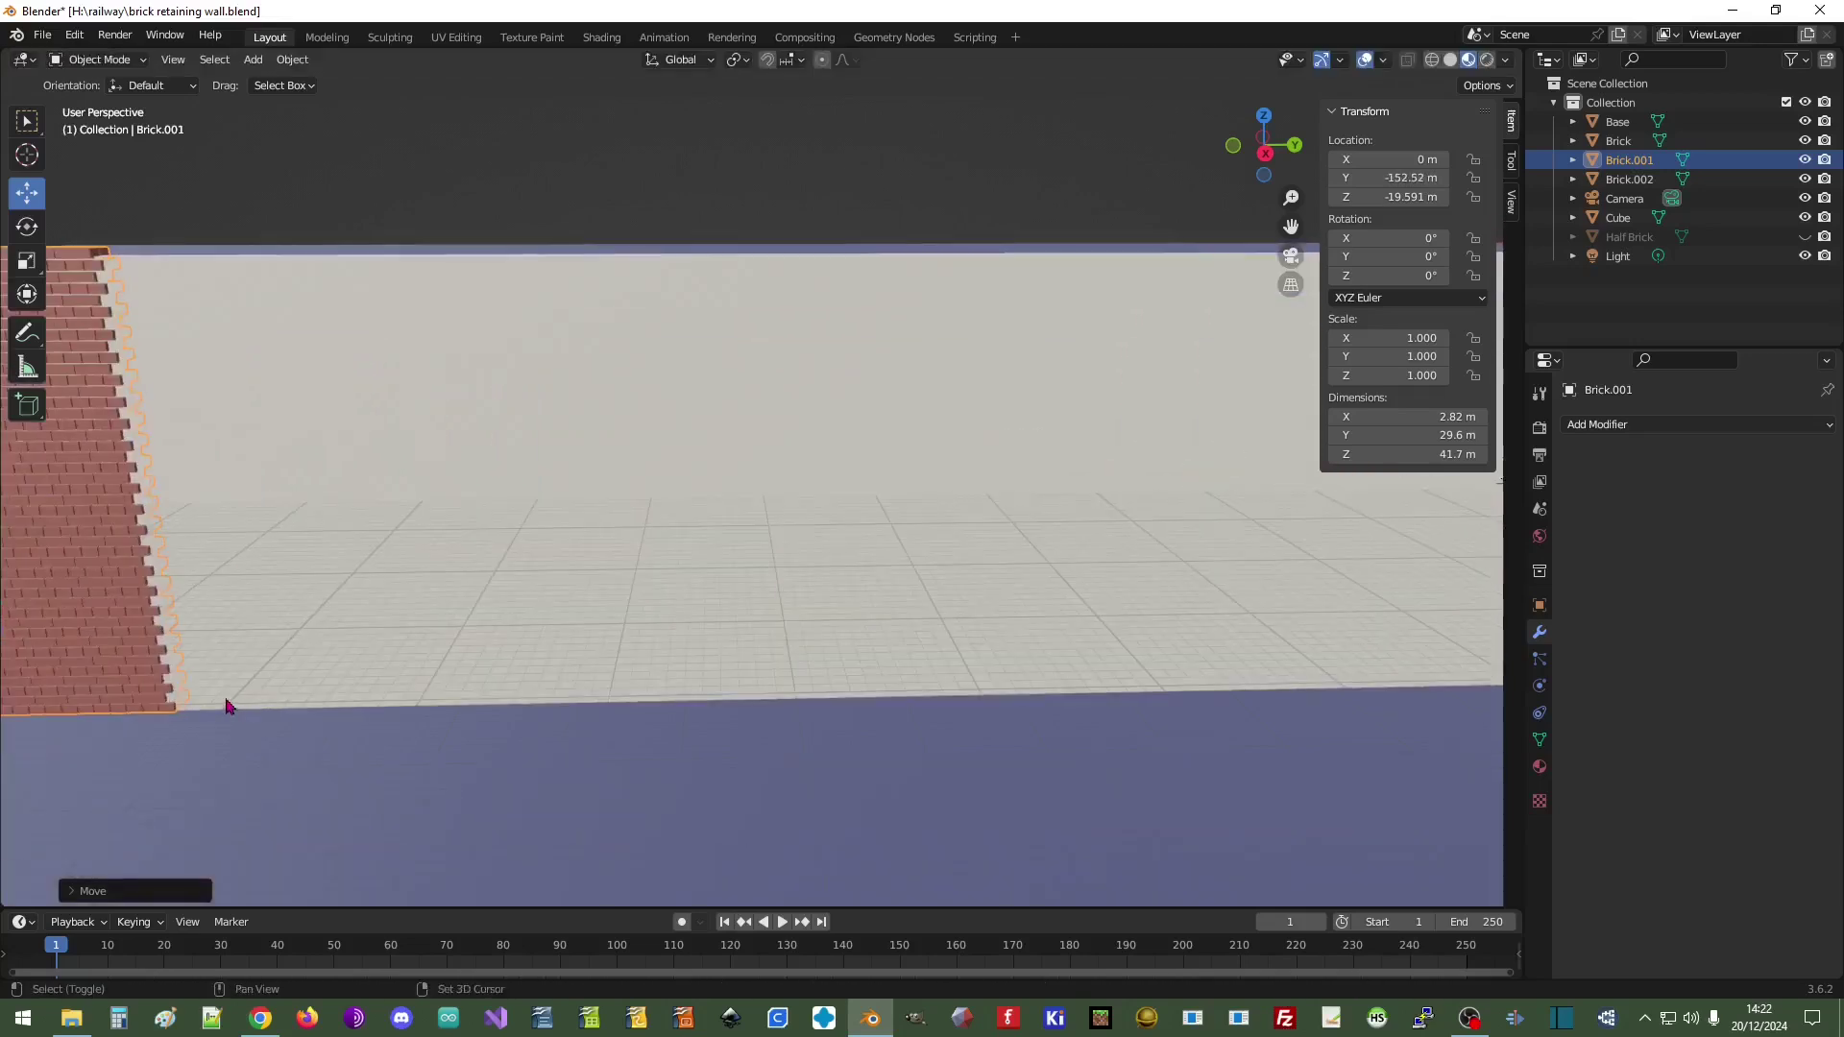
{"action": "middle_click_drag", "start_coordinate": [704, 659], "coordinate": [893, 649], "text": "shift"}
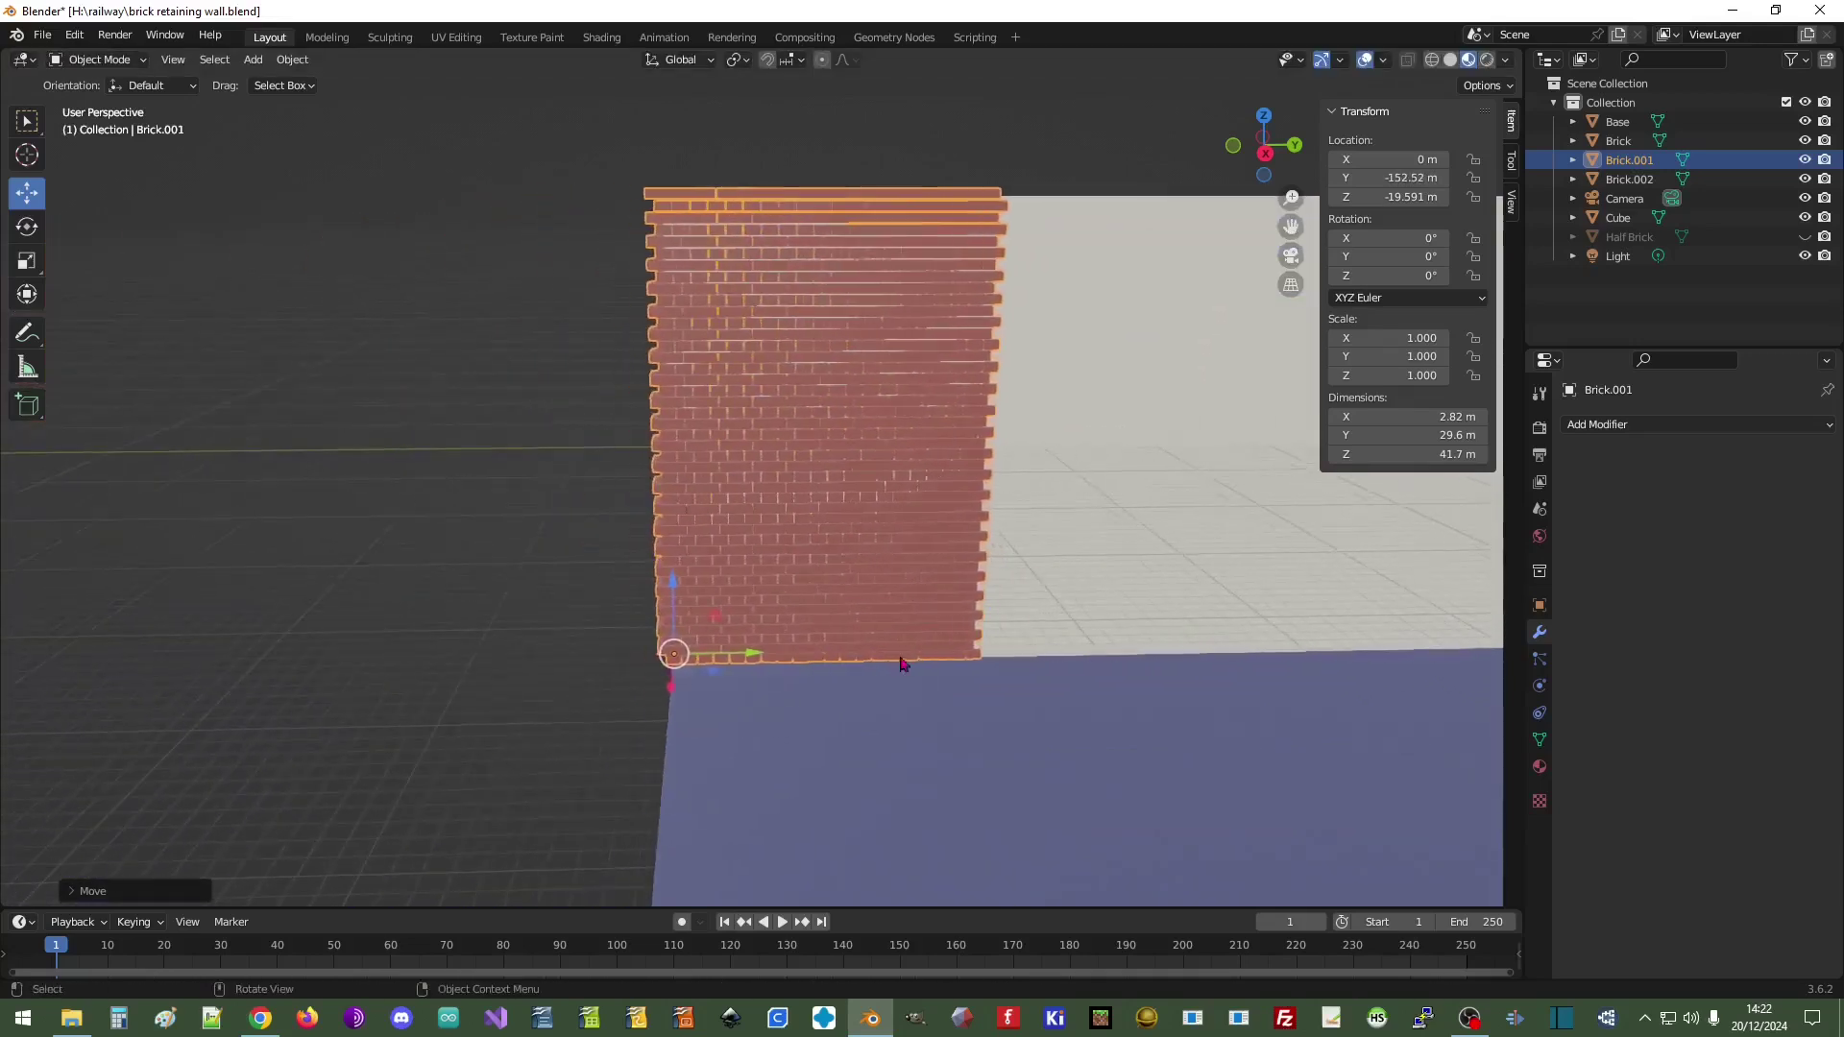
{"action": "scroll", "coordinate": [882, 646], "scroll_direction": "up", "scroll_amount": 4}
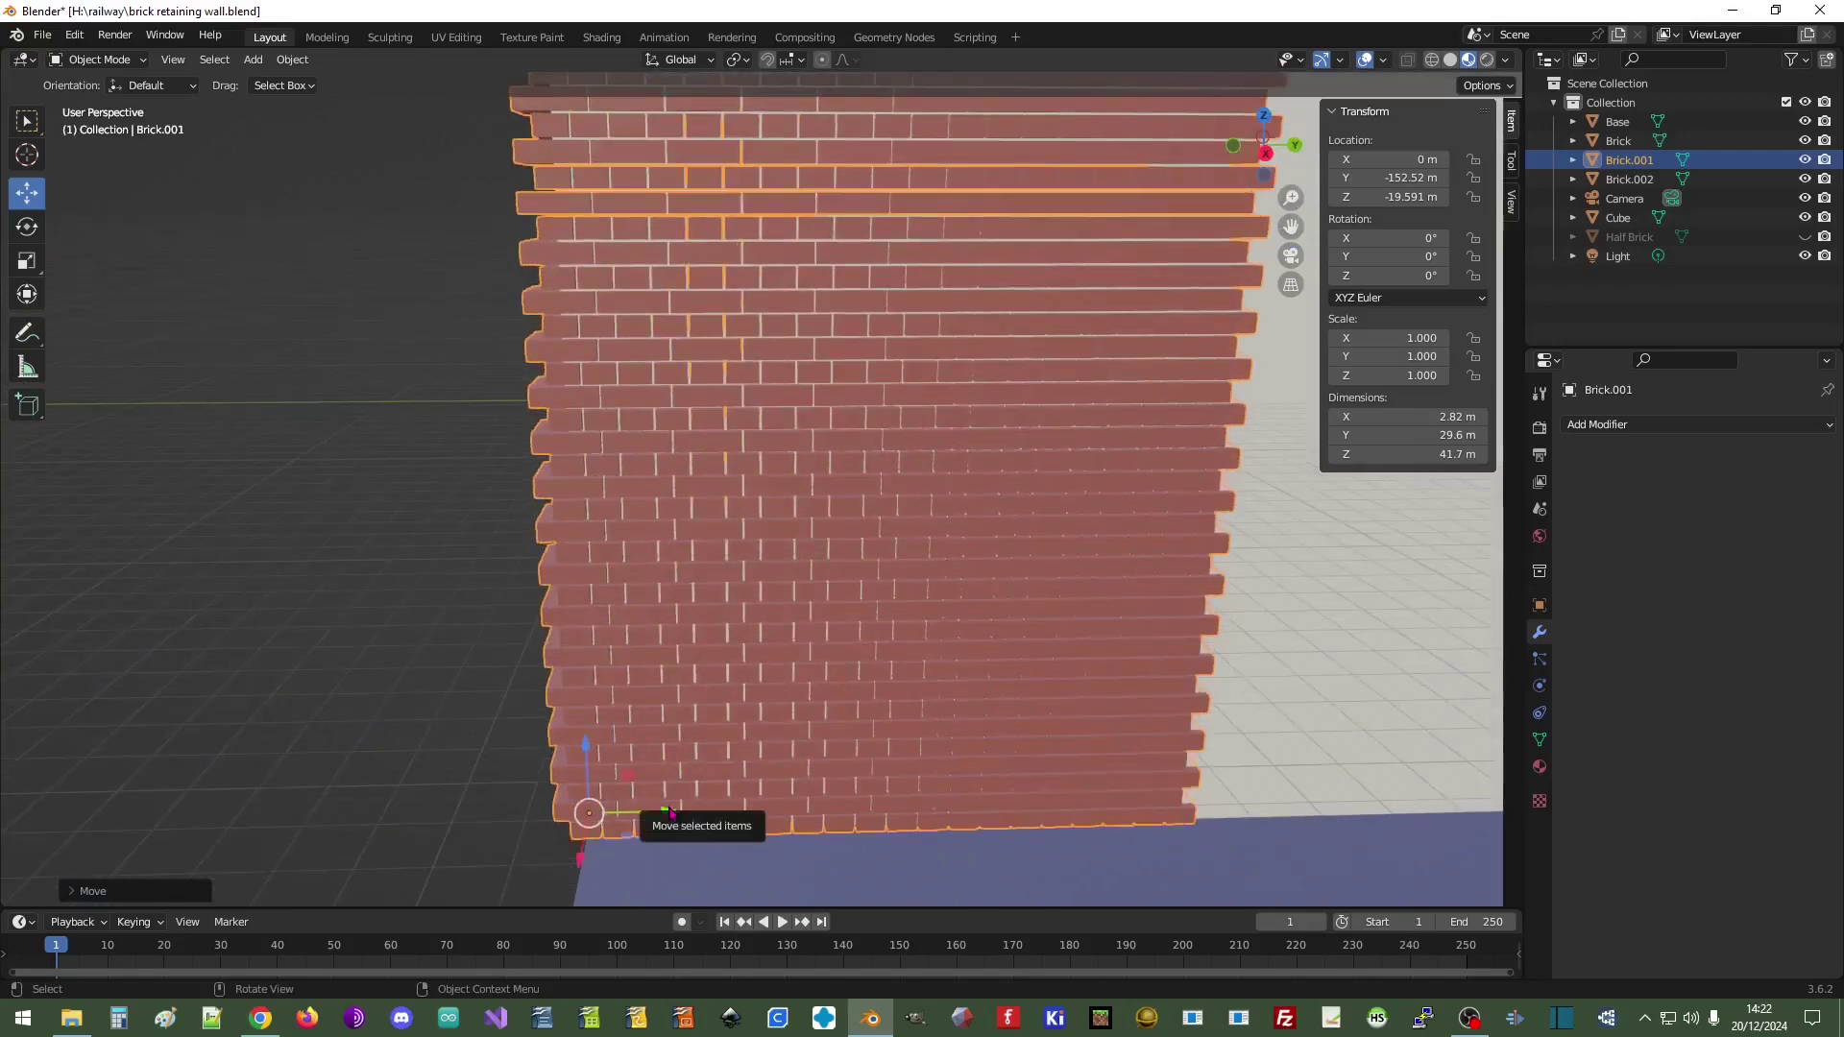
{"action": "left_click_drag", "start_coordinate": [673, 811], "coordinate": [685, 810]}
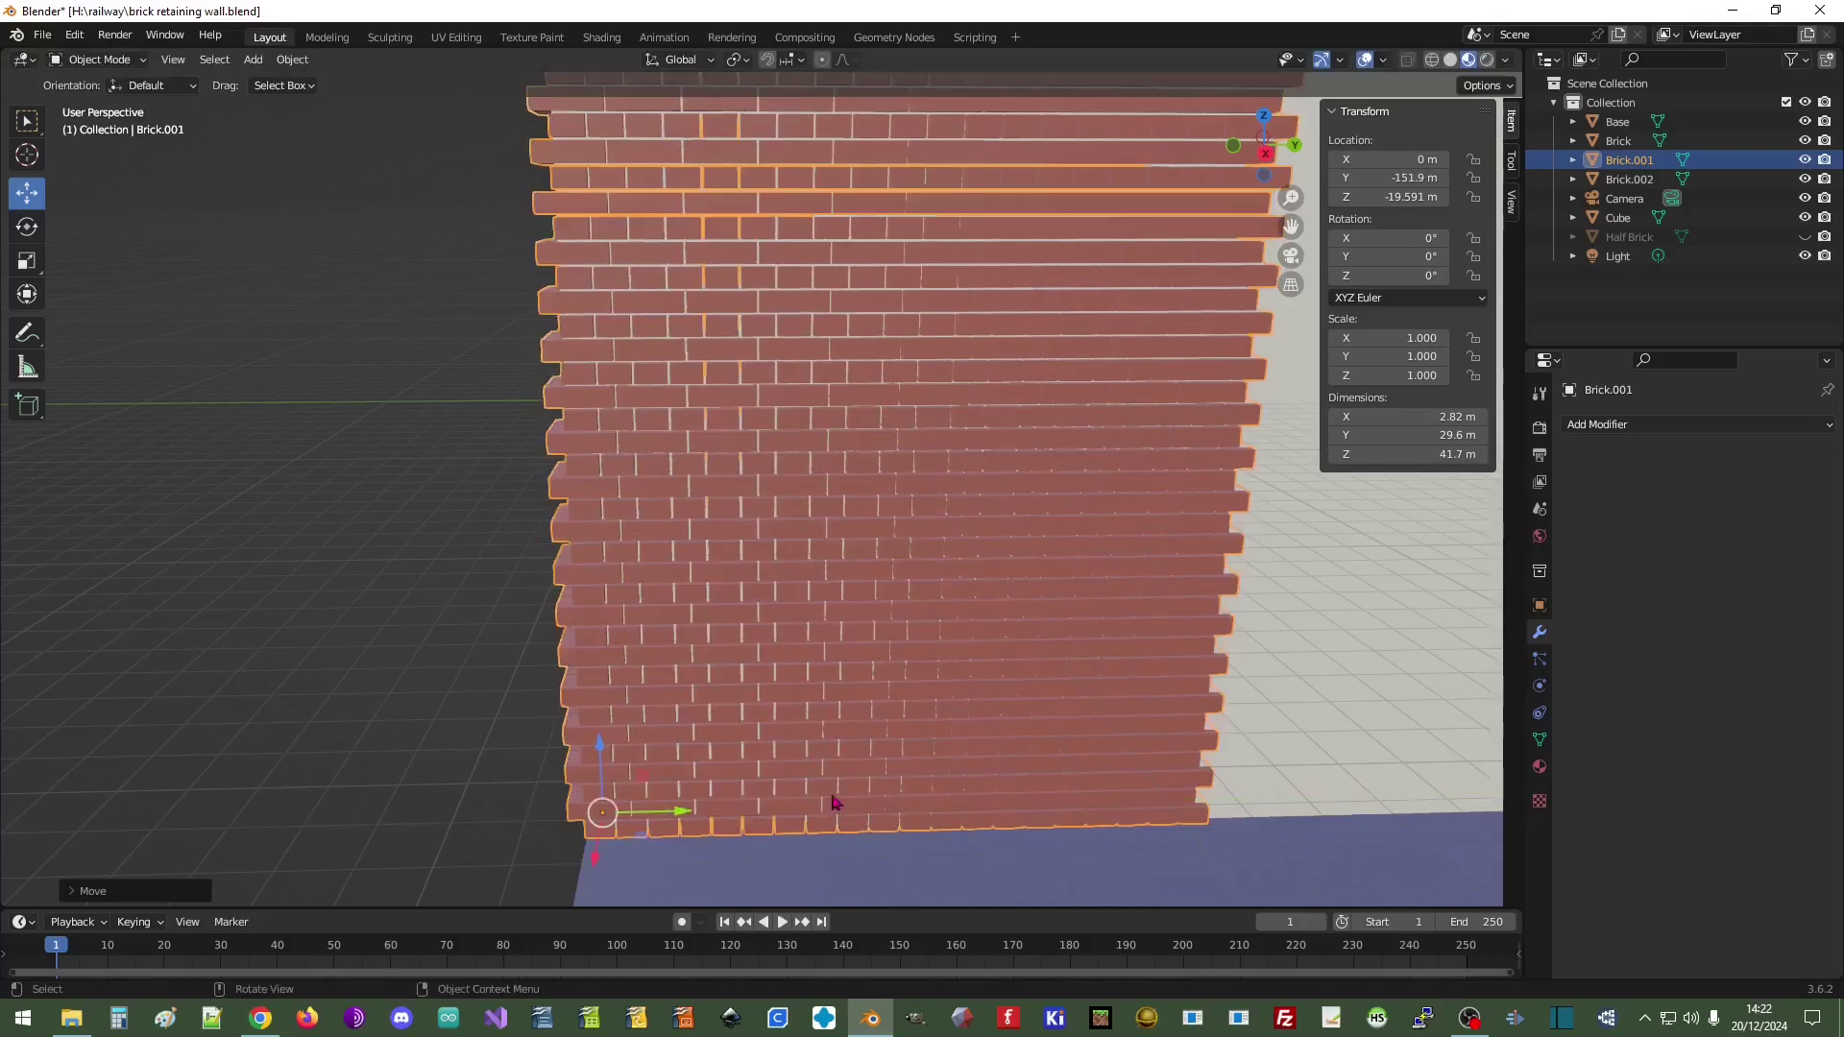
- Add an Array modifier to the brick section, replacing the relative offset with a constant offset of 0 m in X
{"action": "scroll", "coordinate": [1276, 741], "scroll_direction": "down", "scroll_amount": 4}
{"action": "middle_click_drag", "start_coordinate": [1255, 678], "coordinate": [869, 734], "text": "shift"}
{"action": "left_click", "coordinate": [1613, 424]}
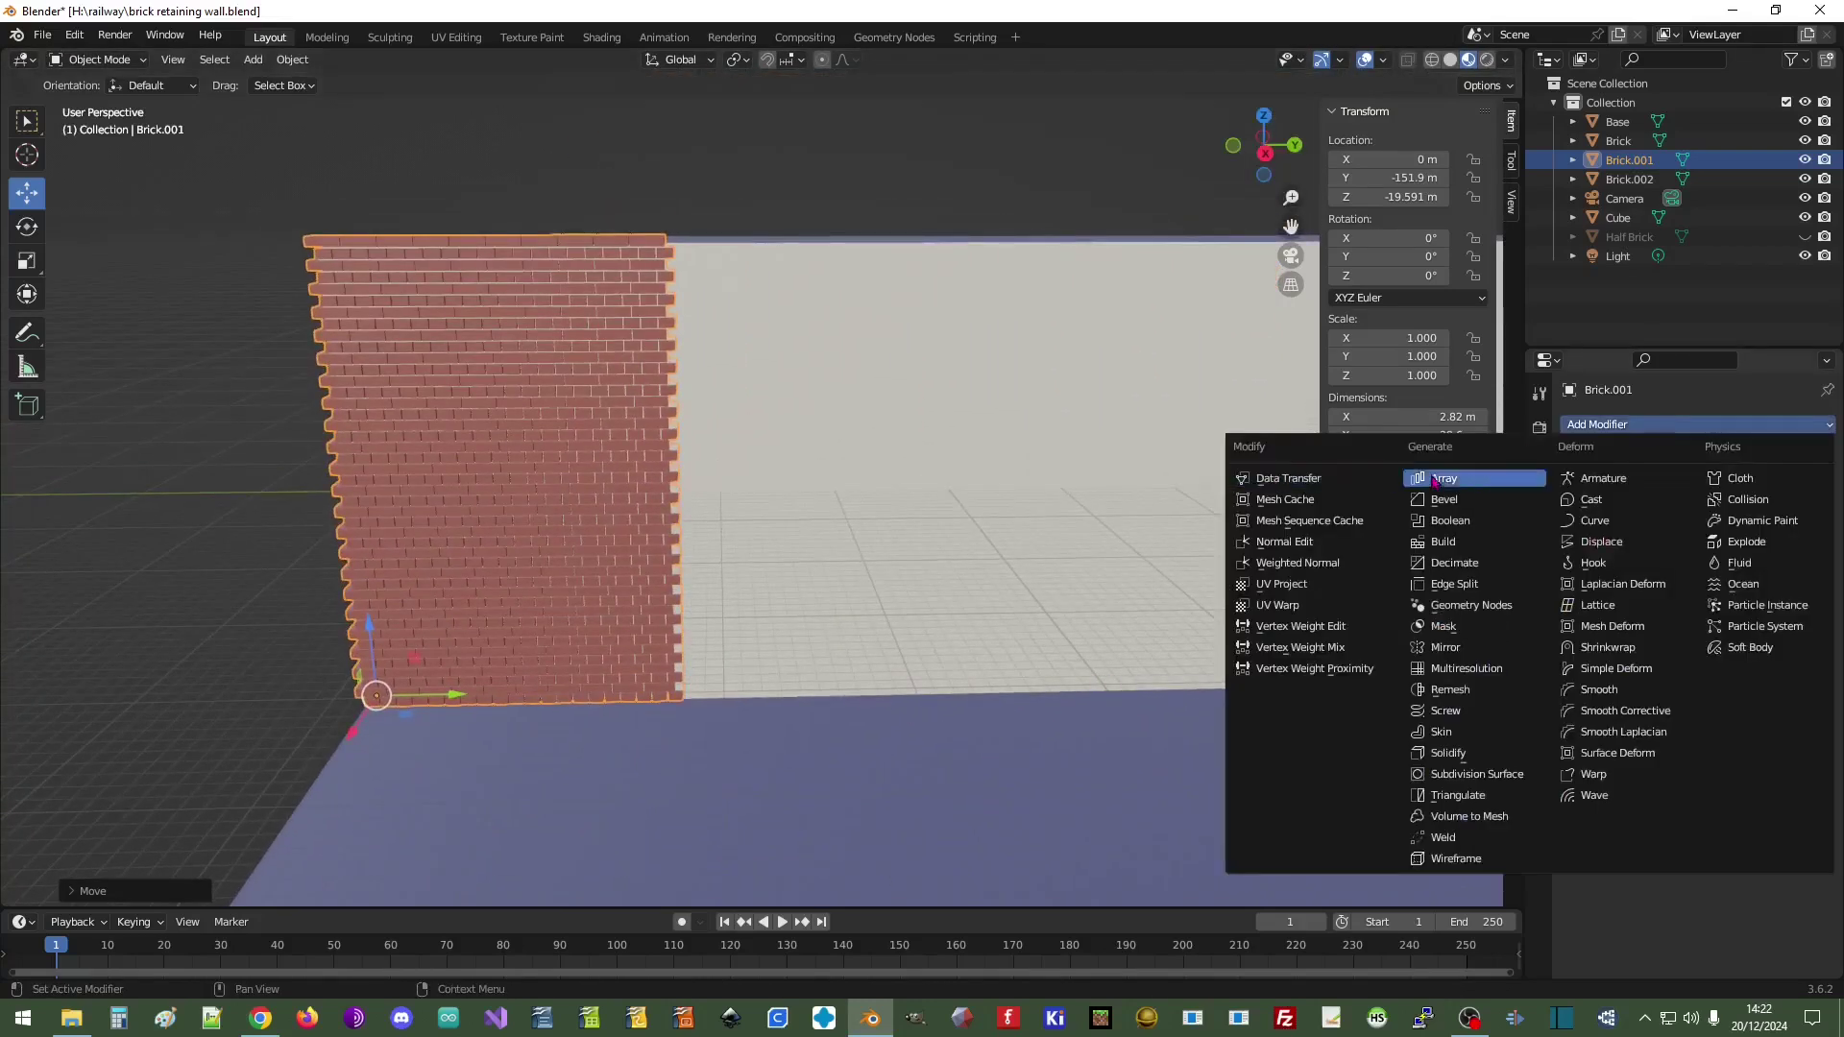
{"action": "left_click", "coordinate": [1431, 479]}
{"action": "left_click", "coordinate": [1599, 538]}
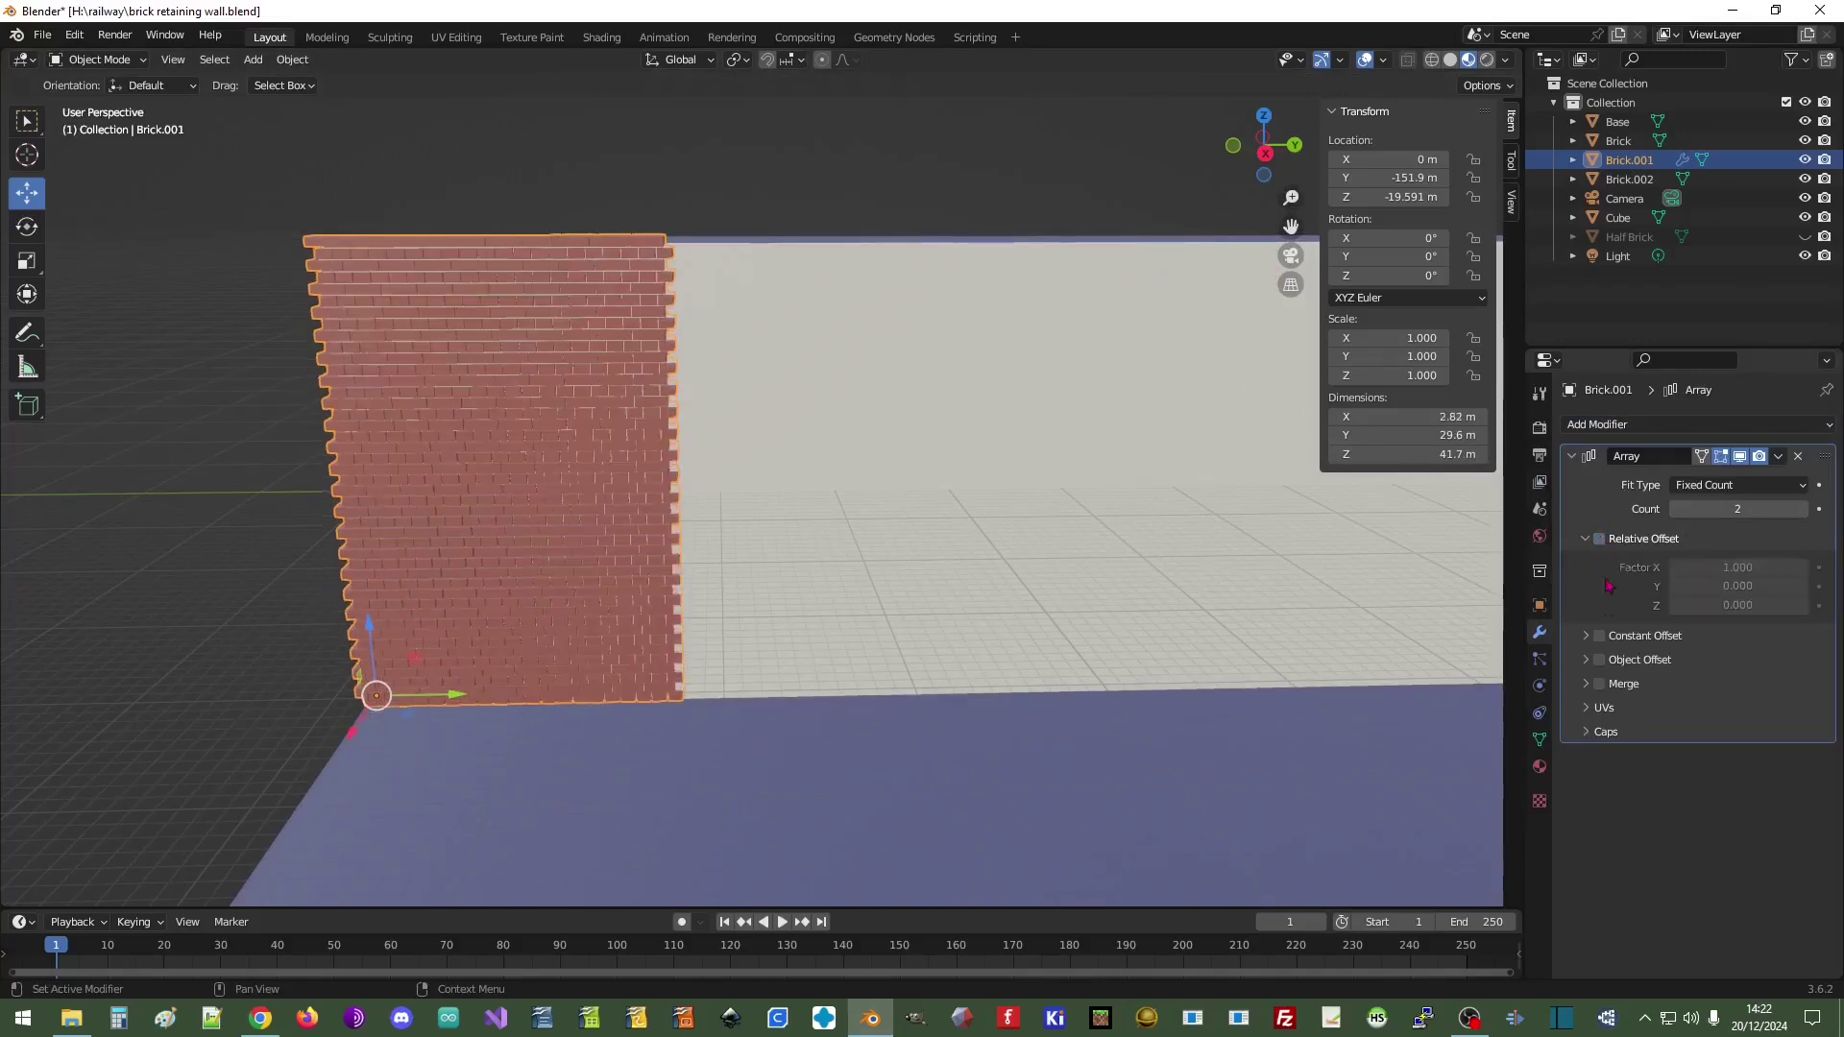
{"action": "left_click", "coordinate": [1600, 637]}
{"action": "left_click", "coordinate": [1584, 637]}
{"action": "left_click", "coordinate": [1719, 664]}
{"action": "type", "text": "0"}
{"action": "key", "text": "Return"}
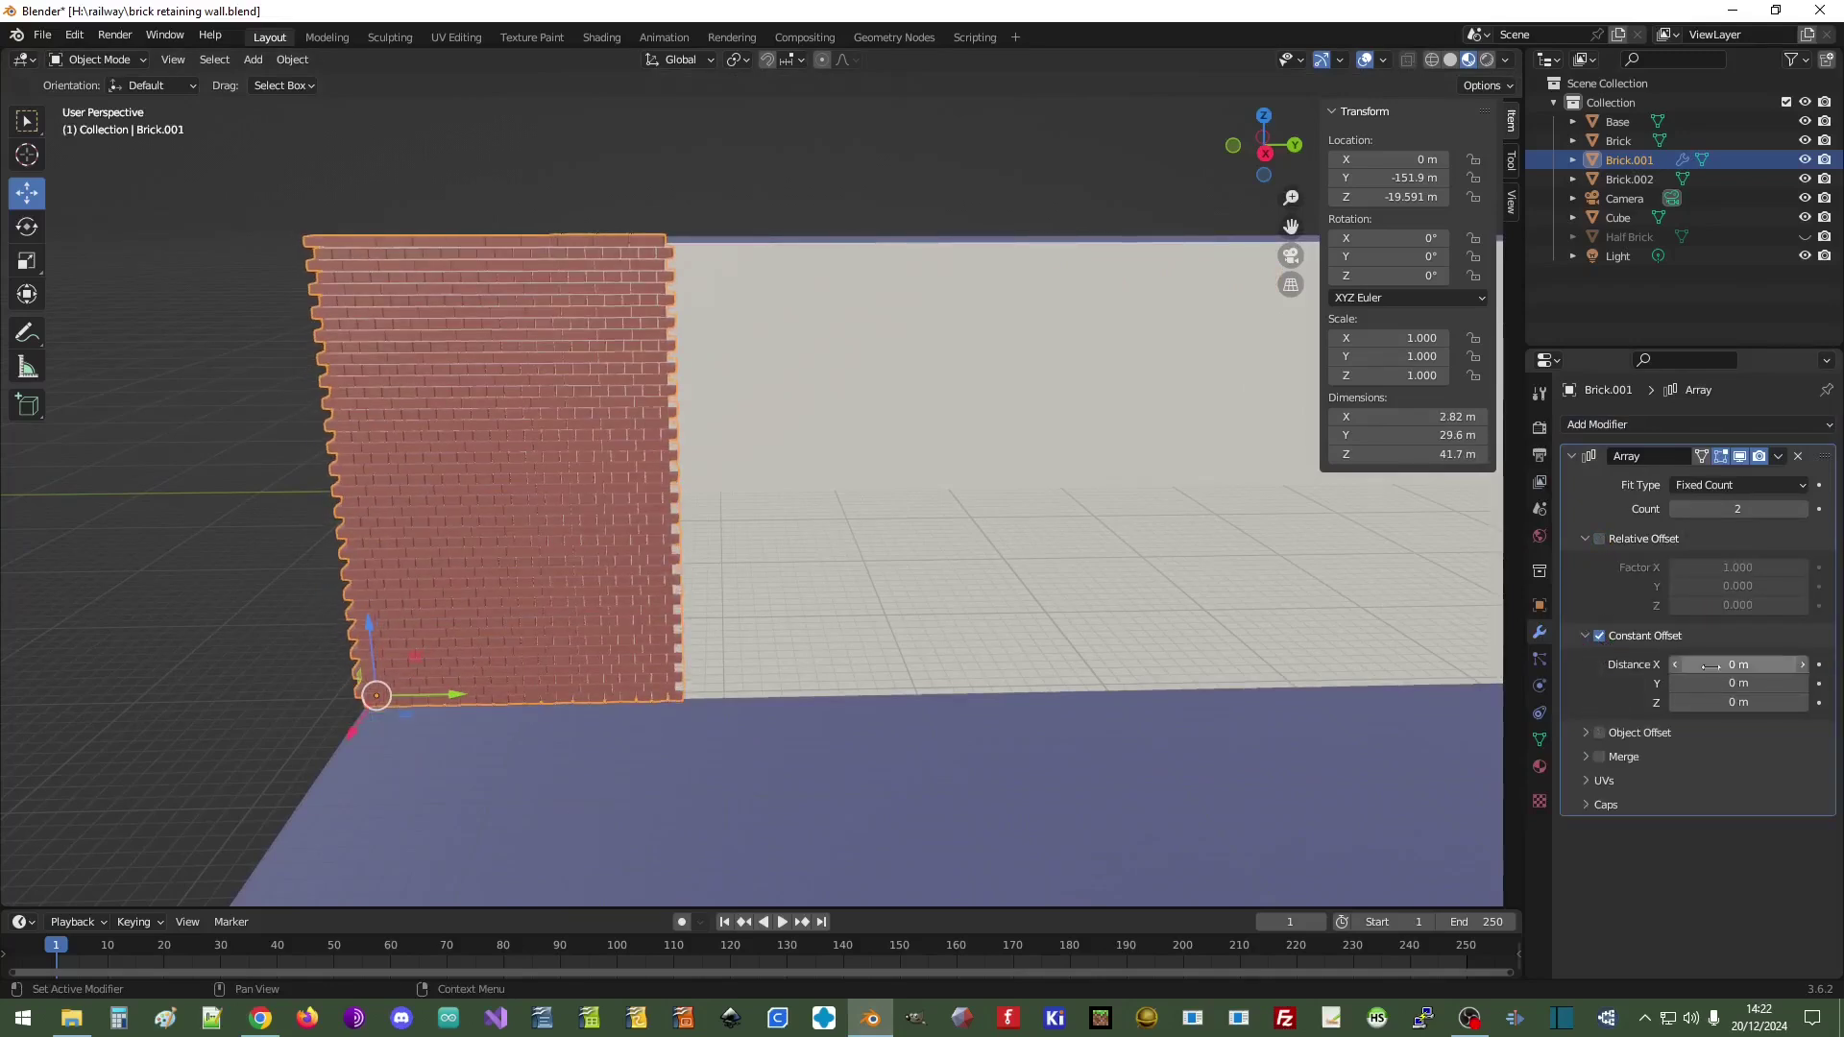
- Set the array's constant Y offset to 30 m, trying 20 m first, and inspect the joint between the two sections
{"action": "left_click", "coordinate": [1721, 683]}
{"action": "type", "text": "20"}
{"action": "key", "text": "Return"}
{"action": "left_click", "coordinate": [1718, 682]}
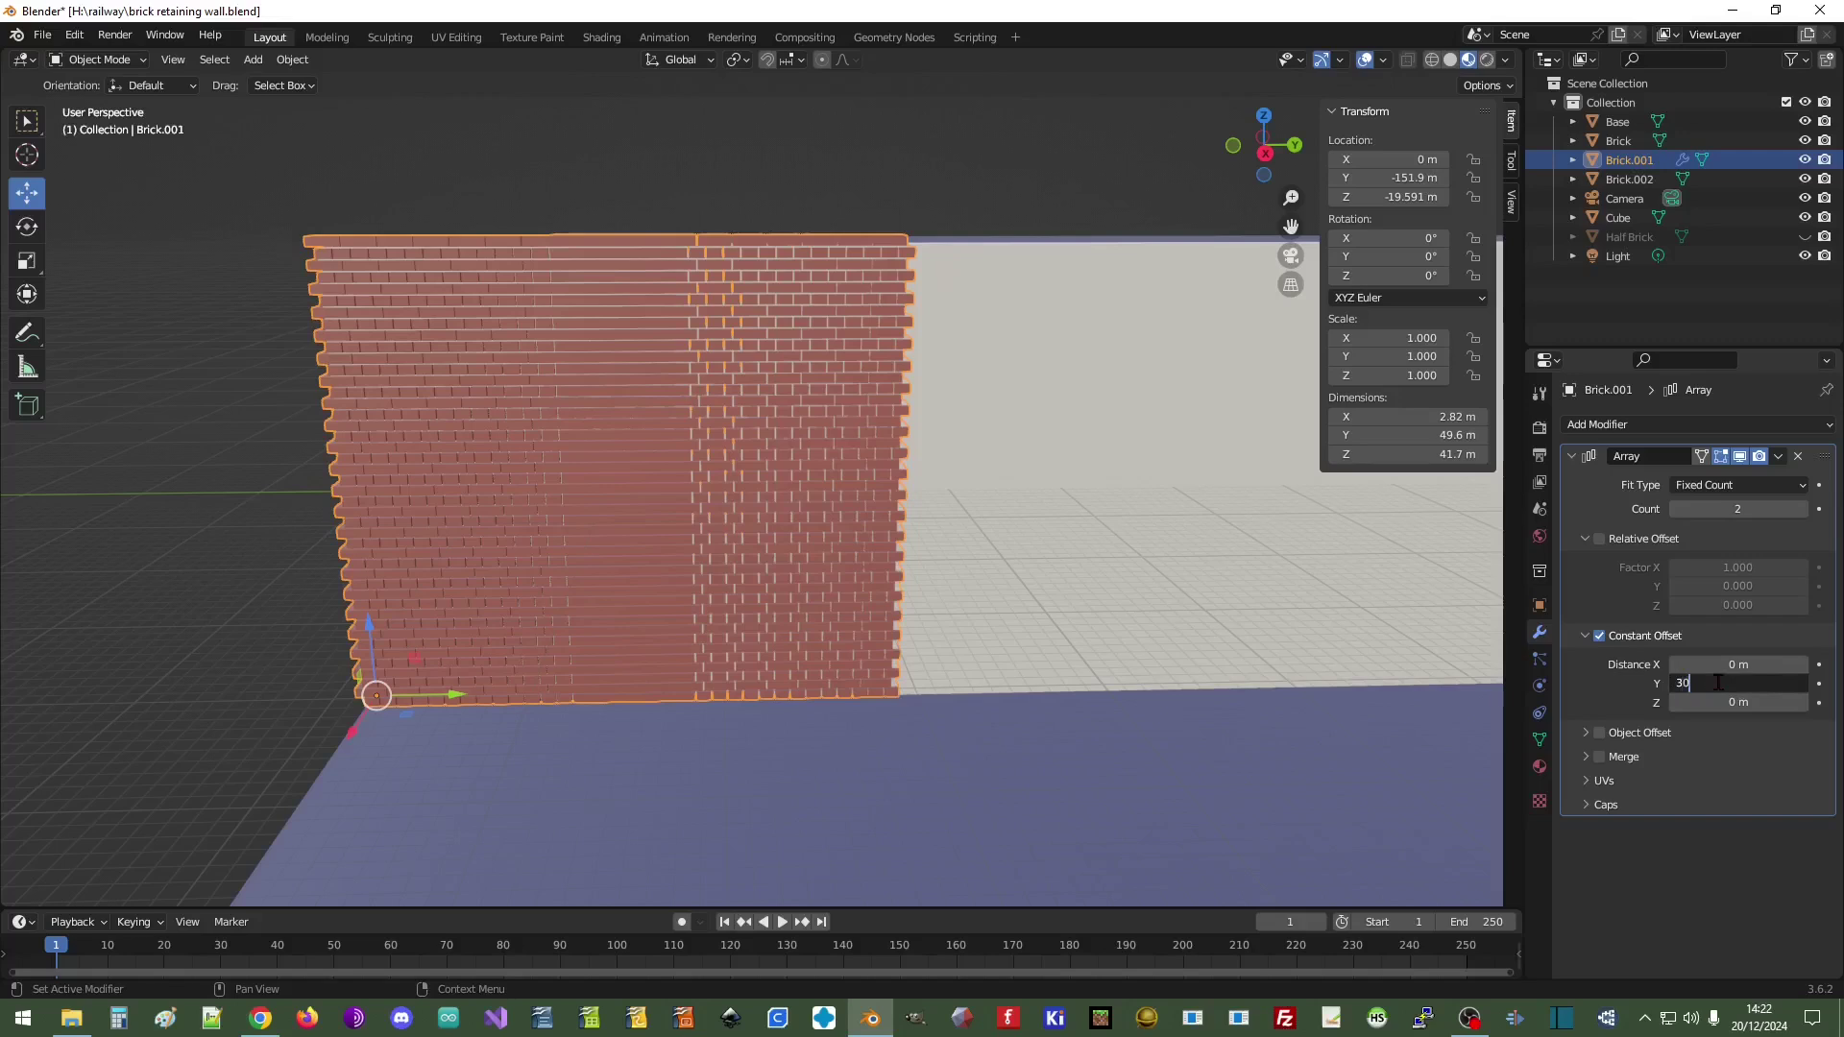
{"action": "type", "text": "30"}
{"action": "key", "text": "Return"}
{"action": "scroll", "coordinate": [816, 633], "scroll_direction": "up", "scroll_amount": 6}
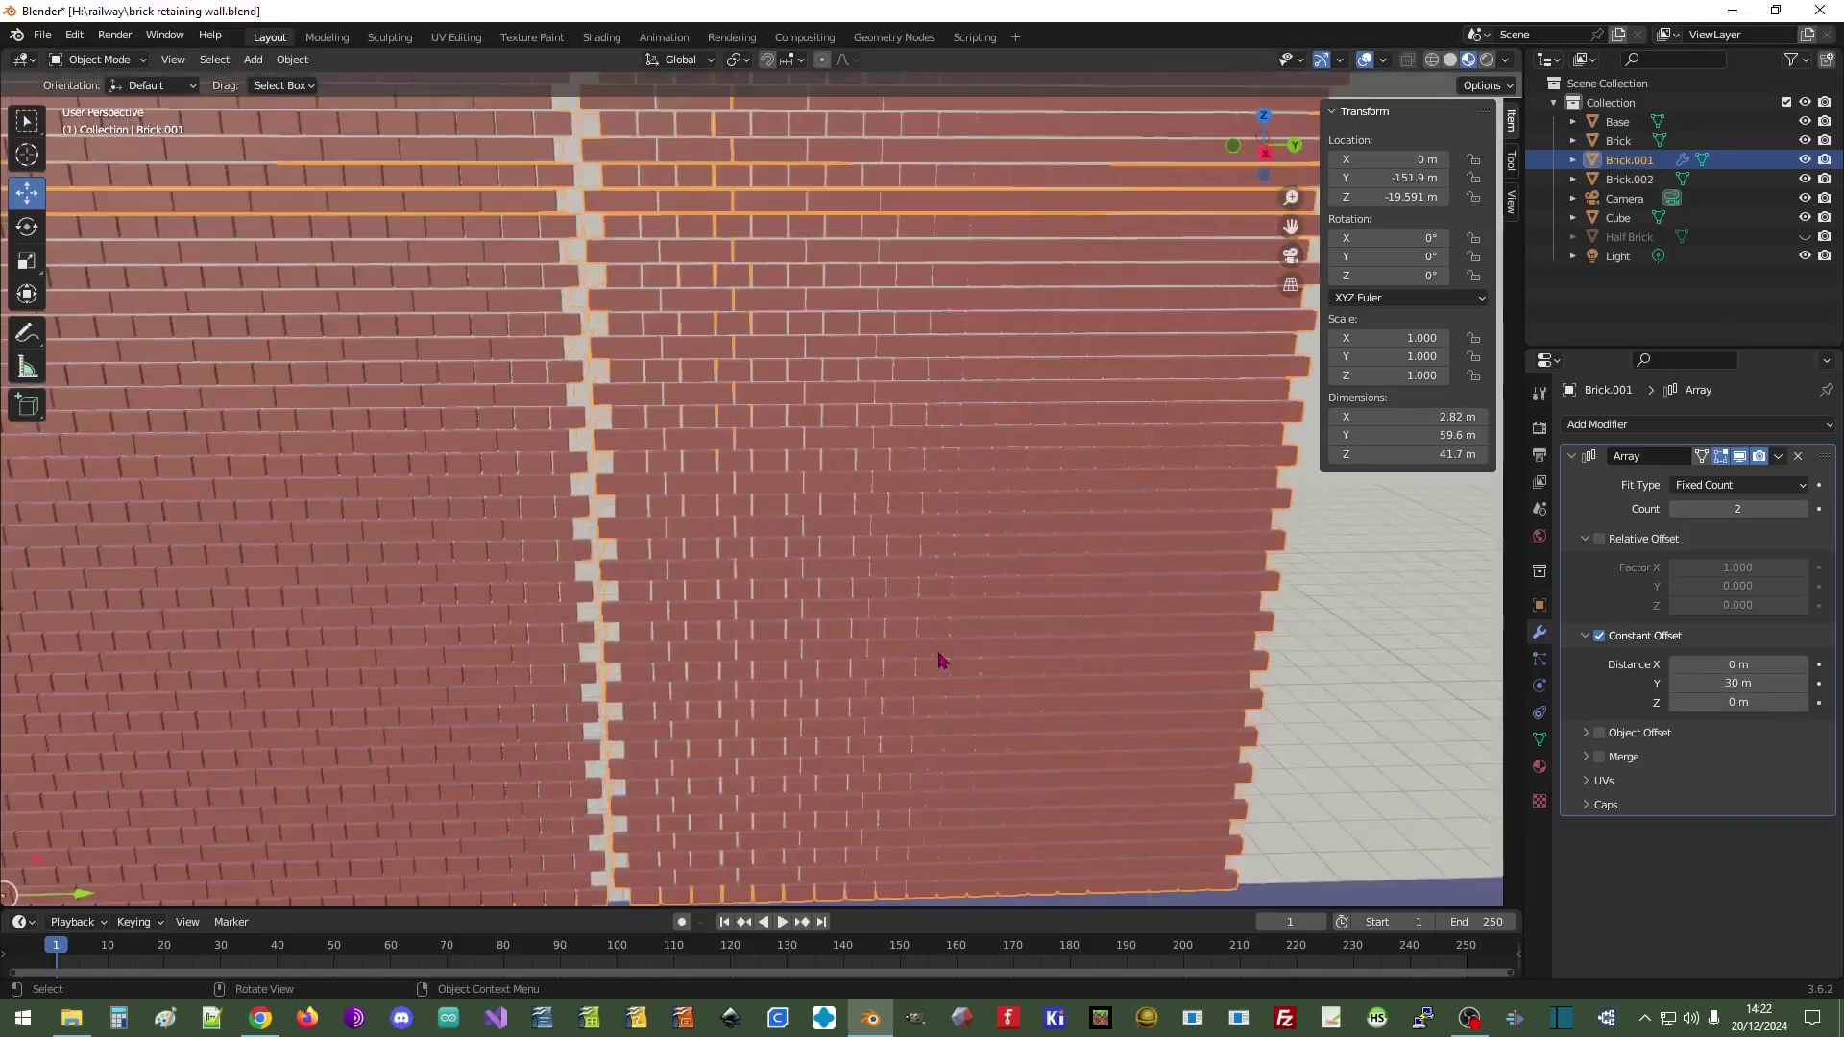
- Reduce the array's constant Y offset gradually to 29.04 m to close the gap between the two brick sections
{"action": "left_click", "coordinate": [1676, 682]}
{"action": "mouse_move", "coordinate": [1674, 690]}
{"action": "left_mouse_down"}
{"action": "mouse_move", "coordinate": [1650, 690]}
{"action": "mouse_move", "coordinate": [1676, 687]}
{"action": "left_mouse_up"}
{"action": "left_click", "coordinate": [1676, 683]}
{"action": "left_click", "coordinate": [1676, 683]}
{"action": "left_click", "coordinate": [1675, 683]}
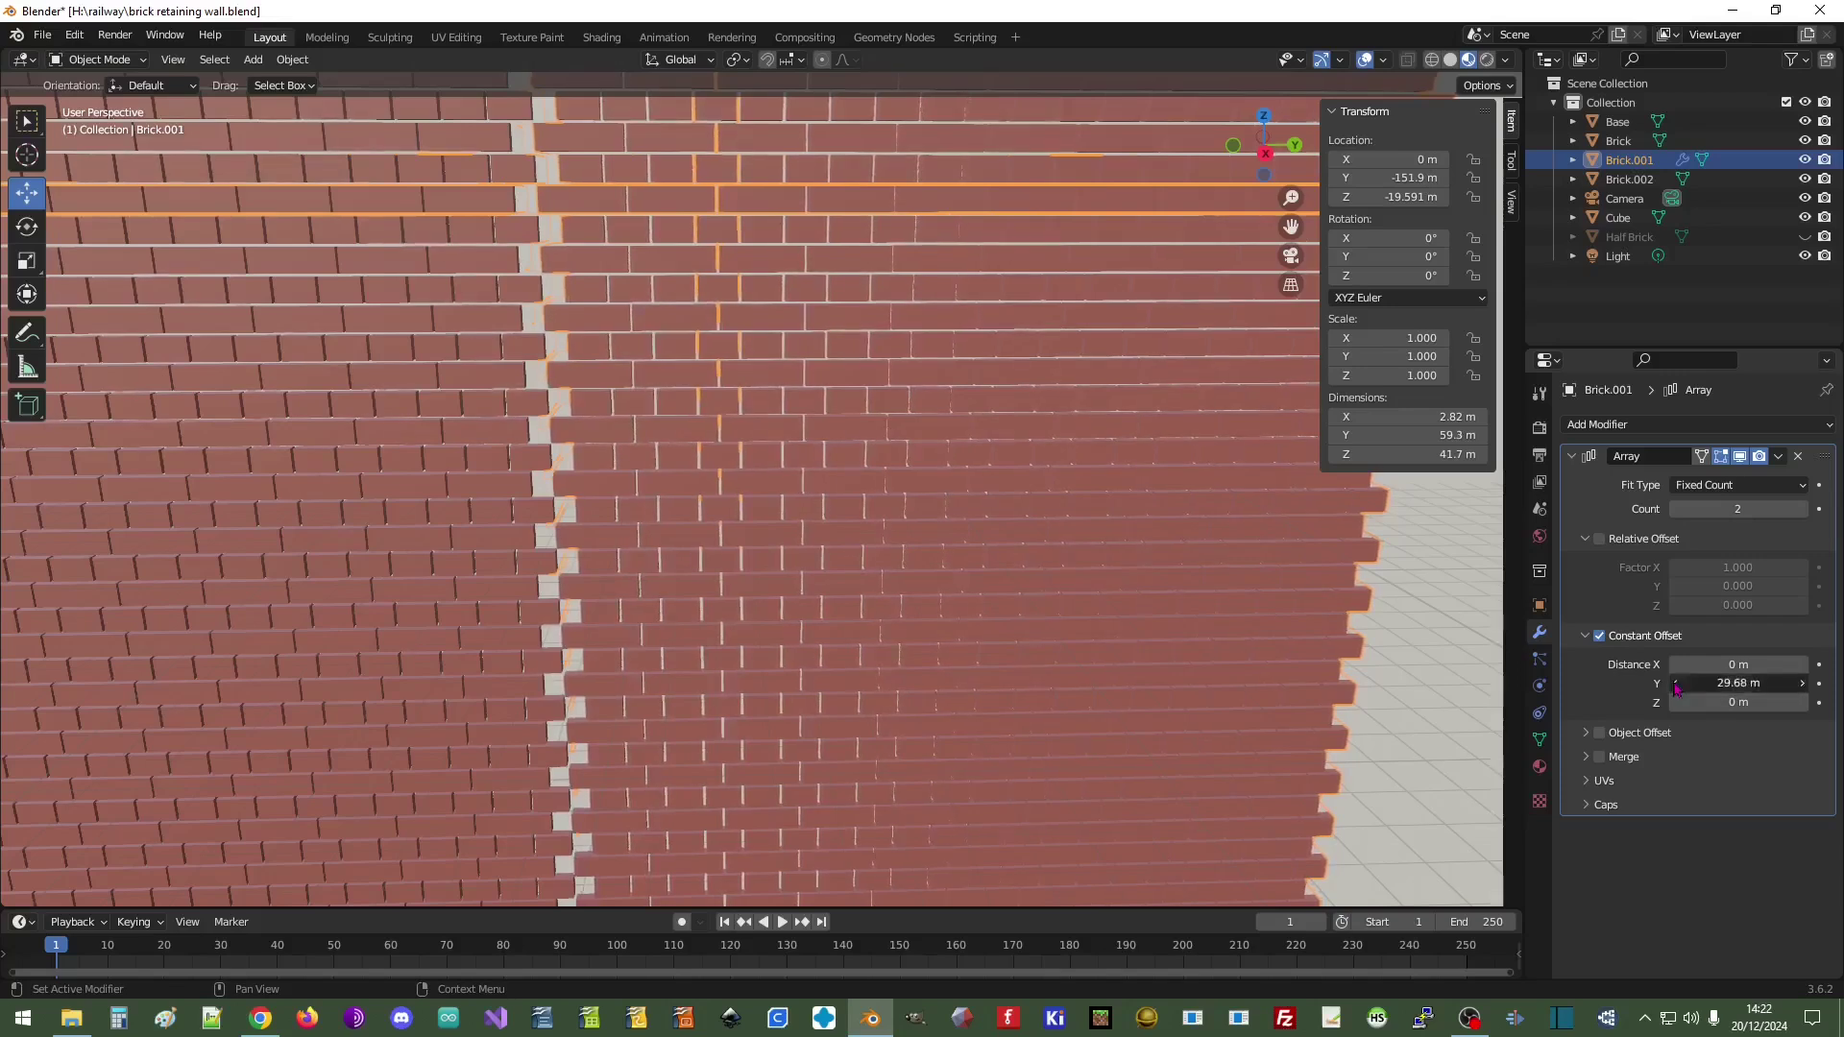
{"action": "left_click_drag", "start_coordinate": [1676, 688], "coordinate": [1675, 688]}
{"action": "left_click", "coordinate": [1675, 683]}
{"action": "left_click", "coordinate": [1675, 682]}
{"action": "left_click_drag", "start_coordinate": [1676, 682], "coordinate": [1679, 686]}
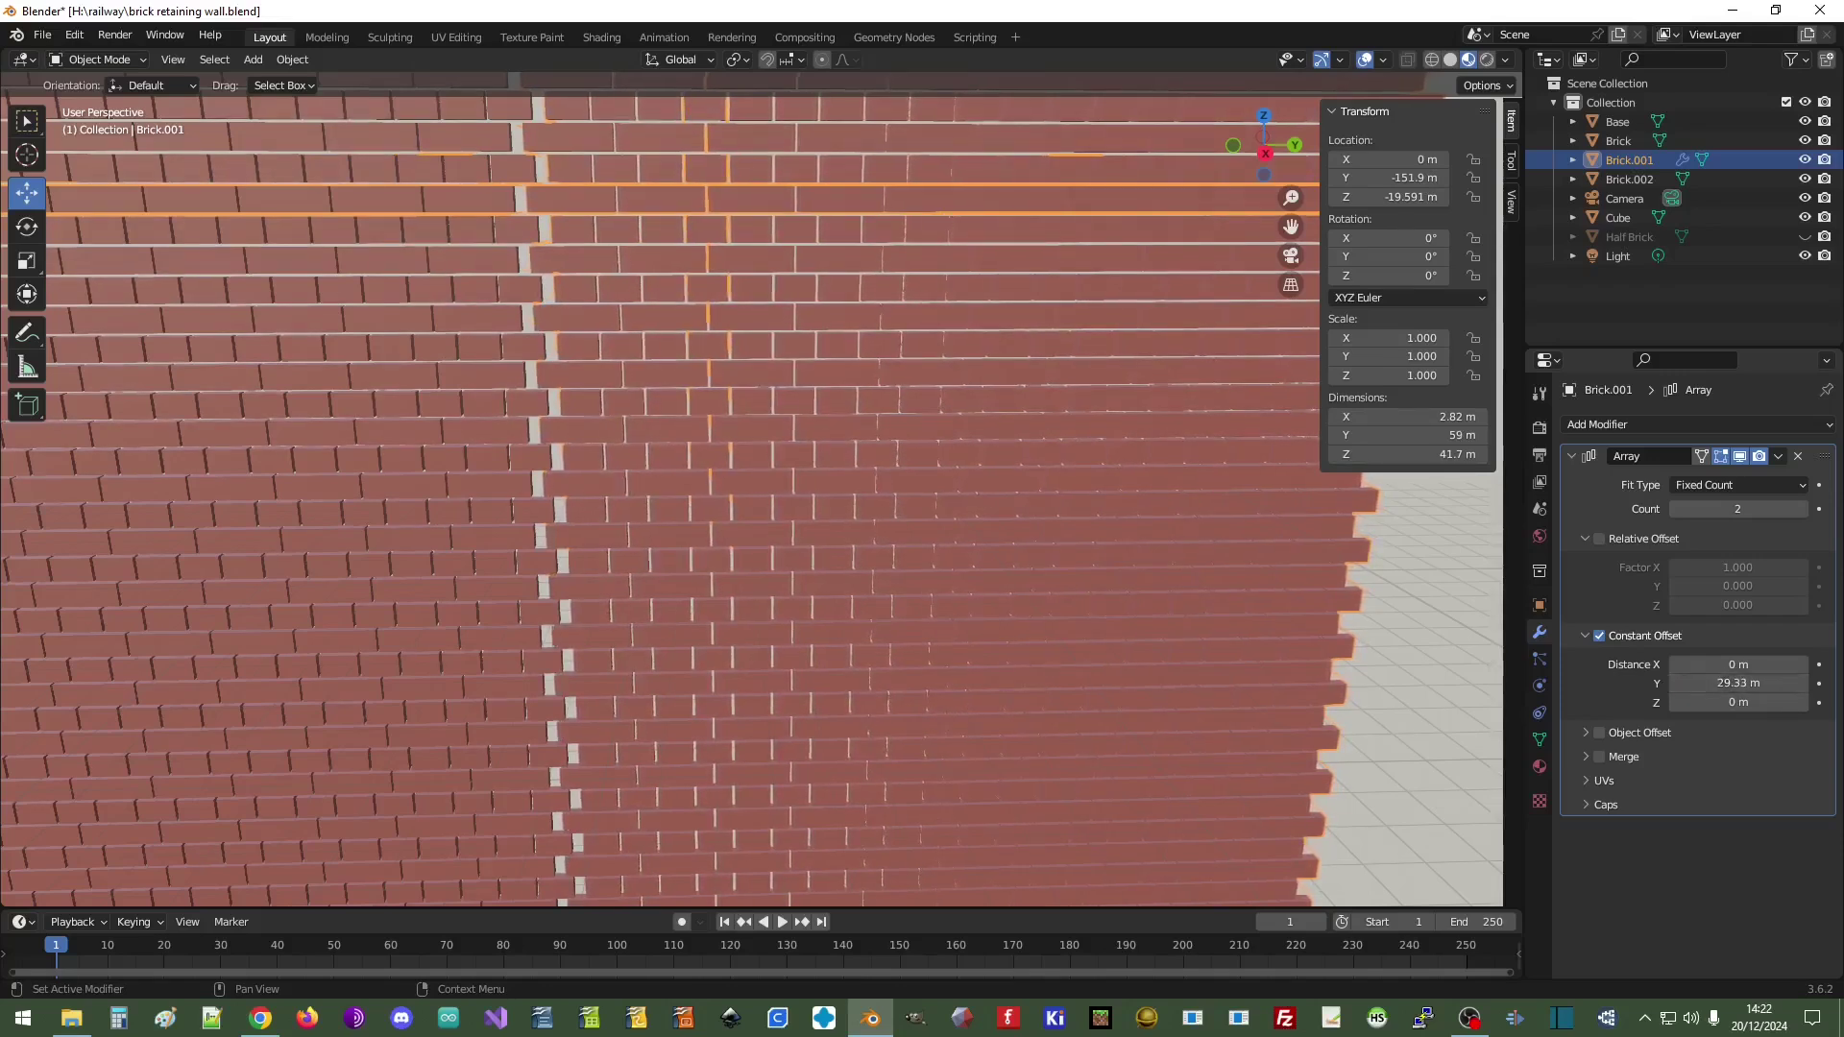
{"action": "left_click", "coordinate": [1675, 683]}
{"action": "left_click", "coordinate": [1677, 683]}
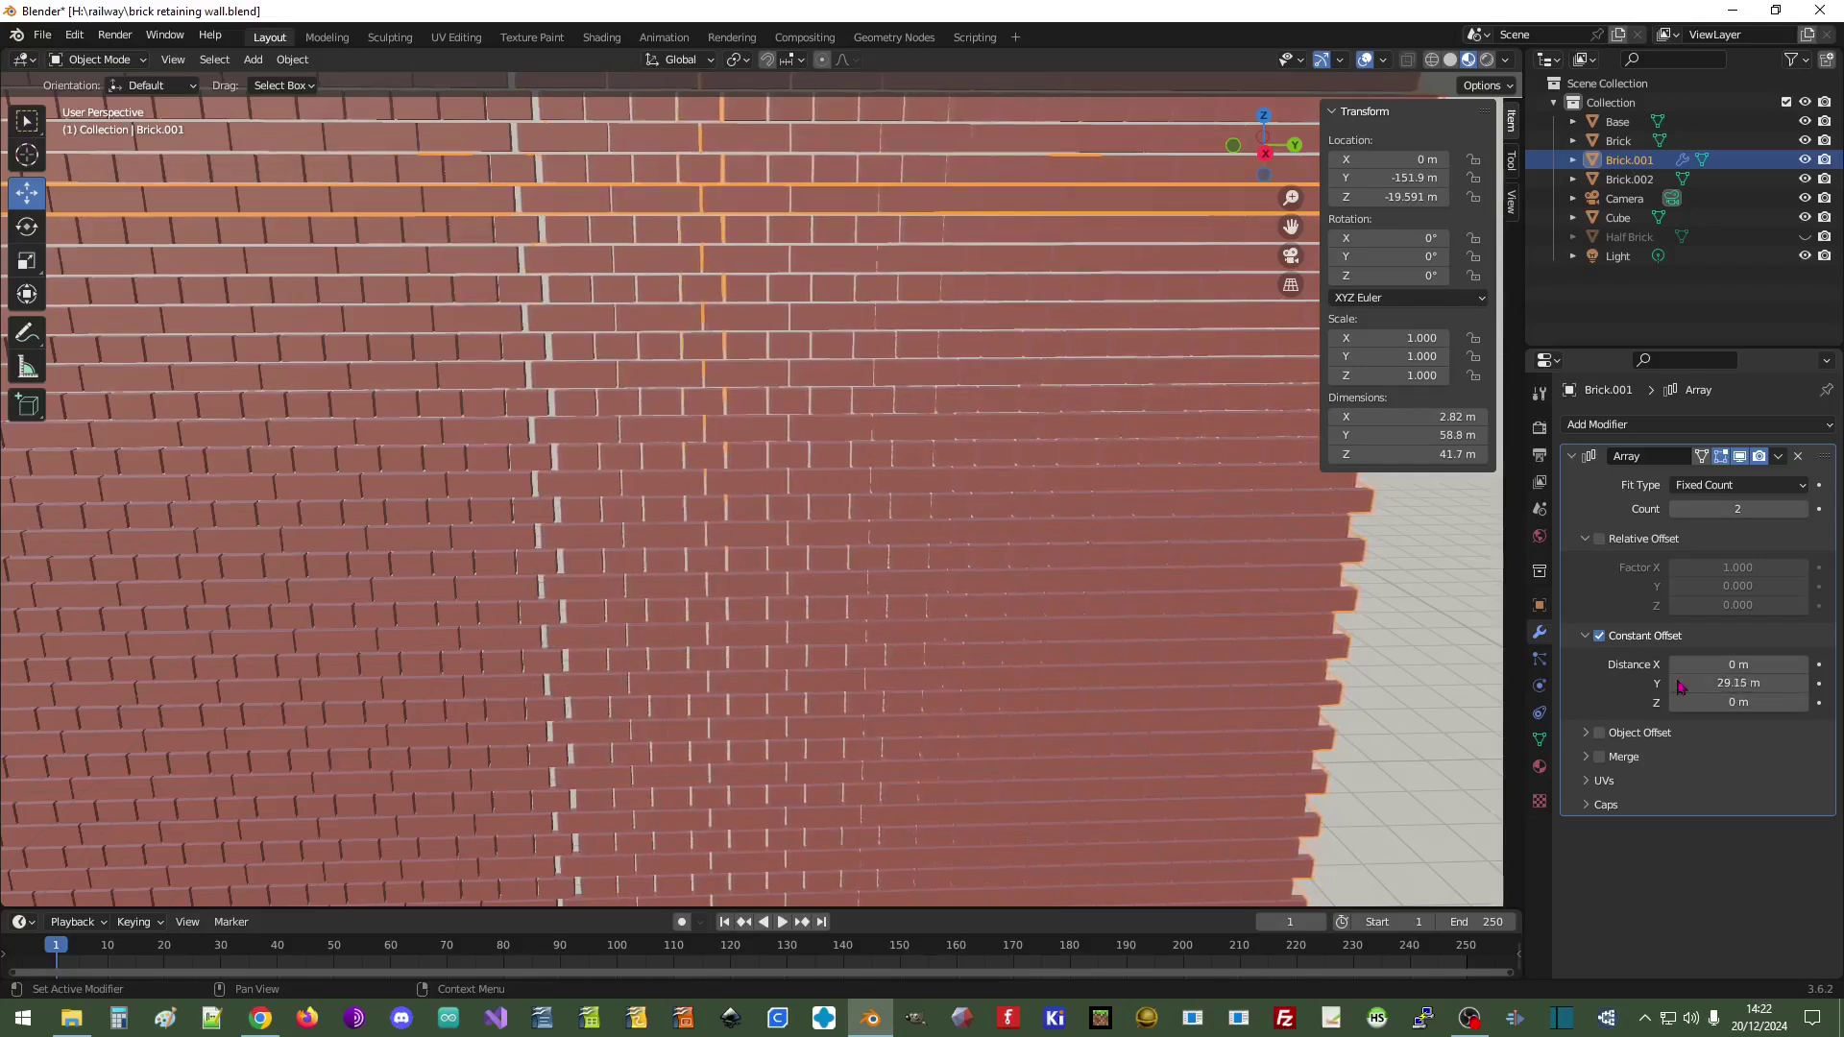
{"action": "left_click", "coordinate": [1676, 684]}
{"action": "left_click", "coordinate": [1677, 684]}
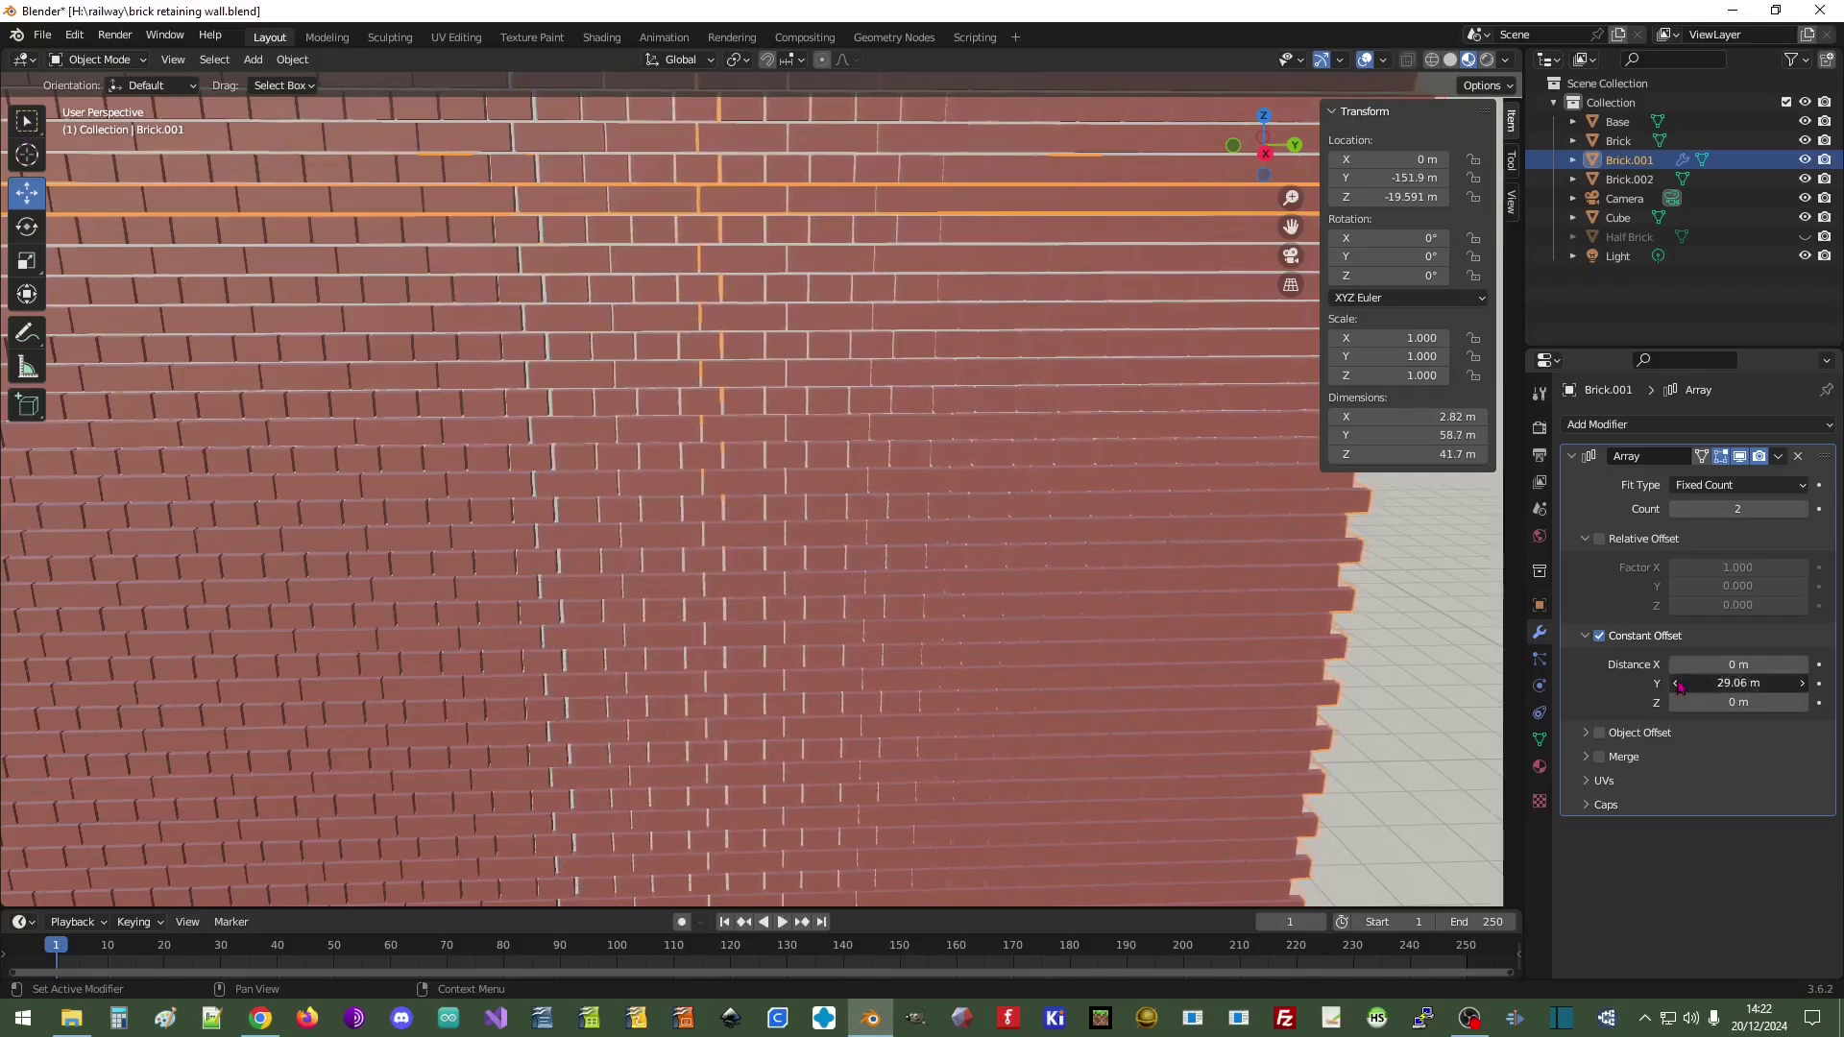
- Check the brick joint in the right orthographic view and fine-tune the array's Y offset to 29.02 m
{"action": "left_click", "coordinate": [1266, 154]}
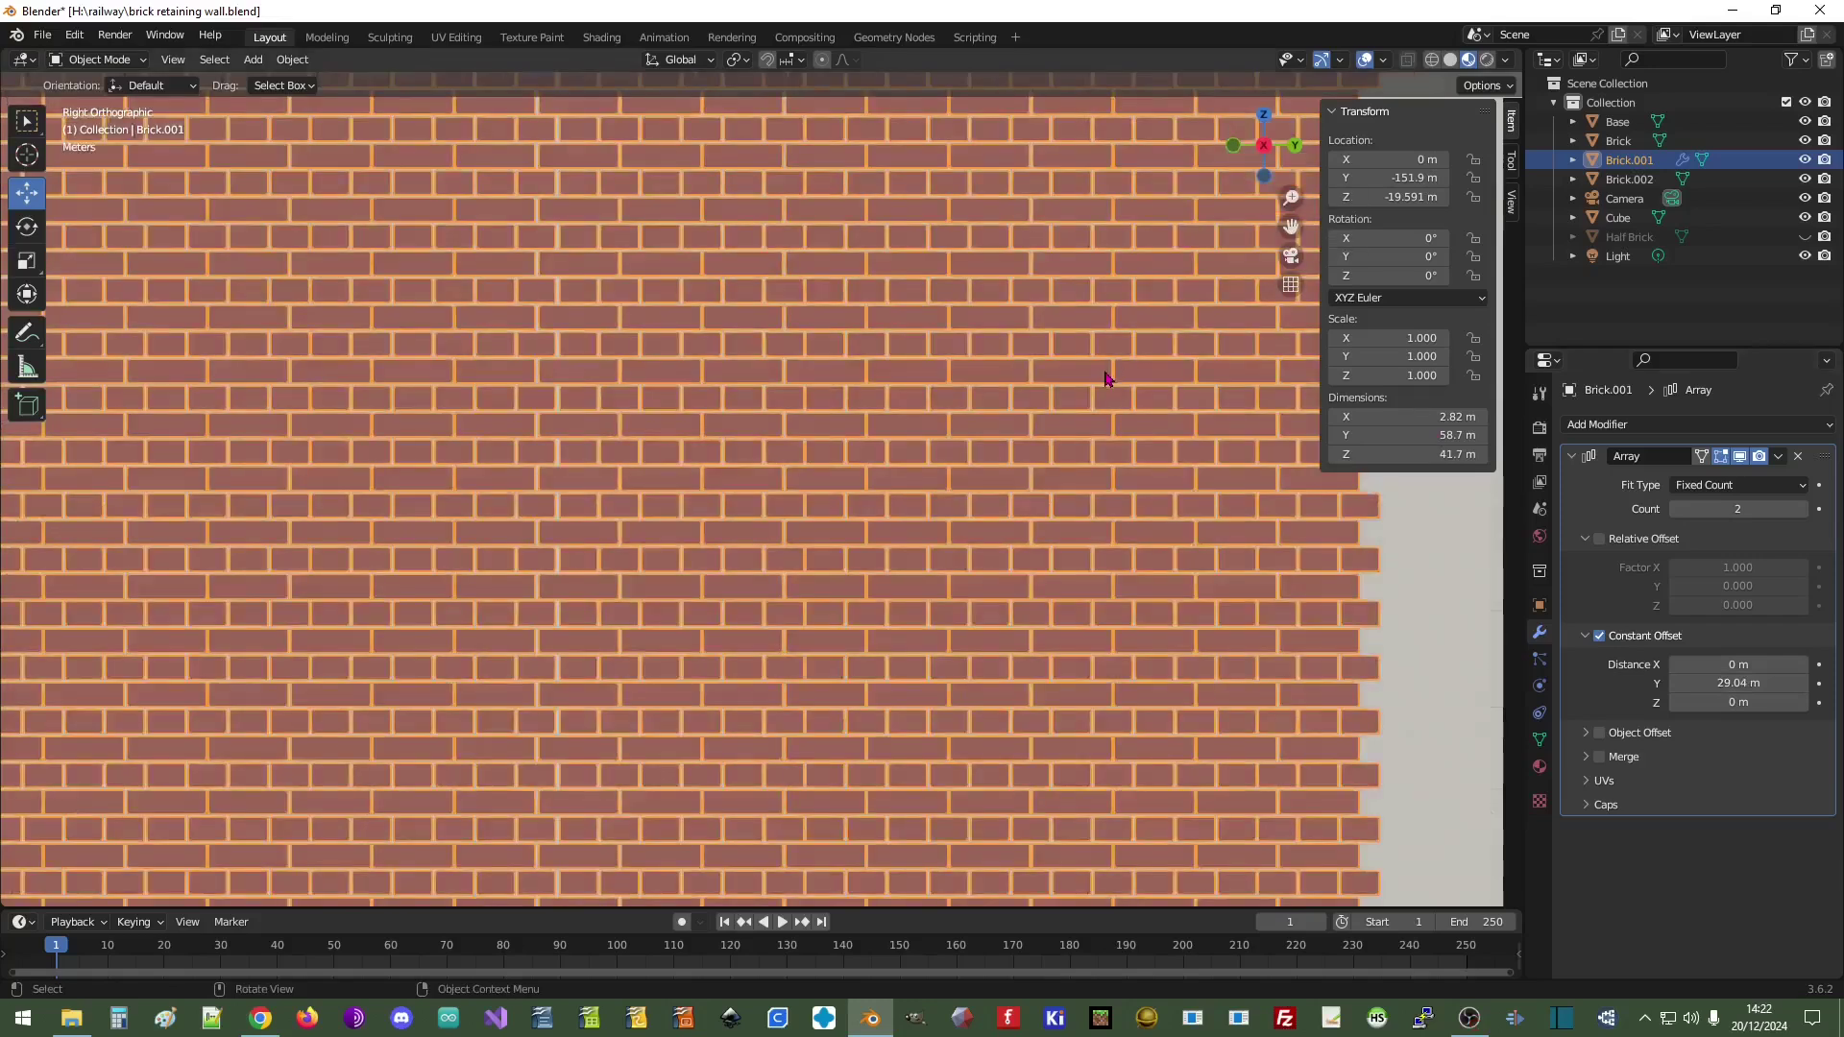
{"action": "scroll", "coordinate": [951, 452], "scroll_direction": "up", "scroll_amount": 5}
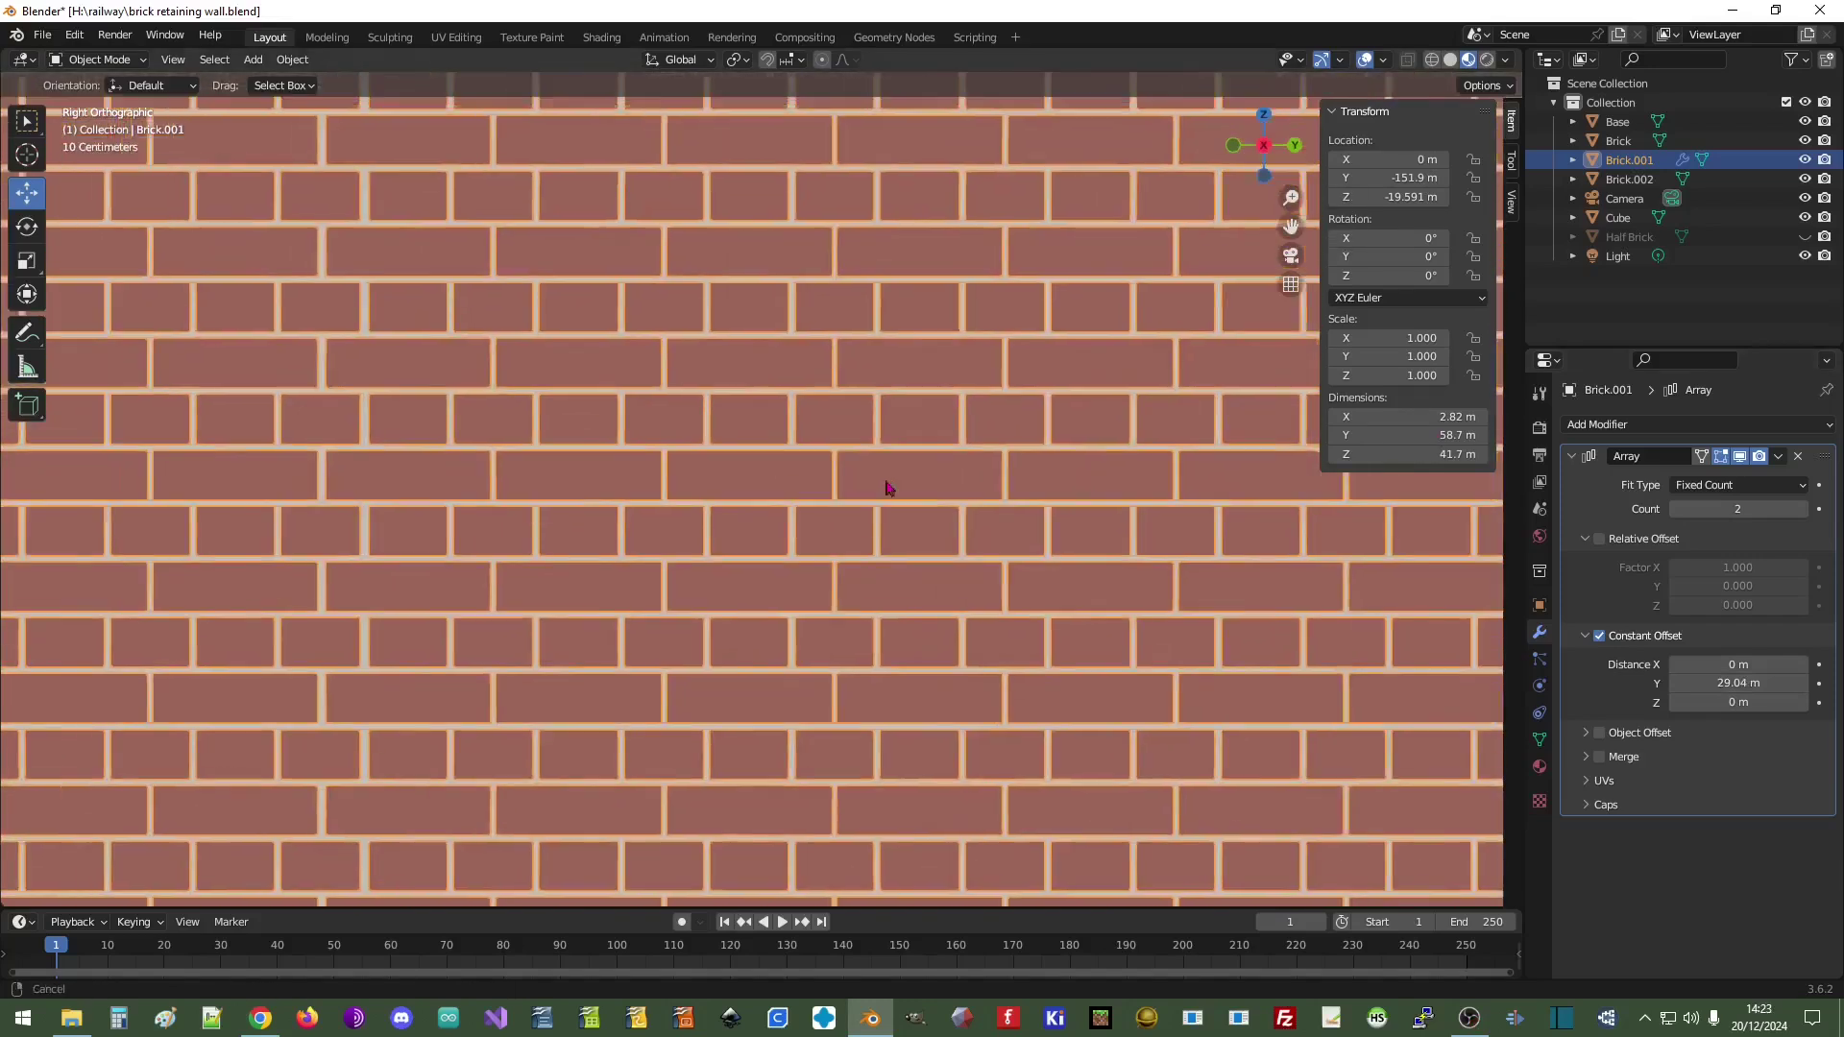
{"action": "middle_click_drag", "start_coordinate": [1149, 514], "coordinate": [757, 601], "text": "shift"}
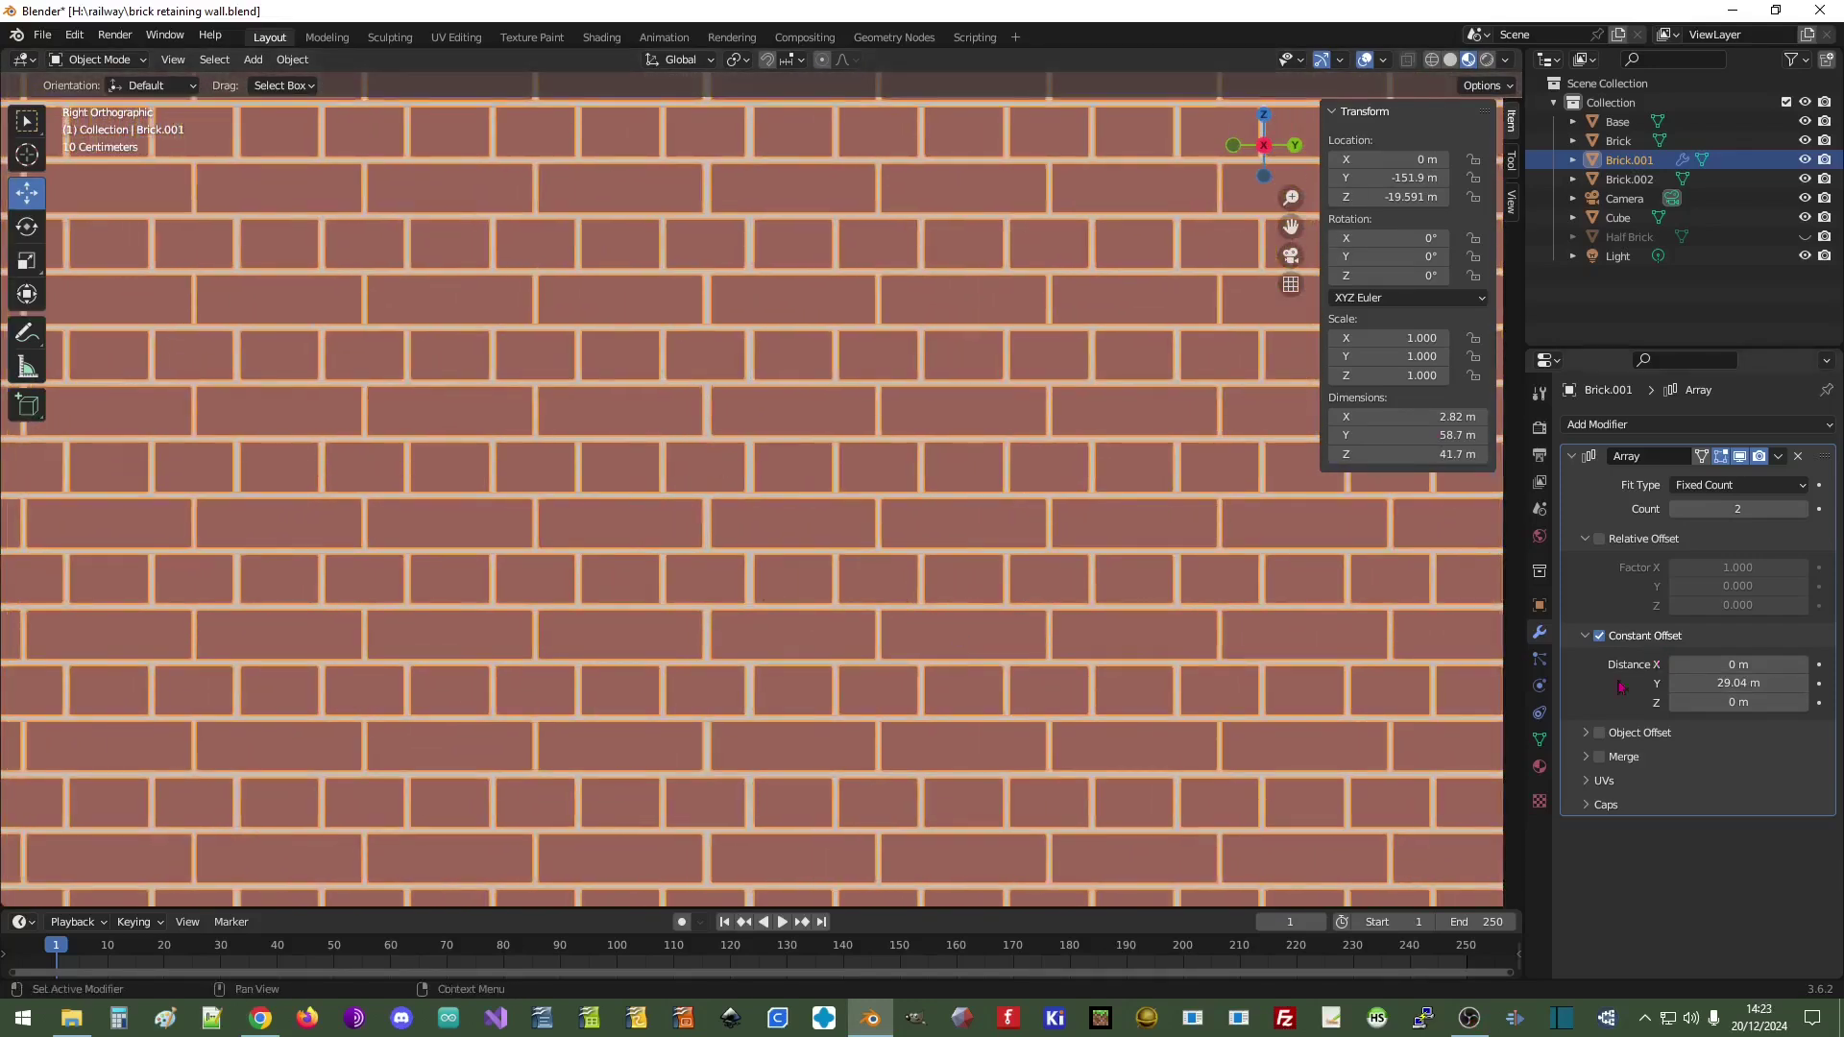
{"action": "left_click", "coordinate": [1677, 684]}
{"action": "left_click", "coordinate": [1677, 684]}
{"action": "scroll", "coordinate": [1112, 585], "scroll_direction": "down", "scroll_amount": 9}
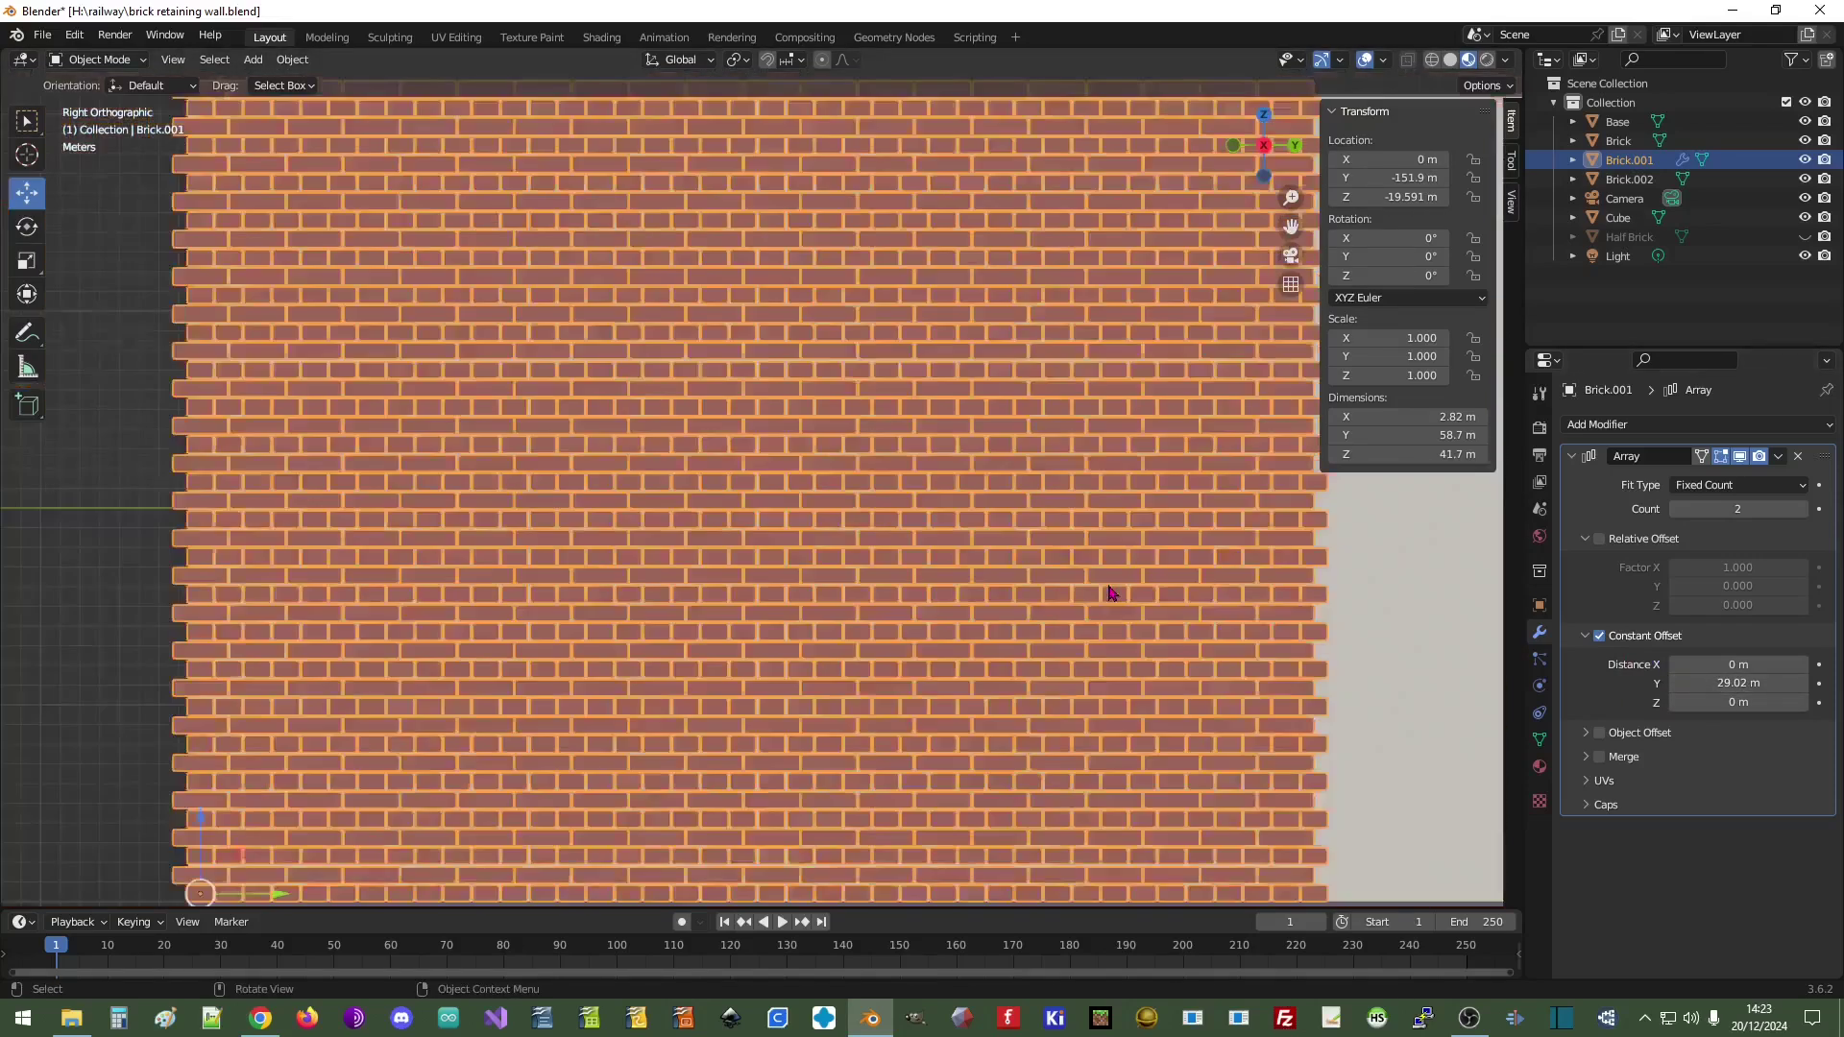
{"action": "scroll", "coordinate": [1133, 564], "scroll_direction": "down", "scroll_amount": 3}
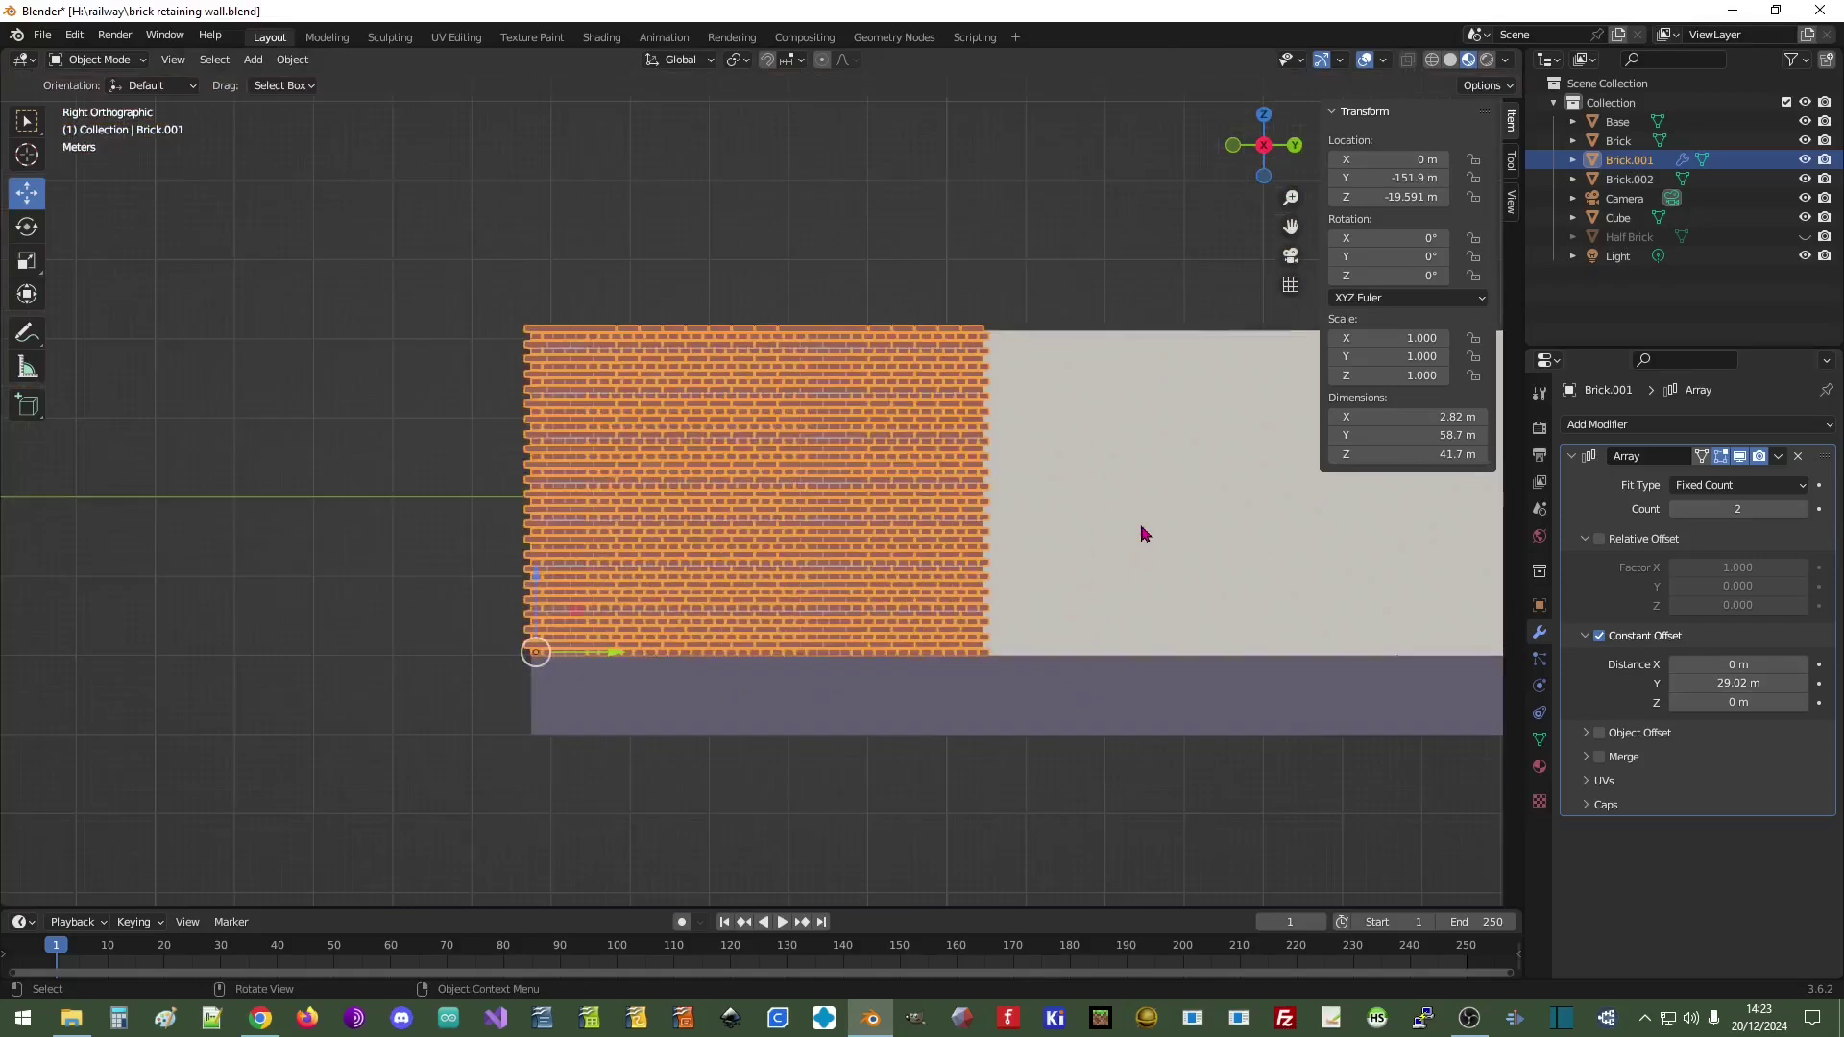
- Set the horizontal Array count to 11, trying 6 and 10 first, so the bricks extend past the base's far end
{"action": "middle_click_drag", "start_coordinate": [1140, 527], "coordinate": [855, 529], "text": "shift"}
{"action": "scroll", "coordinate": [1119, 452], "scroll_direction": "down", "scroll_amount": 6}
{"action": "left_click", "coordinate": [1732, 509]}
{"action": "type", "text": "6"}
{"action": "key", "text": "Return"}
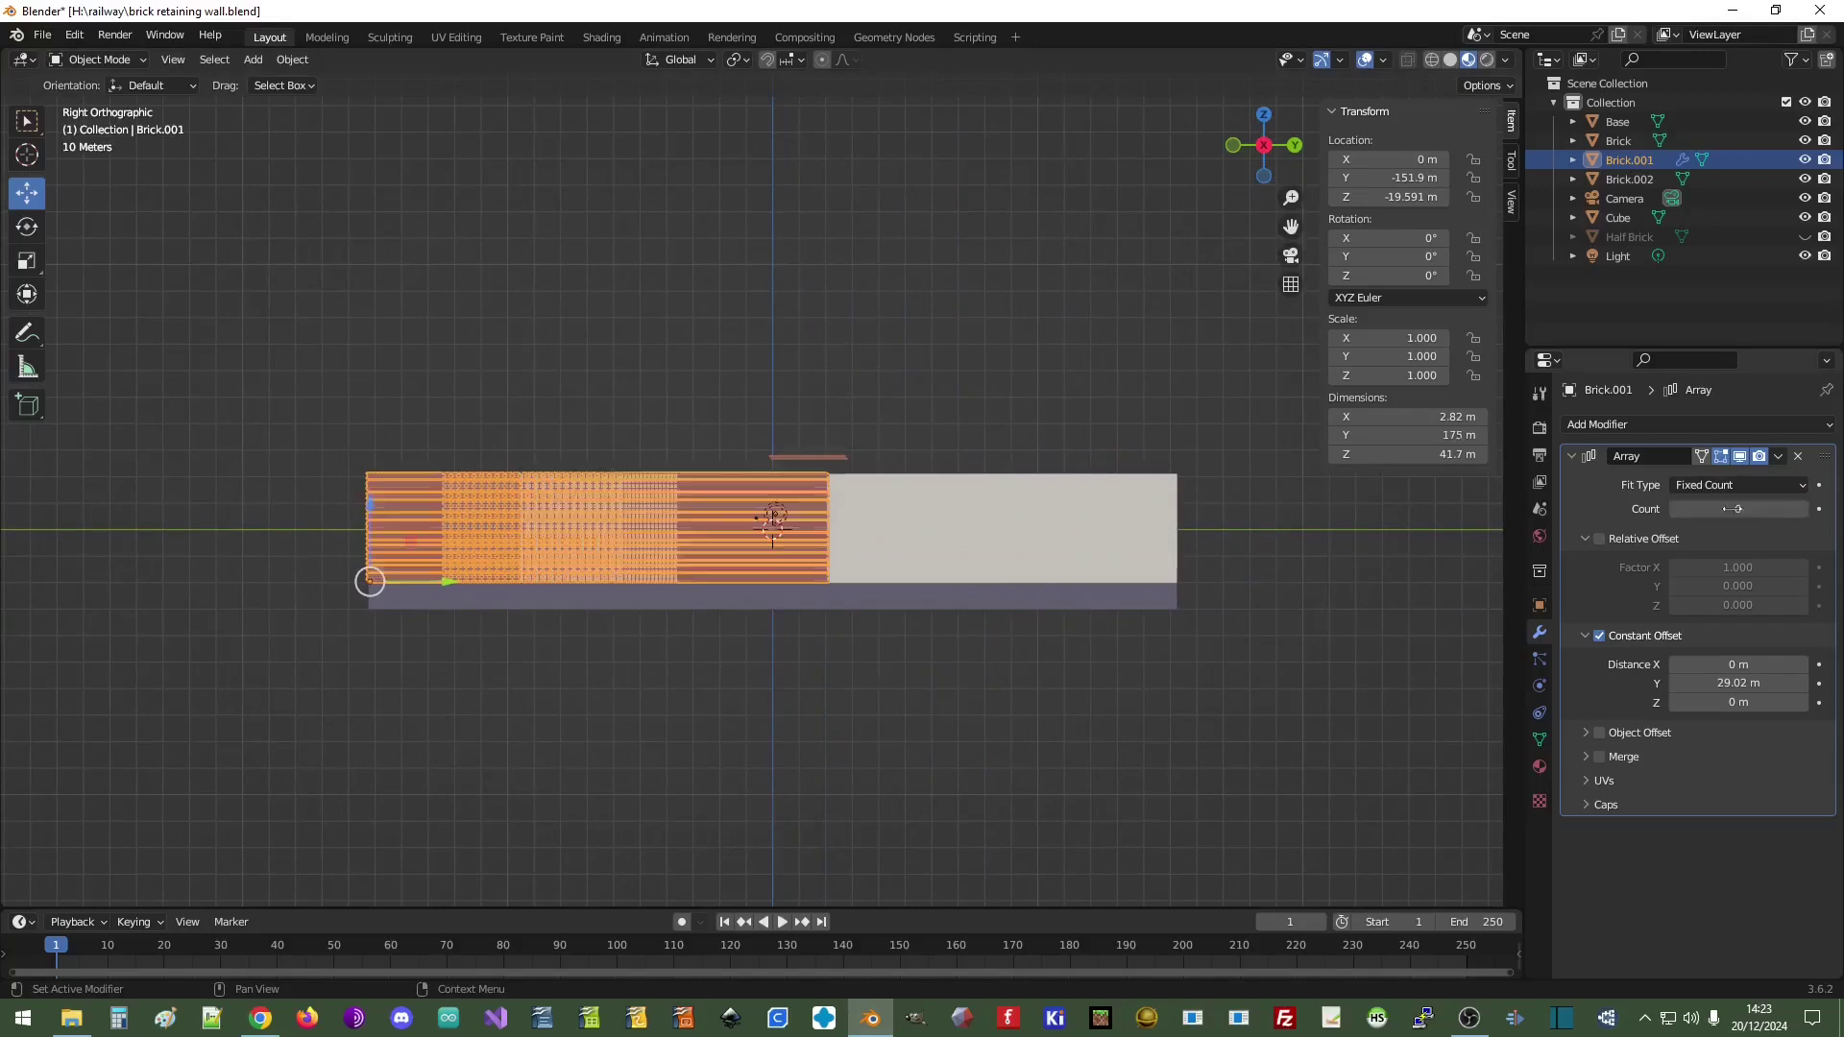
{"action": "left_click", "coordinate": [1732, 509]}
{"action": "type", "text": "10"}
{"action": "key", "text": "Return"}
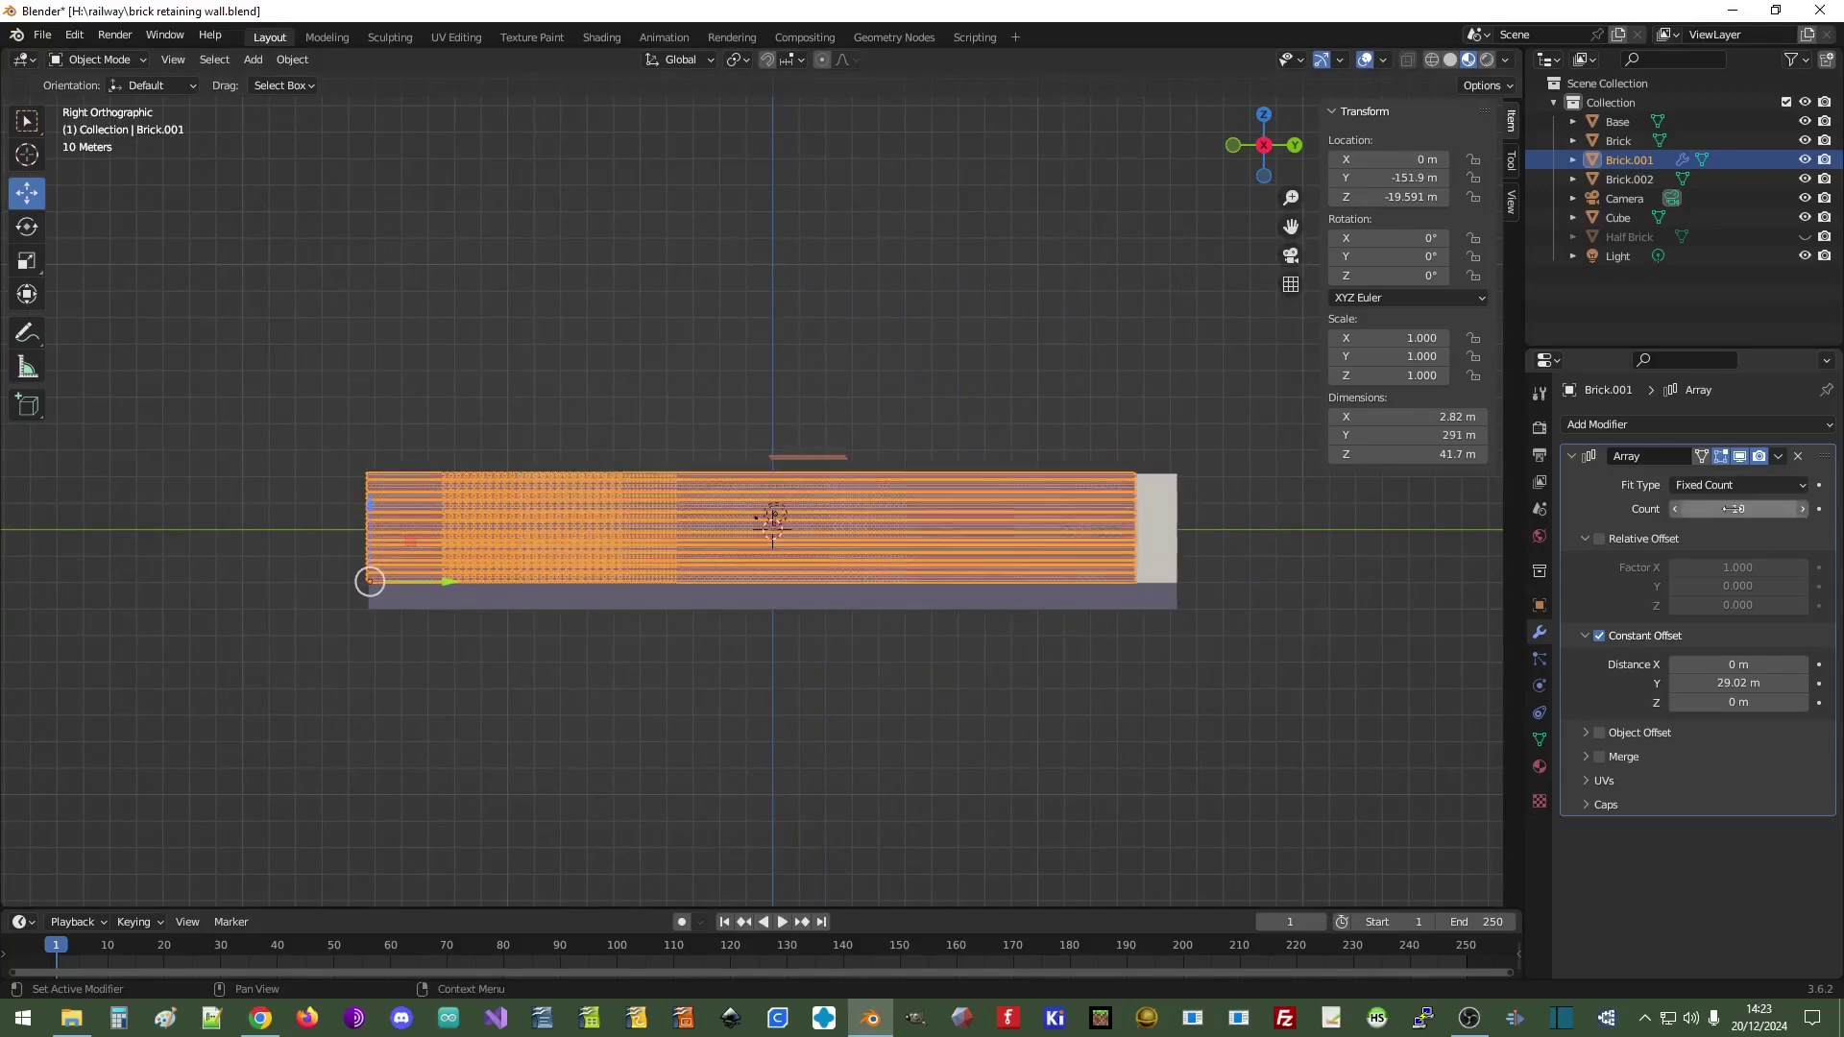
{"action": "left_click", "coordinate": [1732, 509]}
{"action": "type", "text": "11"}
{"action": "key", "text": "Return"}
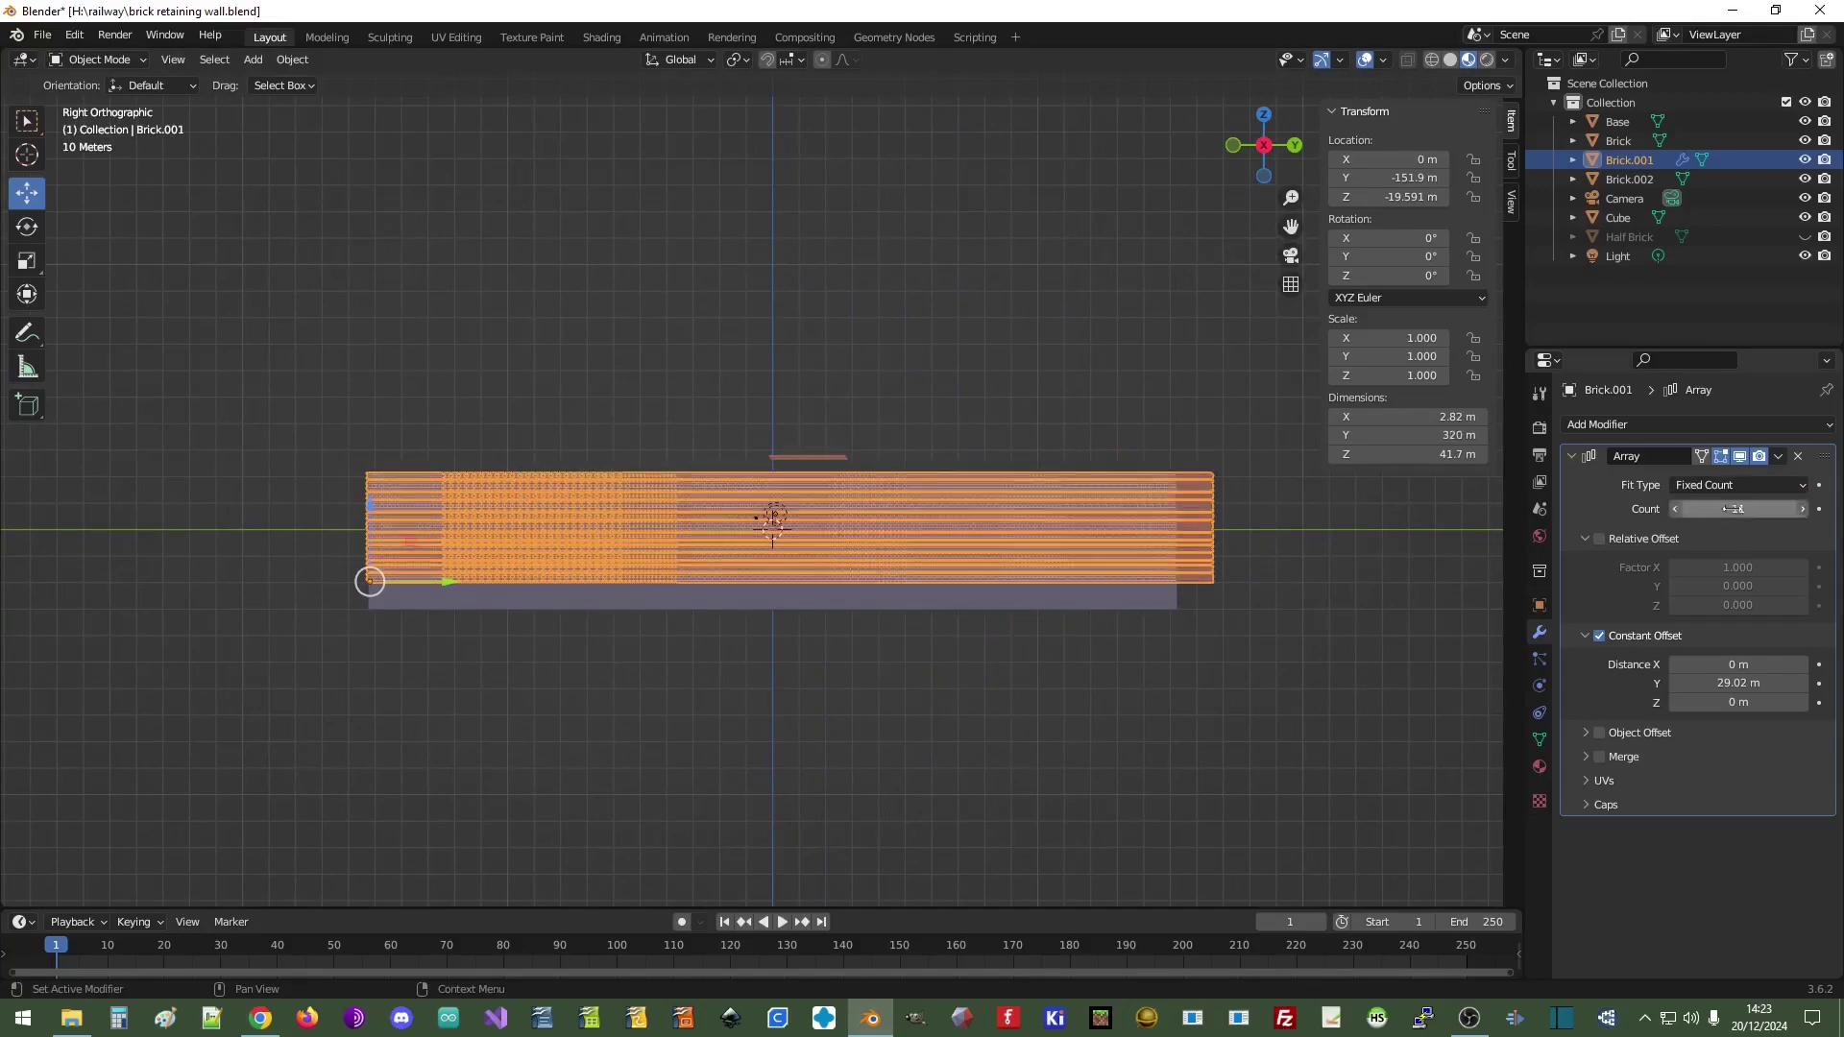
- Deselect the wall and examine the full-length brickwork against the base in perspective
{"action": "left_click", "coordinate": [975, 715]}
{"action": "middle_click_drag", "start_coordinate": [540, 569], "coordinate": [667, 556]}
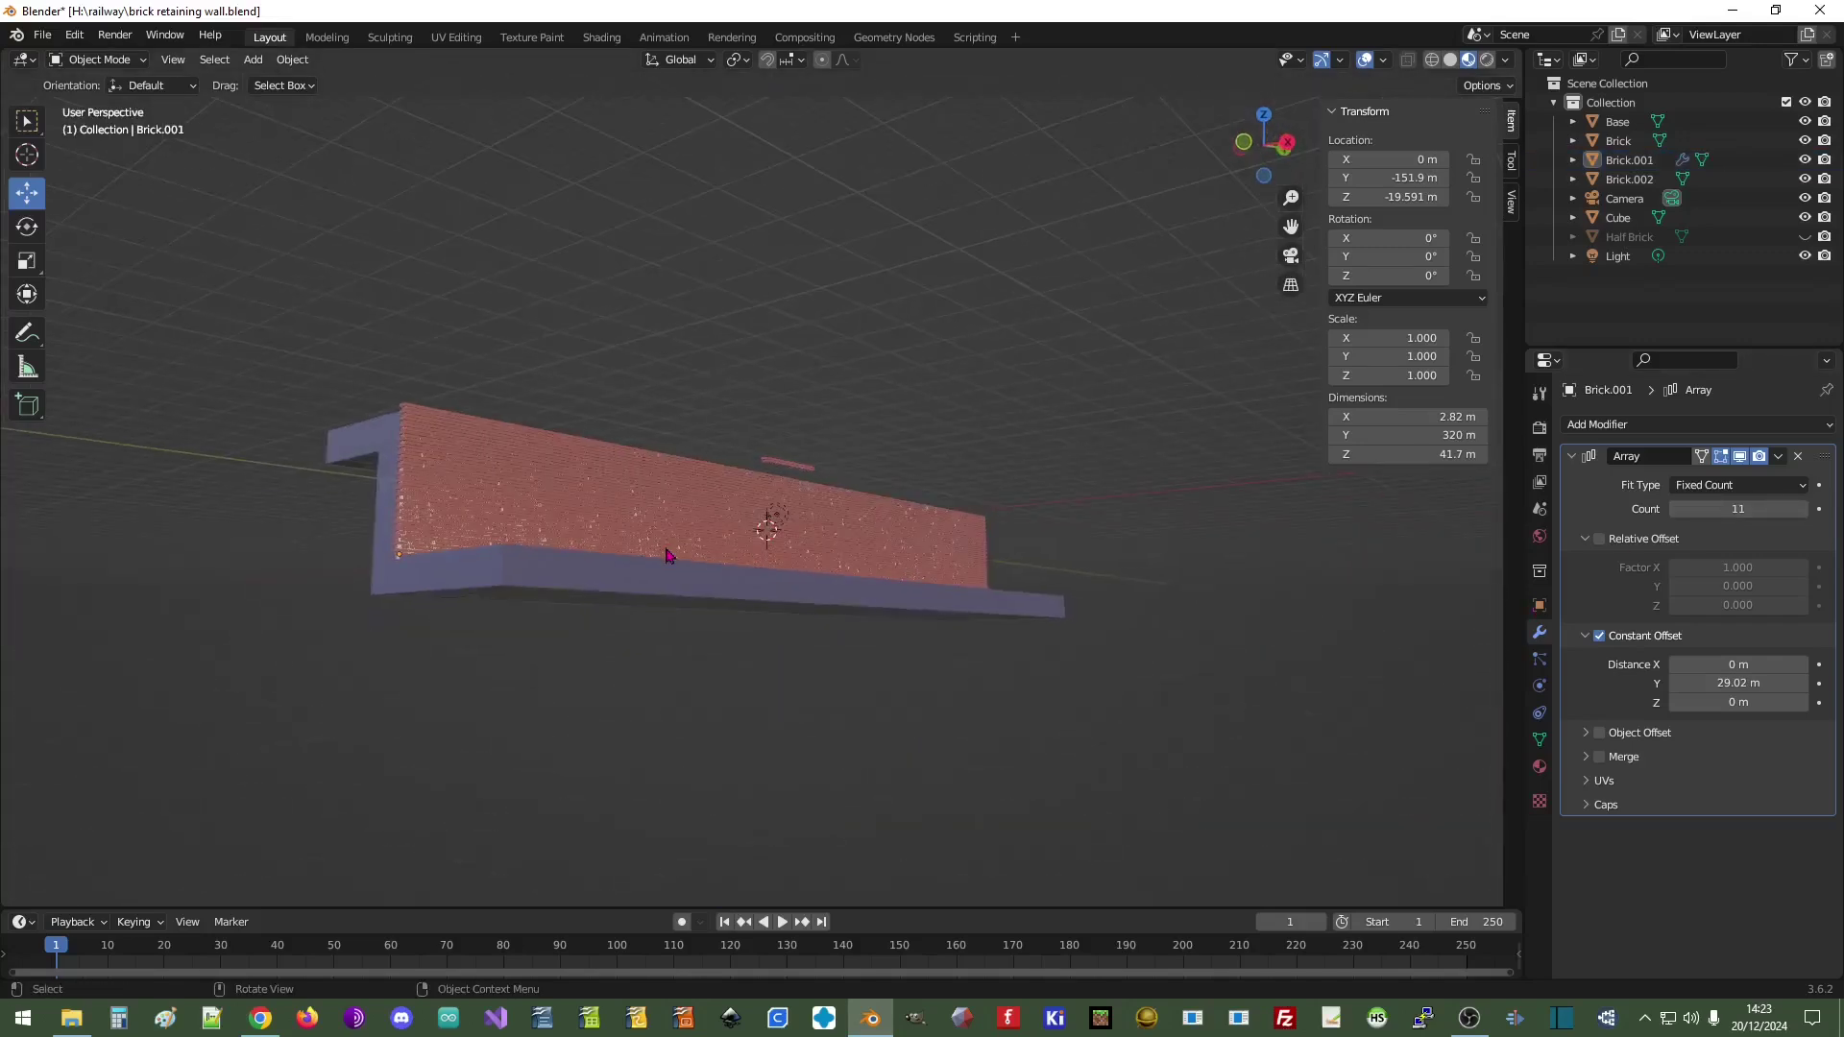
{"action": "scroll", "coordinate": [674, 554], "scroll_direction": "up", "scroll_amount": 5}
{"action": "middle_click_drag", "start_coordinate": [1301, 442], "coordinate": [1319, 480]}
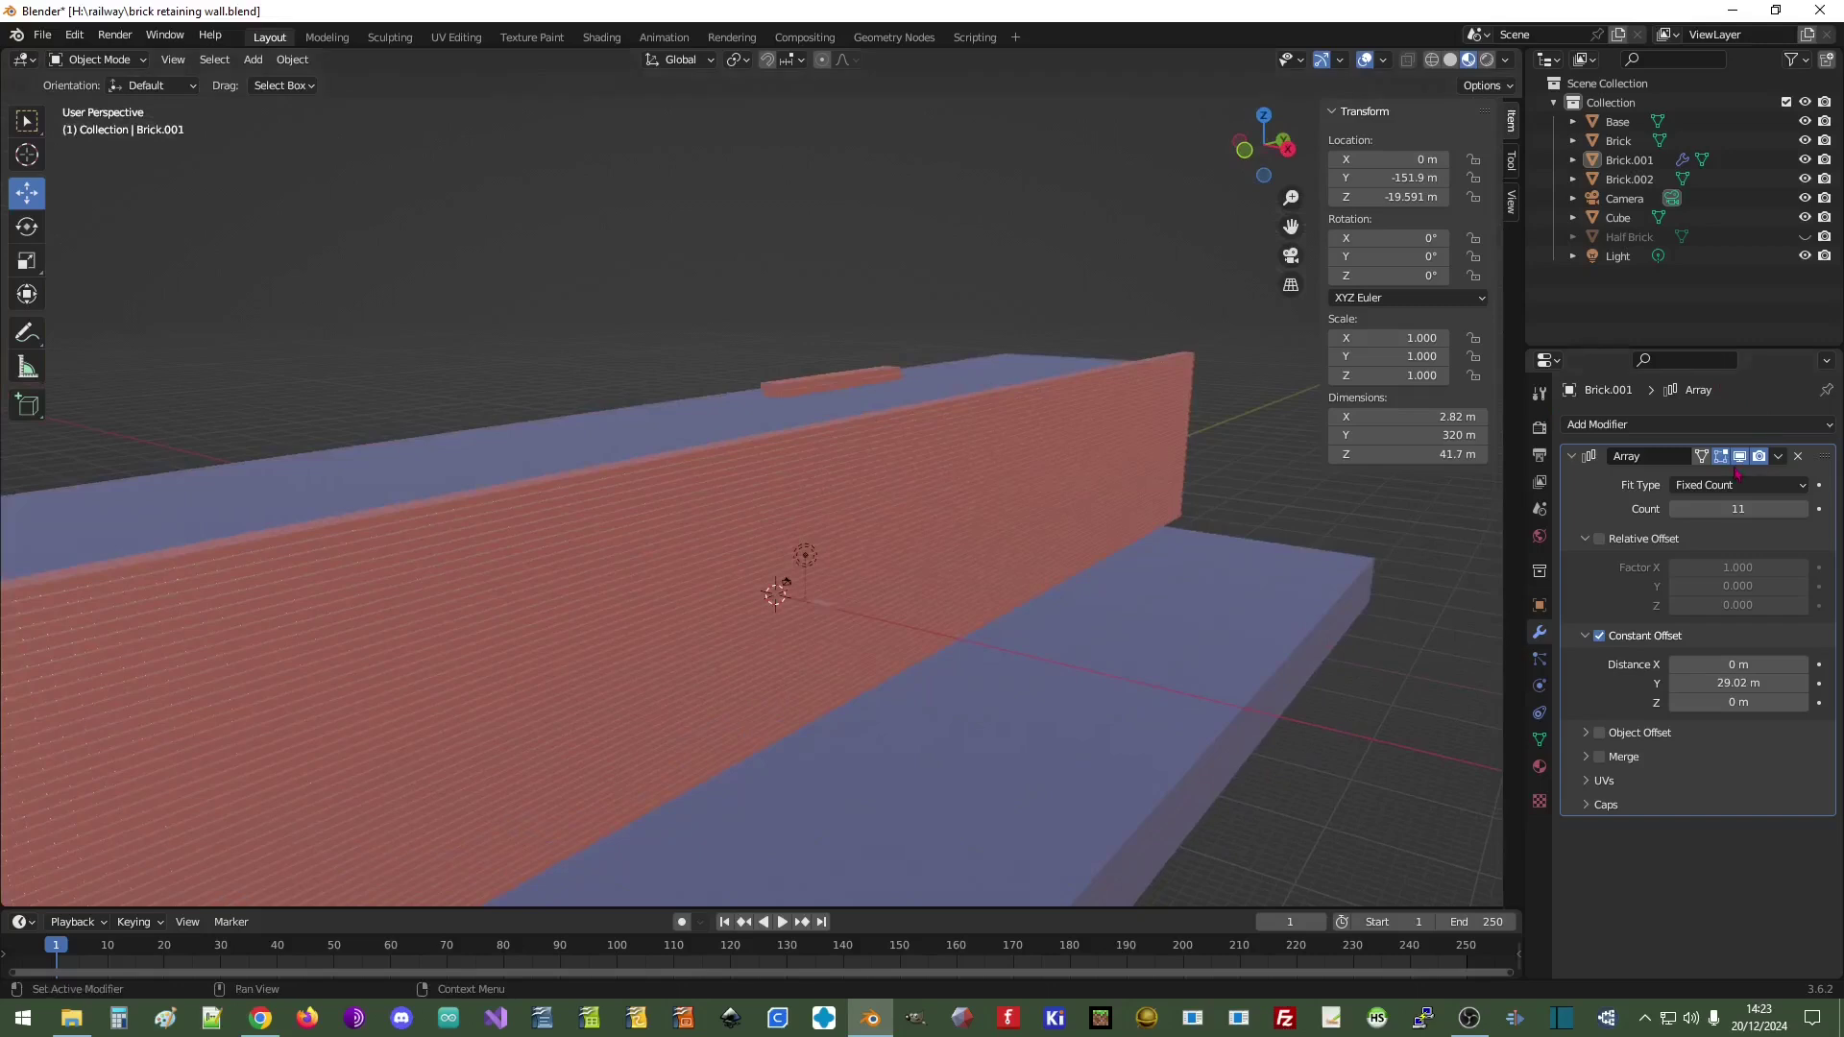
- Apply the Array modifier to the brick wall, then view the wall end-on against the base
{"action": "left_click", "coordinate": [1777, 456]}
{"action": "left_click", "coordinate": [1700, 480]}
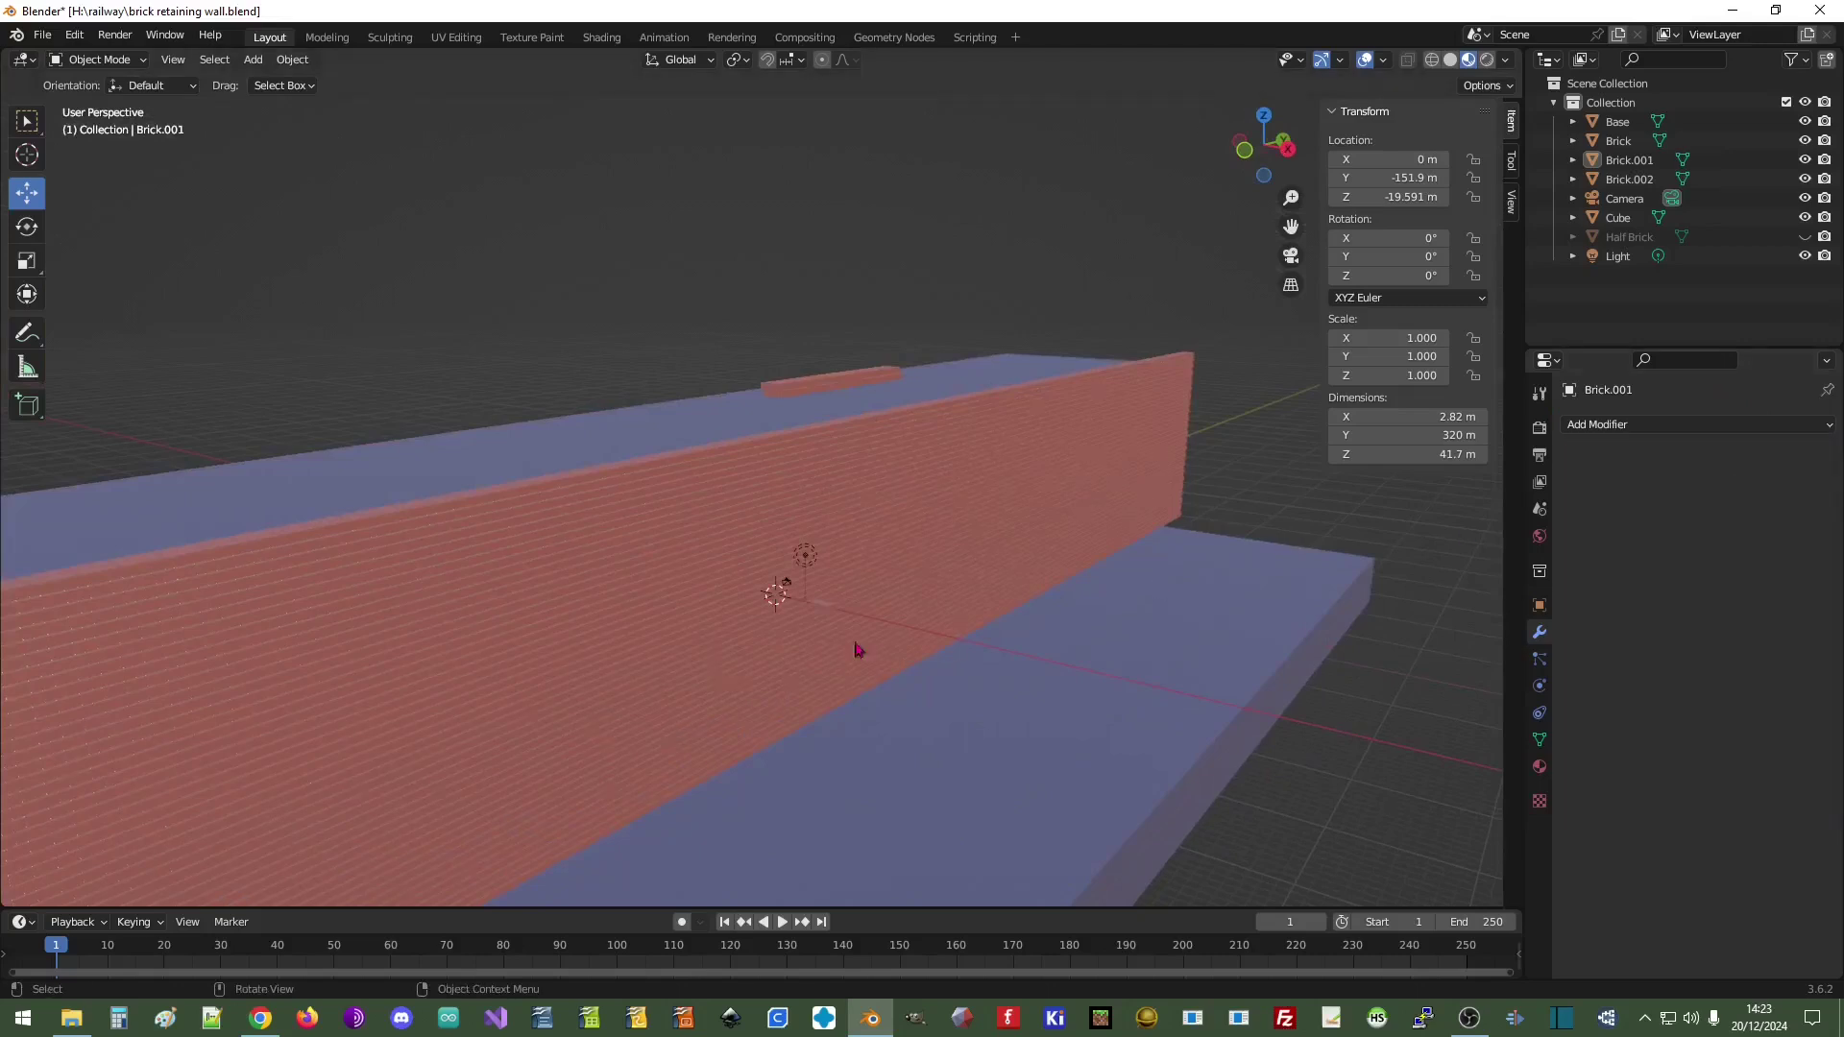
{"action": "middle_click_drag", "start_coordinate": [856, 646], "coordinate": [843, 634]}
{"action": "scroll", "coordinate": [844, 634], "scroll_direction": "down", "scroll_amount": 3}
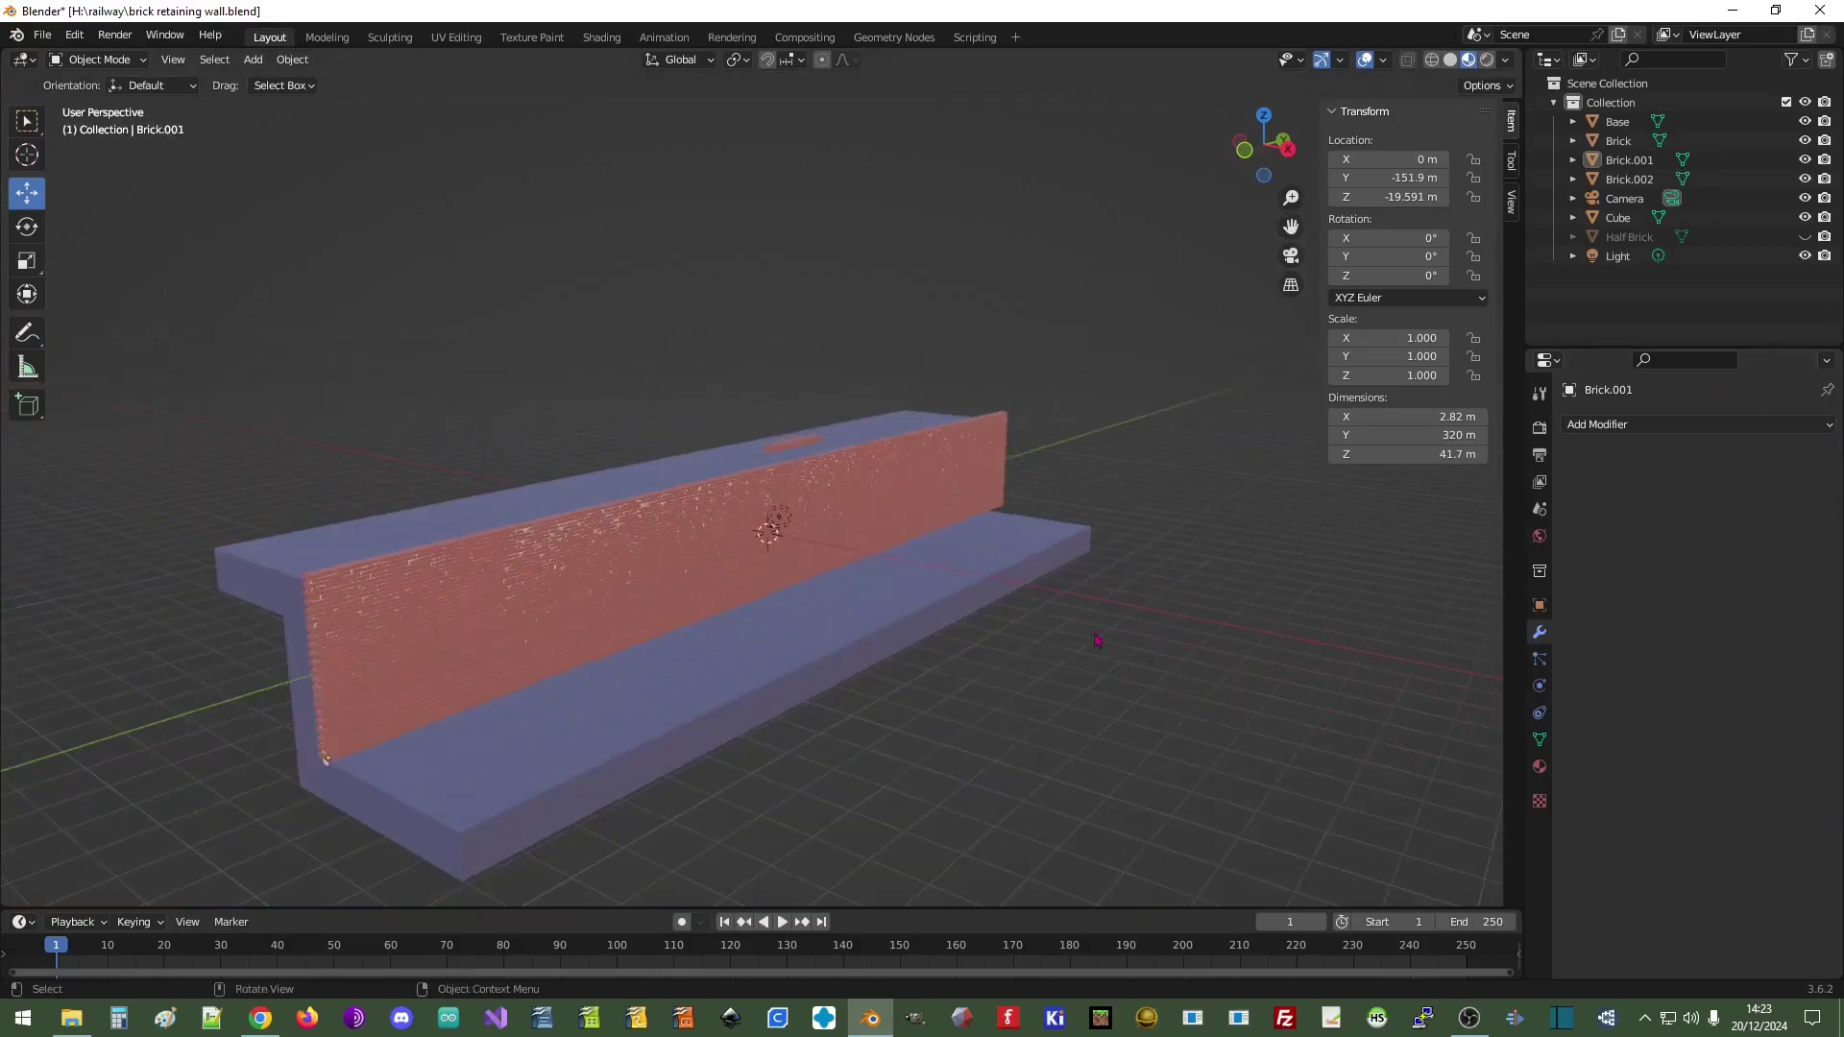
{"action": "middle_click_drag", "start_coordinate": [720, 642], "coordinate": [845, 618]}
{"action": "scroll", "coordinate": [864, 625], "scroll_direction": "down", "scroll_amount": 5}
{"action": "scroll", "coordinate": [863, 626], "scroll_direction": "up", "scroll_amount": 4}
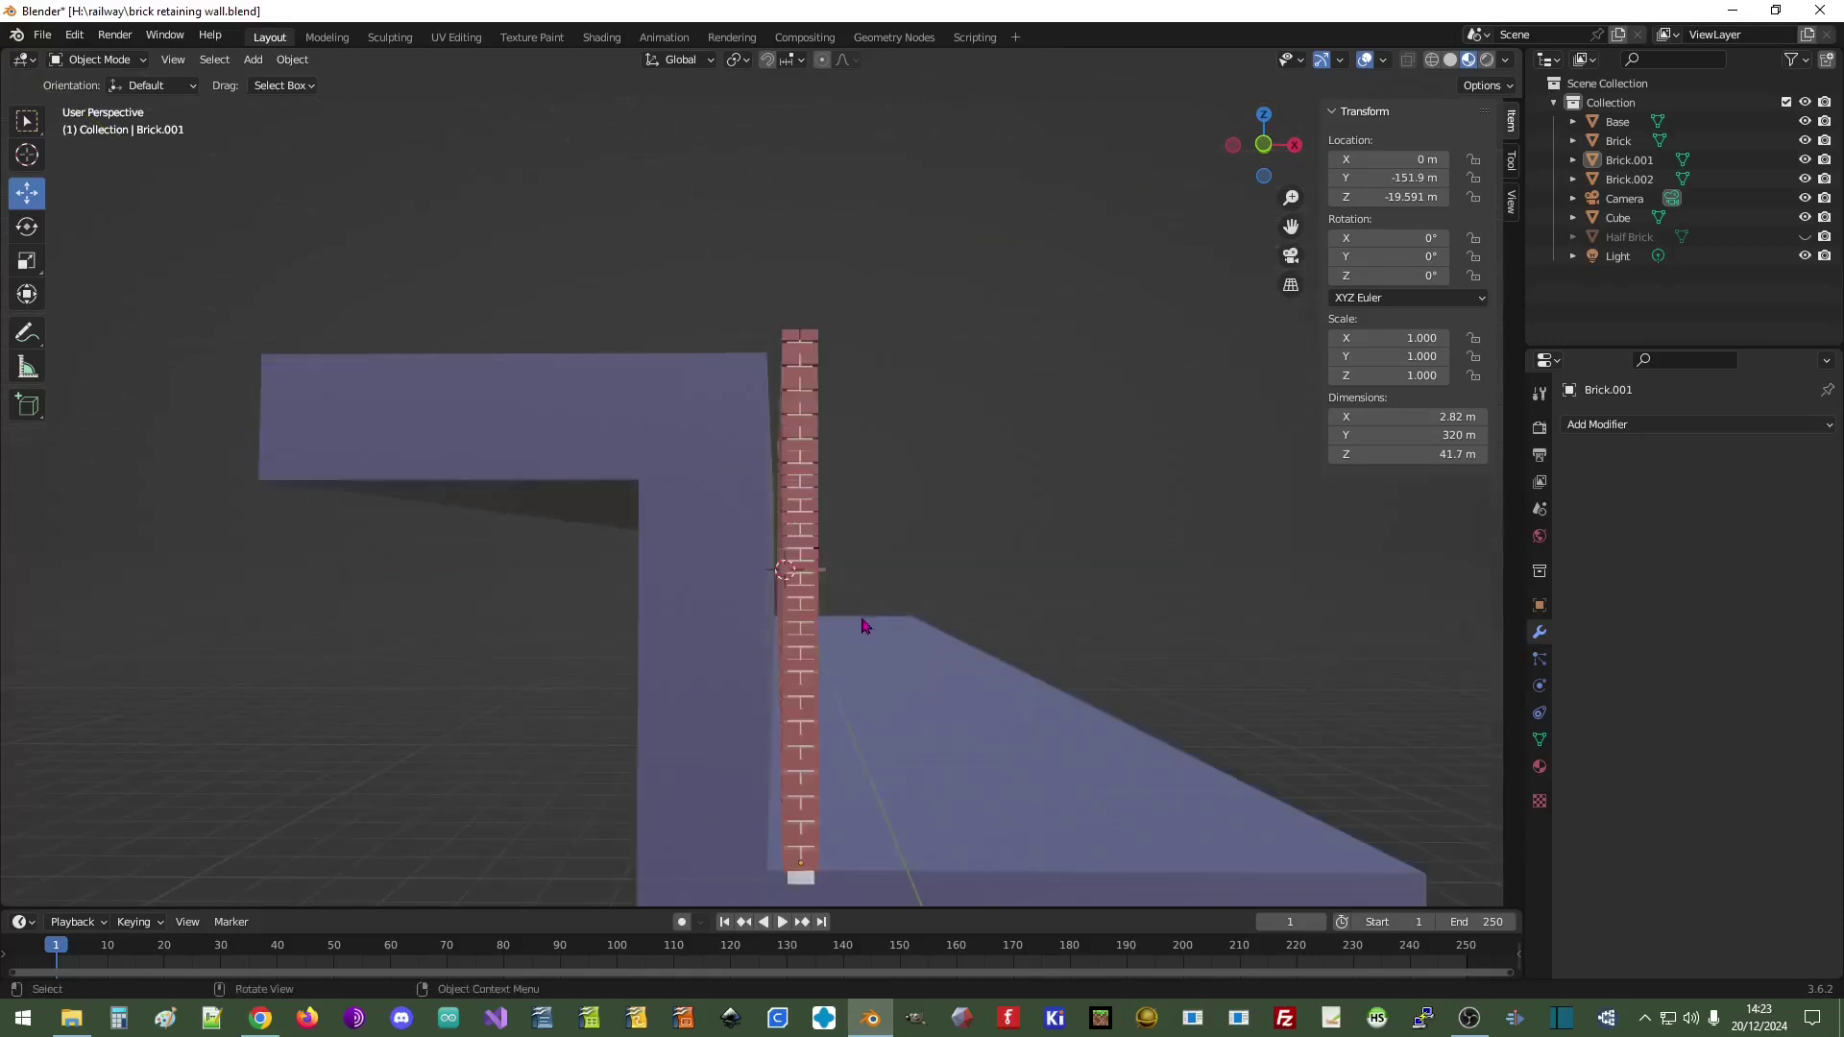
{"action": "left_click", "coordinate": [1401, 275]}
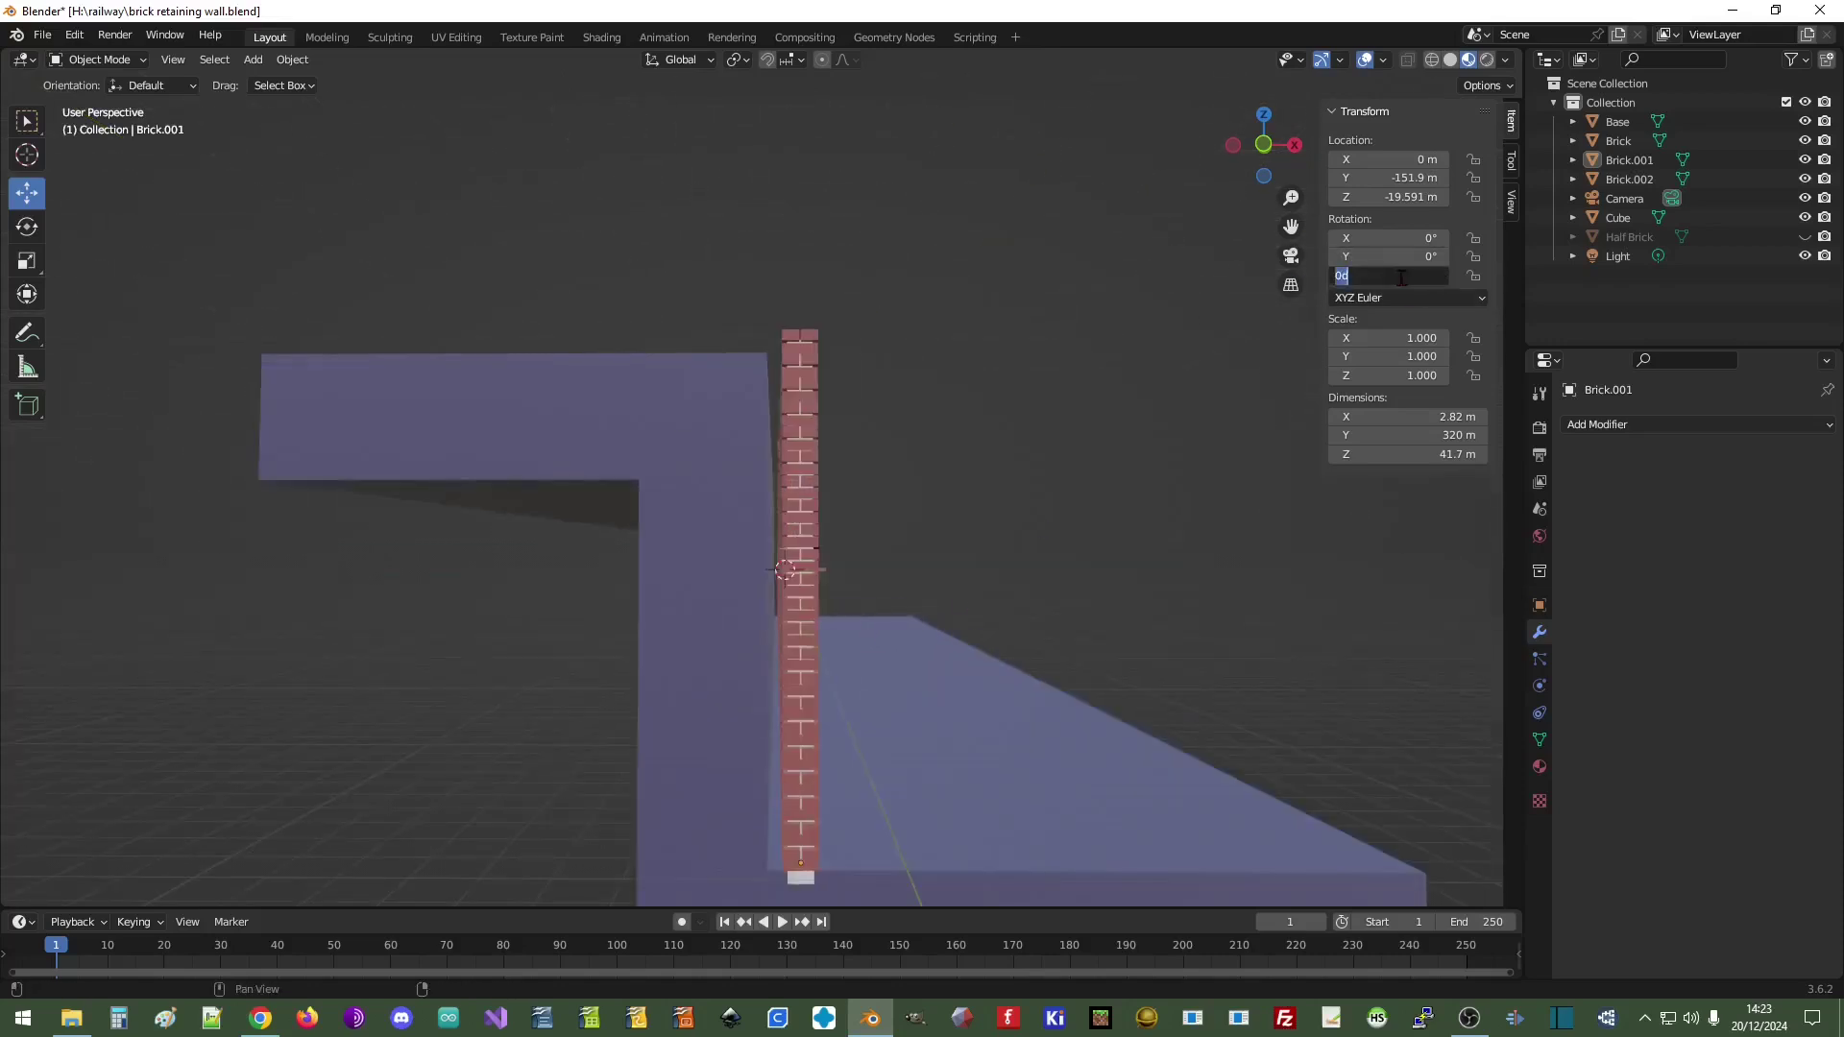
{"action": "key", "text": "Return"}
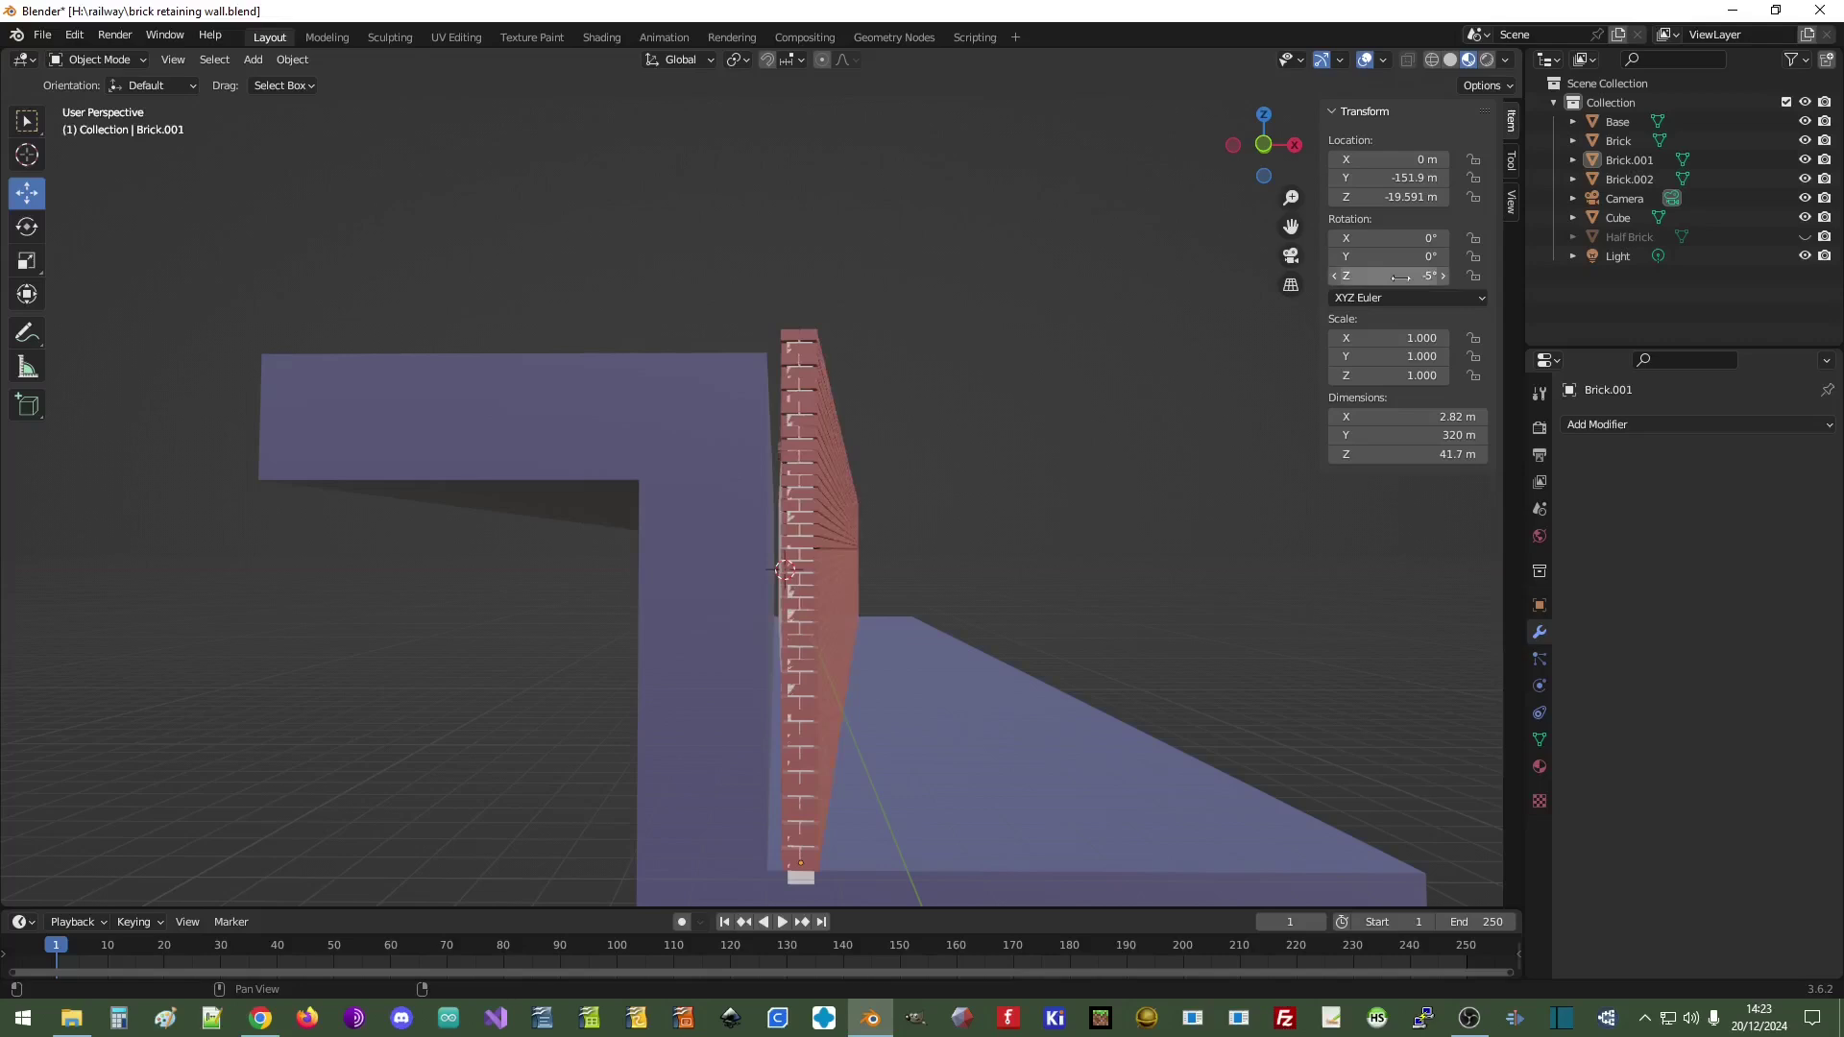
{"action": "key", "text": "ctrl+z"}
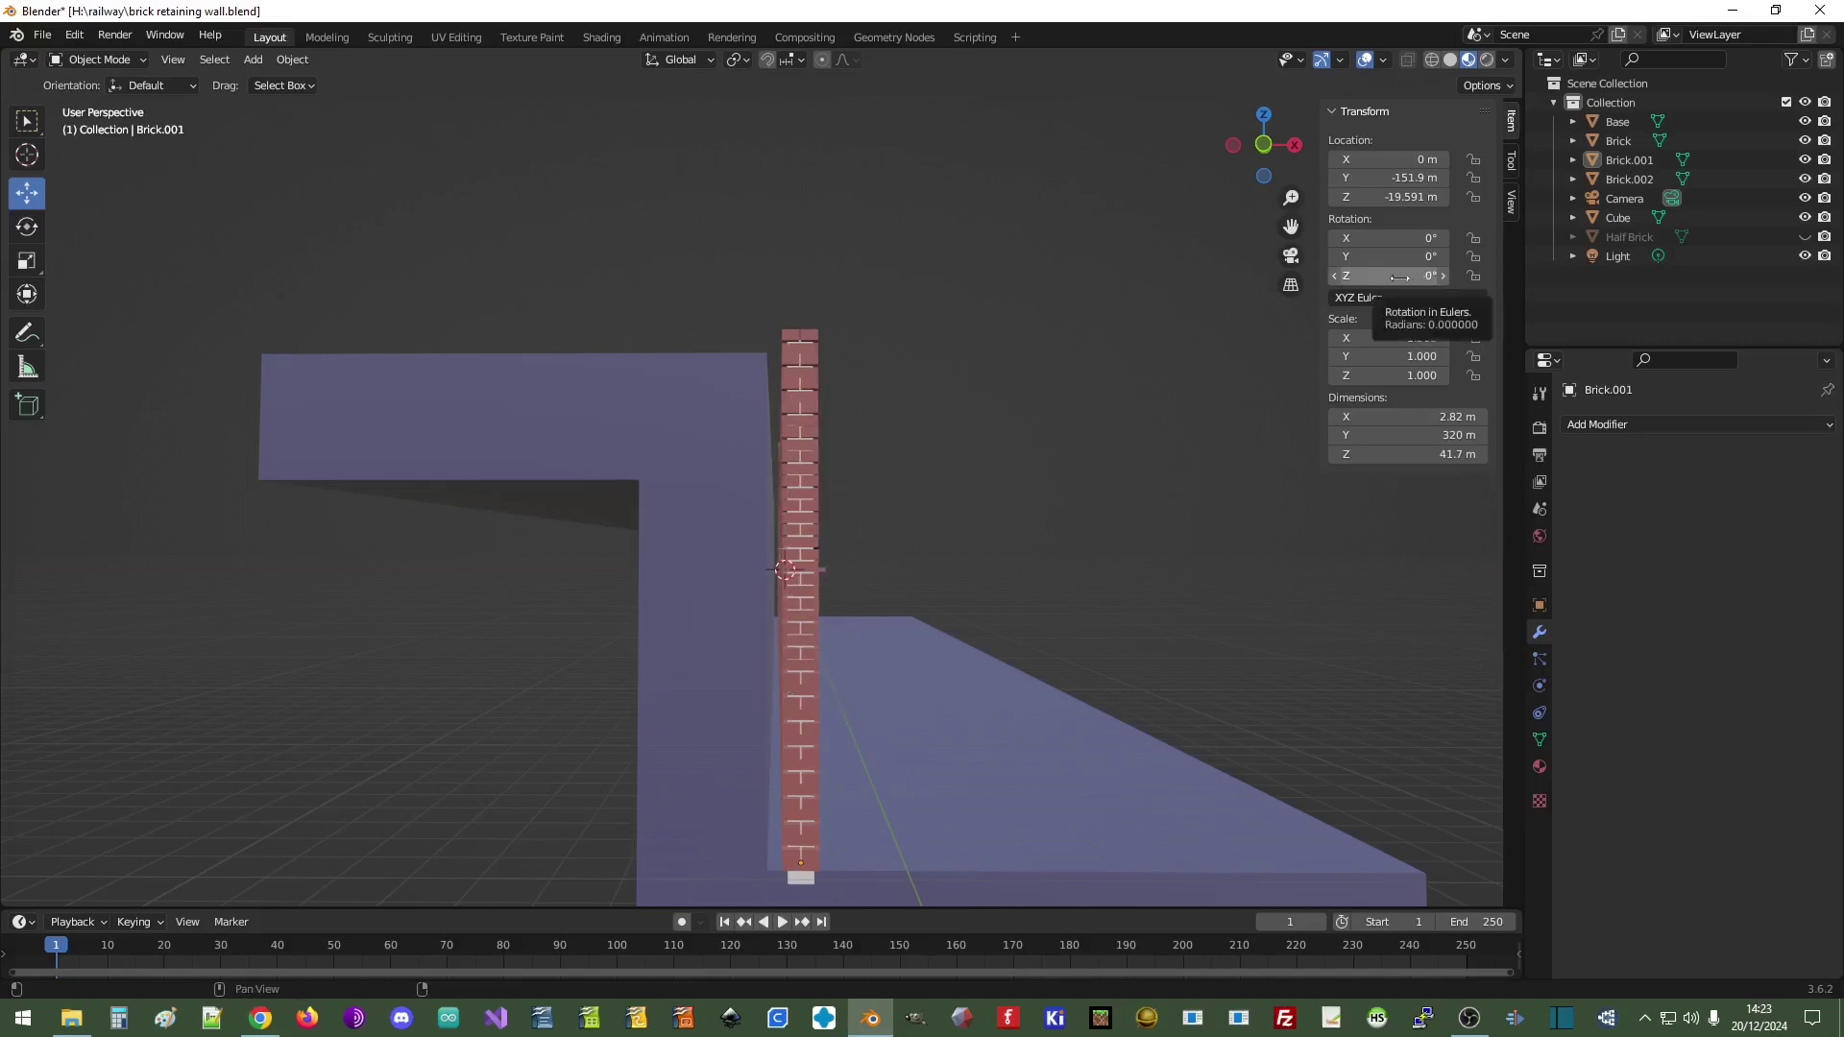
- Tilt the brick wall and the grey backing panel back by setting each one's Y rotation to -5°
{"action": "left_click", "coordinate": [1381, 256]}
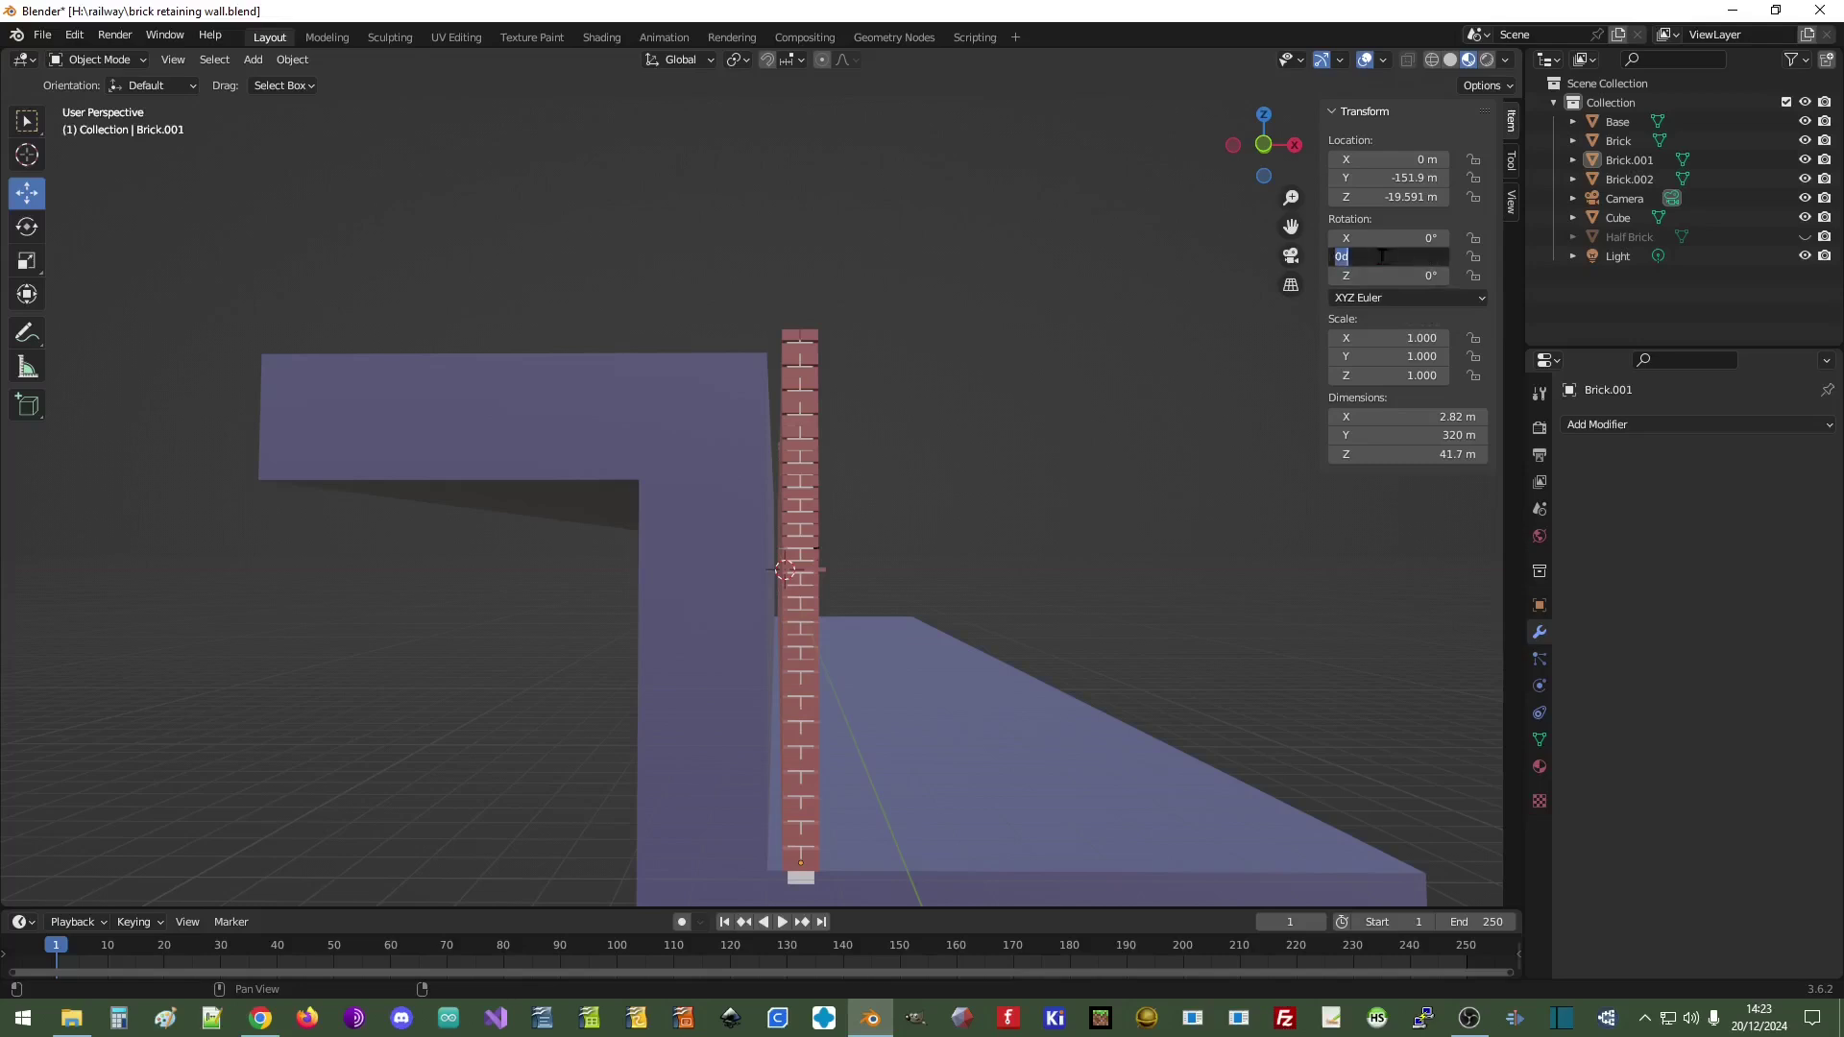
{"action": "type", "text": "-5"}
{"action": "key", "text": "Return"}
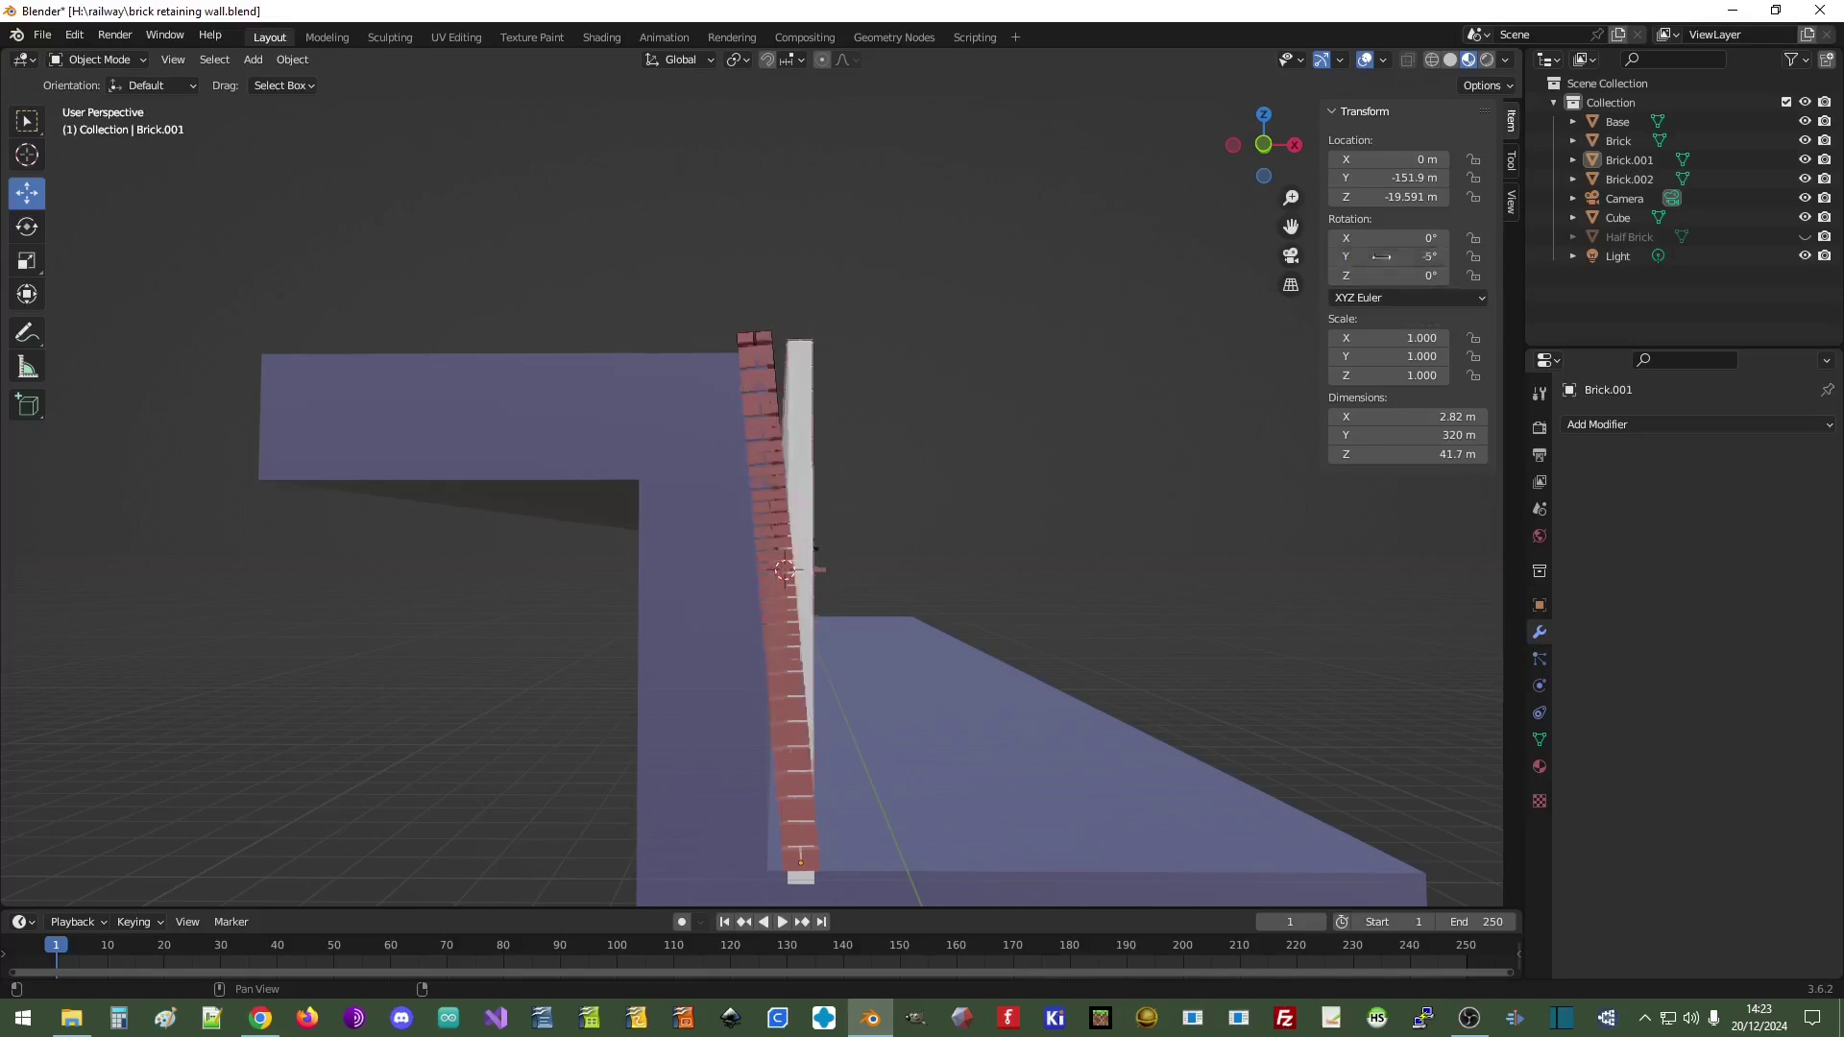
{"action": "left_click", "coordinate": [802, 426]}
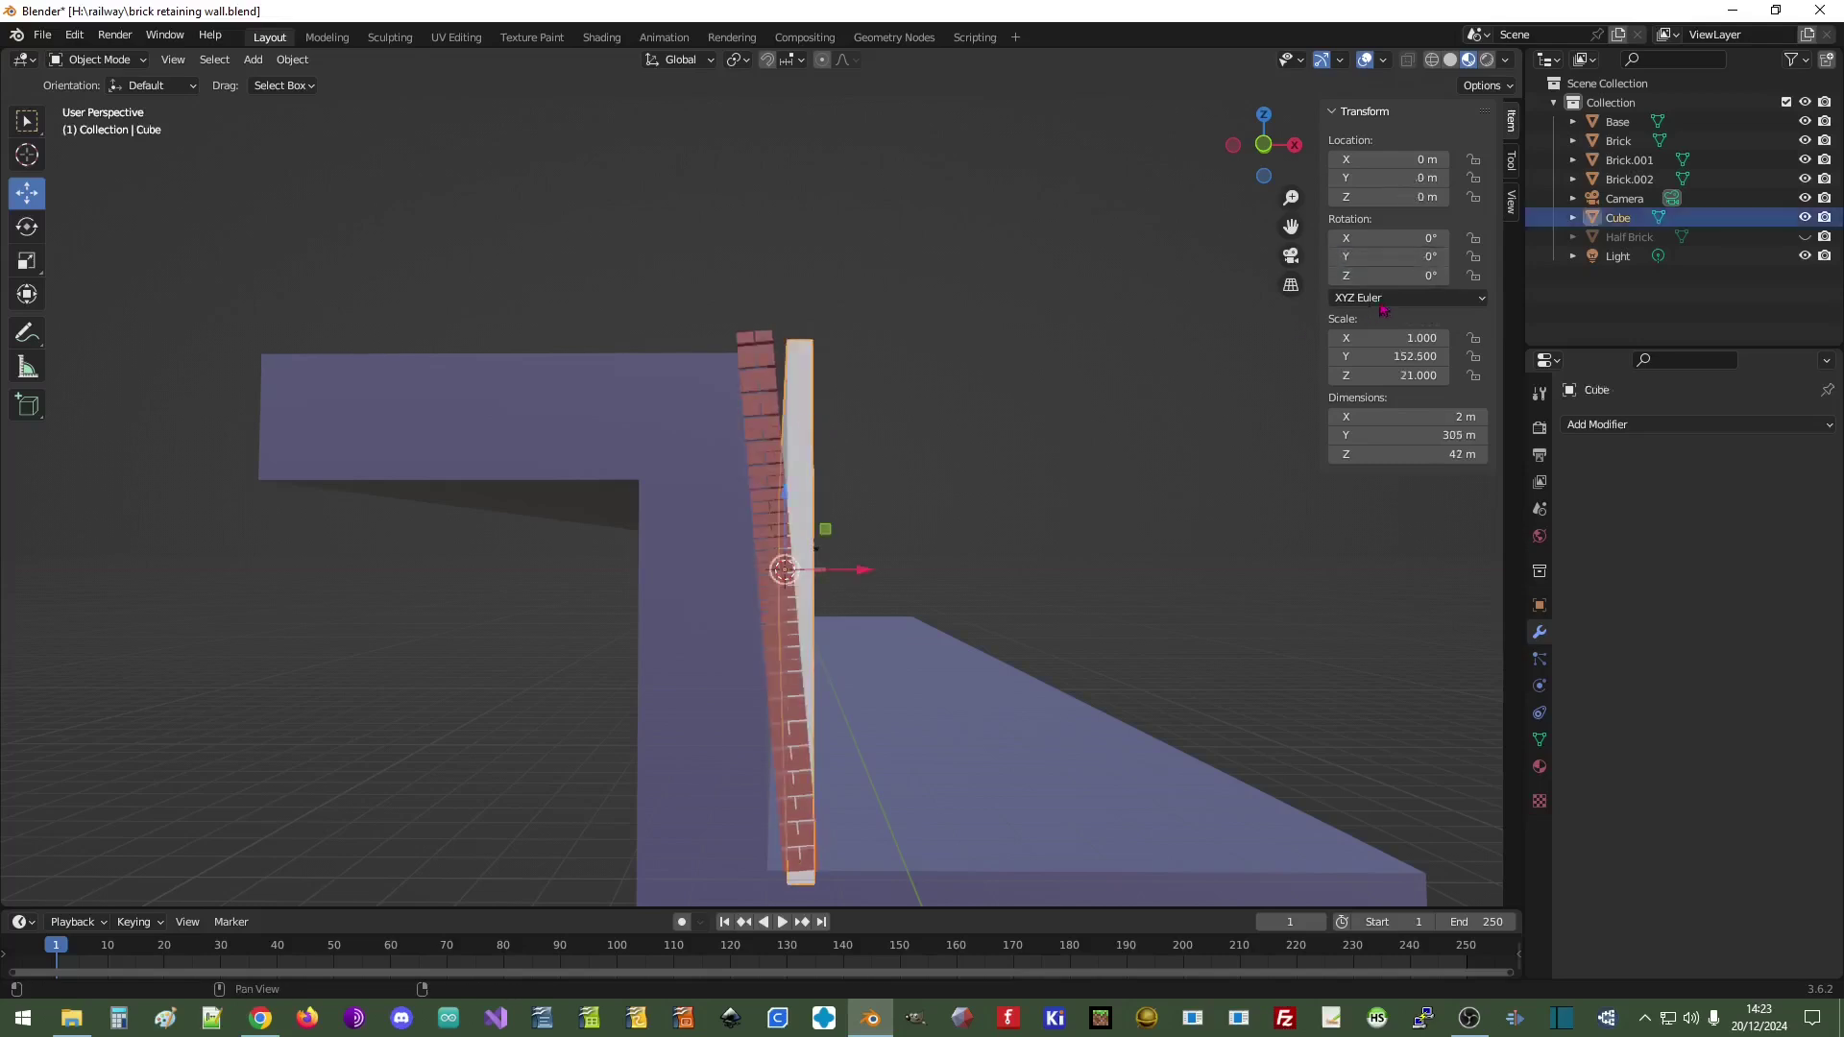
{"action": "left_click", "coordinate": [1374, 258]}
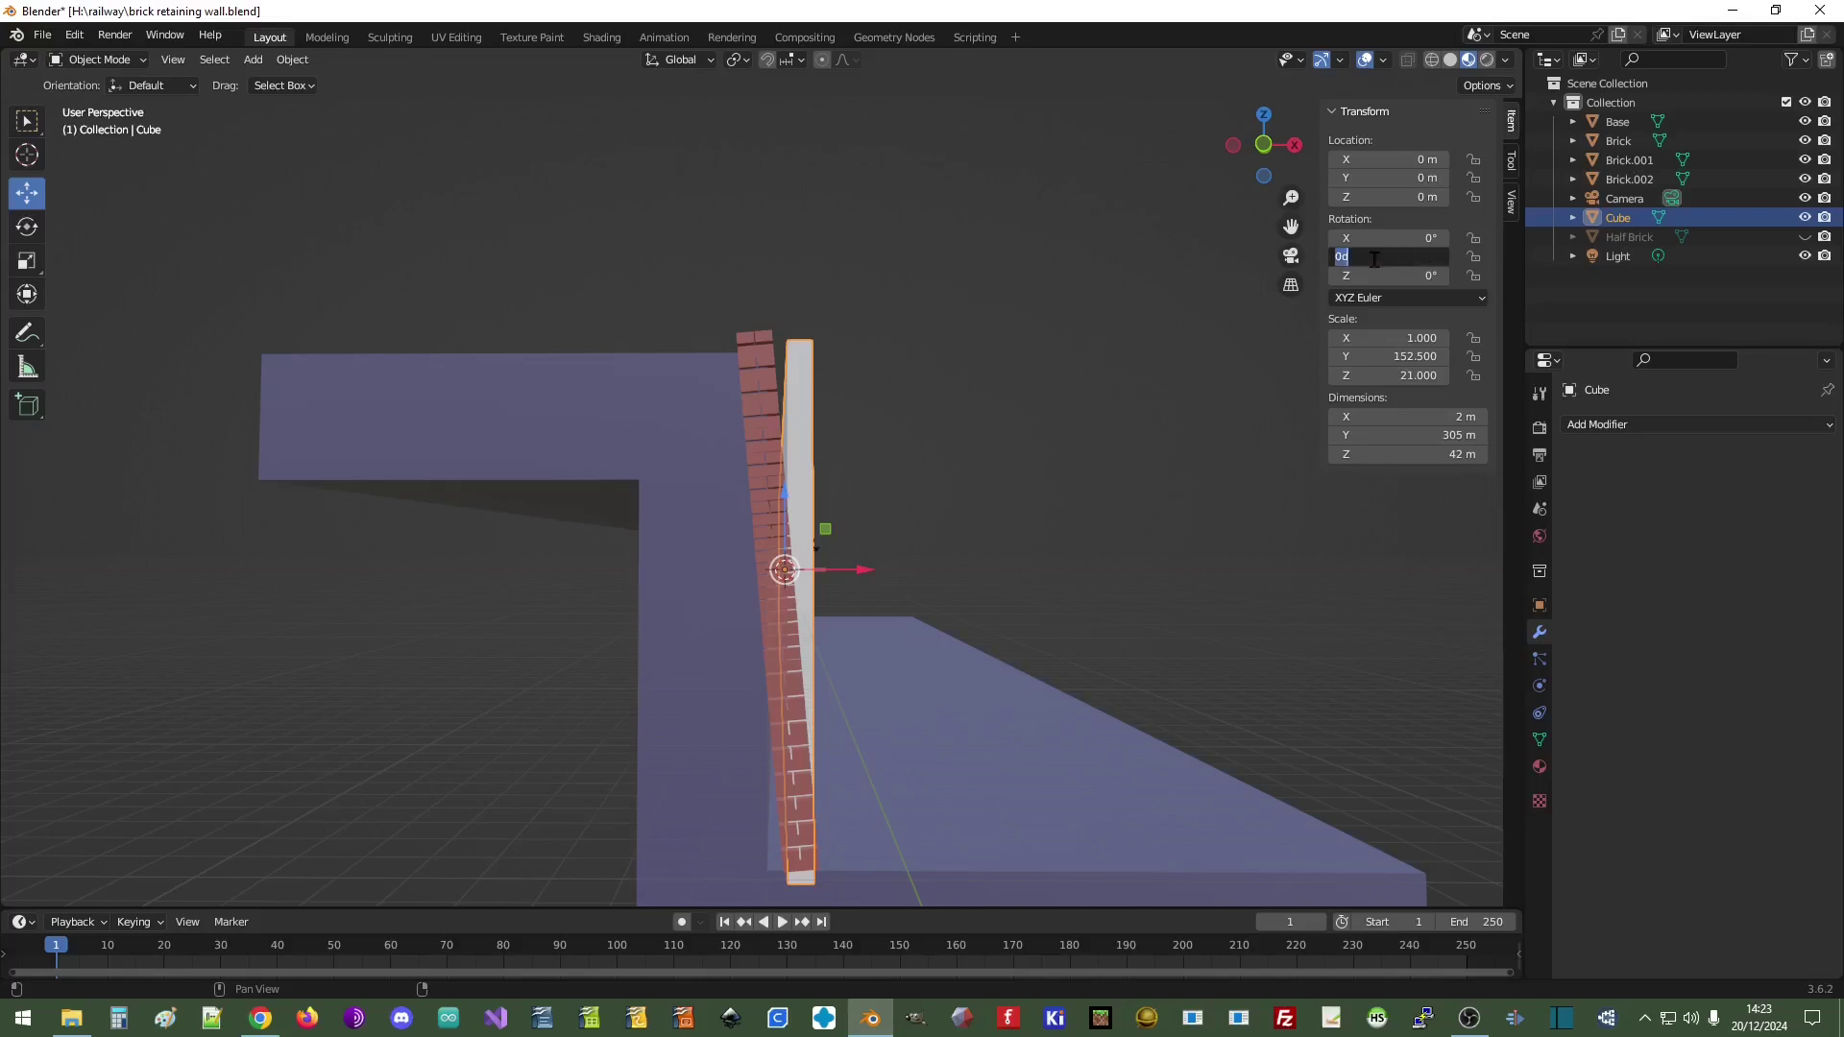
{"action": "type", "text": "-5"}
{"action": "key", "text": "Return"}
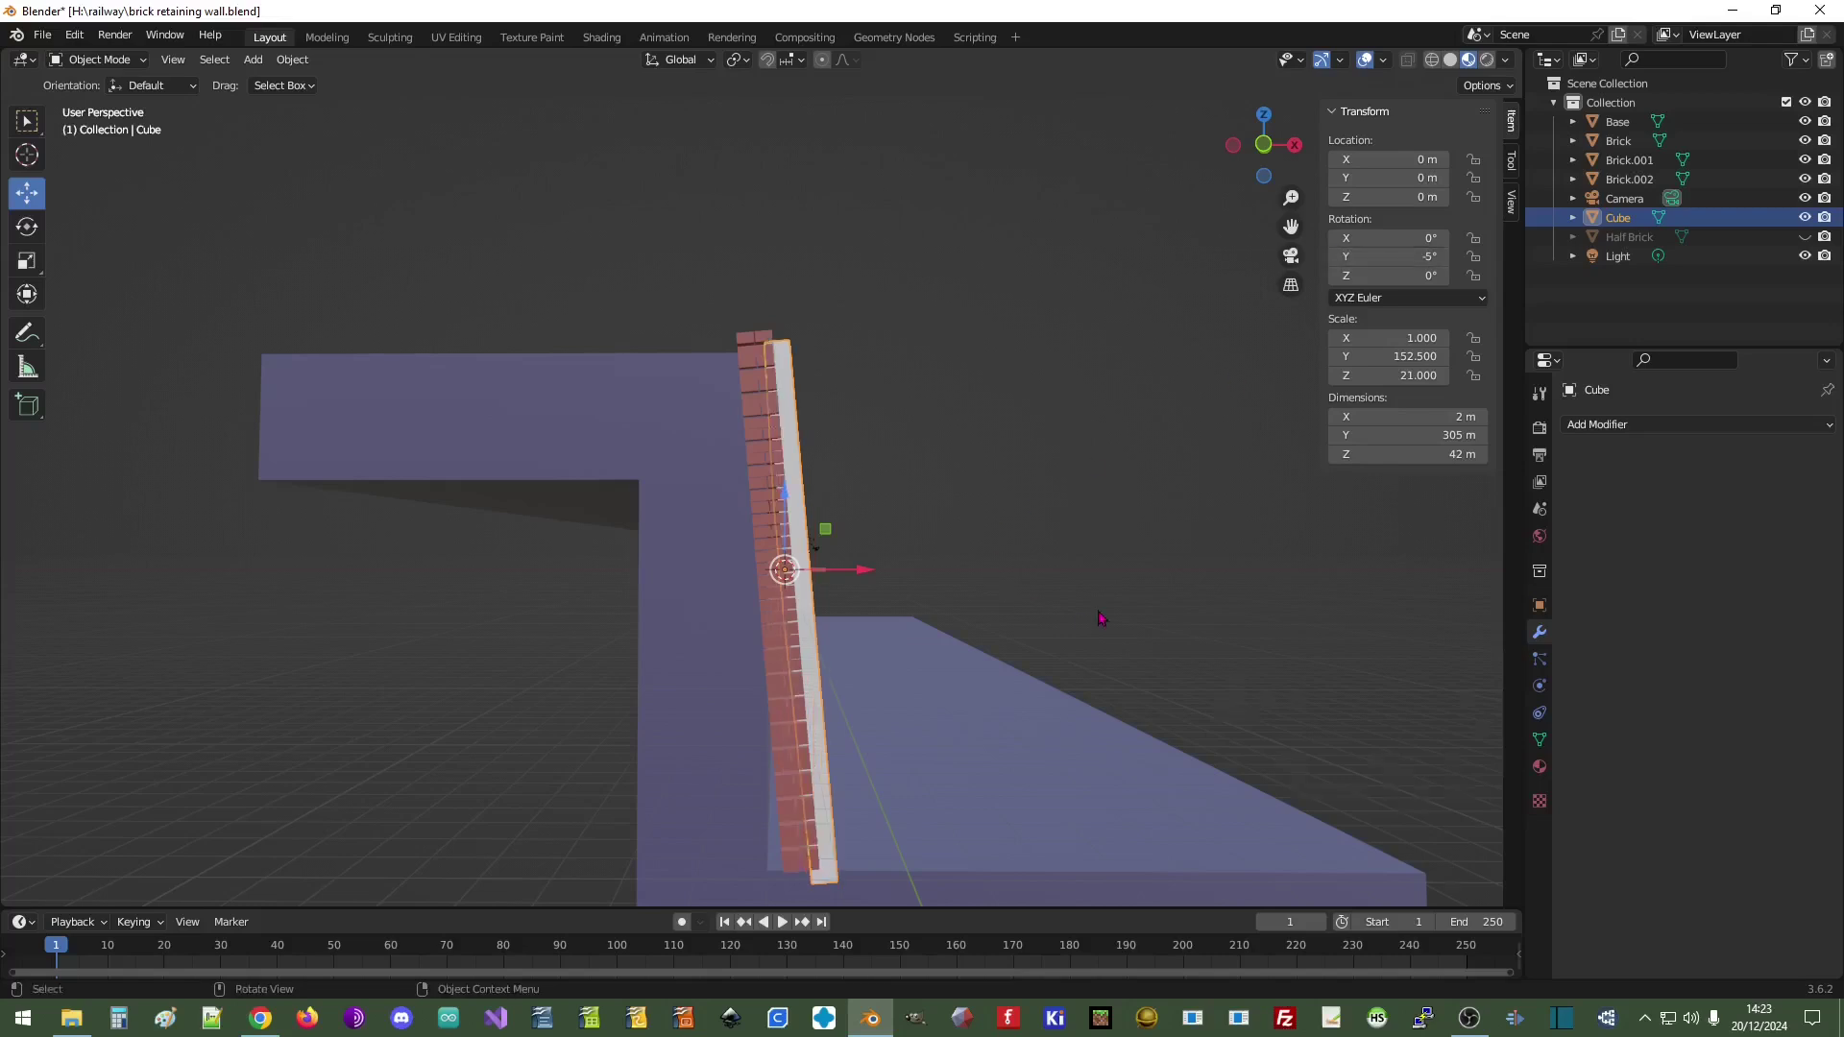
- Move the backing panel along X to about -1.66 m so it sits inside the tilted bricks, aligning it in front orthographic view
{"action": "scroll", "coordinate": [983, 615], "scroll_direction": "up", "scroll_amount": 5}
{"action": "scroll", "coordinate": [980, 610], "scroll_direction": "down", "scroll_amount": 5}
{"action": "left_click_drag", "start_coordinate": [864, 573], "coordinate": [810, 561]}
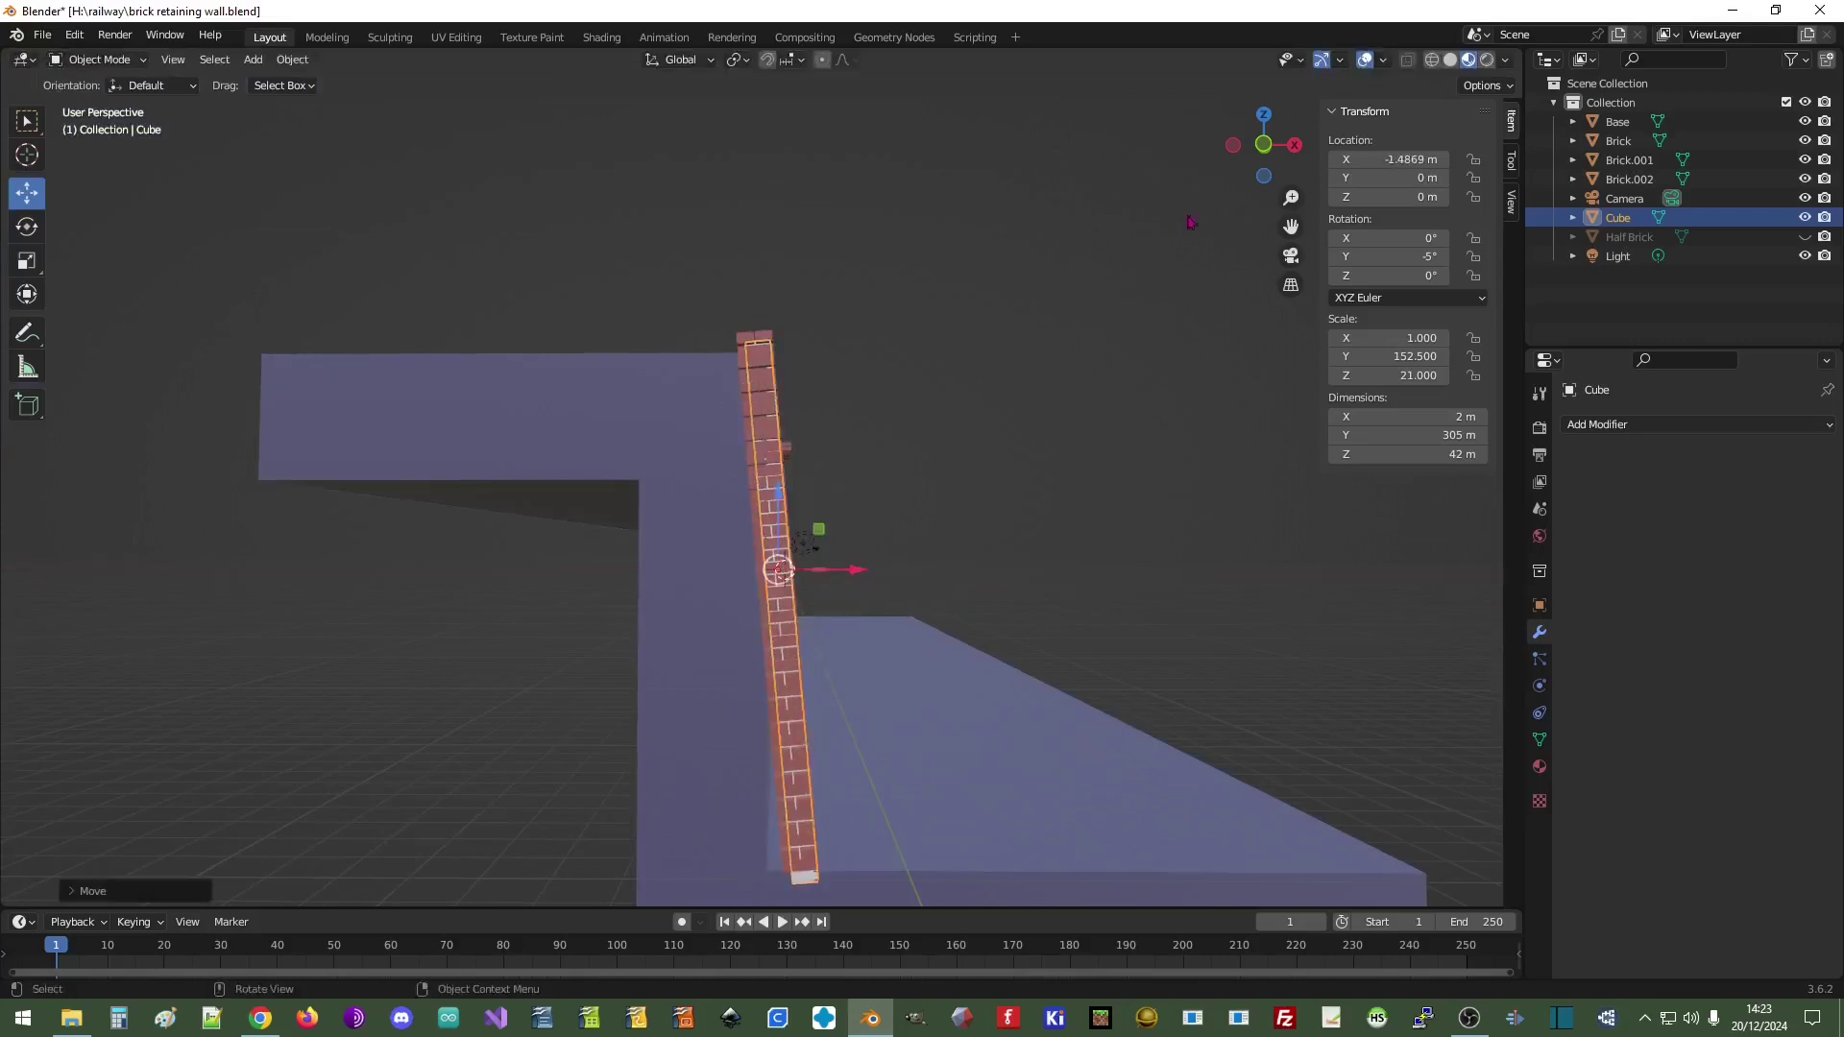
{"action": "left_click", "coordinate": [1265, 145]}
{"action": "scroll", "coordinate": [874, 631], "scroll_direction": "up", "scroll_amount": 5}
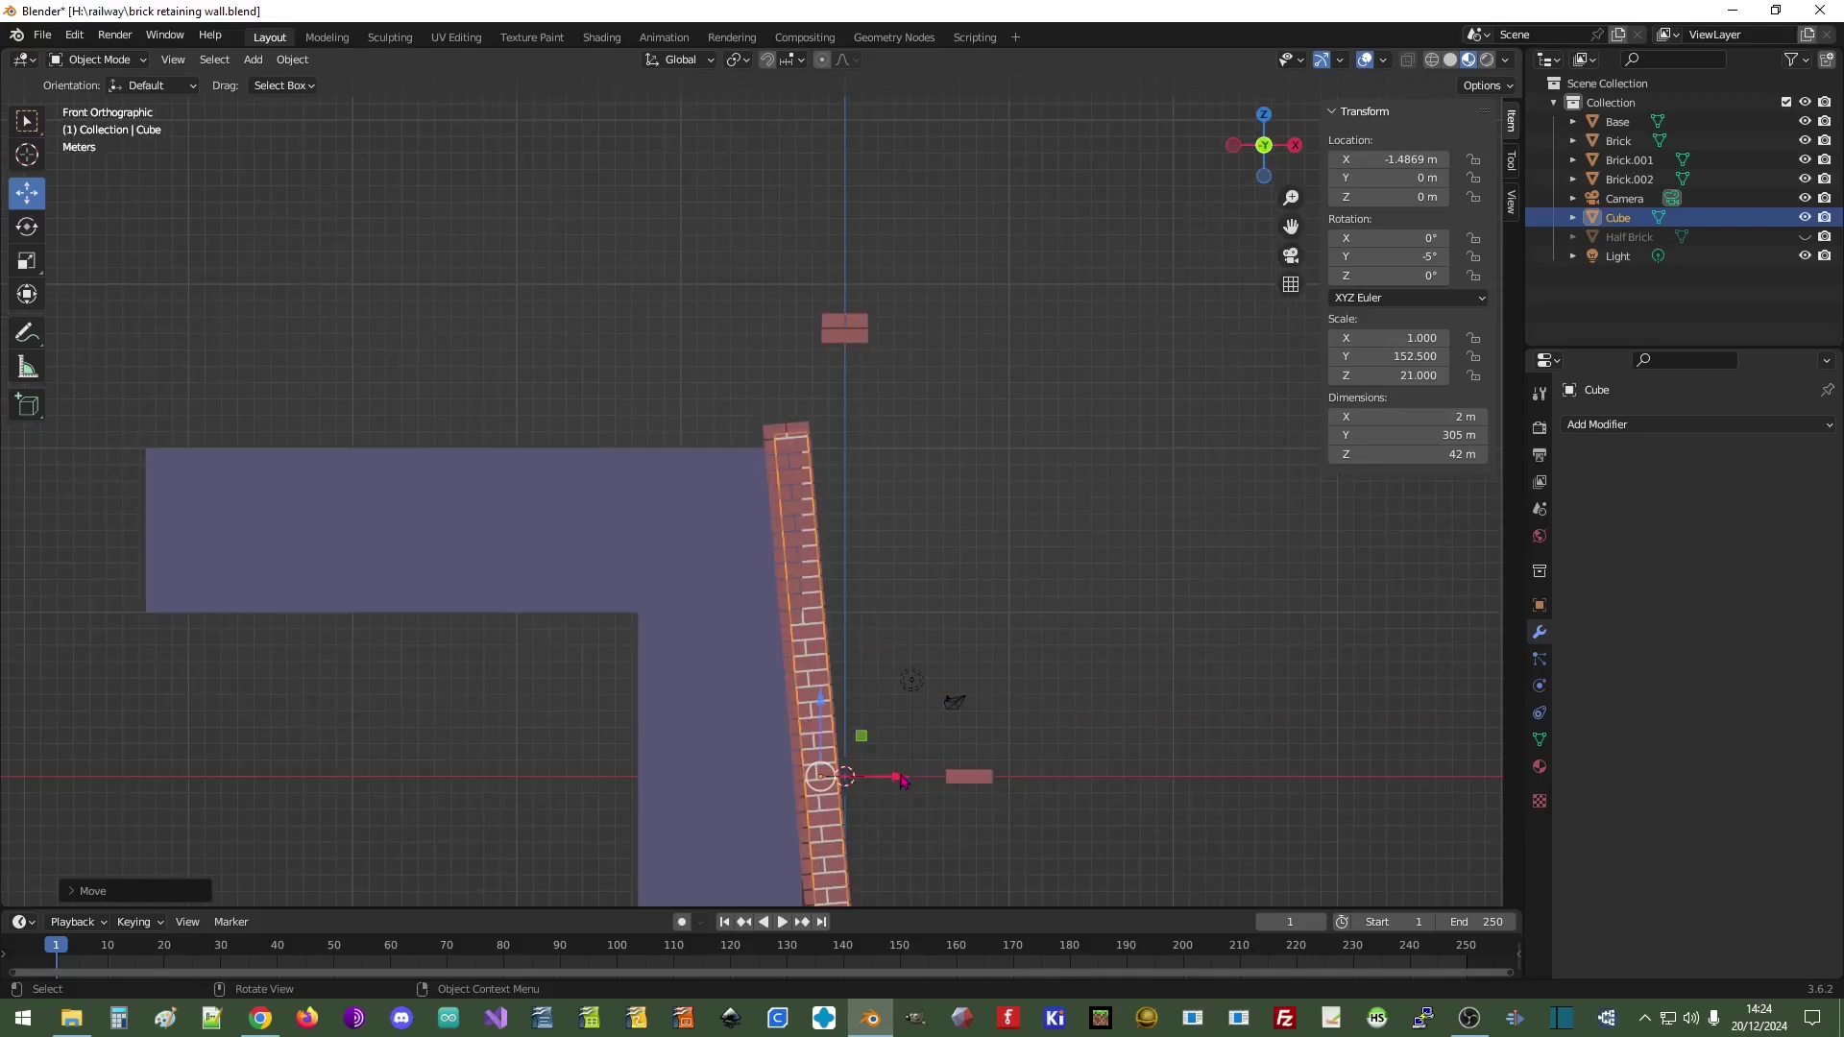
{"action": "left_click_drag", "start_coordinate": [907, 779], "coordinate": [894, 775]}
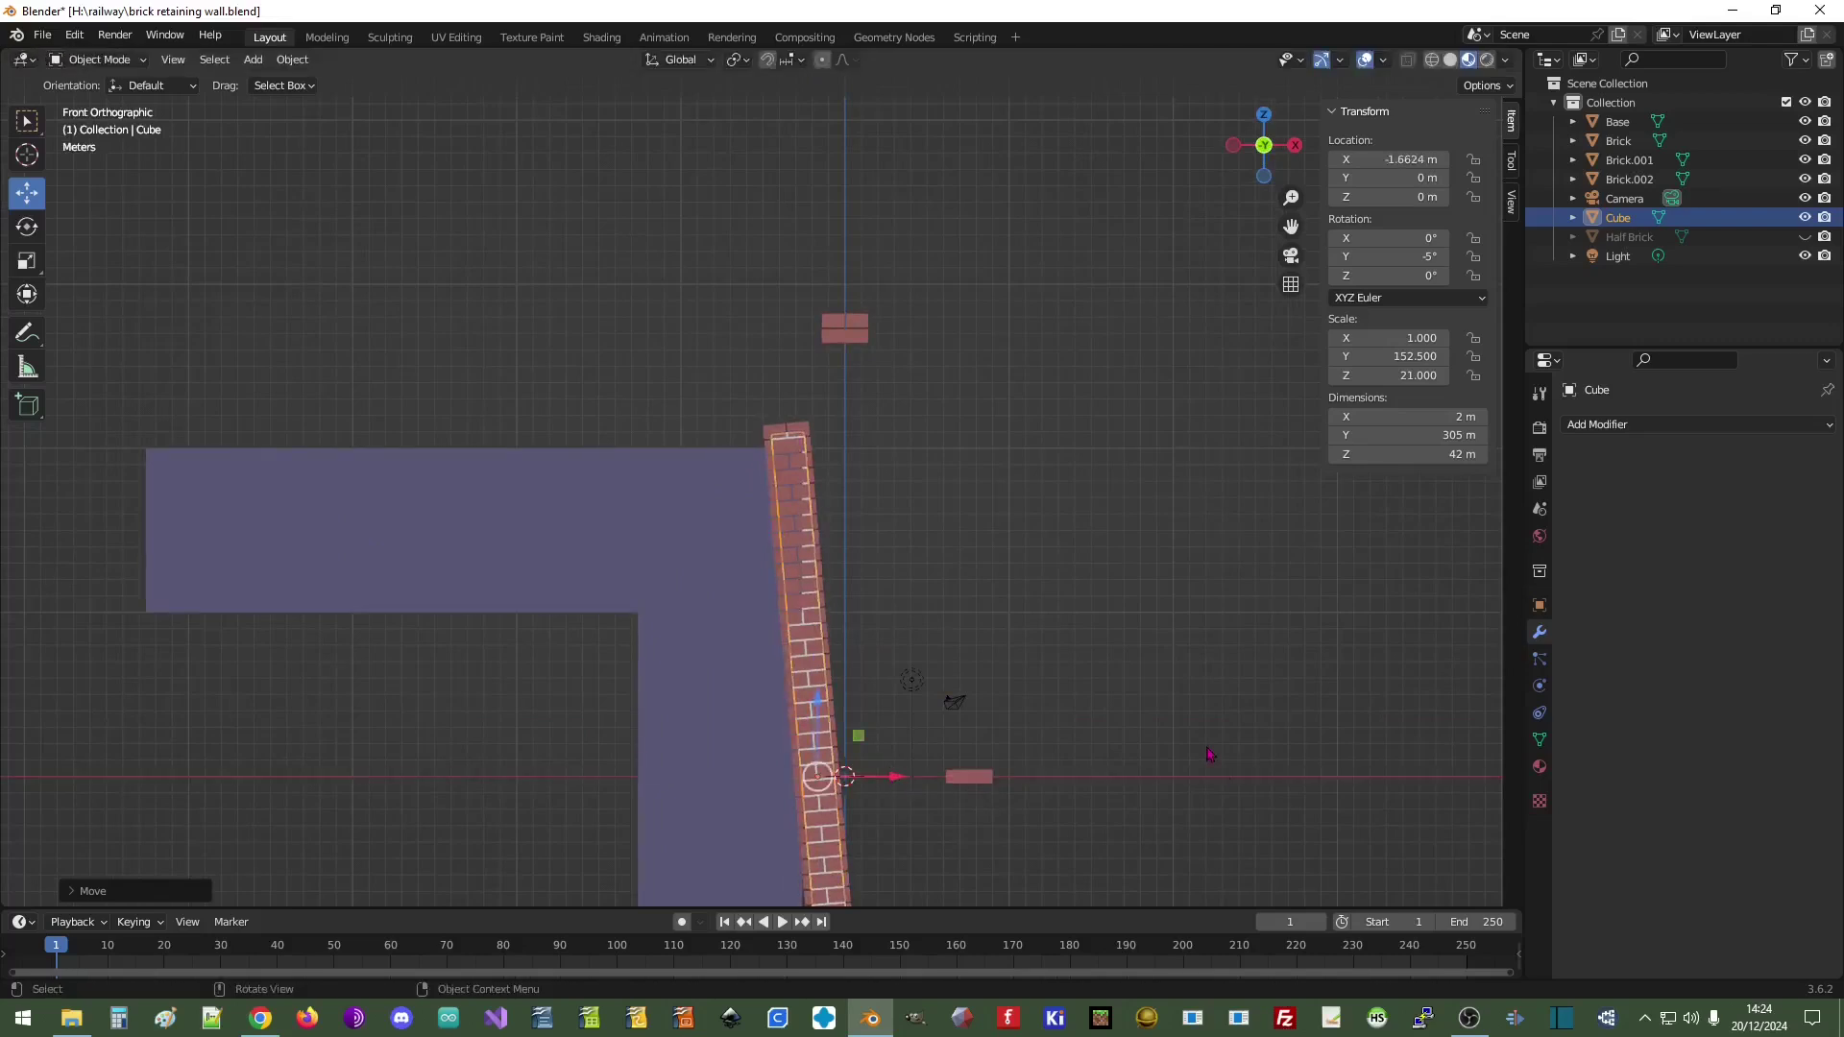
- Examine the tilted wall and its backing panel in perspective from along the wall and from its end
{"action": "scroll", "coordinate": [1208, 754], "scroll_direction": "down", "scroll_amount": 3}
{"action": "middle_click_drag", "start_coordinate": [1226, 580], "coordinate": [1062, 556], "text": "shift"}
{"action": "scroll", "coordinate": [963, 601], "scroll_direction": "down", "scroll_amount": 4}
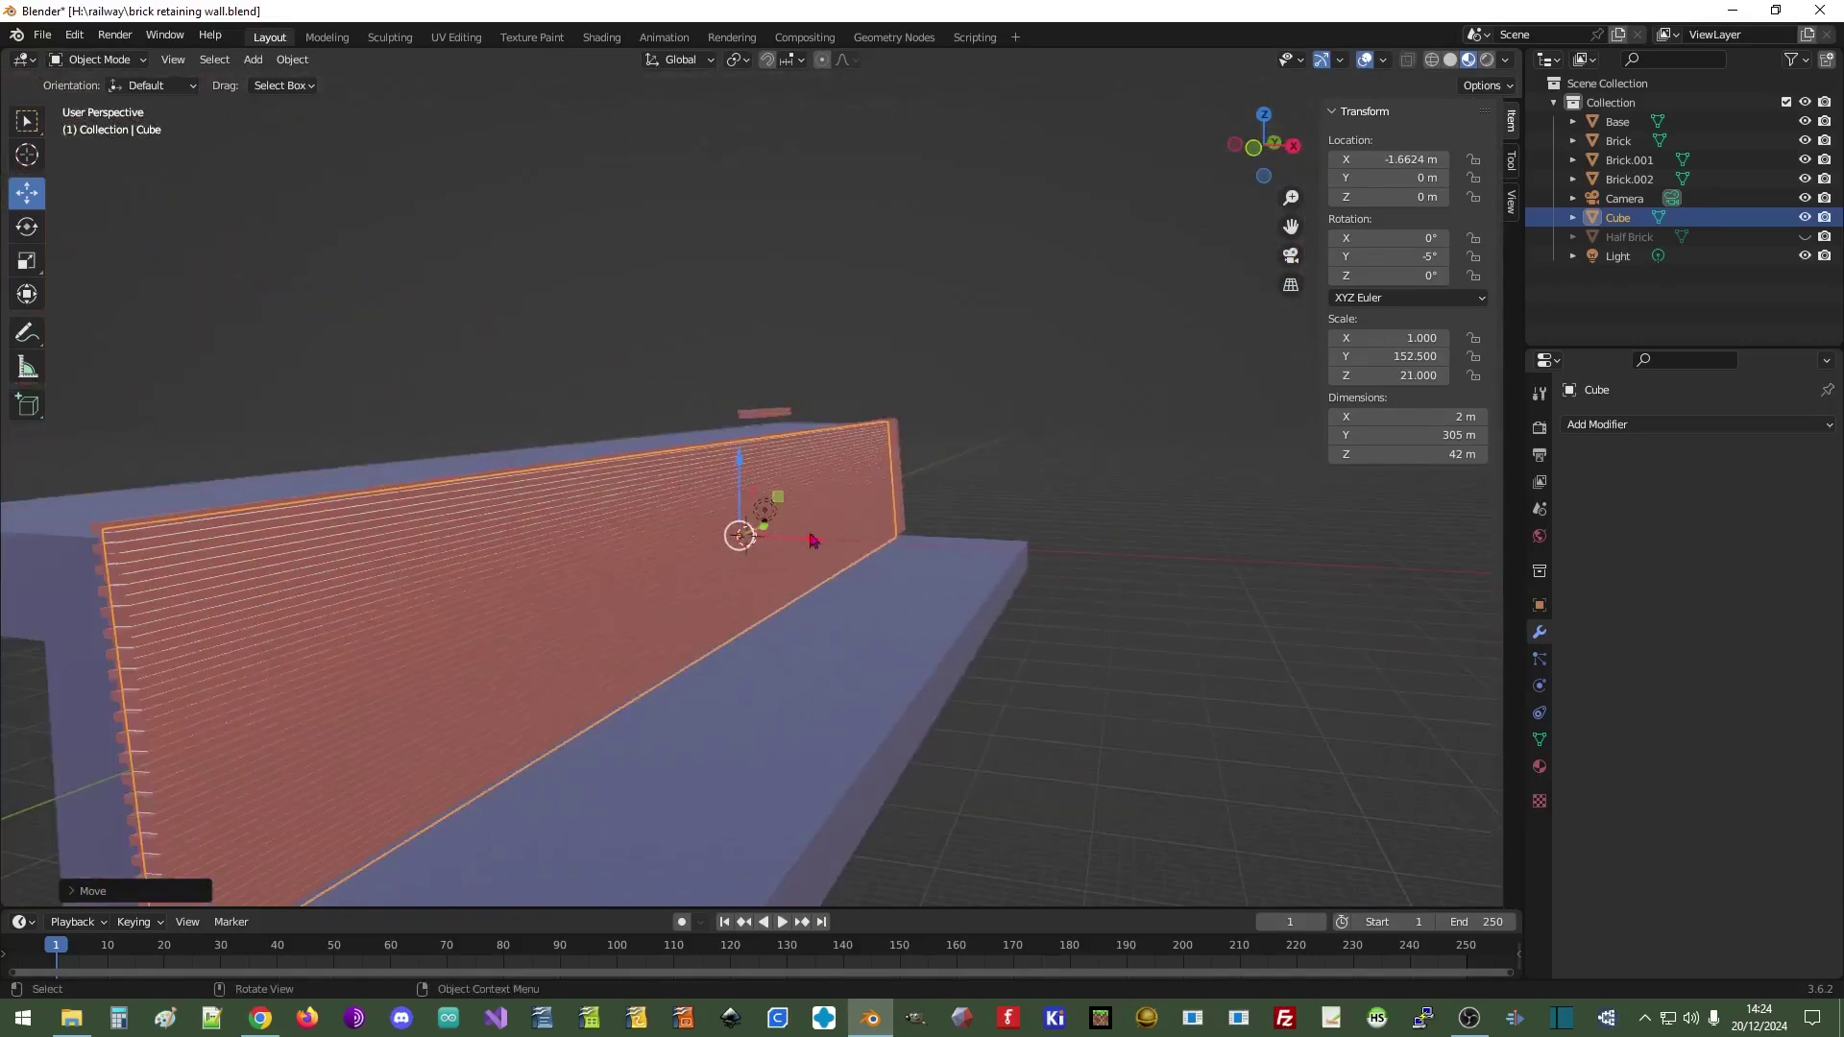
{"action": "scroll", "coordinate": [267, 833], "scroll_direction": "down", "scroll_amount": 3}
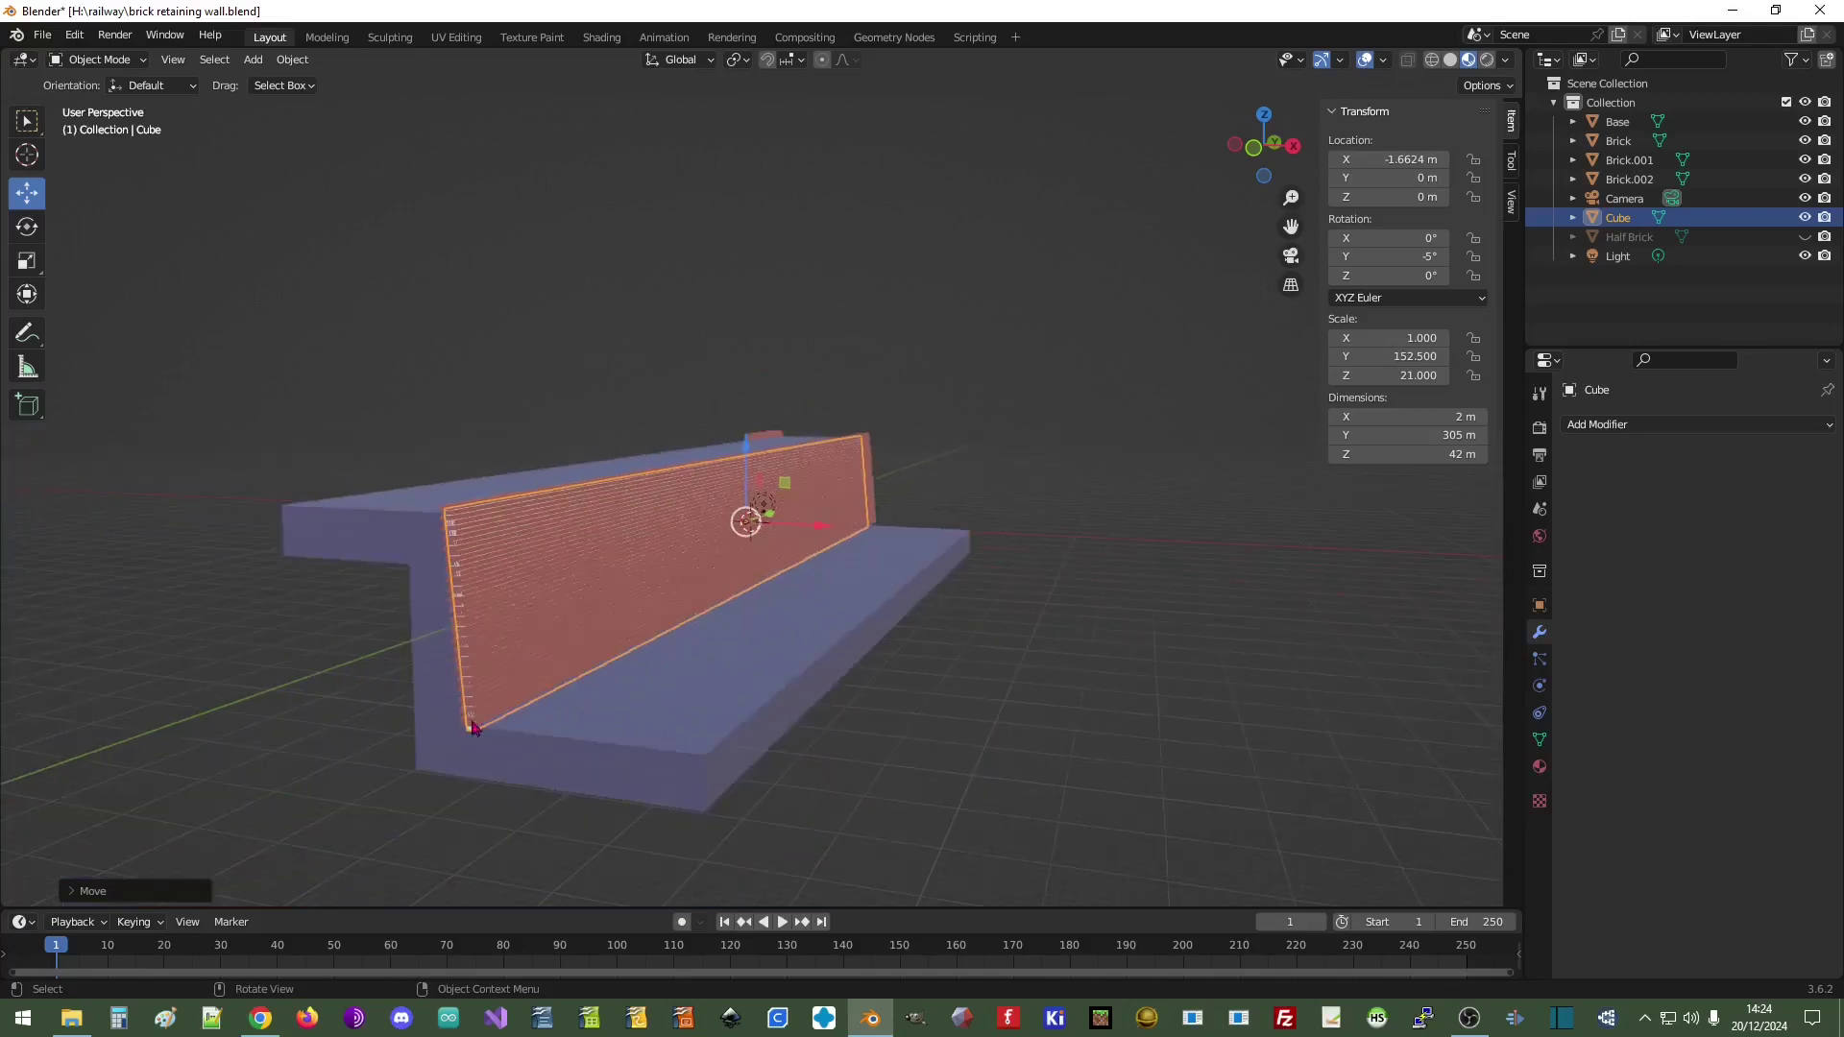
{"action": "middle_click_drag", "start_coordinate": [583, 629], "coordinate": [700, 647]}
{"action": "scroll", "coordinate": [729, 653], "scroll_direction": "up", "scroll_amount": 6}
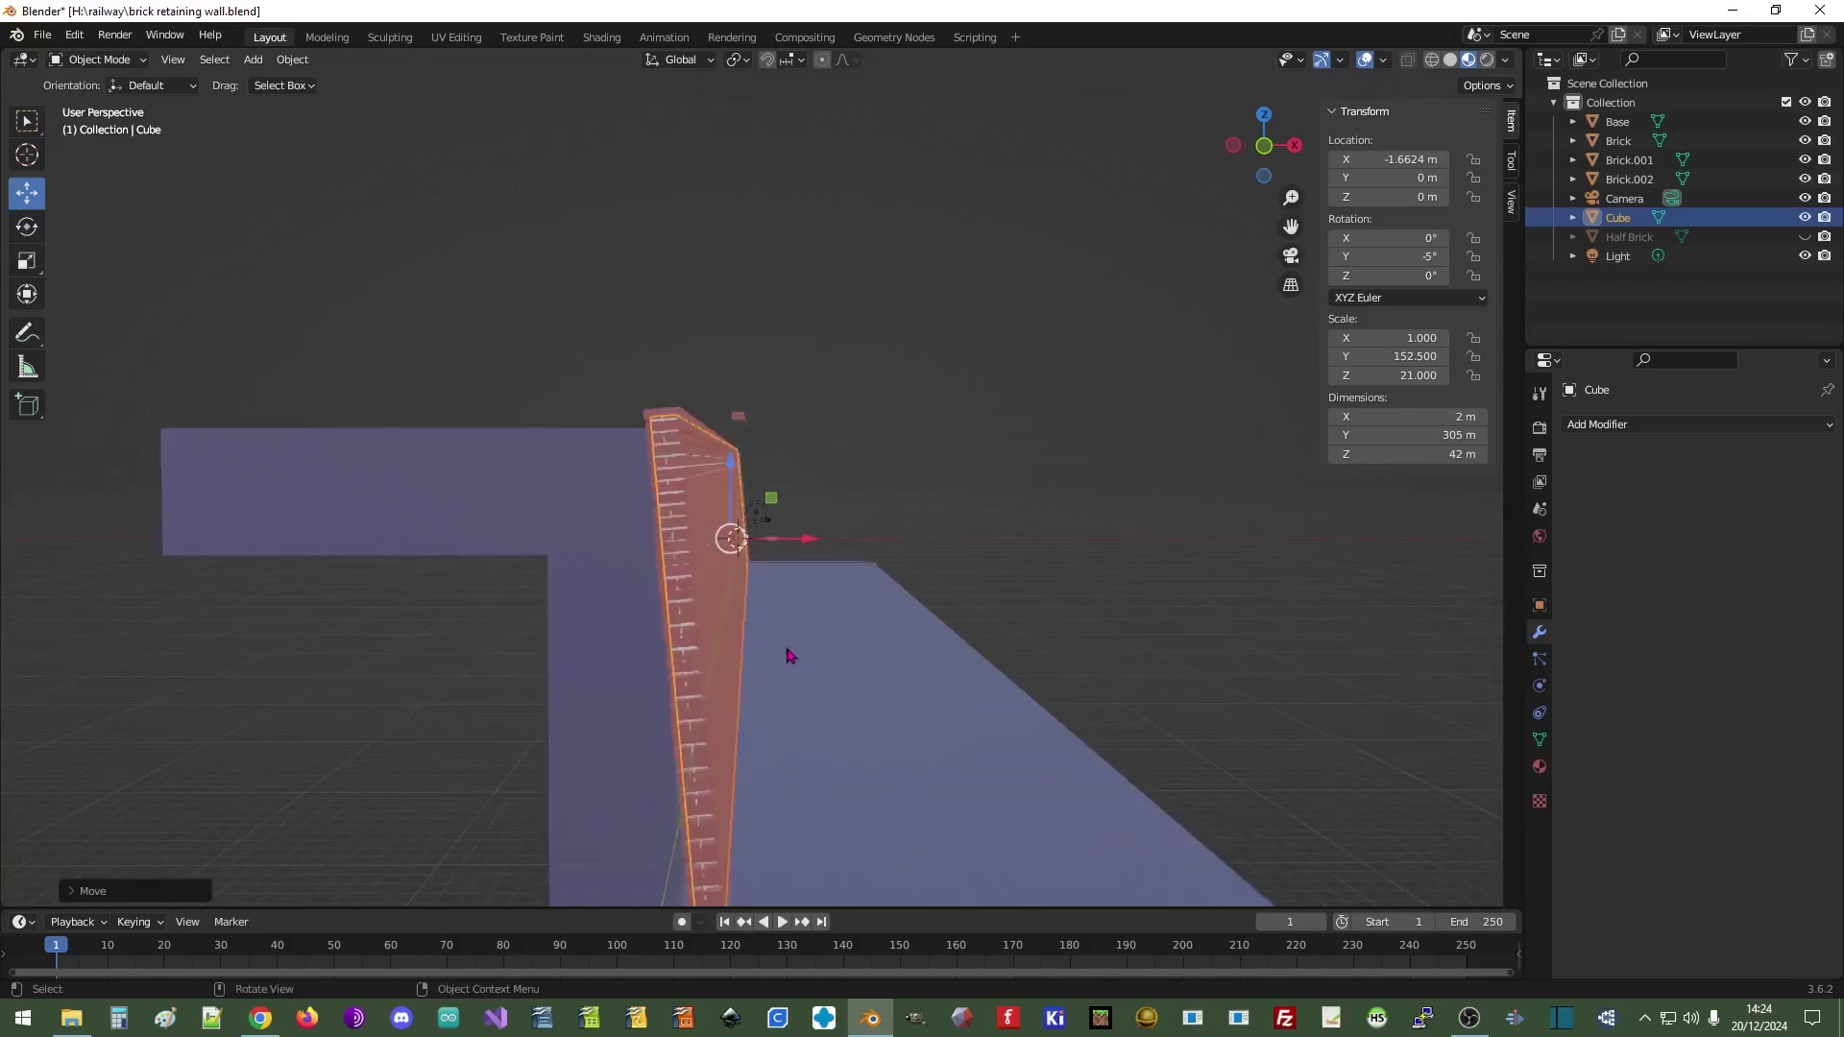
{"action": "scroll", "coordinate": [769, 659], "scroll_direction": "down", "scroll_amount": 5}
{"action": "mouse_move", "coordinate": [843, 694]}
{"action": "middle_mouse_down"}
{"action": "mouse_move", "coordinate": [877, 687]}
{"action": "mouse_move", "coordinate": [812, 711]}
{"action": "middle_mouse_up"}
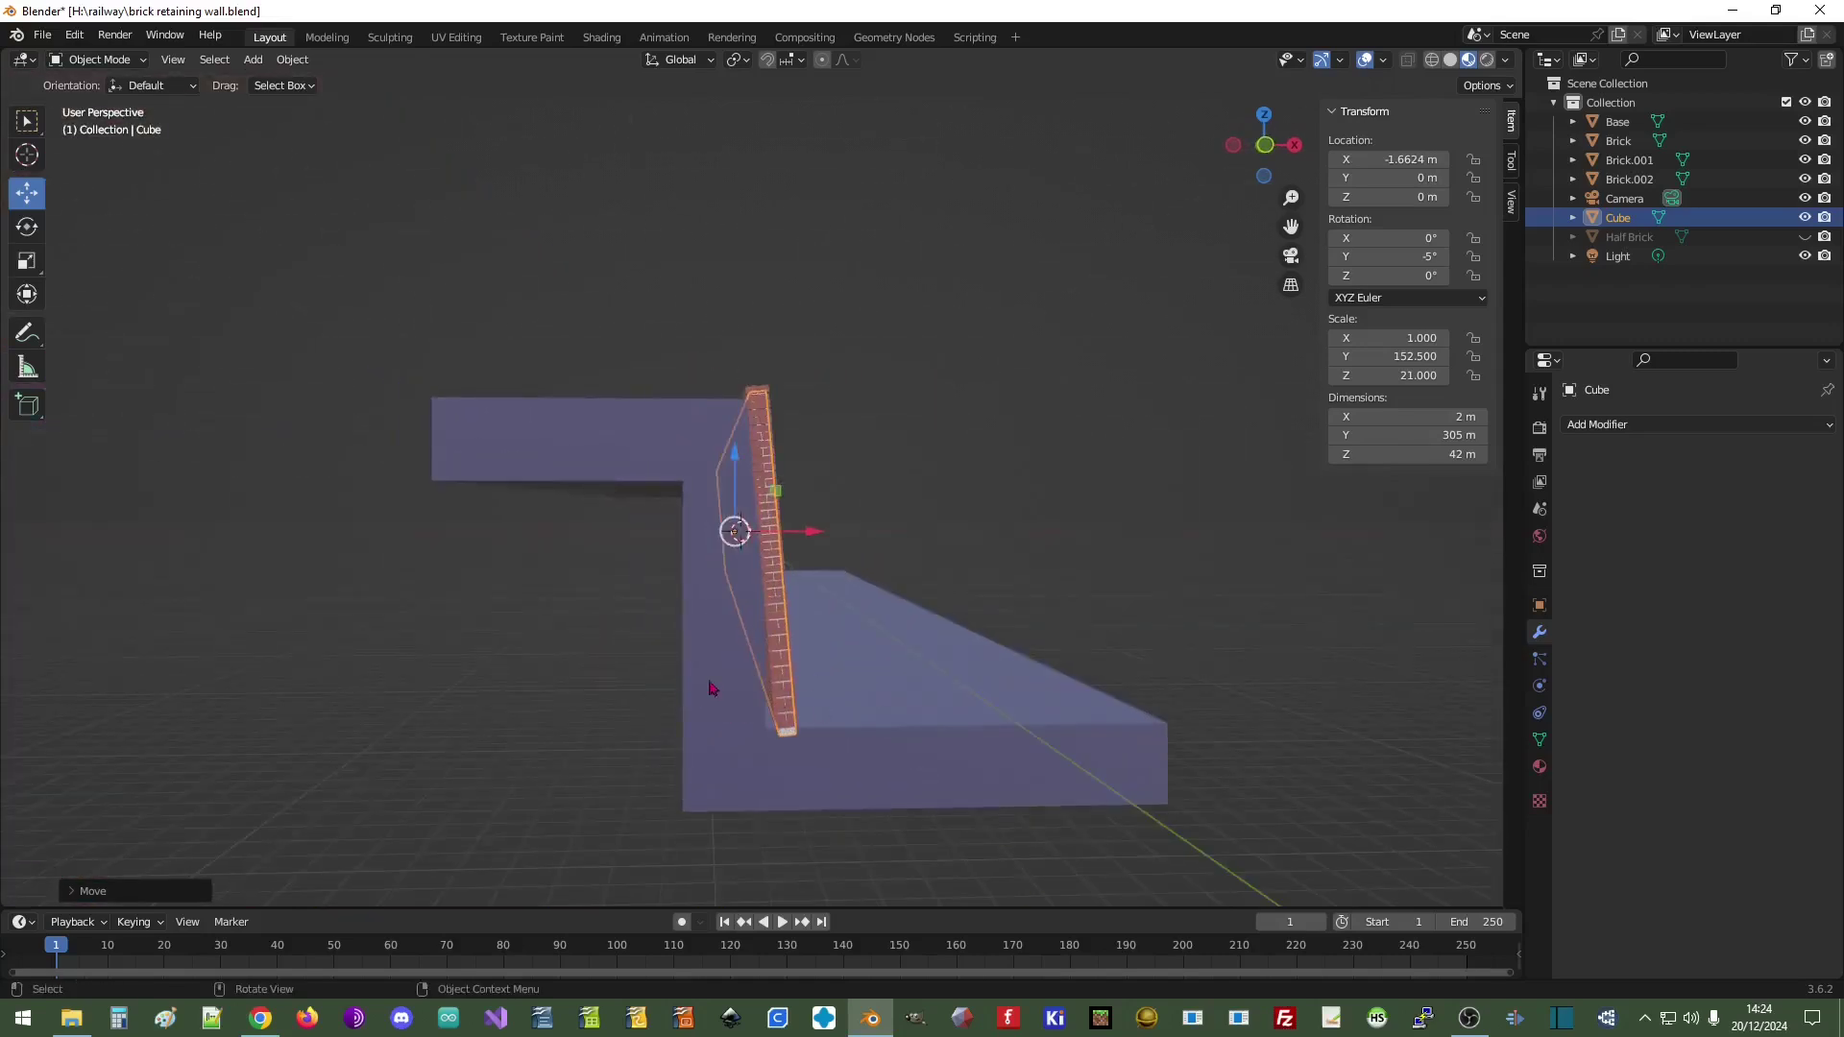
{"action": "middle_click_drag", "start_coordinate": [1036, 597], "coordinate": [1024, 588]}
{"action": "scroll", "coordinate": [1009, 615], "scroll_direction": "up", "scroll_amount": 3}
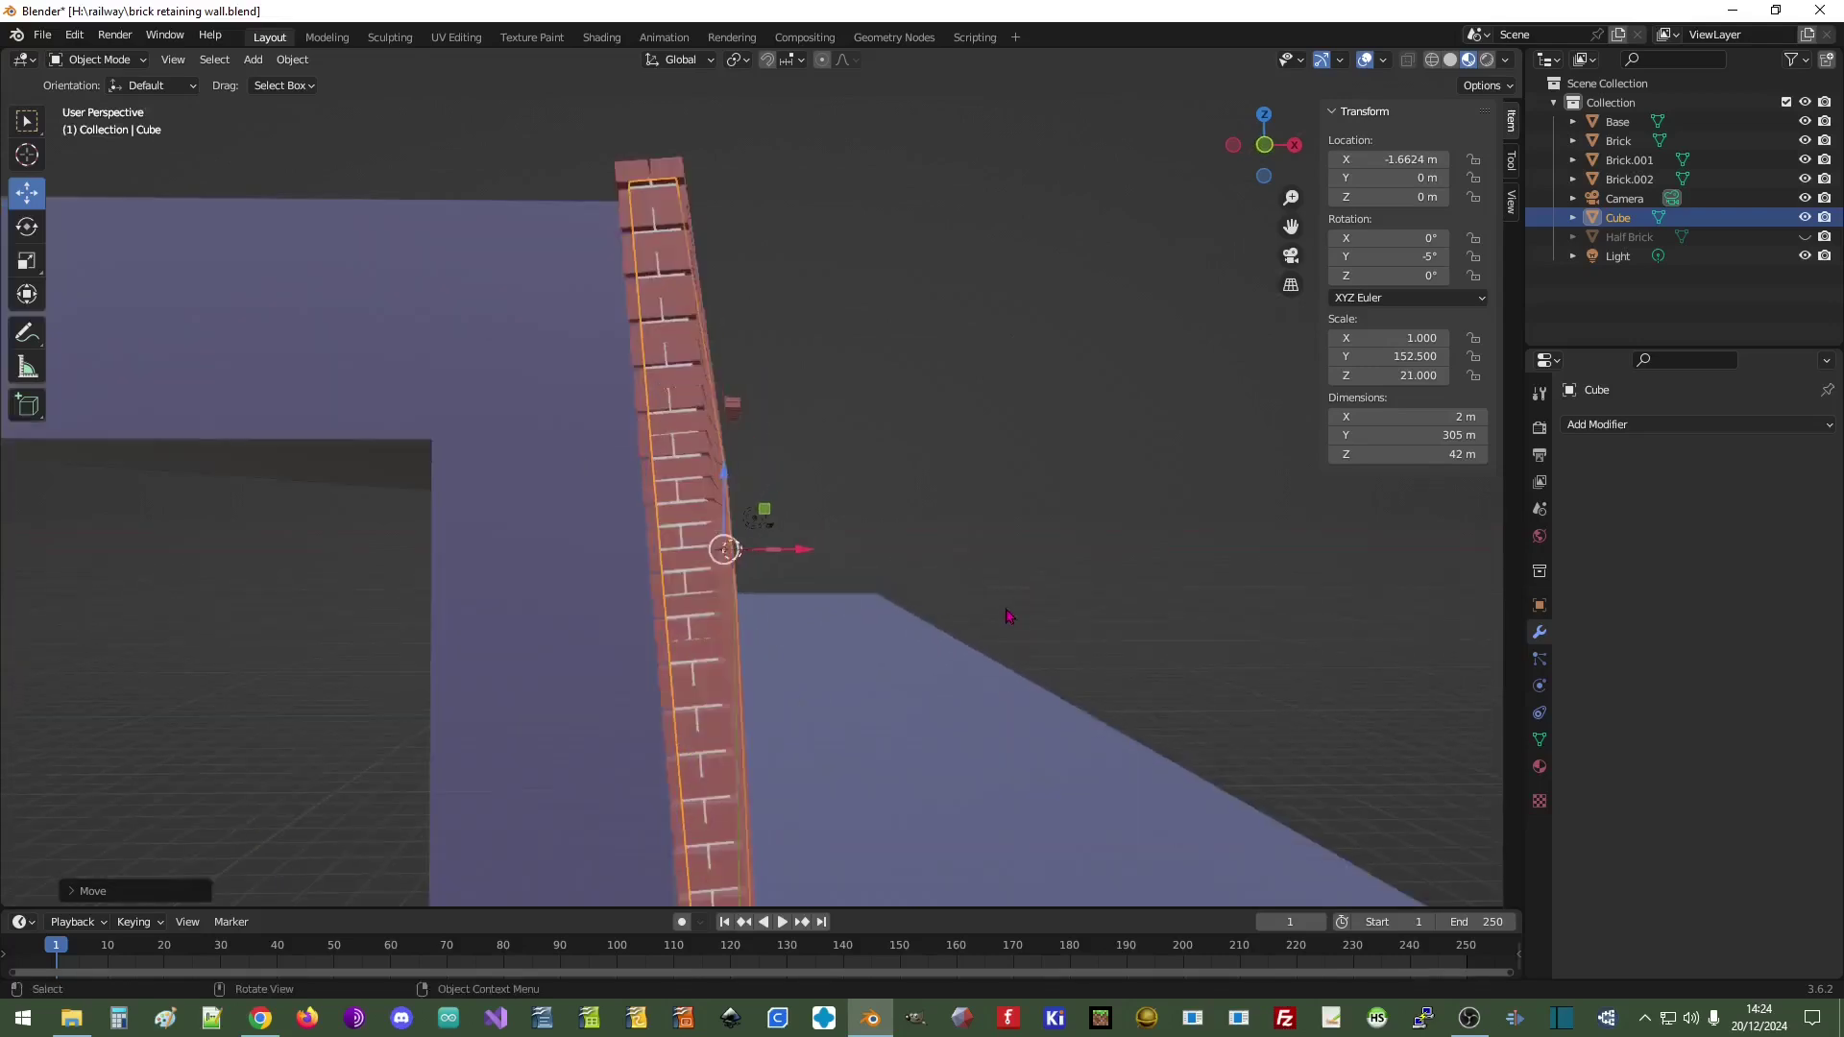
- In front view, move the brick wall along X to about 2.6 m and the backing panel to about 0.87 m, inside the bricks
{"action": "left_click_drag", "start_coordinate": [758, 549], "coordinate": [814, 586]}
{"action": "left_click", "coordinate": [741, 638]}
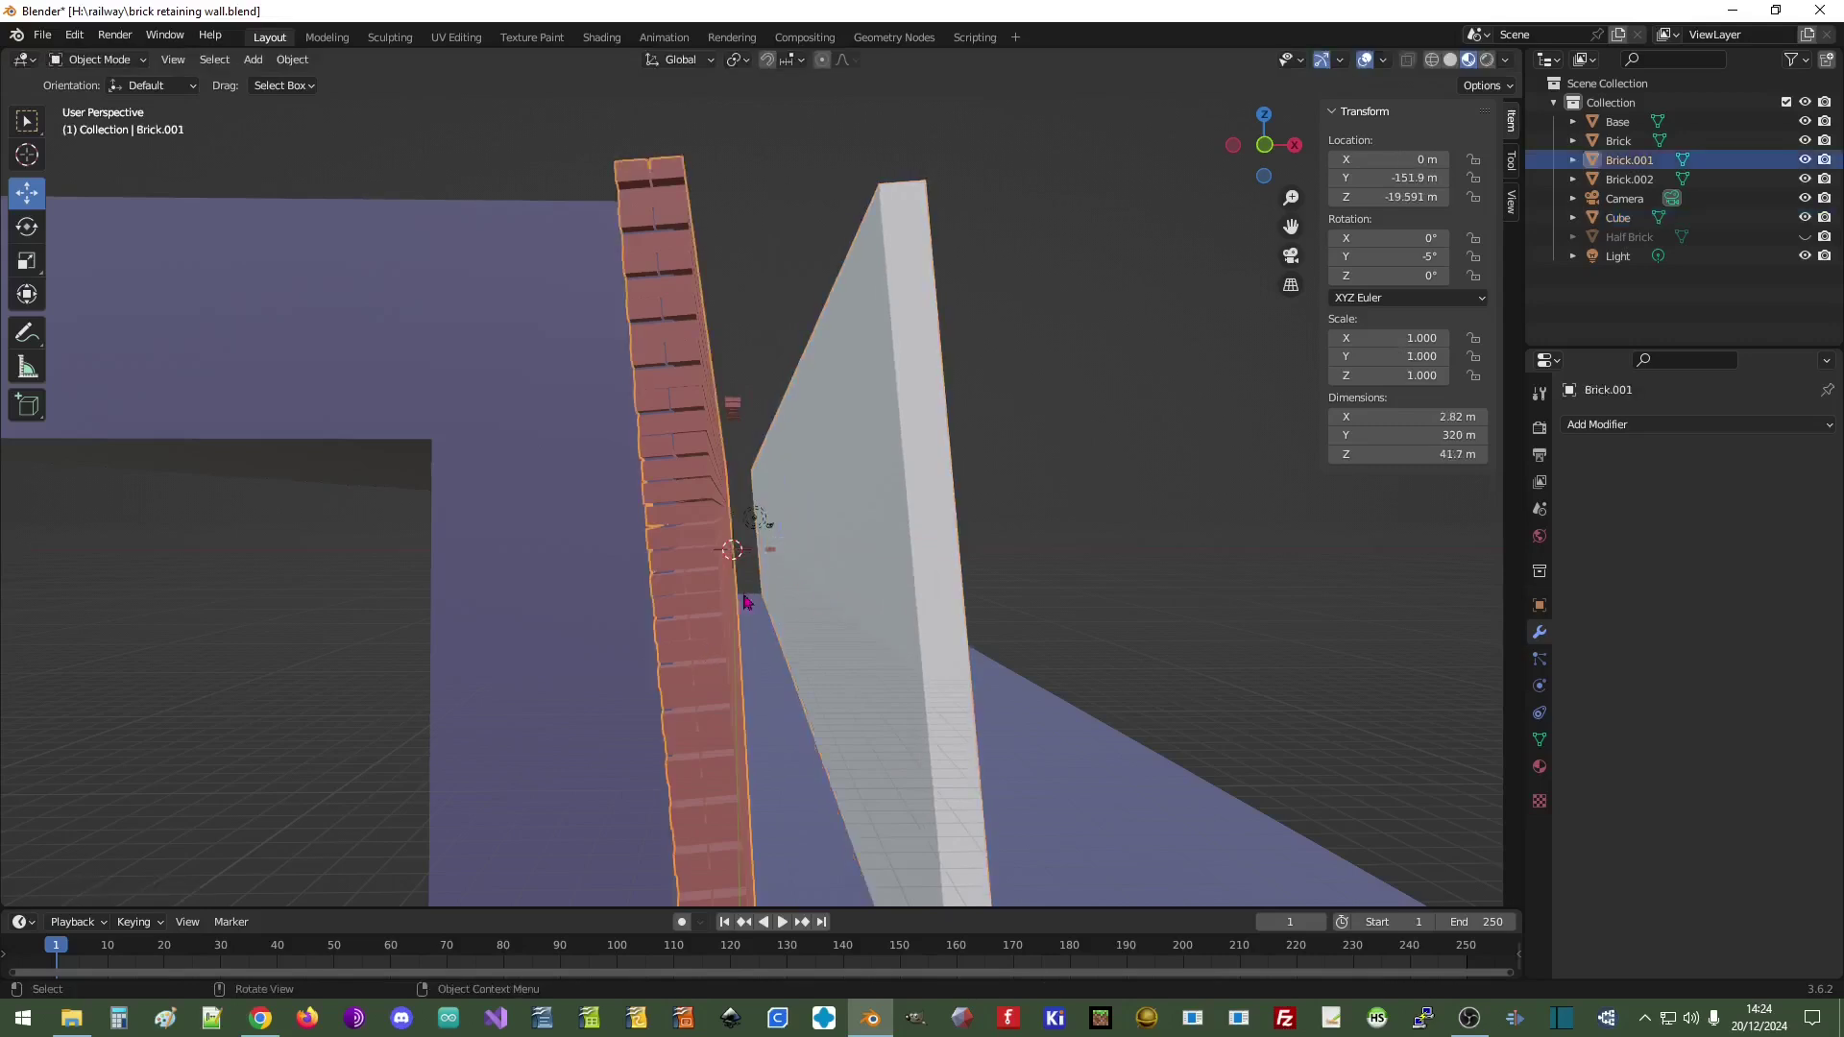
{"action": "middle_click_drag", "start_coordinate": [708, 666], "coordinate": [720, 654], "text": "shift"}
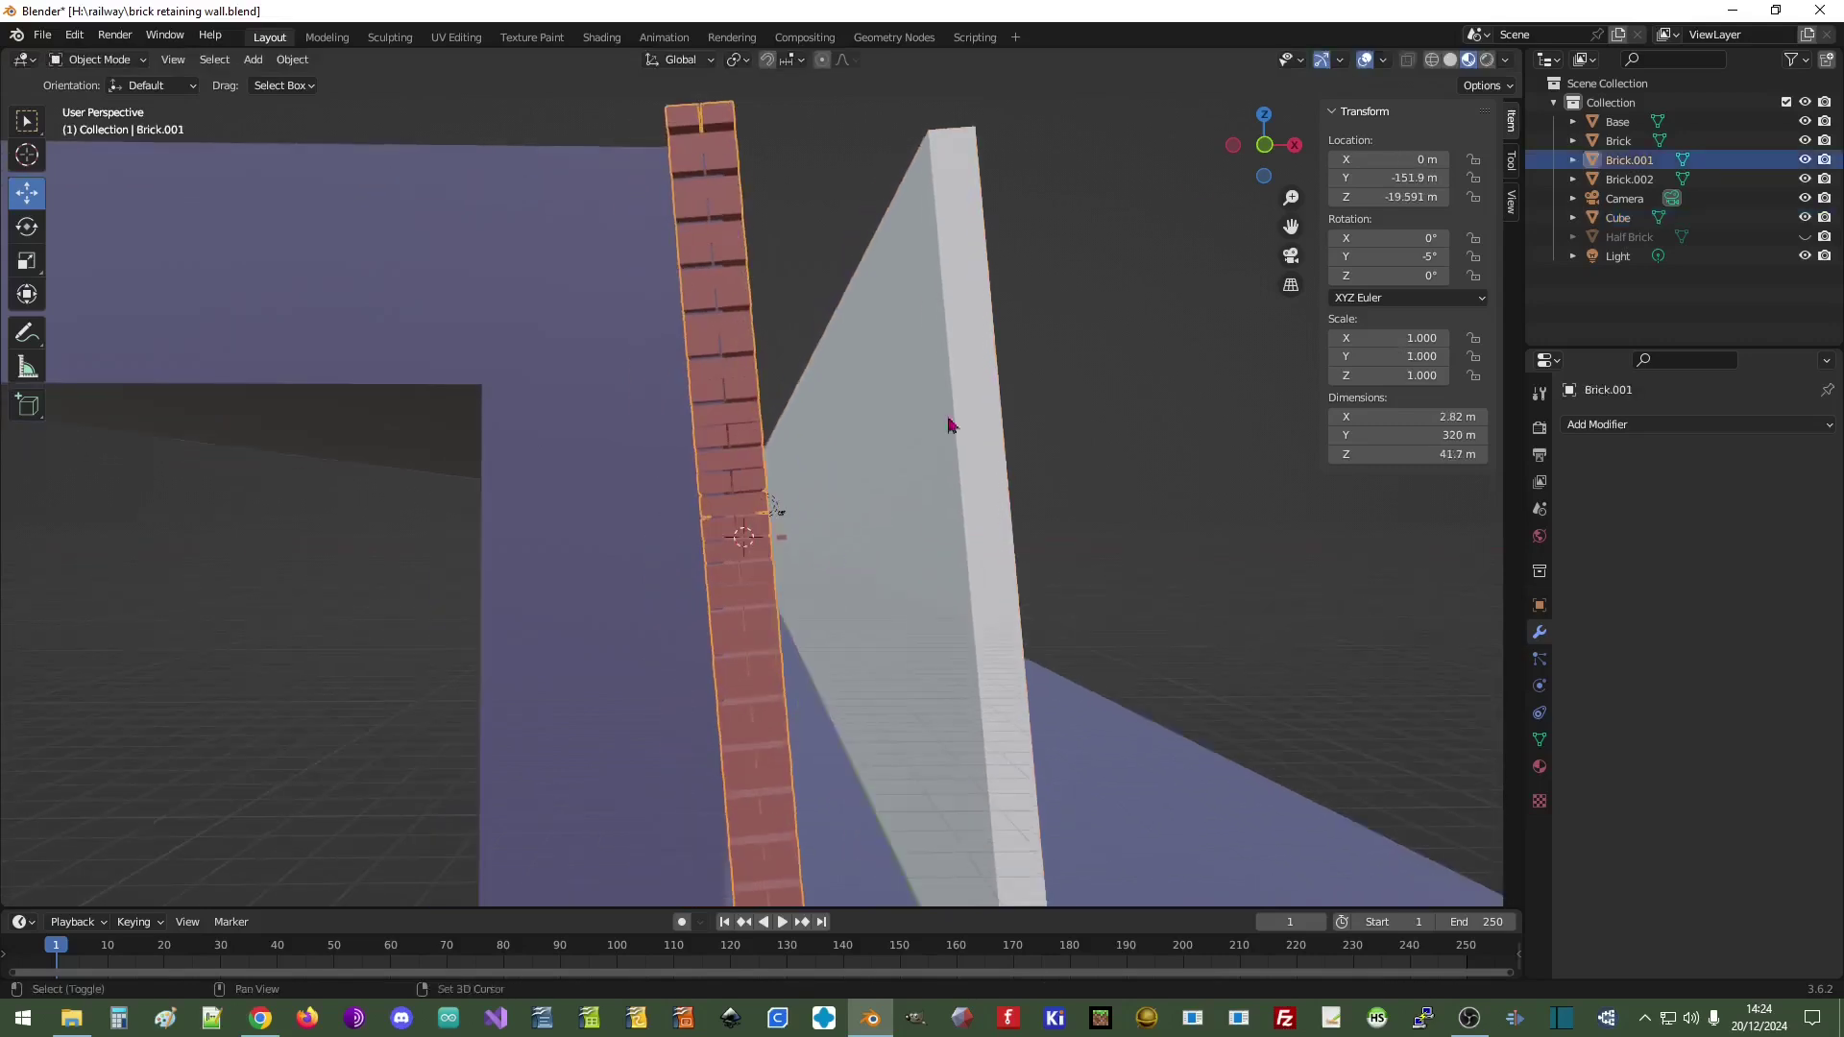
{"action": "left_click", "coordinate": [1262, 153]}
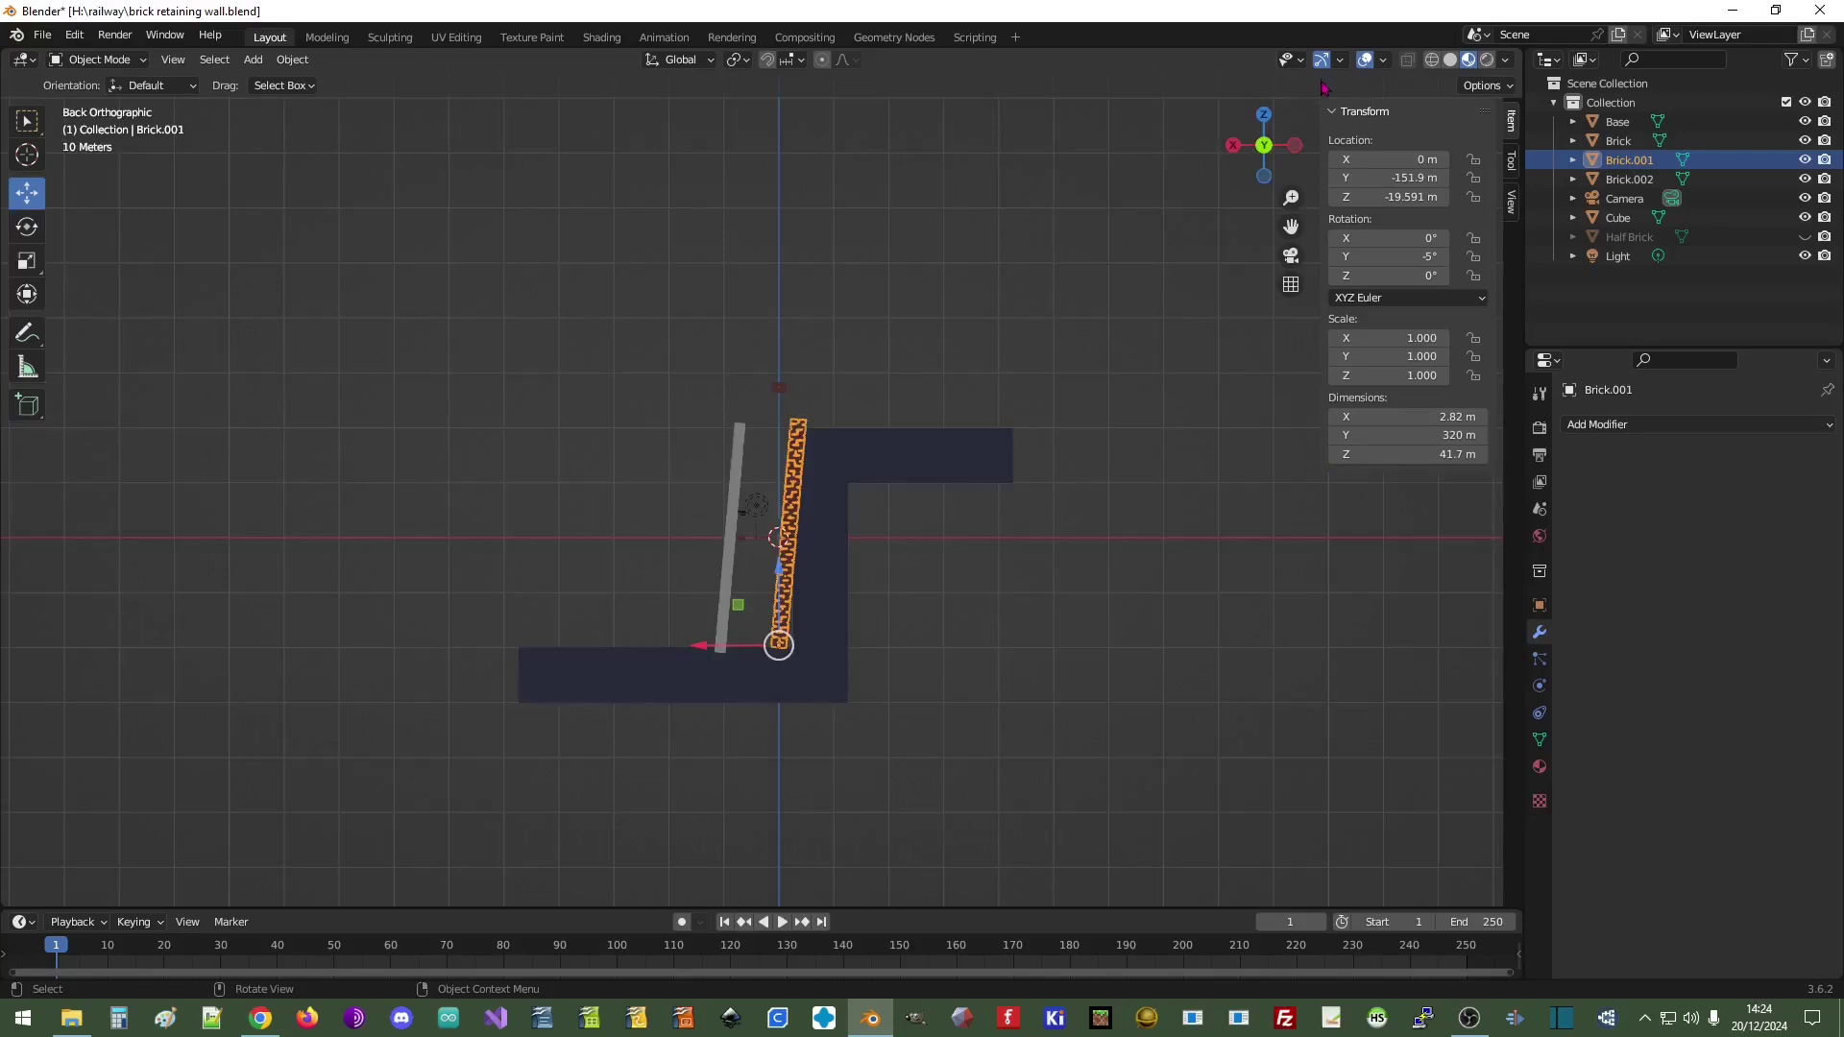
{"action": "left_click", "coordinate": [1263, 144]}
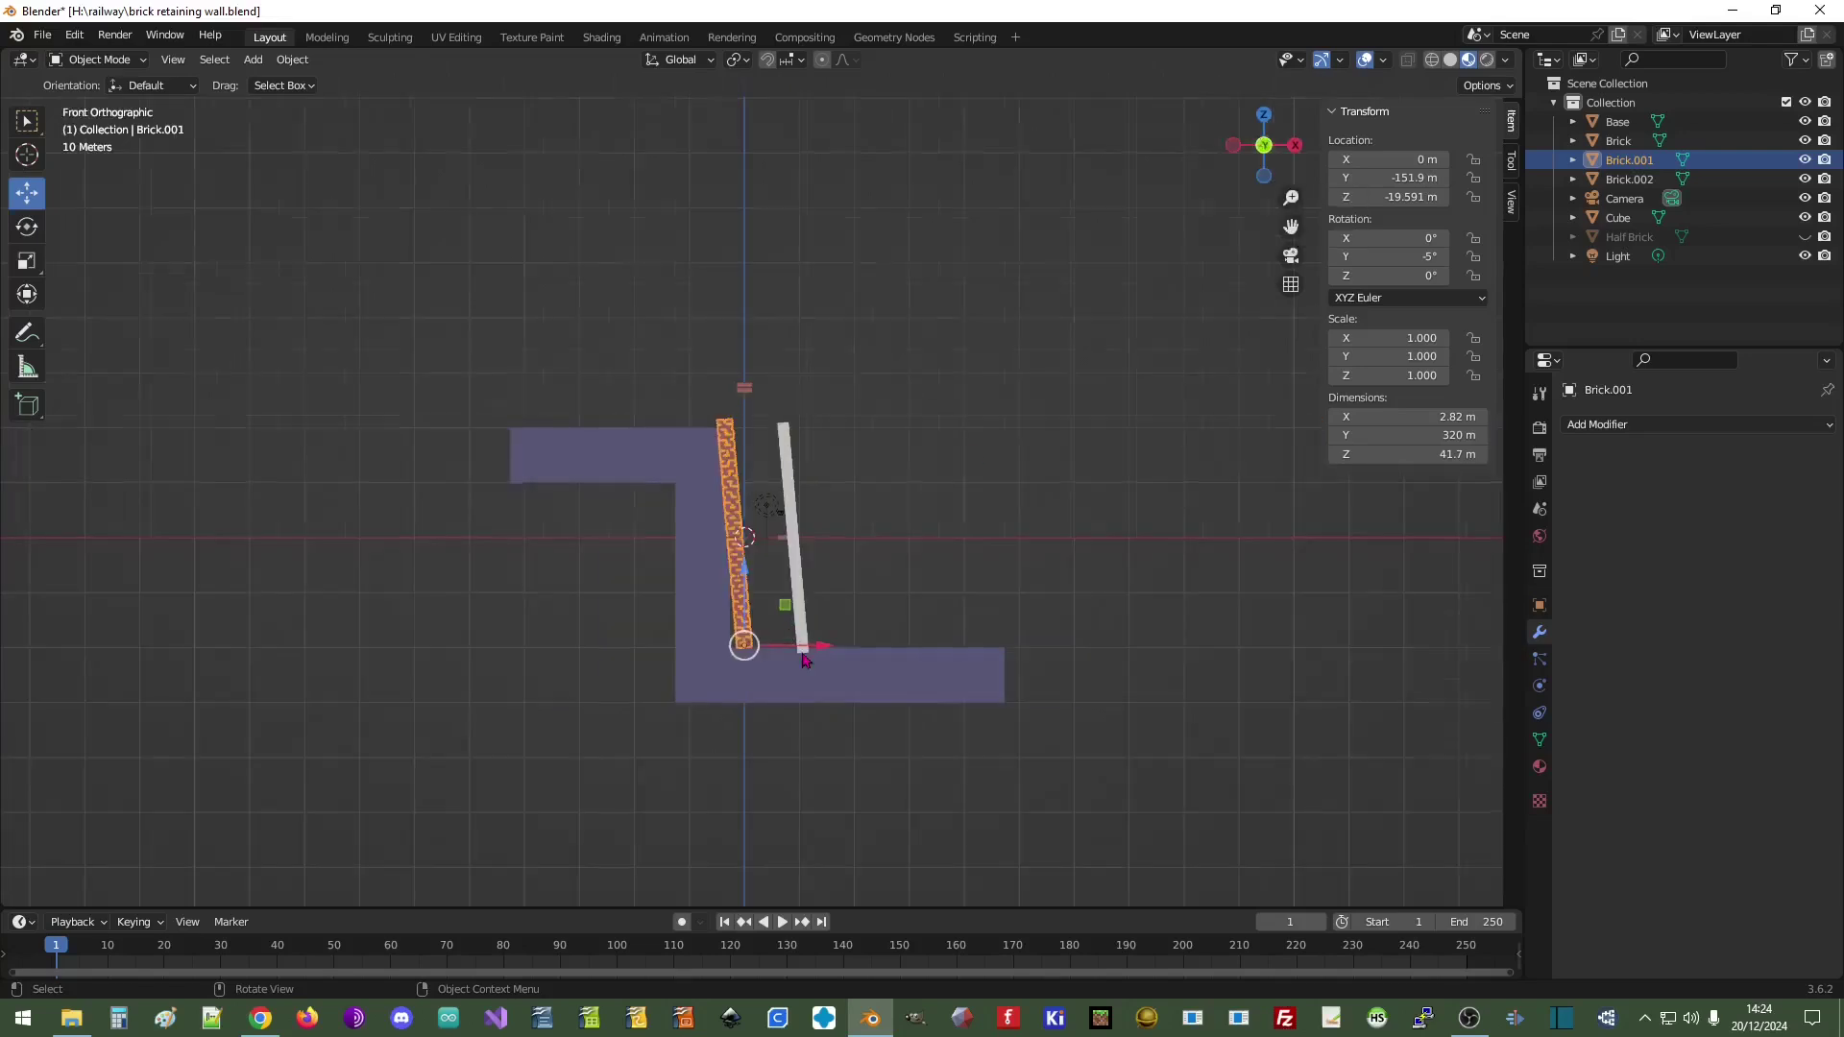
{"action": "scroll", "coordinate": [805, 659], "scroll_direction": "up", "scroll_amount": 5}
{"action": "left_click_drag", "start_coordinate": [803, 879], "coordinate": [834, 878]}
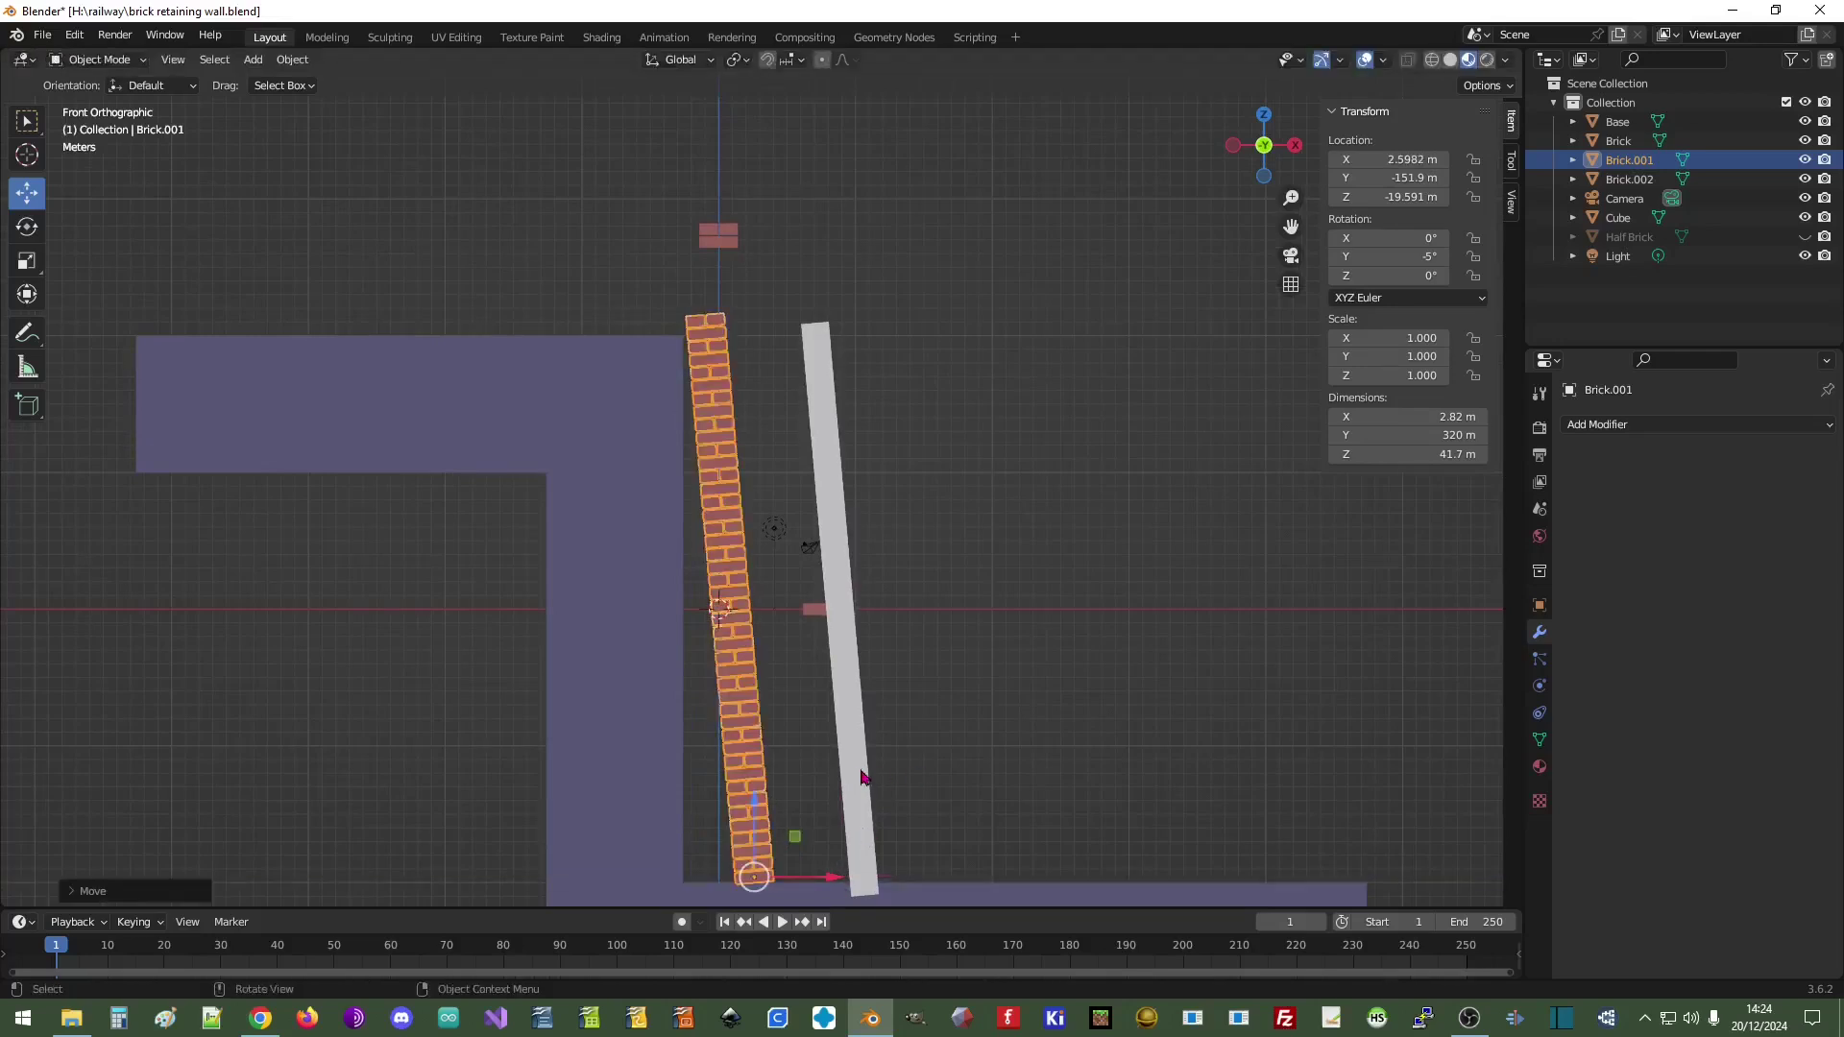
{"action": "left_click", "coordinate": [862, 776]}
{"action": "left_click_drag", "start_coordinate": [934, 613], "coordinate": [801, 606]}
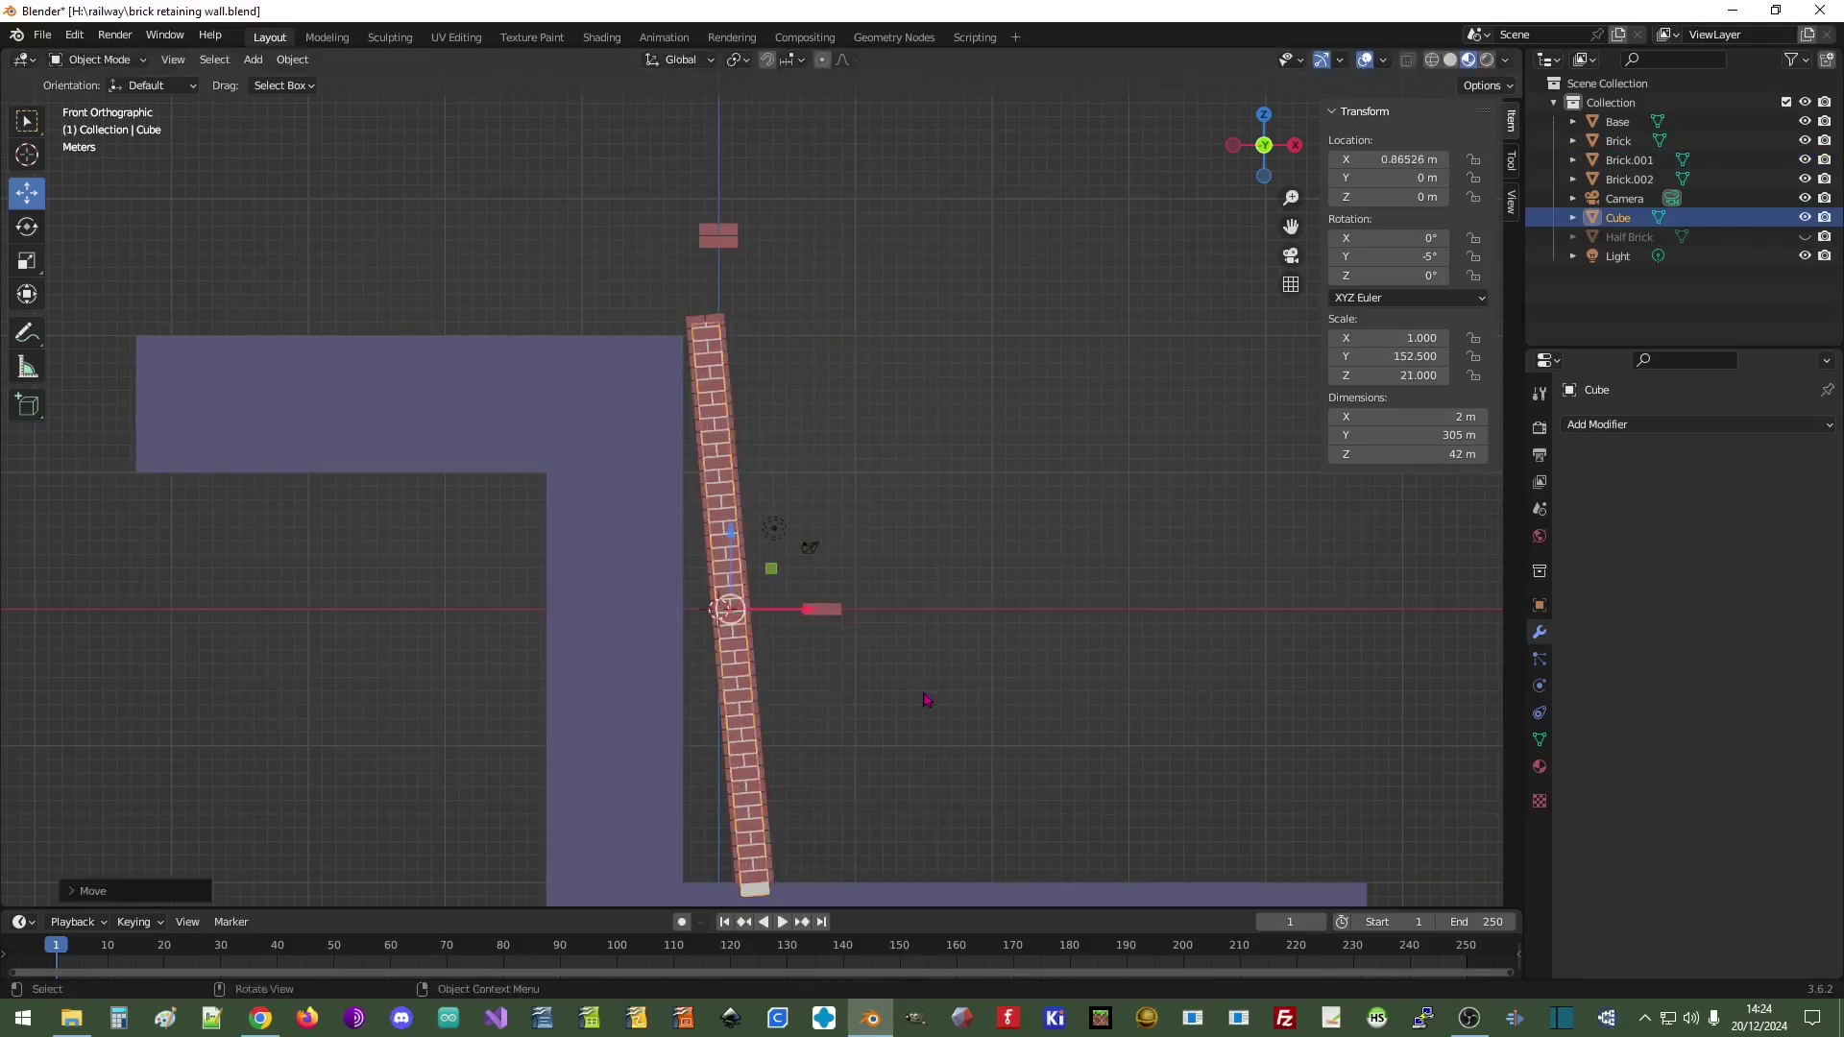
- Add a cube mesh and set its Z dimension to 40 m
{"action": "left_click", "coordinate": [253, 59]}
{"action": "mouse_move", "coordinate": [283, 81]}
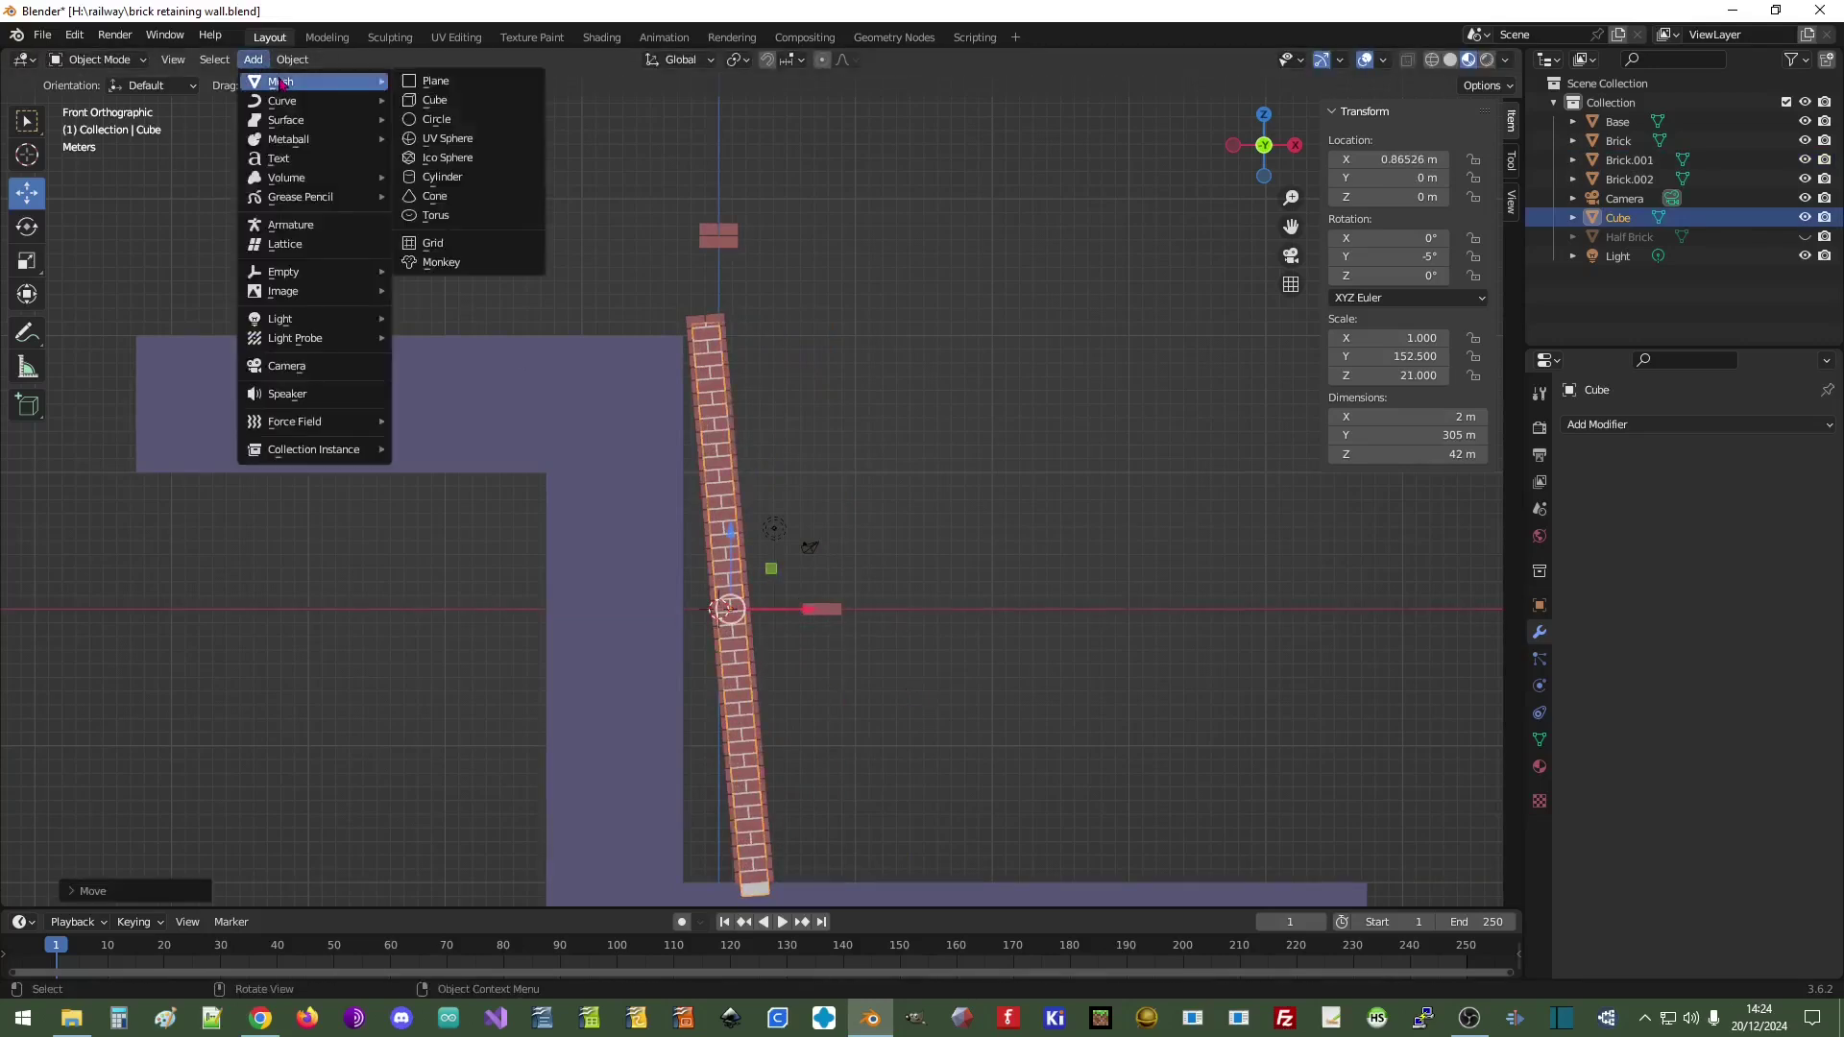
{"action": "left_click", "coordinate": [468, 101]}
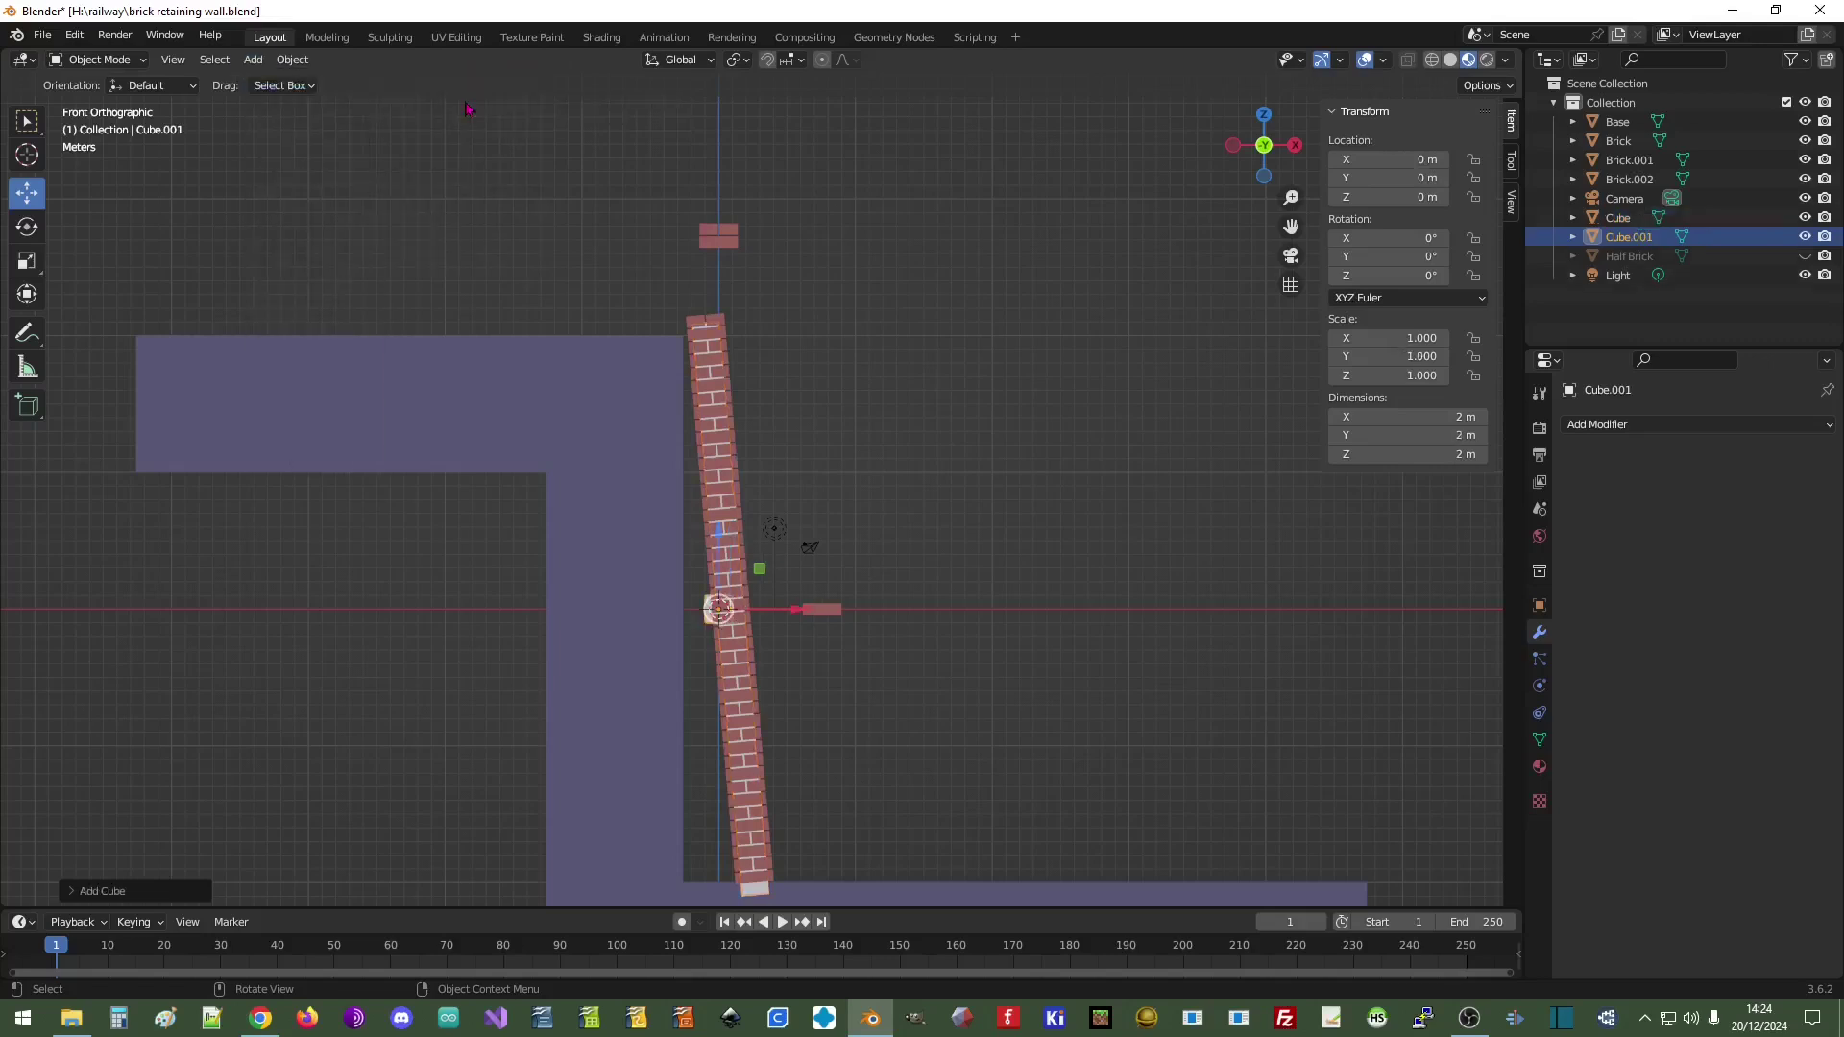
{"action": "left_click", "coordinate": [1404, 454]}
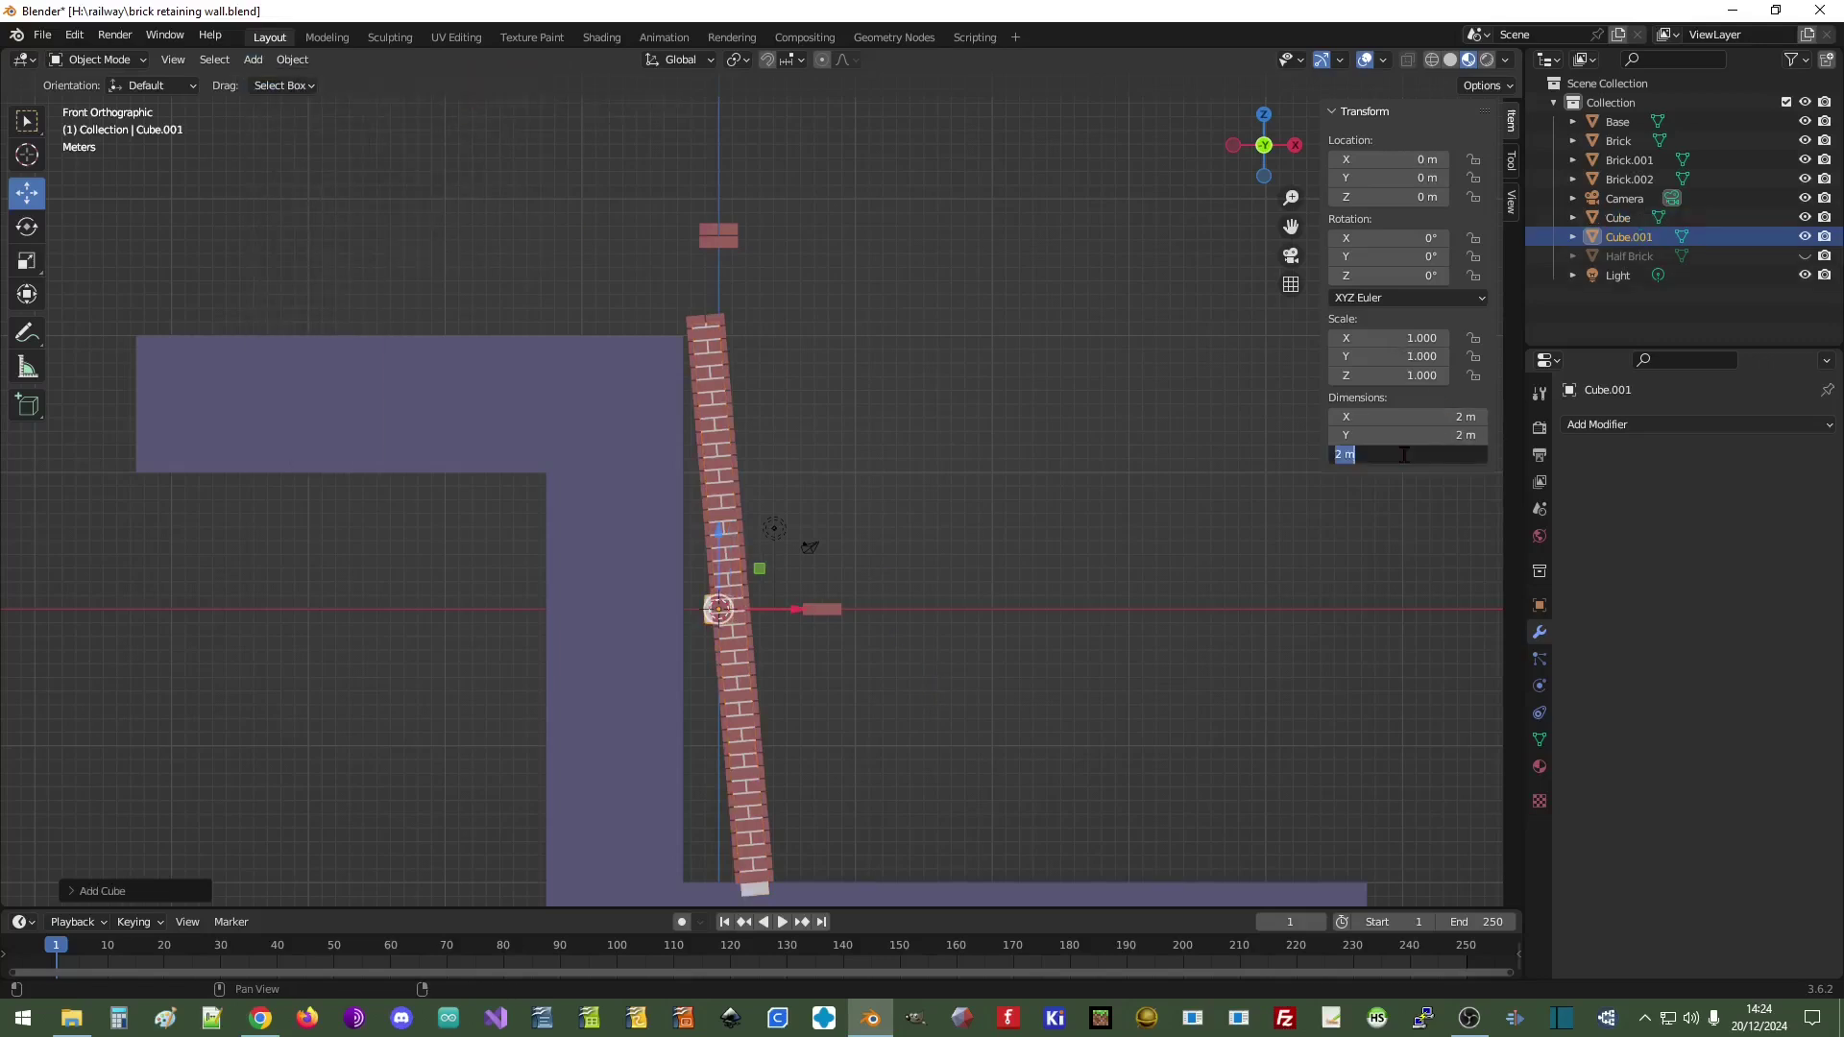
{"action": "key", "text": "Return"}
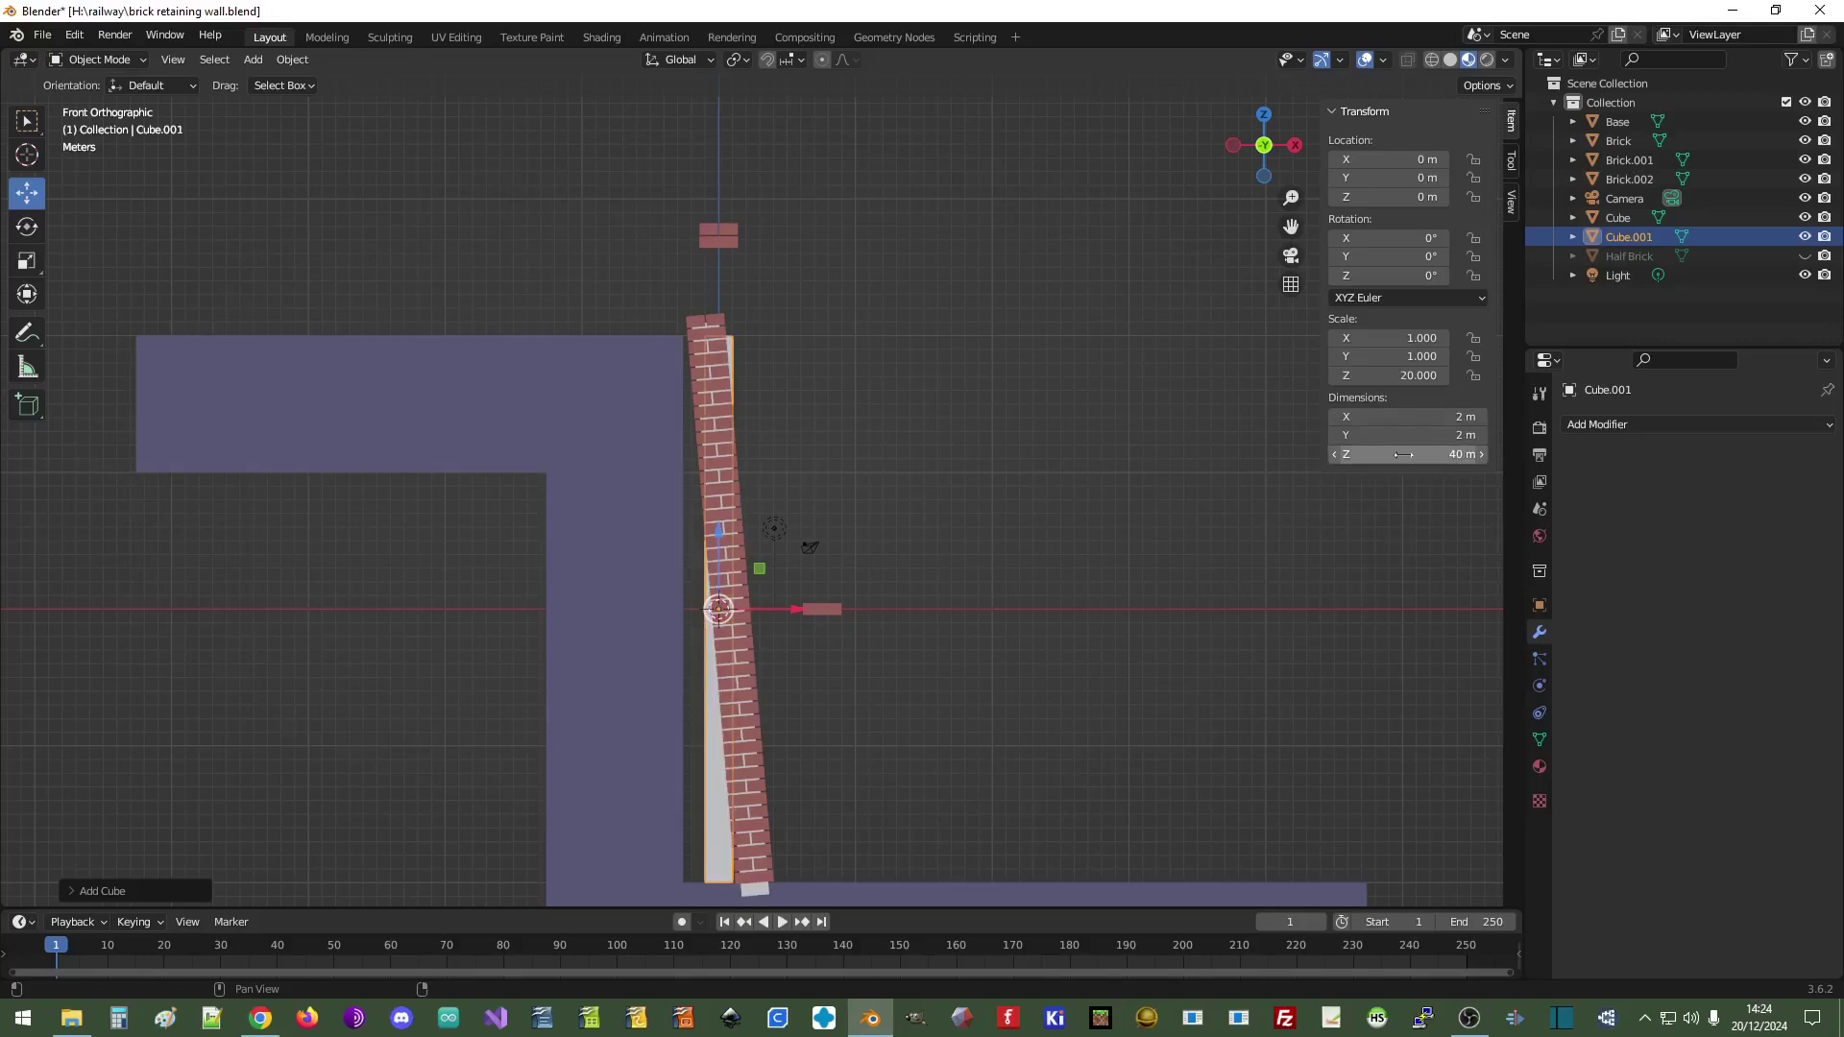
- Set the new block's X dimension to 4 m and place it at about X -0.49 m against the base's vertical face
{"action": "left_click_drag", "start_coordinate": [792, 611], "coordinate": [771, 611]}
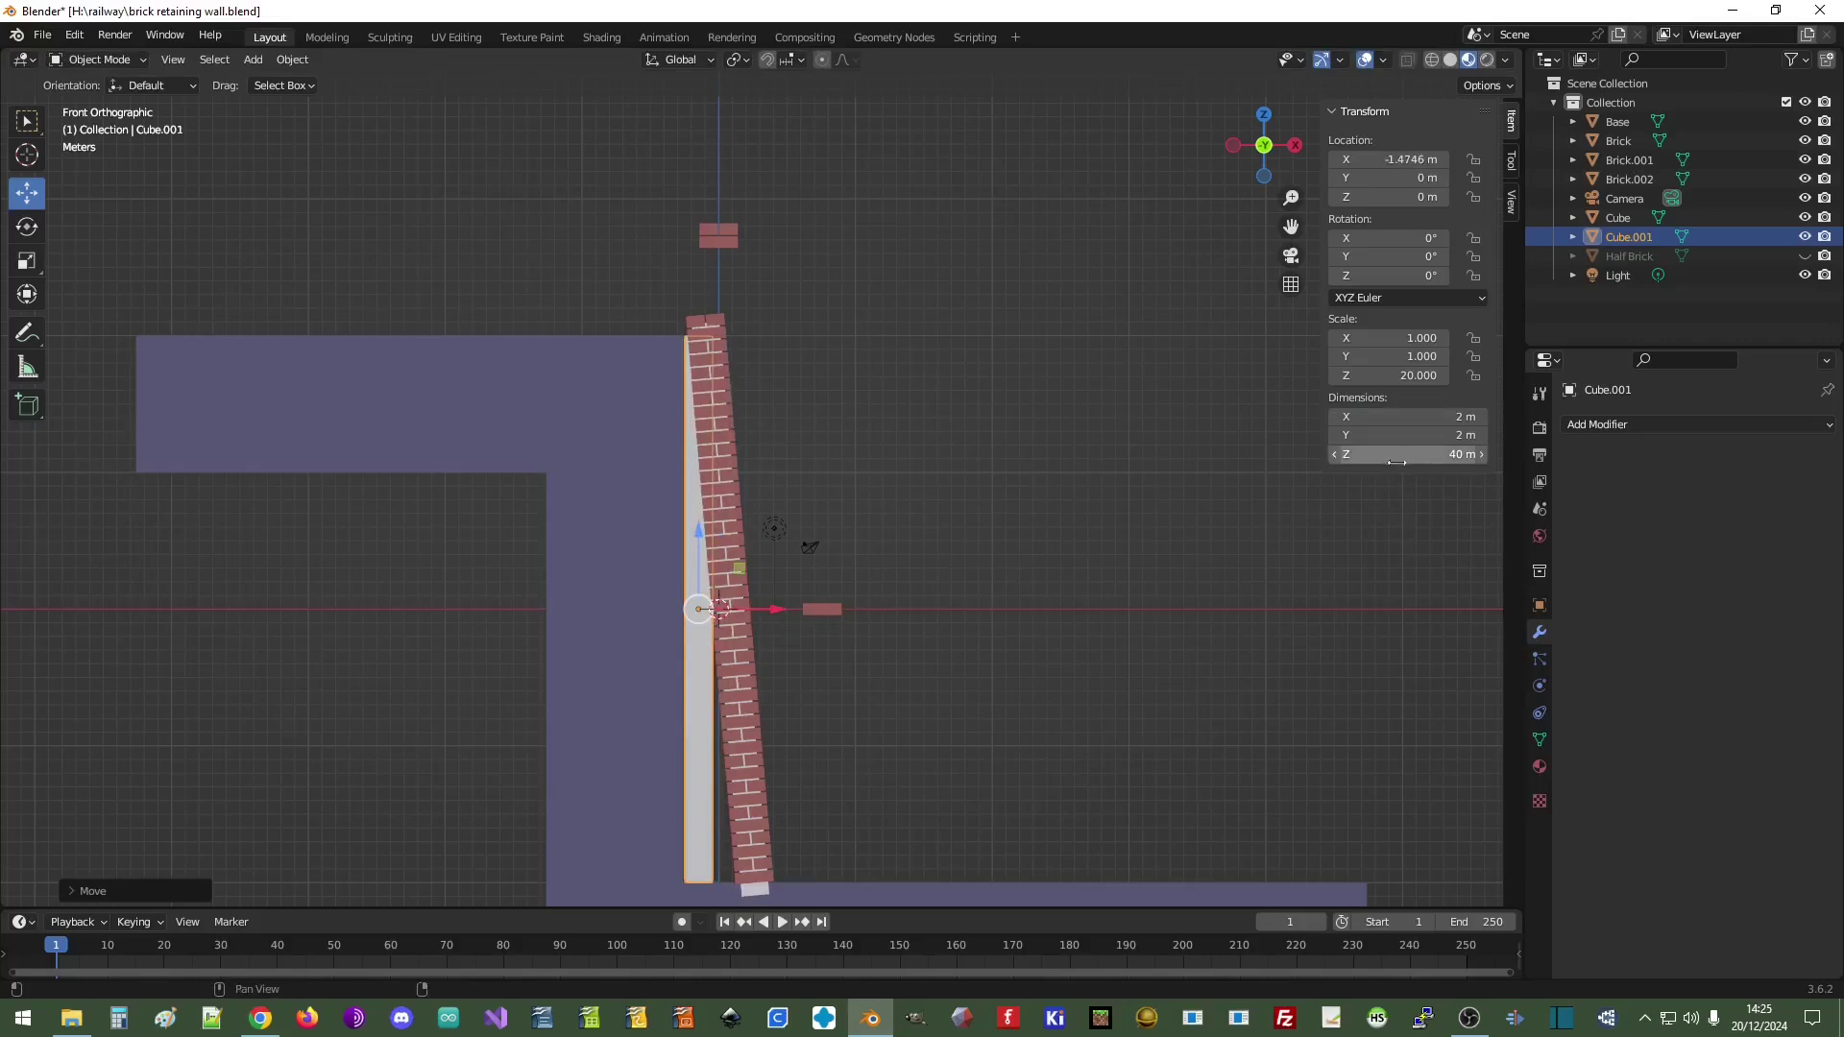
{"action": "left_click", "coordinate": [1398, 417]}
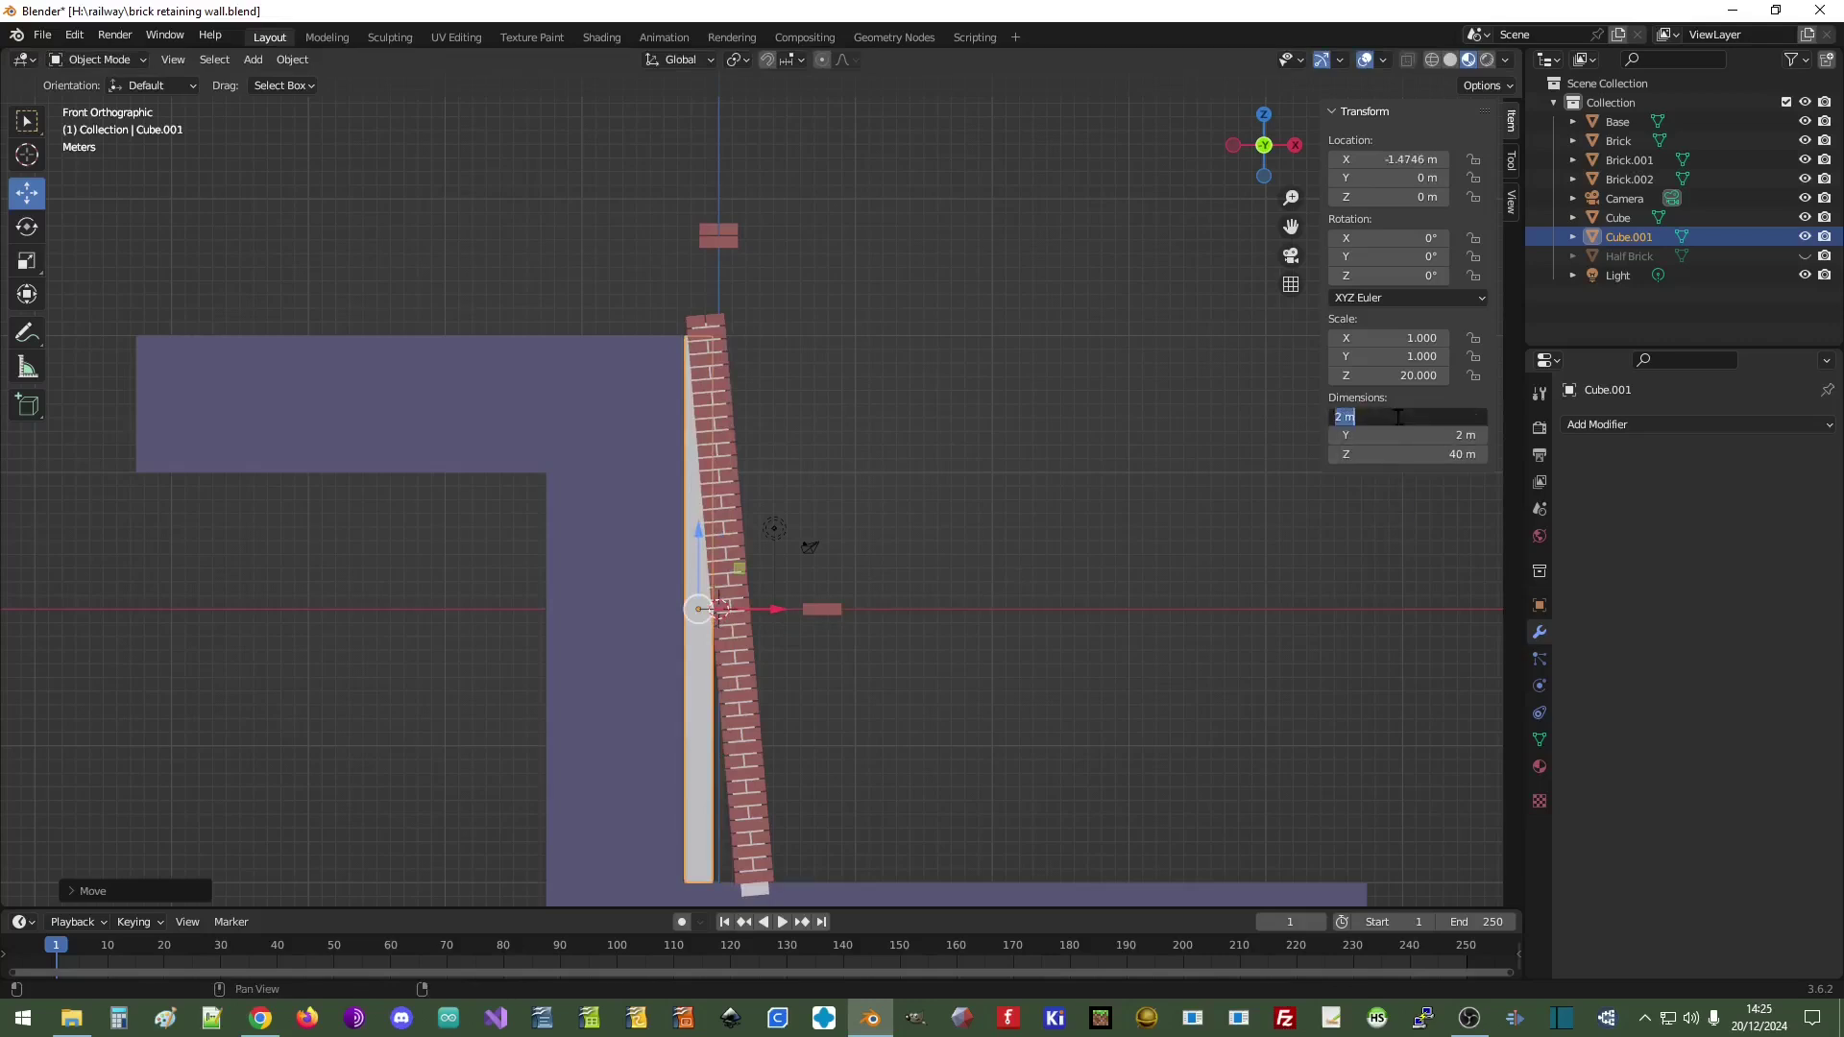
{"action": "key", "text": "Return"}
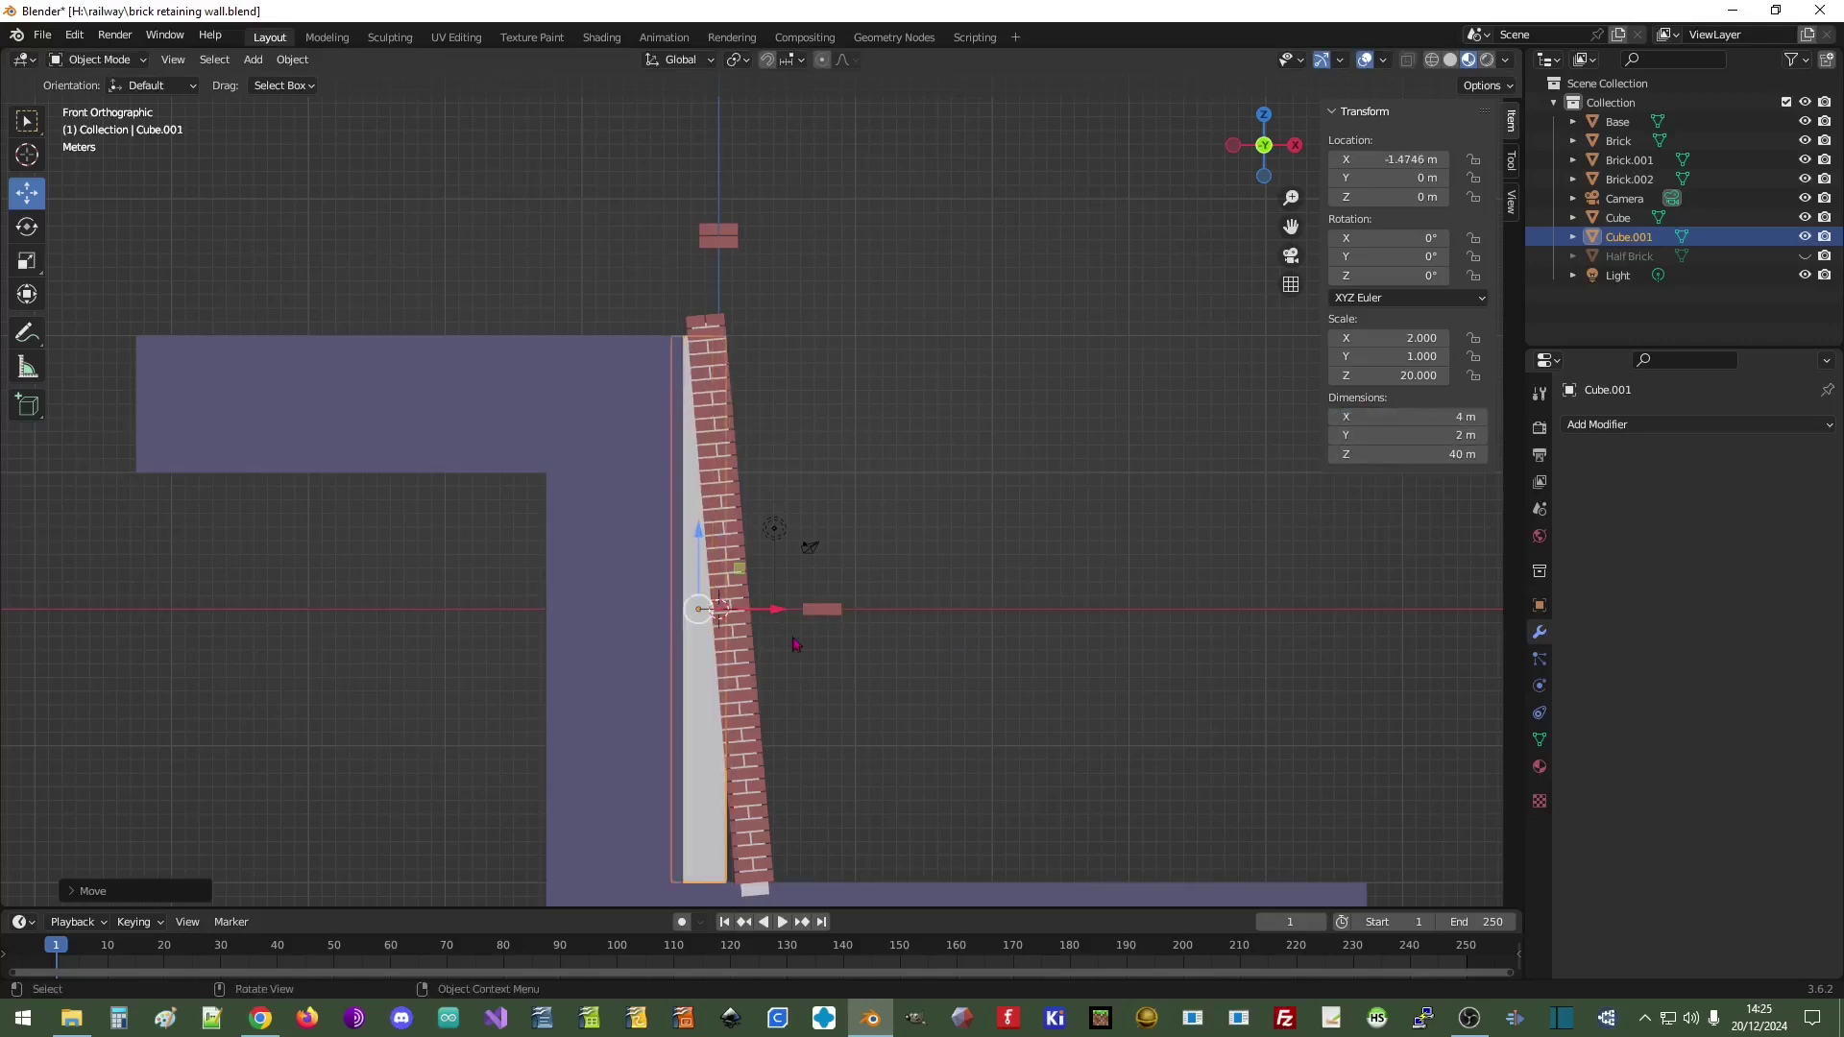
{"action": "left_click_drag", "start_coordinate": [781, 615], "coordinate": [774, 748]}
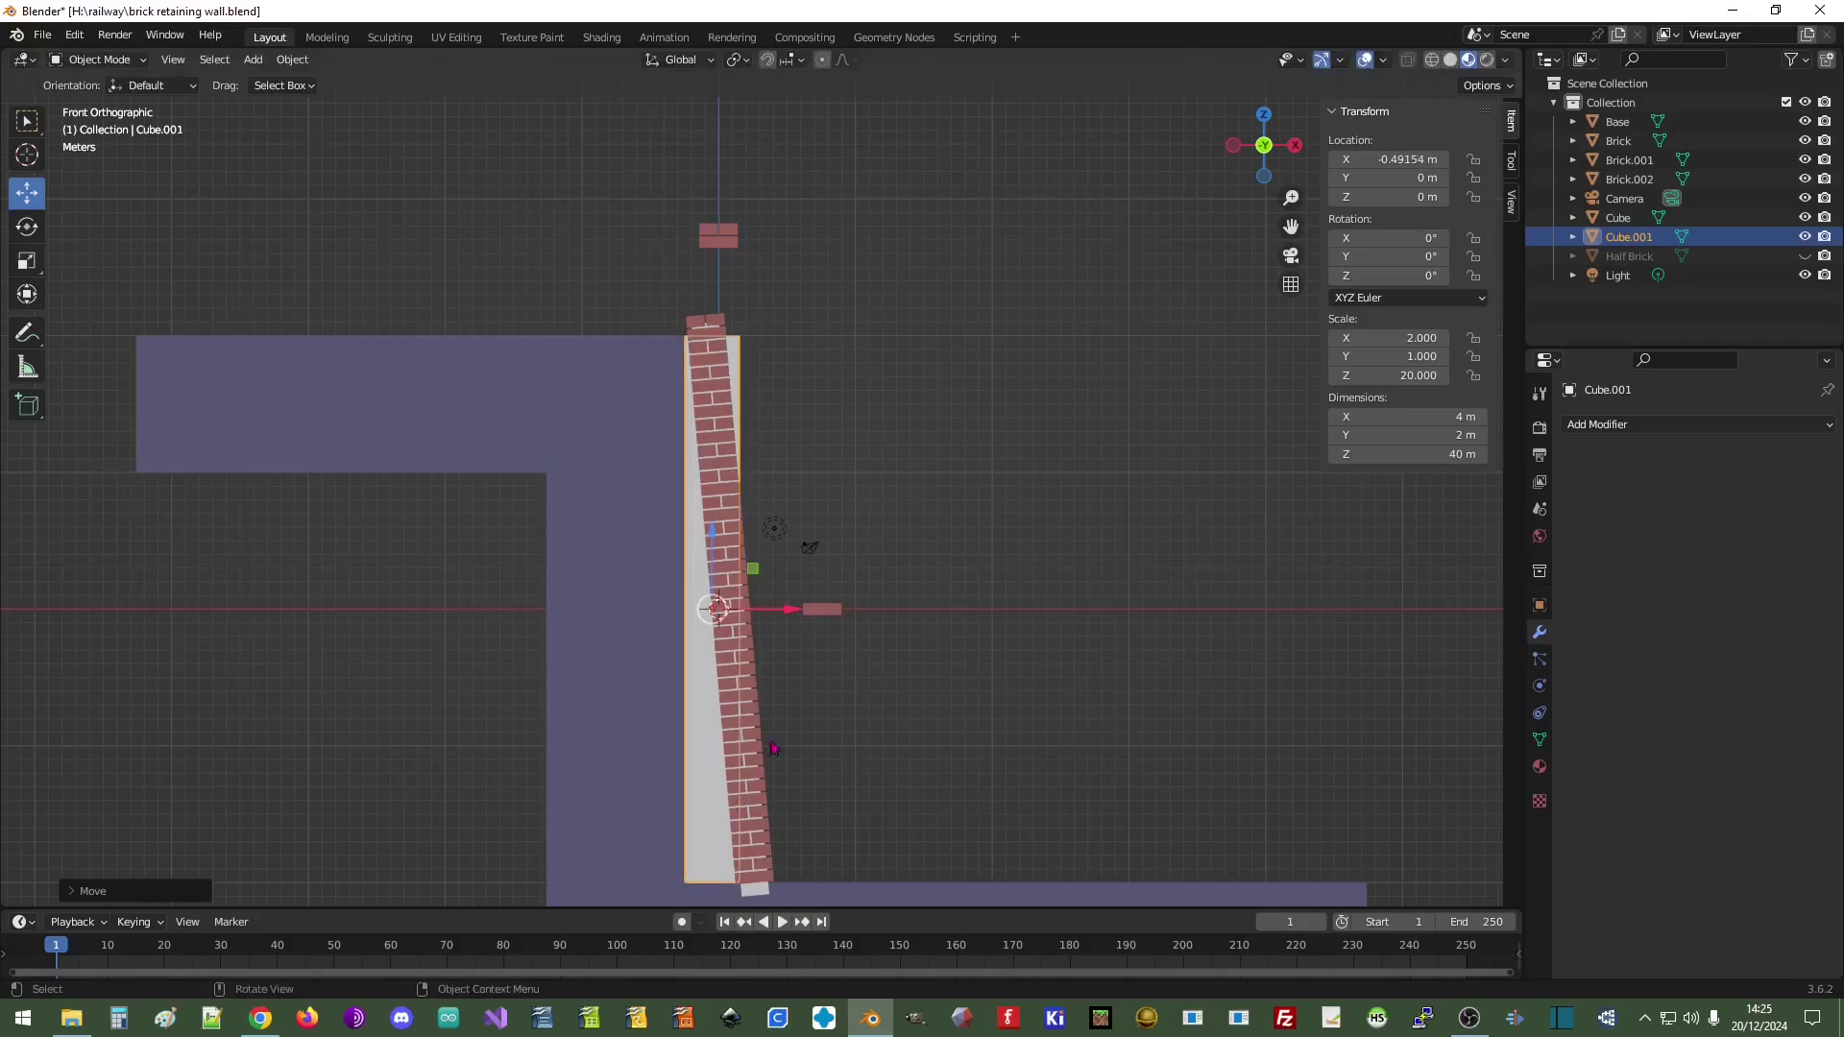
- Move the brick wall along X to about 33.9 m, exposing the backing panel and filler block in front view
{"action": "left_click", "coordinate": [753, 763]}
{"action": "left_click_drag", "start_coordinate": [837, 882], "coordinate": [1254, 877]}
{"action": "middle_click_drag", "start_coordinate": [1255, 876], "coordinate": [906, 661]}
{"action": "middle_click_drag", "start_coordinate": [759, 660], "coordinate": [543, 668]}
{"action": "left_click", "coordinate": [1266, 146]}
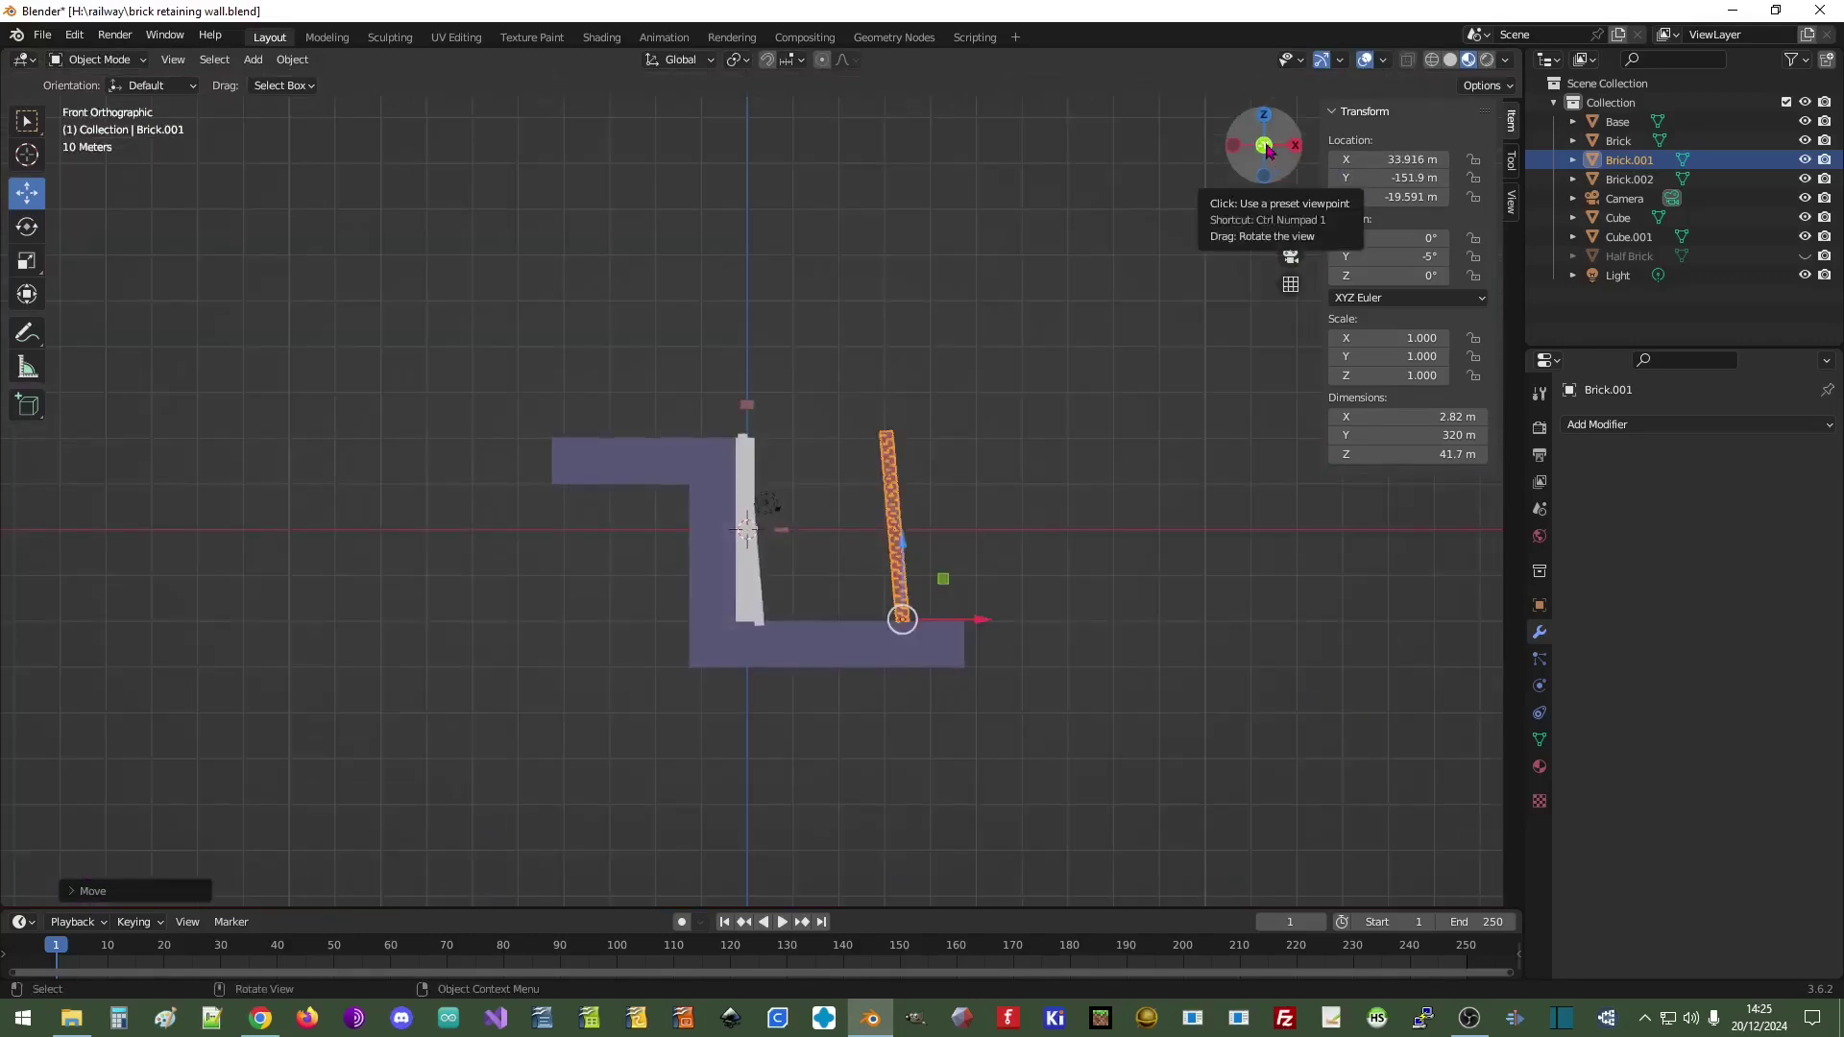
{"action": "scroll", "coordinate": [843, 611], "scroll_direction": "up", "scroll_amount": 6}
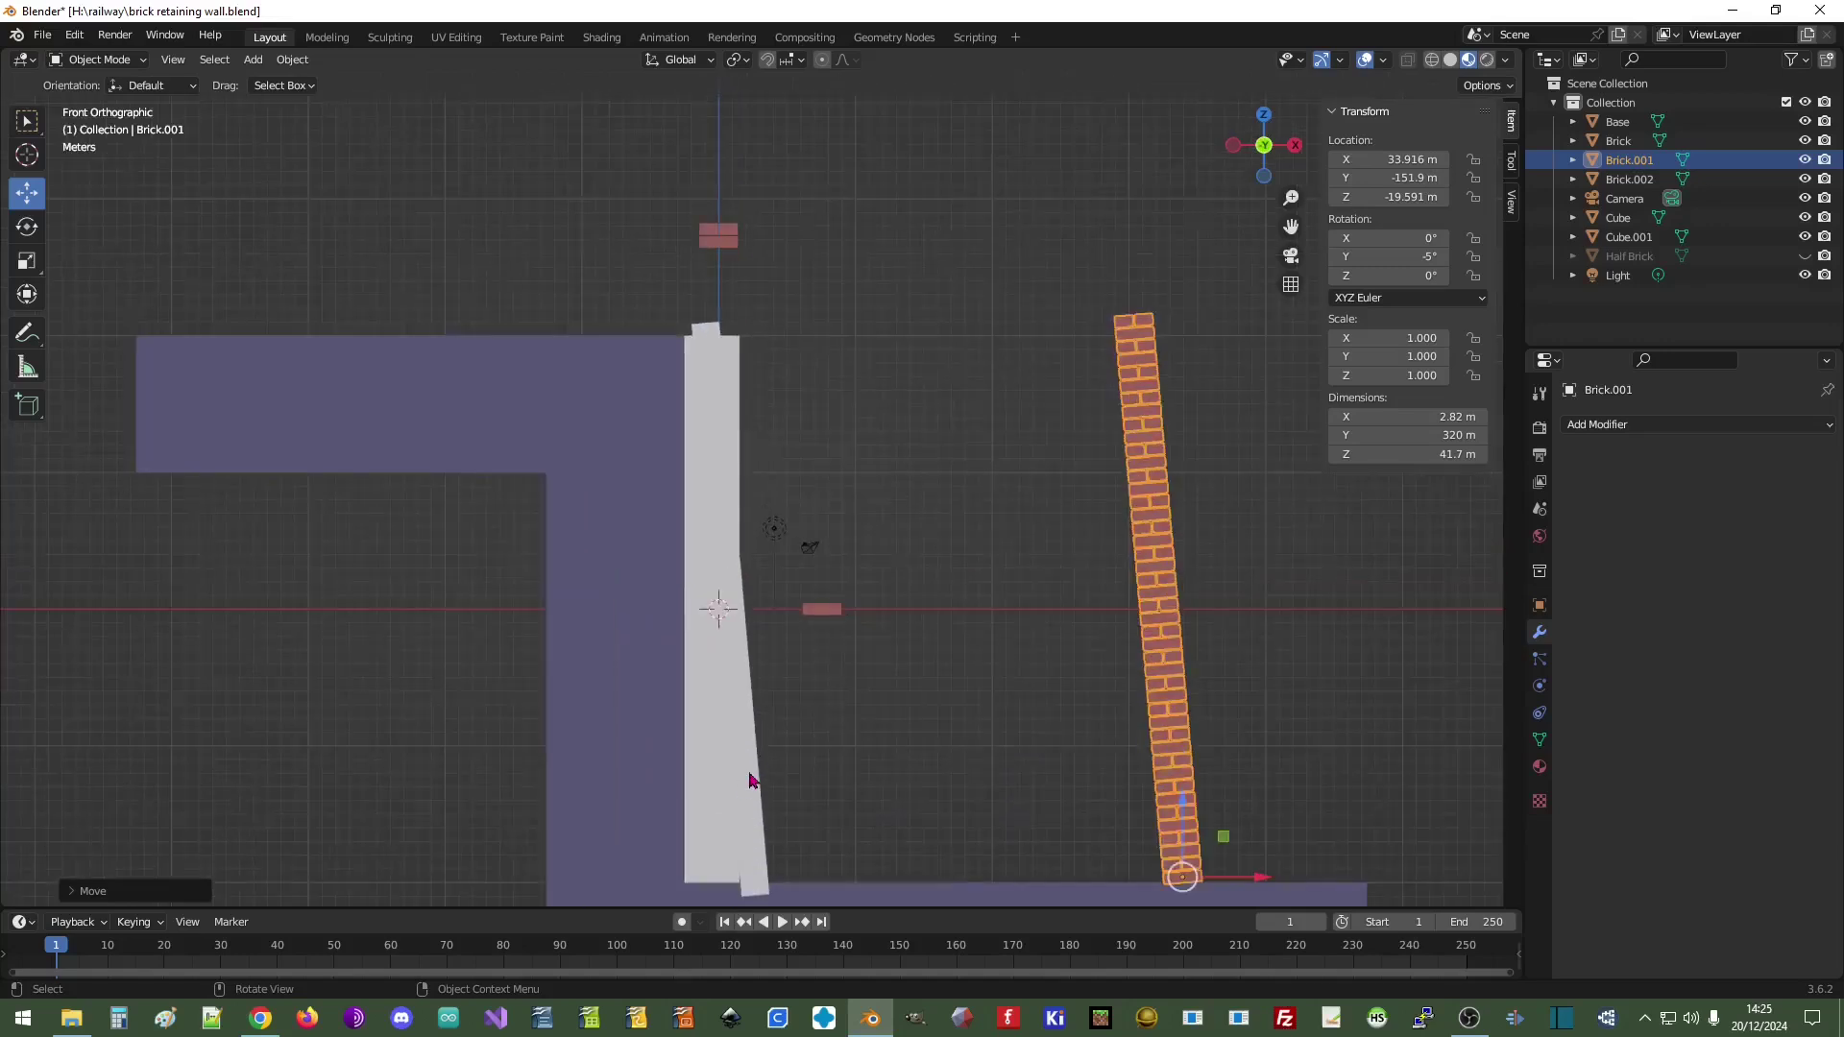
- Raise the backing panel to about Z 0.91 m and move it along X to about 0.65 m
{"action": "left_click", "coordinate": [750, 780]}
{"action": "left_click_drag", "start_coordinate": [730, 538], "coordinate": [752, 538]}
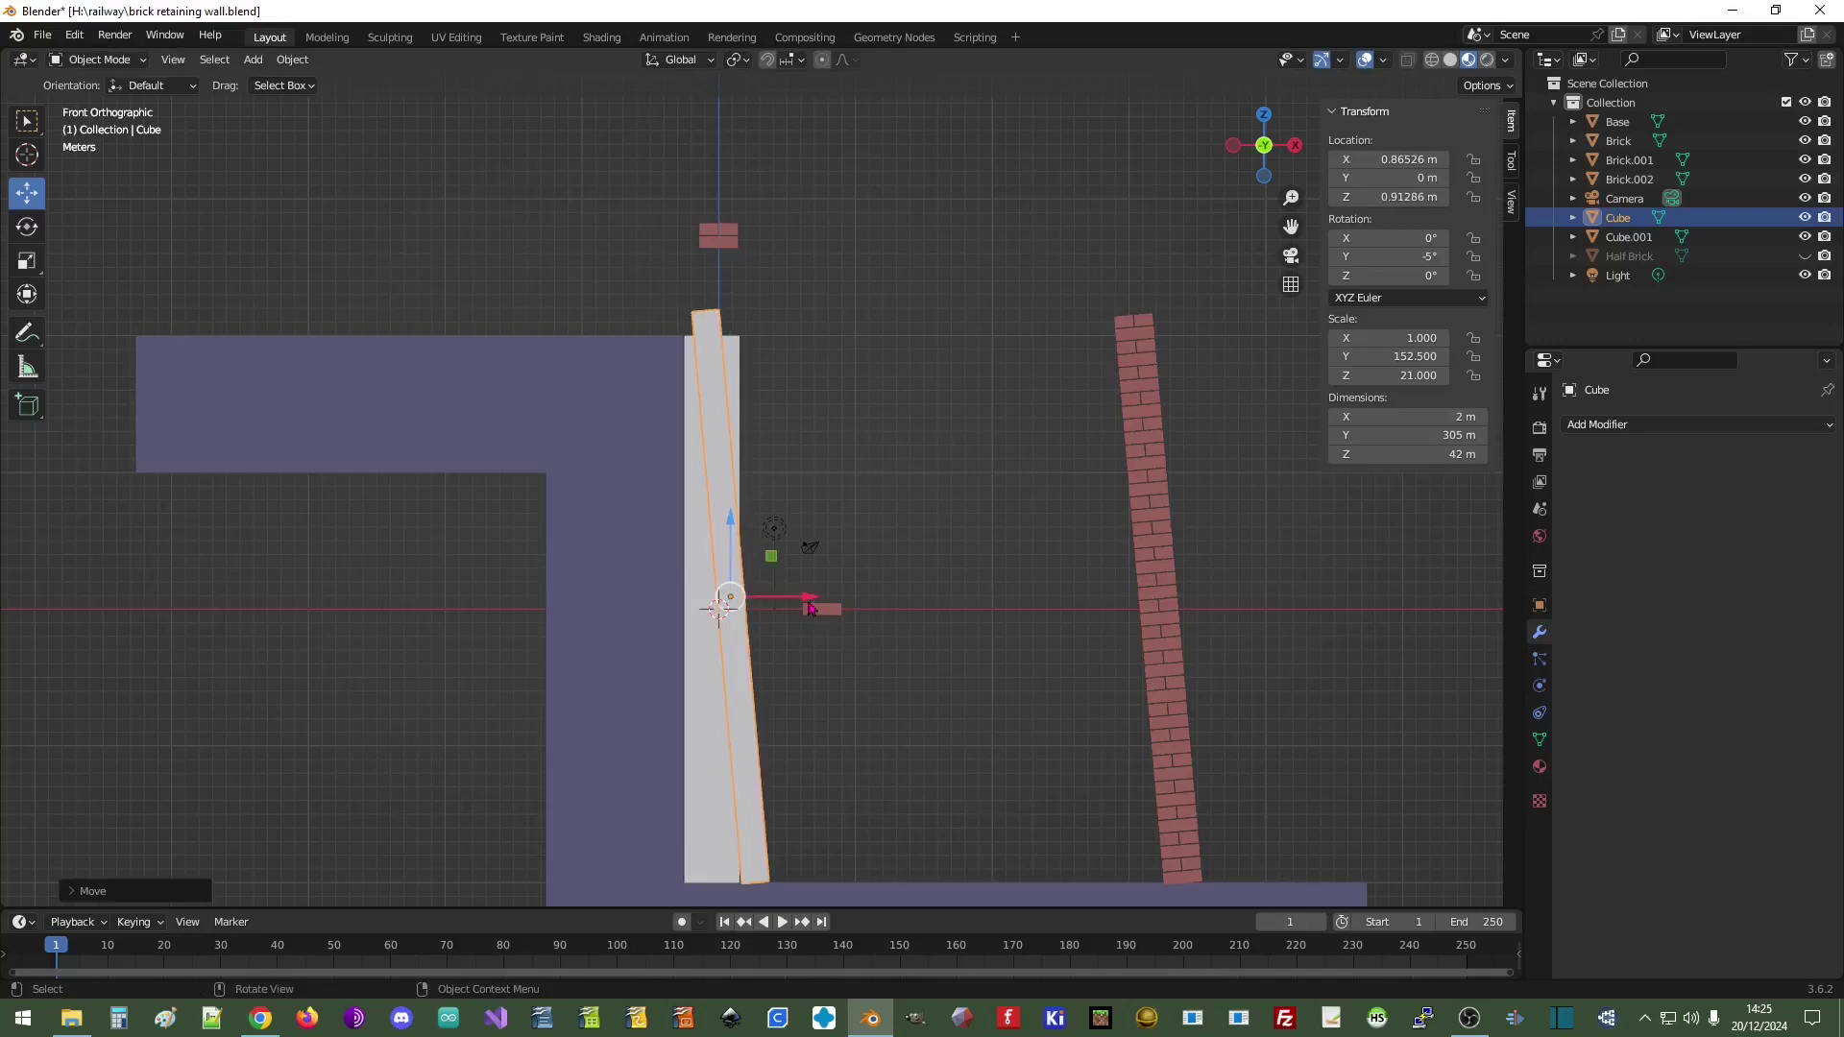
{"action": "left_click_drag", "start_coordinate": [807, 600], "coordinate": [802, 607]}
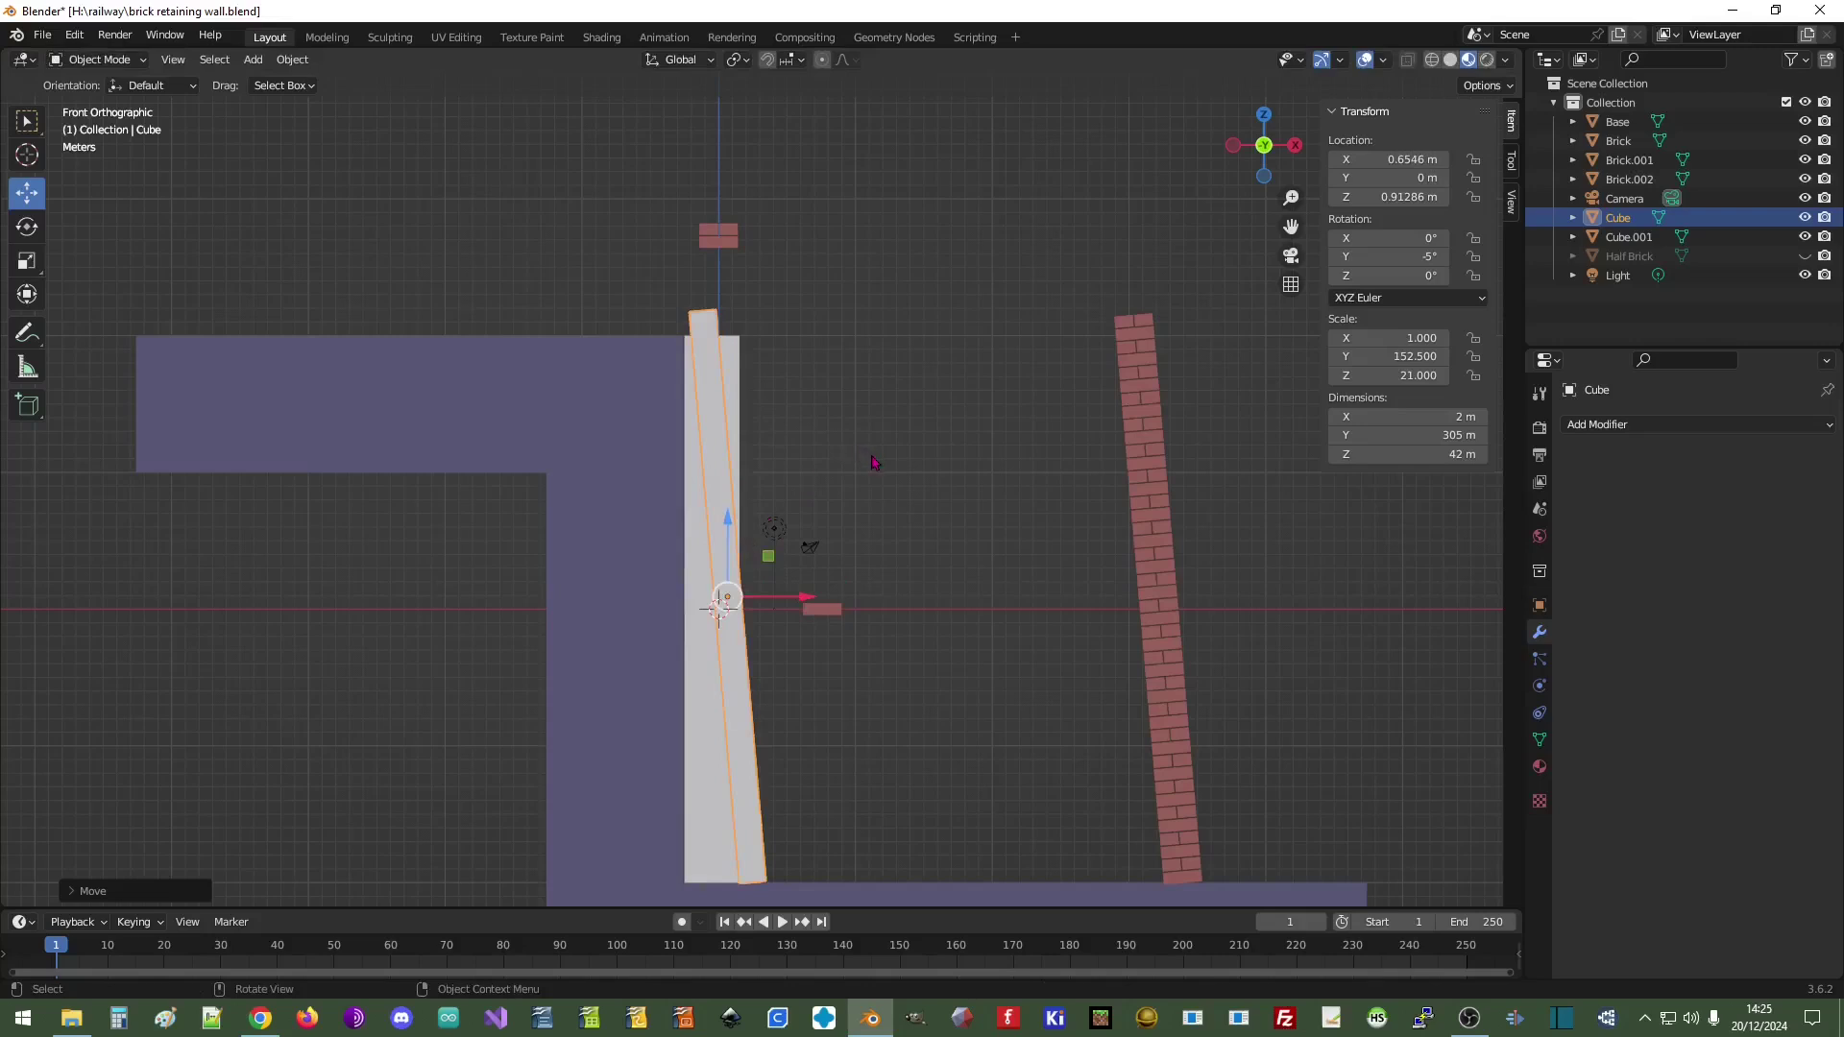
- Duplicate the backing panel, set the copy's X dimension to 10 m and move it along X to about 6.13 m
{"action": "right_click", "coordinate": [737, 678]}
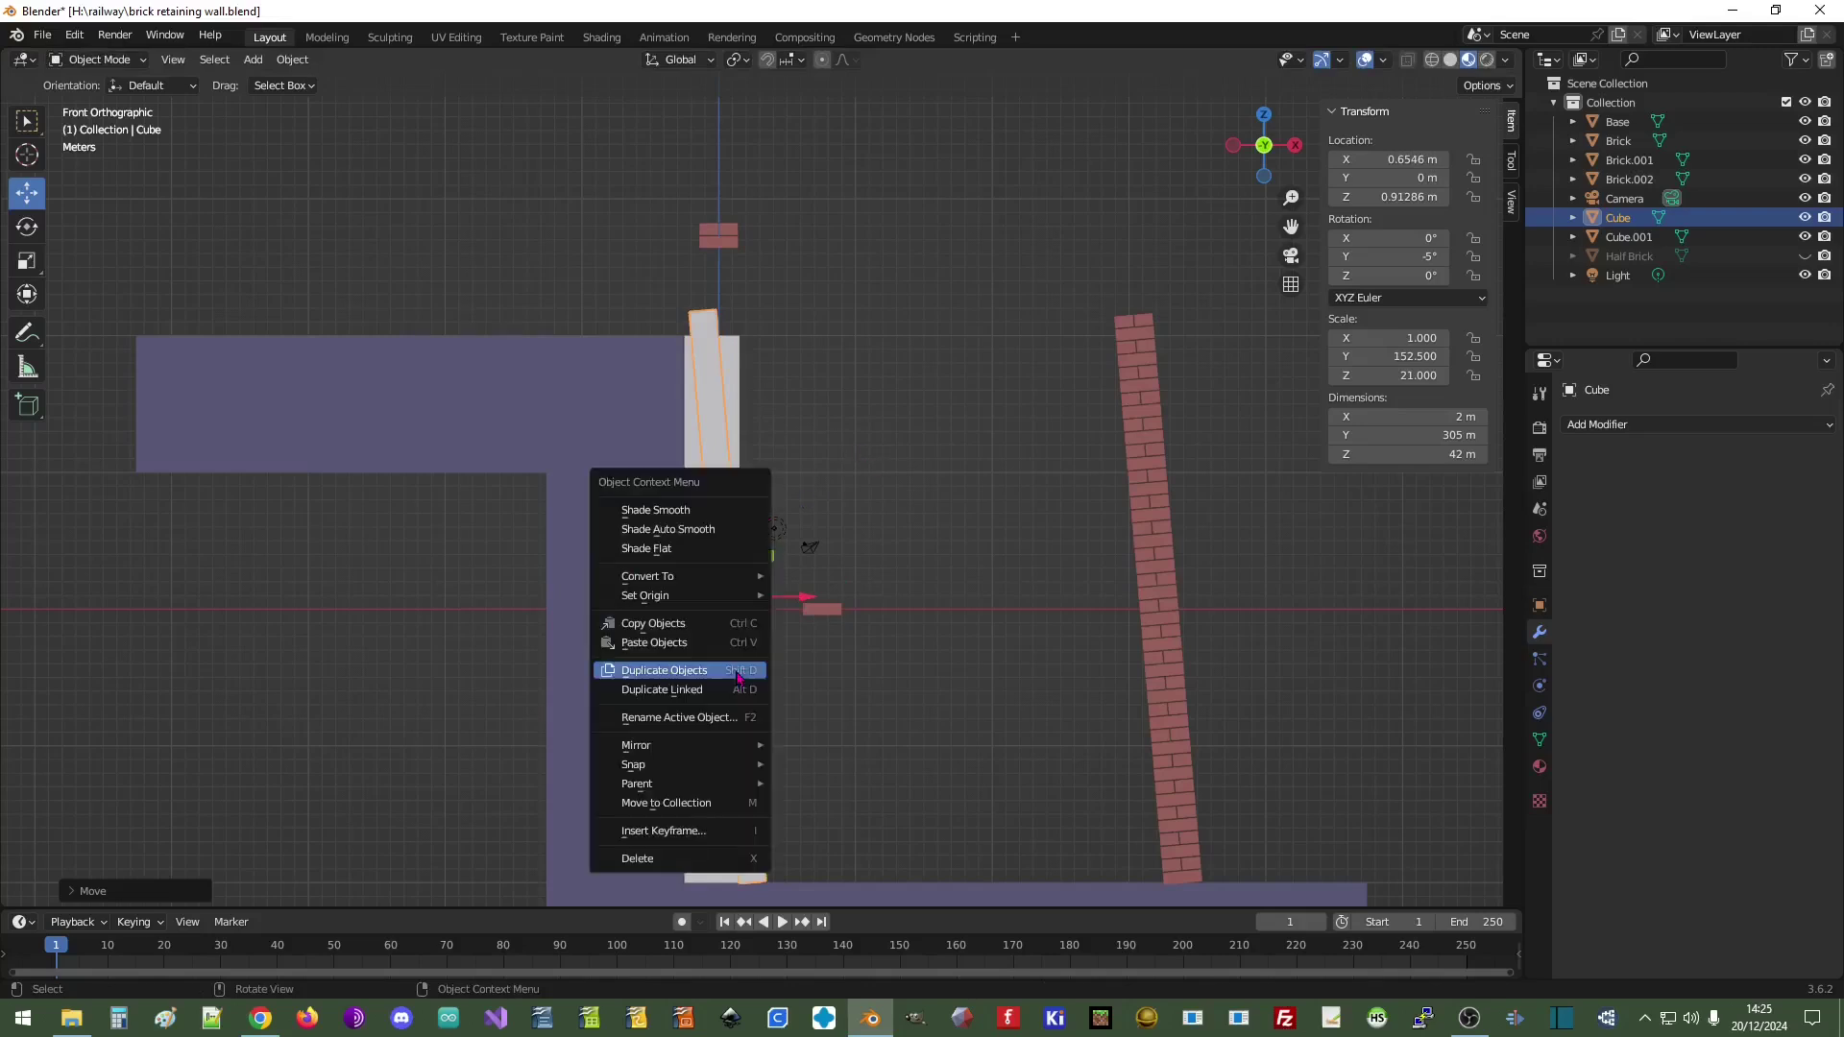
{"action": "left_click", "coordinate": [736, 670]}
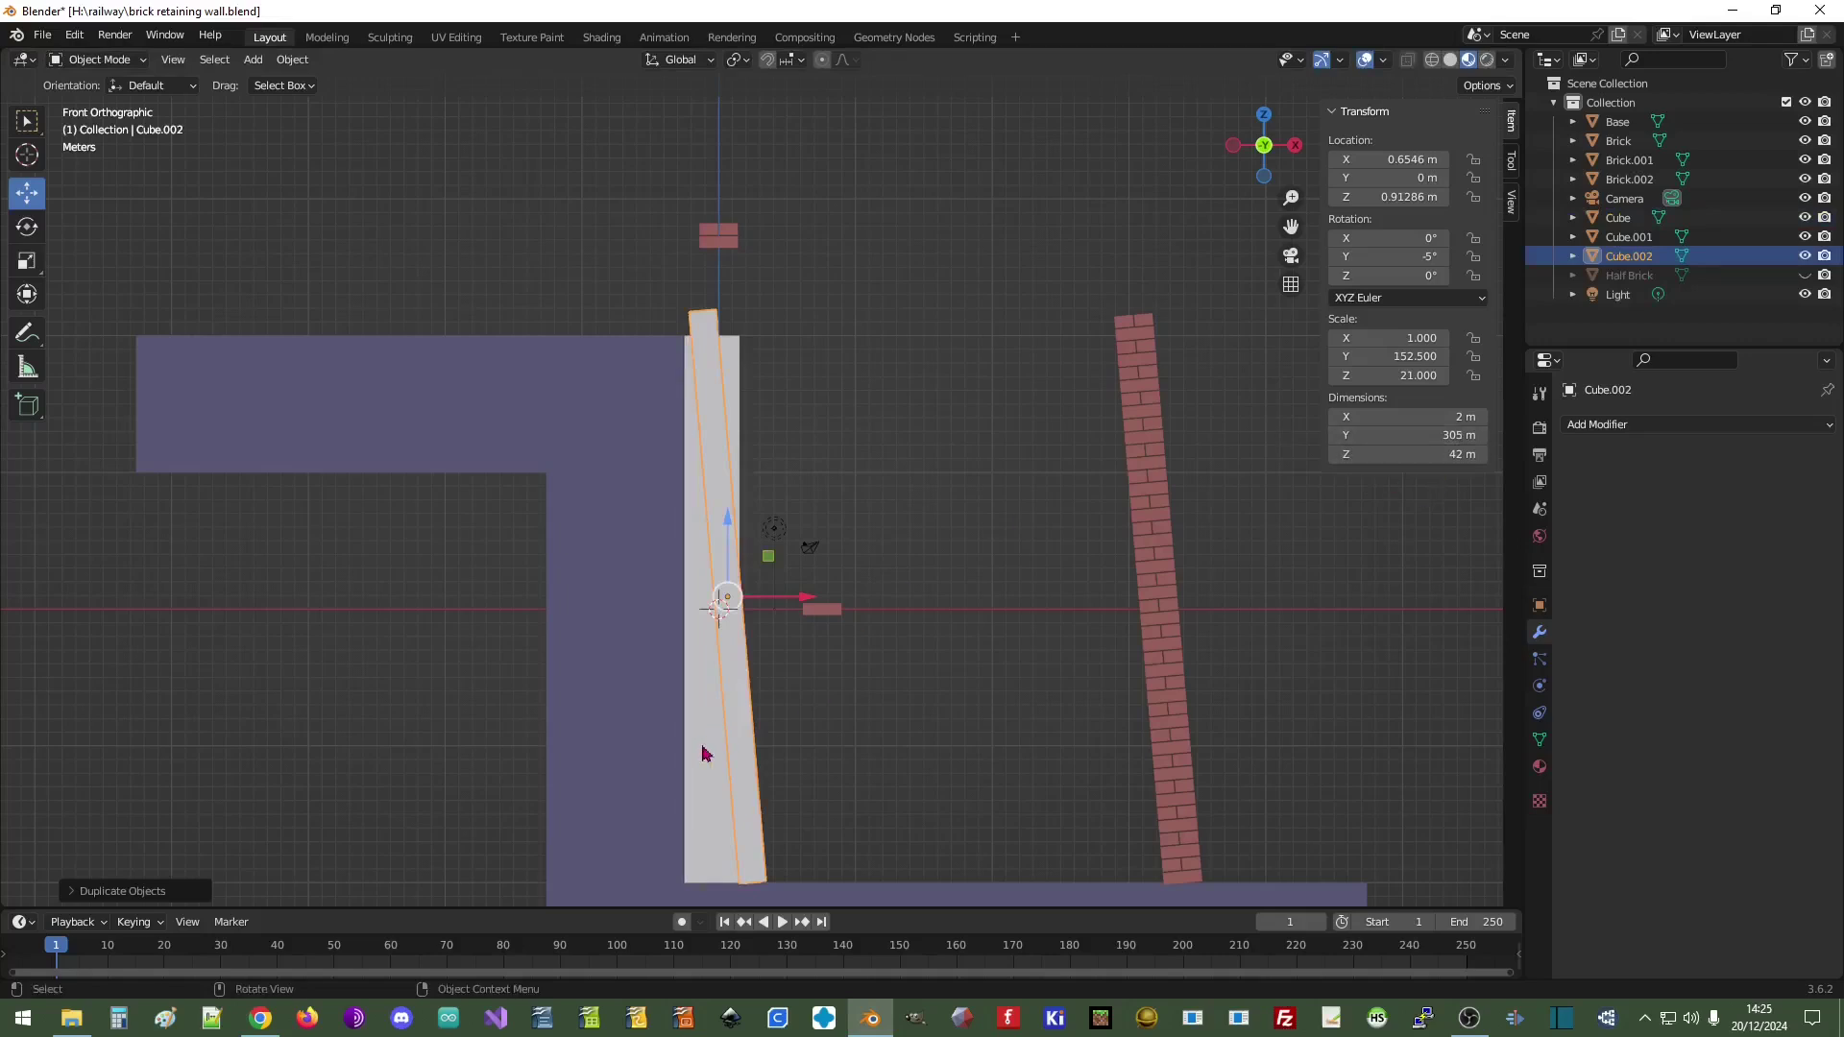
{"action": "left_click", "coordinate": [1396, 422]}
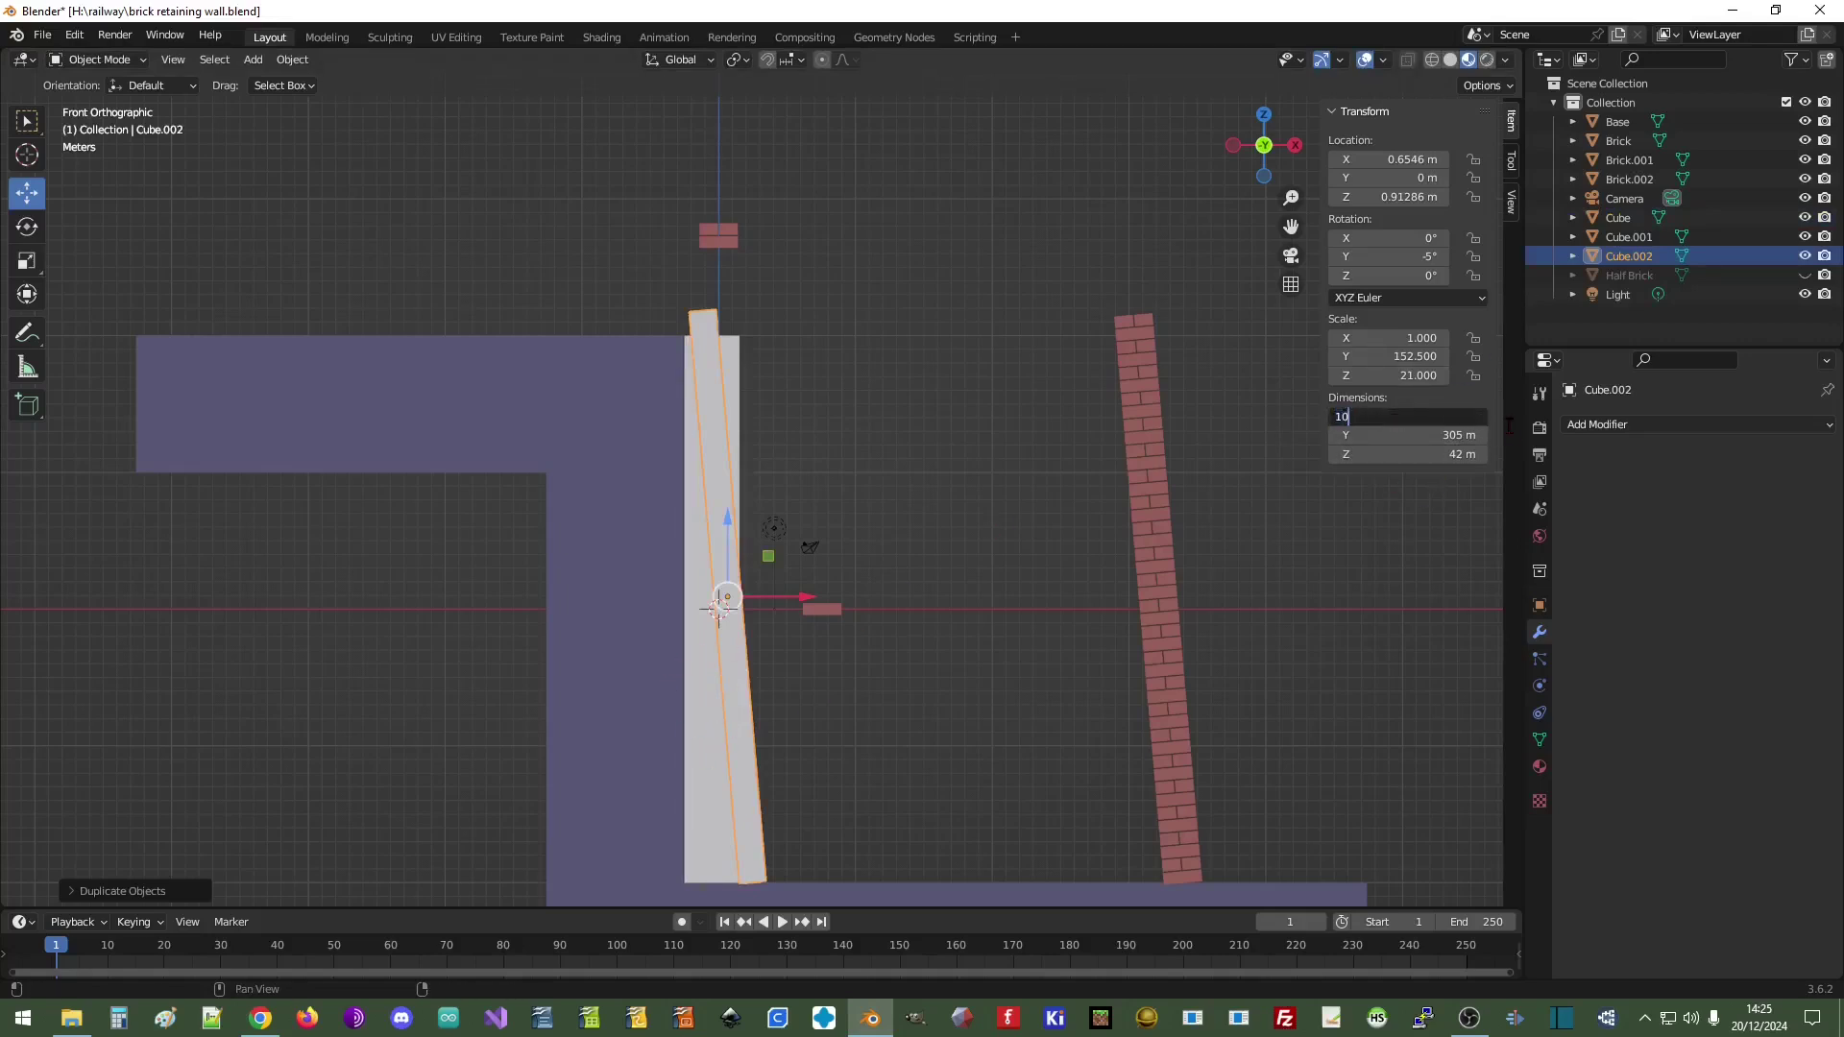
{"action": "type", "text": "10"}
{"action": "key", "text": "Return"}
{"action": "left_click_drag", "start_coordinate": [805, 597], "coordinate": [880, 592]}
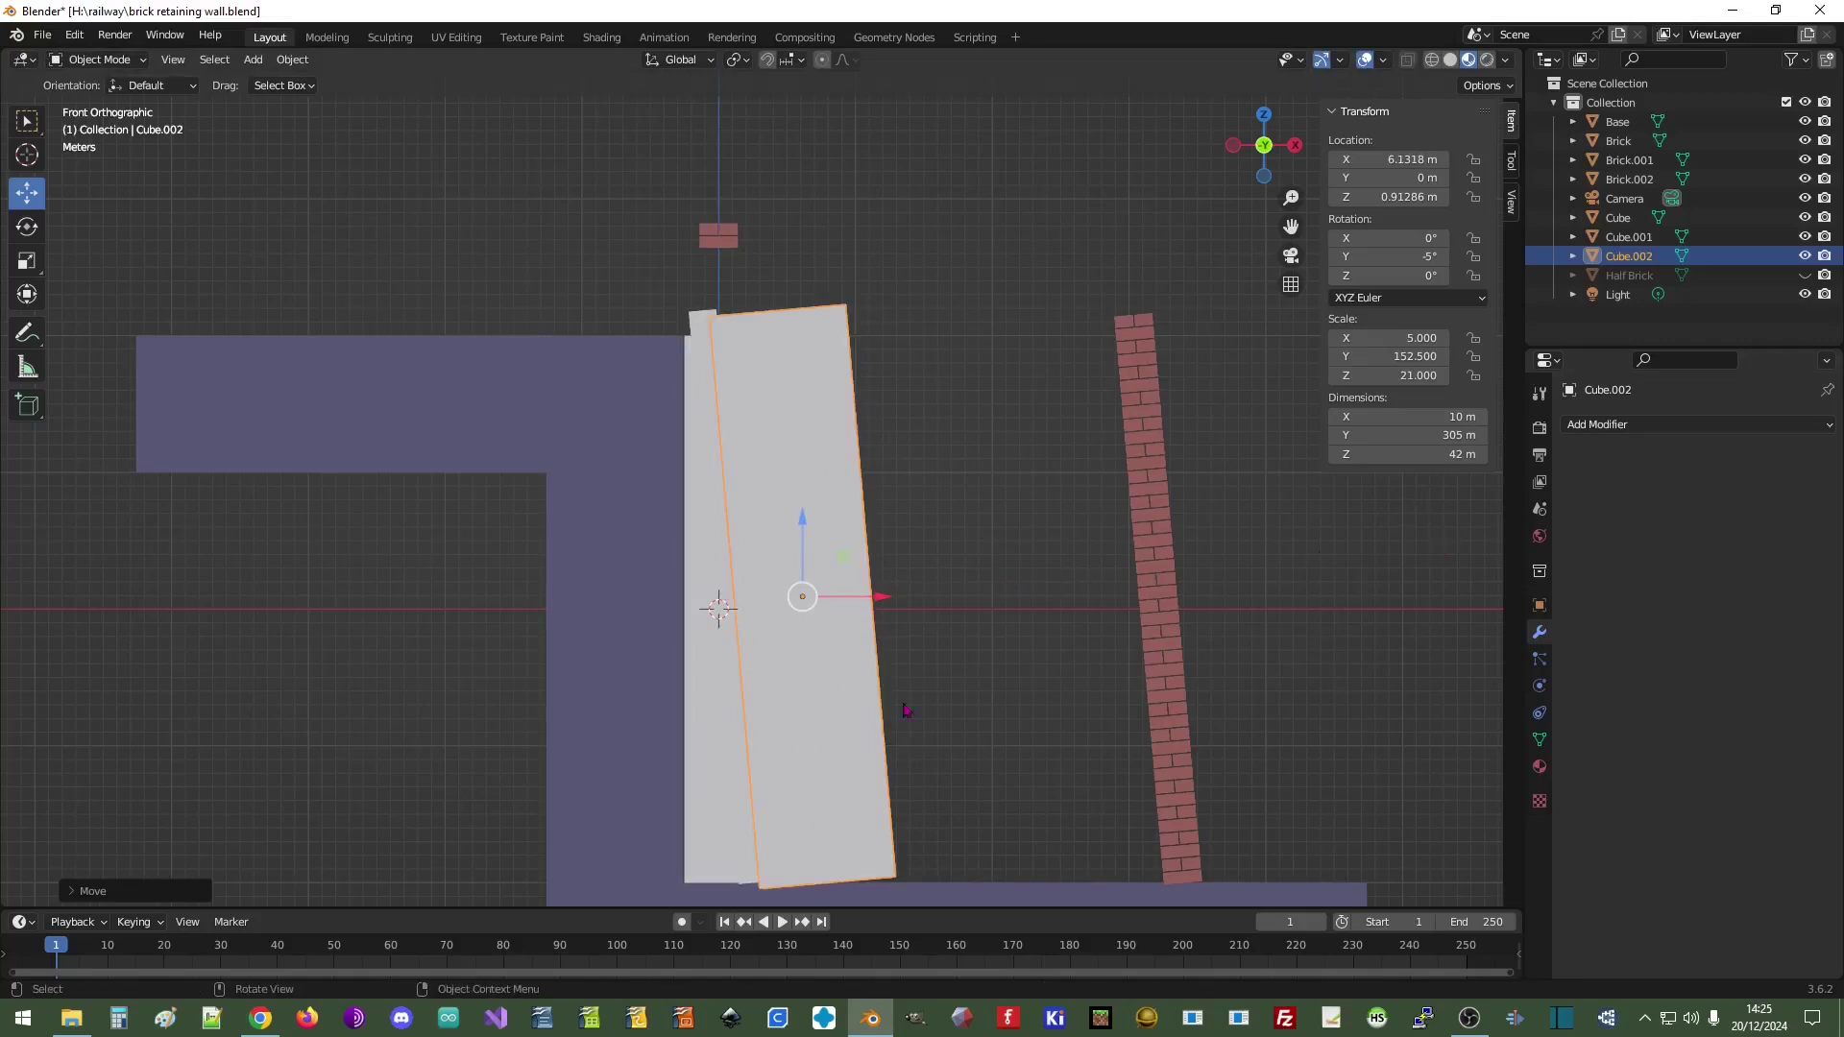
- Subtract the widened panel copy from the filler block with an applied Boolean Difference modifier, and delete the copy
{"action": "left_click", "coordinate": [700, 795]}
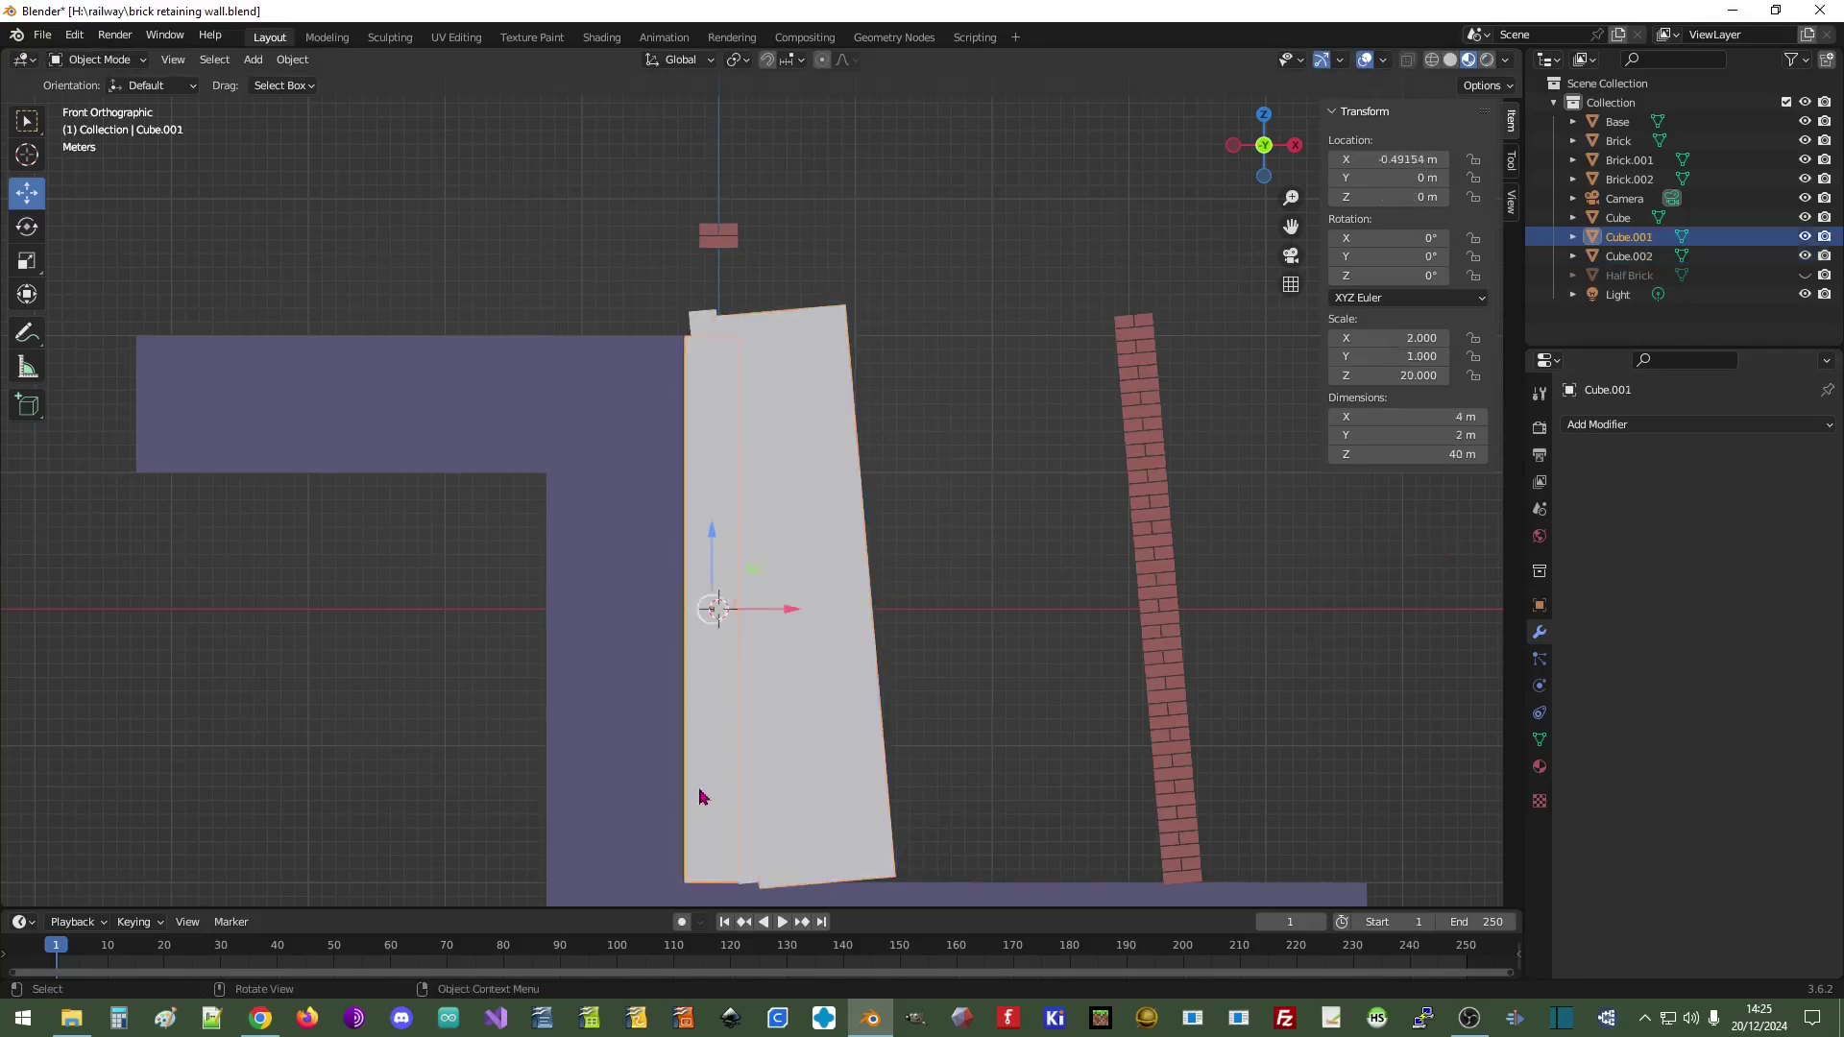
{"action": "left_click", "coordinate": [1690, 424]}
{"action": "left_click", "coordinate": [1450, 522]}
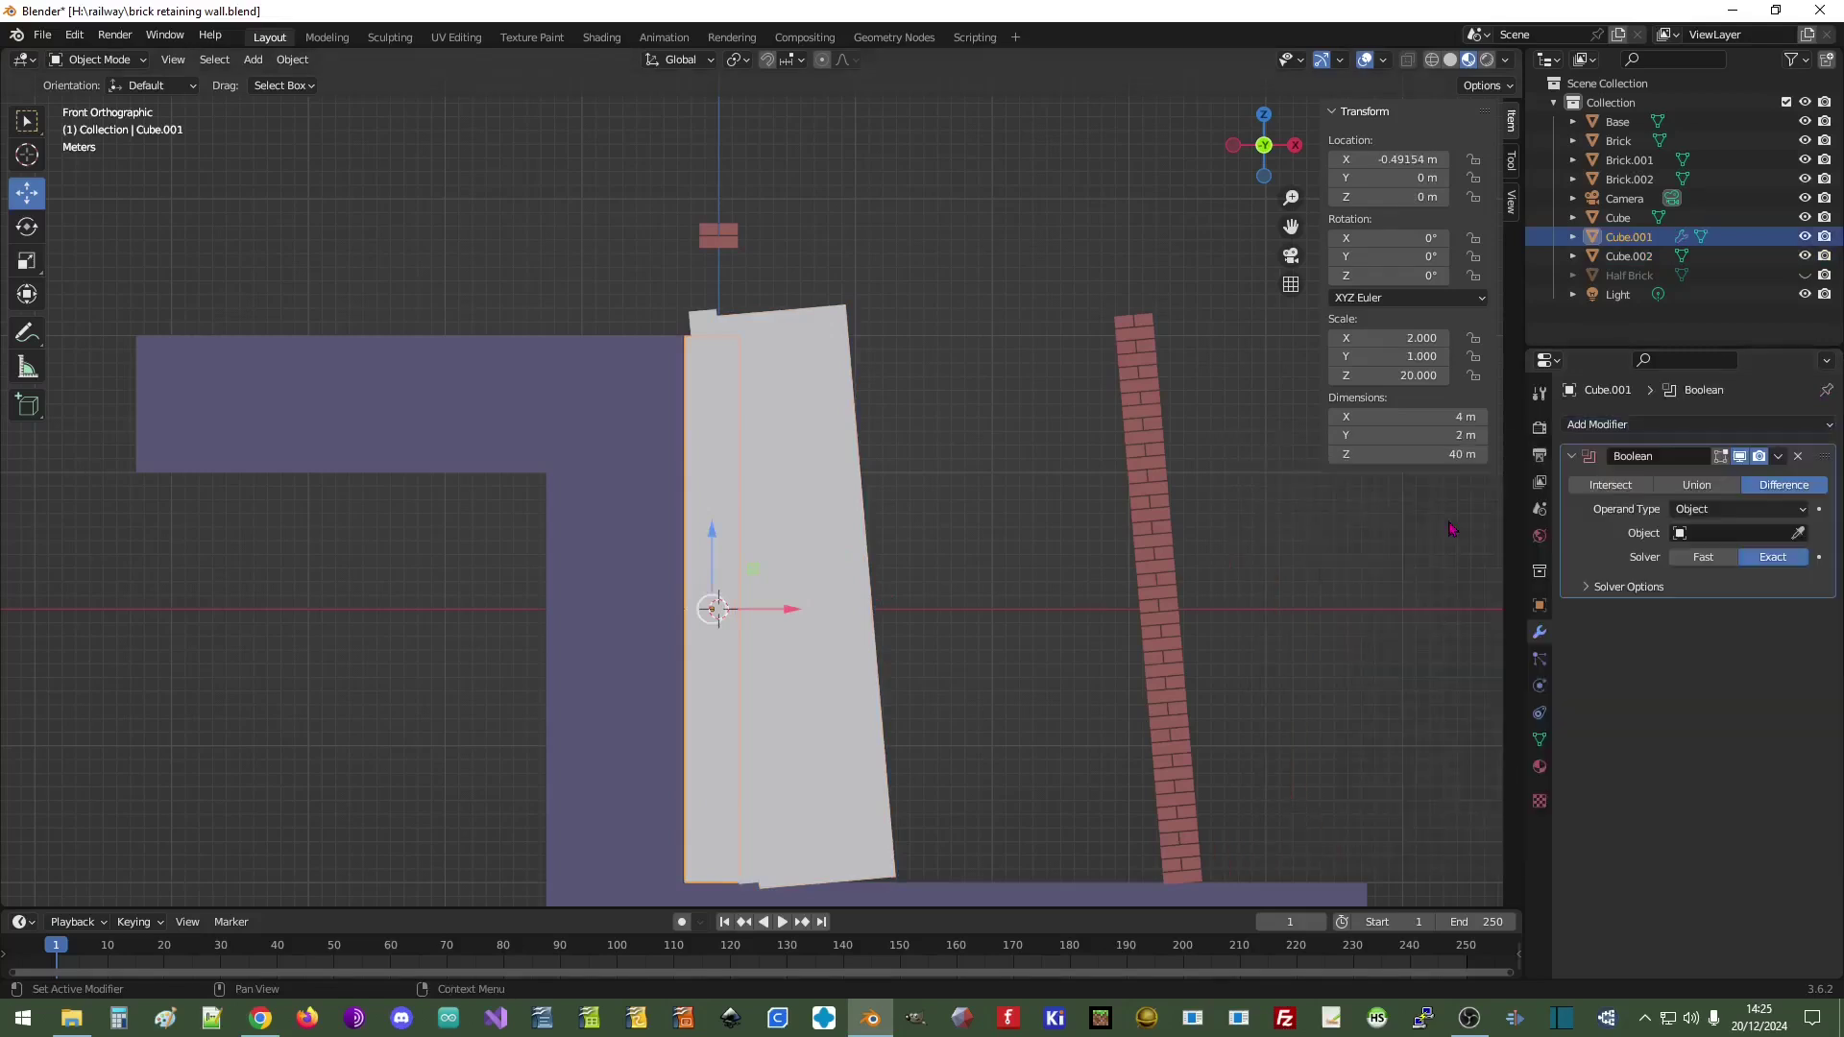
{"action": "left_click", "coordinate": [1798, 534]}
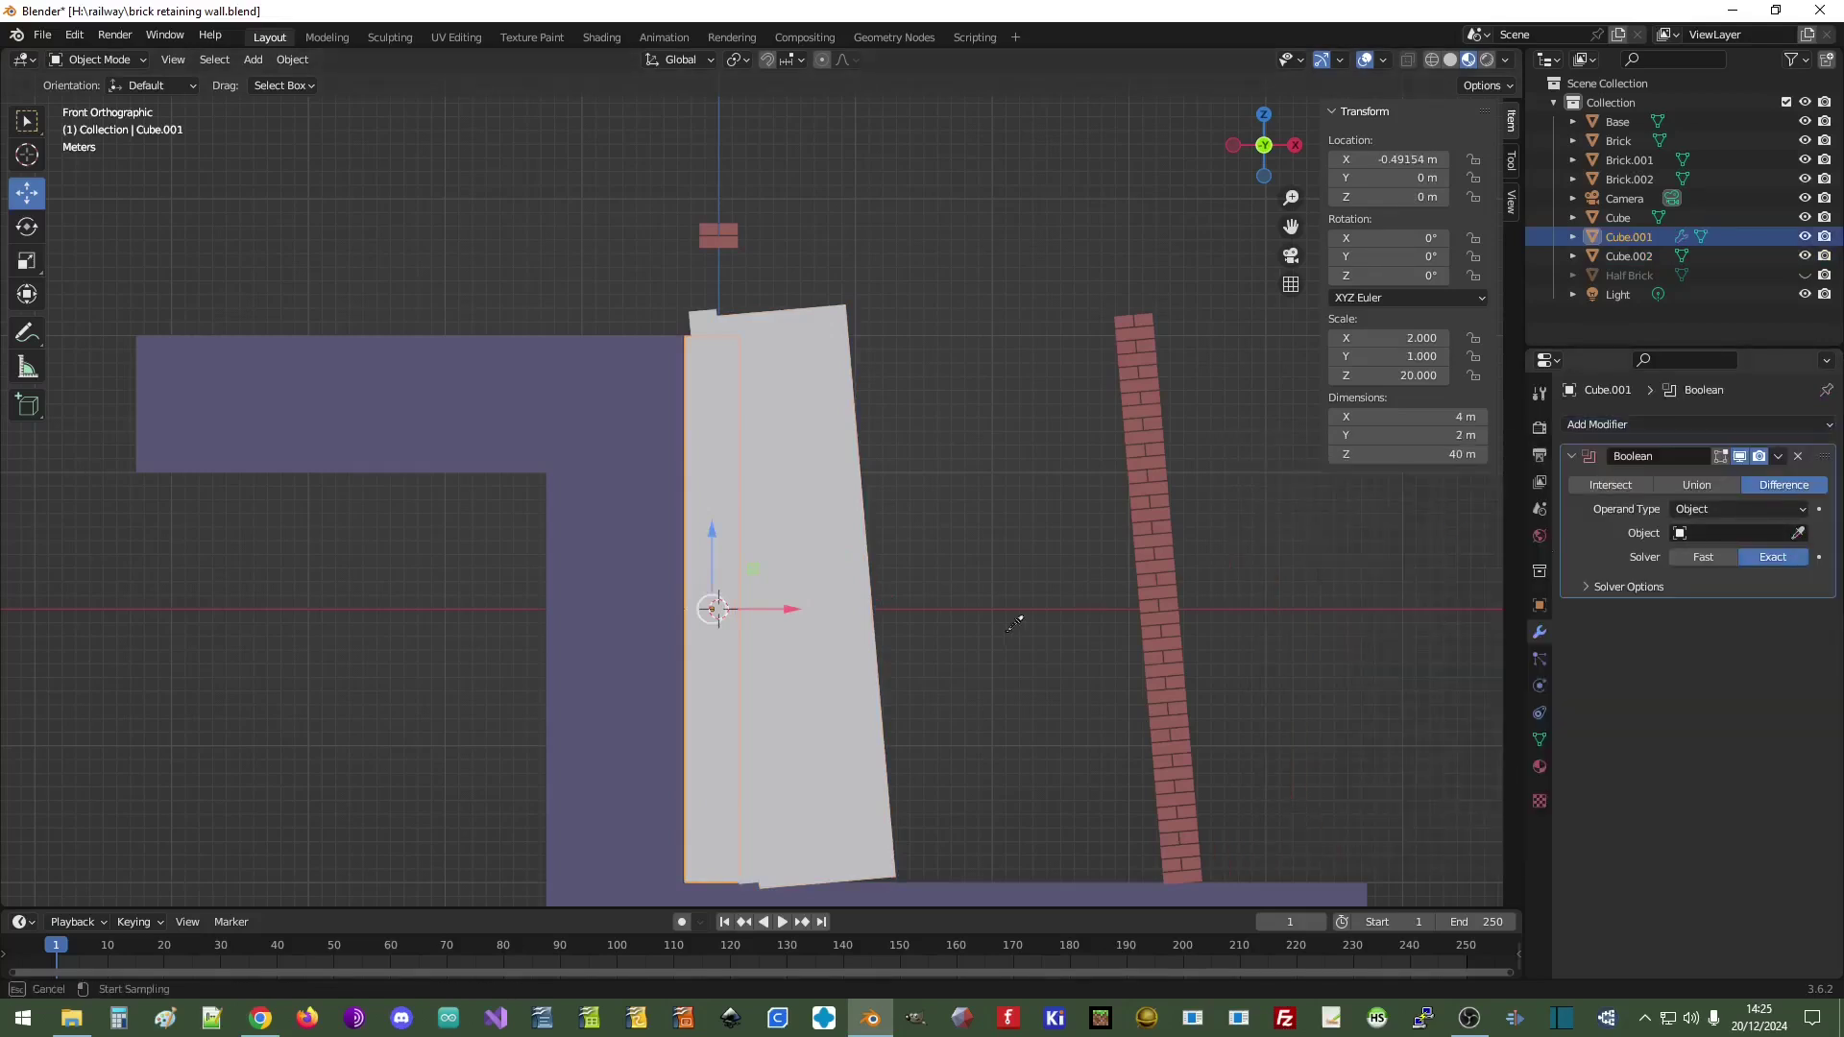
{"action": "left_click", "coordinate": [865, 644]}
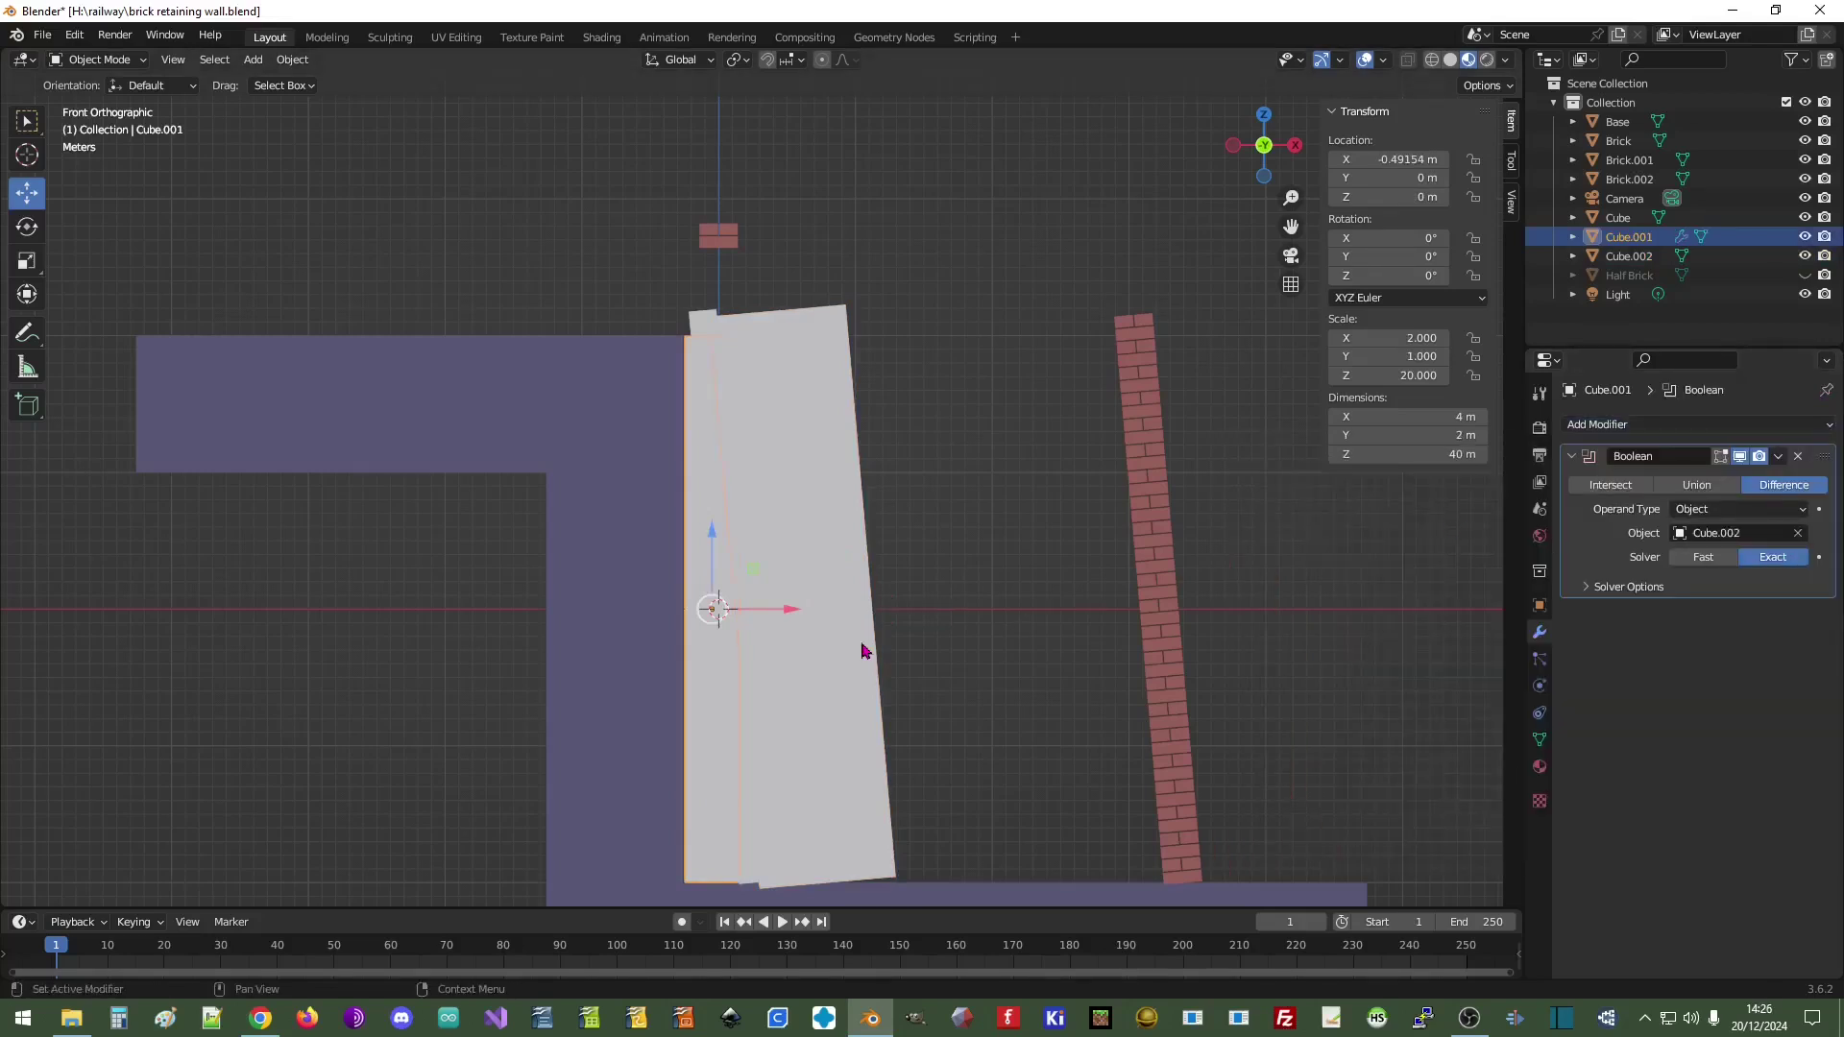
{"action": "left_click", "coordinate": [1779, 457]}
{"action": "left_click", "coordinate": [1695, 477]}
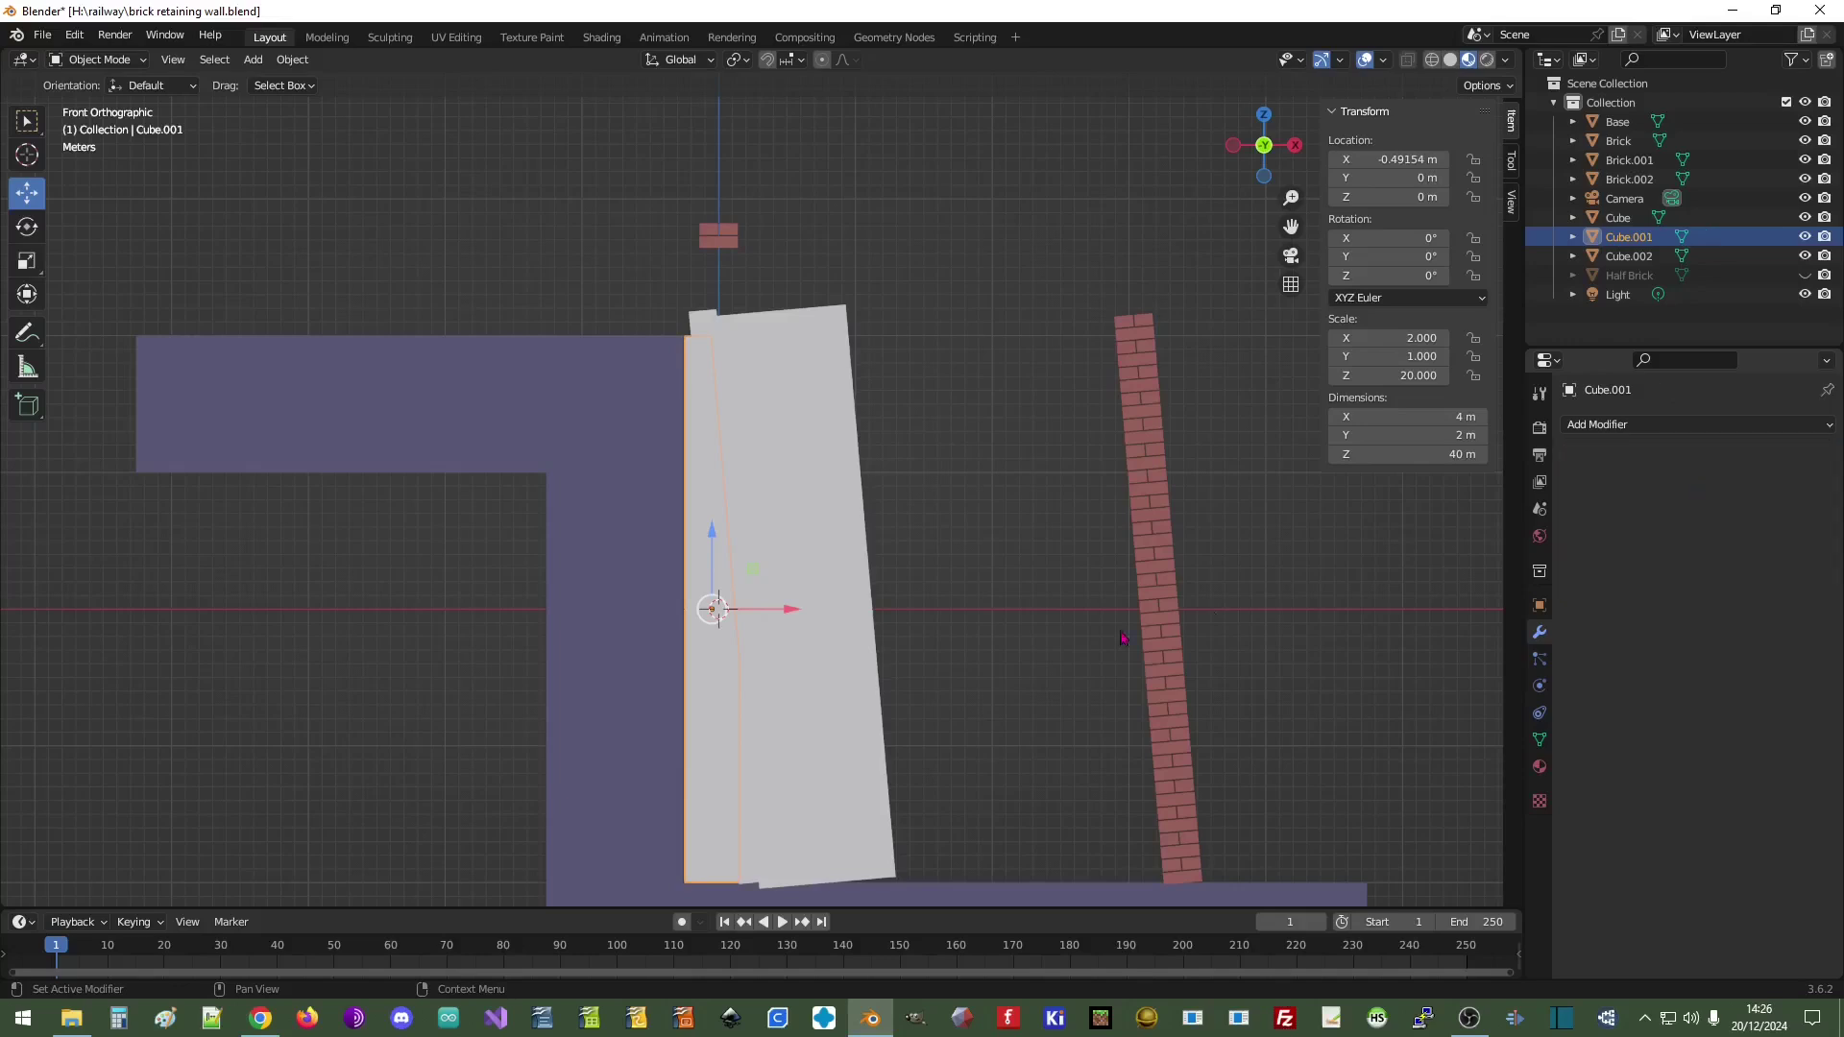
{"action": "left_click", "coordinate": [867, 741]}
{"action": "key", "text": "Delete"}
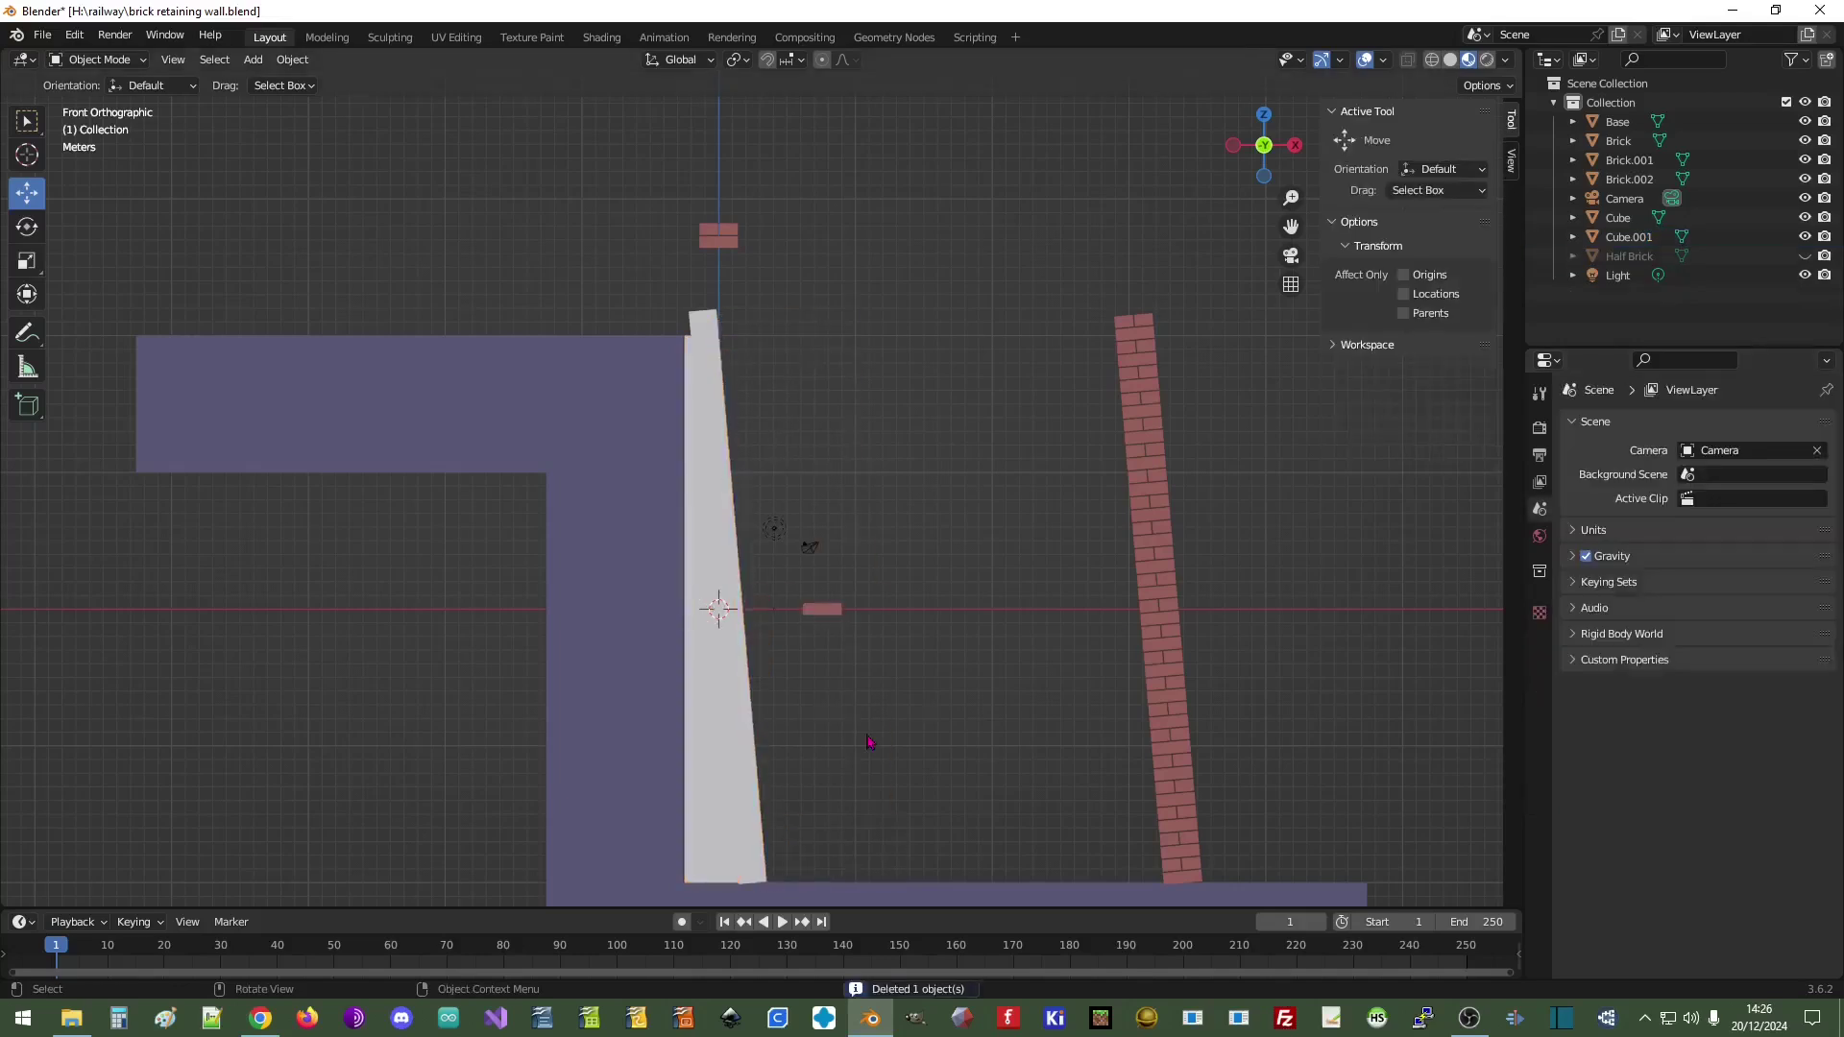
- Move the backing panel along X to about 19 m, clear of the filler block
{"action": "middle_click_drag", "start_coordinate": [911, 694], "coordinate": [764, 708]}
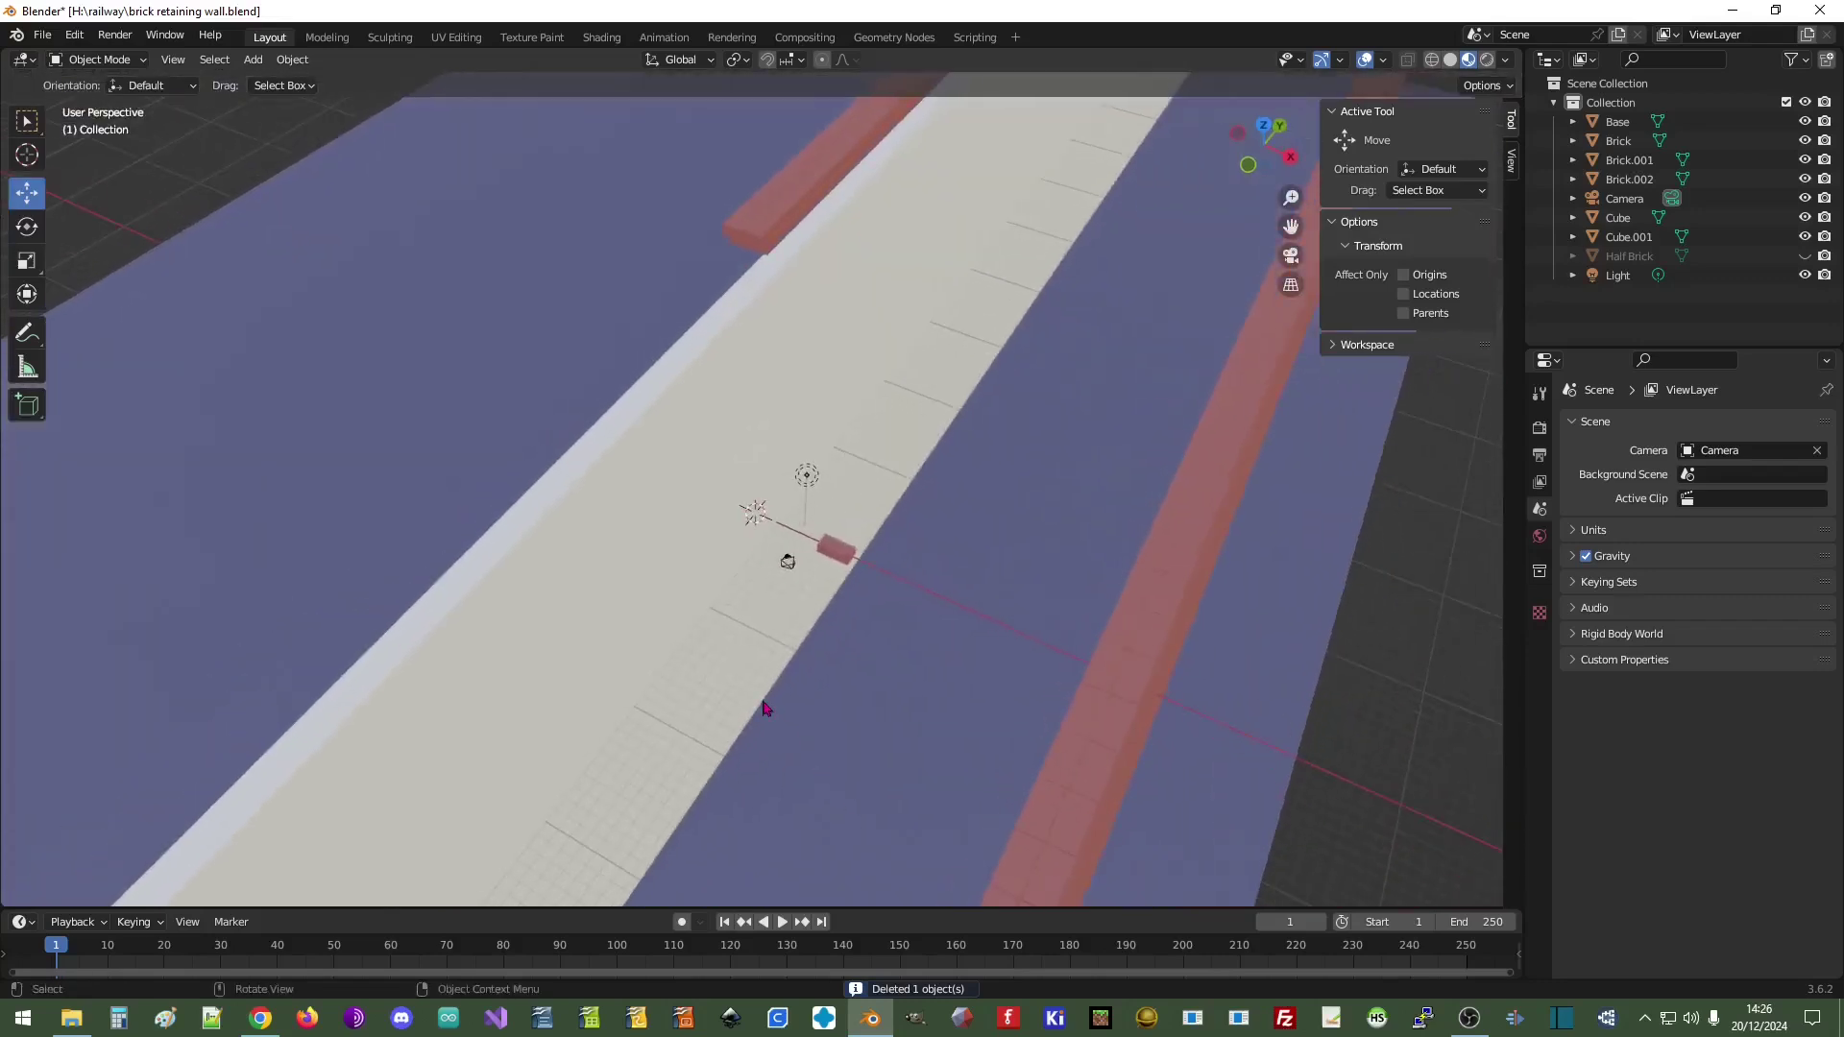
{"action": "left_click", "coordinate": [709, 687]}
{"action": "middle_click_drag", "start_coordinate": [777, 538], "coordinate": [867, 602]}
{"action": "left_click_drag", "start_coordinate": [831, 536], "coordinate": [711, 484]}
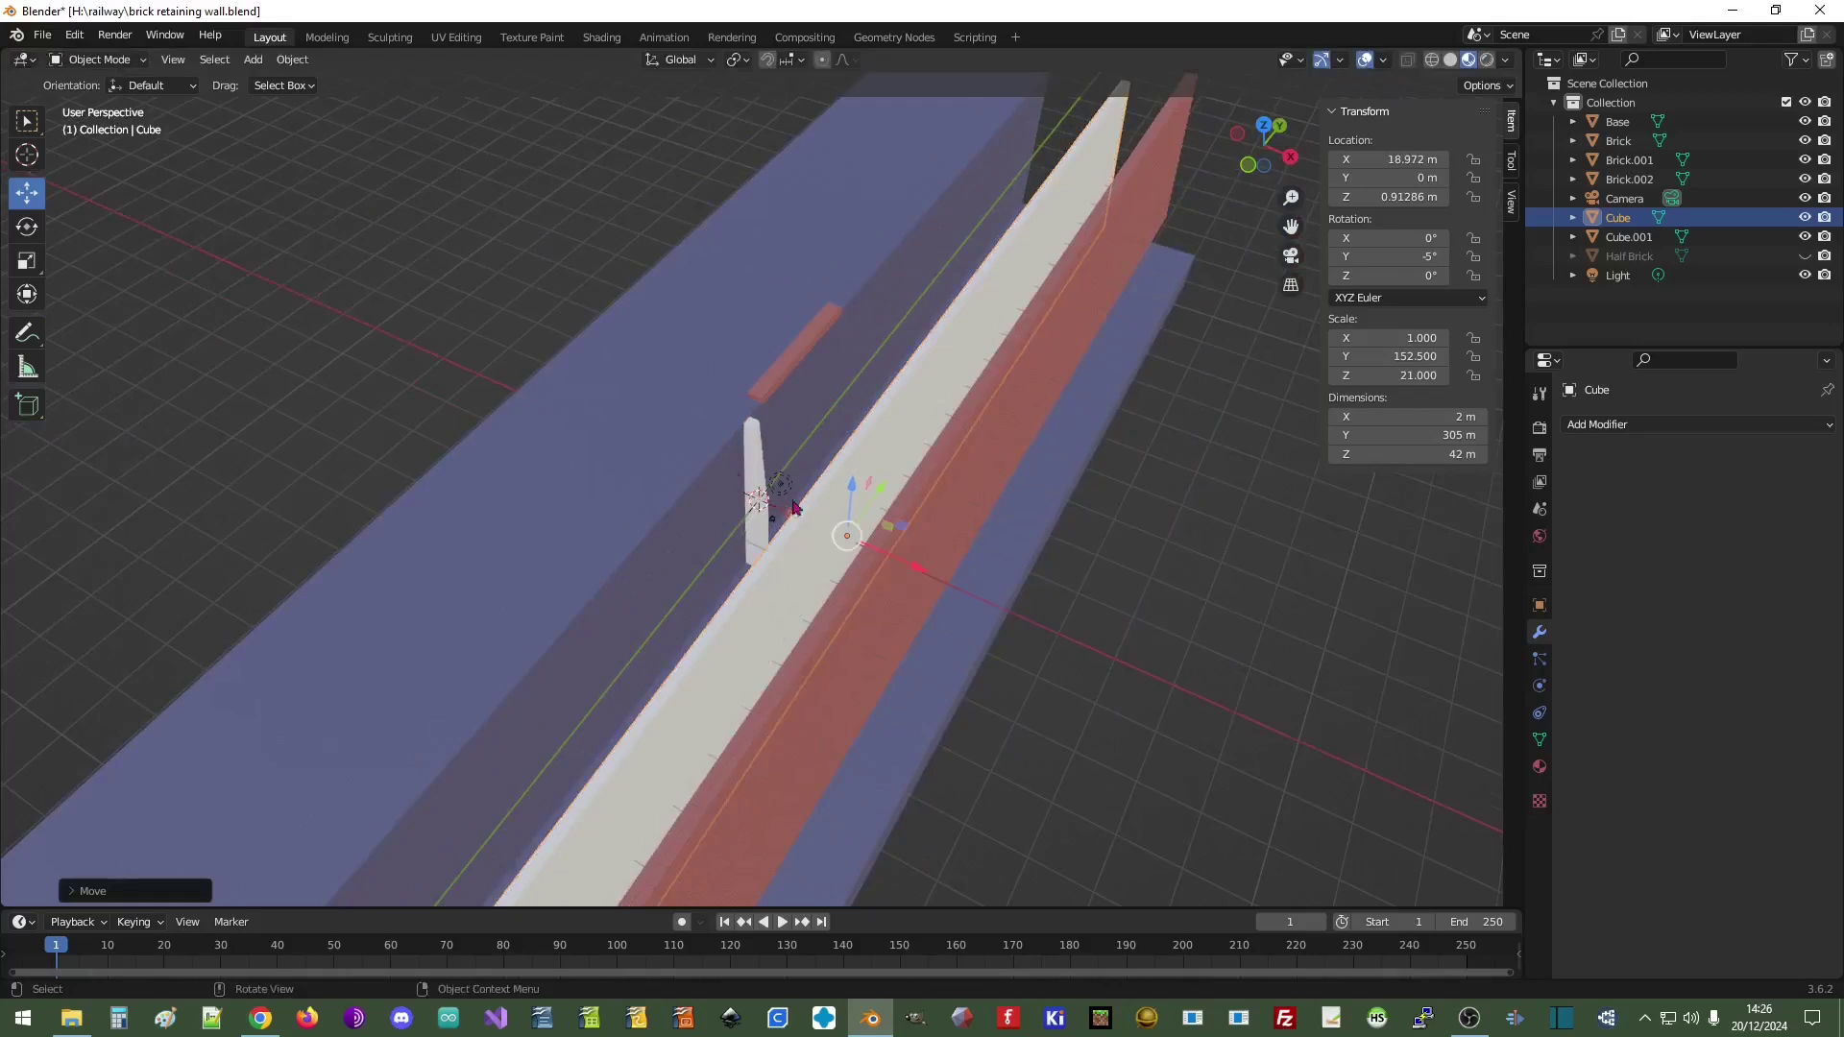
- Set the tapered filler block's Y dimension to 10 m
{"action": "left_click", "coordinate": [757, 485]}
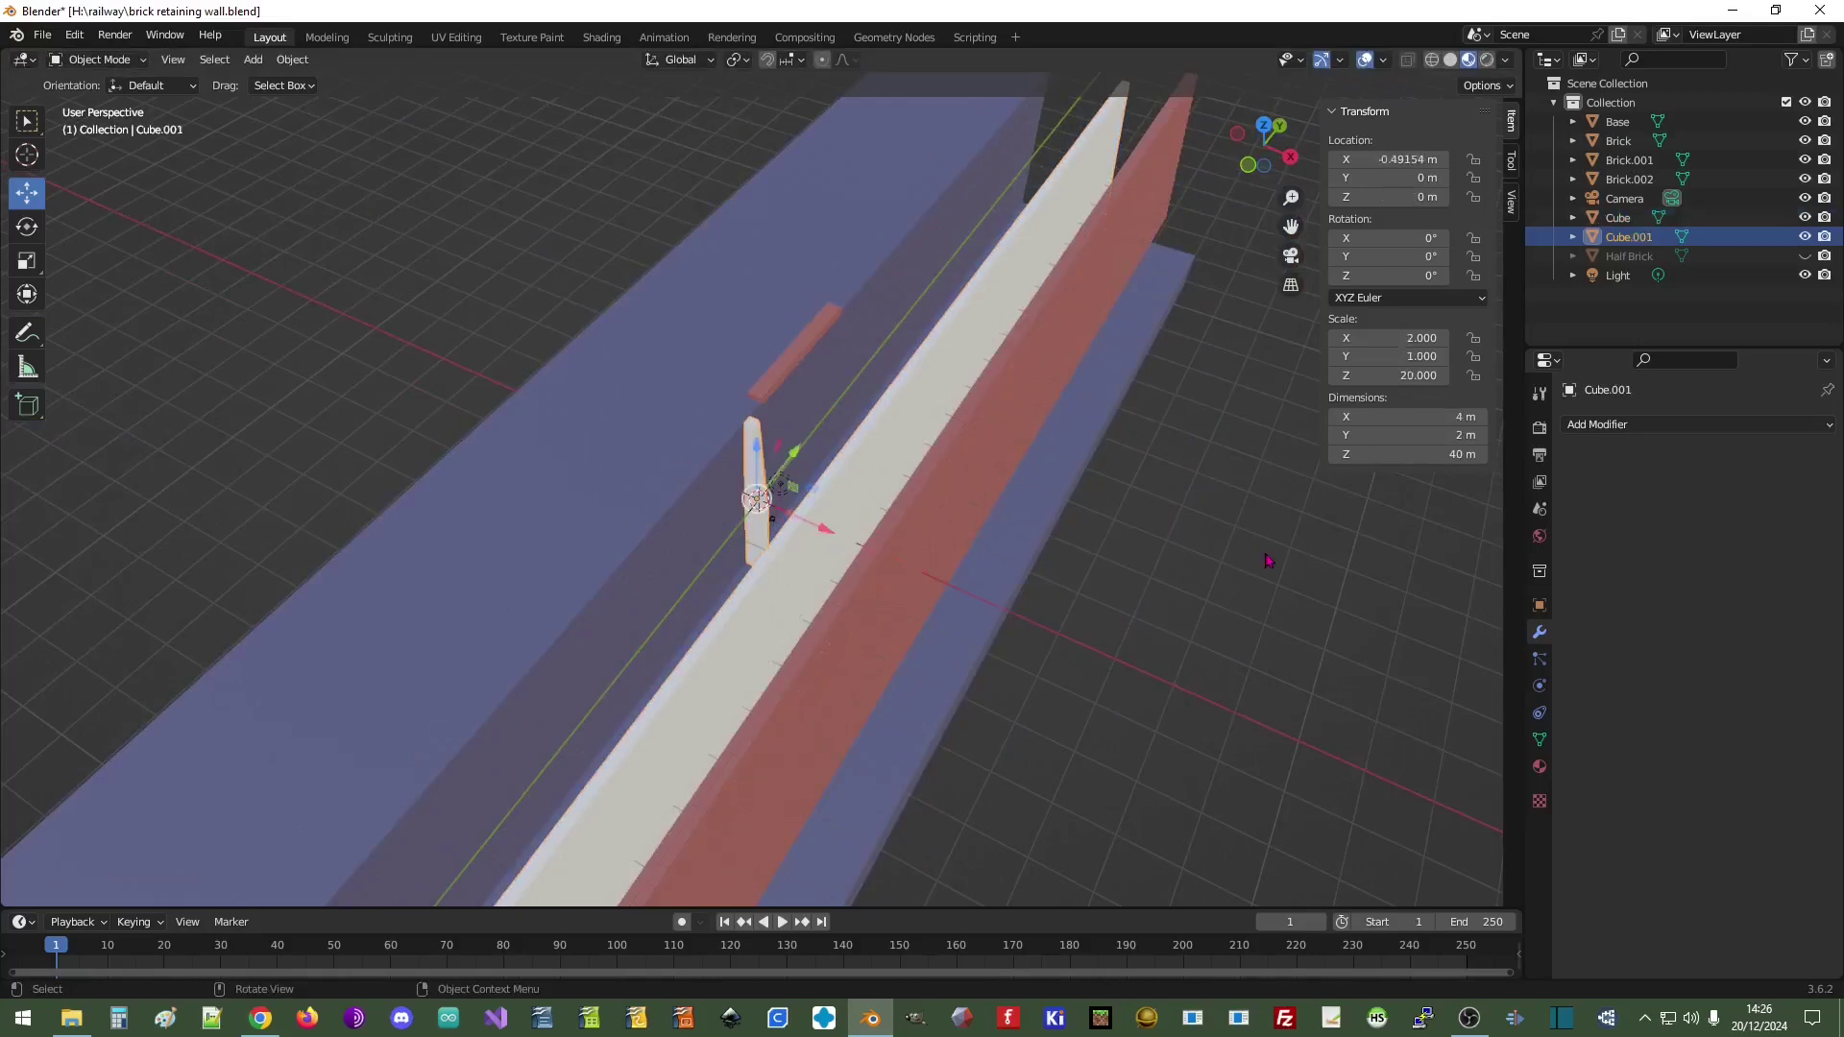
{"action": "left_click", "coordinate": [1421, 435]}
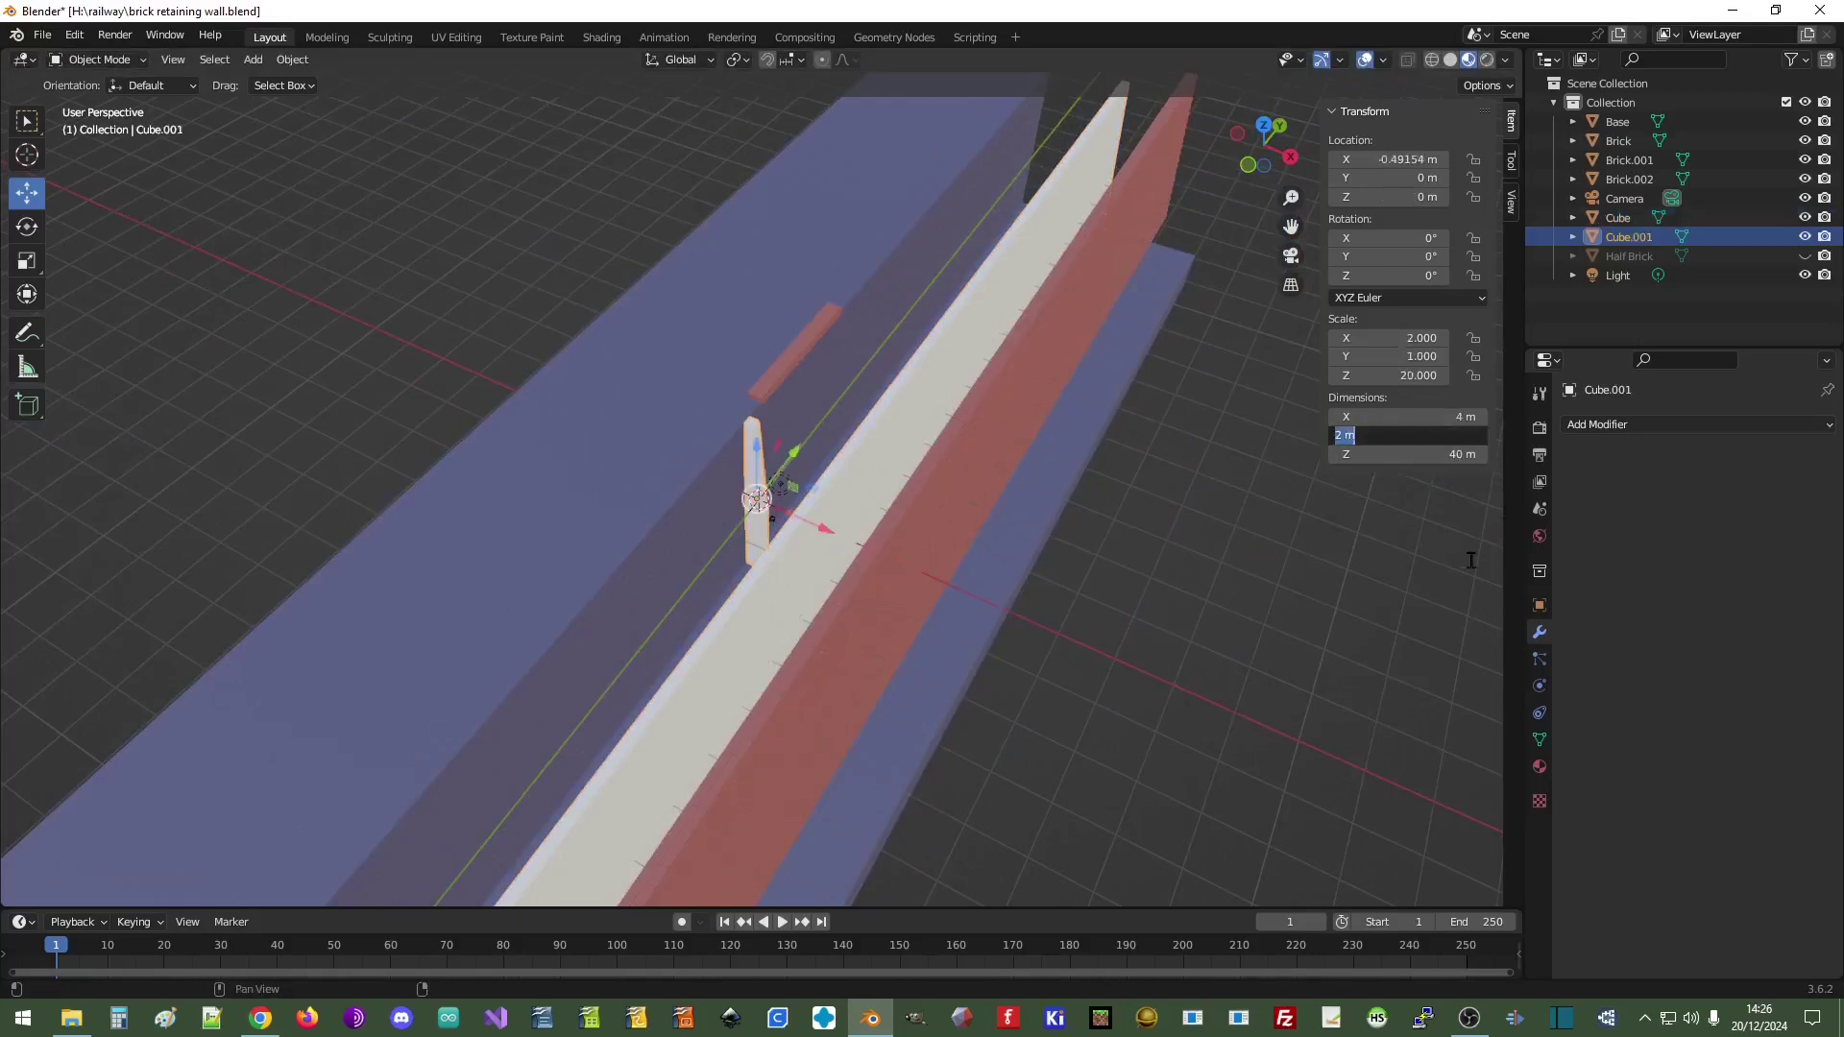
{"action": "type", "text": "10"}
{"action": "key", "text": "Return"}
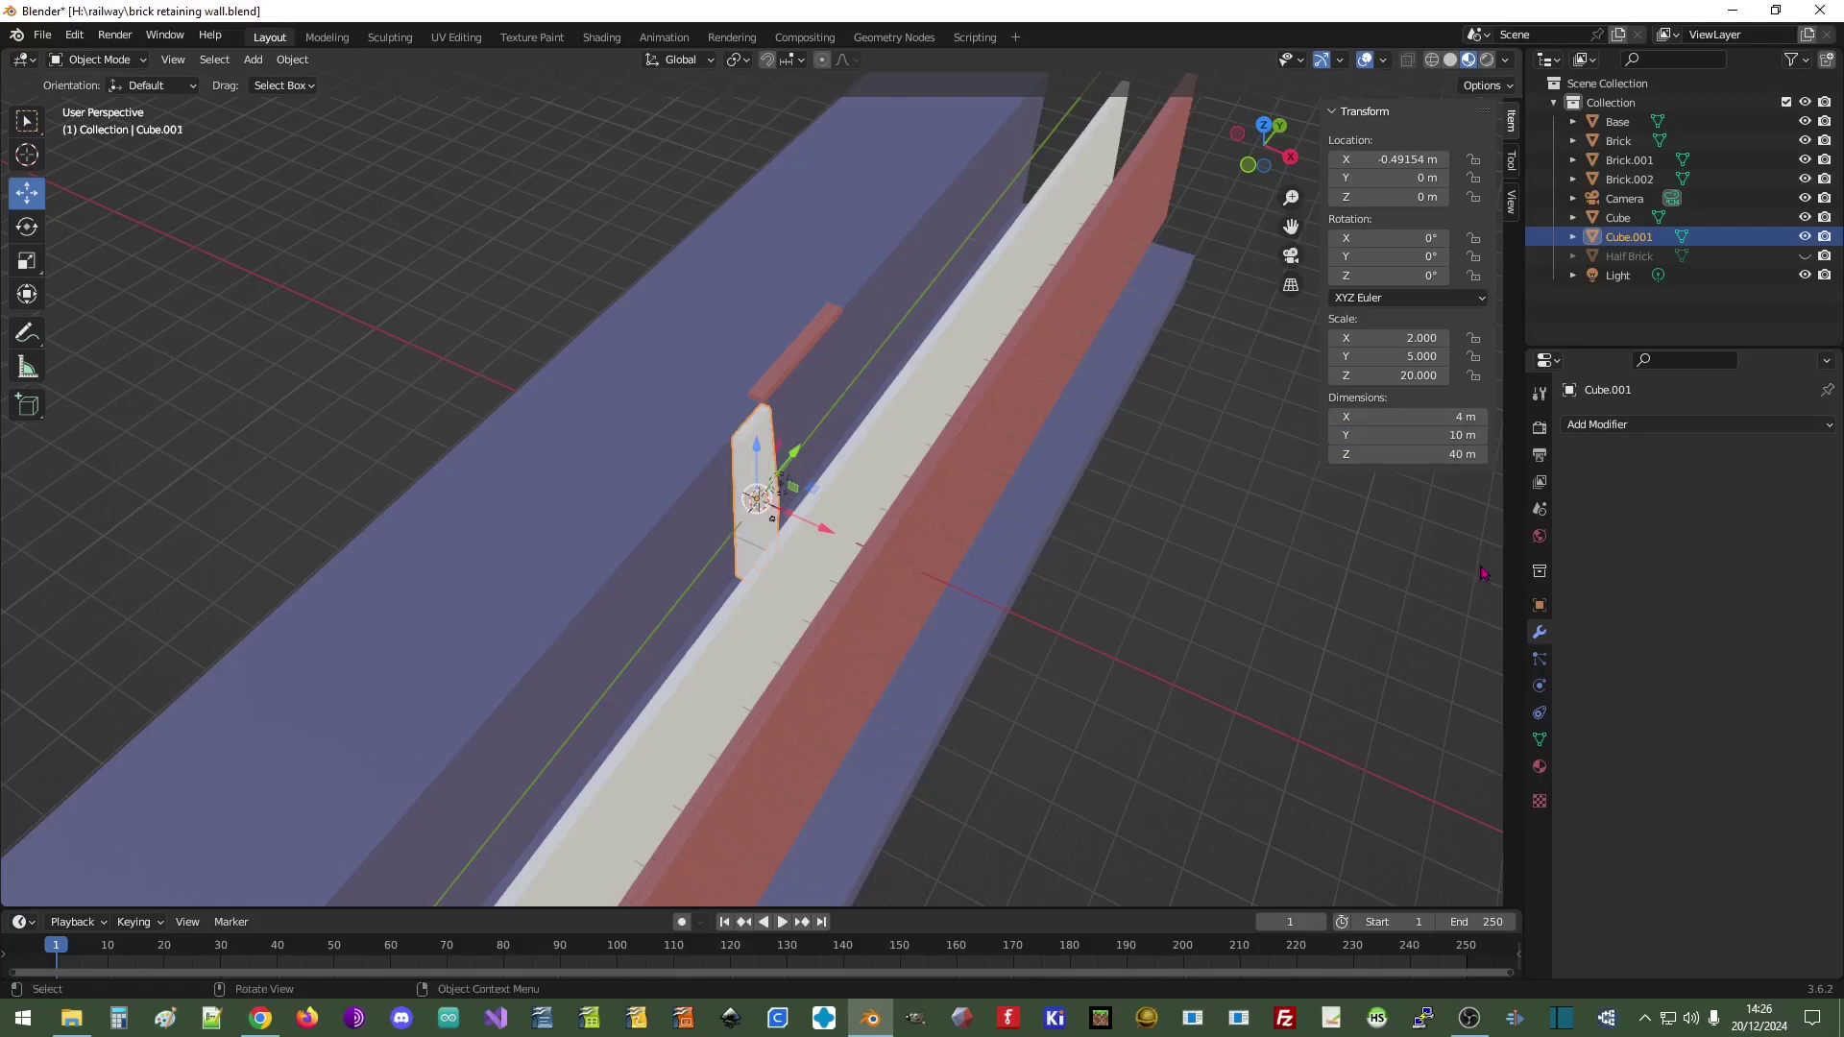
- Move the filler block along Y to about -149.1 m, at the end of the base
{"action": "middle_click_drag", "start_coordinate": [1088, 492], "coordinate": [871, 519]}
{"action": "scroll", "coordinate": [863, 495], "scroll_direction": "down", "scroll_amount": 5}
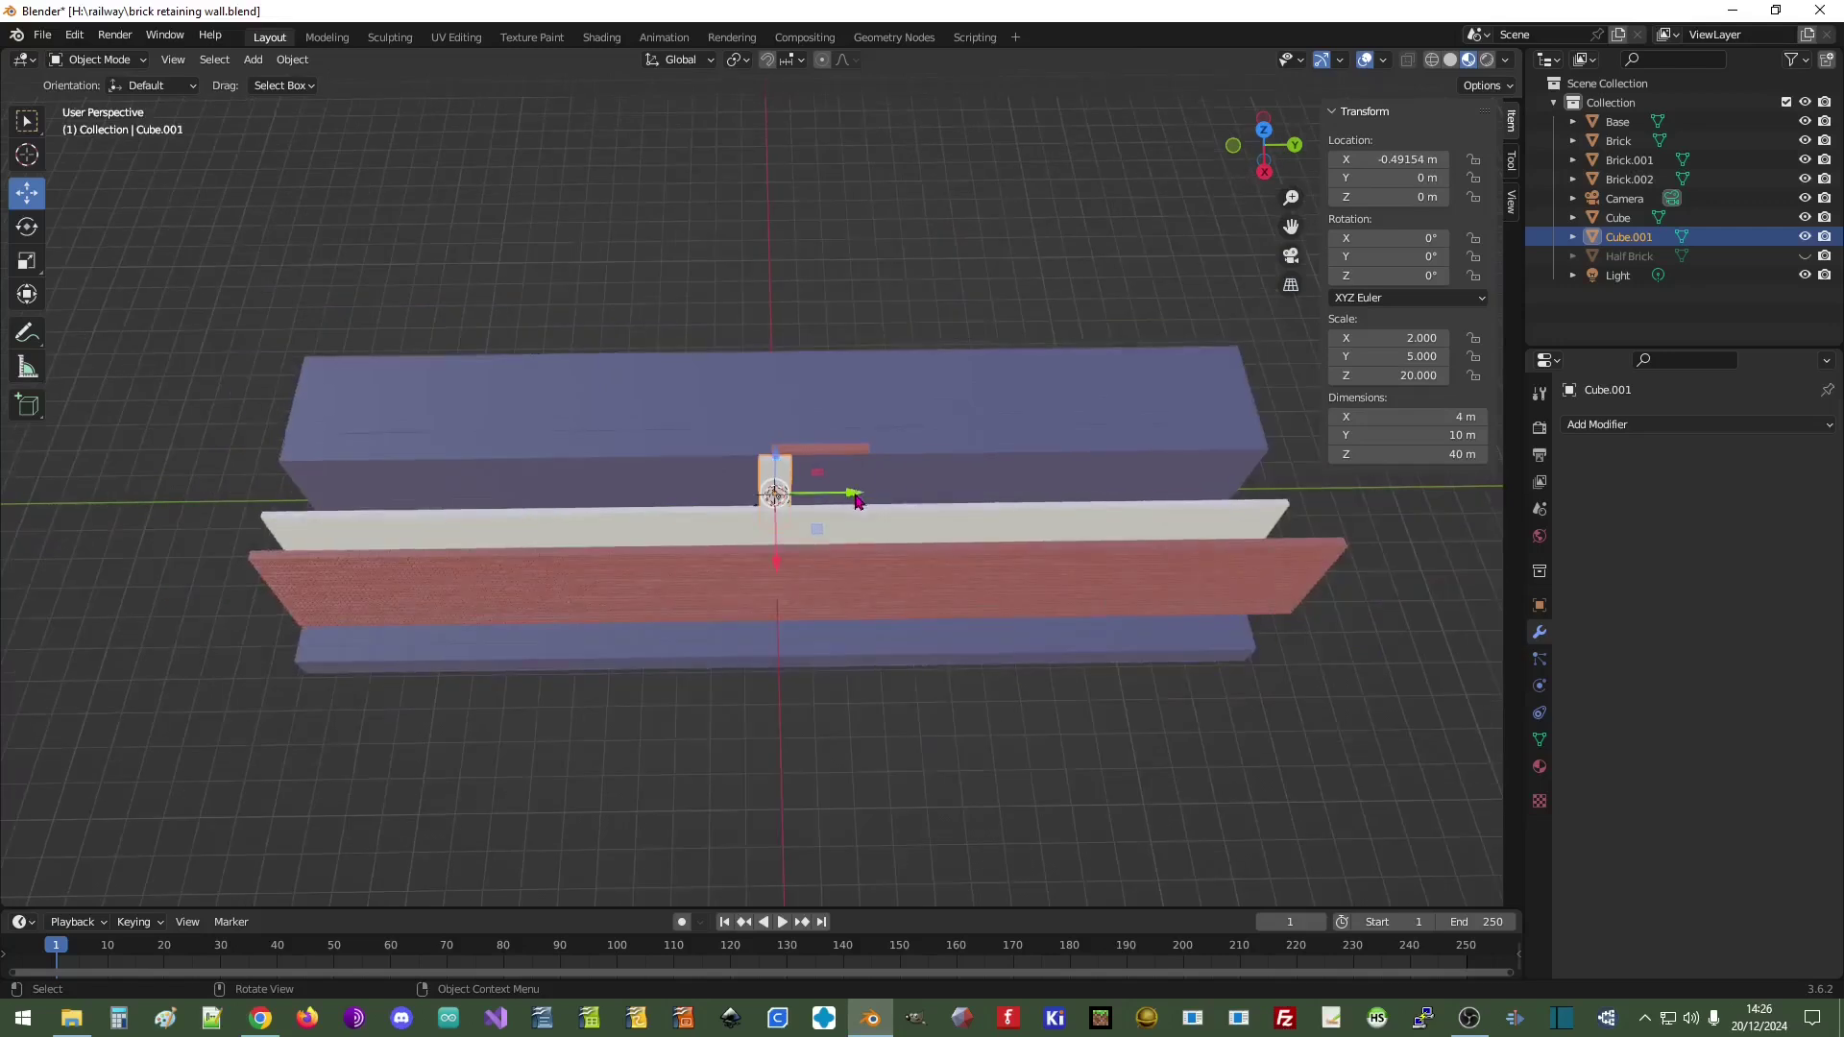
{"action": "left_click_drag", "start_coordinate": [855, 500], "coordinate": [388, 500]}
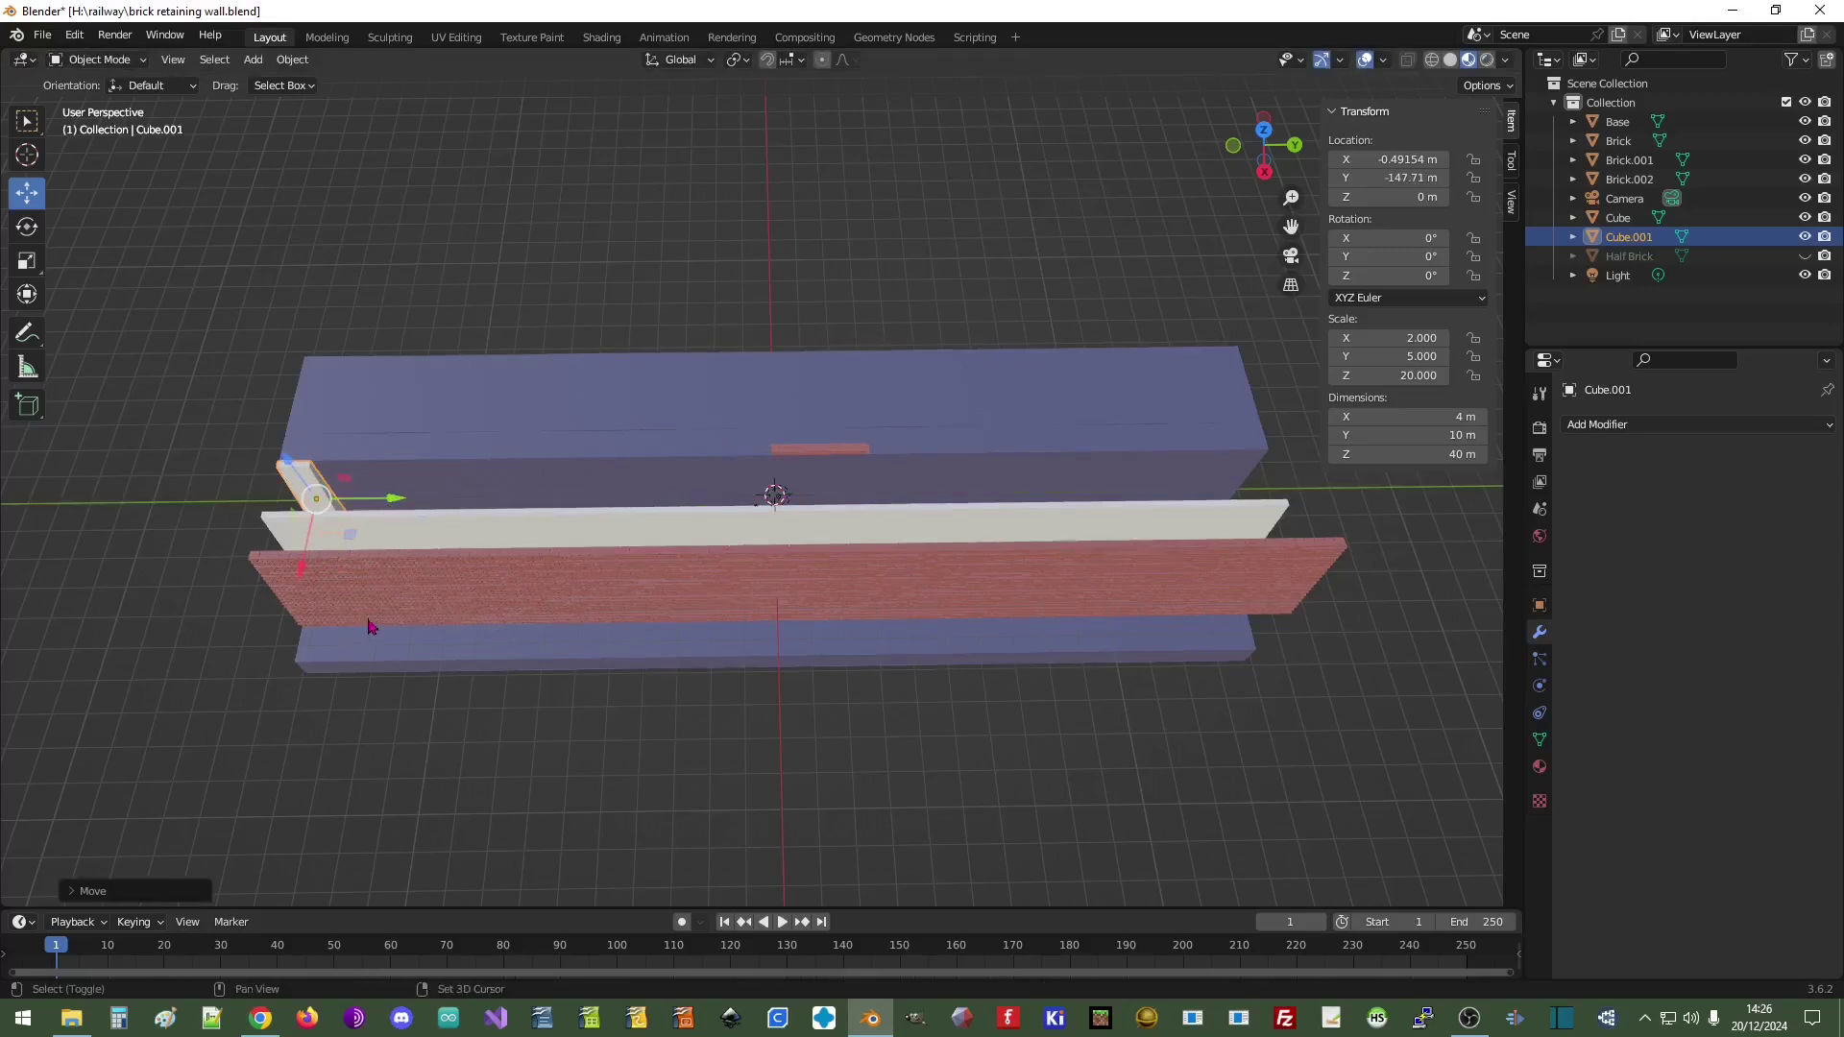
{"action": "key", "text": "KP_Decimal"}
{"action": "scroll", "coordinate": [789, 593], "scroll_direction": "up", "scroll_amount": 3}
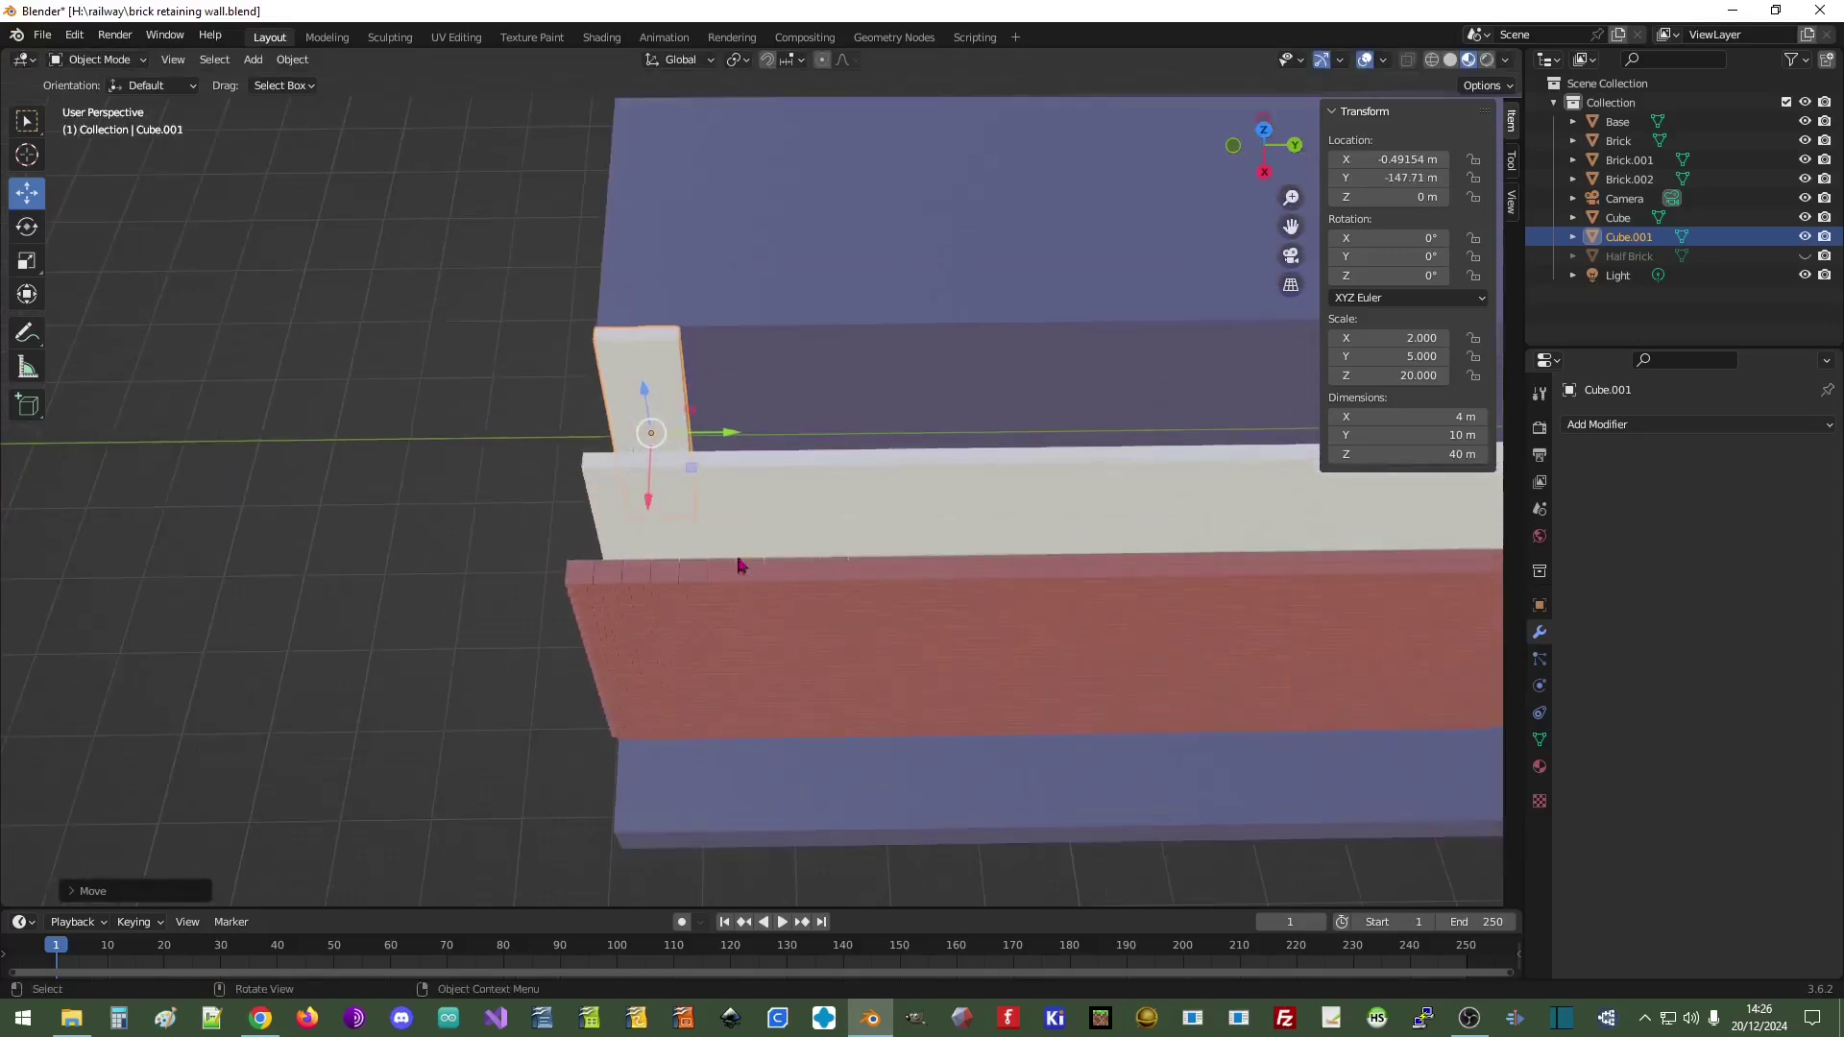
{"action": "left_click_drag", "start_coordinate": [731, 437], "coordinate": [710, 437]}
- Duplicate the filler block and move the copy along Y to about 148.9 m, at the base's opposite end
{"action": "scroll", "coordinate": [1212, 601], "scroll_direction": "down", "scroll_amount": 2}
{"action": "middle_click_drag", "start_coordinate": [1211, 602], "coordinate": [168, 516], "text": "shift"}
{"action": "right_click", "coordinate": [196, 487]}
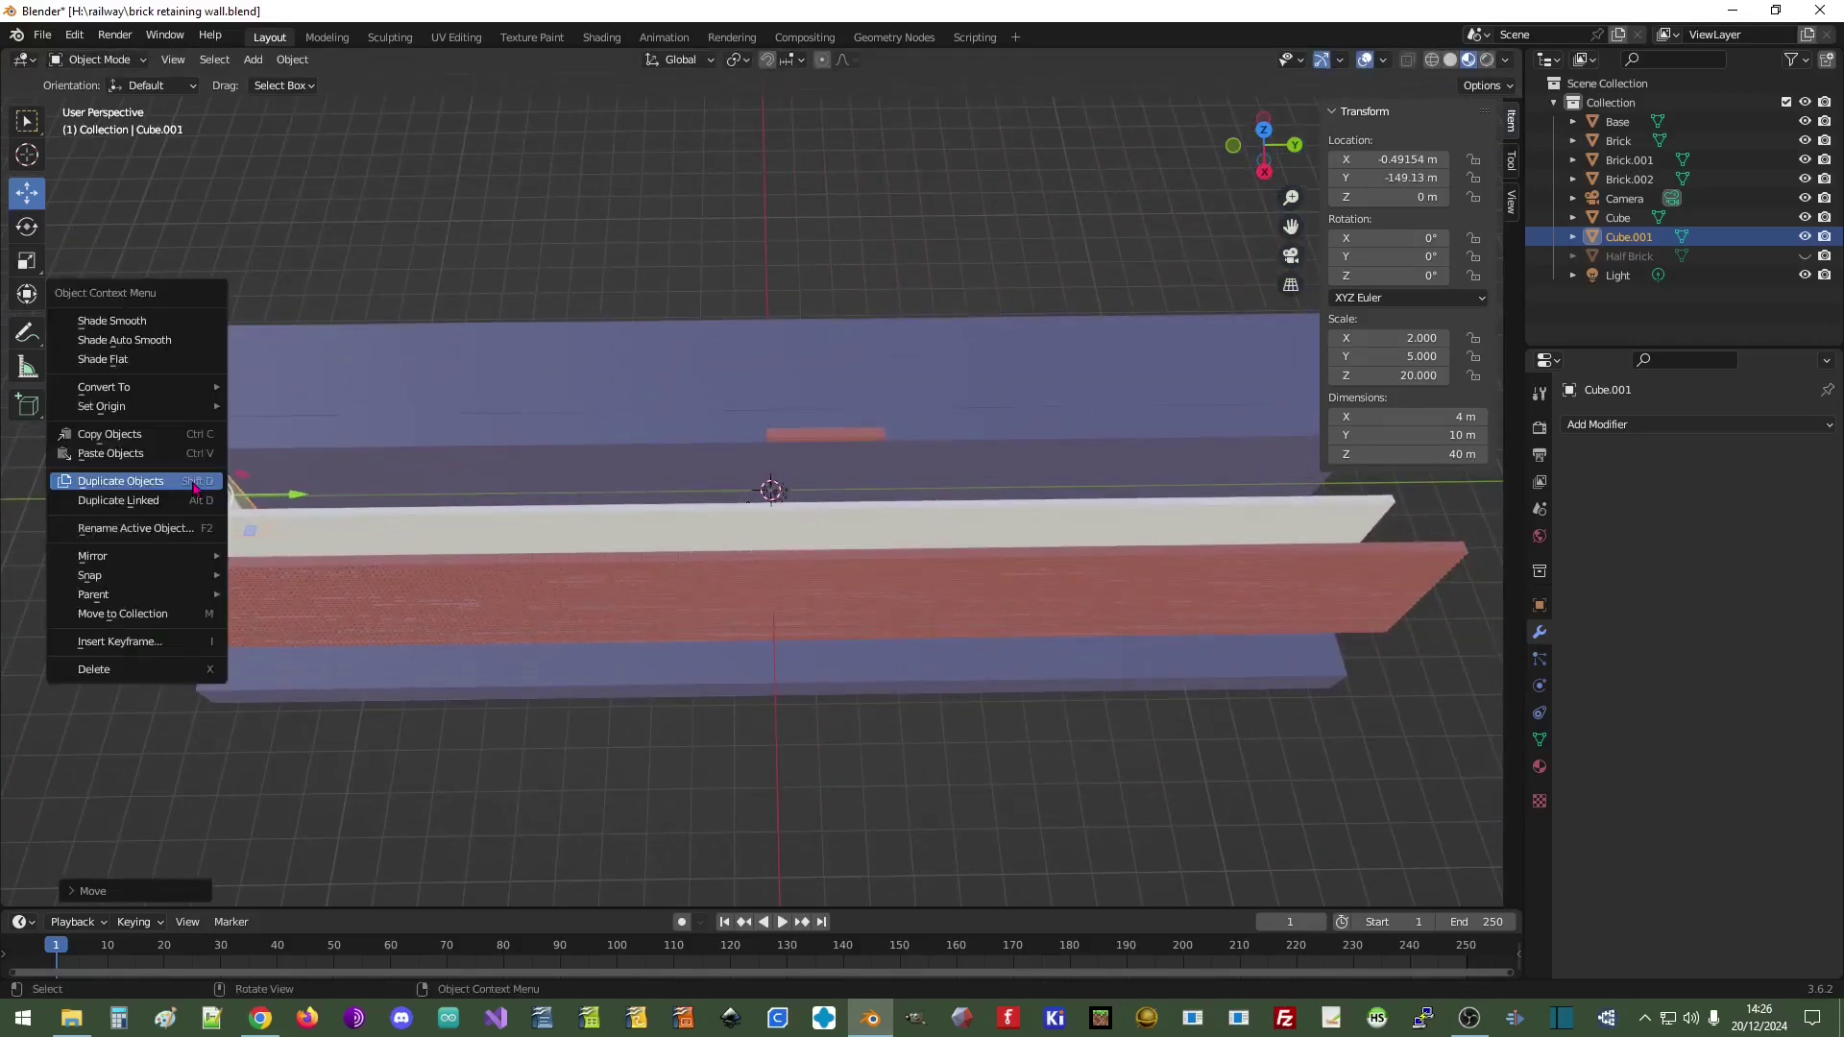
{"action": "left_click", "coordinate": [195, 488]}
{"action": "left_click_drag", "start_coordinate": [298, 495], "coordinate": [1095, 498]}
{"action": "middle_click_drag", "start_coordinate": [1354, 624], "coordinate": [921, 665], "text": "shift"}
{"action": "left_click_drag", "start_coordinate": [785, 520], "coordinate": [1089, 500]}
- Duplicate the filler block at the negative Y end and move the copy along Y to about -117.3 m
{"action": "middle_click_drag", "start_coordinate": [490, 573], "coordinate": [812, 577], "text": "shift"}
{"action": "left_click", "coordinate": [230, 521]}
{"action": "right_click", "coordinate": [231, 522]}
{"action": "left_click", "coordinate": [230, 521]}
{"action": "left_click", "coordinate": [230, 521]}
{"action": "left_click_drag", "start_coordinate": [305, 526], "coordinate": [423, 519]}
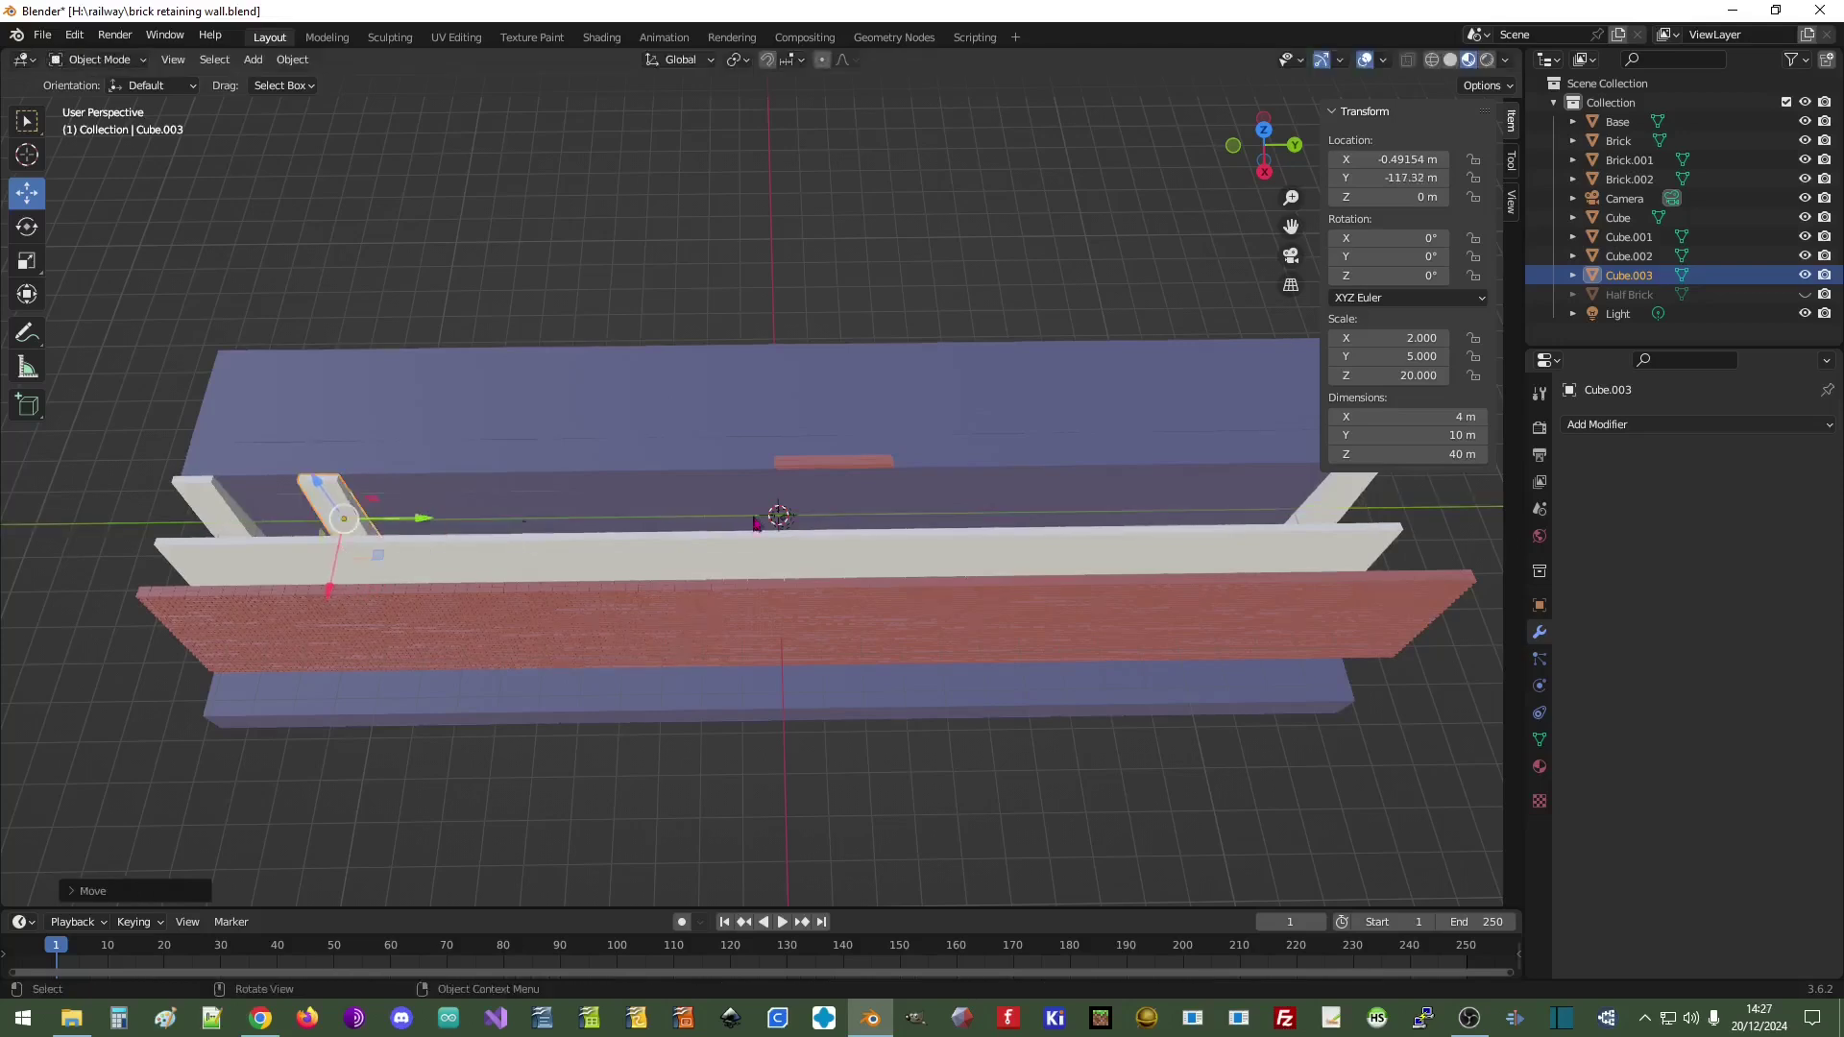
- Add an Array modifier to the new copy, replacing Relative Offset with Constant Offset and setting its X distance to 0 m
{"action": "left_click", "coordinate": [1623, 425]}
{"action": "left_click", "coordinate": [1458, 480]}
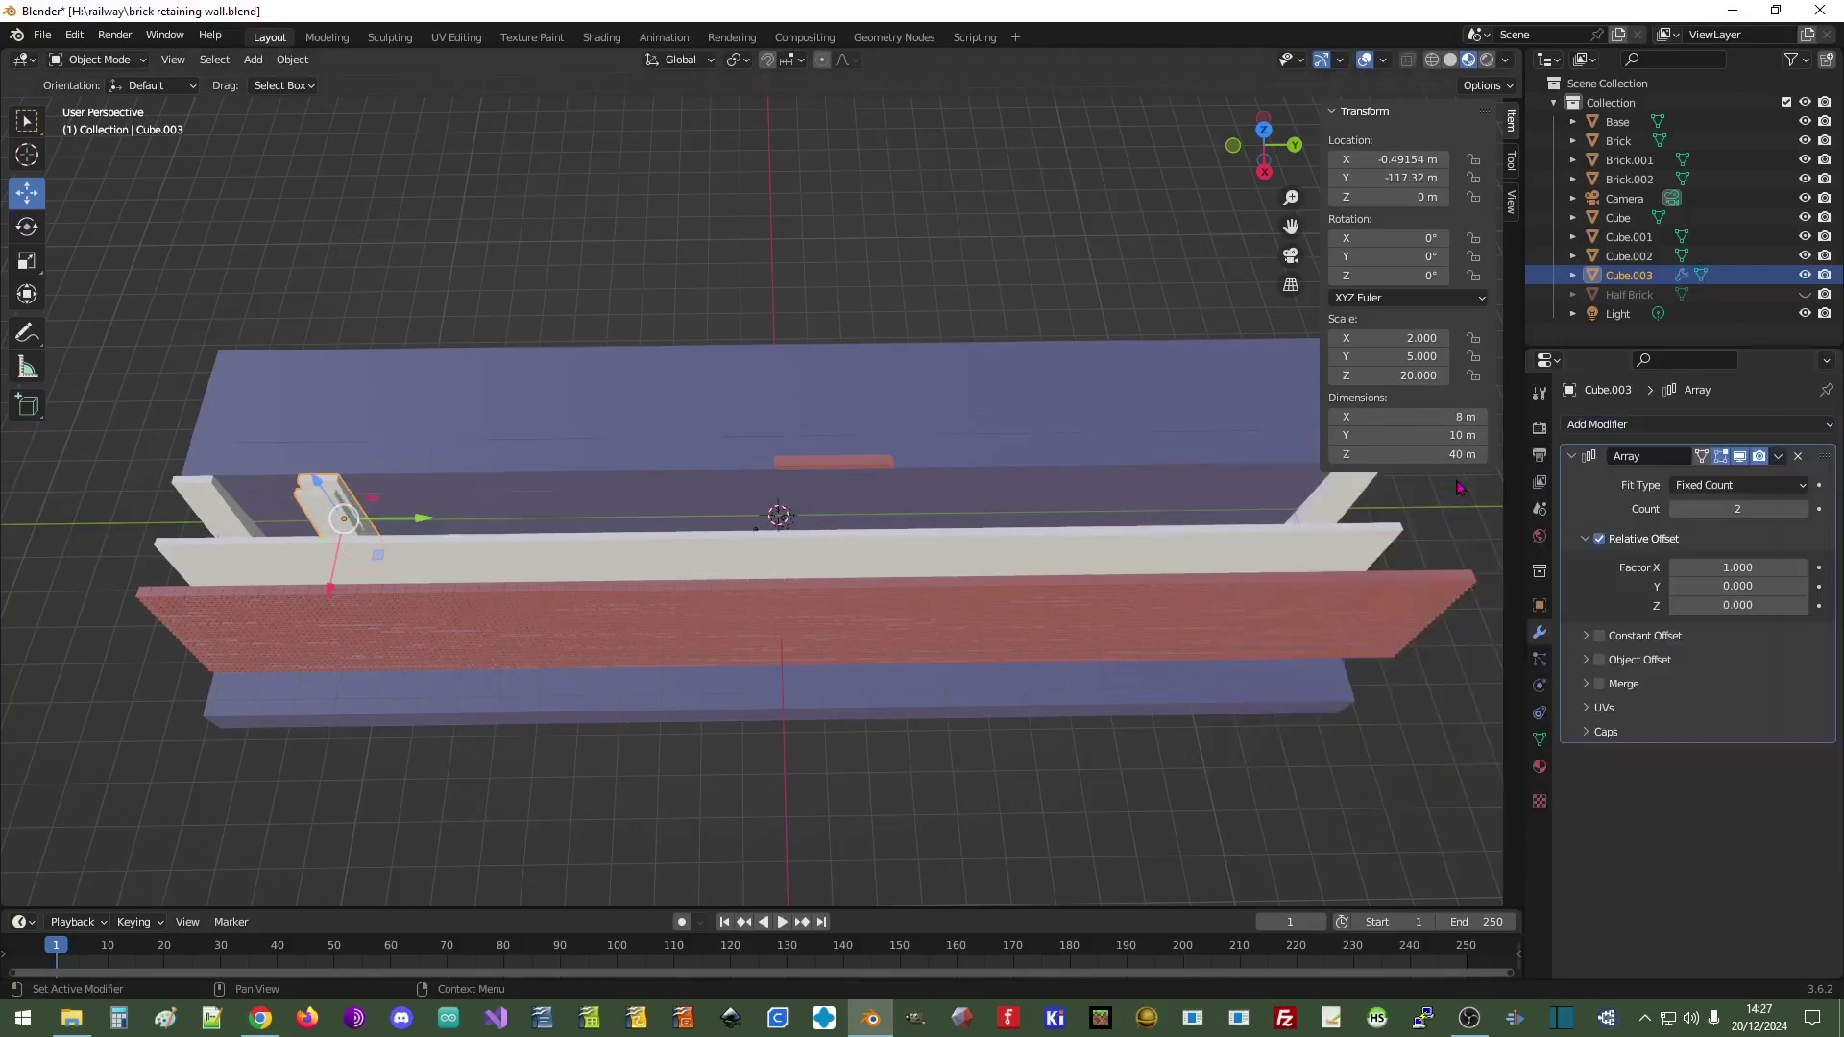
{"action": "left_click", "coordinate": [1598, 540]}
{"action": "left_click", "coordinate": [1600, 636]}
{"action": "left_click", "coordinate": [1586, 636]}
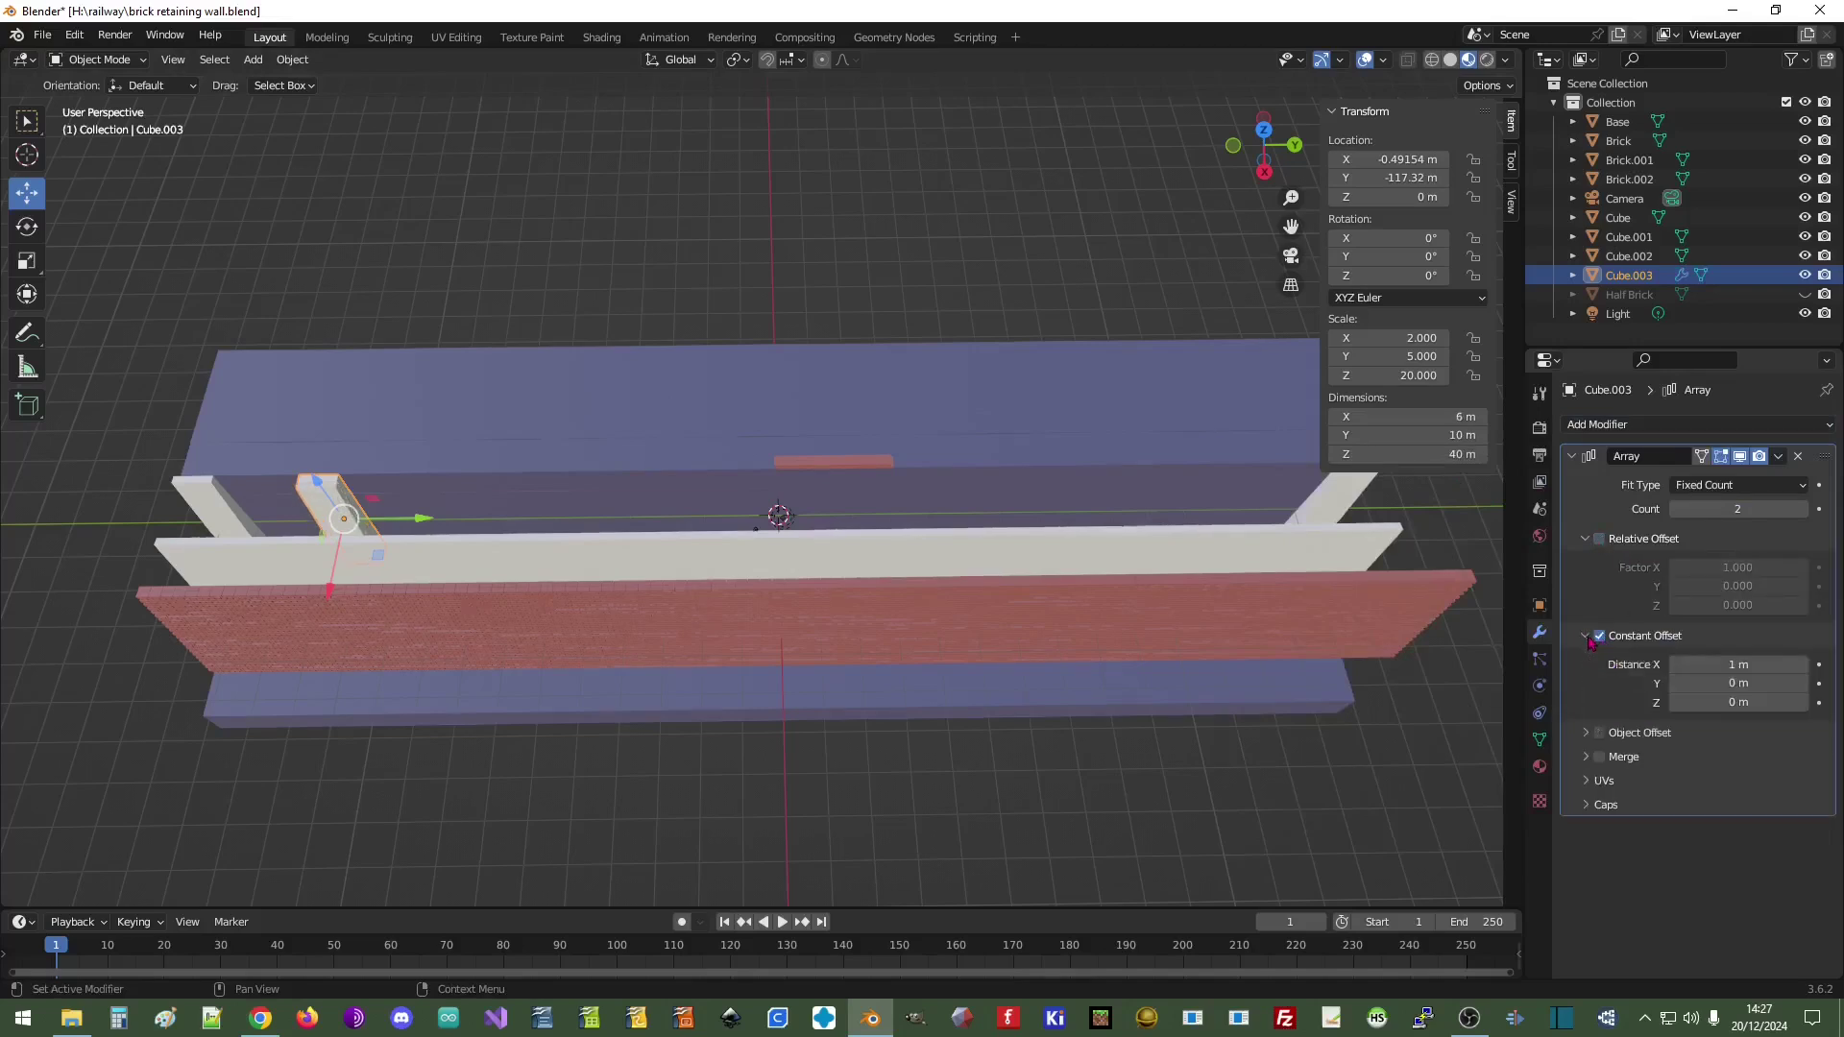
{"action": "left_click", "coordinate": [1701, 664]}
{"action": "type", "text": "0"}
{"action": "key", "text": "Return"}
- Set the array's constant offset distance in Y to 5 m
{"action": "left_click", "coordinate": [1676, 683]}
{"action": "type", "text": "250"}
{"action": "key", "text": "Return"}
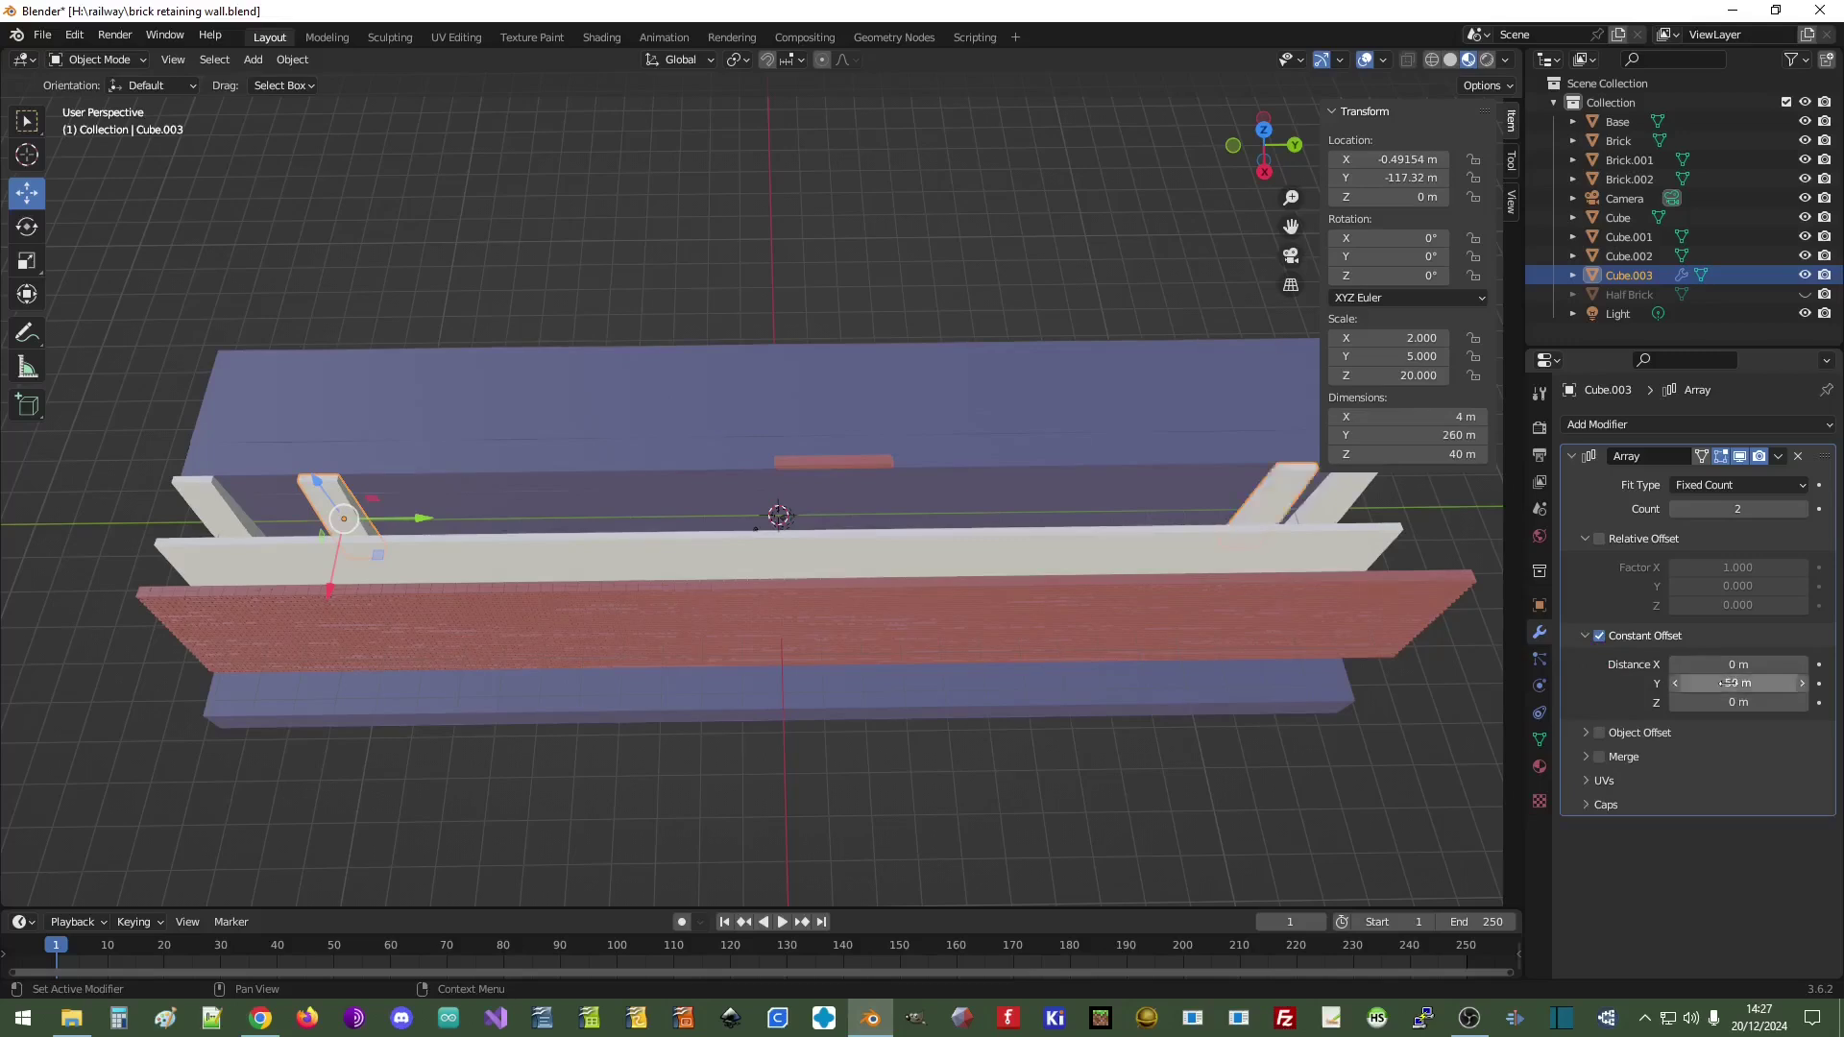
{"action": "left_click", "coordinate": [1723, 683]}
{"action": "type", "text": "5"}
{"action": "key", "text": "Return"}
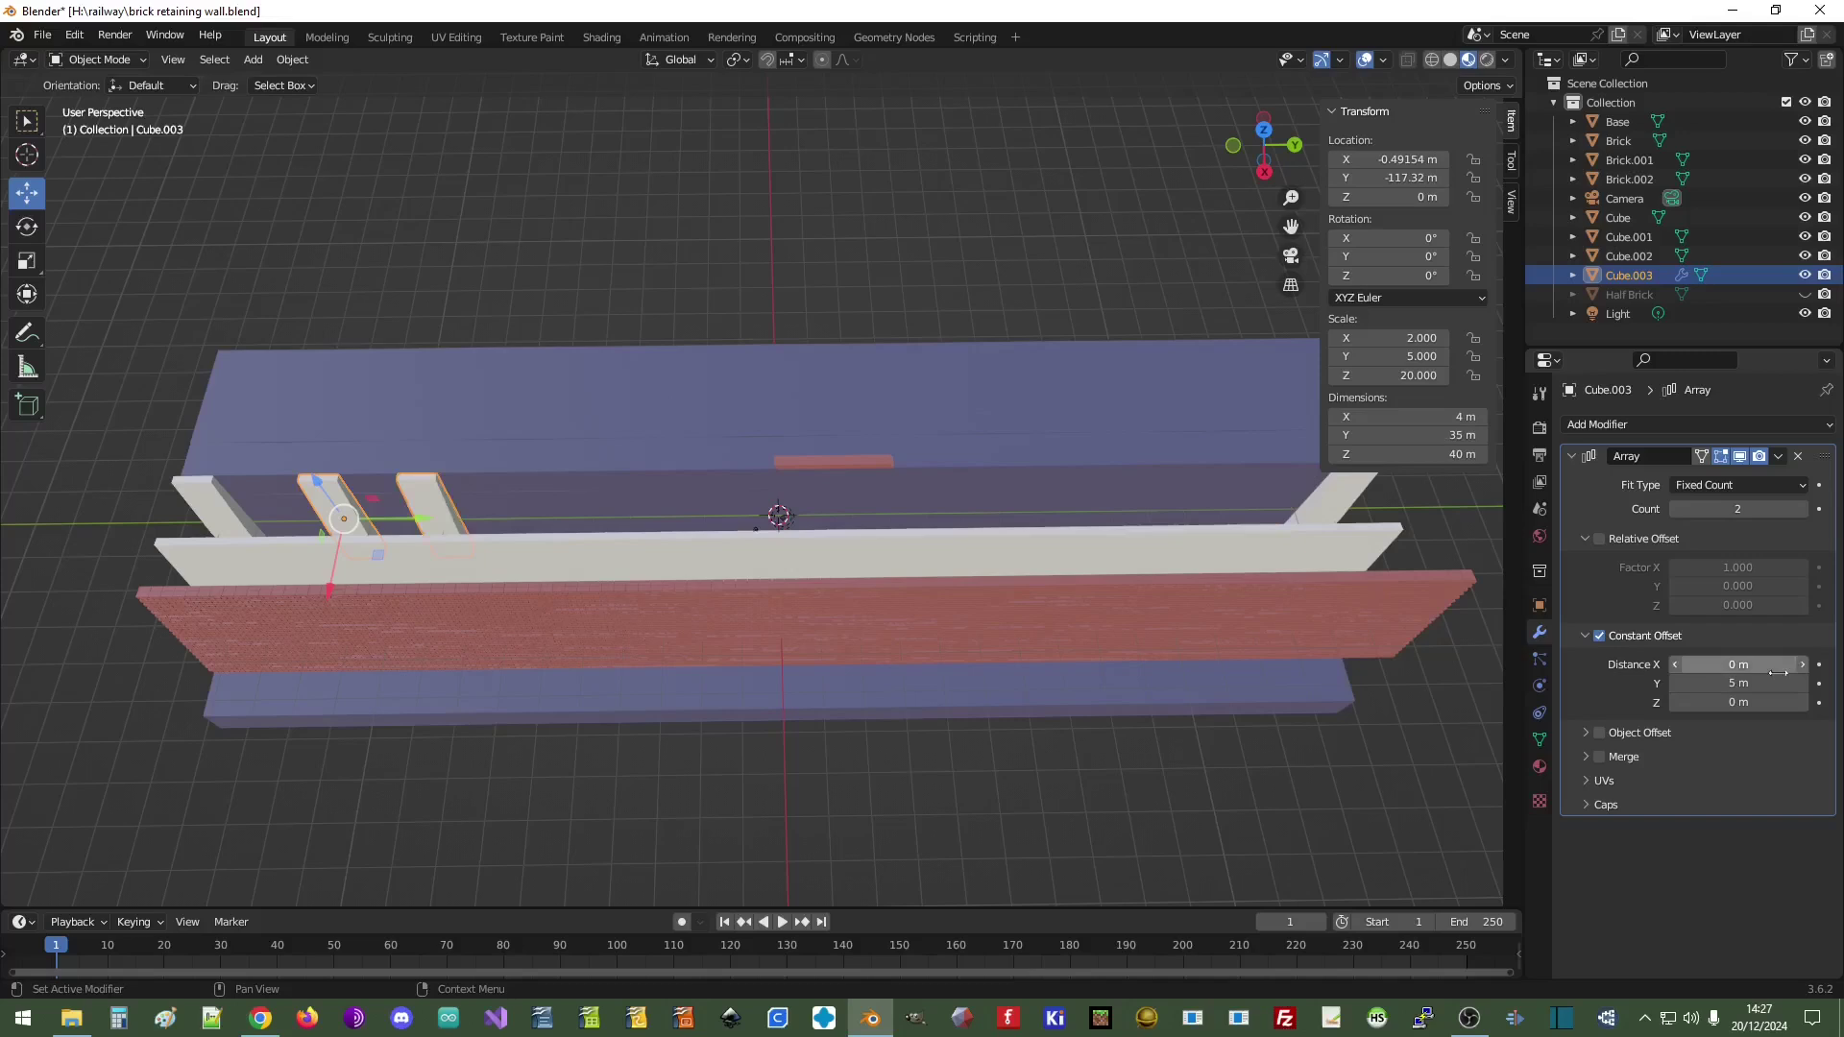
- Set the filler block array's count to 12 and apply the Array modifier
{"action": "left_click", "coordinate": [1715, 508]}
{"action": "type", "text": "20"}
{"action": "key", "text": "Return"}
{"action": "left_click", "coordinate": [1715, 509]}
{"action": "key", "text": "Return"}
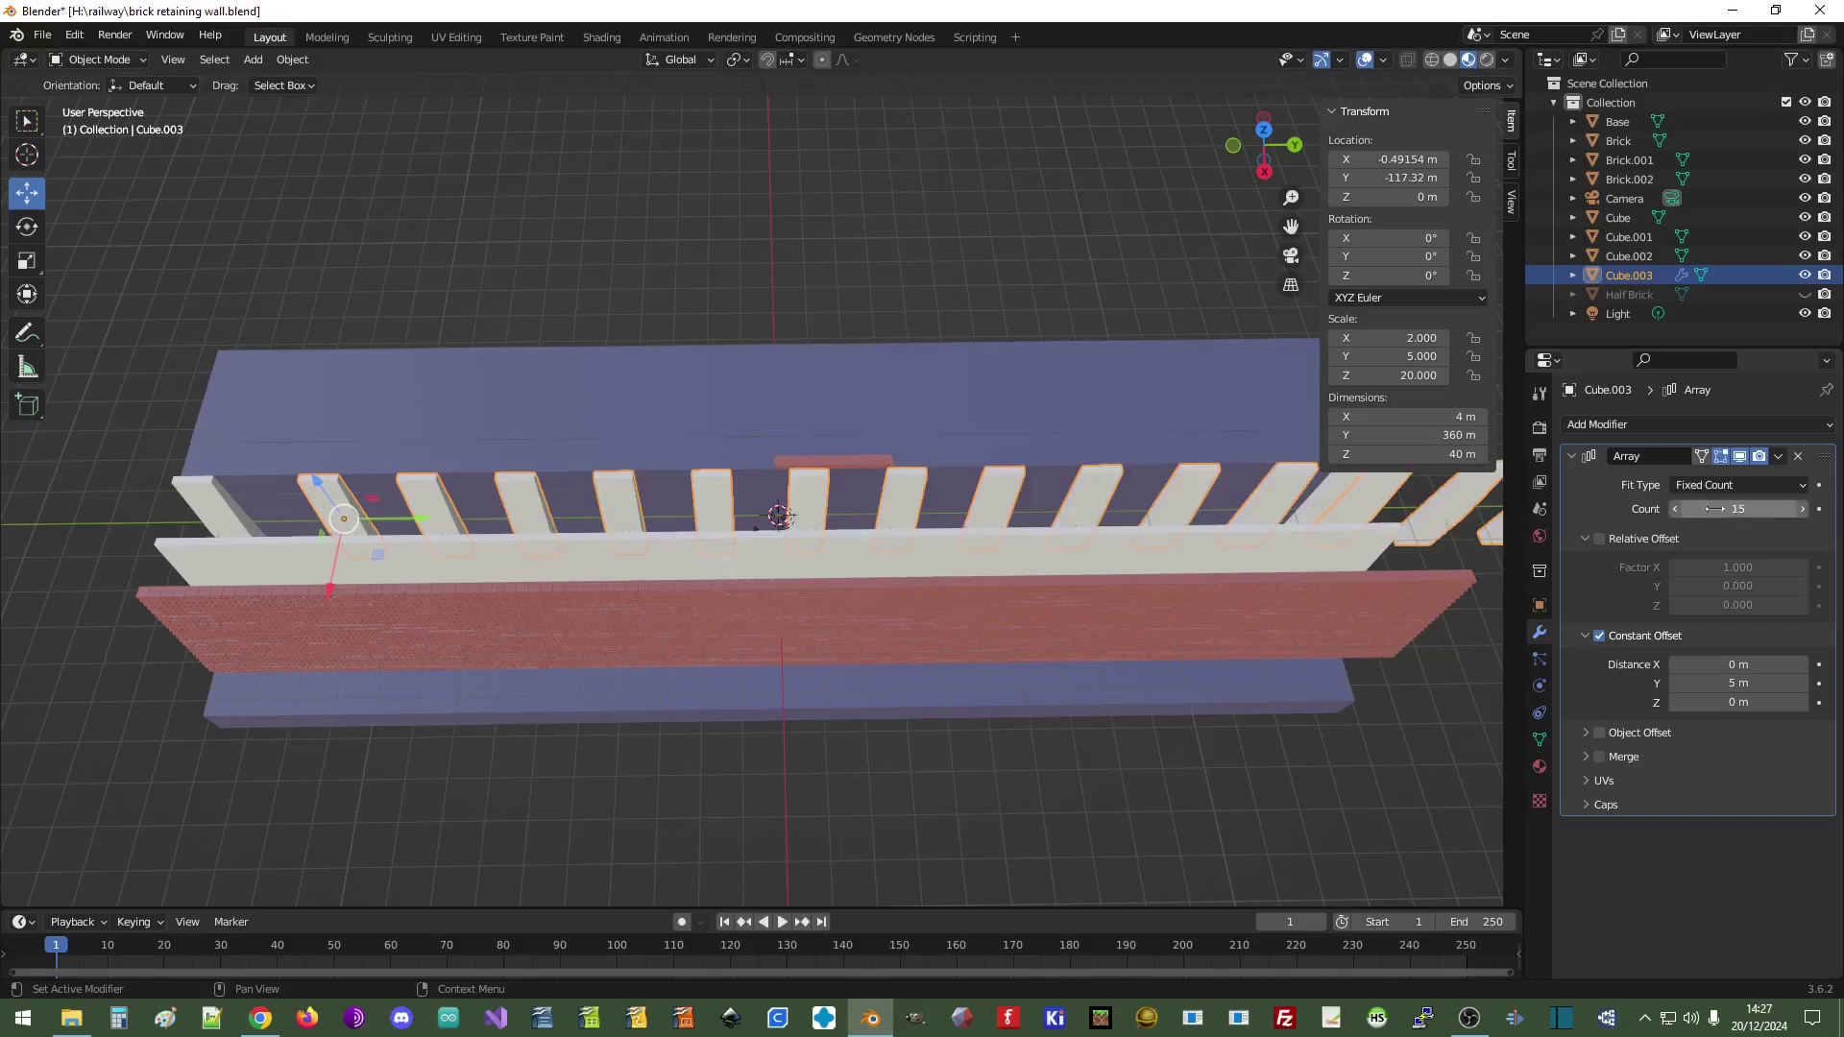
{"action": "left_click", "coordinate": [1715, 509]}
{"action": "type", "text": "10"}
{"action": "key", "text": "Return"}
{"action": "left_click", "coordinate": [1740, 509]}
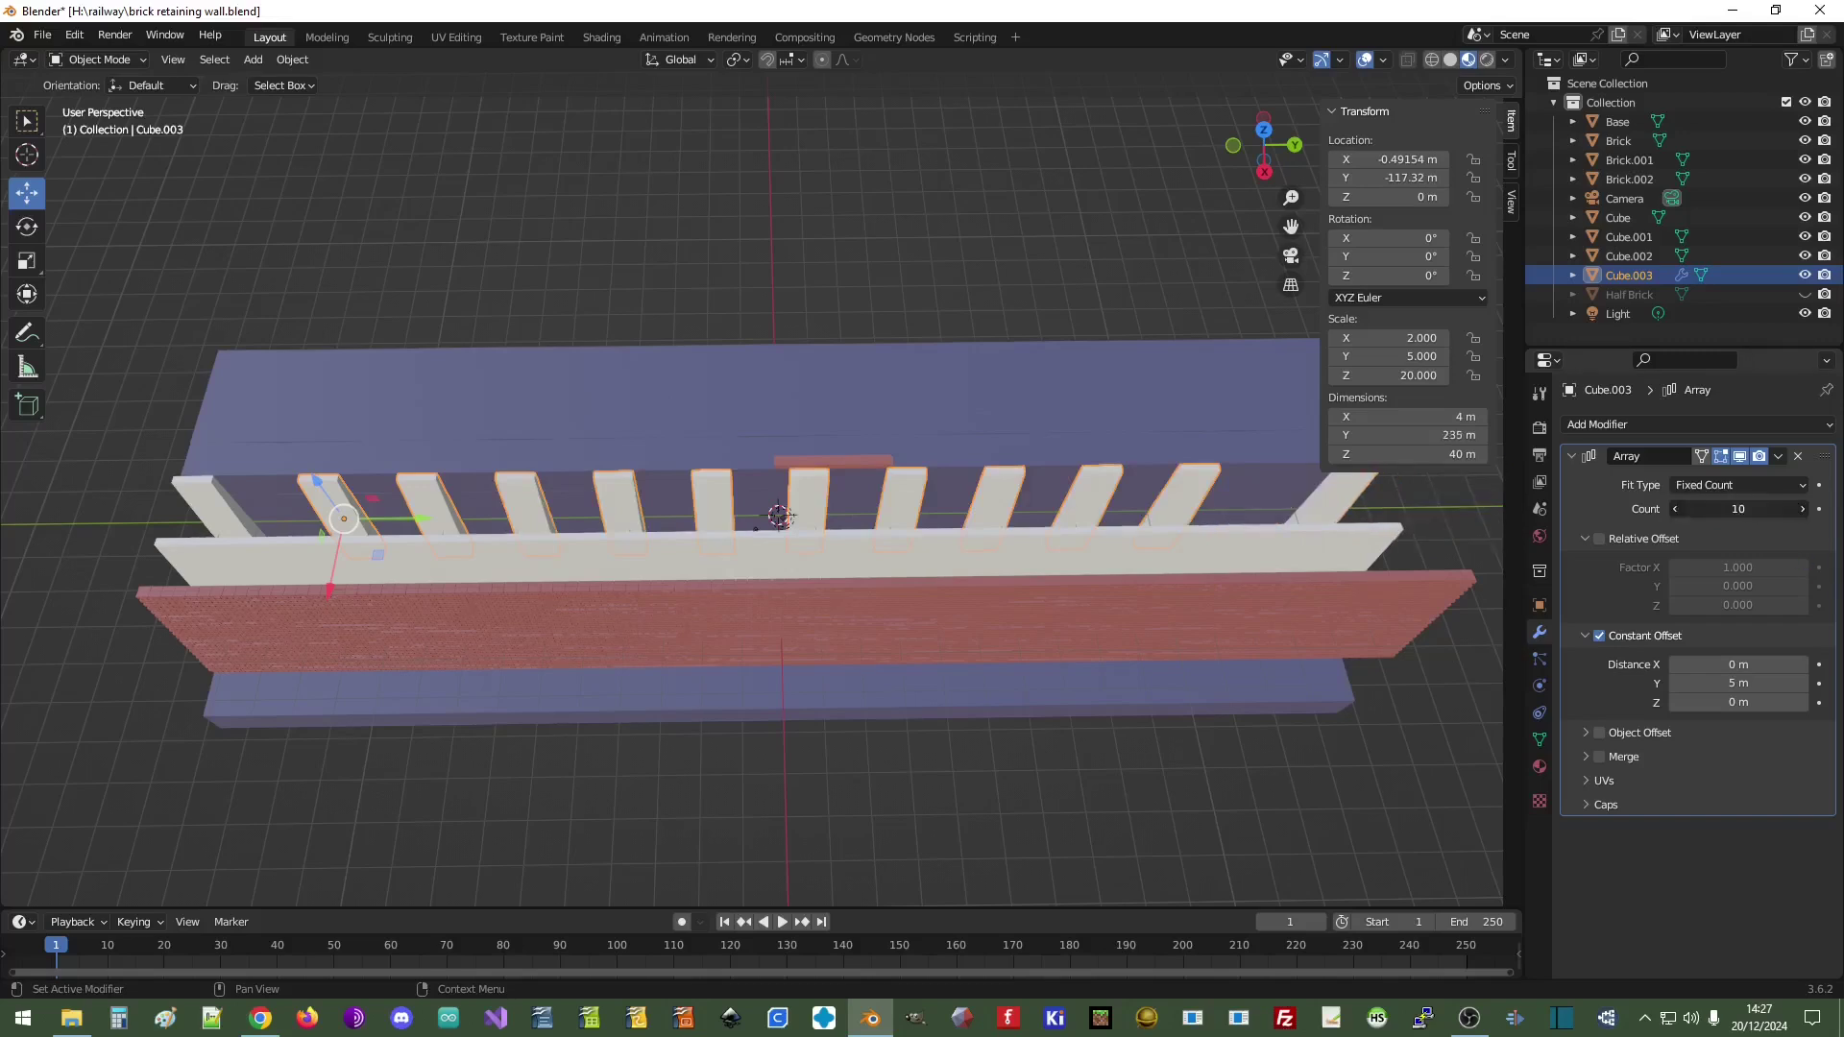
{"action": "key", "text": "Return"}
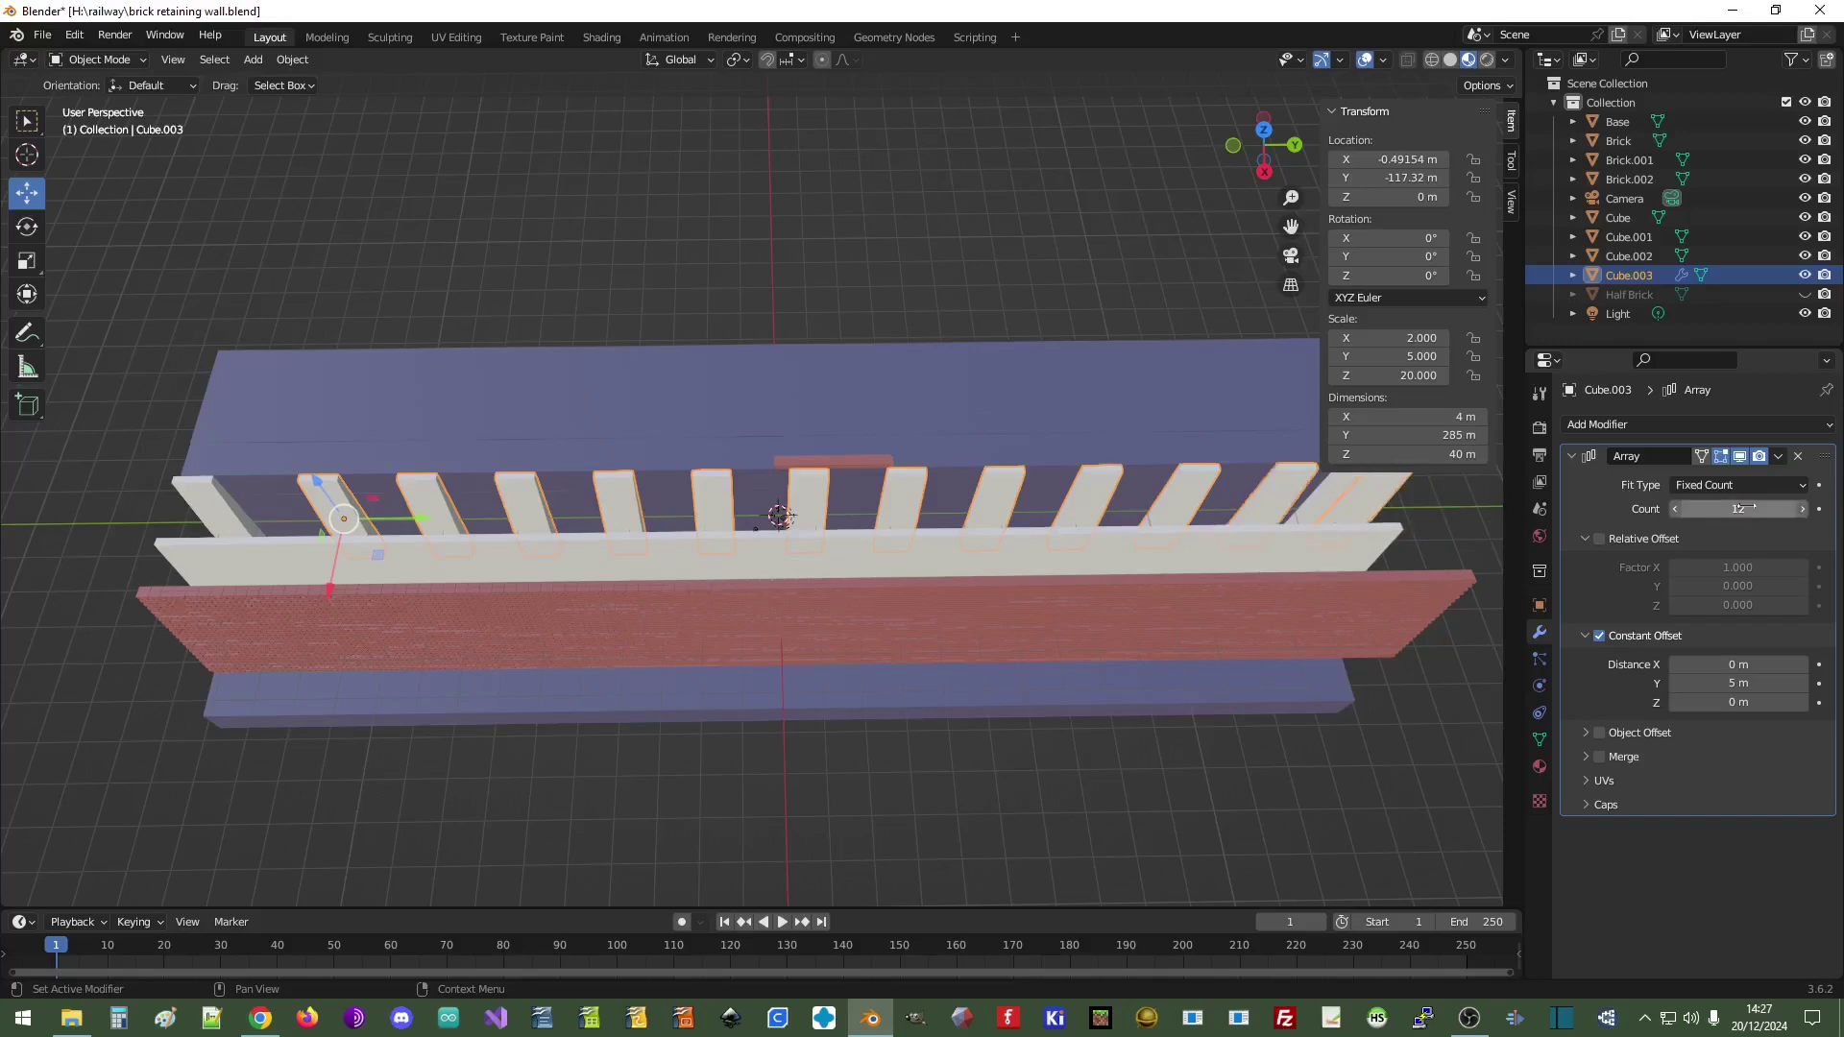
{"action": "left_click", "coordinate": [1775, 459]}
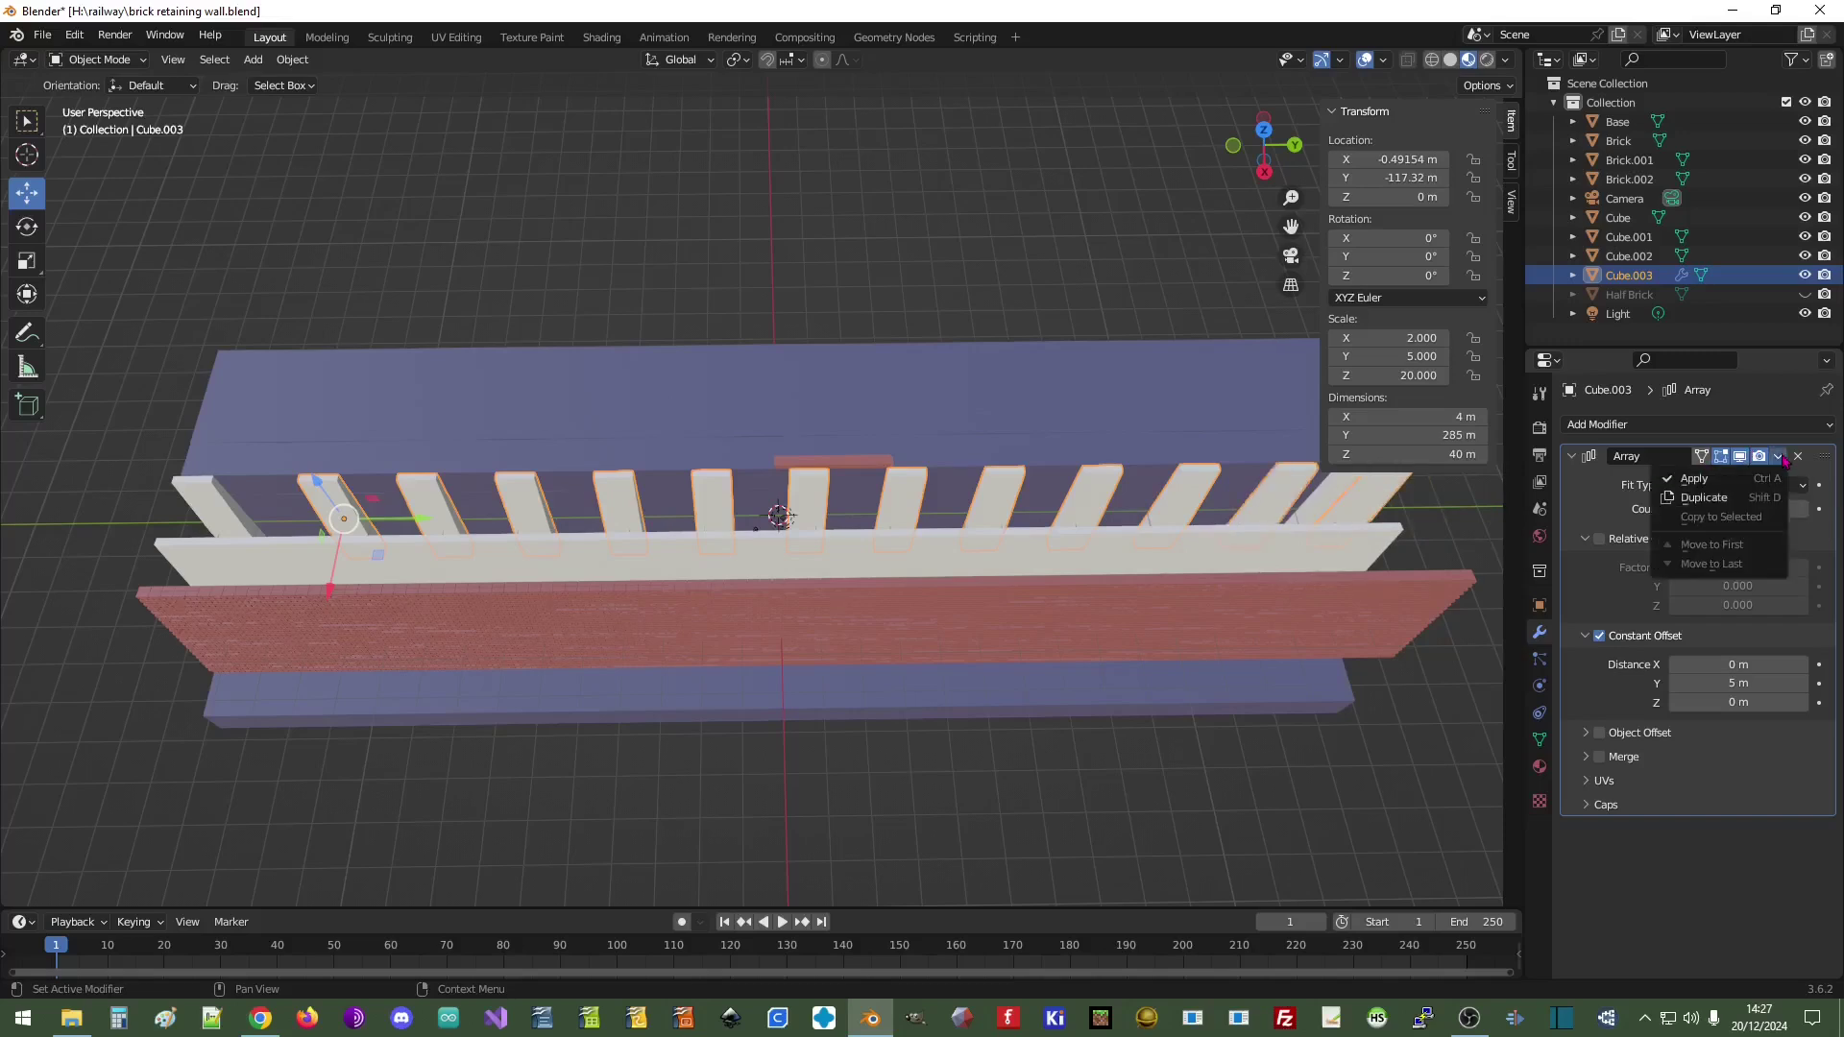
{"action": "left_click", "coordinate": [1690, 477]}
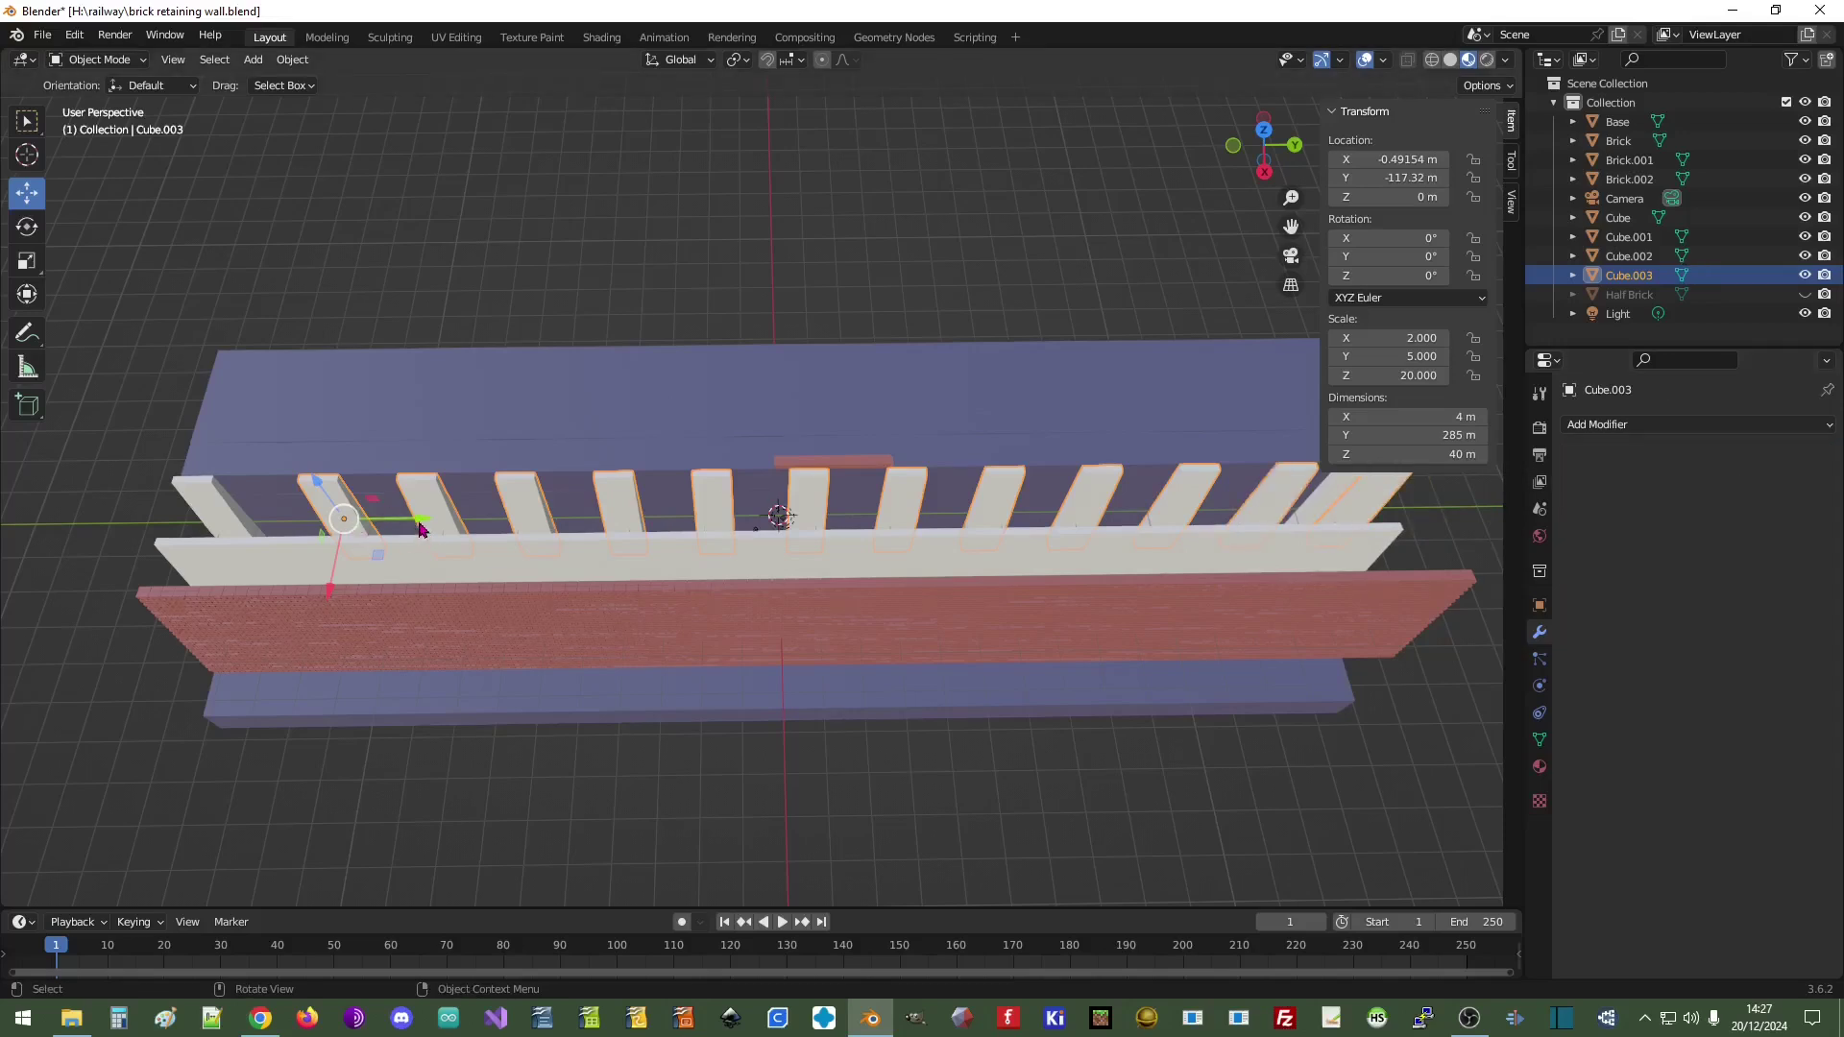
- Delete the separate filler block at the positive Y end and move the arrayed row along Y to about -125.6 m
{"action": "left_click_drag", "start_coordinate": [424, 525], "coordinate": [345, 525]}
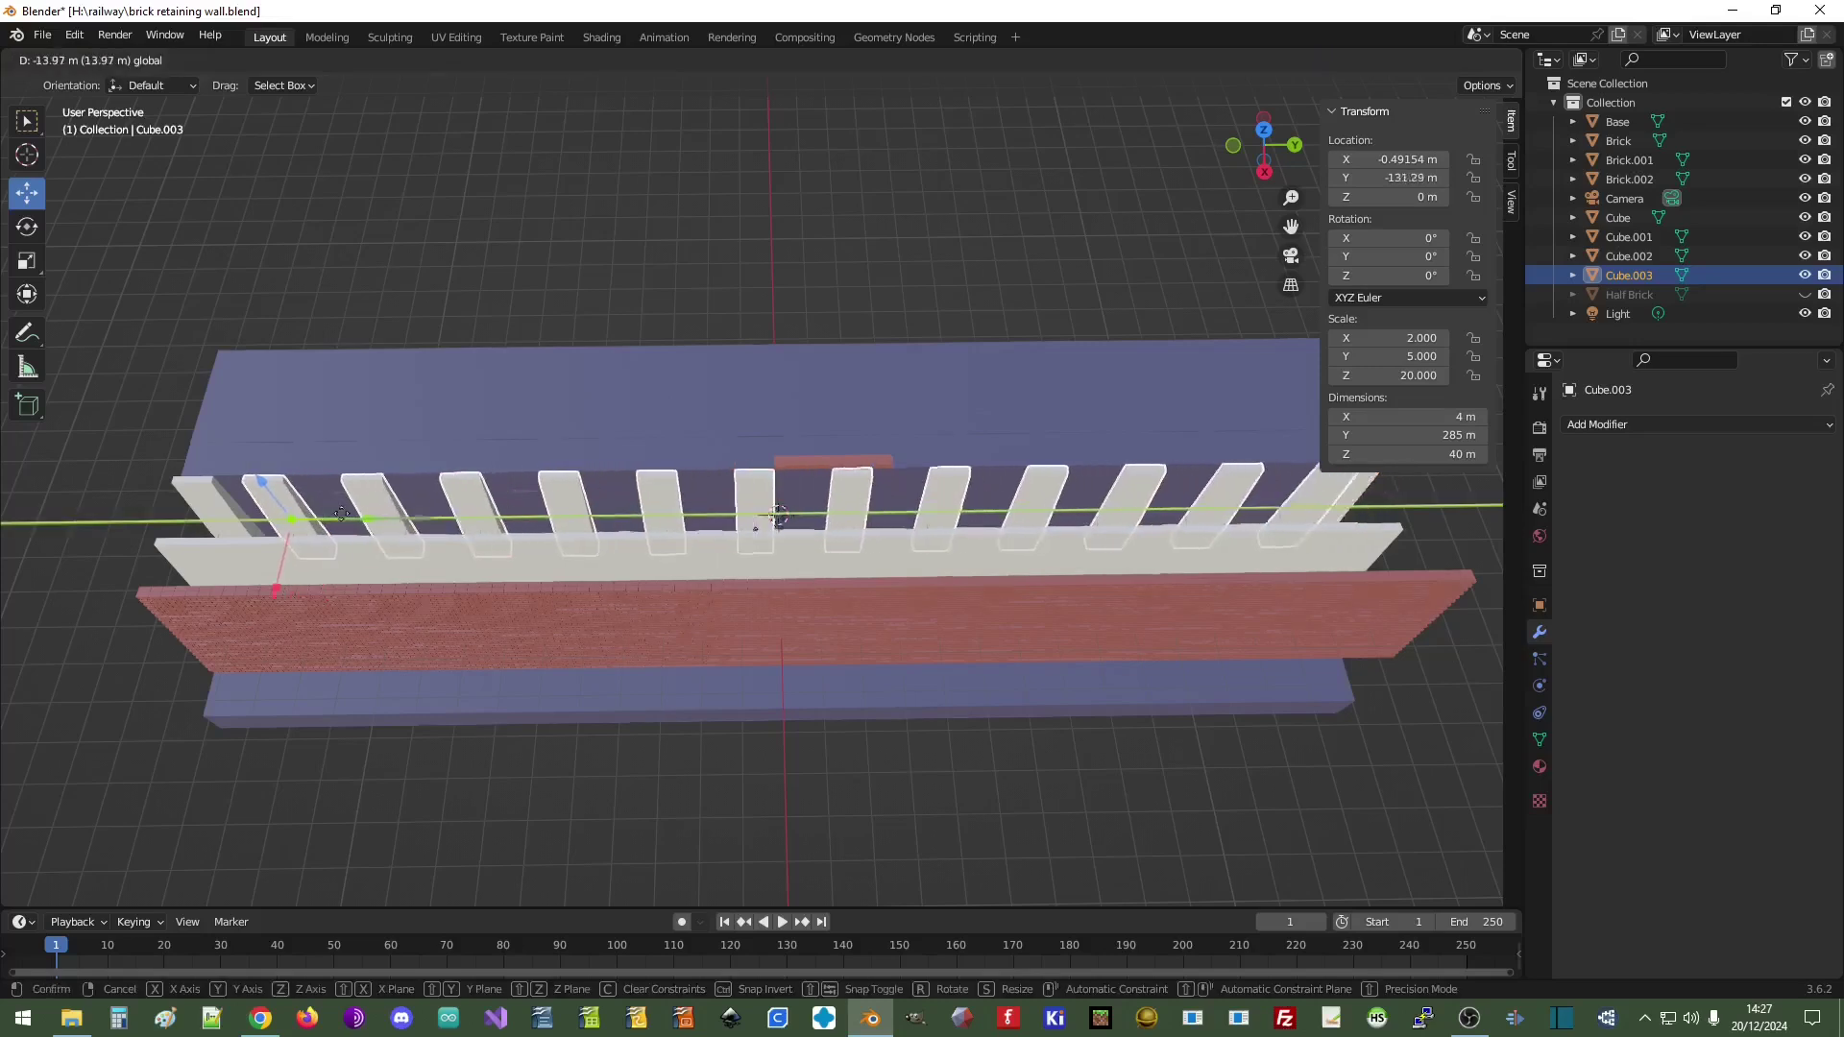
{"action": "left_click", "coordinate": [1344, 499]}
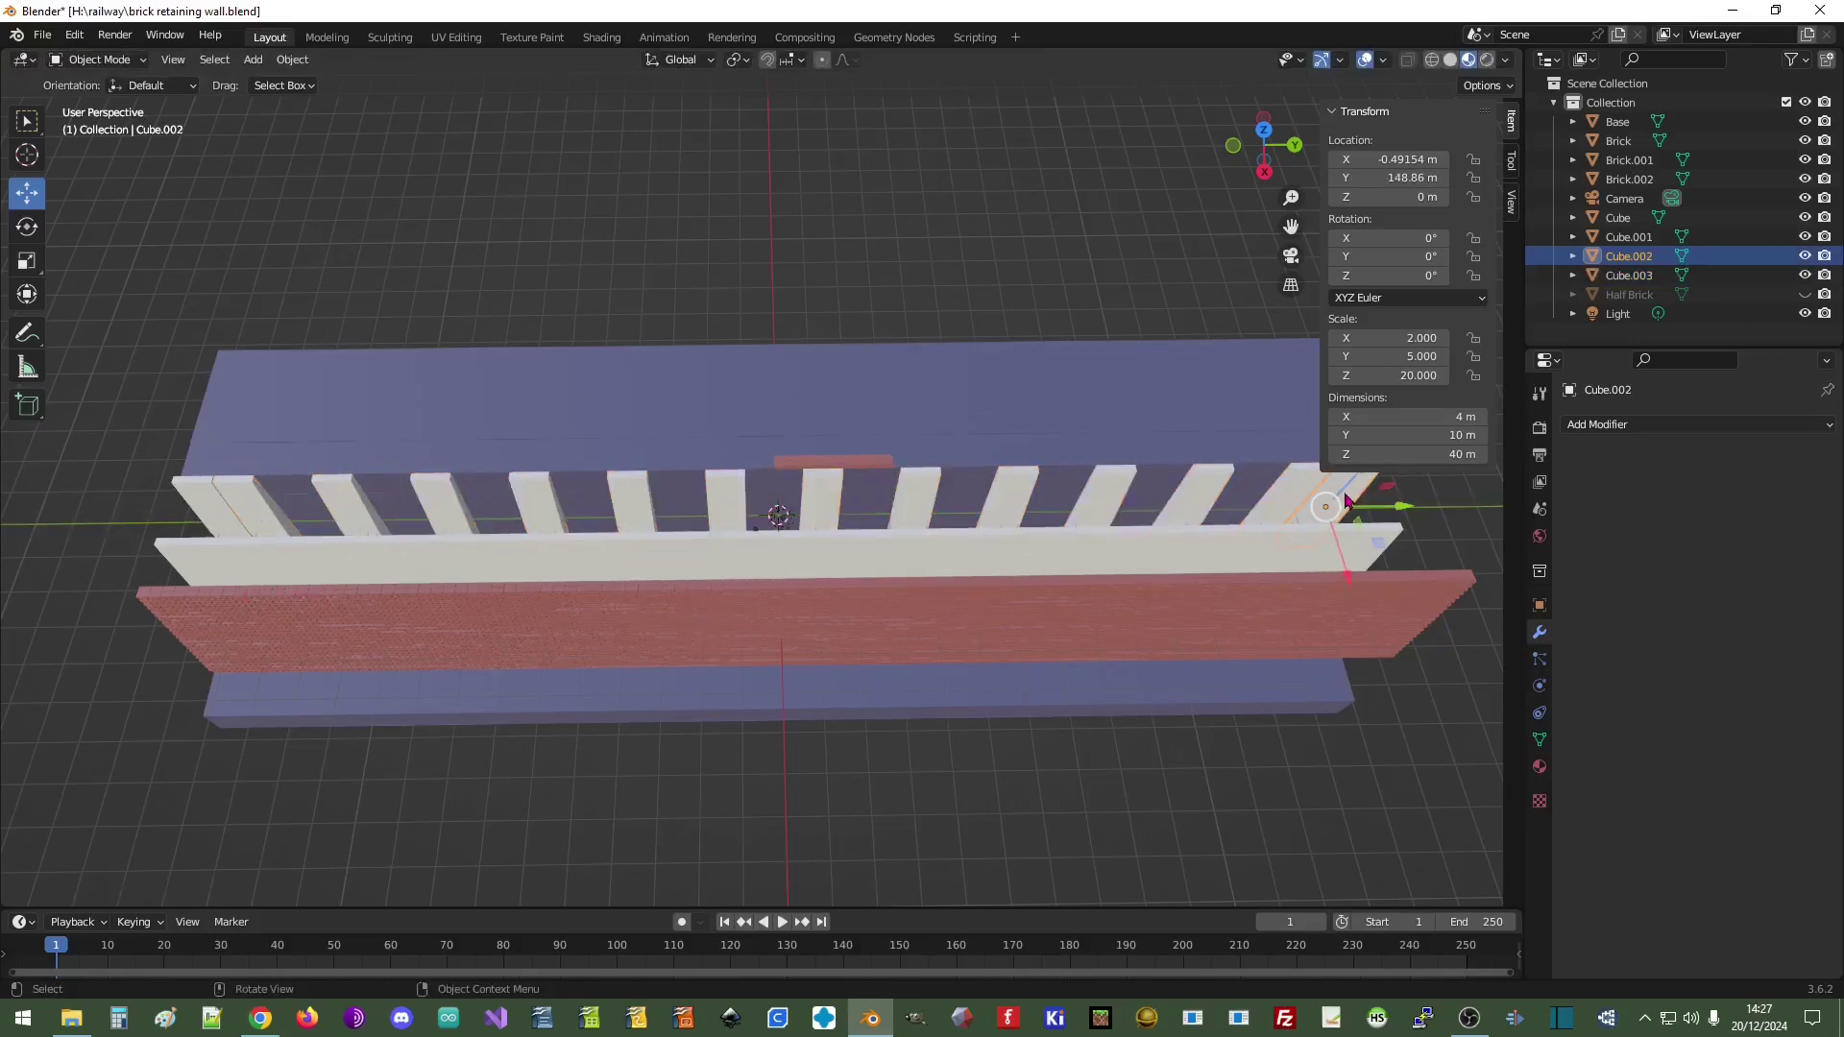
{"action": "key", "text": "Delete"}
{"action": "left_click", "coordinate": [268, 519]}
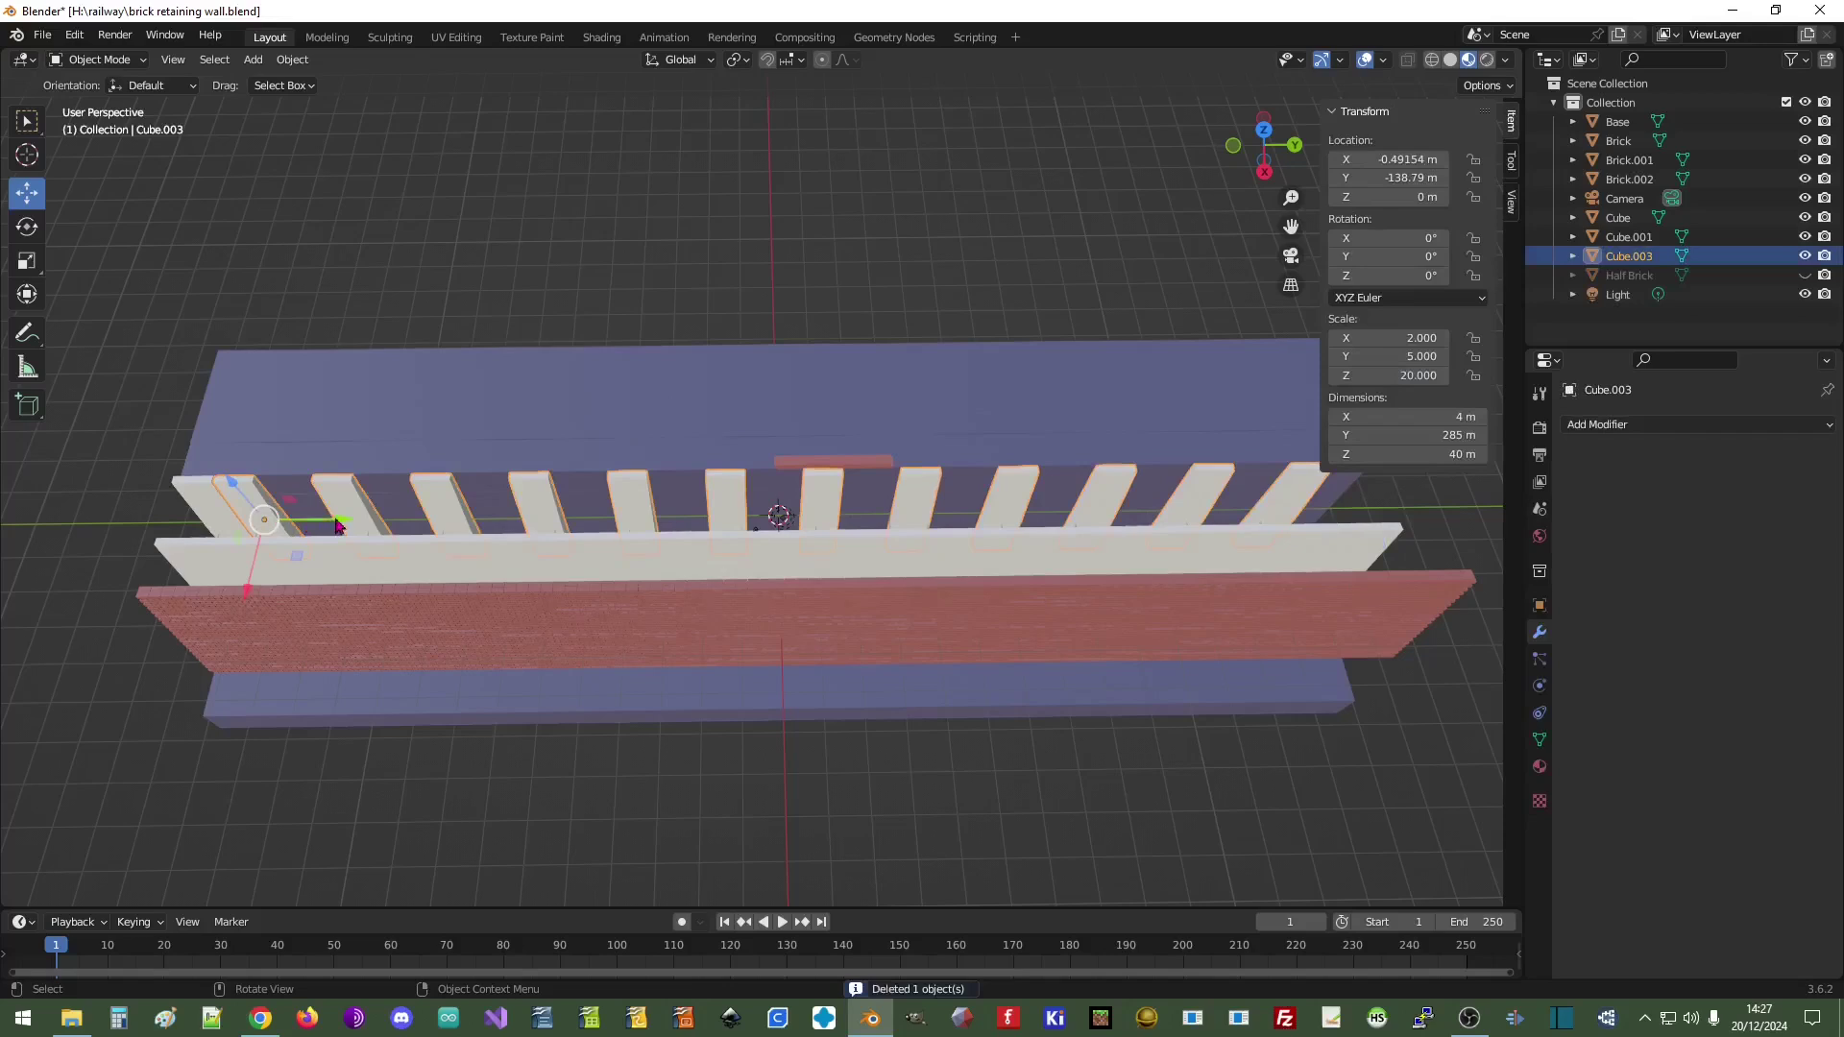
{"action": "left_click_drag", "start_coordinate": [337, 525], "coordinate": [387, 524]}
{"action": "middle_click_drag", "start_coordinate": [1209, 747], "coordinate": [636, 761], "text": "shift"}
{"action": "middle_click_drag", "start_coordinate": [394, 701], "coordinate": [900, 712]}
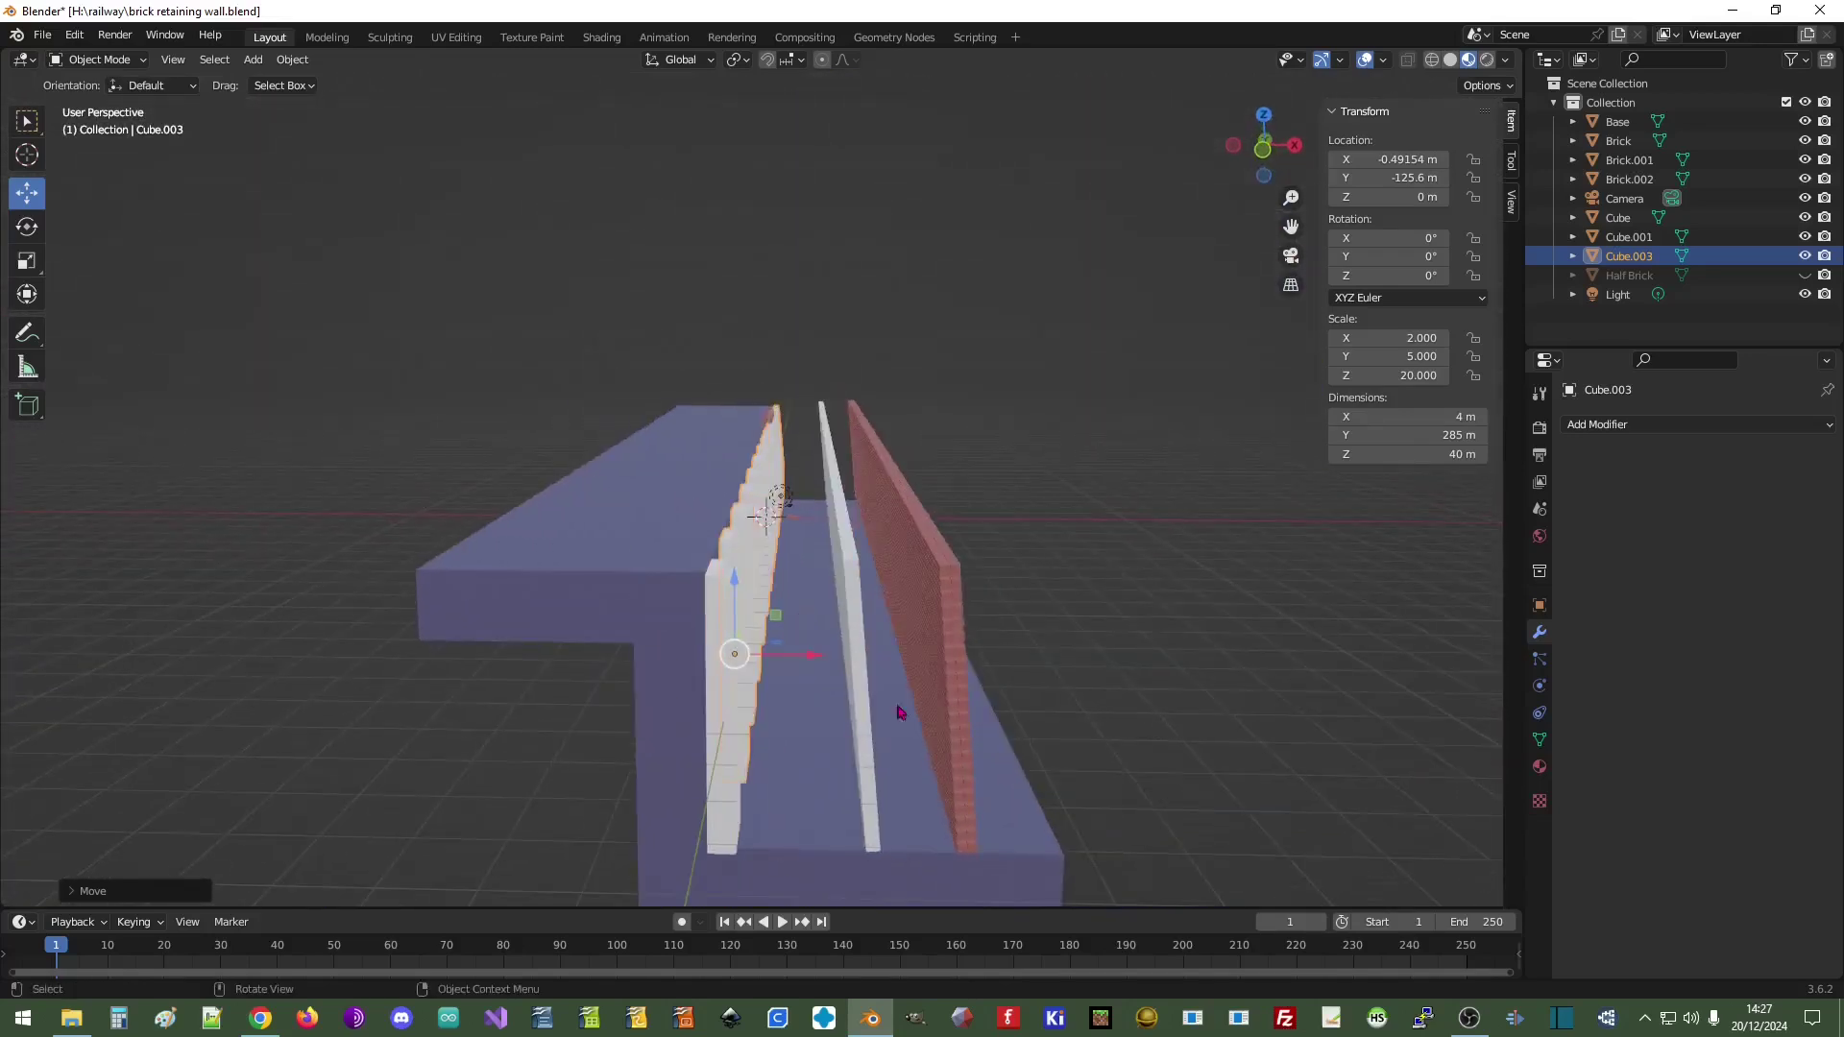
- Move the leaning backing panel along X to about 0.37 m, against the tapered filler blocks
{"action": "left_click", "coordinate": [1266, 153]}
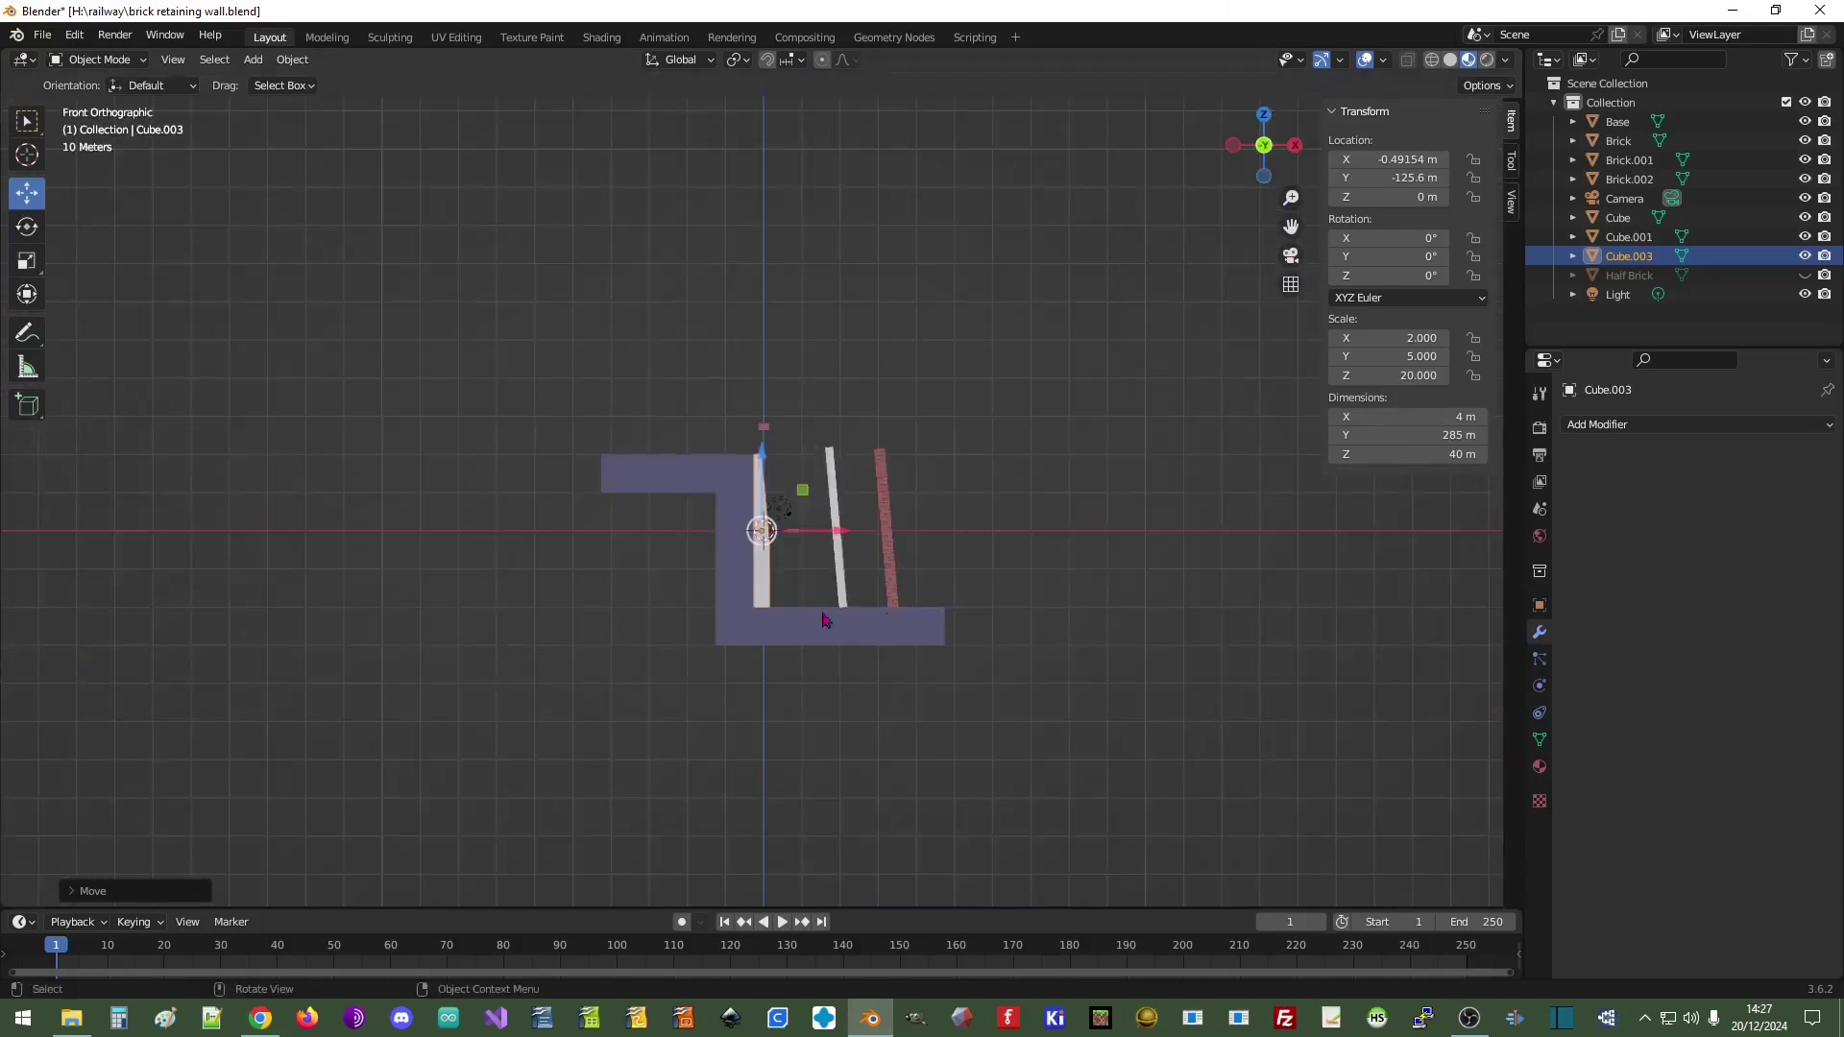
{"action": "scroll", "coordinate": [919, 625], "scroll_direction": "up", "scroll_amount": 5}
{"action": "left_click", "coordinate": [957, 605]}
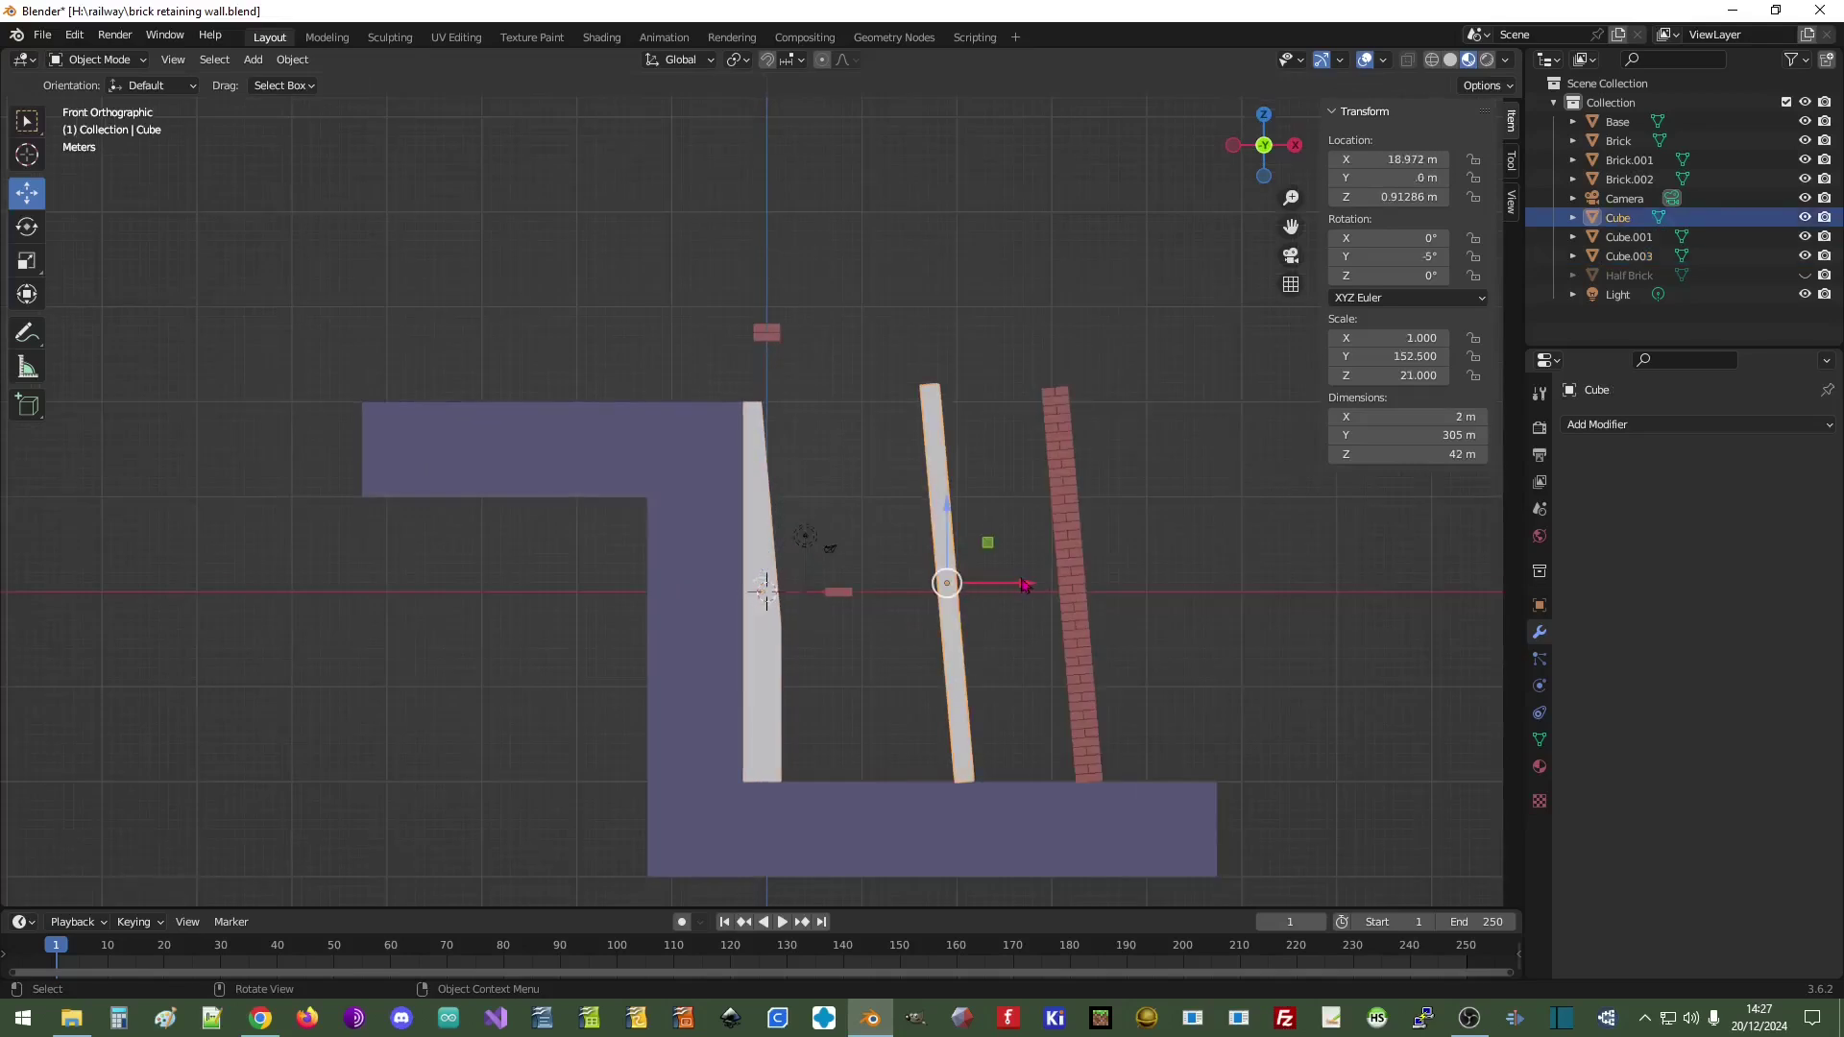
{"action": "left_click_drag", "start_coordinate": [1025, 585], "coordinate": [835, 585]}
- Move the leaning brickwork along X to about 2.37 m so it sits against the backing panel
{"action": "left_click", "coordinate": [1078, 645]}
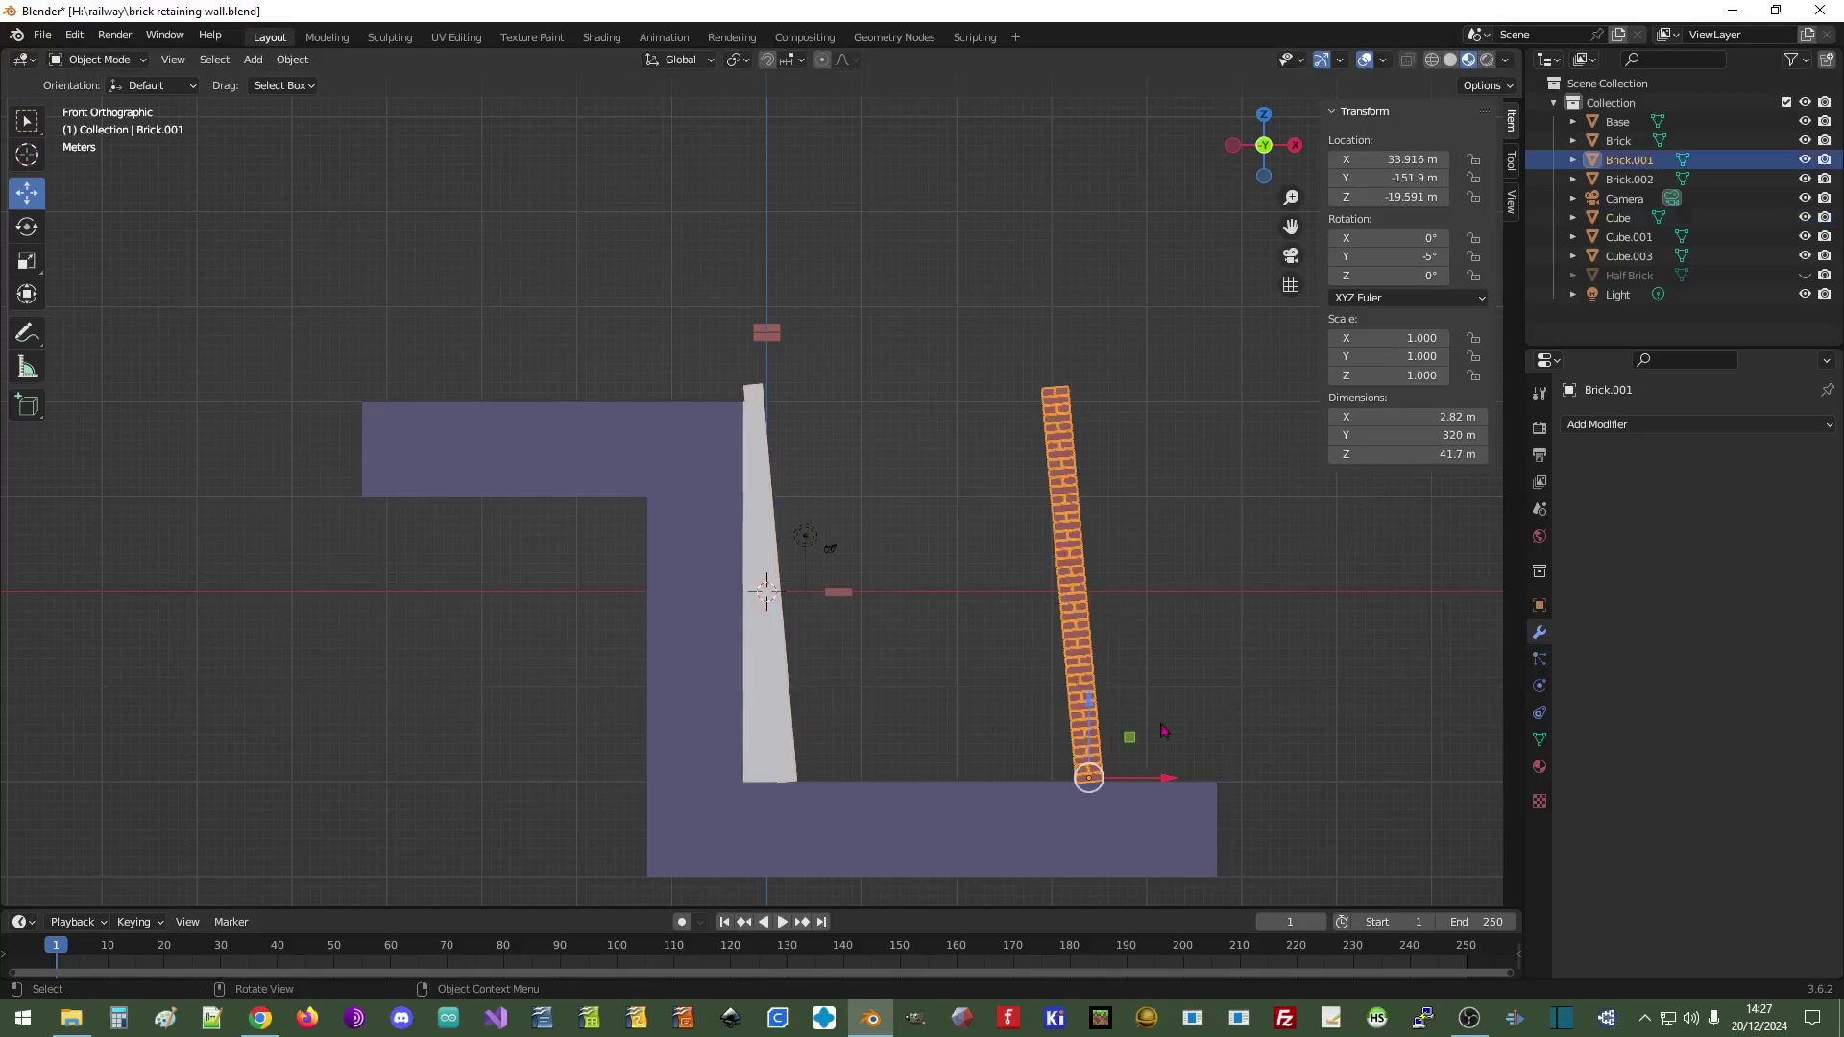
{"action": "left_click_drag", "start_coordinate": [1167, 780], "coordinate": [864, 760]}
{"action": "scroll", "coordinate": [994, 625], "scroll_direction": "up", "scroll_amount": 2}
{"action": "middle_click_drag", "start_coordinate": [1078, 607], "coordinate": [965, 618]}
{"action": "scroll", "coordinate": [966, 625], "scroll_direction": "down", "scroll_amount": 5}
{"action": "middle_click_drag", "start_coordinate": [480, 689], "coordinate": [538, 672]}
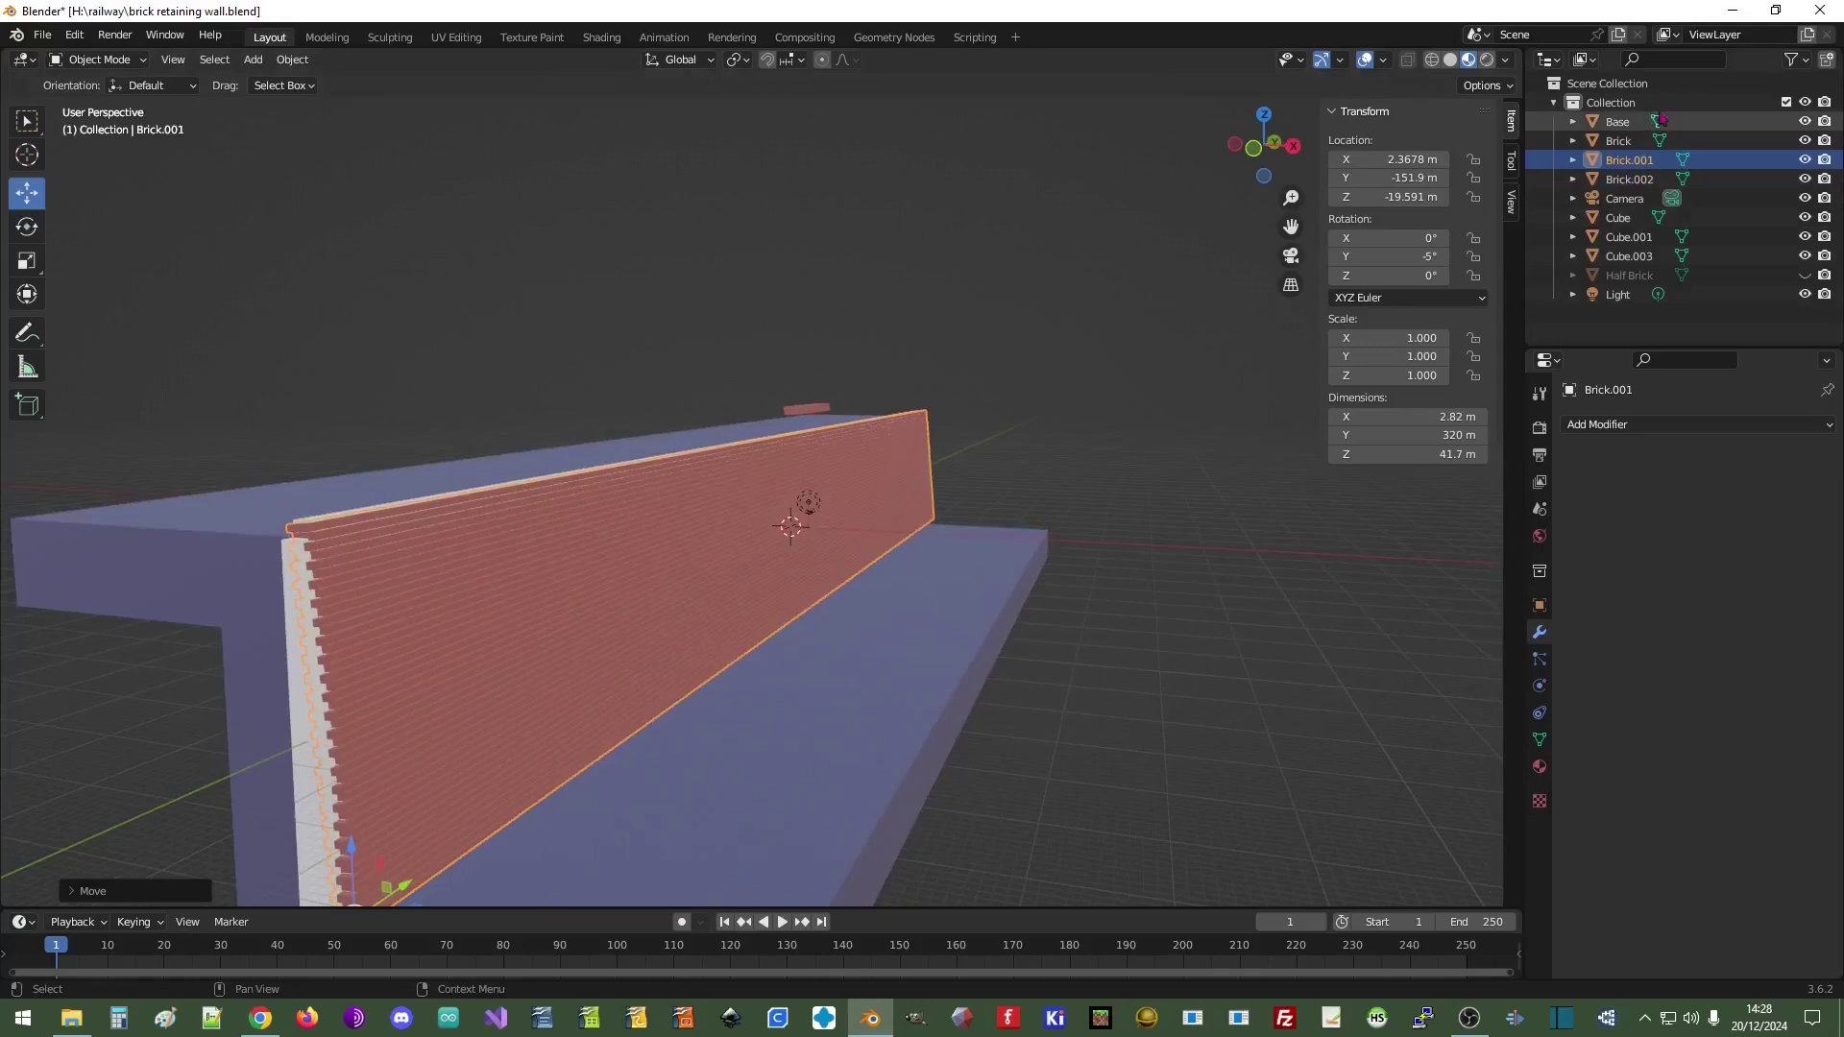
- Hide the base to examine how the brickwork, backing panel and filler blocks fit together, then show the base again
{"action": "left_click", "coordinate": [1805, 122]}
{"action": "middle_click_drag", "start_coordinate": [486, 567], "coordinate": [527, 624]}
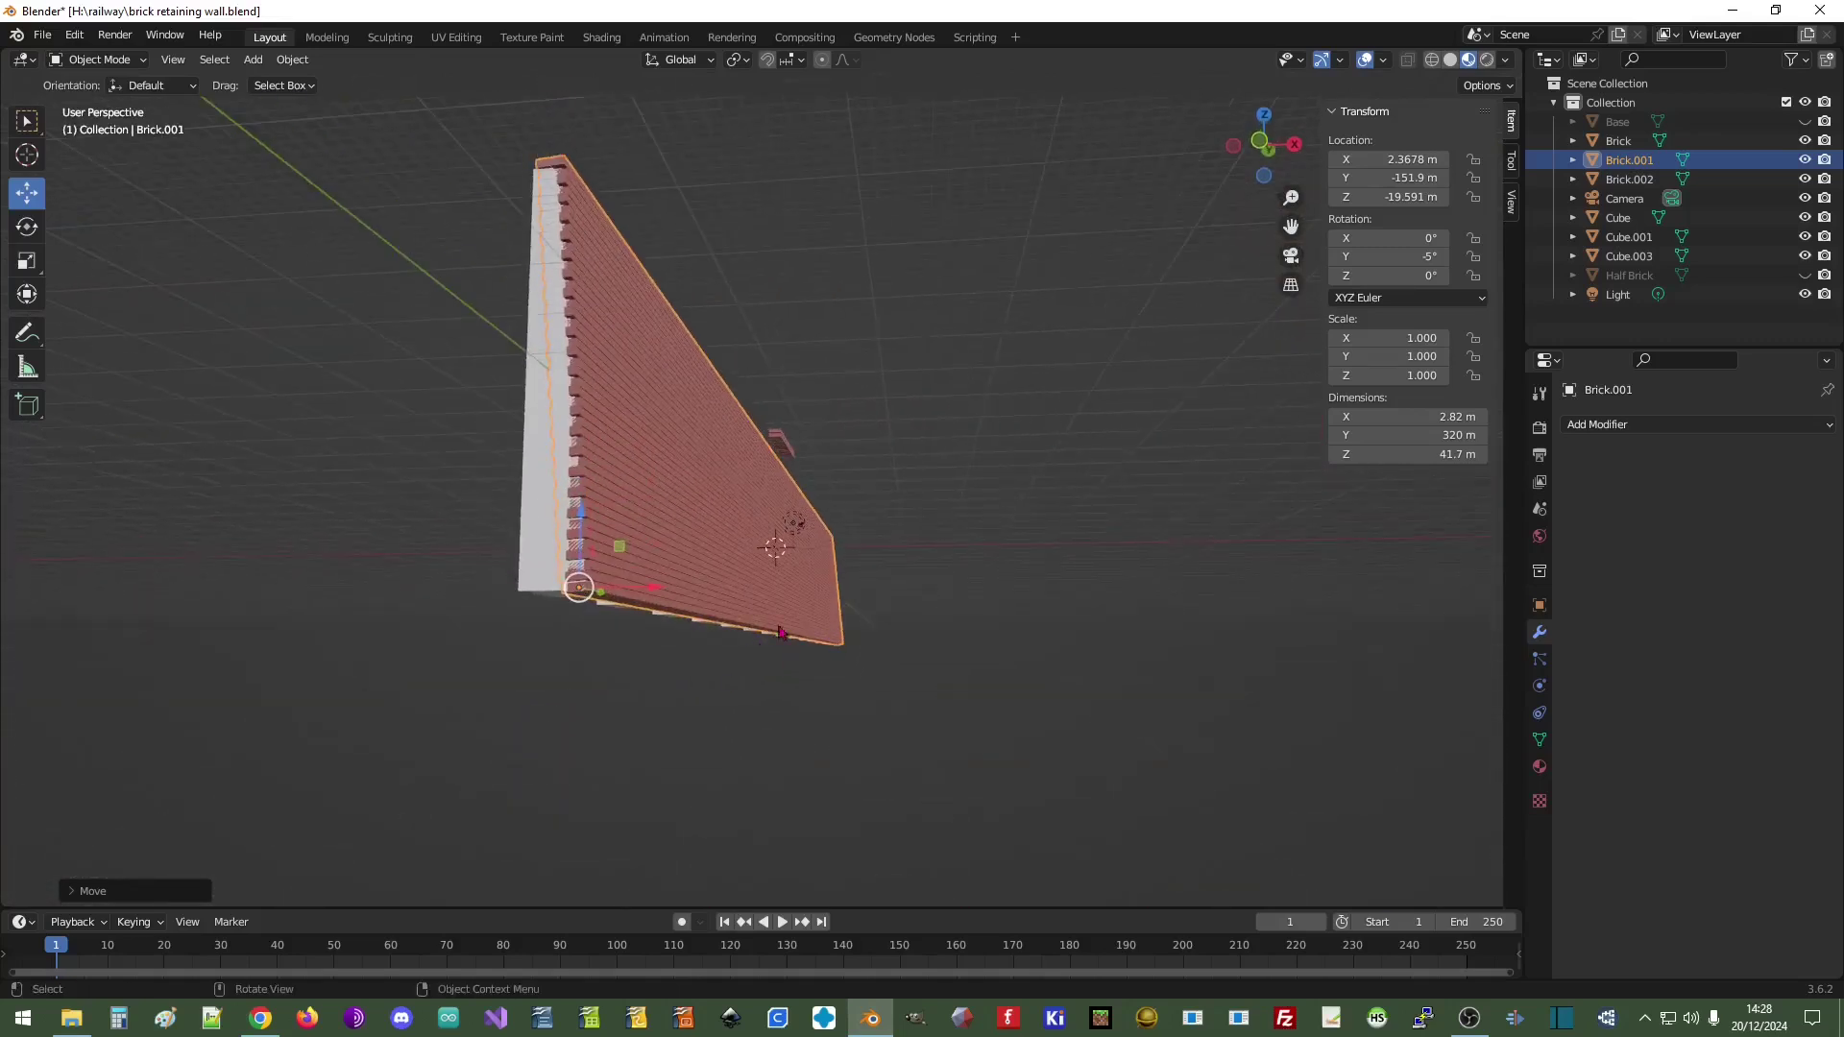
{"action": "middle_click_drag", "start_coordinate": [999, 602], "coordinate": [993, 564]}
{"action": "key", "text": "KP_4"}
{"action": "key", "text": "KP_4"}
{"action": "key", "text": "KP_4"}
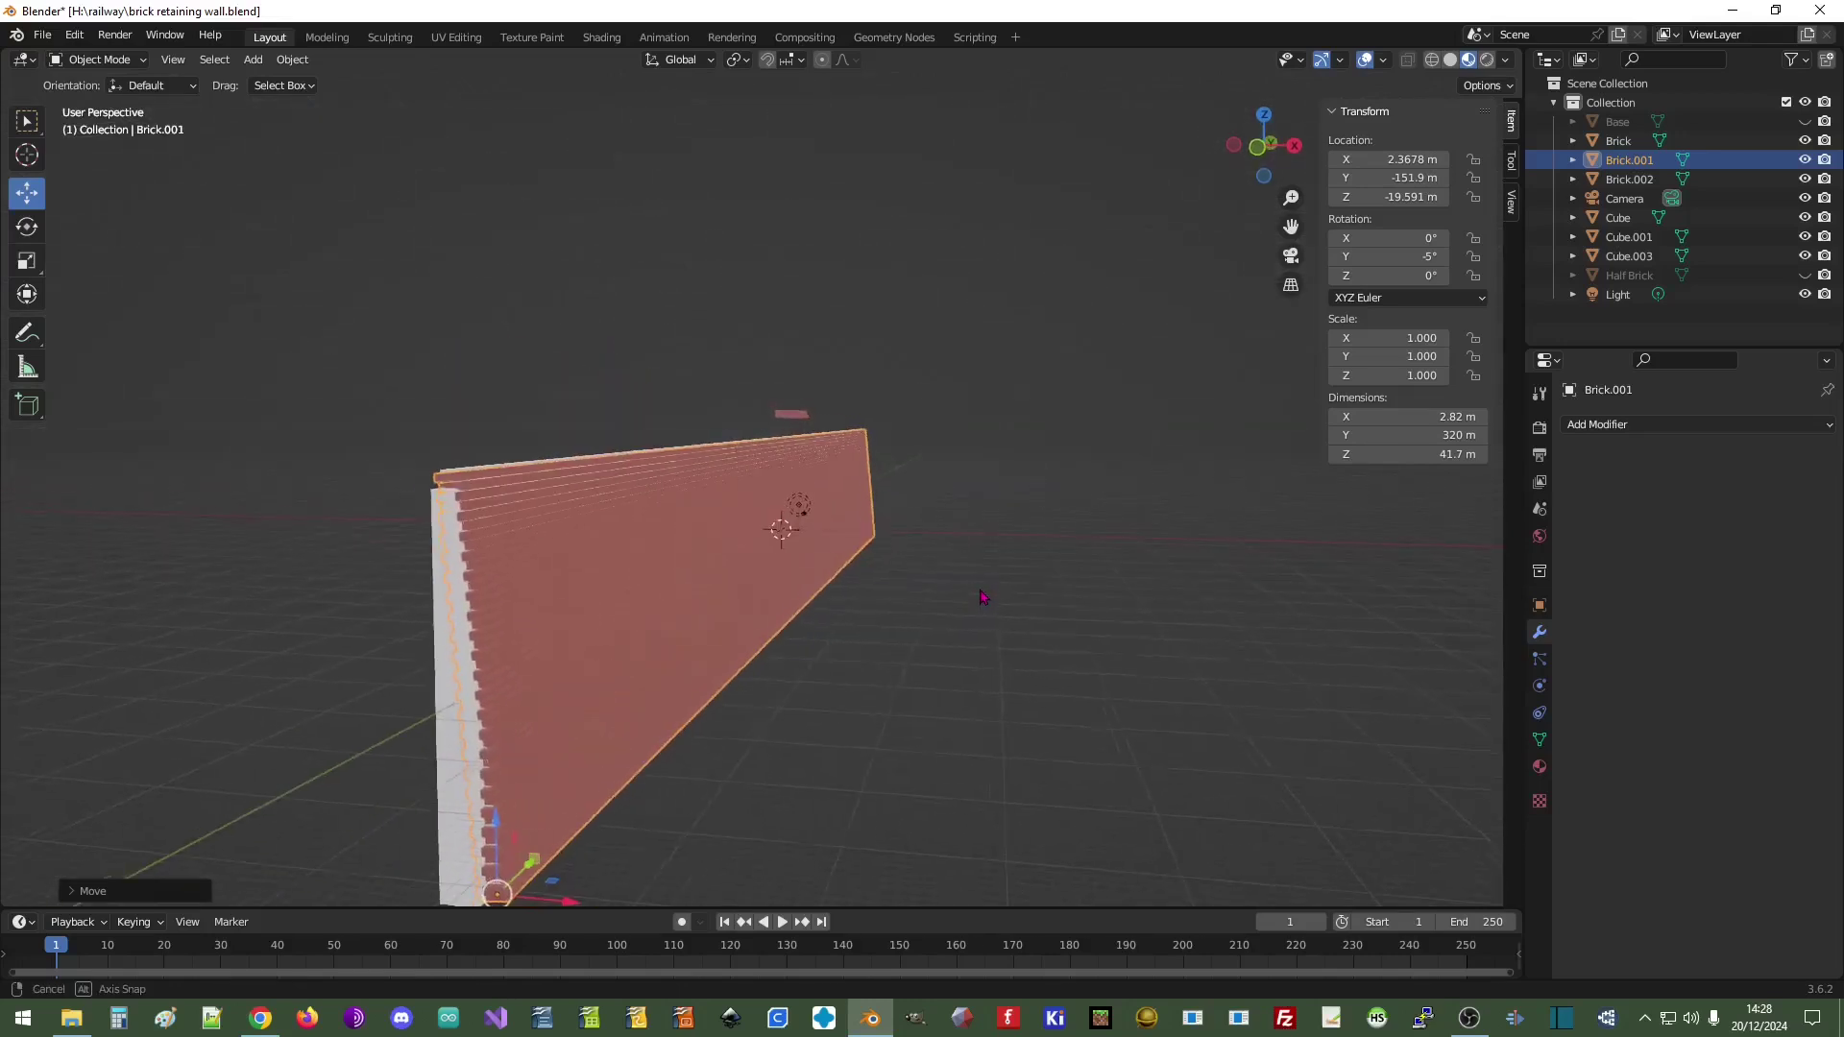
{"action": "middle_click_drag", "start_coordinate": [1006, 598], "coordinate": [1012, 601]}
{"action": "left_click", "coordinate": [1804, 121]}
{"action": "scroll", "coordinate": [870, 439], "scroll_direction": "up", "scroll_amount": 2}
{"action": "scroll", "coordinate": [871, 439], "scroll_direction": "up", "scroll_amount": 1}
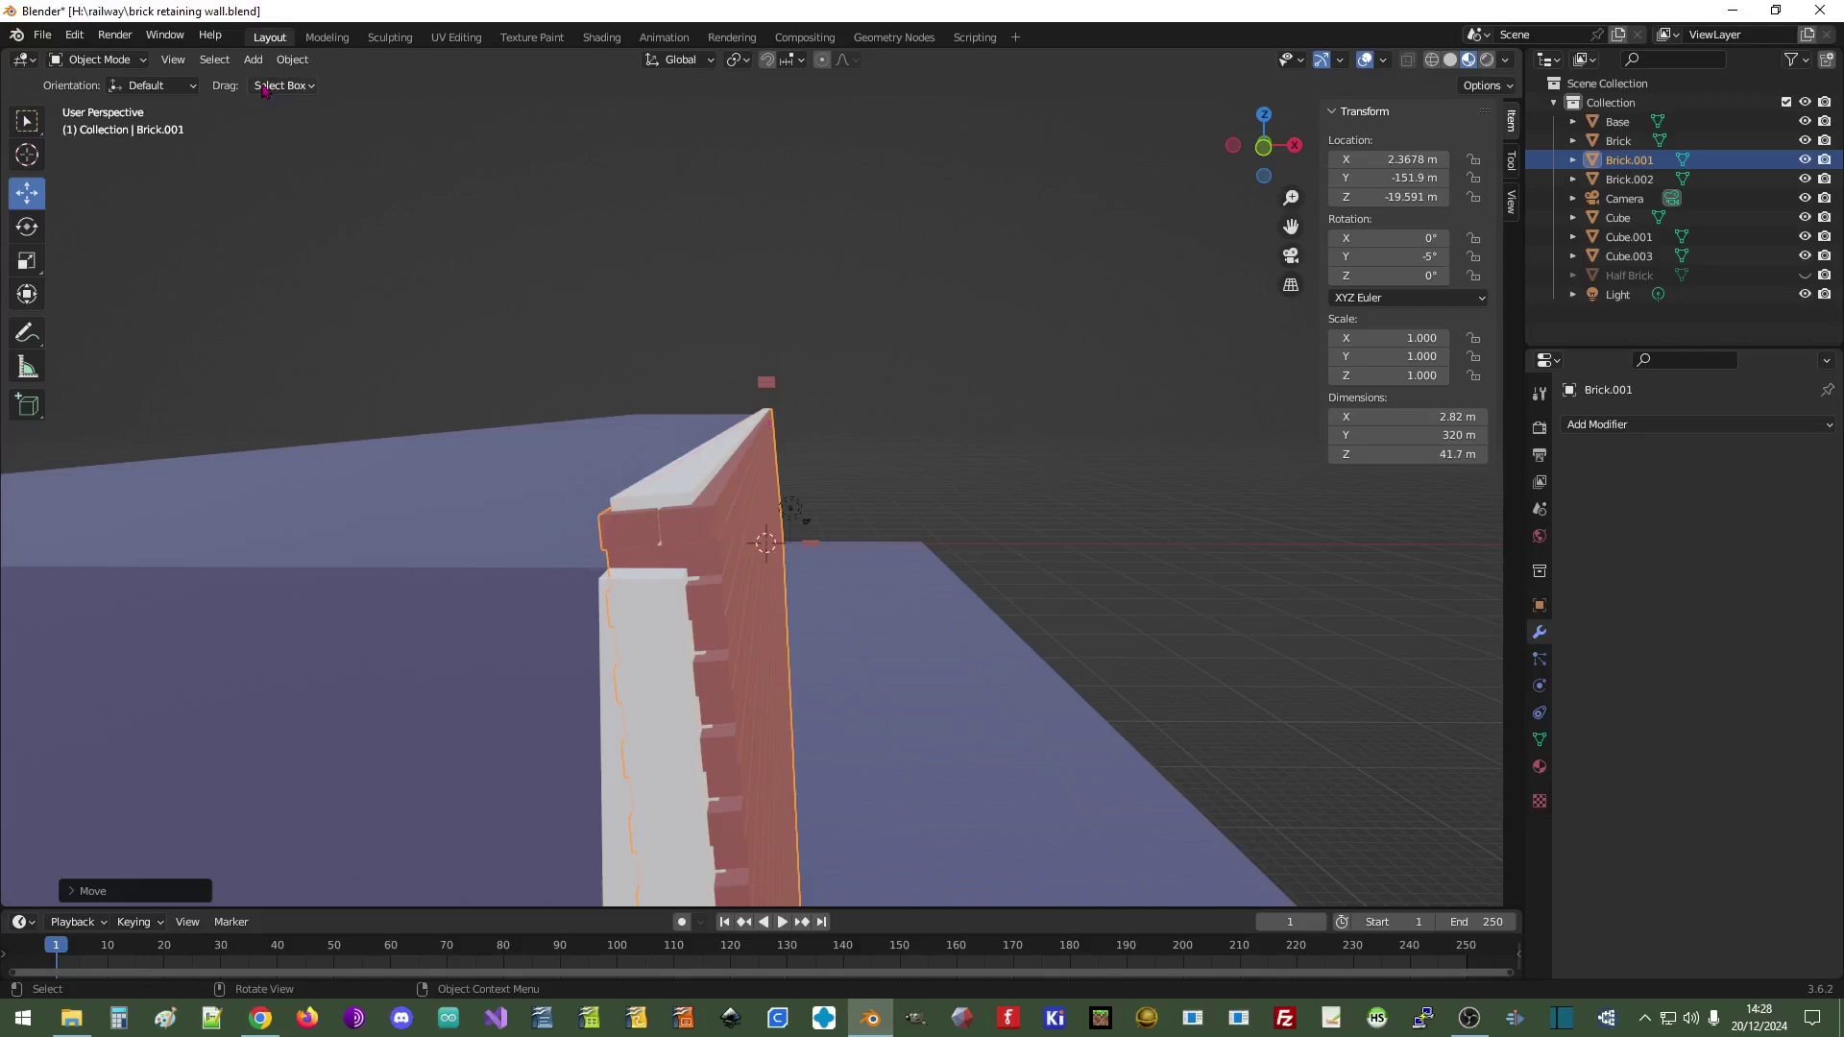
- Add a cube mesh and raise it along Z to about 23.24 m, above the wall
{"action": "left_click", "coordinate": [252, 58]}
{"action": "mouse_move", "coordinate": [285, 99]}
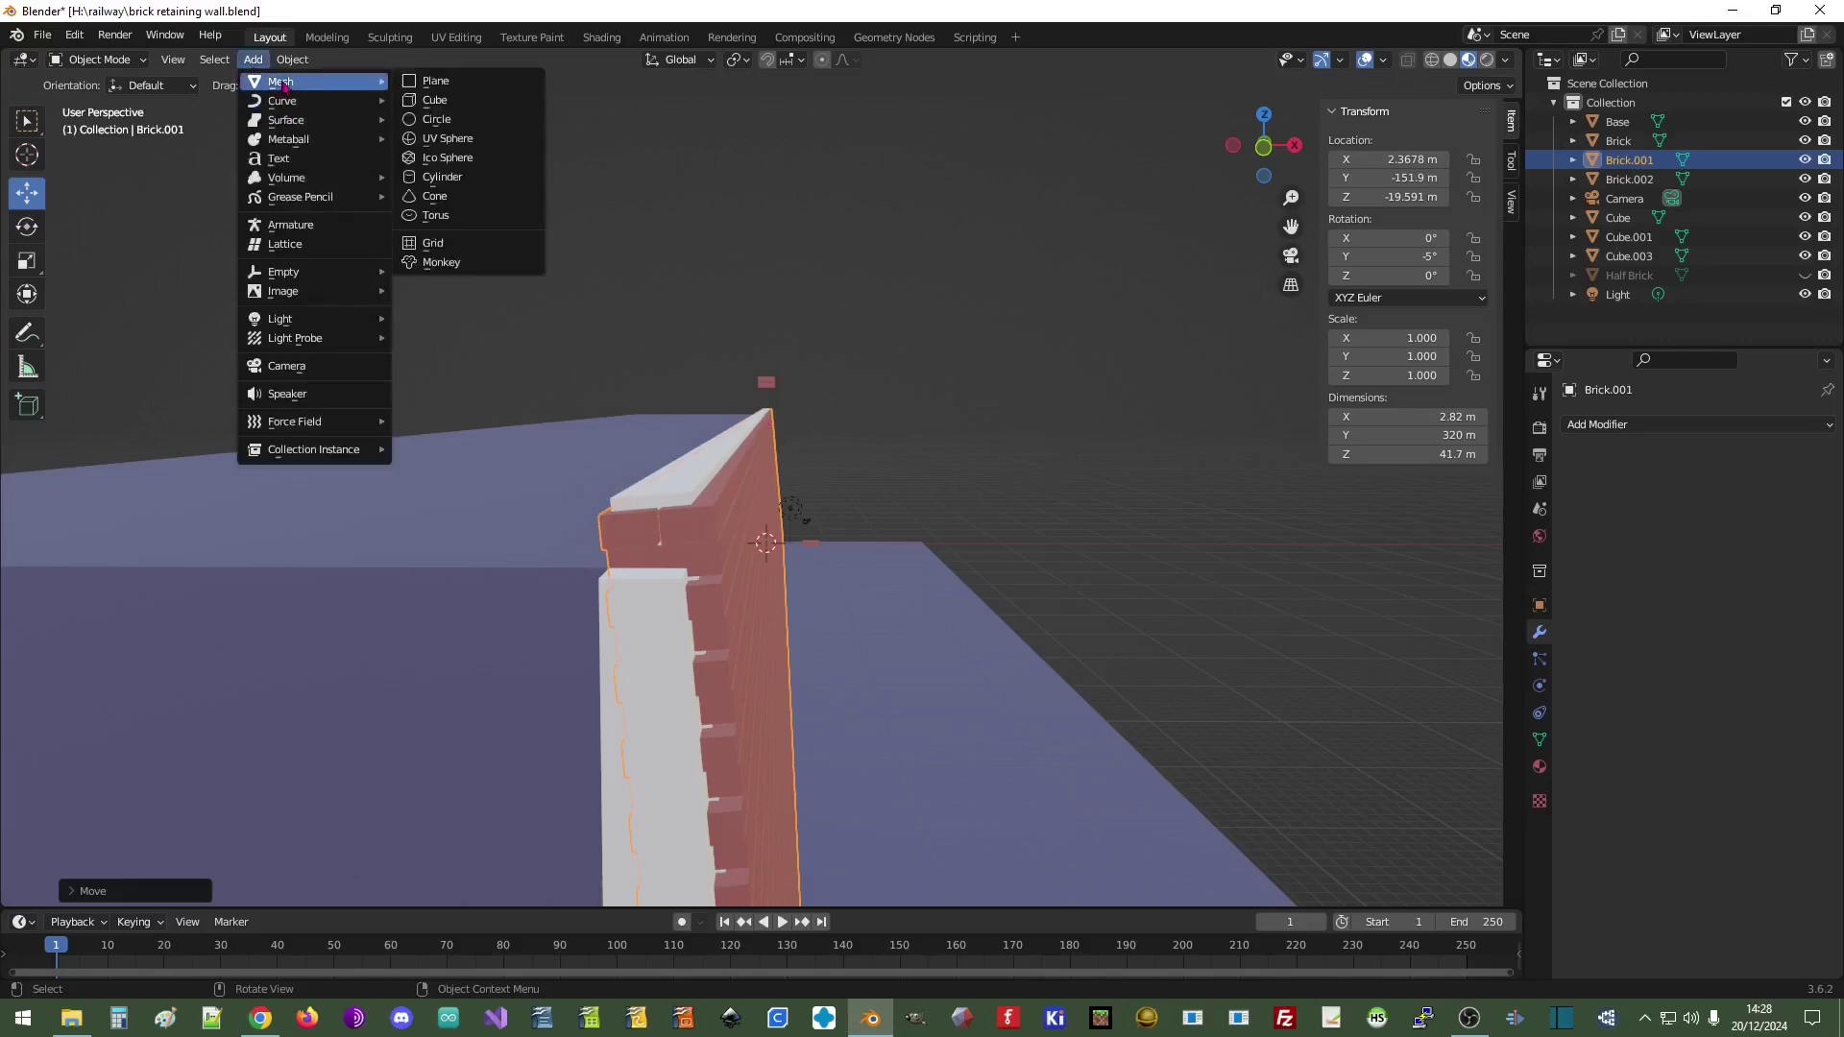
{"action": "left_click", "coordinate": [456, 101]}
{"action": "middle_click_drag", "start_coordinate": [1018, 538], "coordinate": [979, 535]}
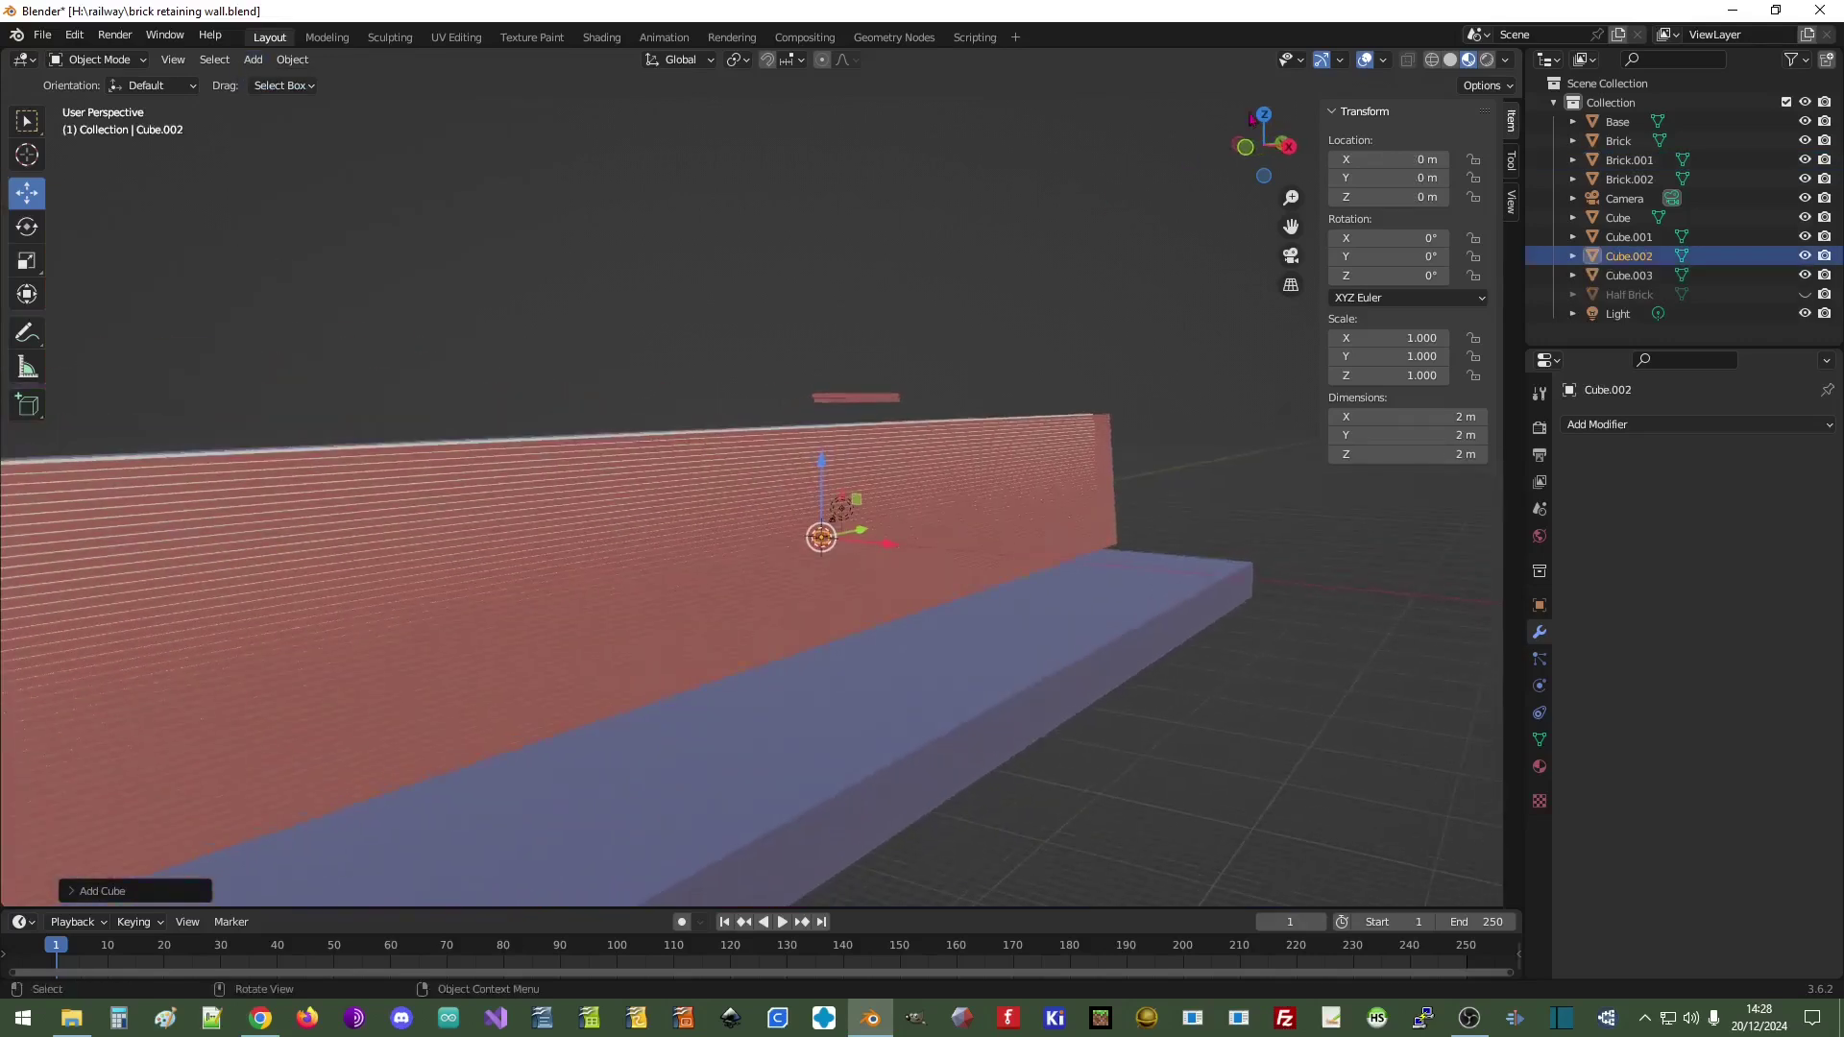
{"action": "left_click", "coordinate": [1258, 146]}
{"action": "scroll", "coordinate": [768, 489], "scroll_direction": "up", "scroll_amount": 5}
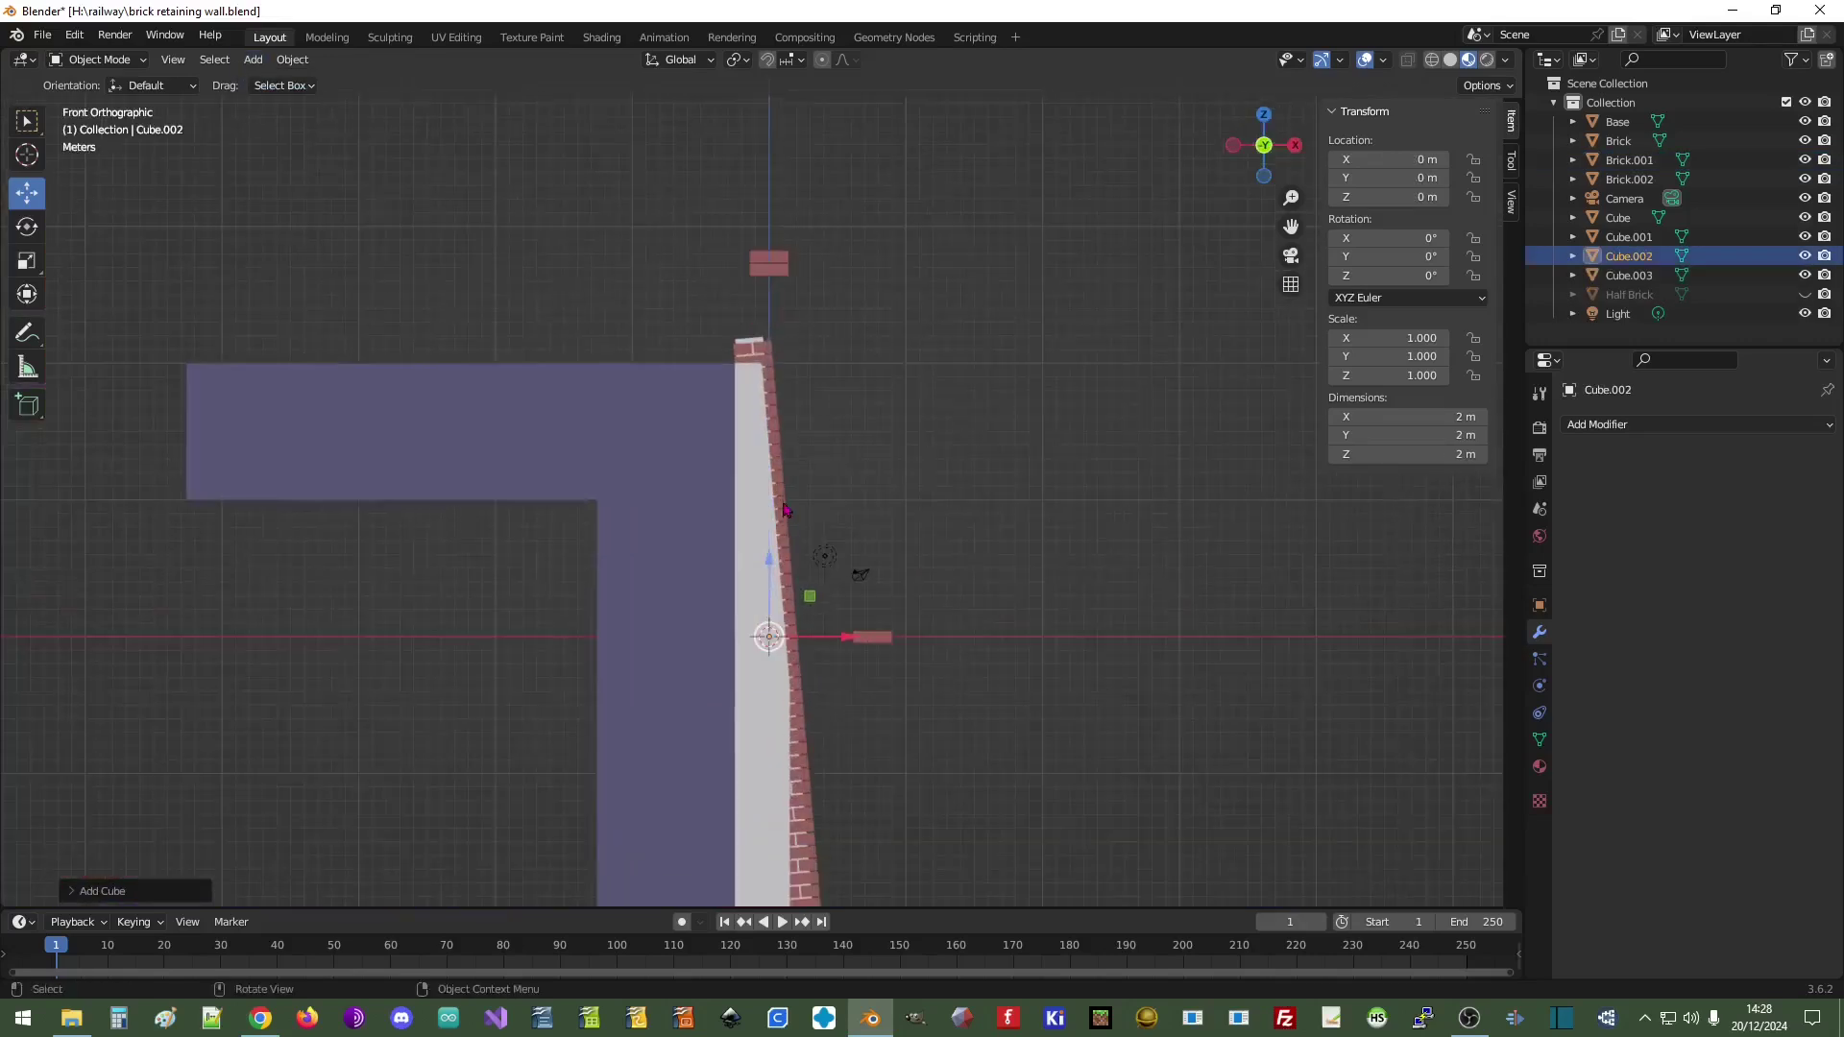
{"action": "key", "text": "g"}
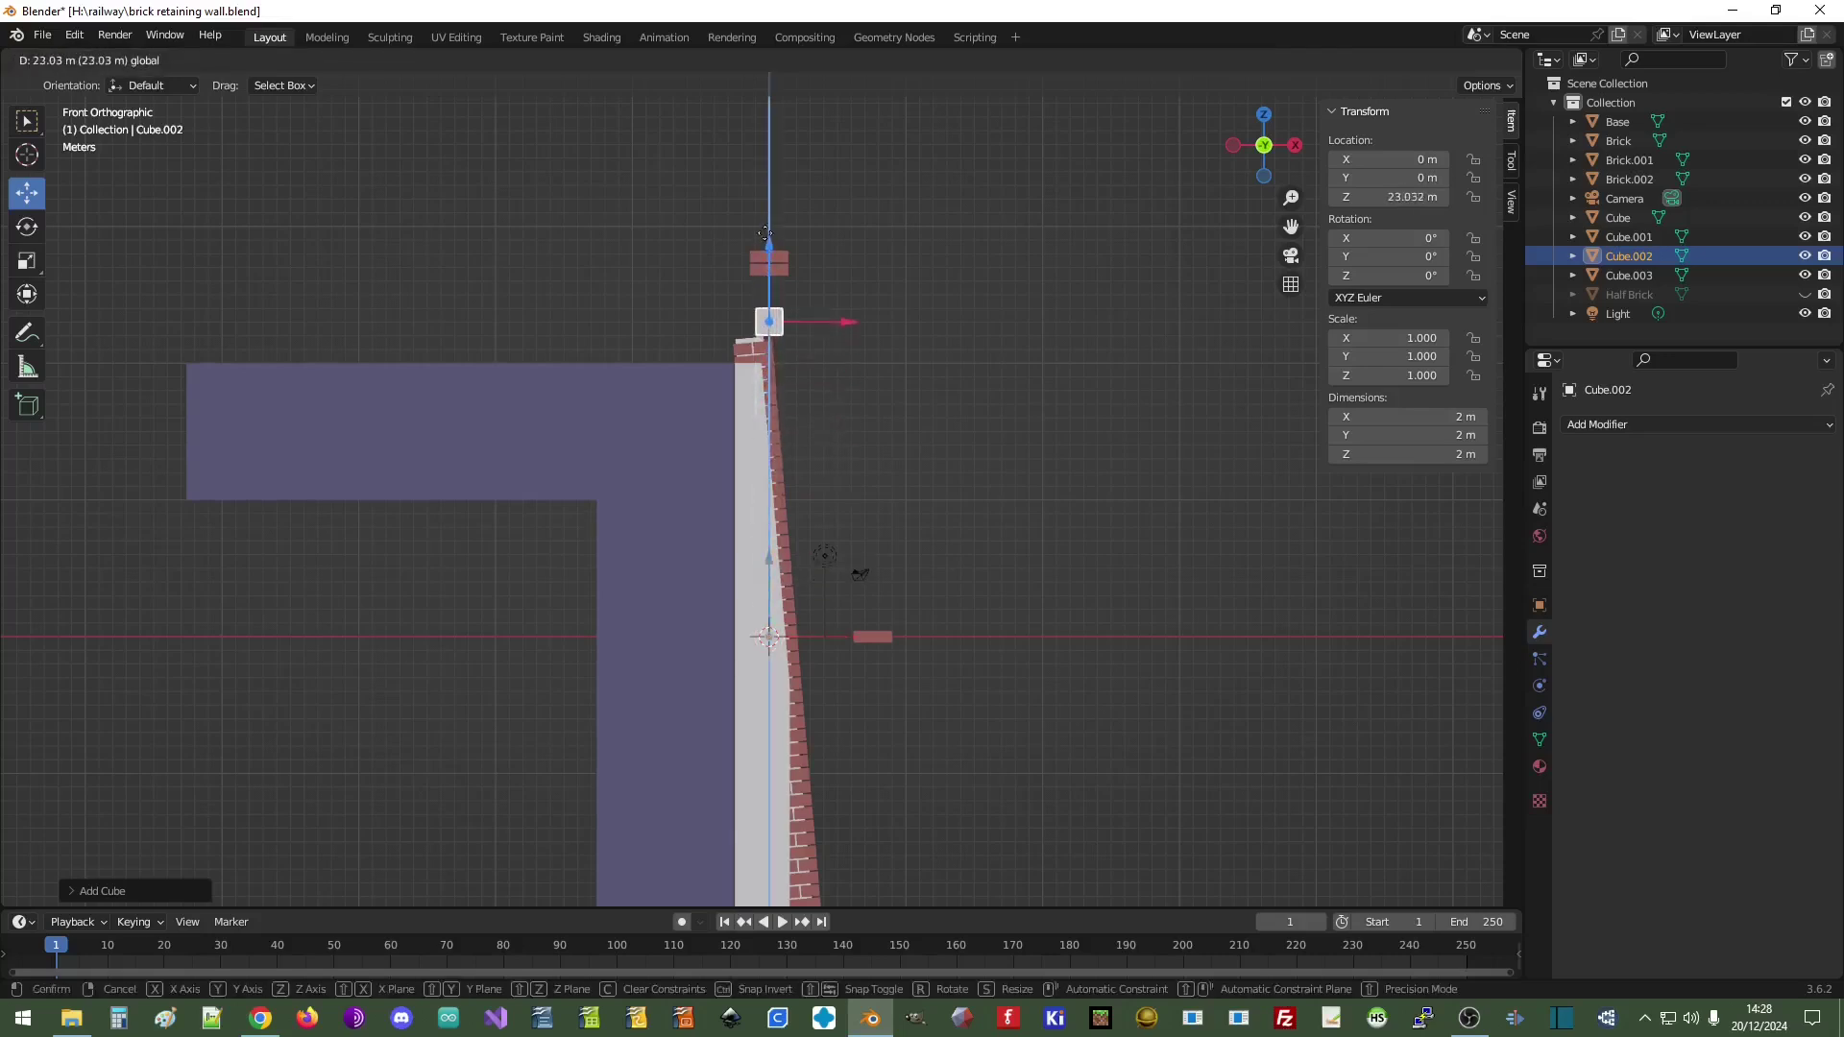
{"action": "left_click", "coordinate": [764, 392]}
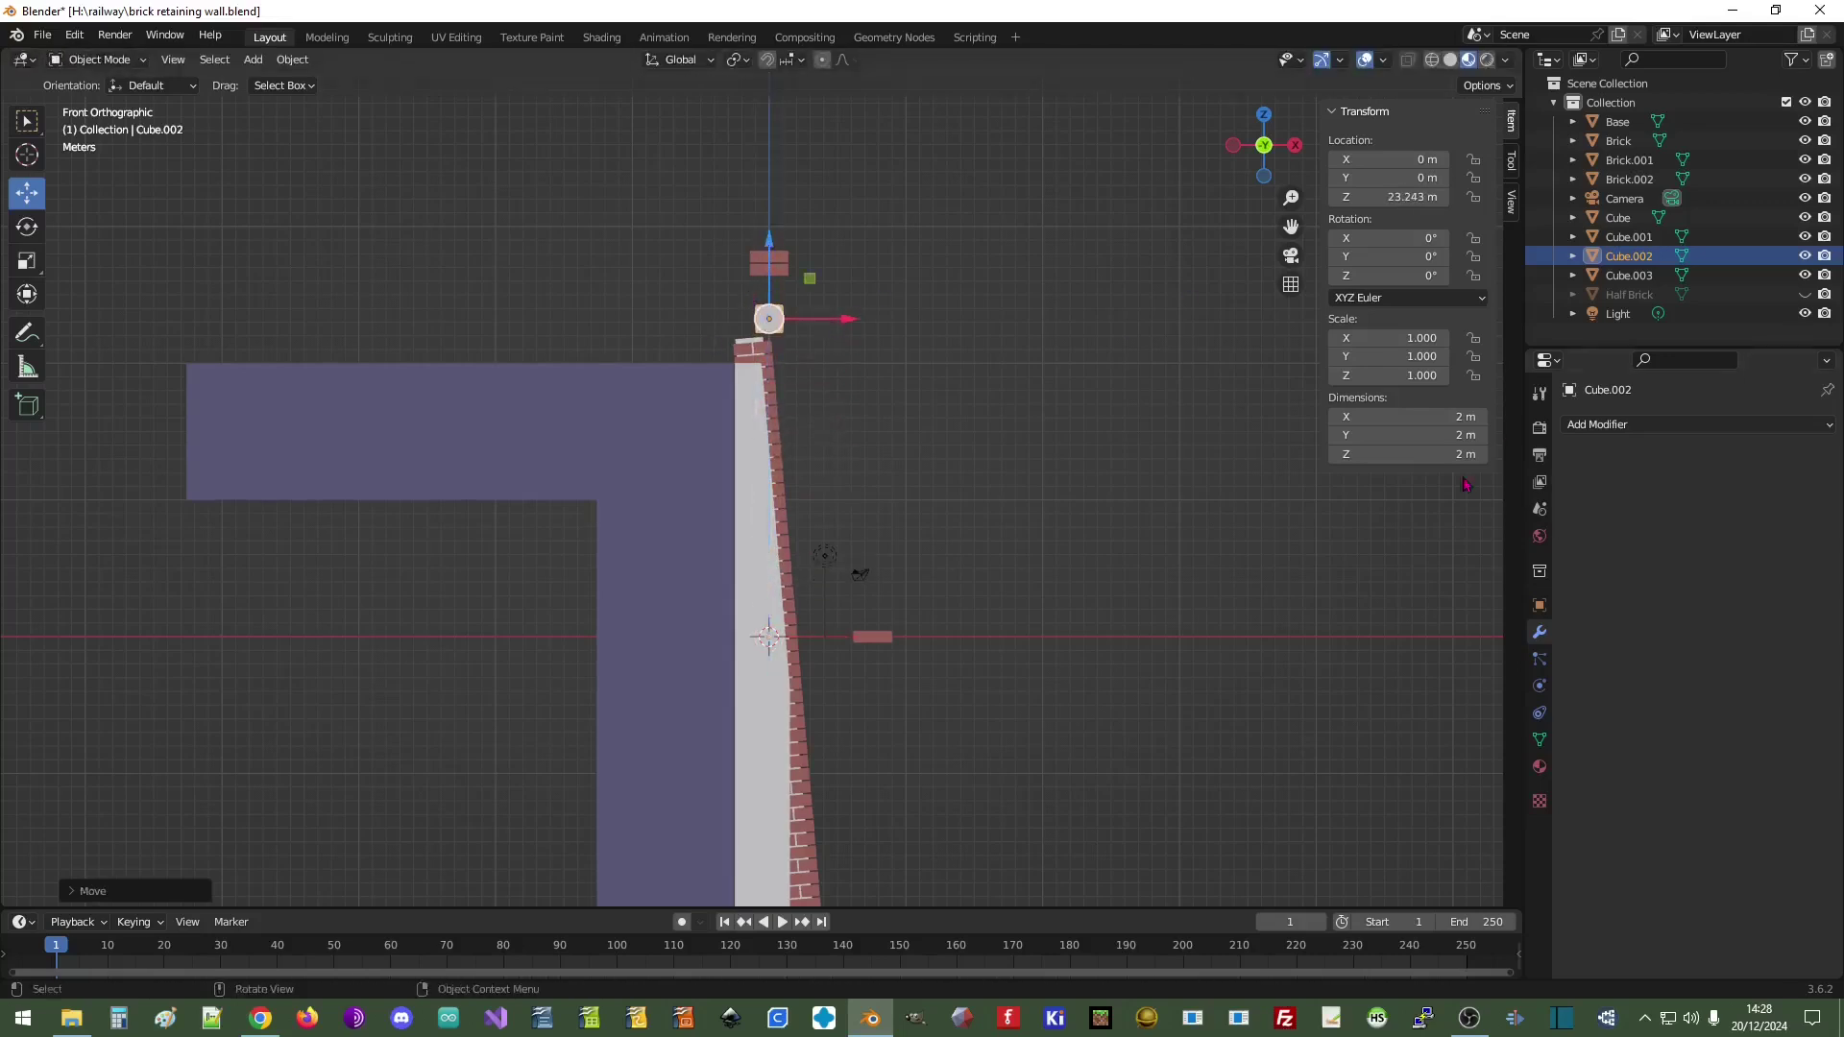
- Set the new cube's dimensions to 4 m in X and 1.8 m in Z
{"action": "left_click", "coordinate": [1422, 416]}
{"action": "type", "text": "4"}
{"action": "key", "text": "Return"}
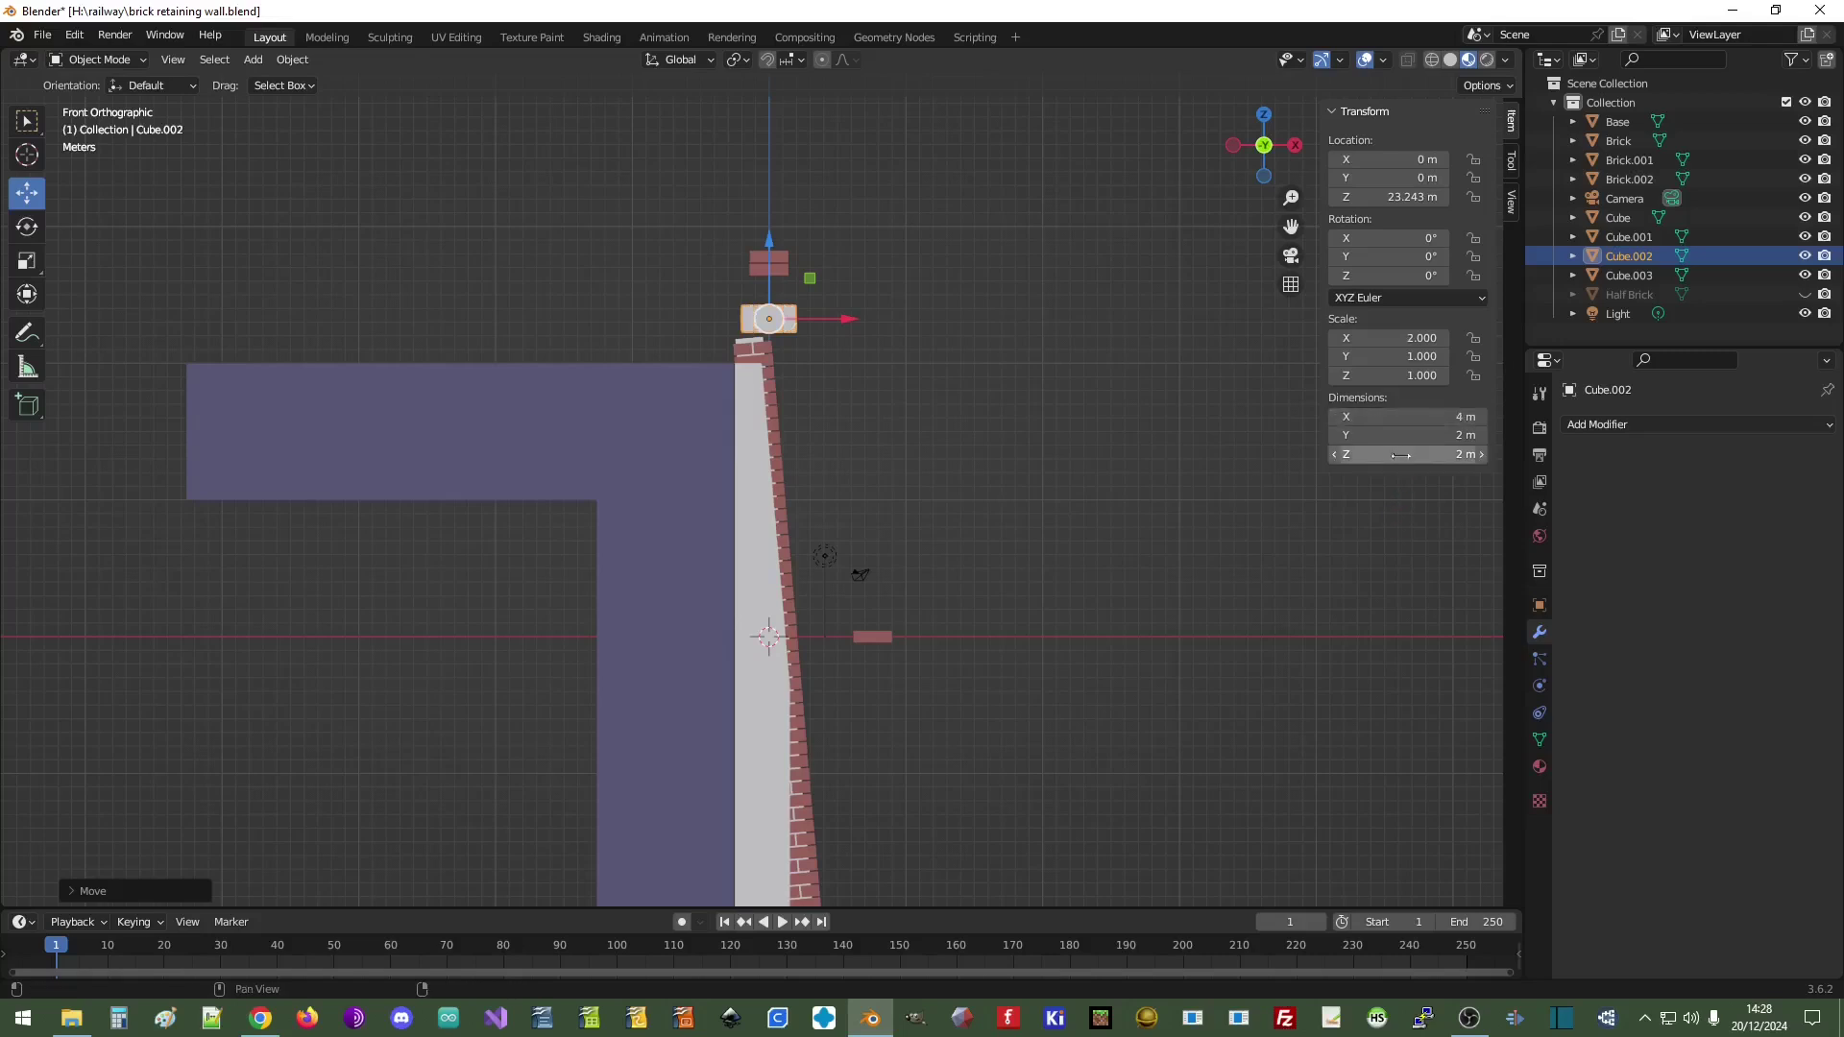
{"action": "left_click", "coordinate": [1400, 454]}
{"action": "type", "text": "1.8"}
{"action": "key", "text": "Return"}
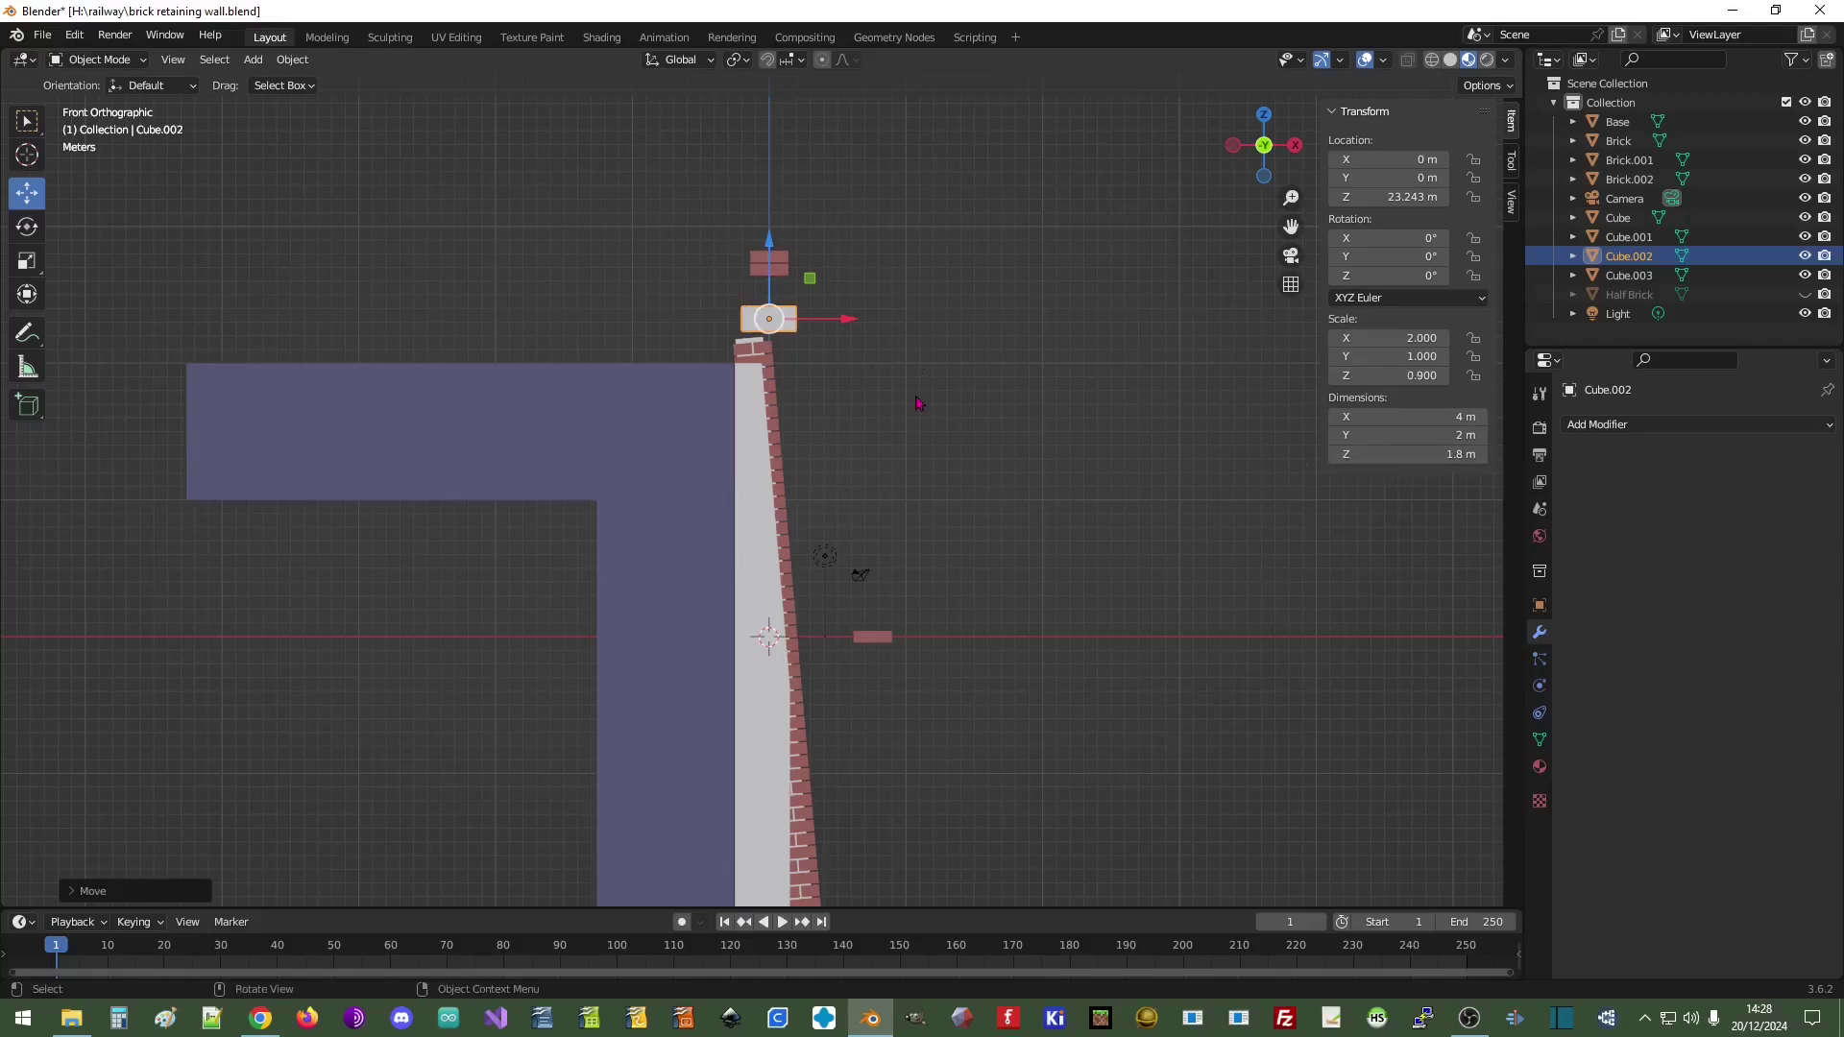
- Position the block over the top of the wall at about X -1.08 m and Z 21.04 m
{"action": "scroll", "coordinate": [915, 404], "scroll_direction": "up", "scroll_amount": 4}
{"action": "middle_click_drag", "start_coordinate": [1003, 330], "coordinate": [965, 506], "text": "shift"}
{"action": "left_click_drag", "start_coordinate": [821, 314], "coordinate": [715, 295]}
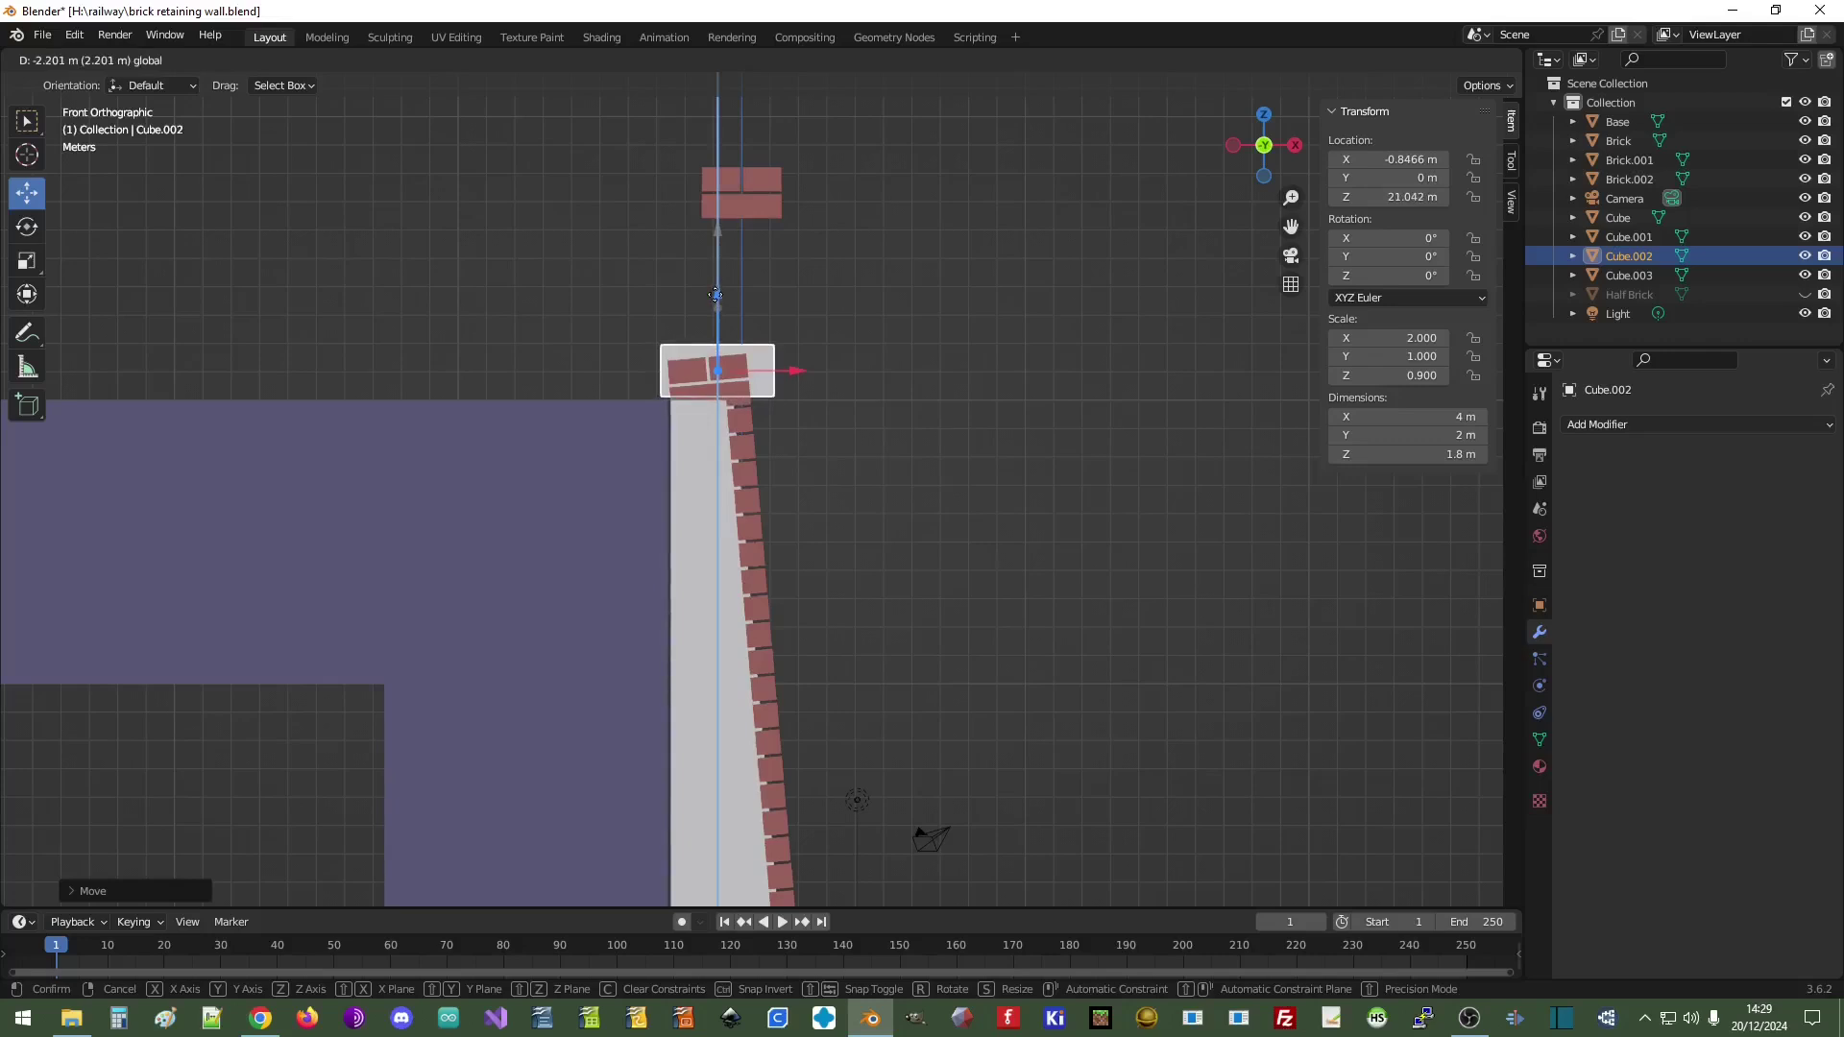
{"action": "left_click_drag", "start_coordinate": [716, 295], "coordinate": [716, 295]}
{"action": "left_click_drag", "start_coordinate": [796, 377], "coordinate": [785, 366]}
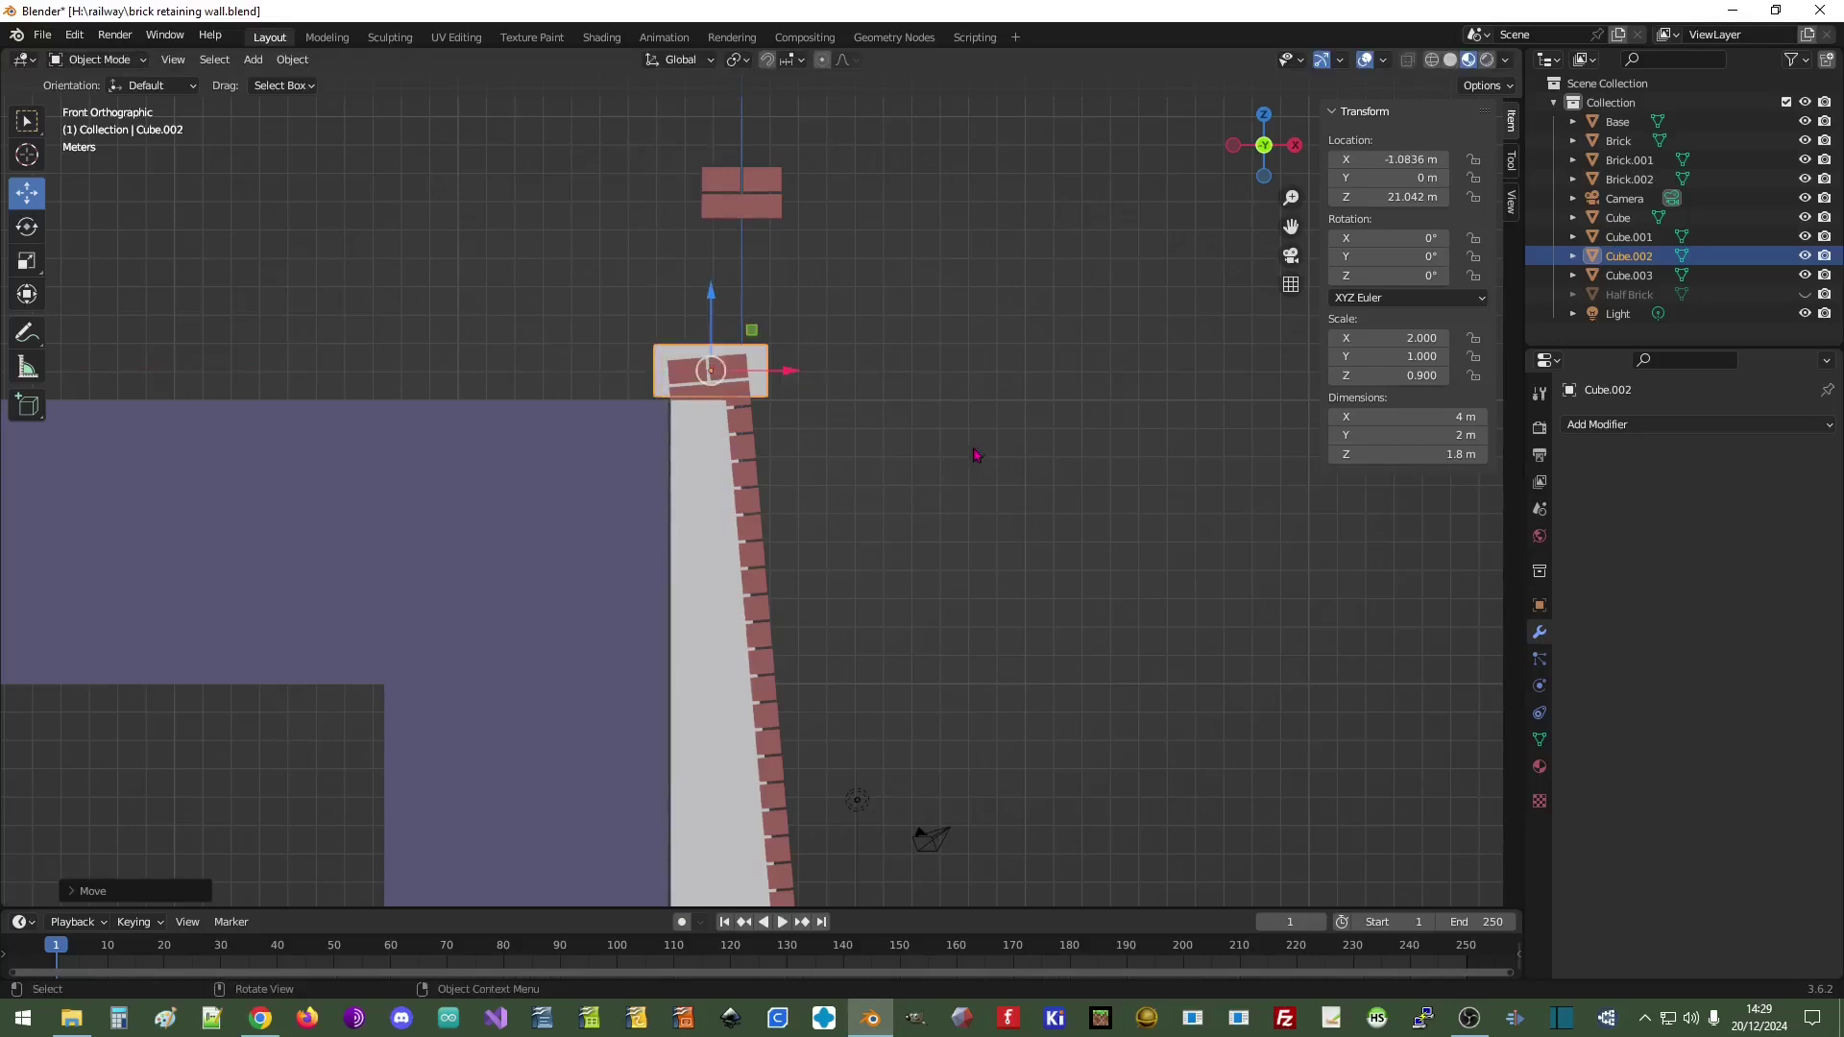
- Check the backing panel's length and try a matching Y dimension of 305 m on the block topping the wall
{"action": "middle_click_drag", "start_coordinate": [1042, 391], "coordinate": [936, 424]}
{"action": "scroll", "coordinate": [937, 427], "scroll_direction": "down", "scroll_amount": 5}
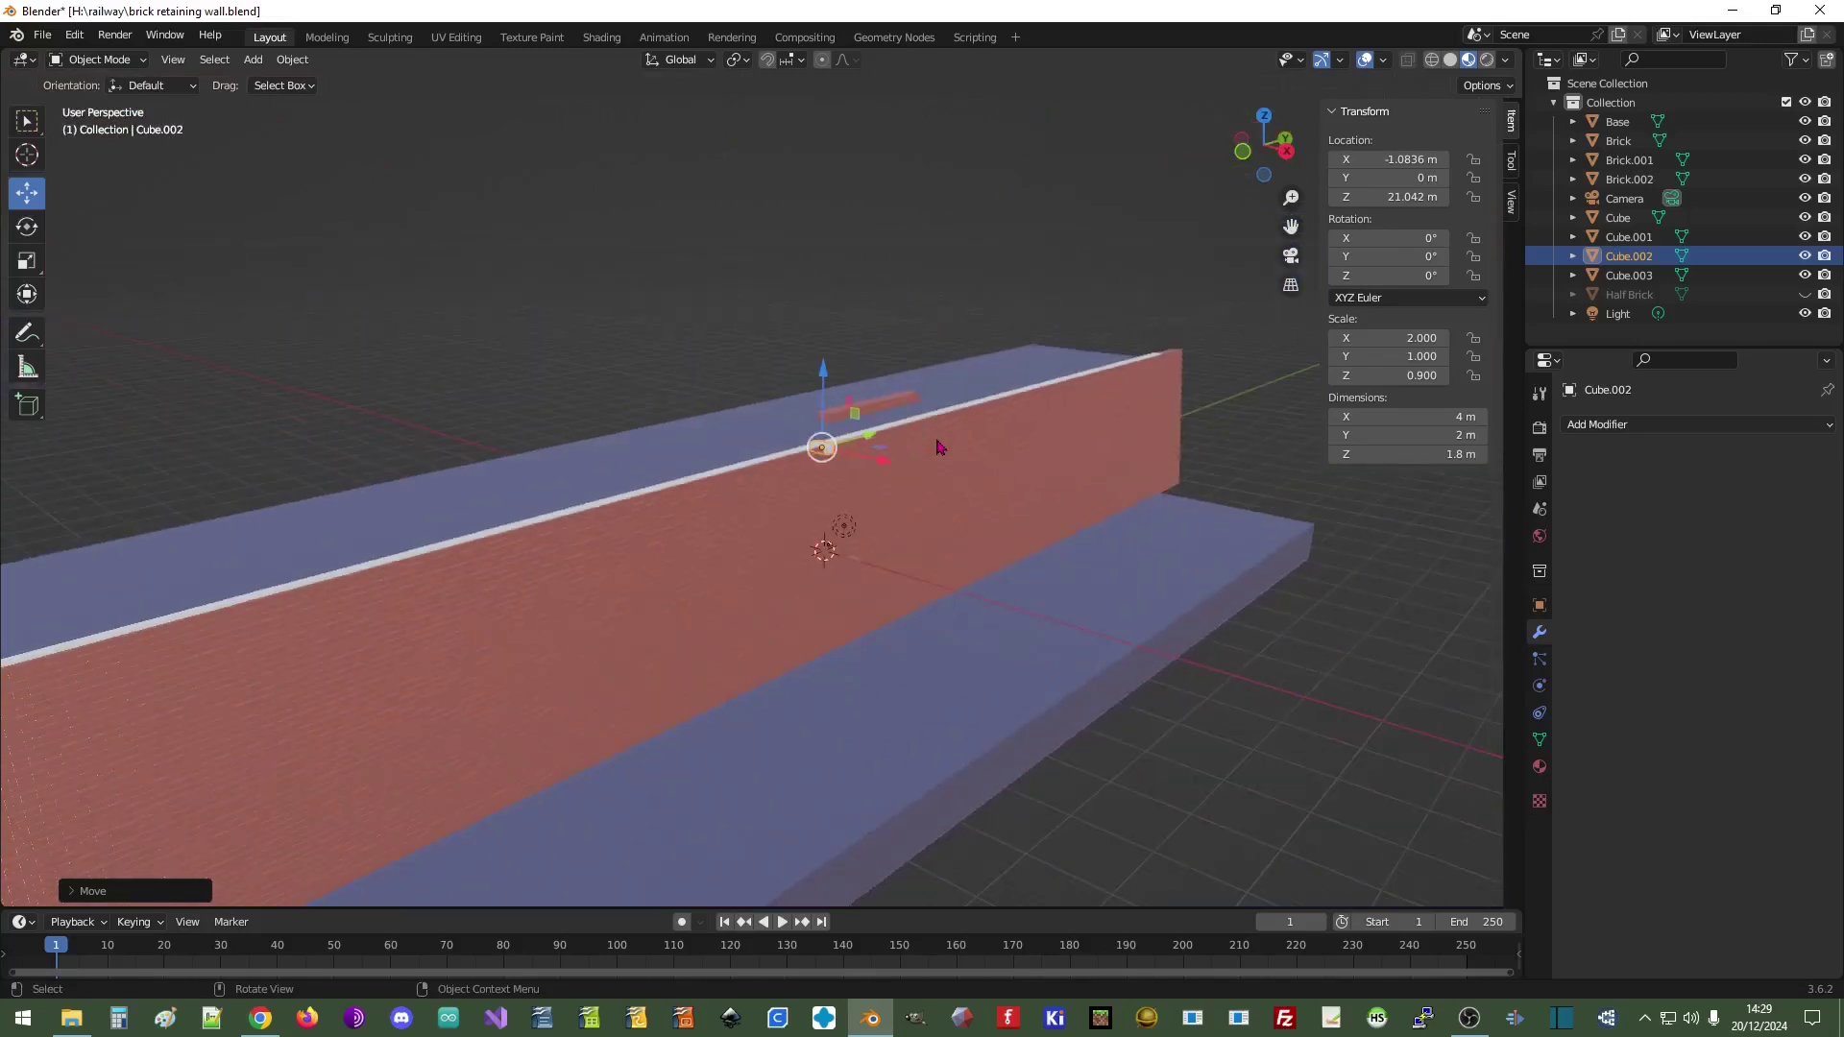
{"action": "left_click", "coordinate": [944, 420]}
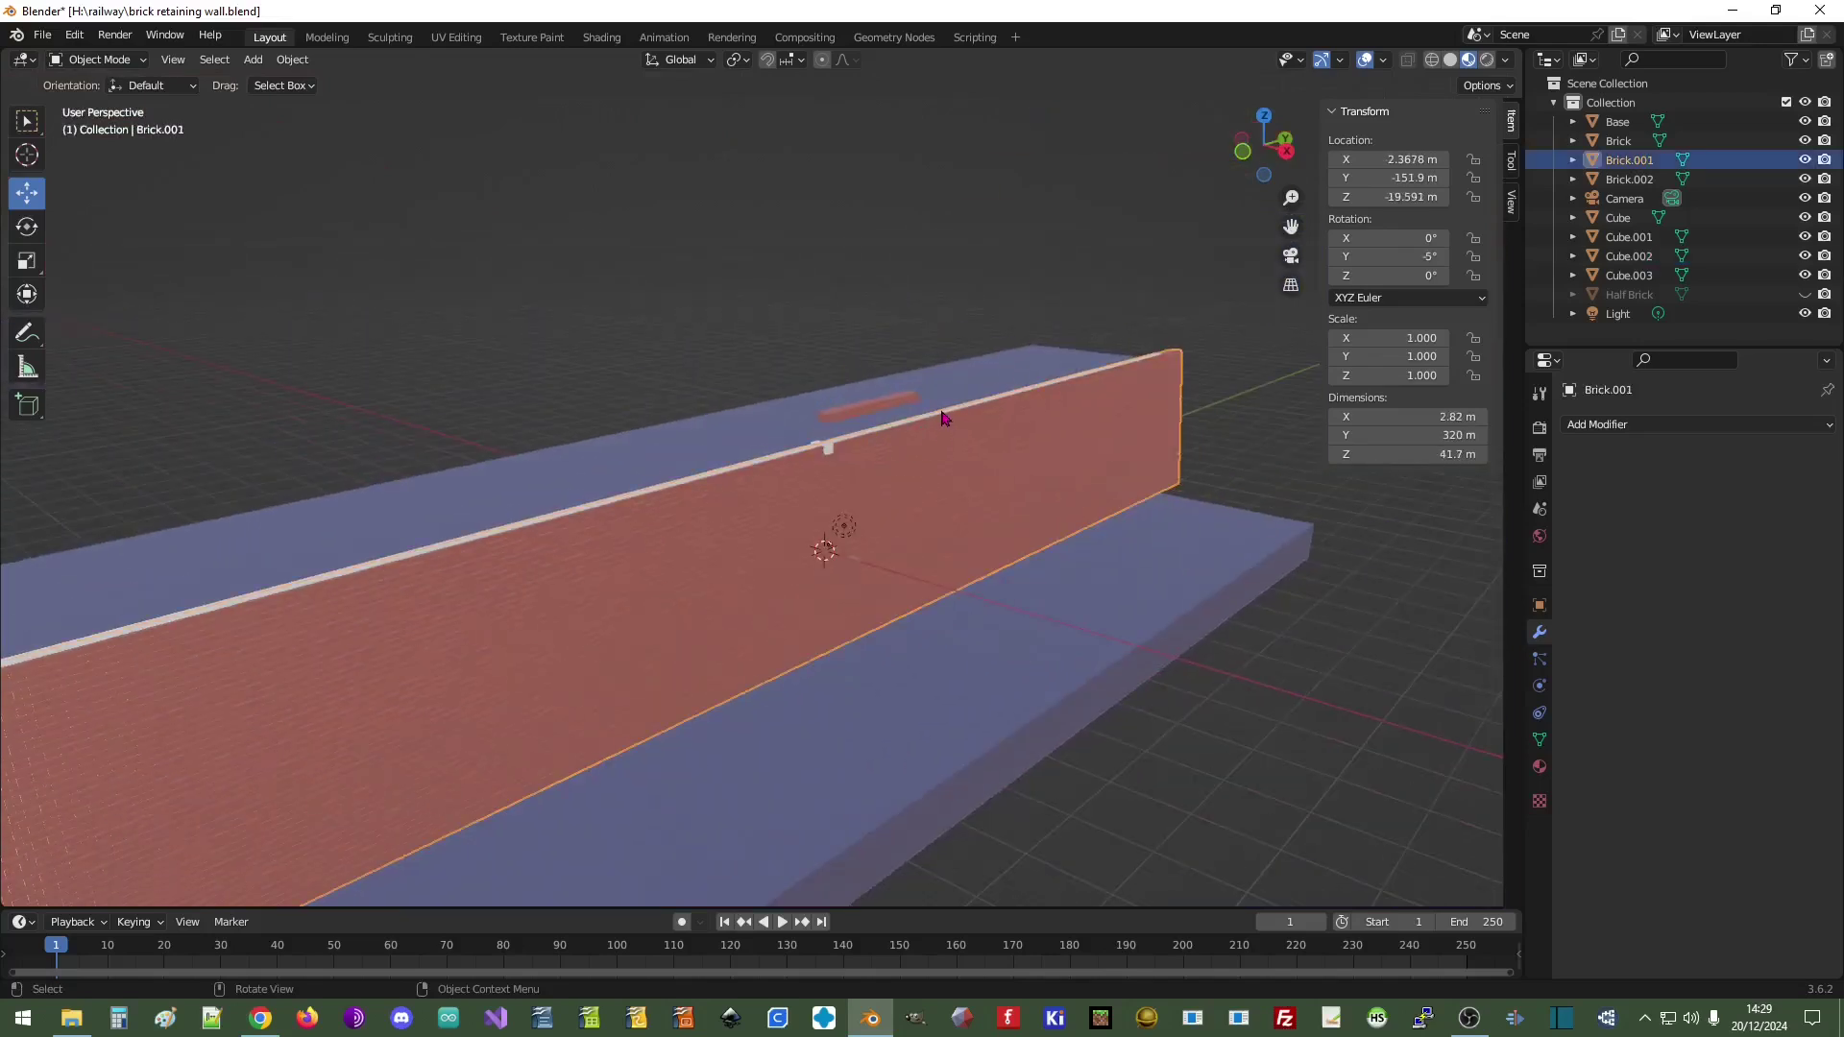
{"action": "left_click", "coordinate": [941, 415]}
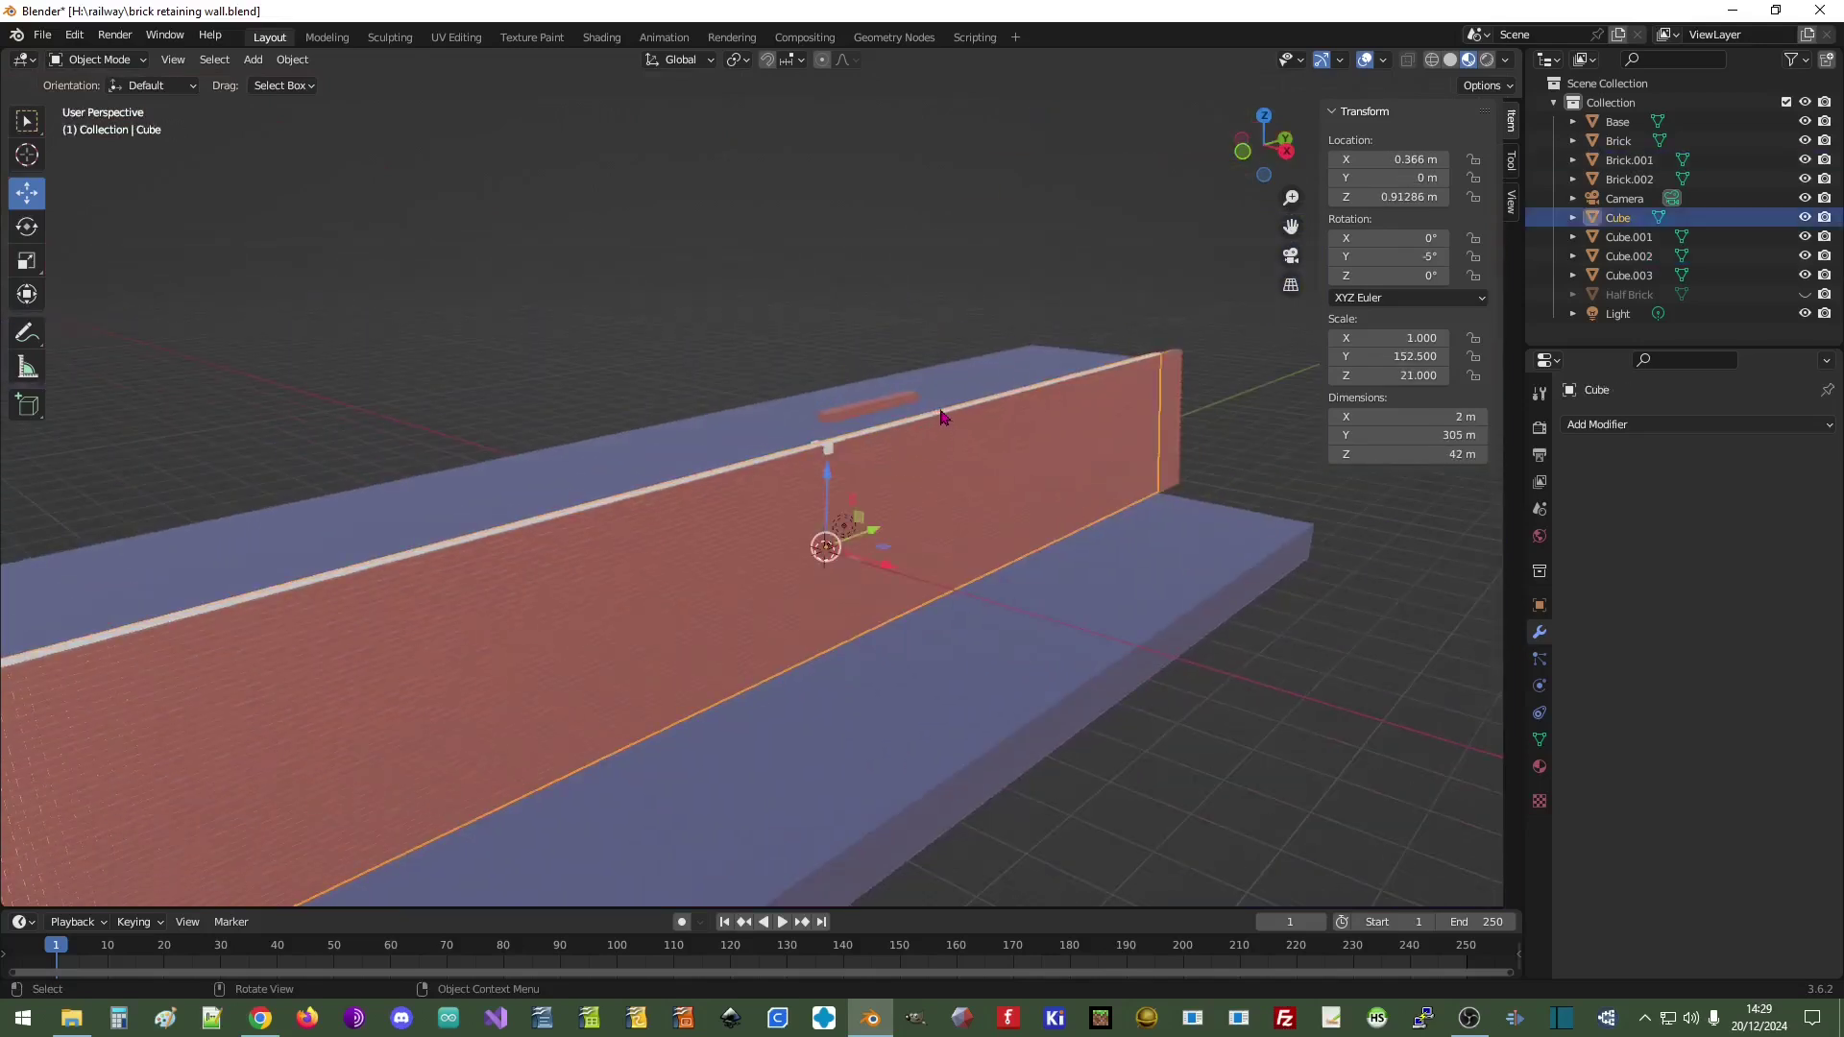
{"action": "left_click", "coordinate": [827, 449]}
{"action": "left_click", "coordinate": [824, 447]}
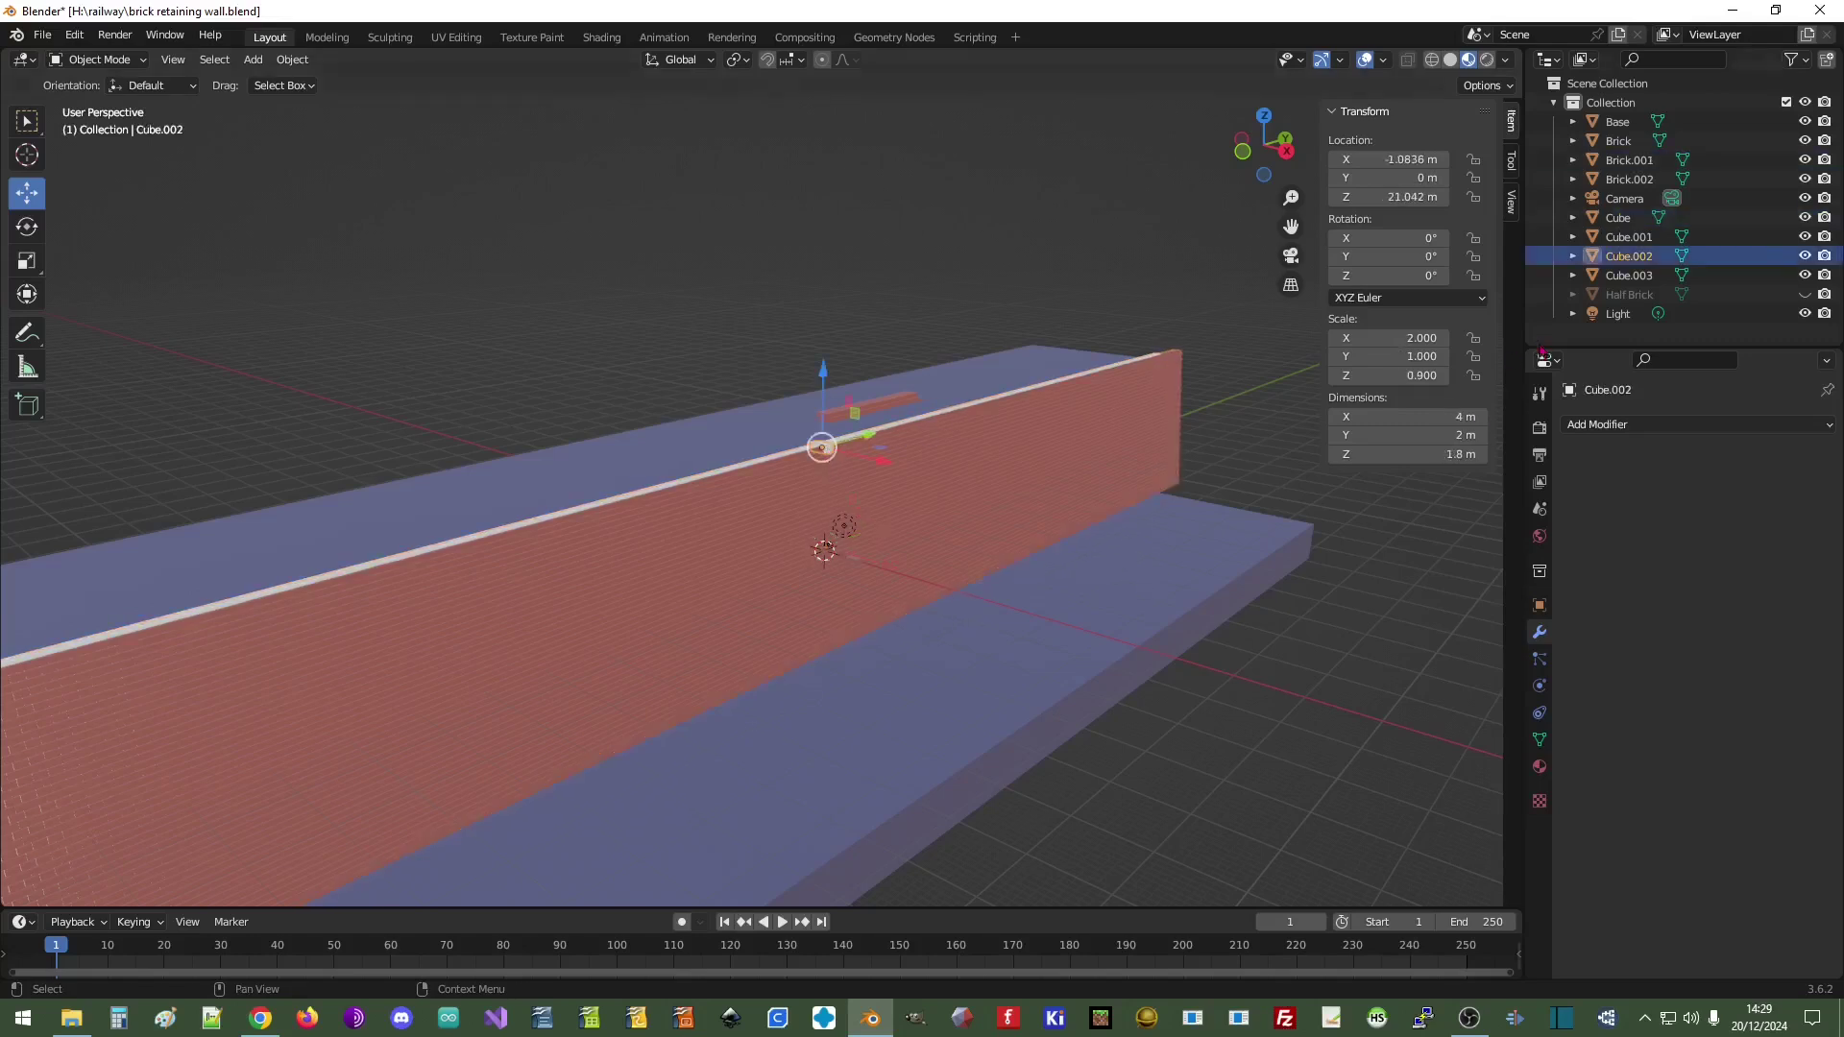
{"action": "left_click", "coordinate": [1410, 438]}
{"action": "type", "text": "305"}
{"action": "key", "text": "Return"}
{"action": "middle_click_drag", "start_coordinate": [1227, 590], "coordinate": [1301, 564]}
{"action": "mouse_move", "coordinate": [1173, 548]}
{"action": "middle_mouse_down"}
{"action": "mouse_move", "coordinate": [1200, 543]}
{"action": "mouse_move", "coordinate": [1162, 567]}
{"action": "middle_mouse_up"}
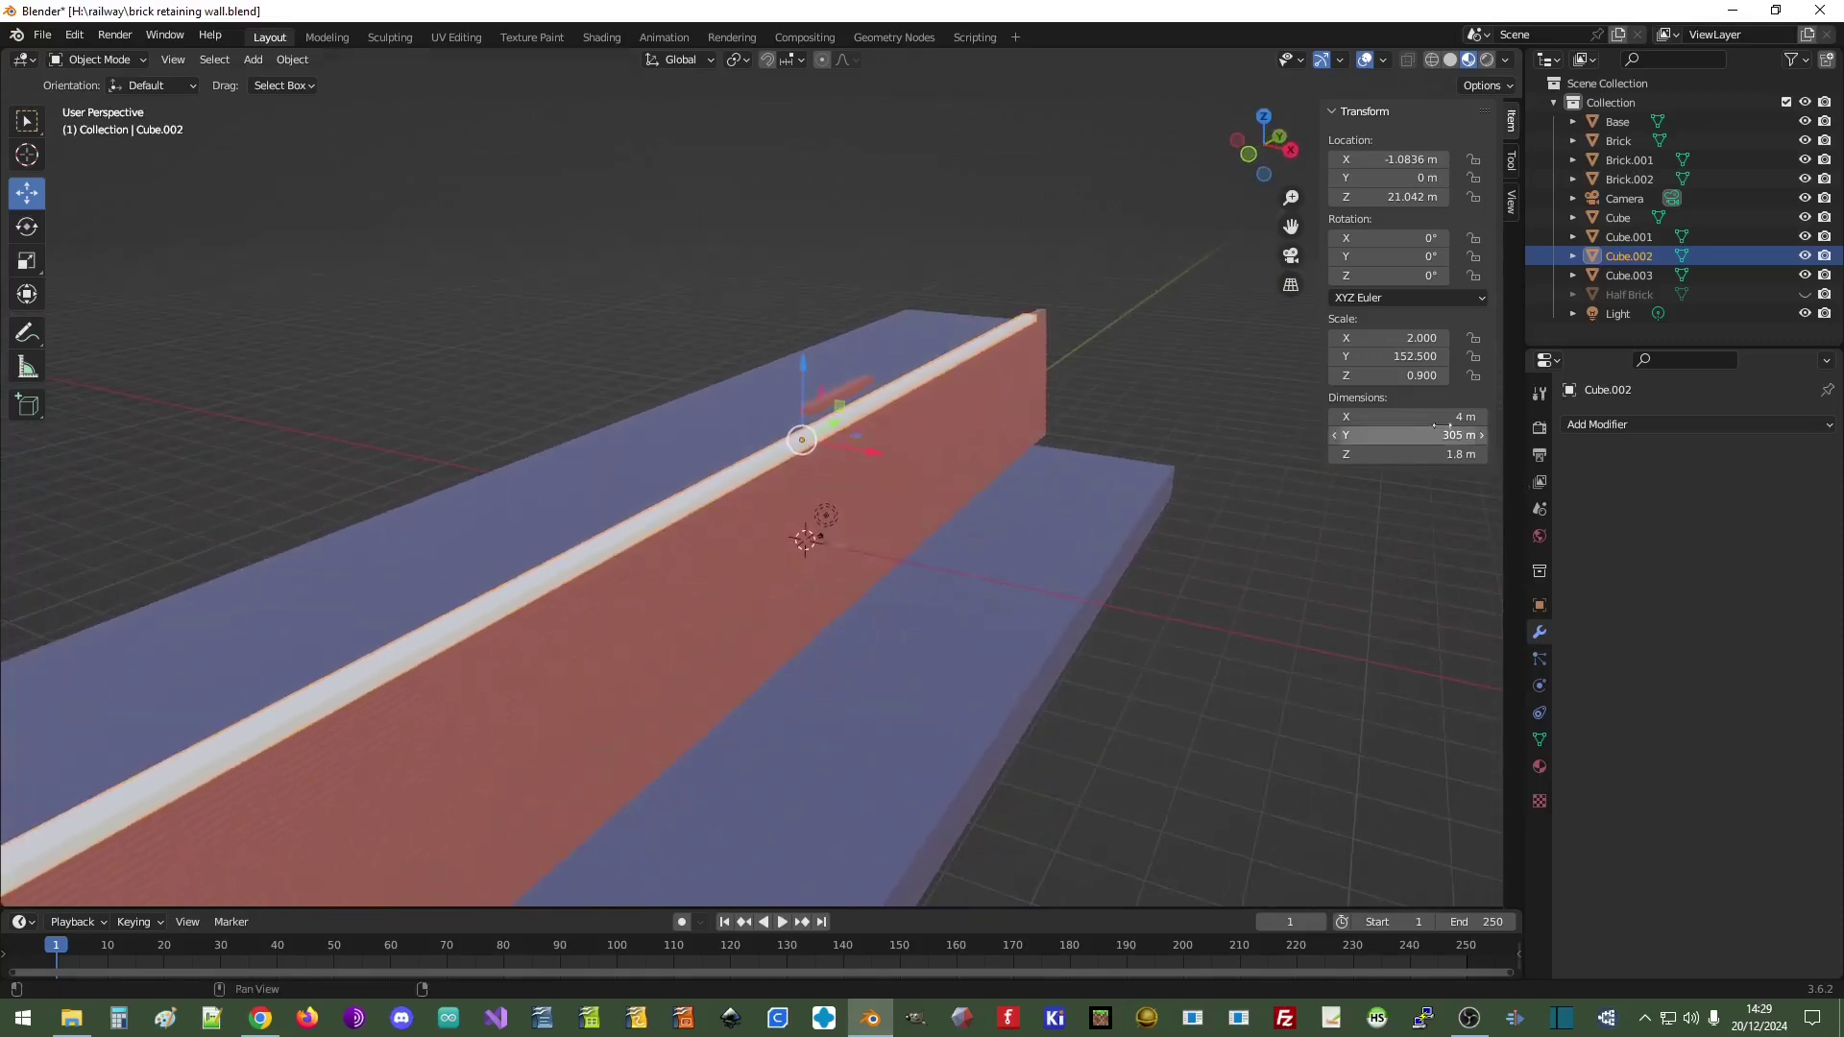
- Set the topping block's Y dimension to 5 m and move it along Y to about -146.95 m, near the wall's end
{"action": "left_click", "coordinate": [1407, 435]}
{"action": "type", "text": "5"}
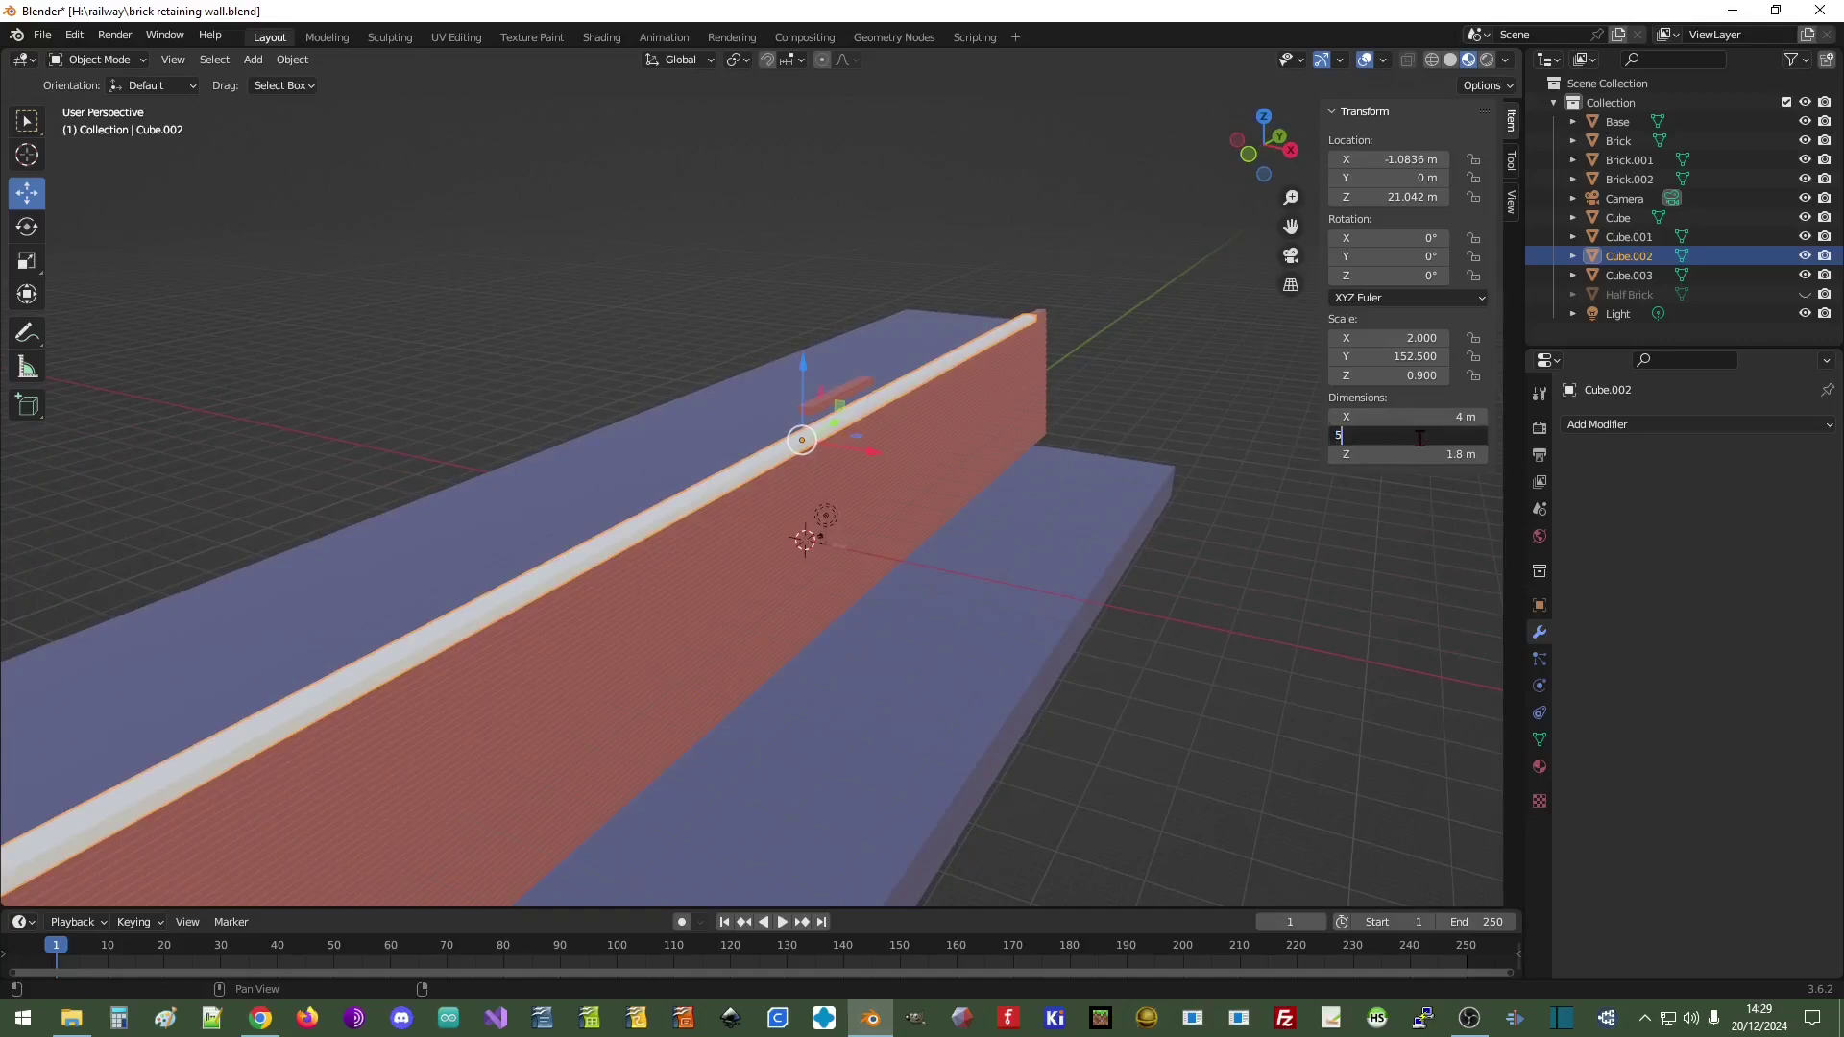
{"action": "key", "text": "Return"}
{"action": "middle_click_drag", "start_coordinate": [1207, 525], "coordinate": [1109, 545]}
{"action": "left_click_drag", "start_coordinate": [965, 465], "coordinate": [434, 501]}
{"action": "middle_click_drag", "start_coordinate": [585, 535], "coordinate": [1060, 490]}
{"action": "left_click_drag", "start_coordinate": [1053, 495], "coordinate": [549, 494]}
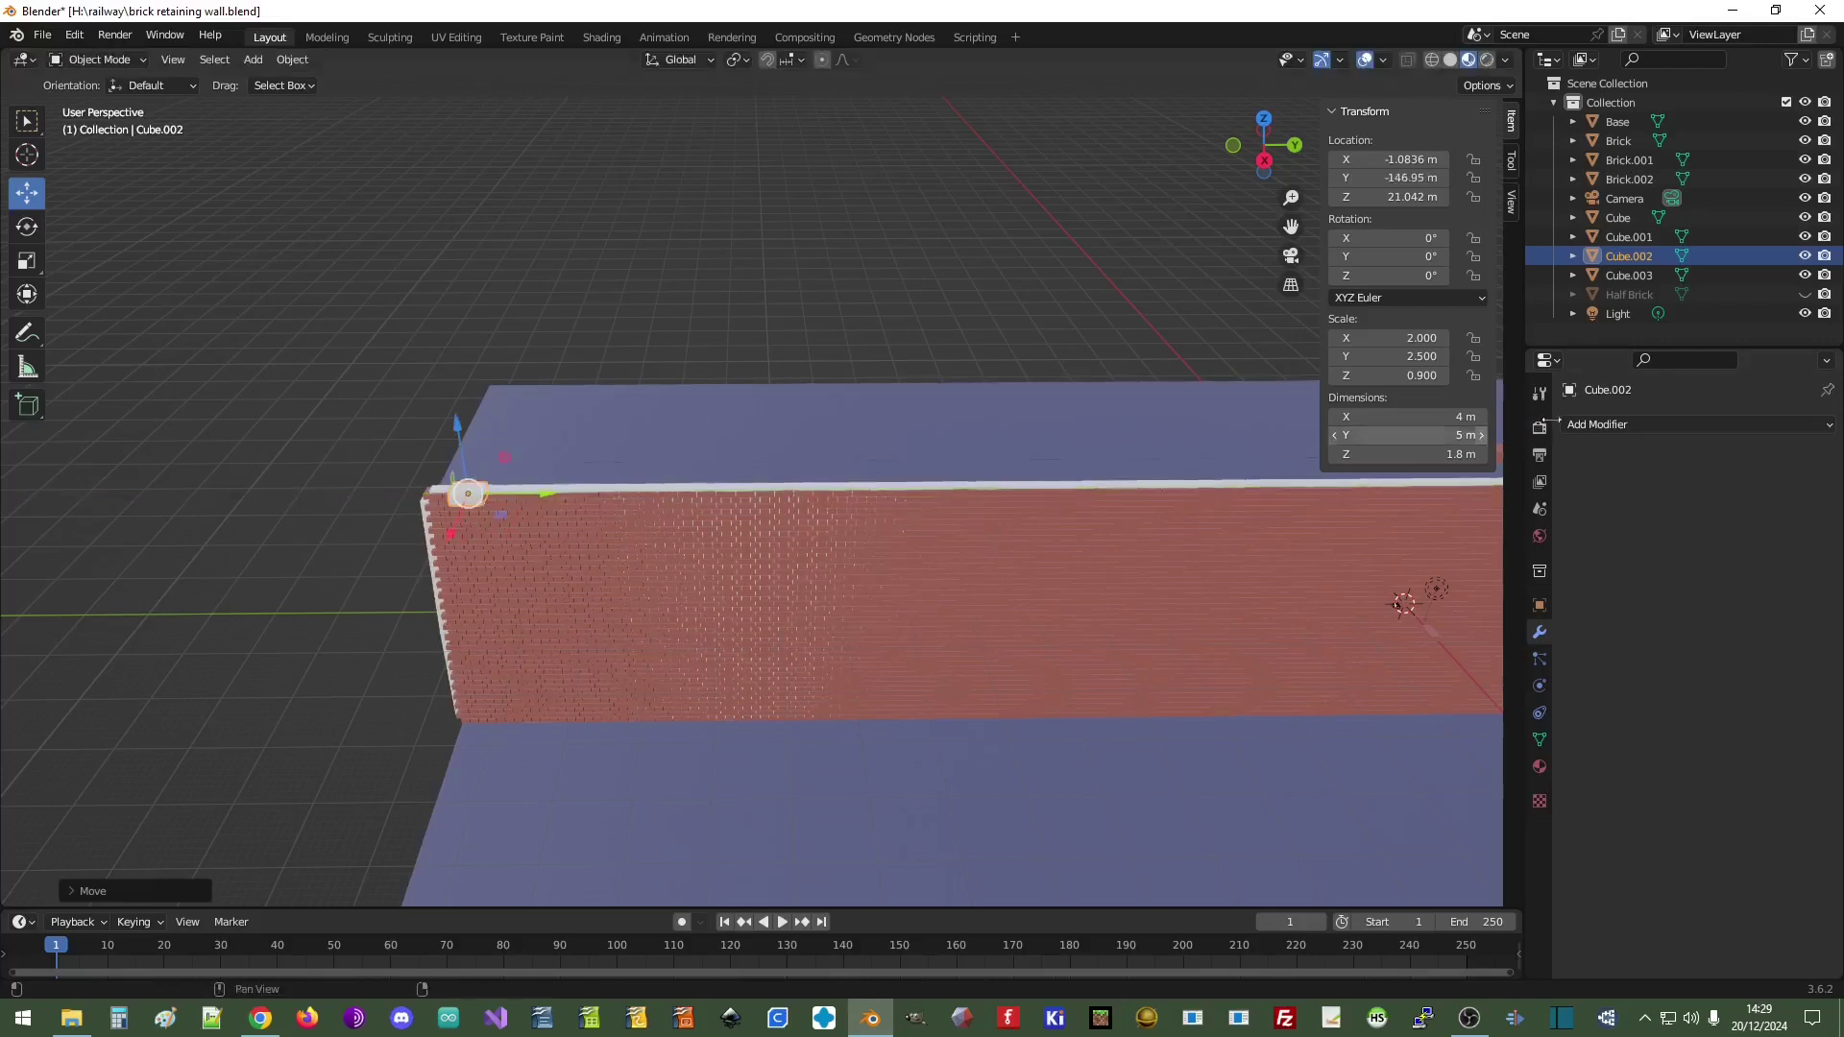
- Give the topping block a new material with a yellow base color
{"action": "left_click", "coordinate": [1540, 767]}
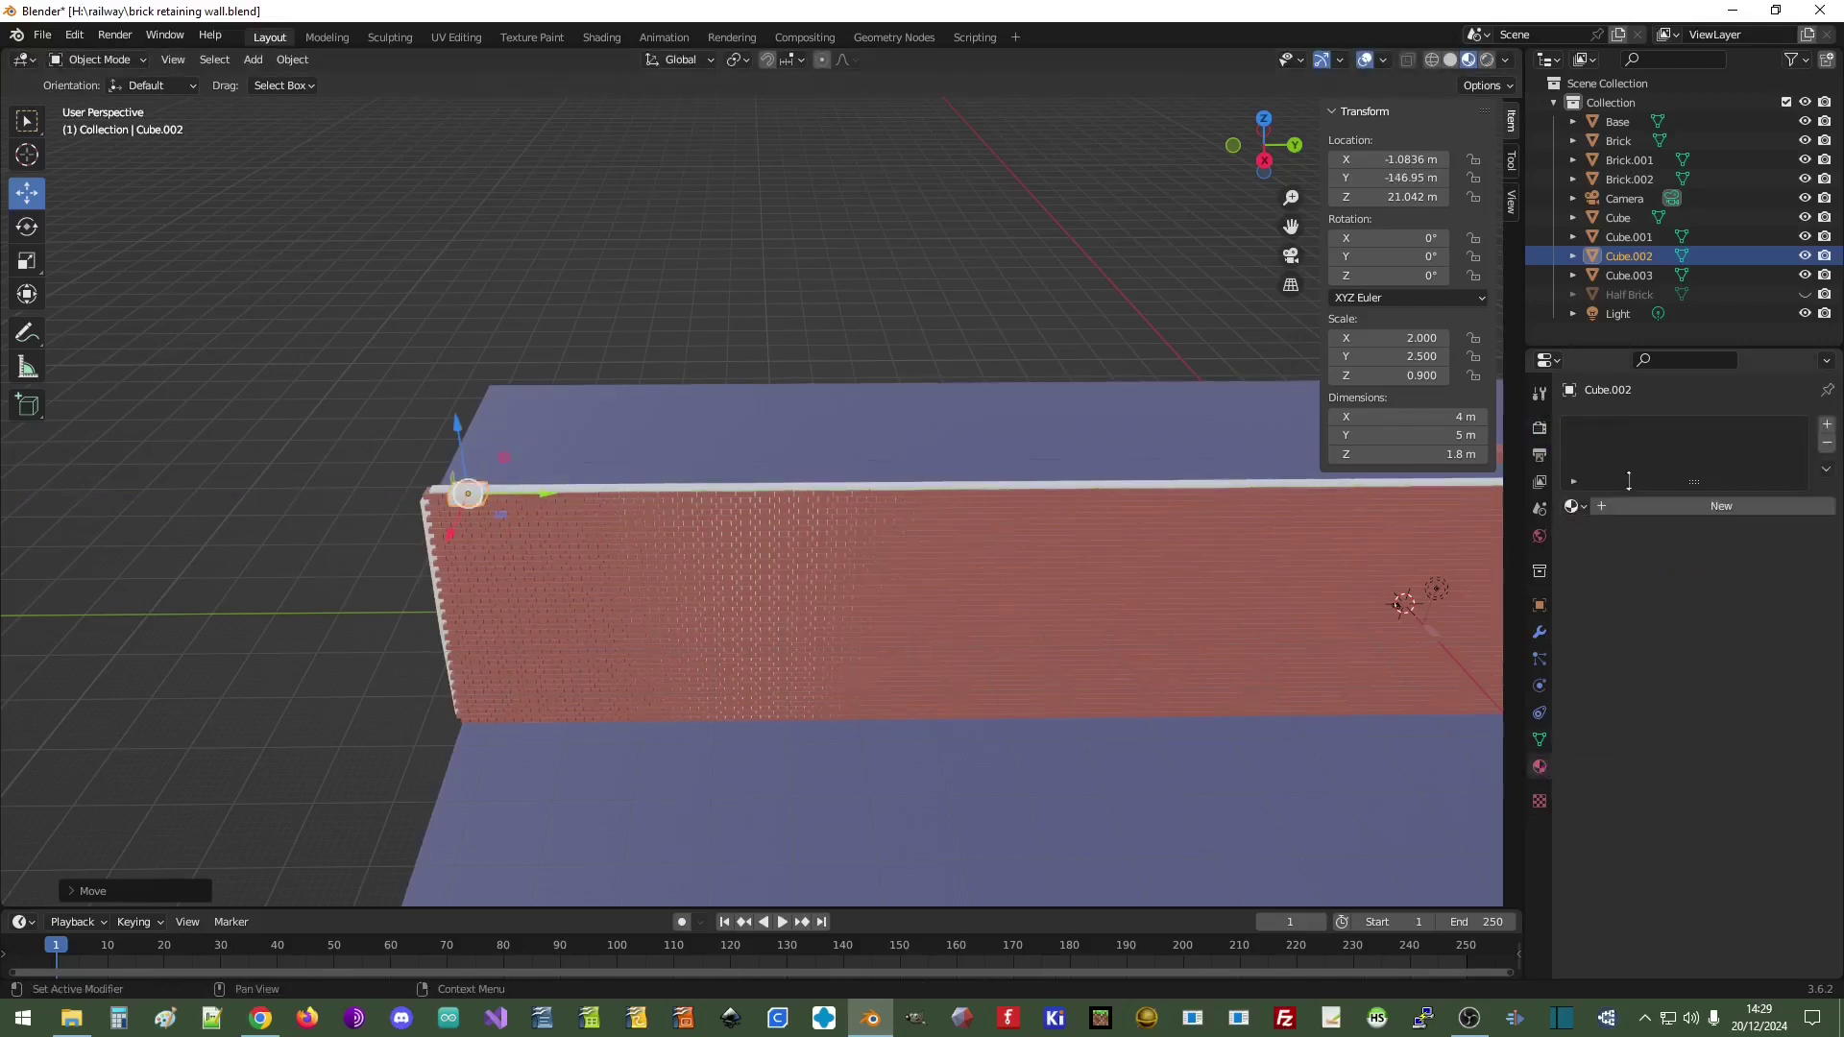
{"action": "left_click", "coordinate": [1827, 424]}
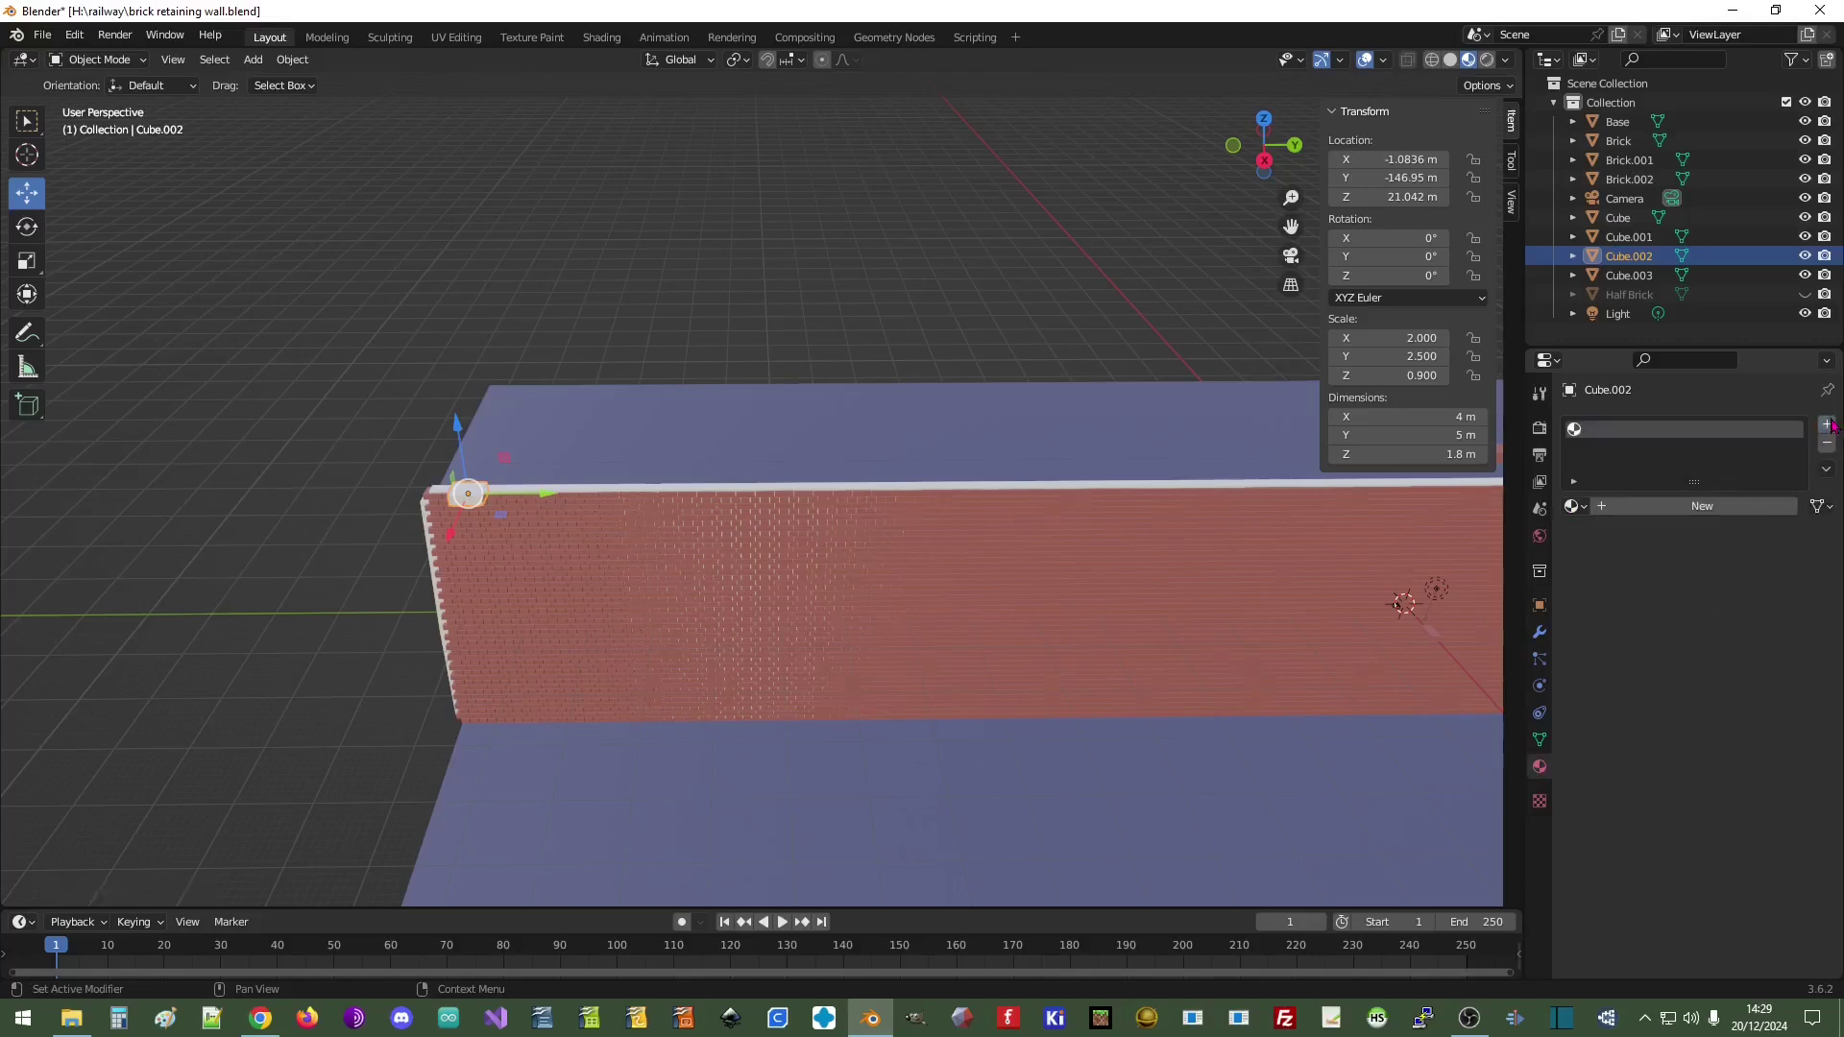
{"action": "left_click", "coordinate": [1702, 509]}
{"action": "left_click", "coordinate": [1733, 712]}
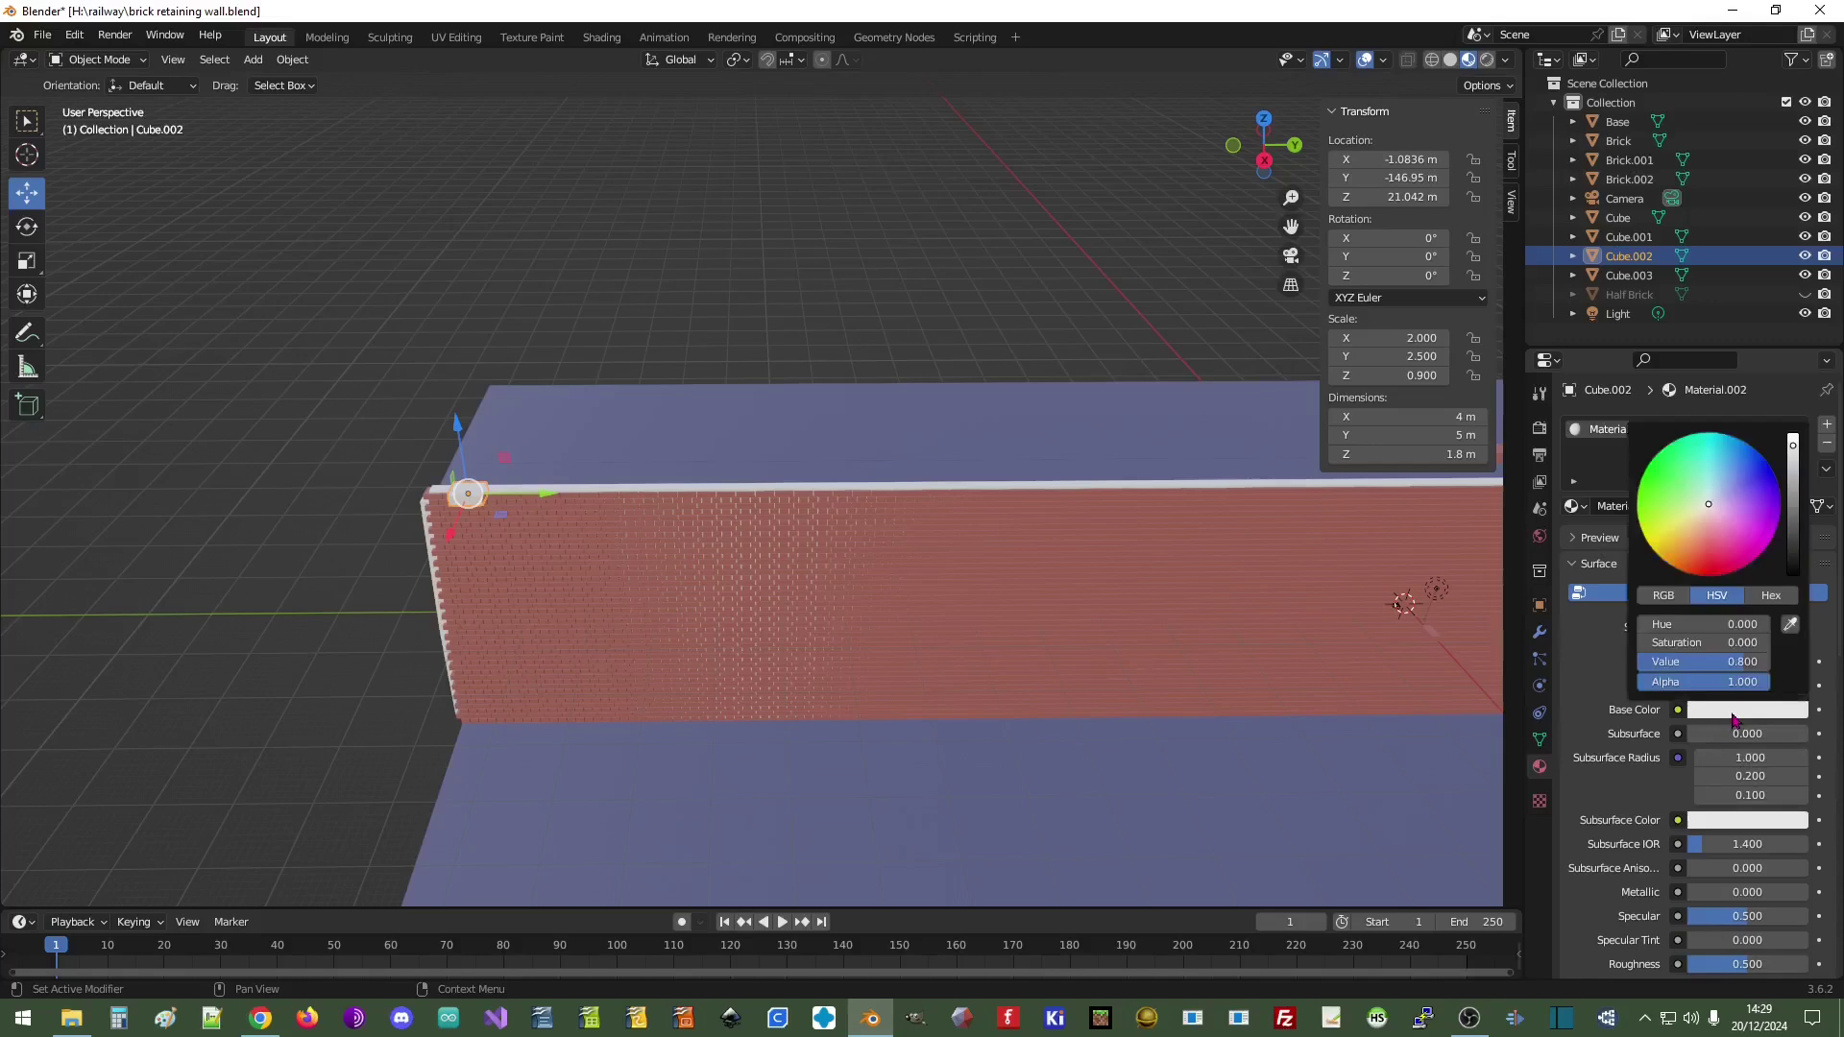
{"action": "left_click", "coordinate": [1677, 540]}
{"action": "mouse_move", "coordinate": [1677, 536]}
{"action": "left_mouse_down"}
{"action": "mouse_move", "coordinate": [1647, 519]}
{"action": "mouse_move", "coordinate": [1658, 539]}
{"action": "left_mouse_up"}
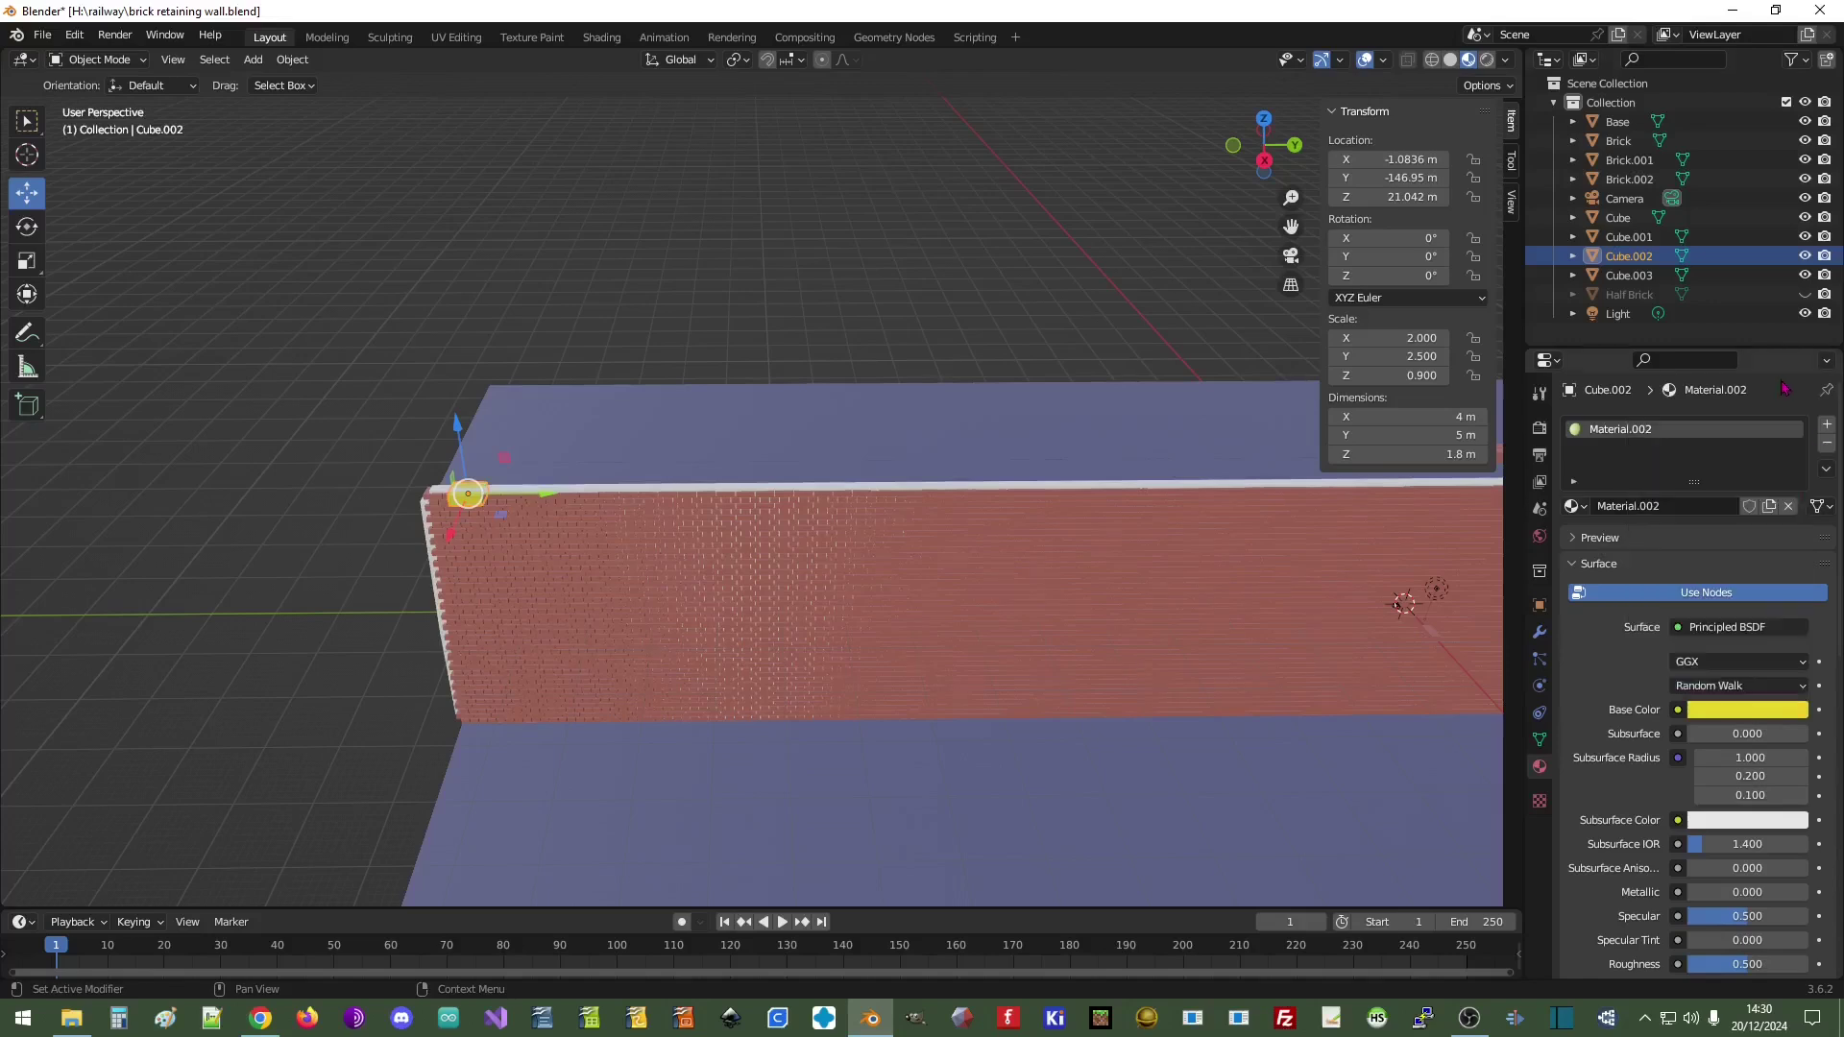
- Adjust the topping block's base color to a more saturated yellow, about hue 0.122 and saturation 0.996
{"action": "scroll", "coordinate": [626, 624], "scroll_direction": "up", "scroll_amount": 2}
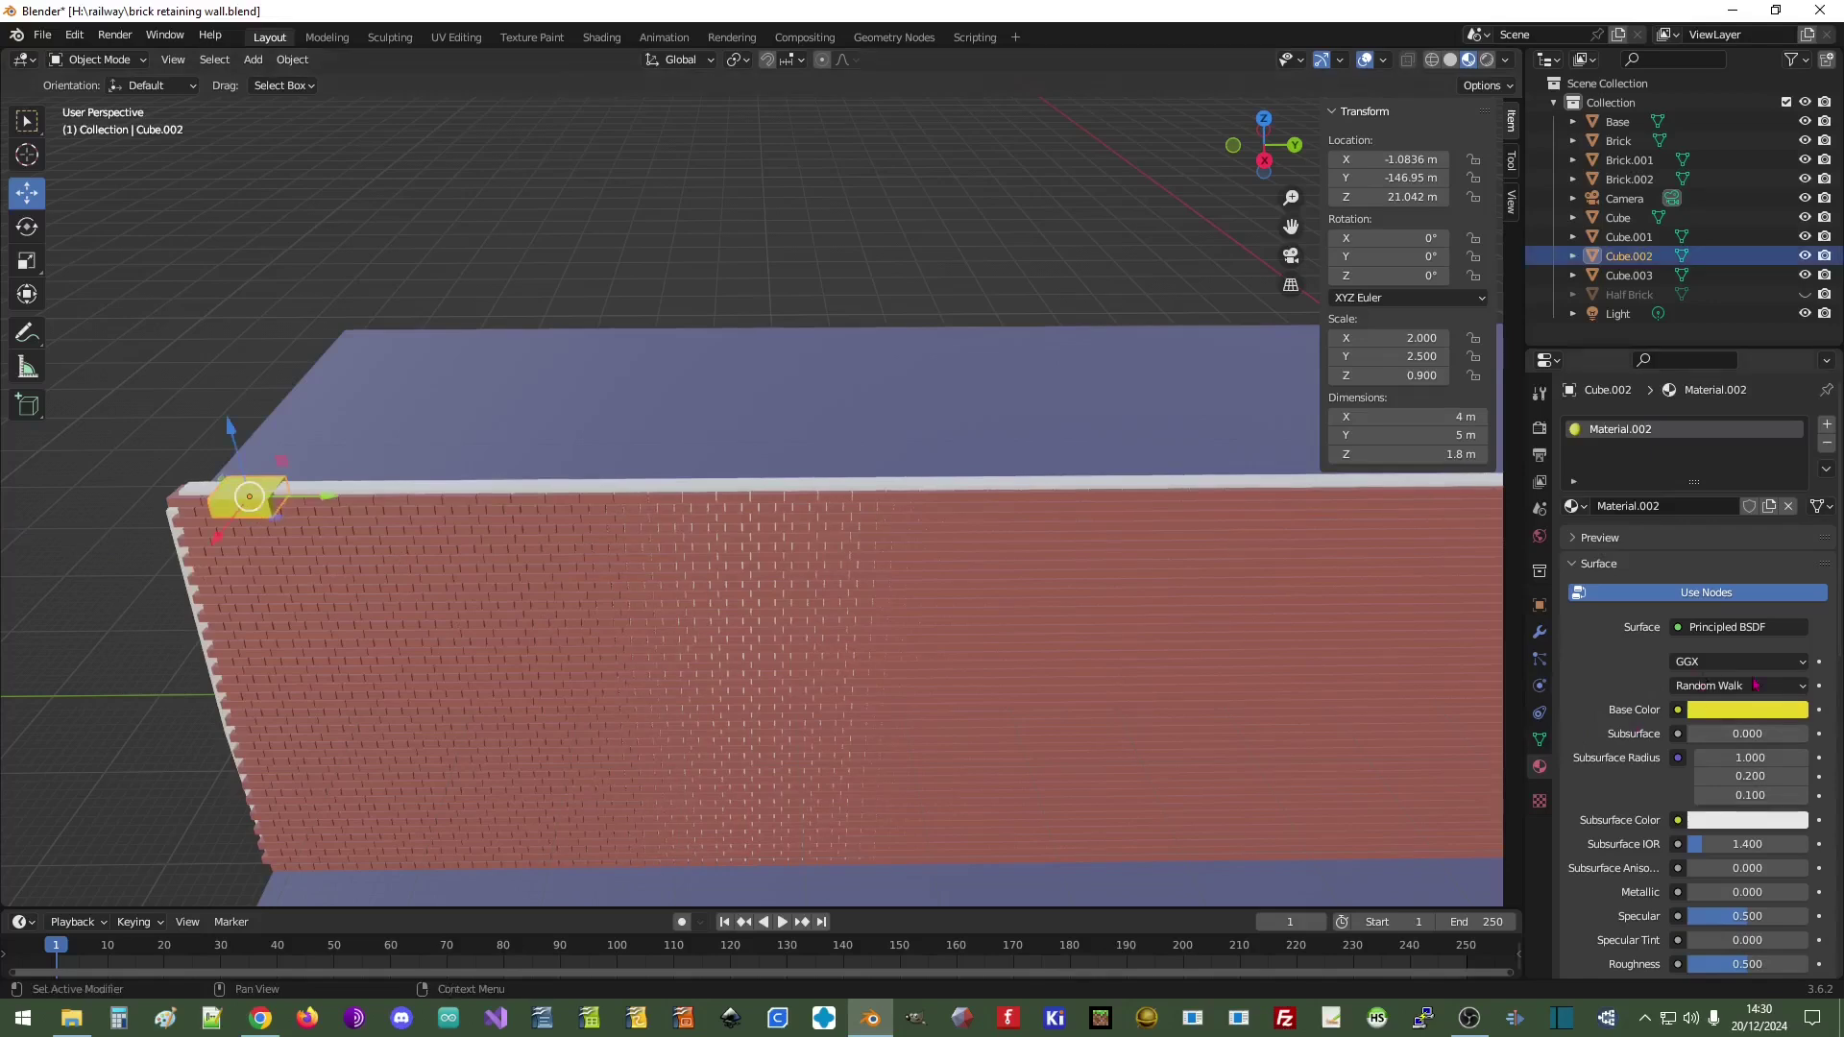
{"action": "left_click", "coordinate": [1734, 715]}
{"action": "mouse_move", "coordinate": [1673, 546]}
{"action": "left_mouse_down"}
{"action": "mouse_move", "coordinate": [1682, 526]}
{"action": "mouse_move", "coordinate": [1659, 543]}
{"action": "left_mouse_up"}
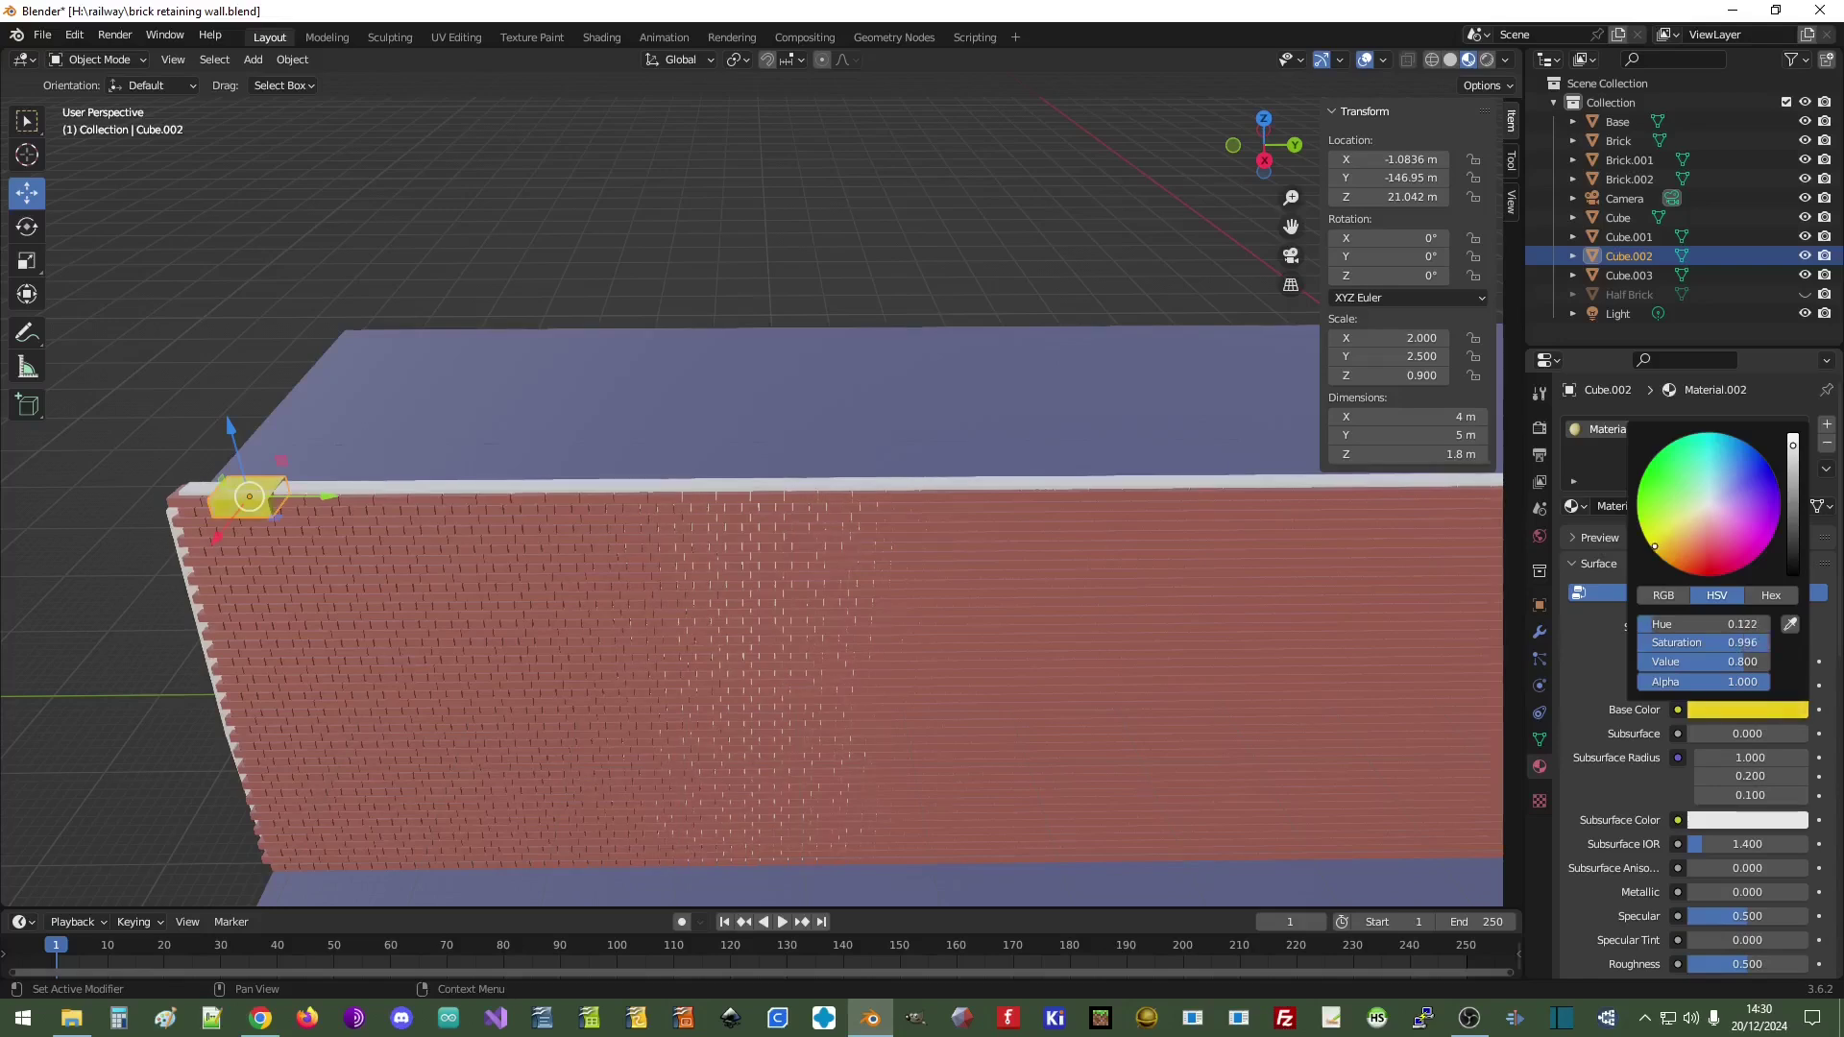
{"action": "left_click", "coordinate": [108, 652]}
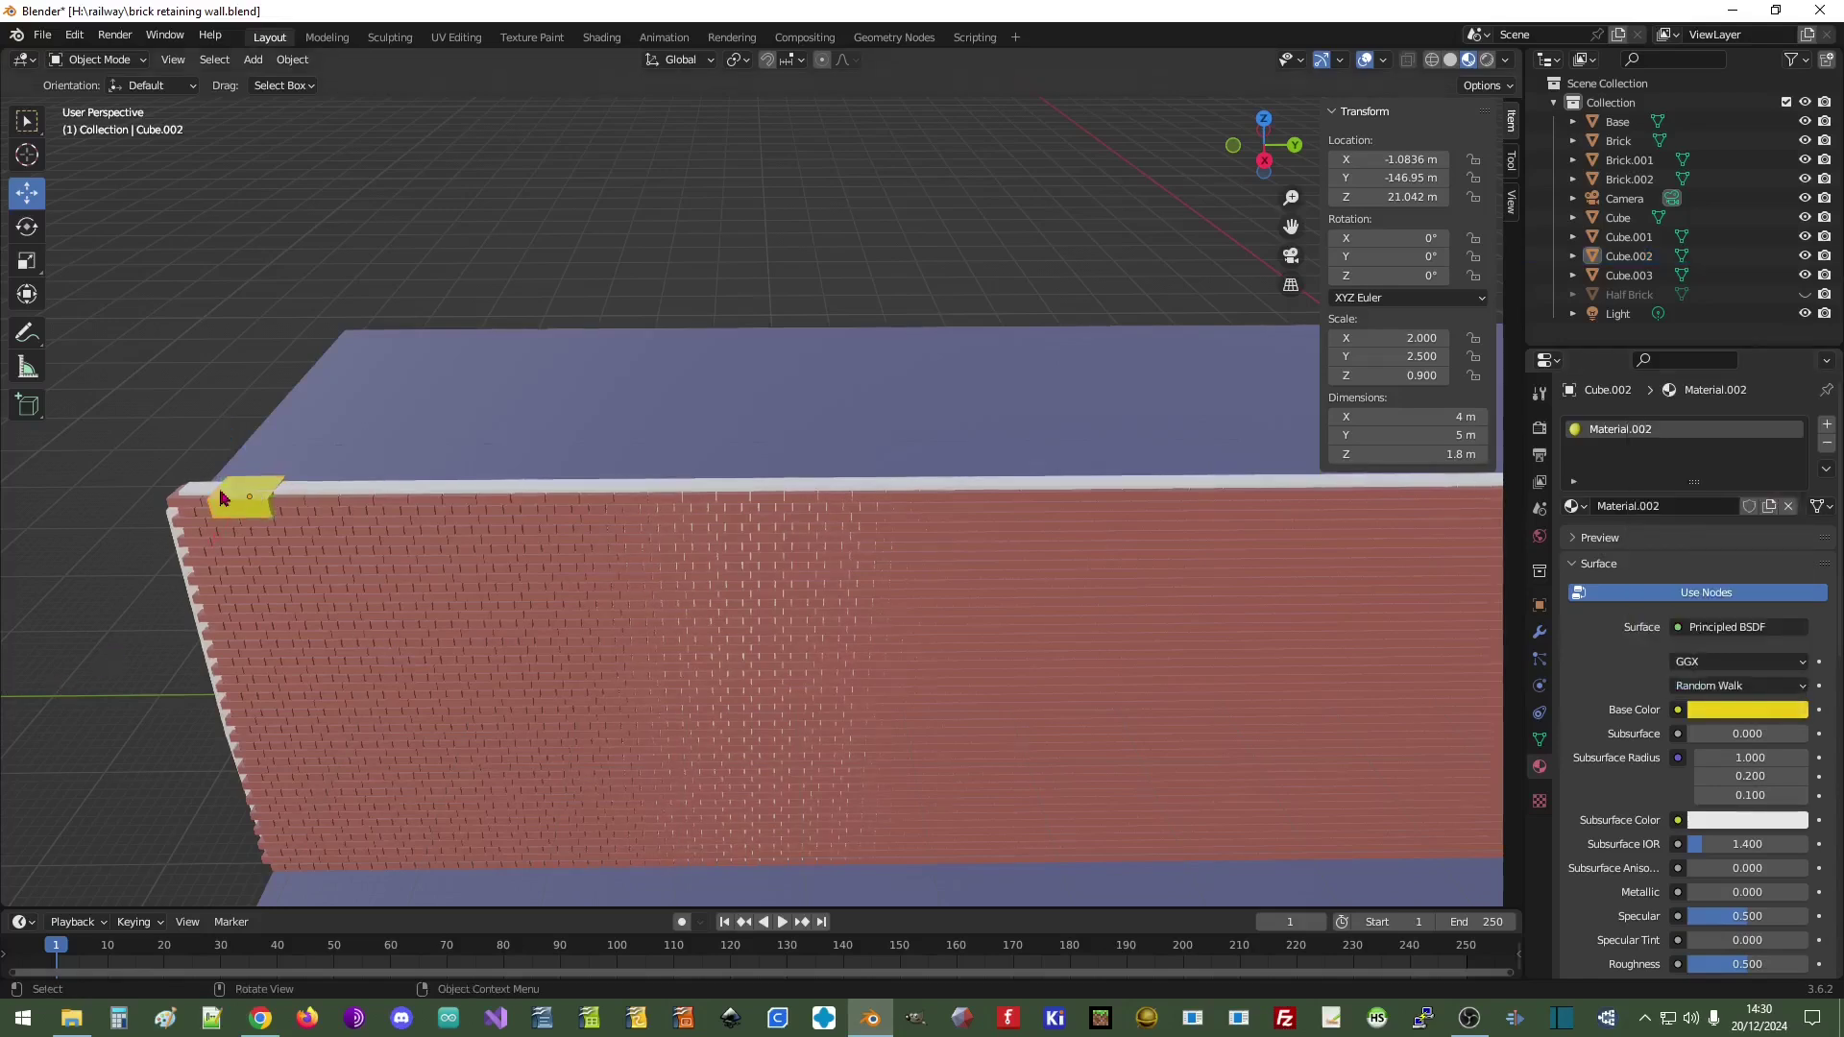
- Move the yellow block along Y to about -150.61 m, at the end of the wall
{"action": "middle_click_drag", "start_coordinate": [98, 599], "coordinate": [308, 552], "text": "shift"}
{"action": "left_click", "coordinate": [442, 524]}
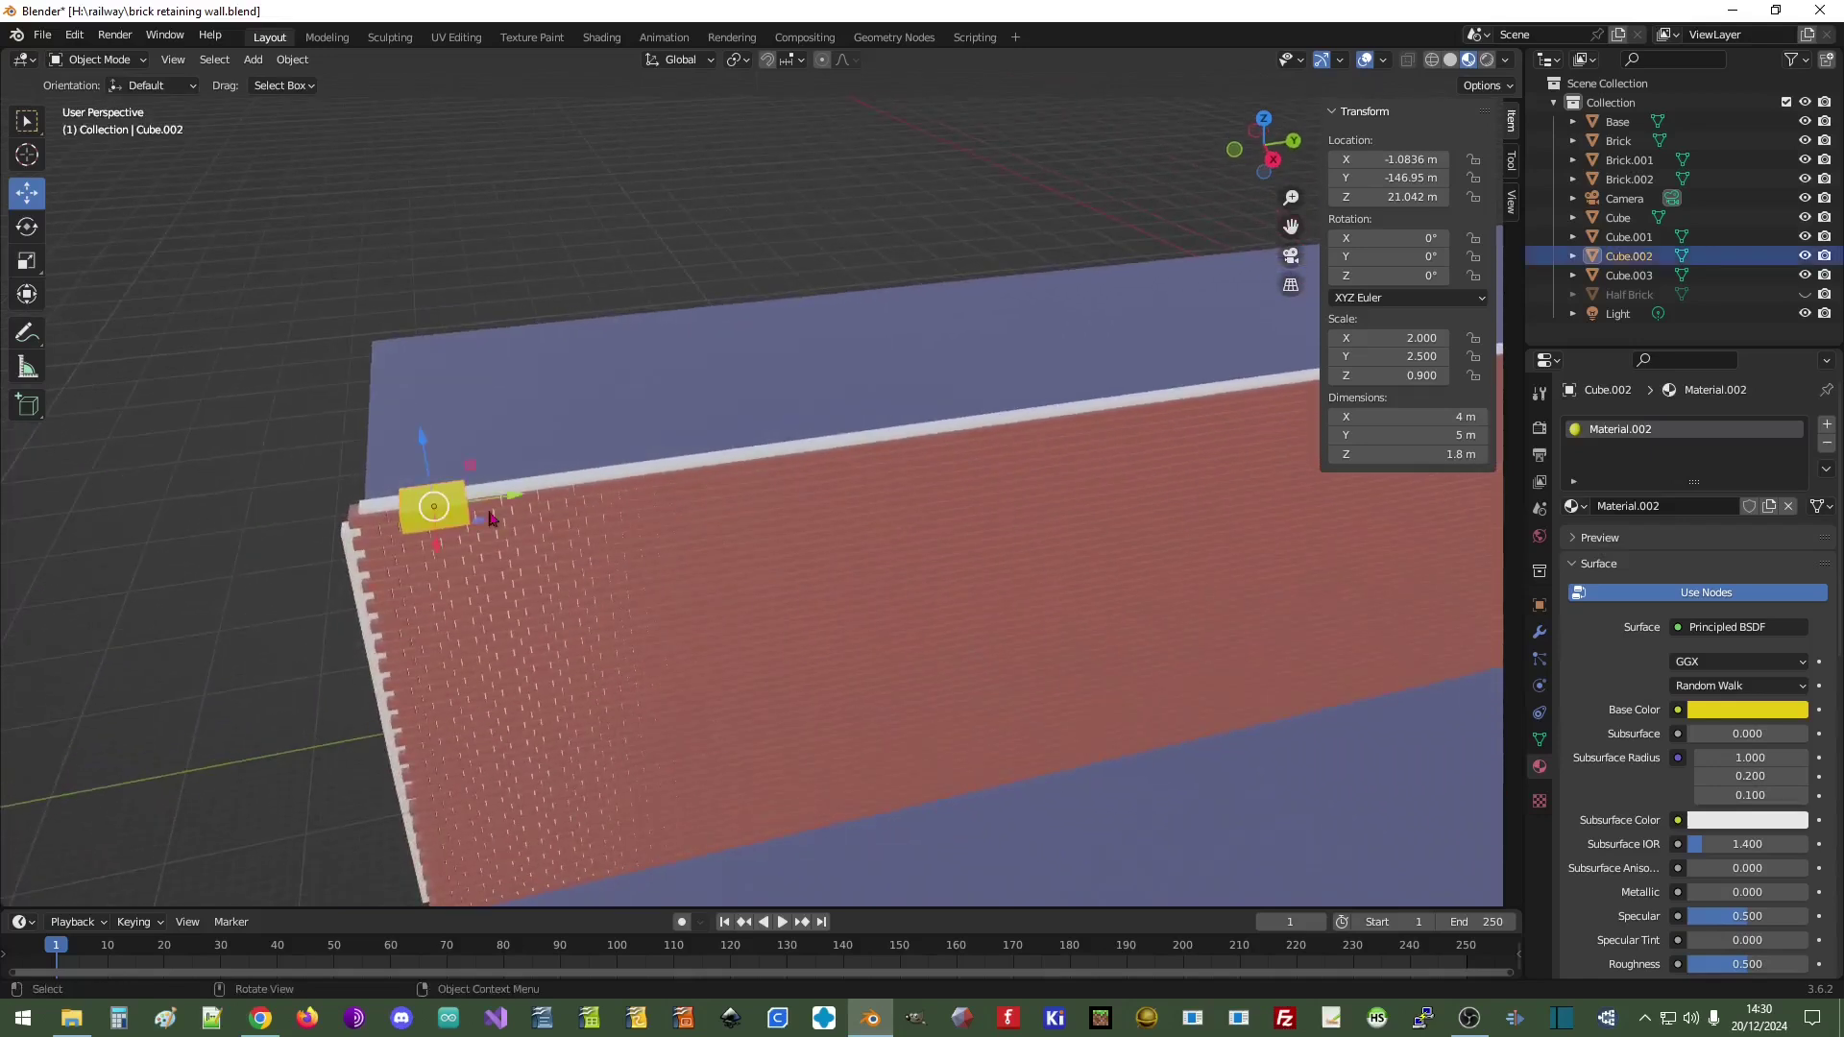
{"action": "left_click_drag", "start_coordinate": [514, 505], "coordinate": [461, 507]}
{"action": "scroll", "coordinate": [836, 561], "scroll_direction": "down", "scroll_amount": 4}
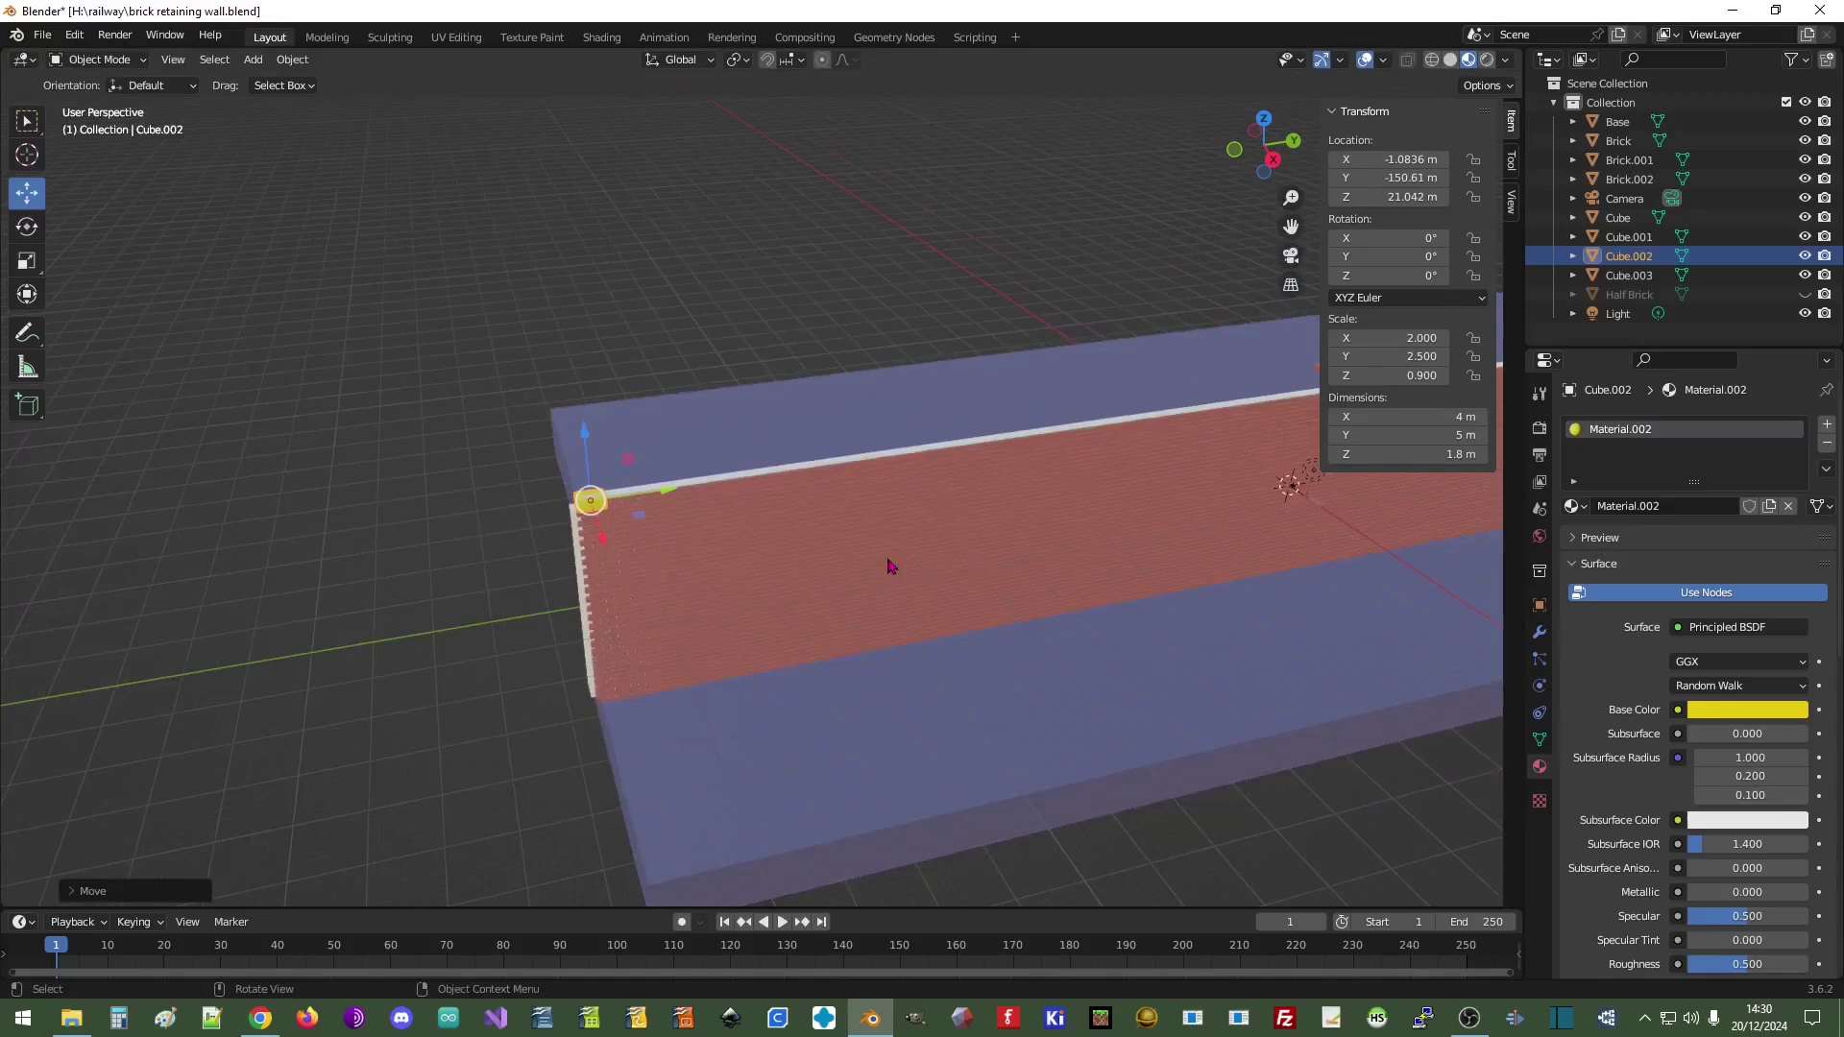
{"action": "left_click", "coordinate": [1539, 631]}
{"action": "left_click", "coordinate": [1662, 429]}
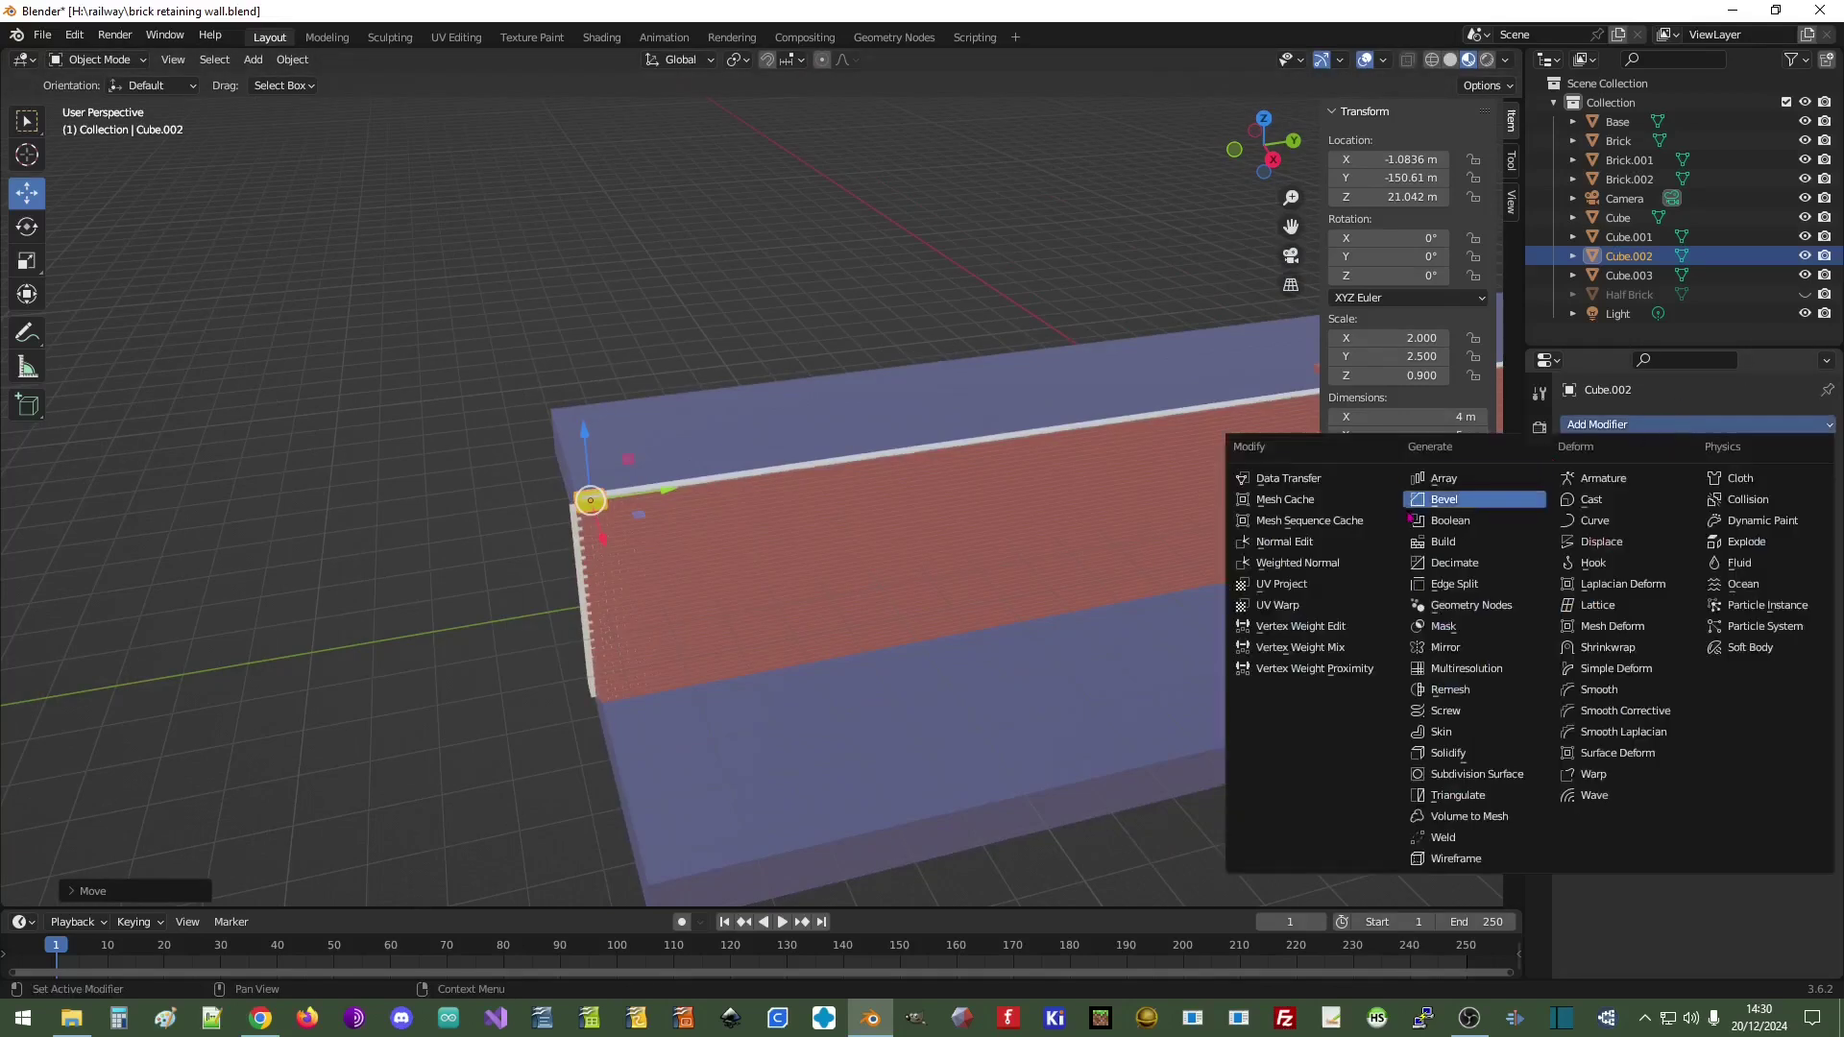
{"action": "left_click", "coordinate": [1442, 474]}
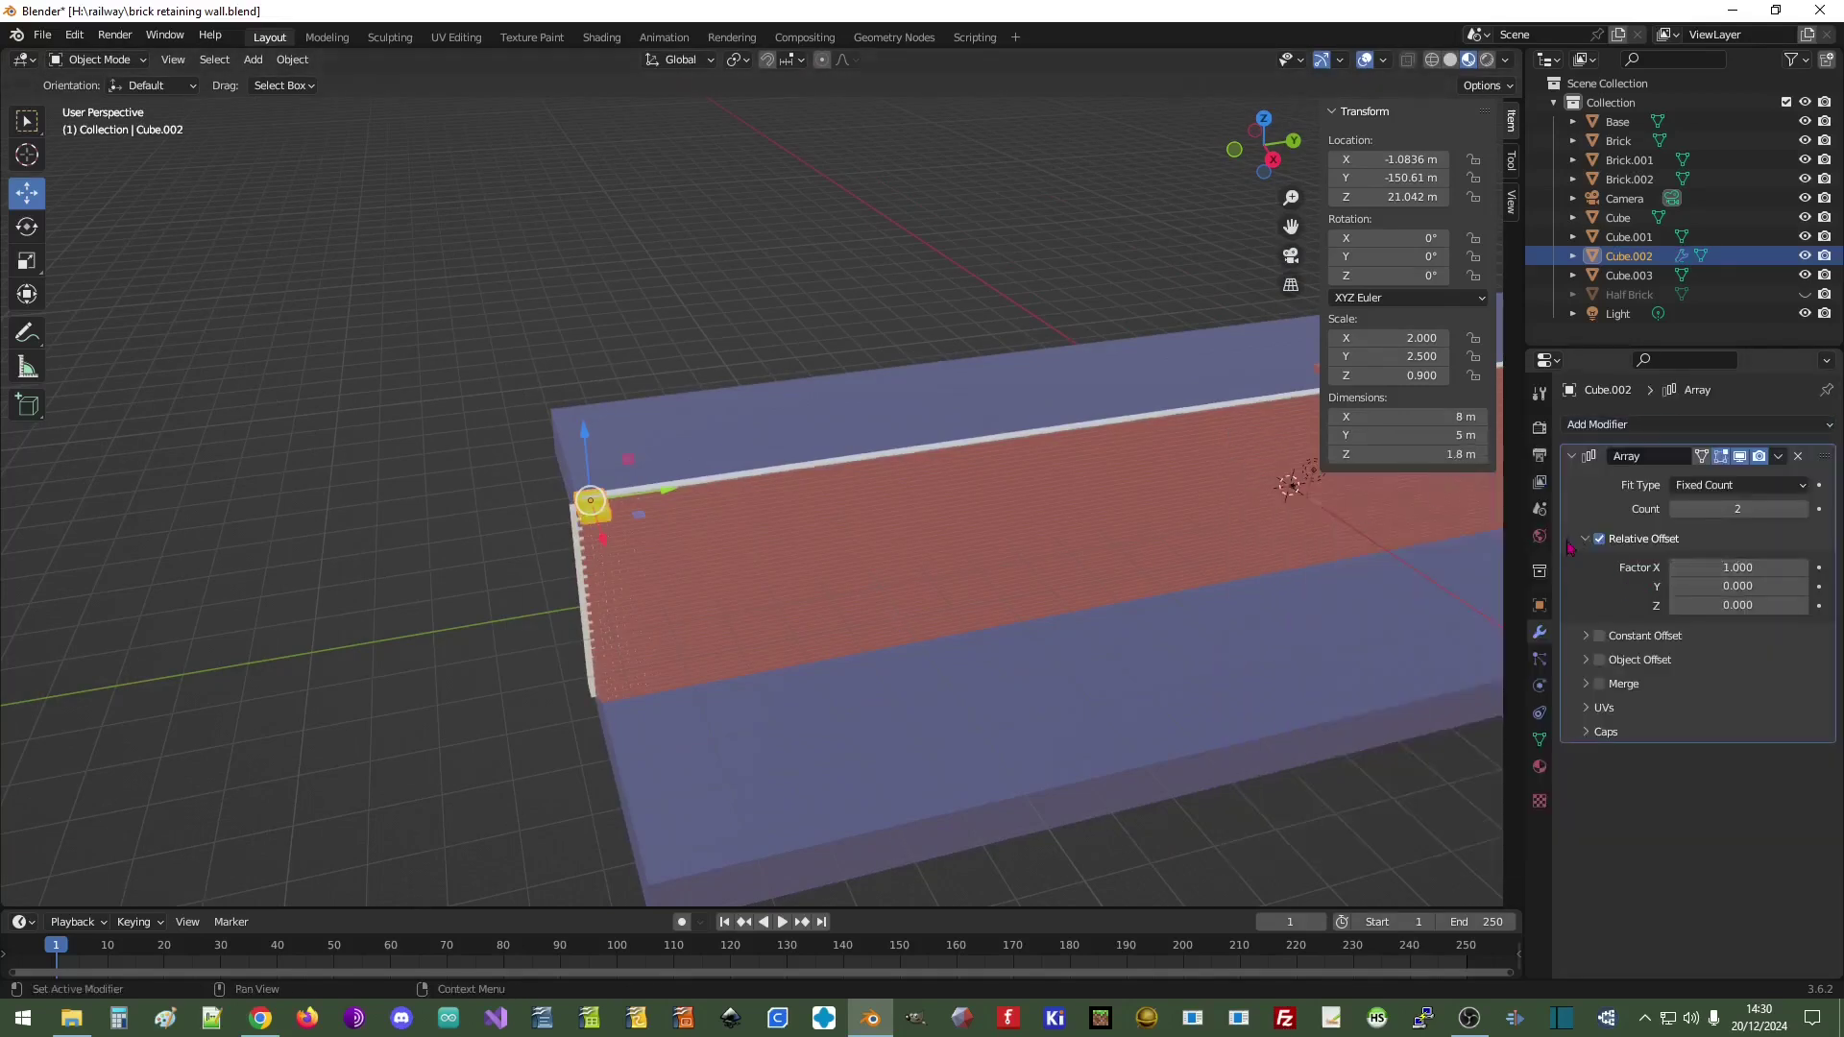
{"action": "left_click", "coordinate": [1599, 539]}
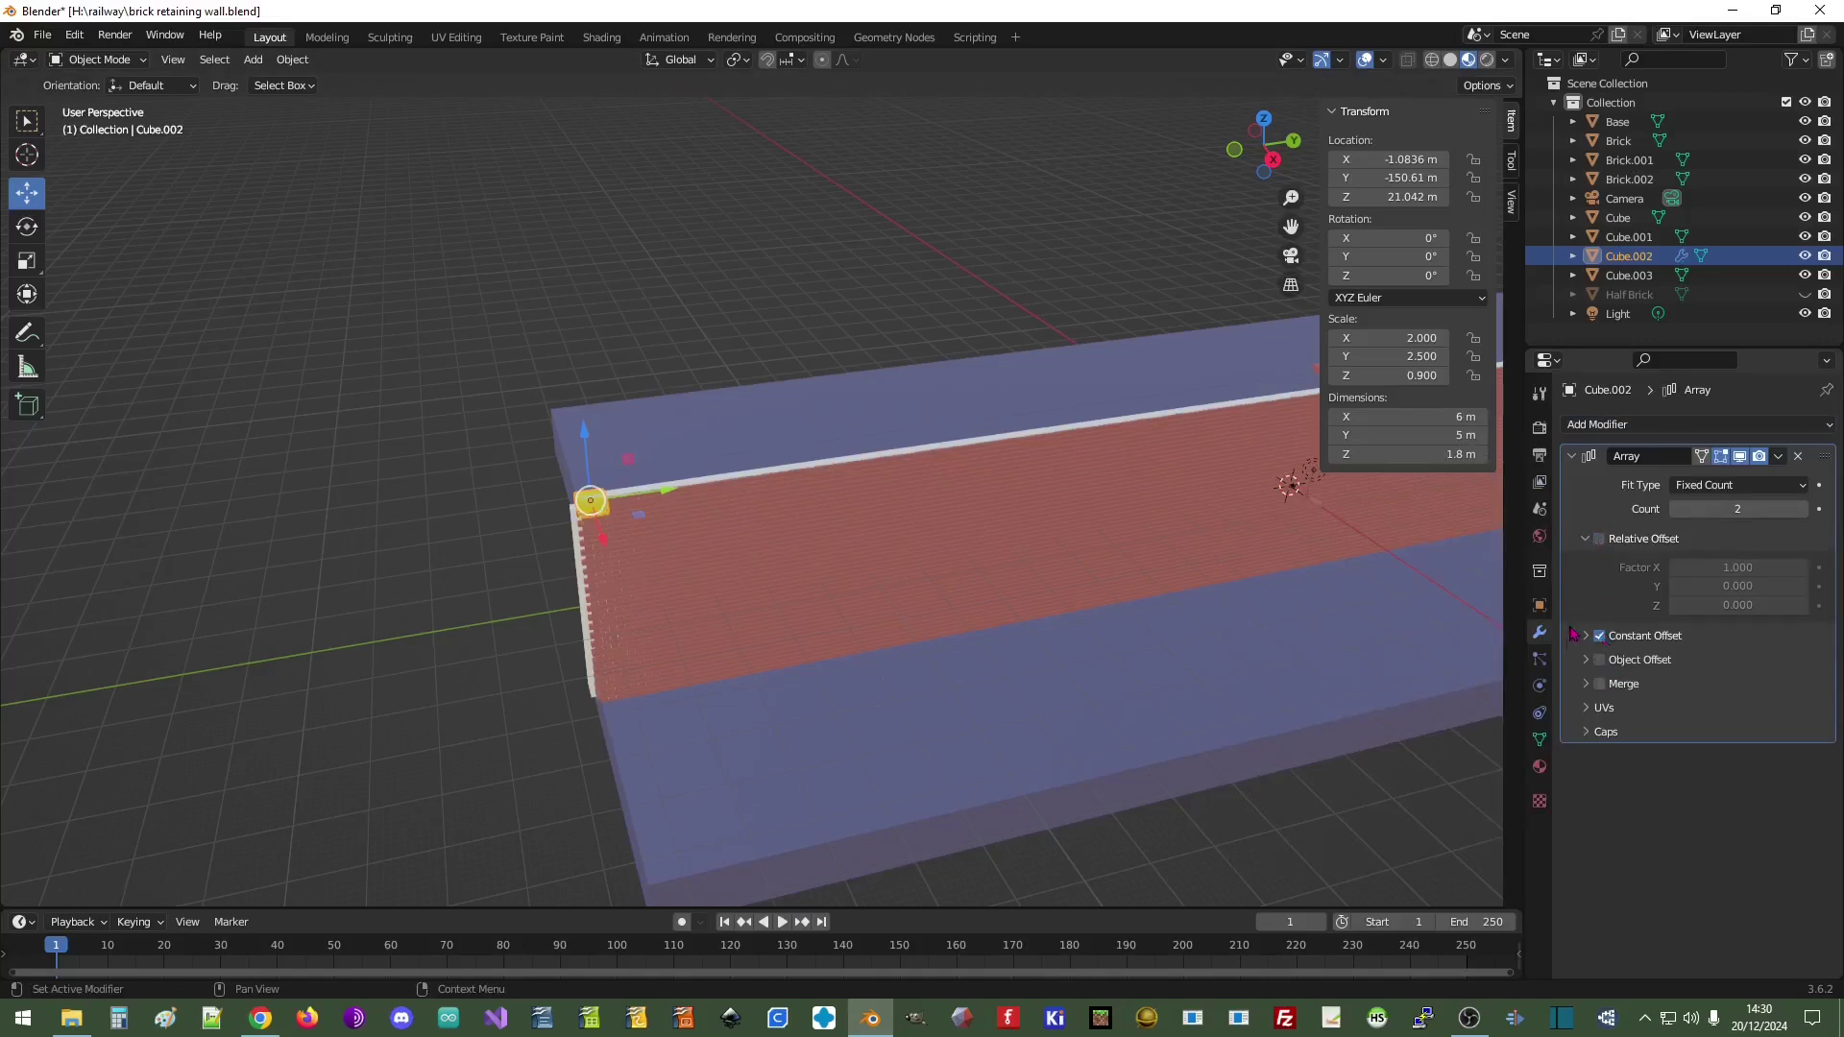
{"action": "left_click", "coordinate": [1585, 635]}
{"action": "left_click", "coordinate": [1738, 665]}
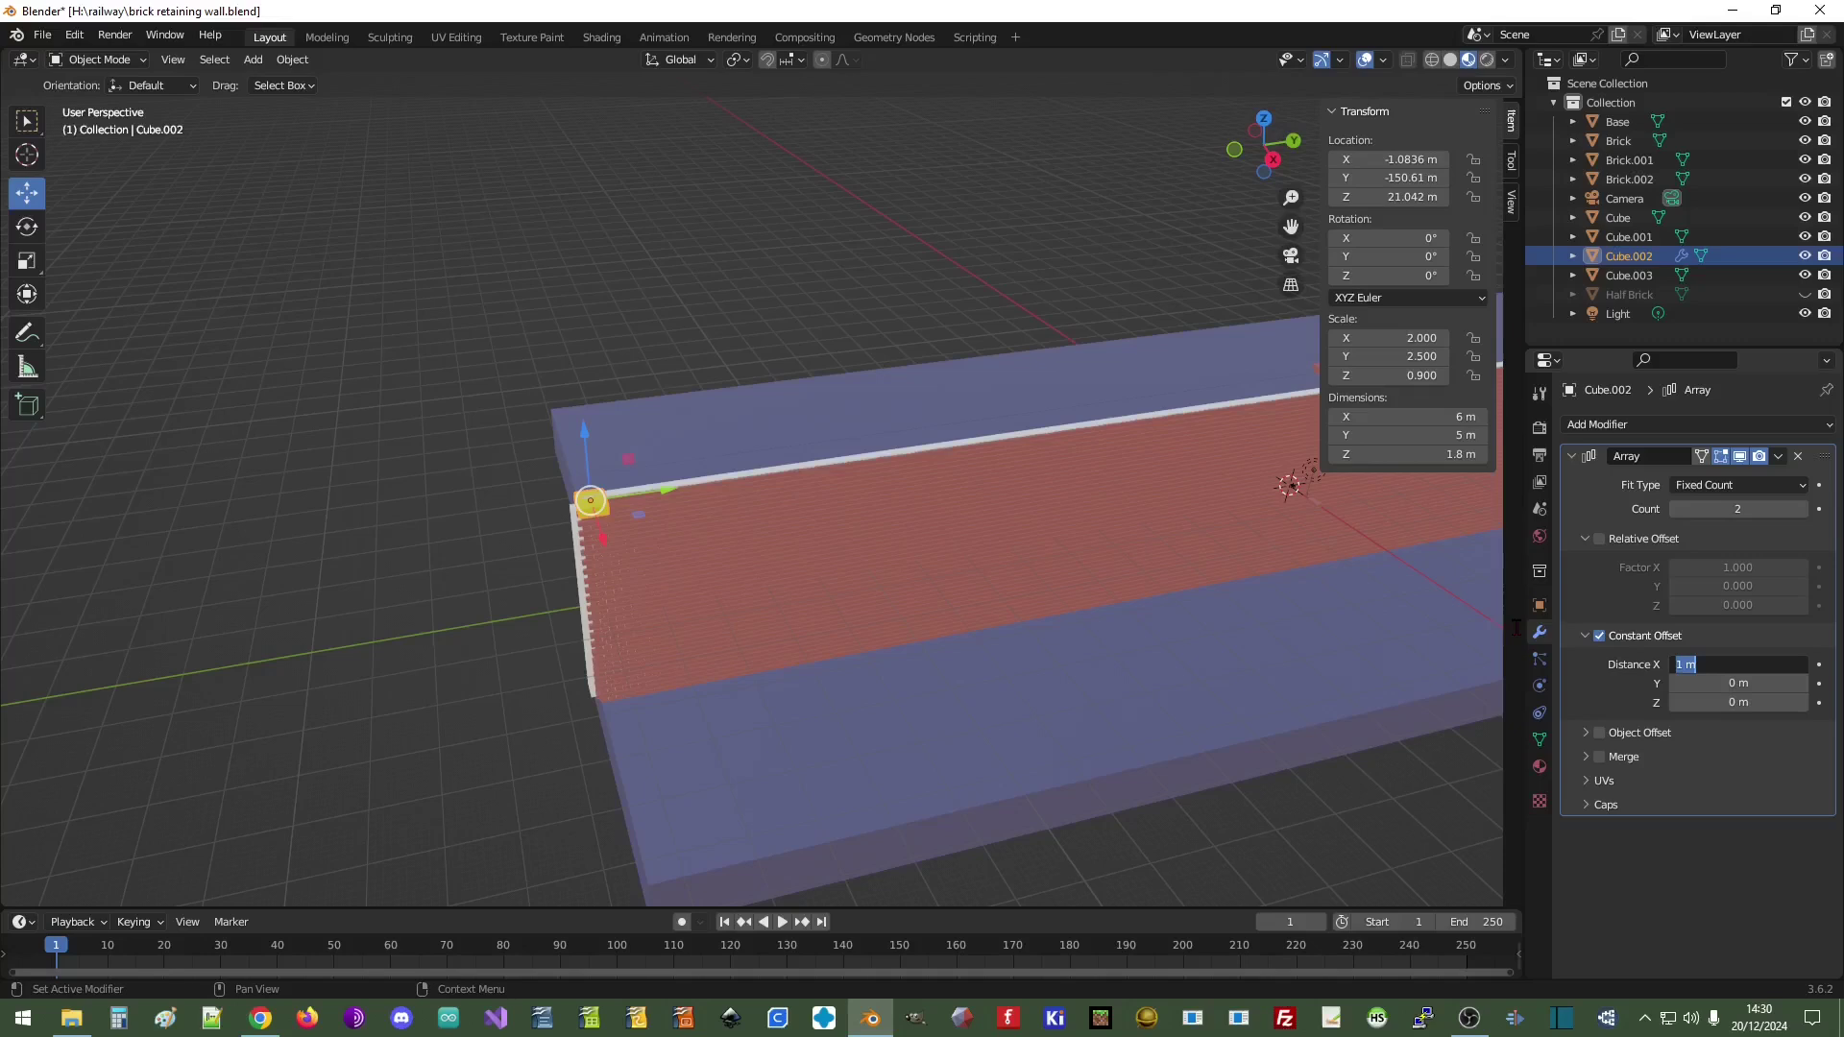
{"action": "type", "text": "5"}
{"action": "key", "text": "Return"}
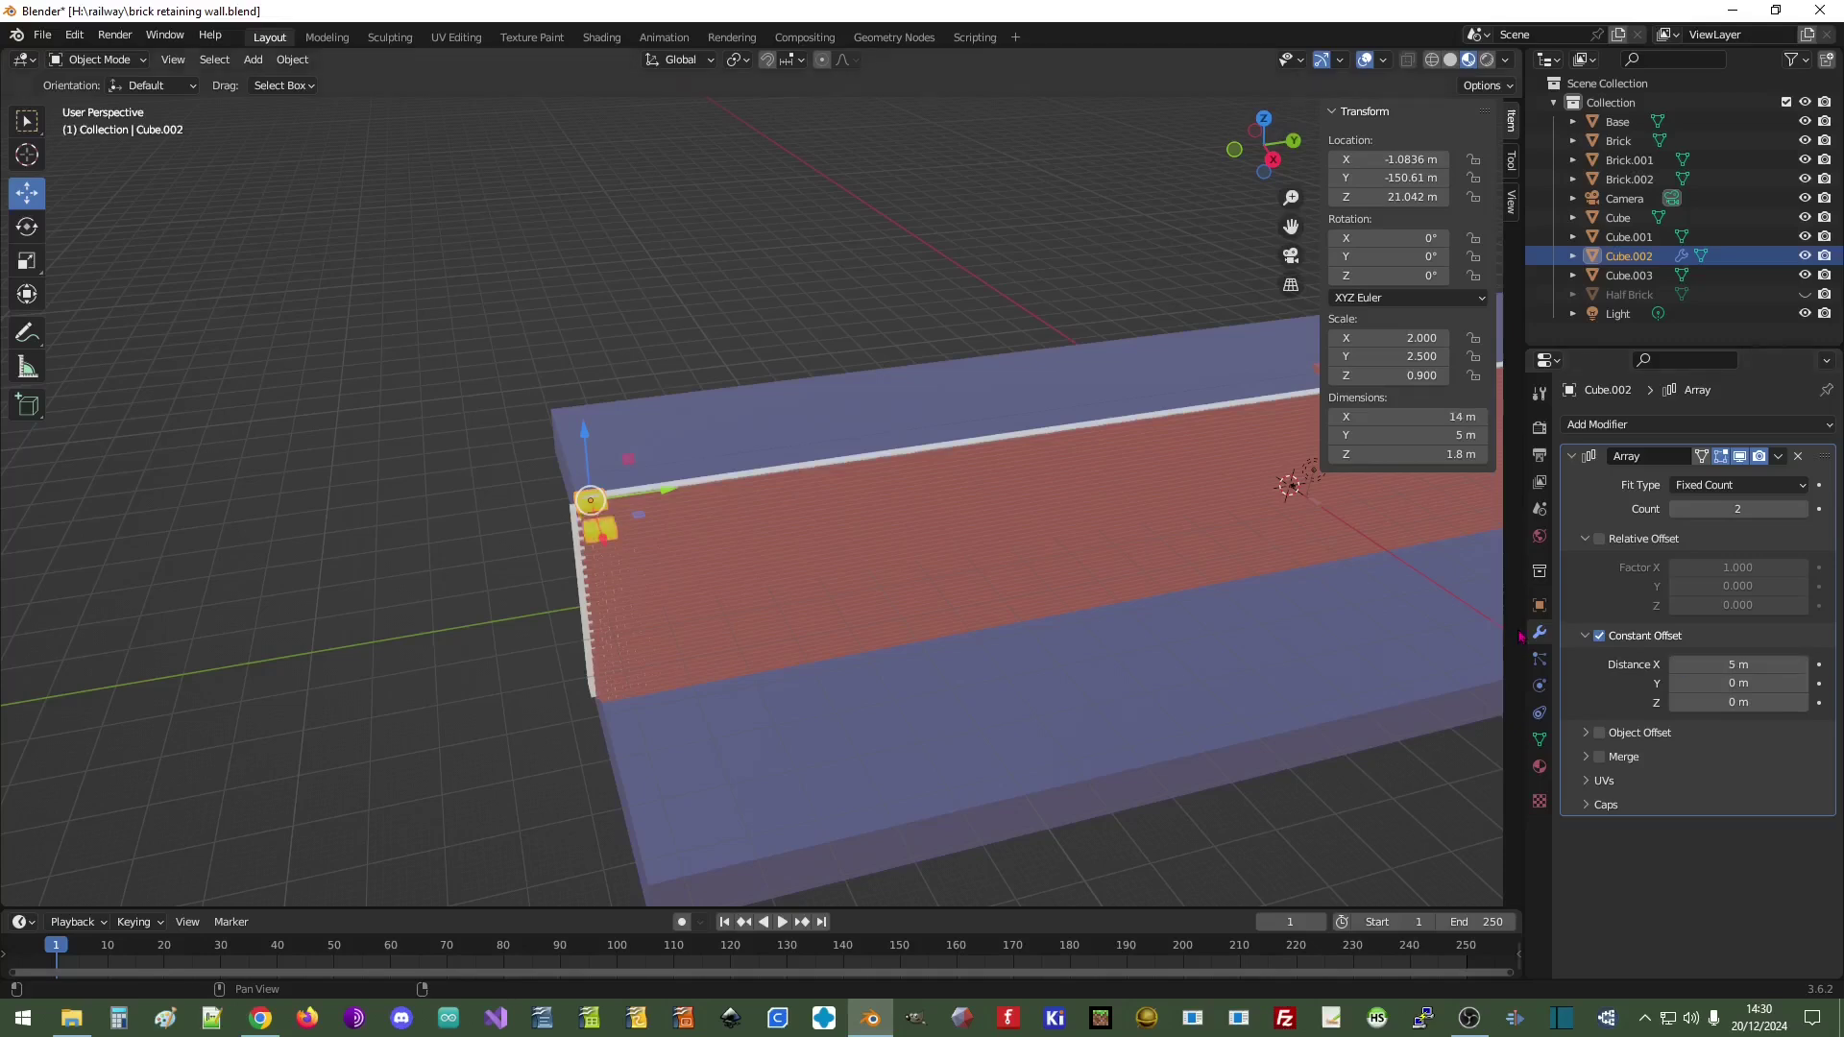
{"action": "left_click", "coordinate": [1740, 662]}
{"action": "type", "text": "0"}
{"action": "key", "text": "Return"}
{"action": "left_click", "coordinate": [1711, 683]}
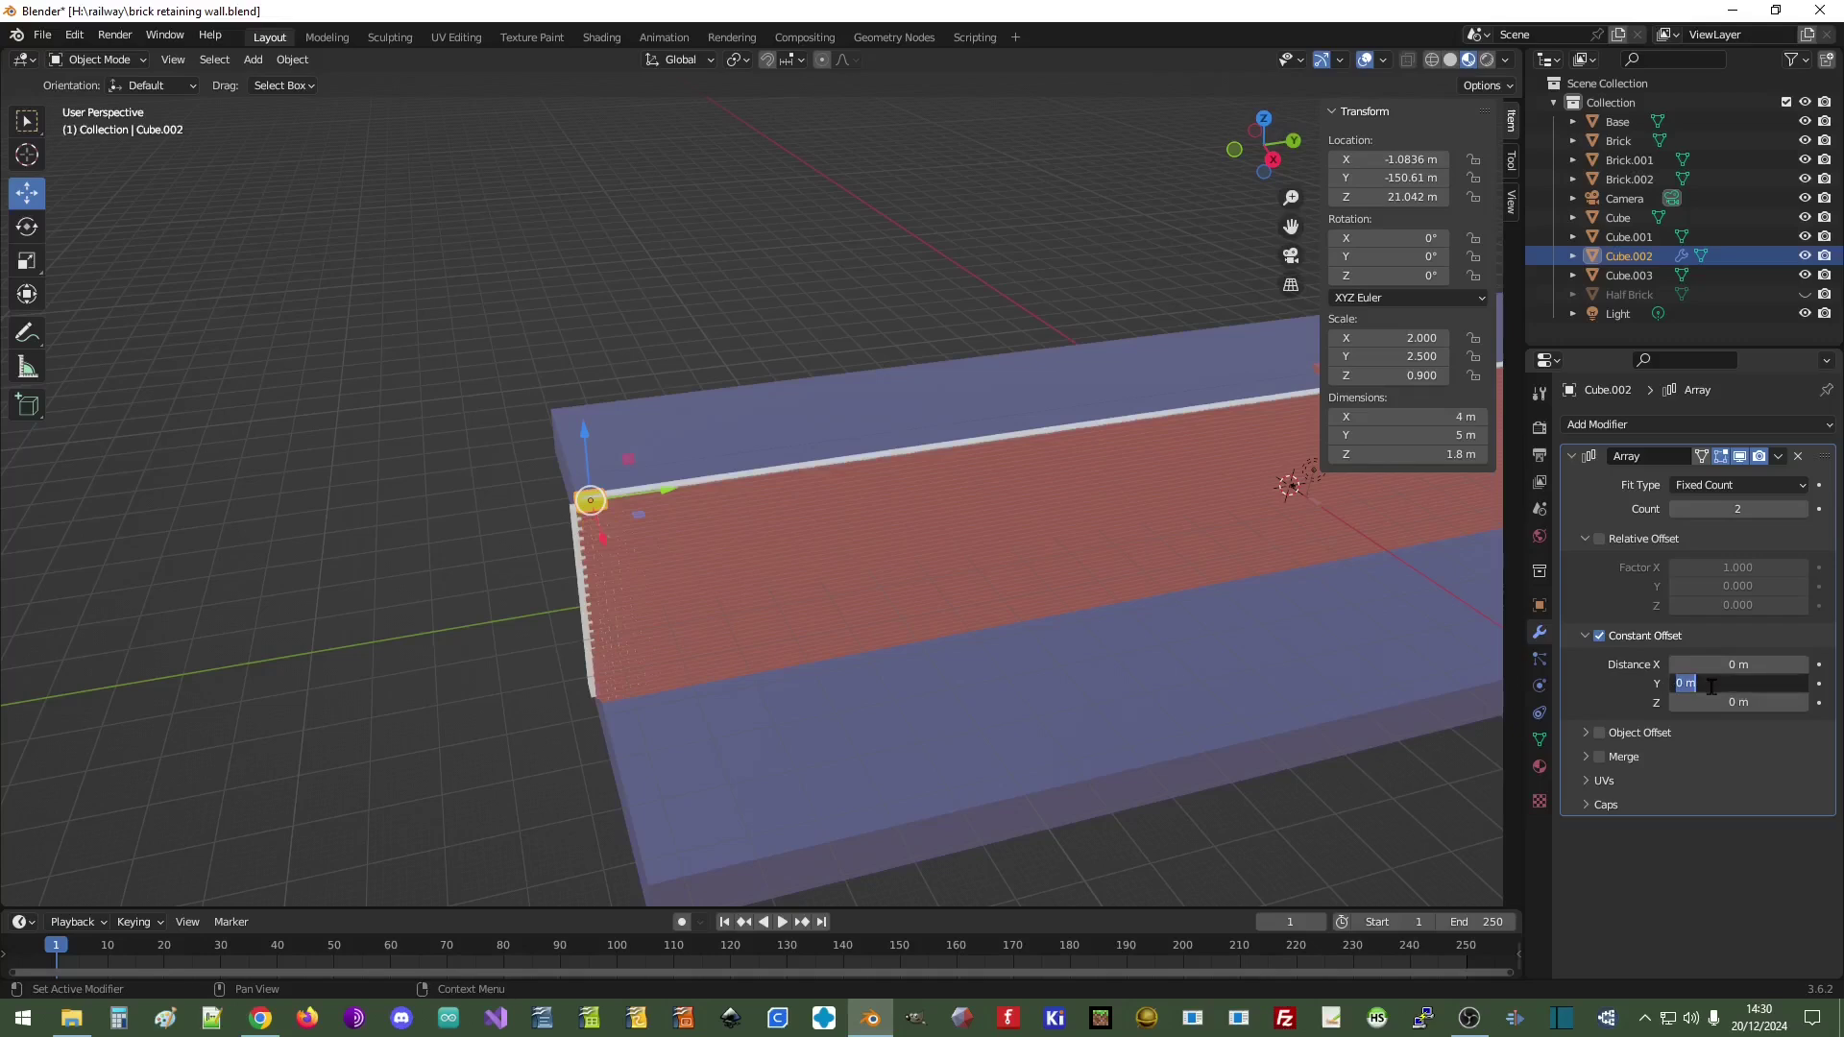
{"action": "type", "text": "5"}
{"action": "key", "text": "Return"}
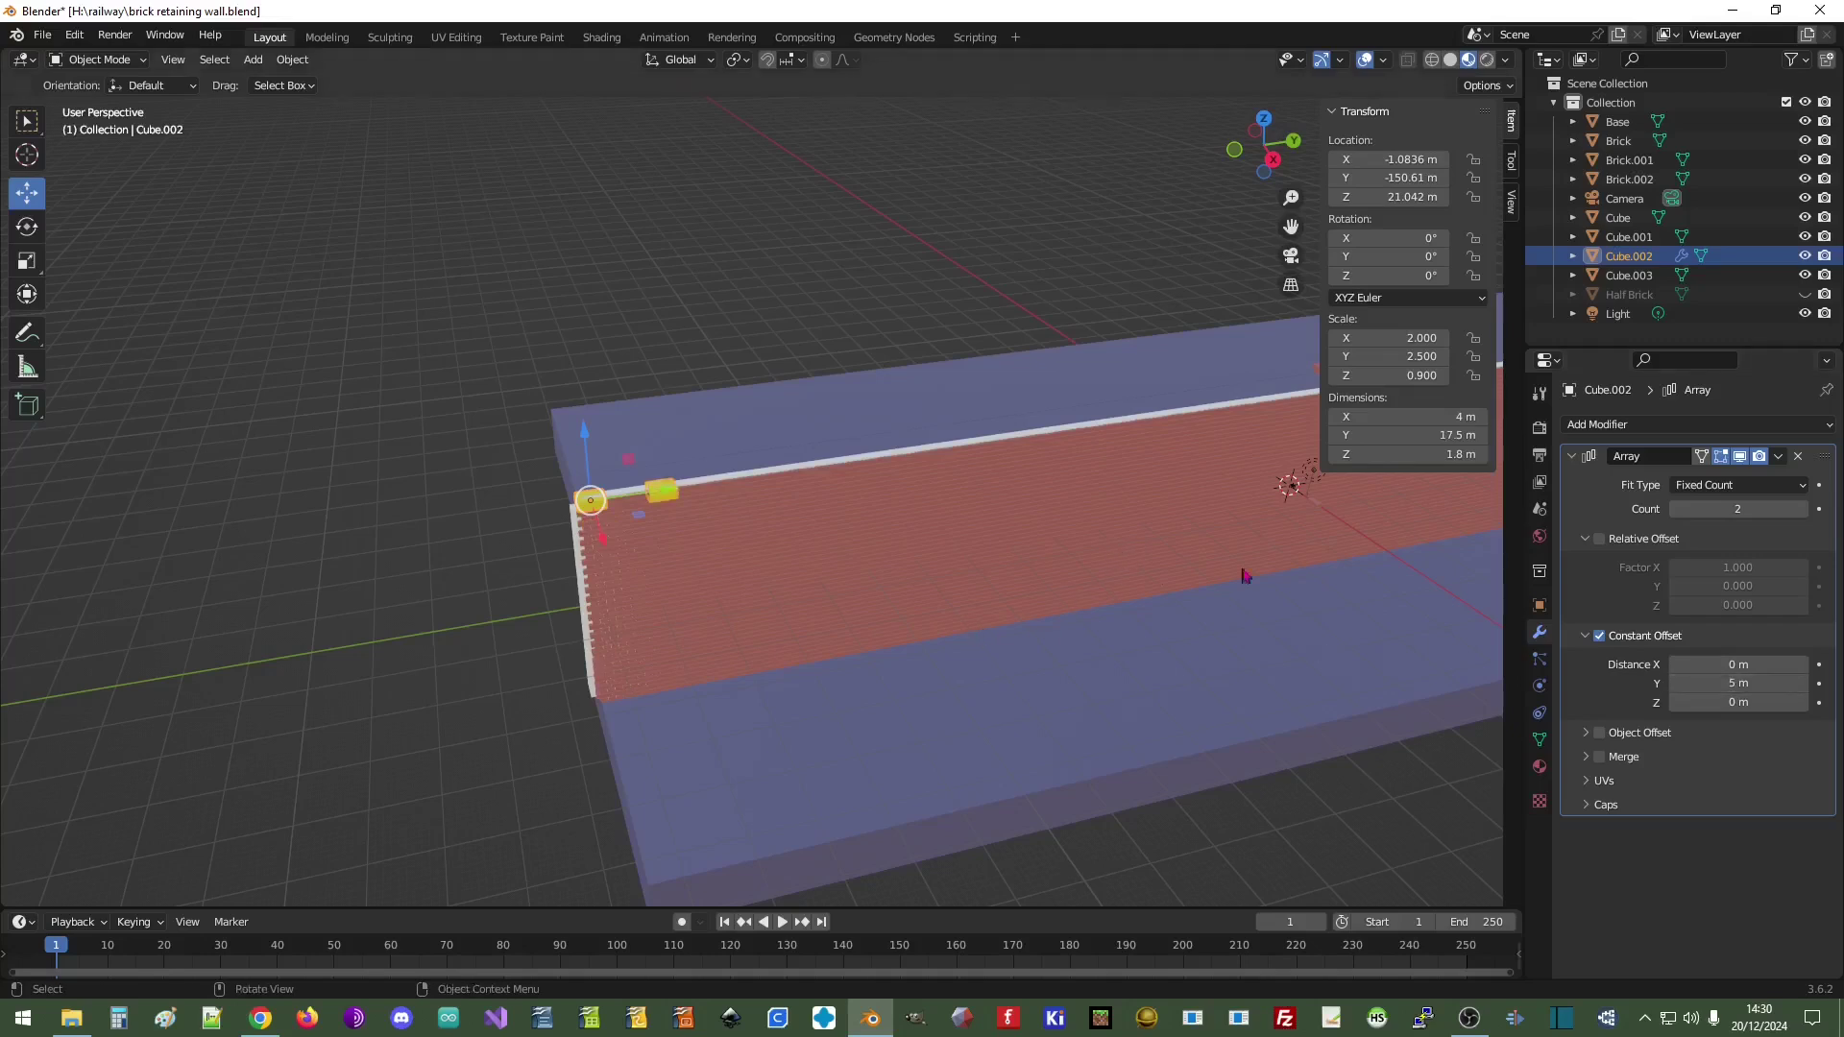
{"action": "left_click", "coordinate": [1798, 456]}
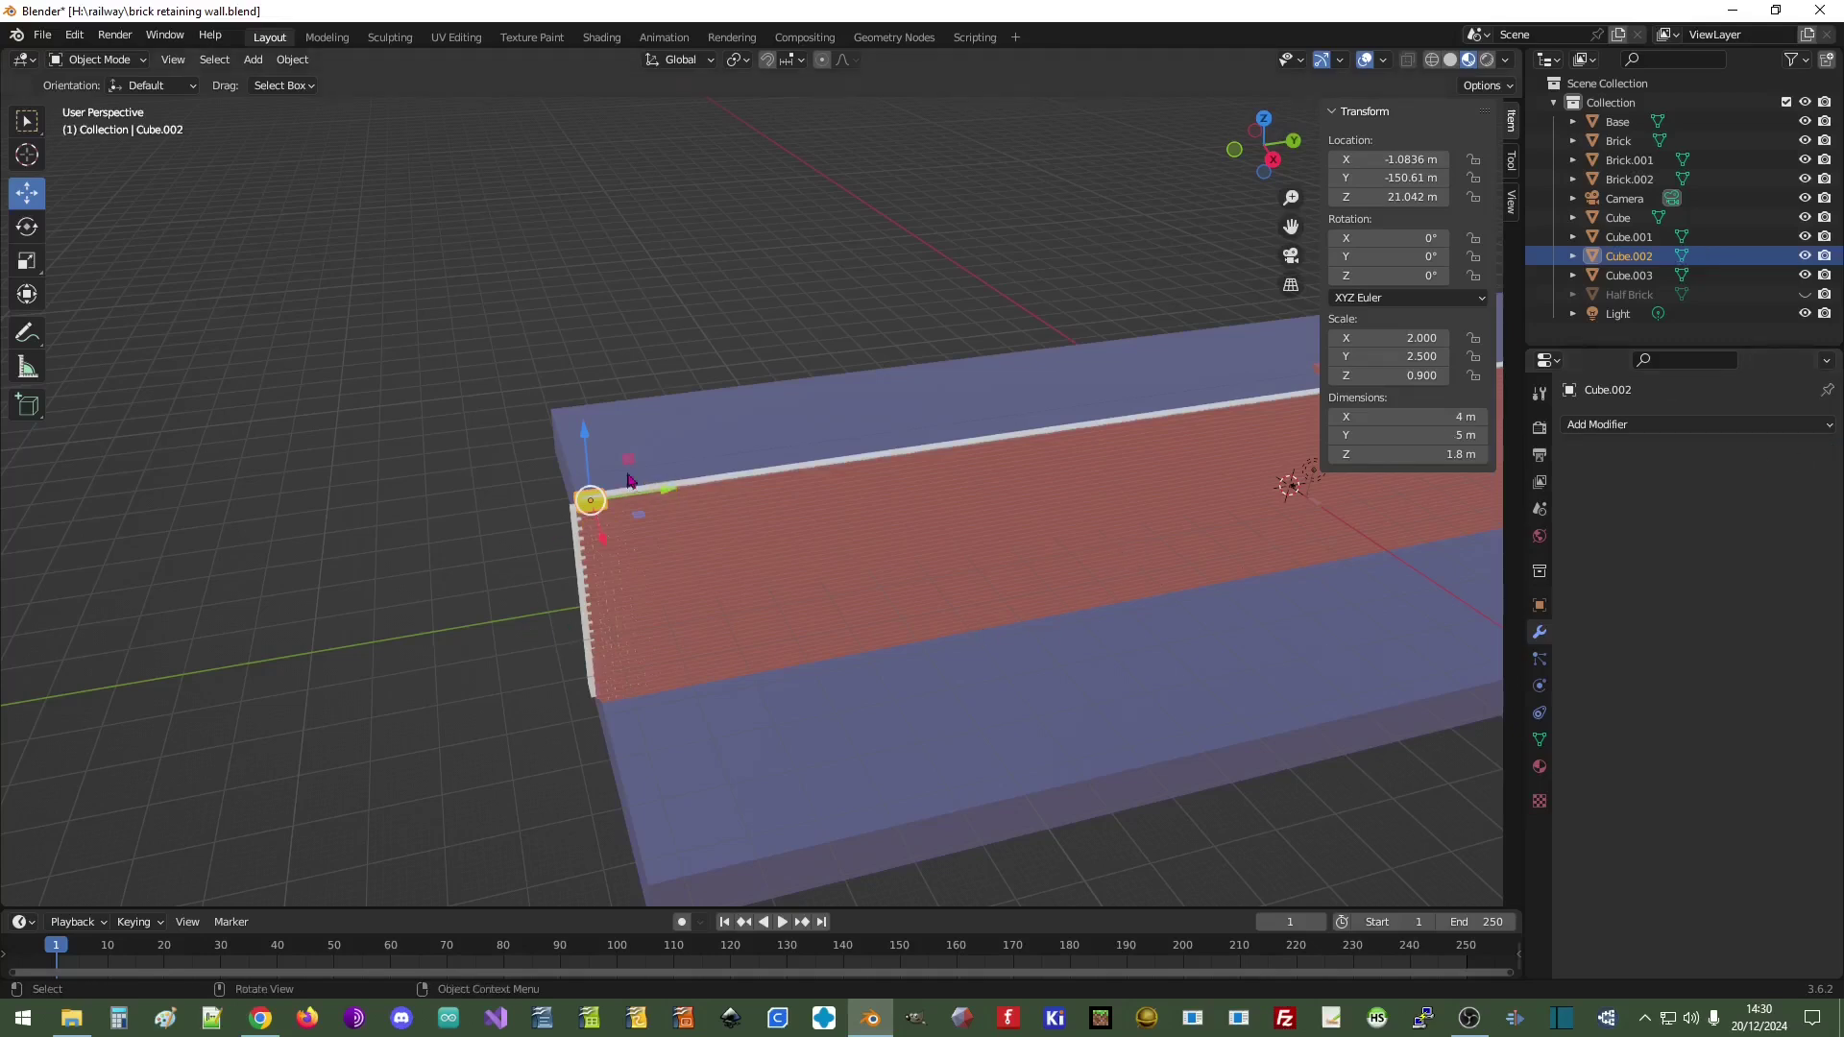
- Apply the rotation and scale of the yellow block at the end of the wall
{"action": "key", "text": "ctrl+a"}
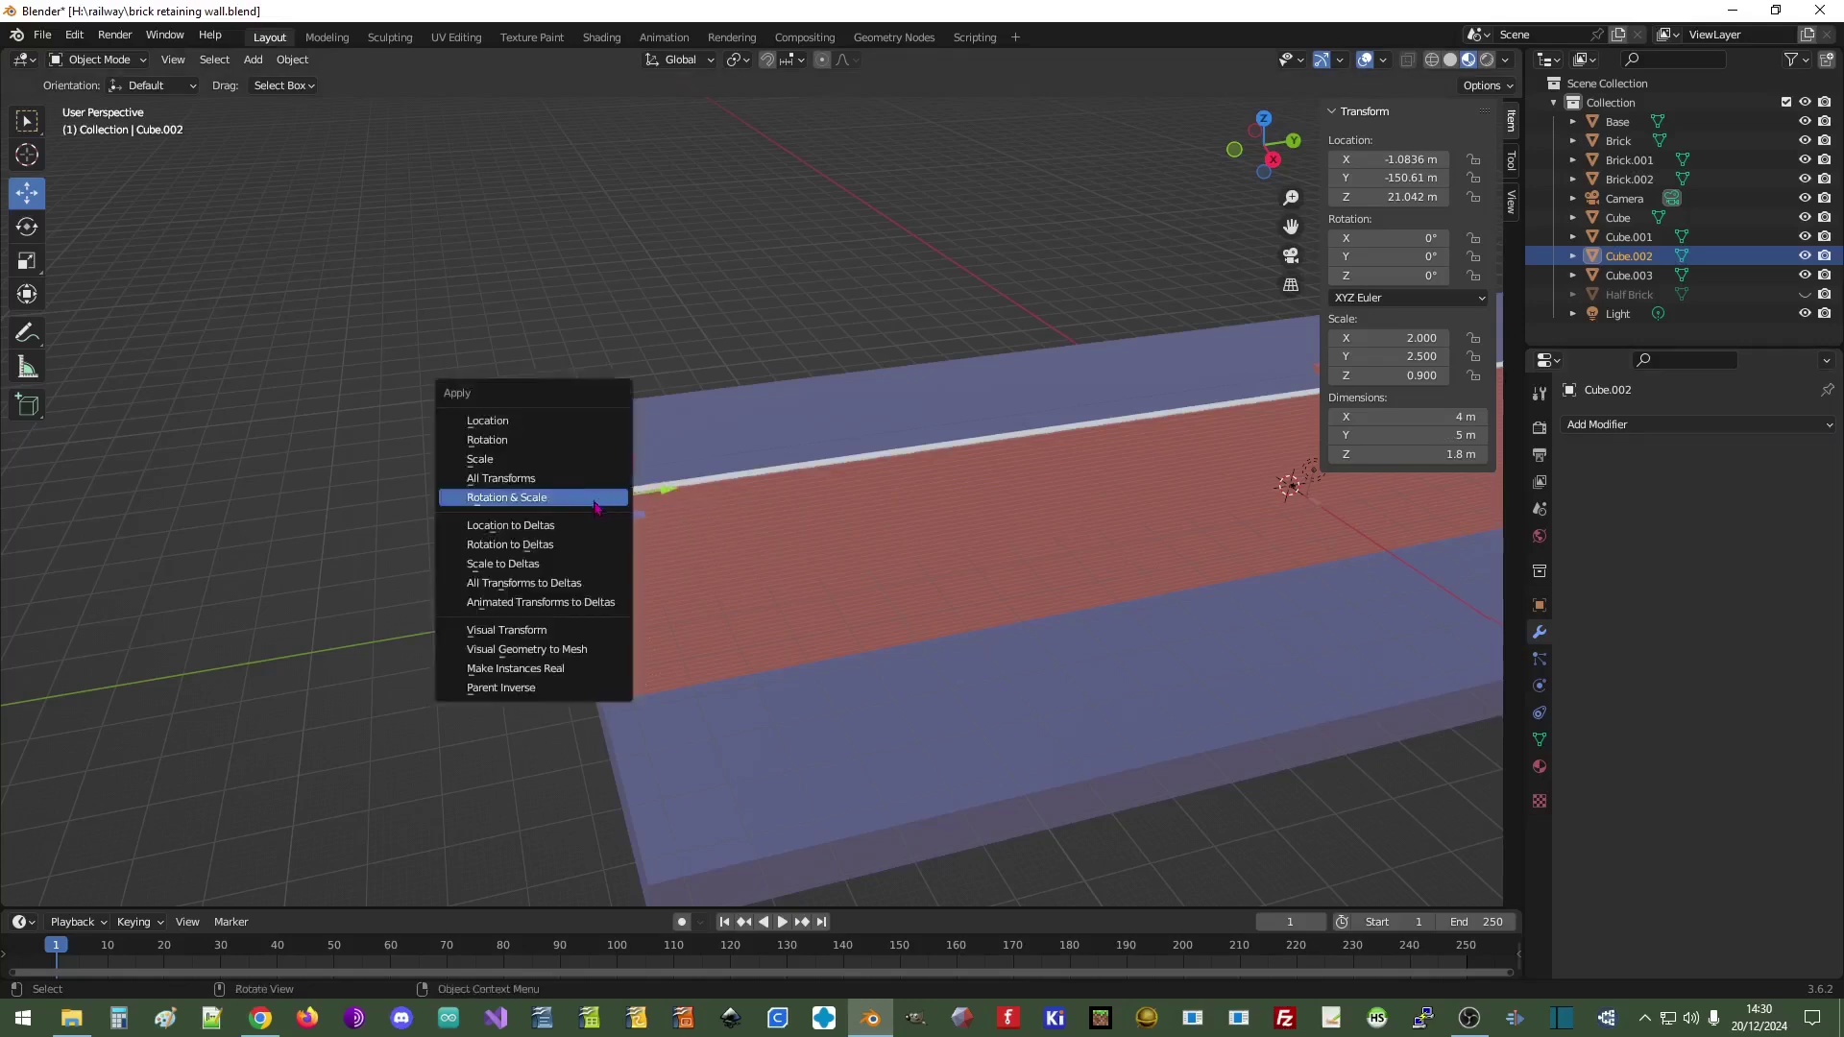
{"action": "left_click", "coordinate": [538, 497]}
{"action": "scroll", "coordinate": [653, 528], "scroll_direction": "up", "scroll_amount": 3}
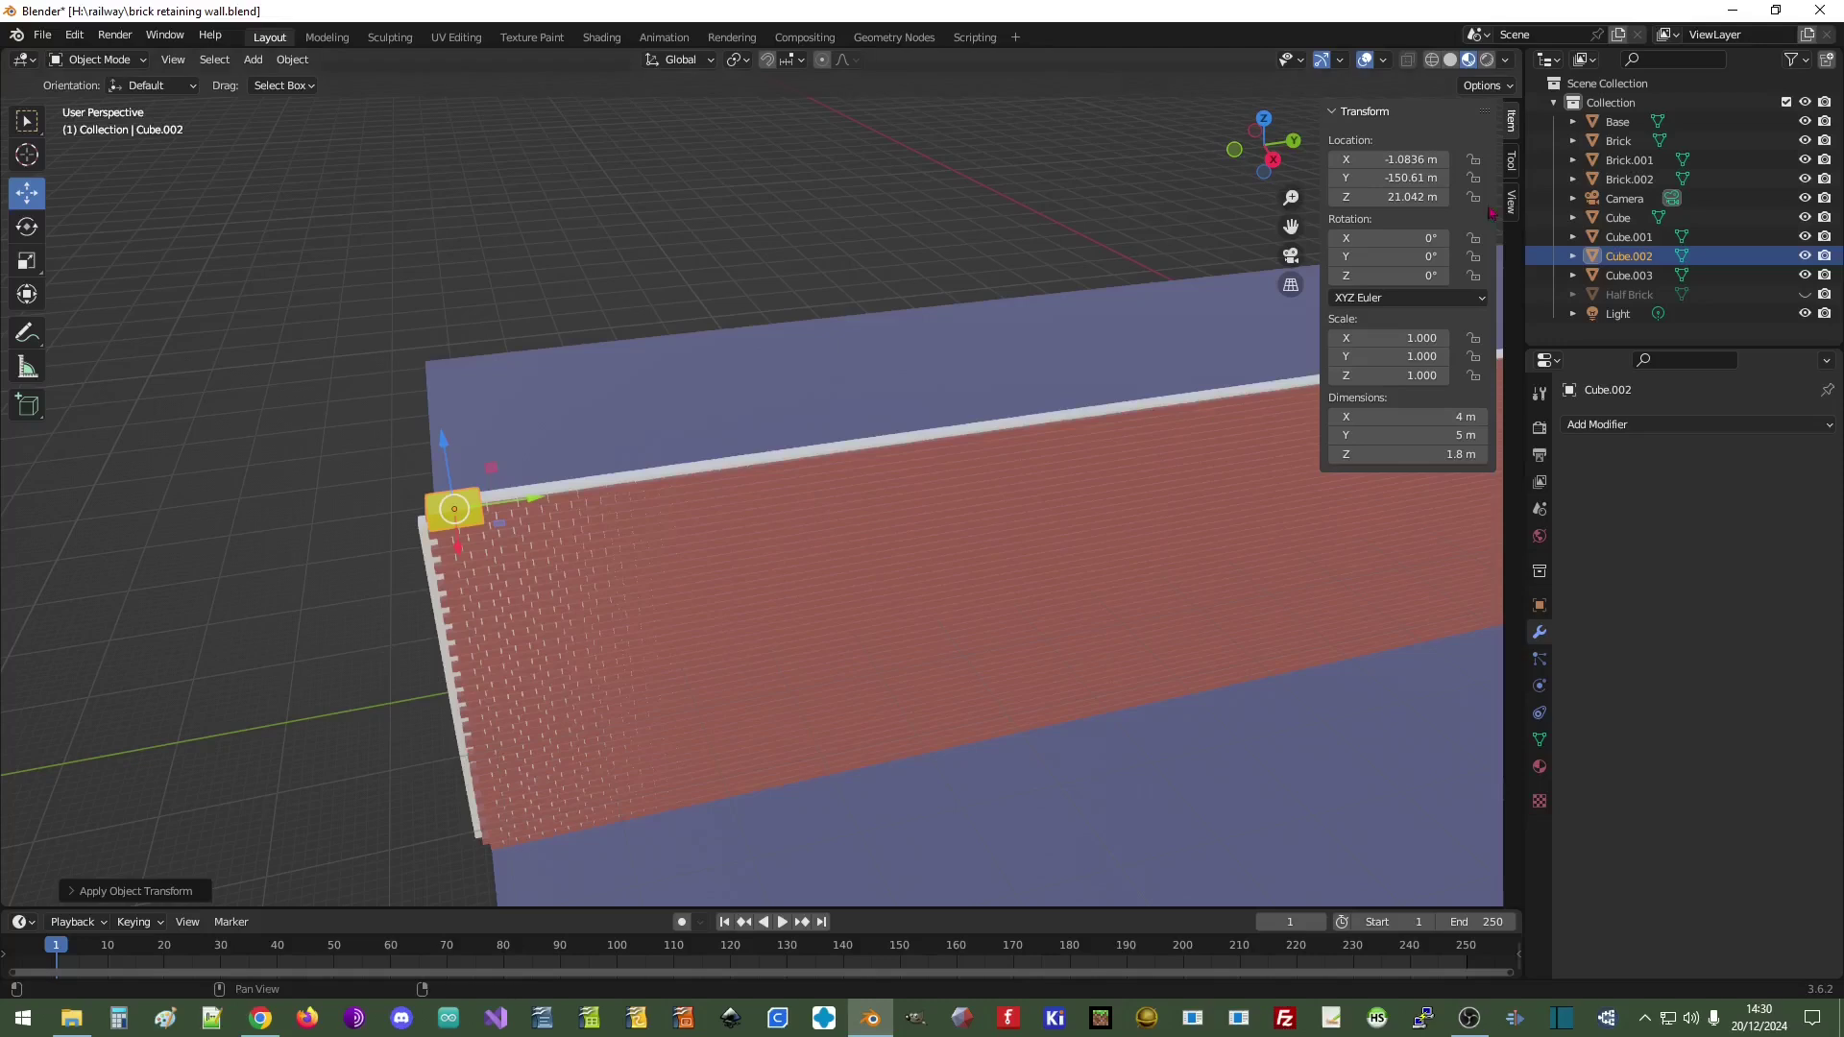
- Add an Array modifier to the yellow block, using a constant offset instead of the relative one, with an X distance of 0 m
{"action": "left_click", "coordinate": [1269, 157]}
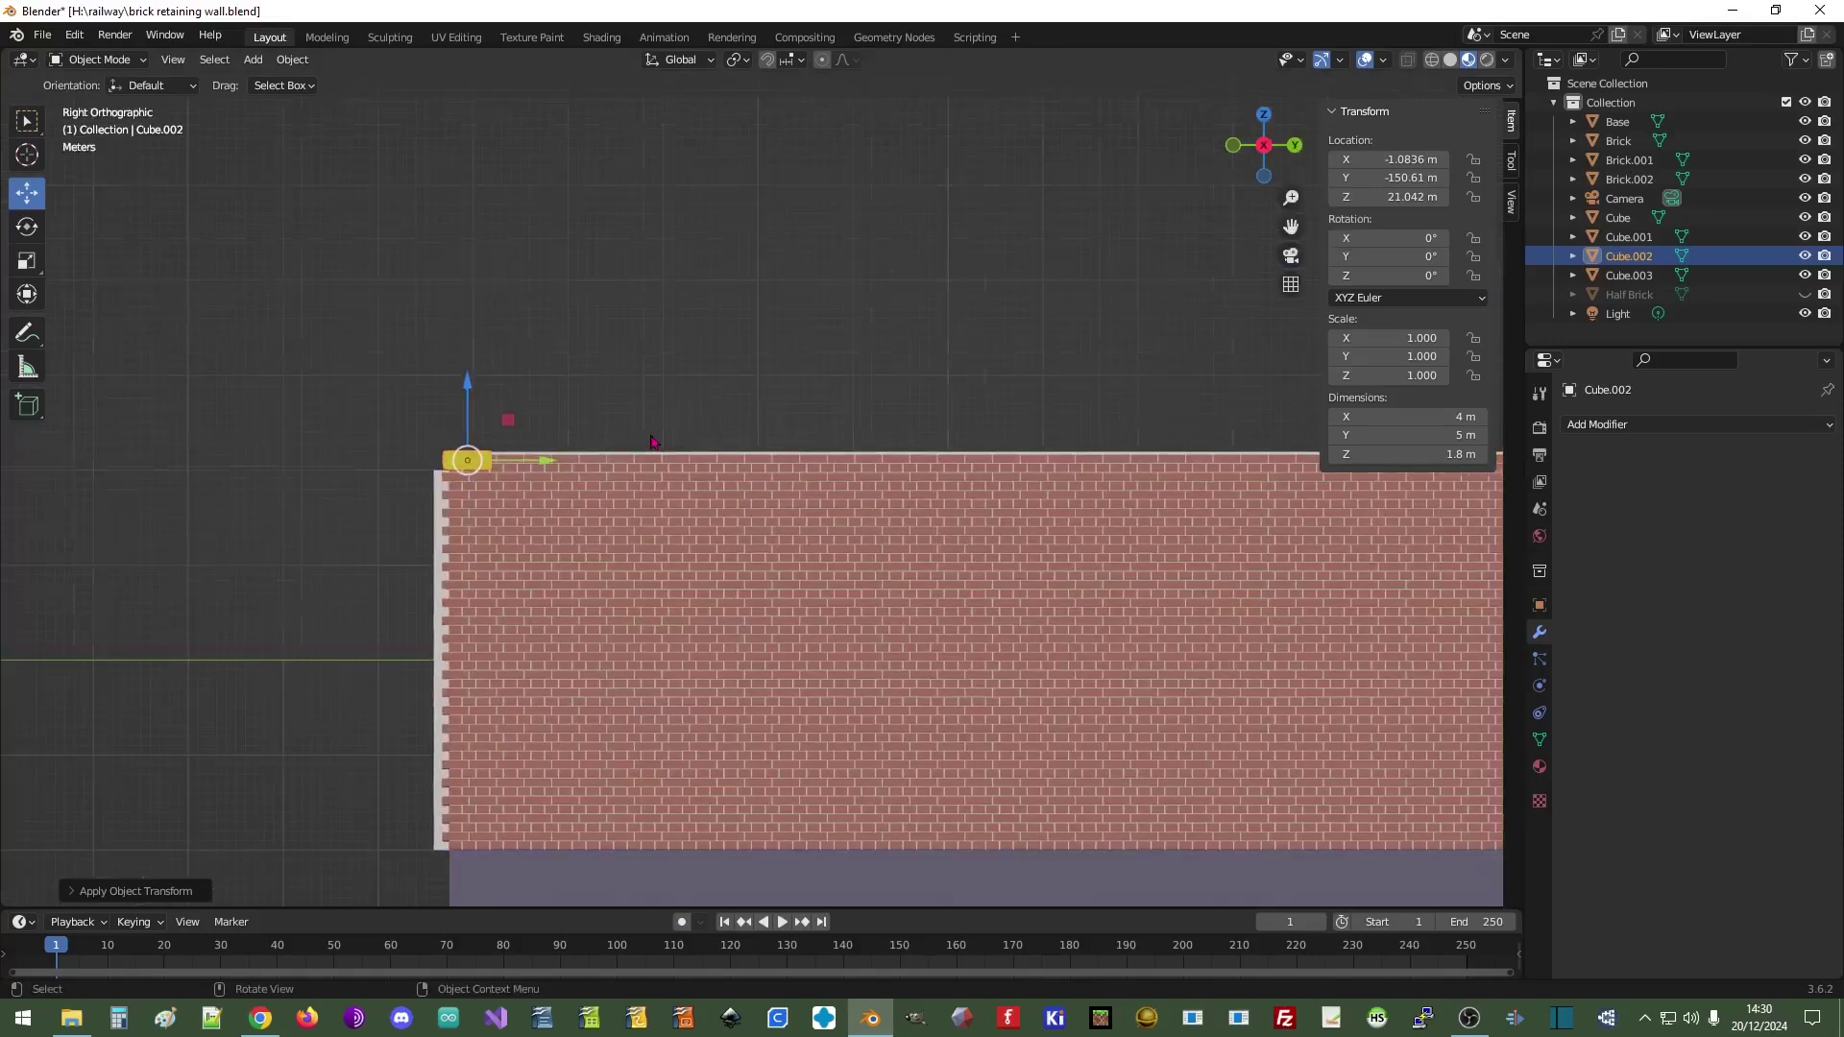
{"action": "scroll", "coordinate": [657, 441], "scroll_direction": "up", "scroll_amount": 3}
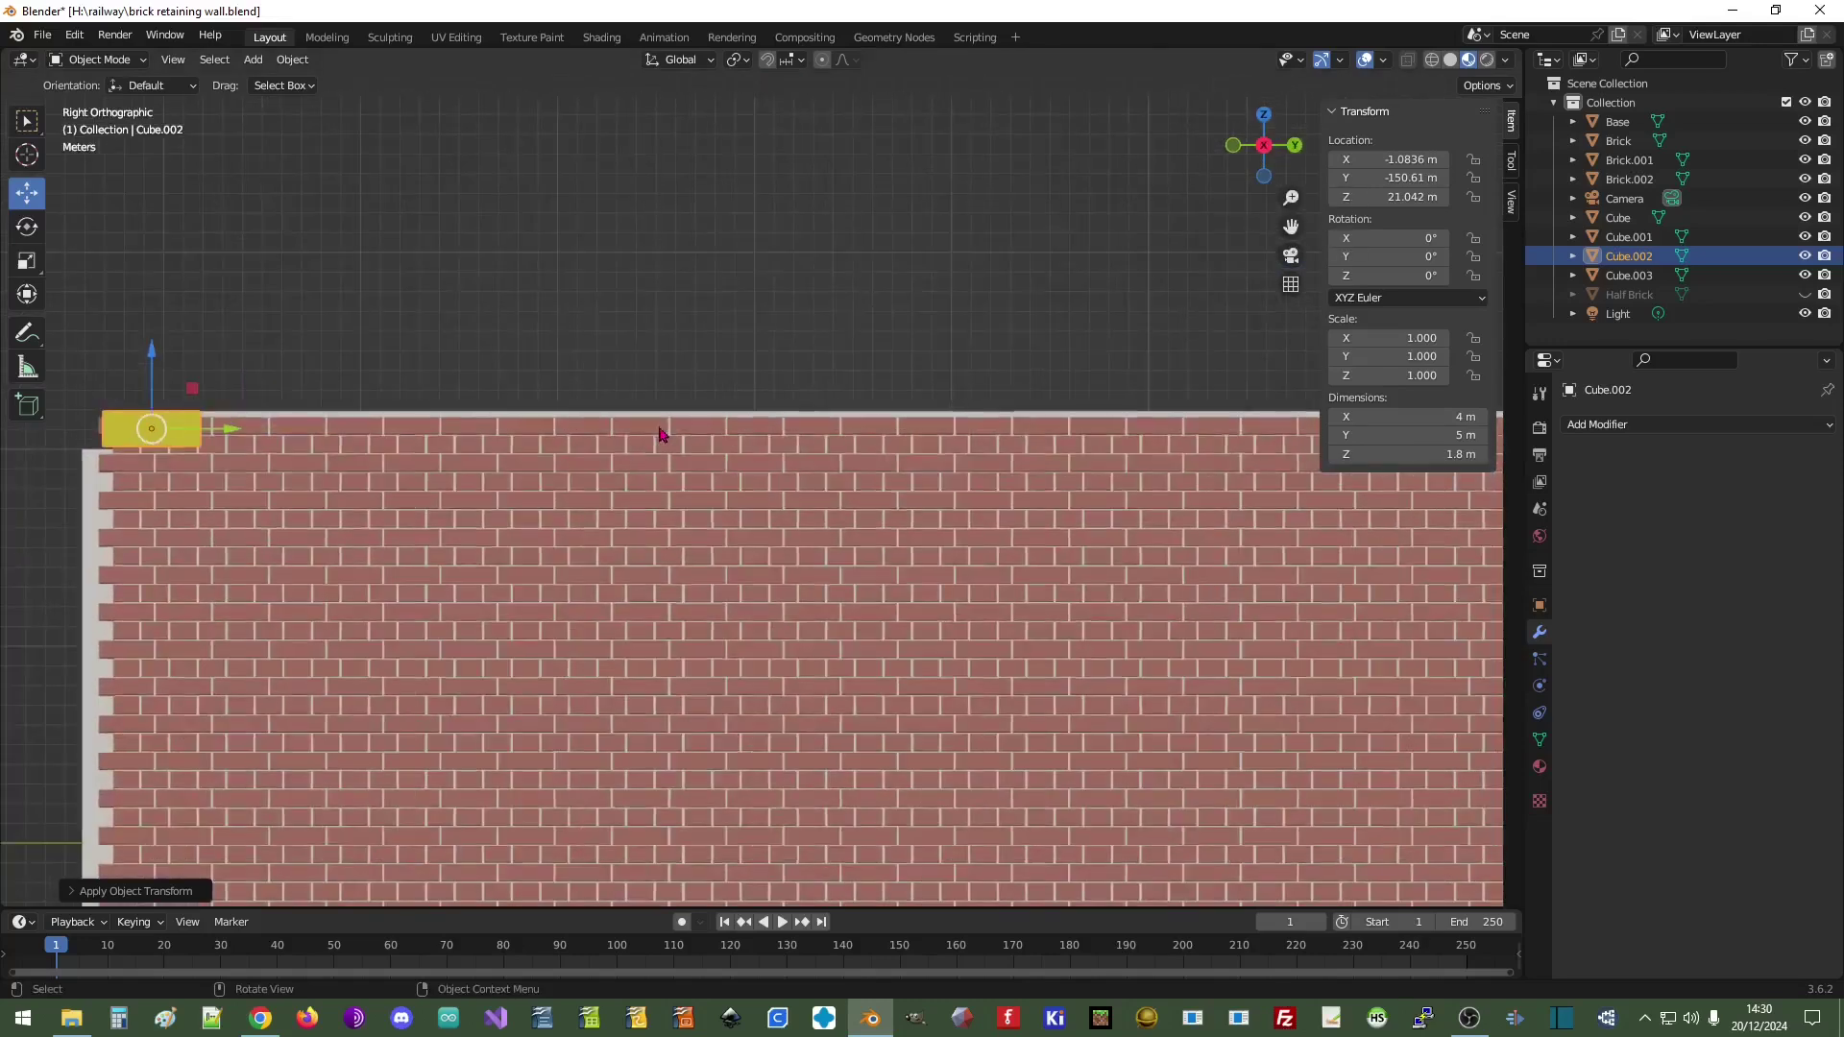
{"action": "left_click", "coordinate": [1662, 427]}
{"action": "left_click", "coordinate": [1449, 480]}
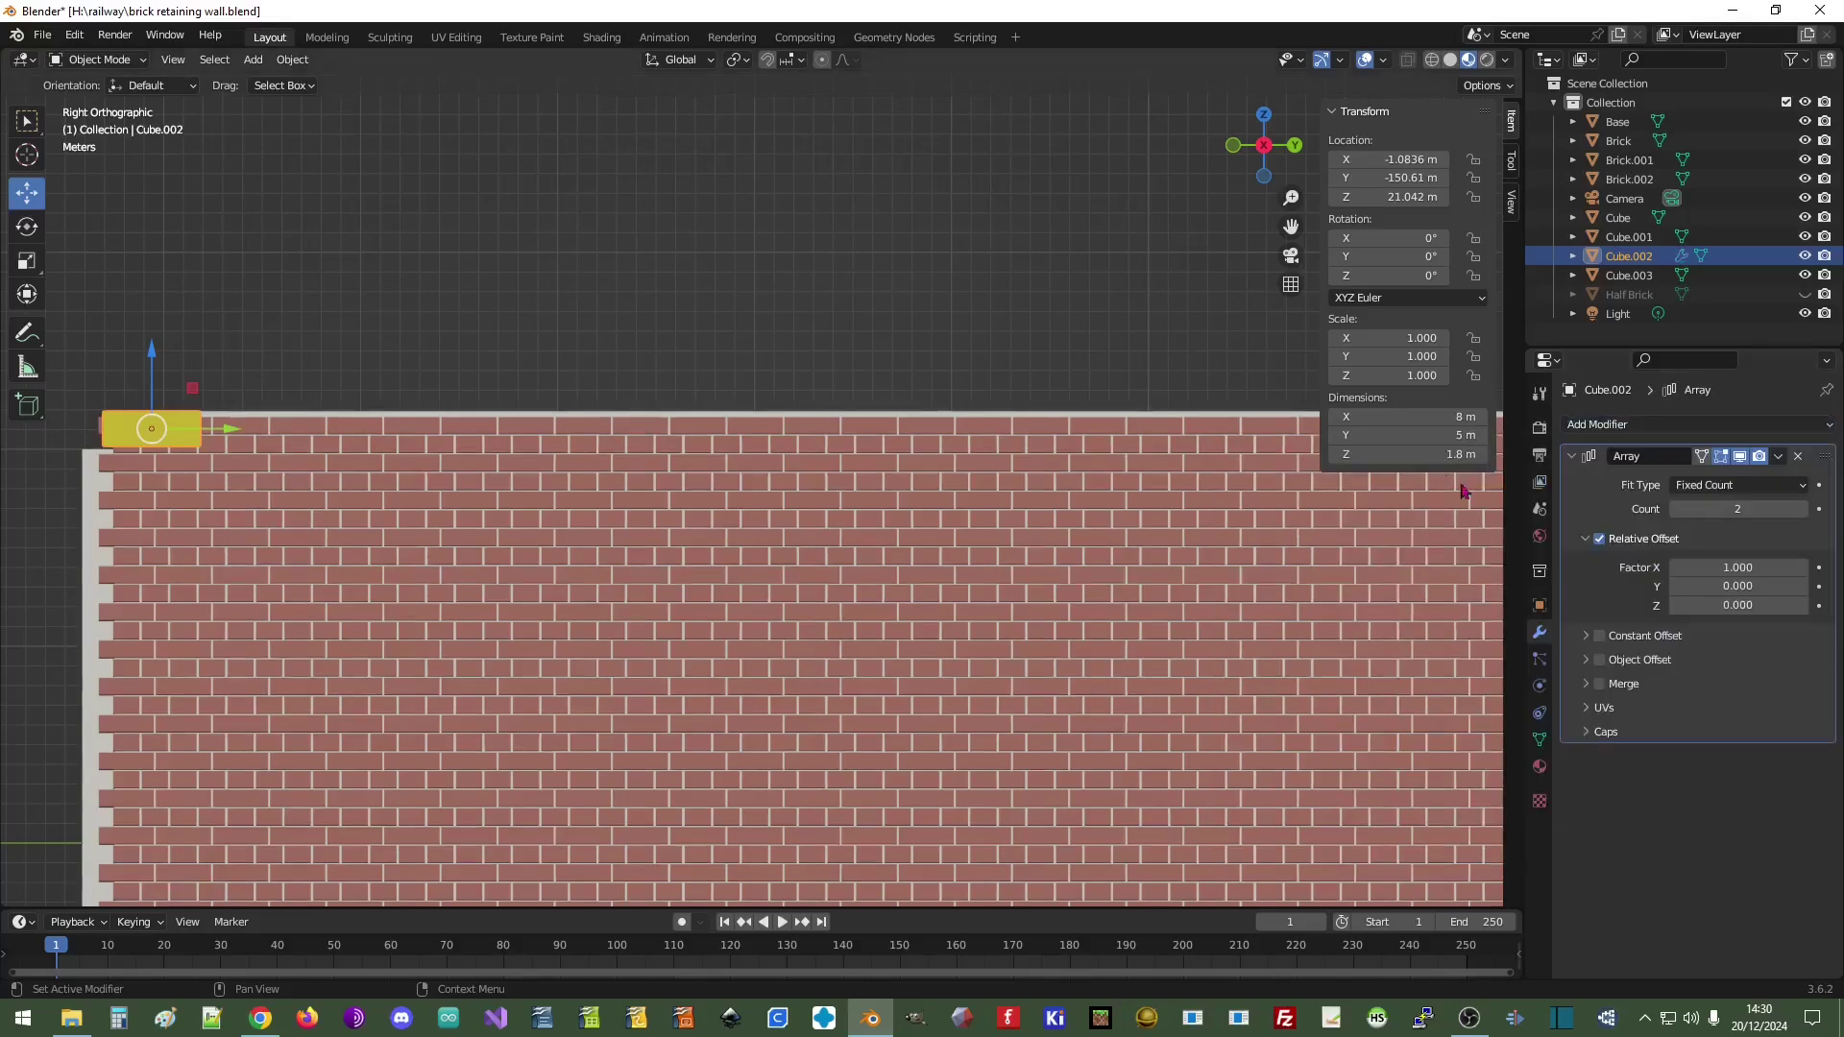
{"action": "left_click", "coordinate": [1600, 540]}
{"action": "left_click", "coordinate": [1599, 636]}
{"action": "left_click", "coordinate": [1586, 637]}
{"action": "left_click", "coordinate": [1736, 664]}
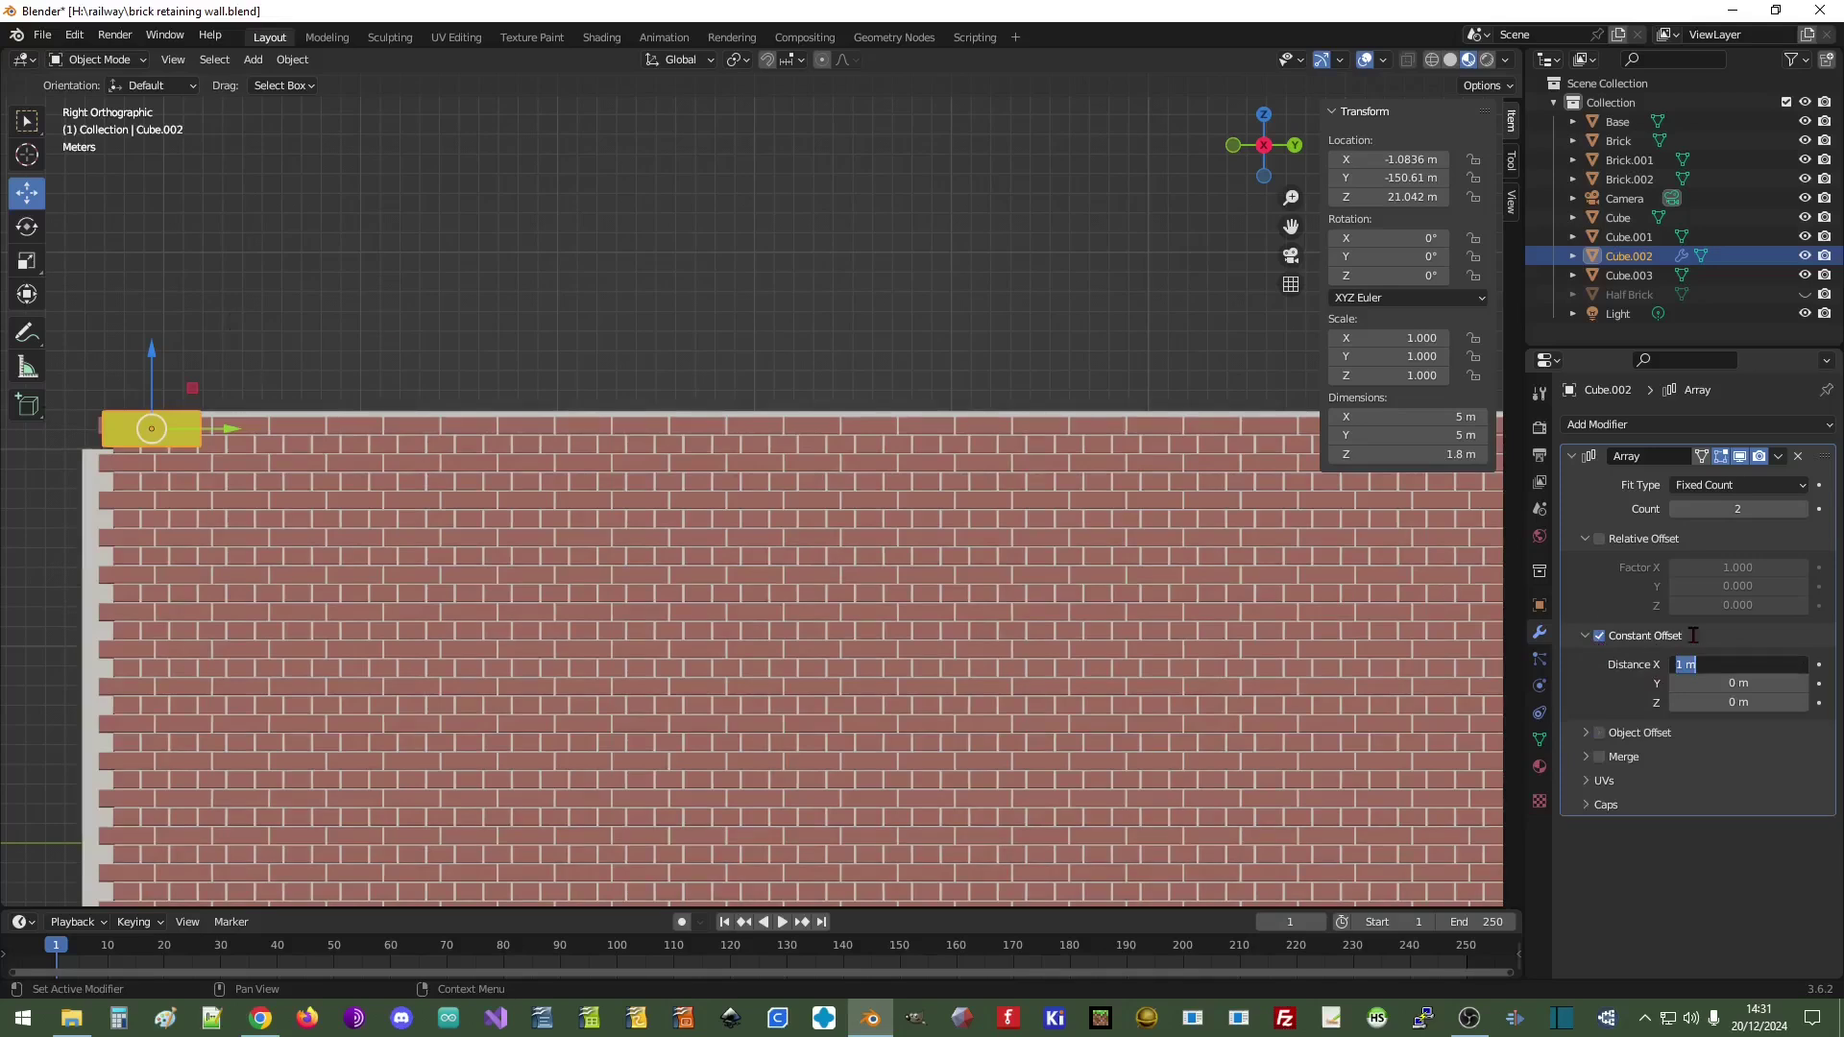
{"action": "type", "text": "0"}
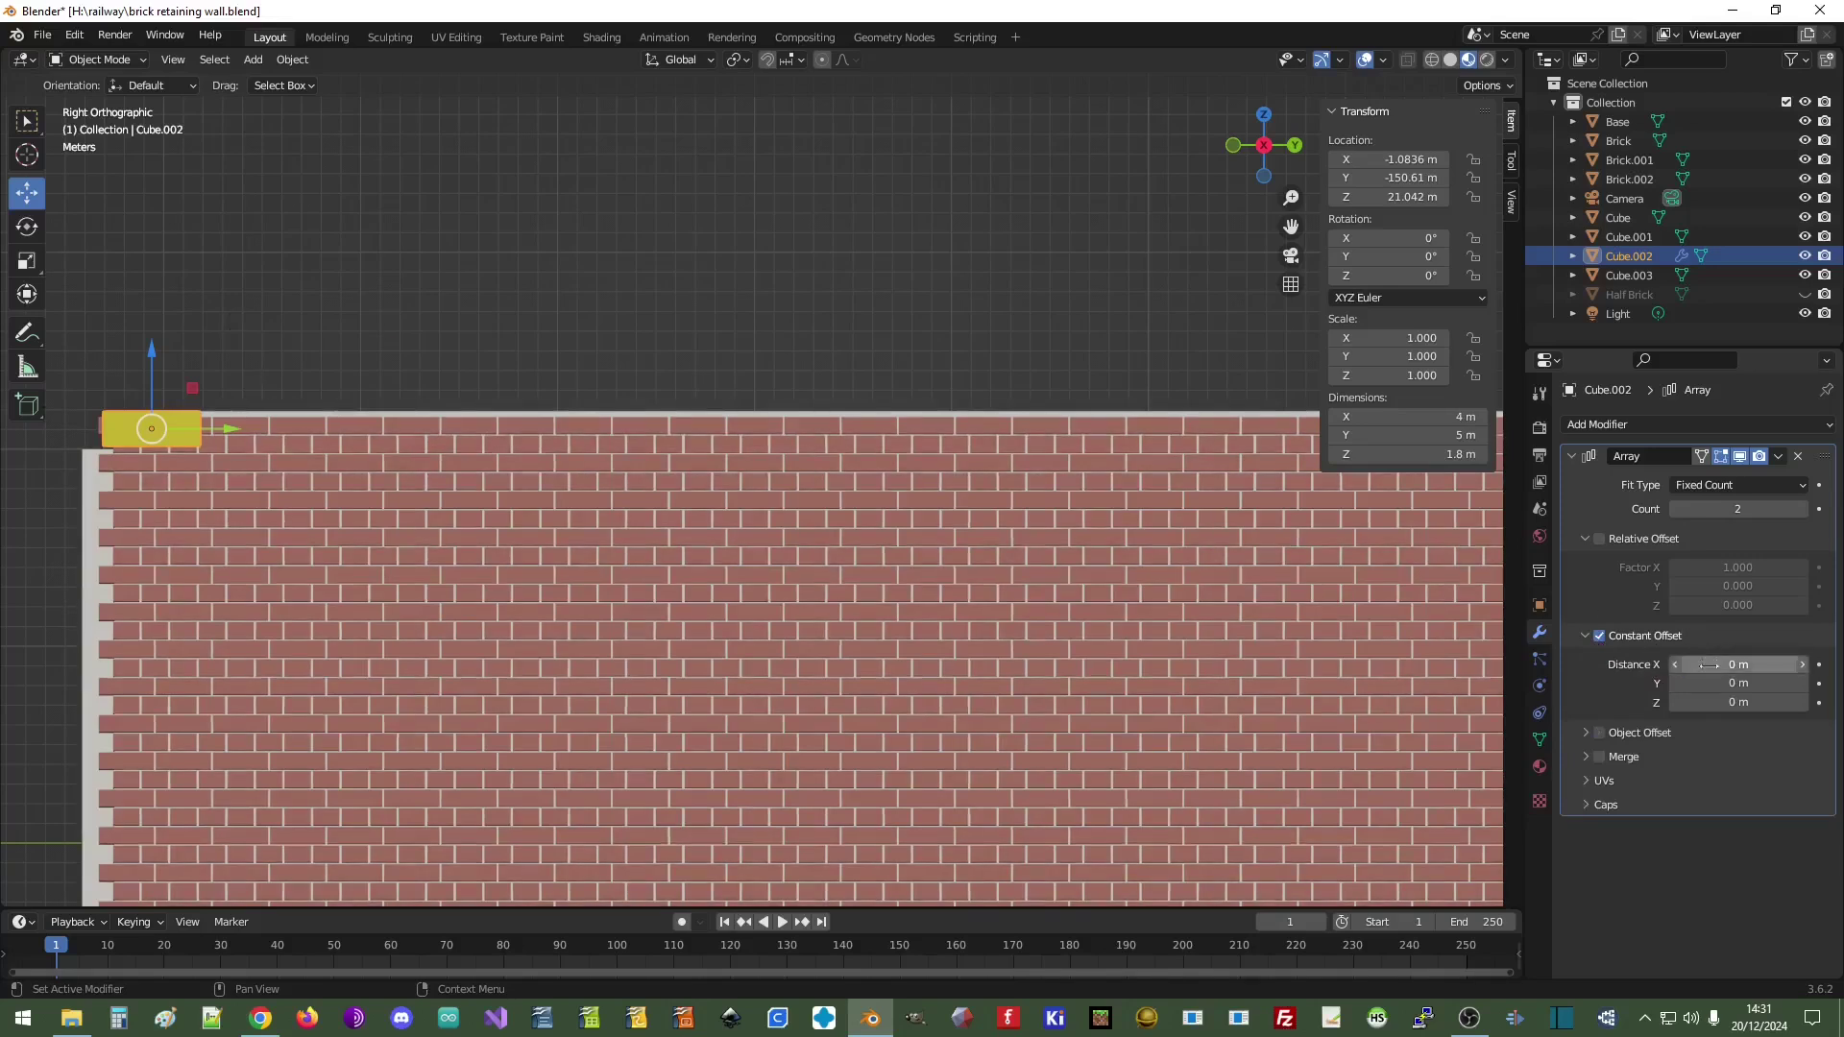
- Set the array's constant Y offset to 5.1 m, after trying 5 m, to leave a small gap between blocks
{"action": "left_click", "coordinate": [1712, 680]}
{"action": "type", "text": "5"}
{"action": "key", "text": "Return"}
{"action": "left_click", "coordinate": [1712, 679]}
{"action": "type", "text": "5."}
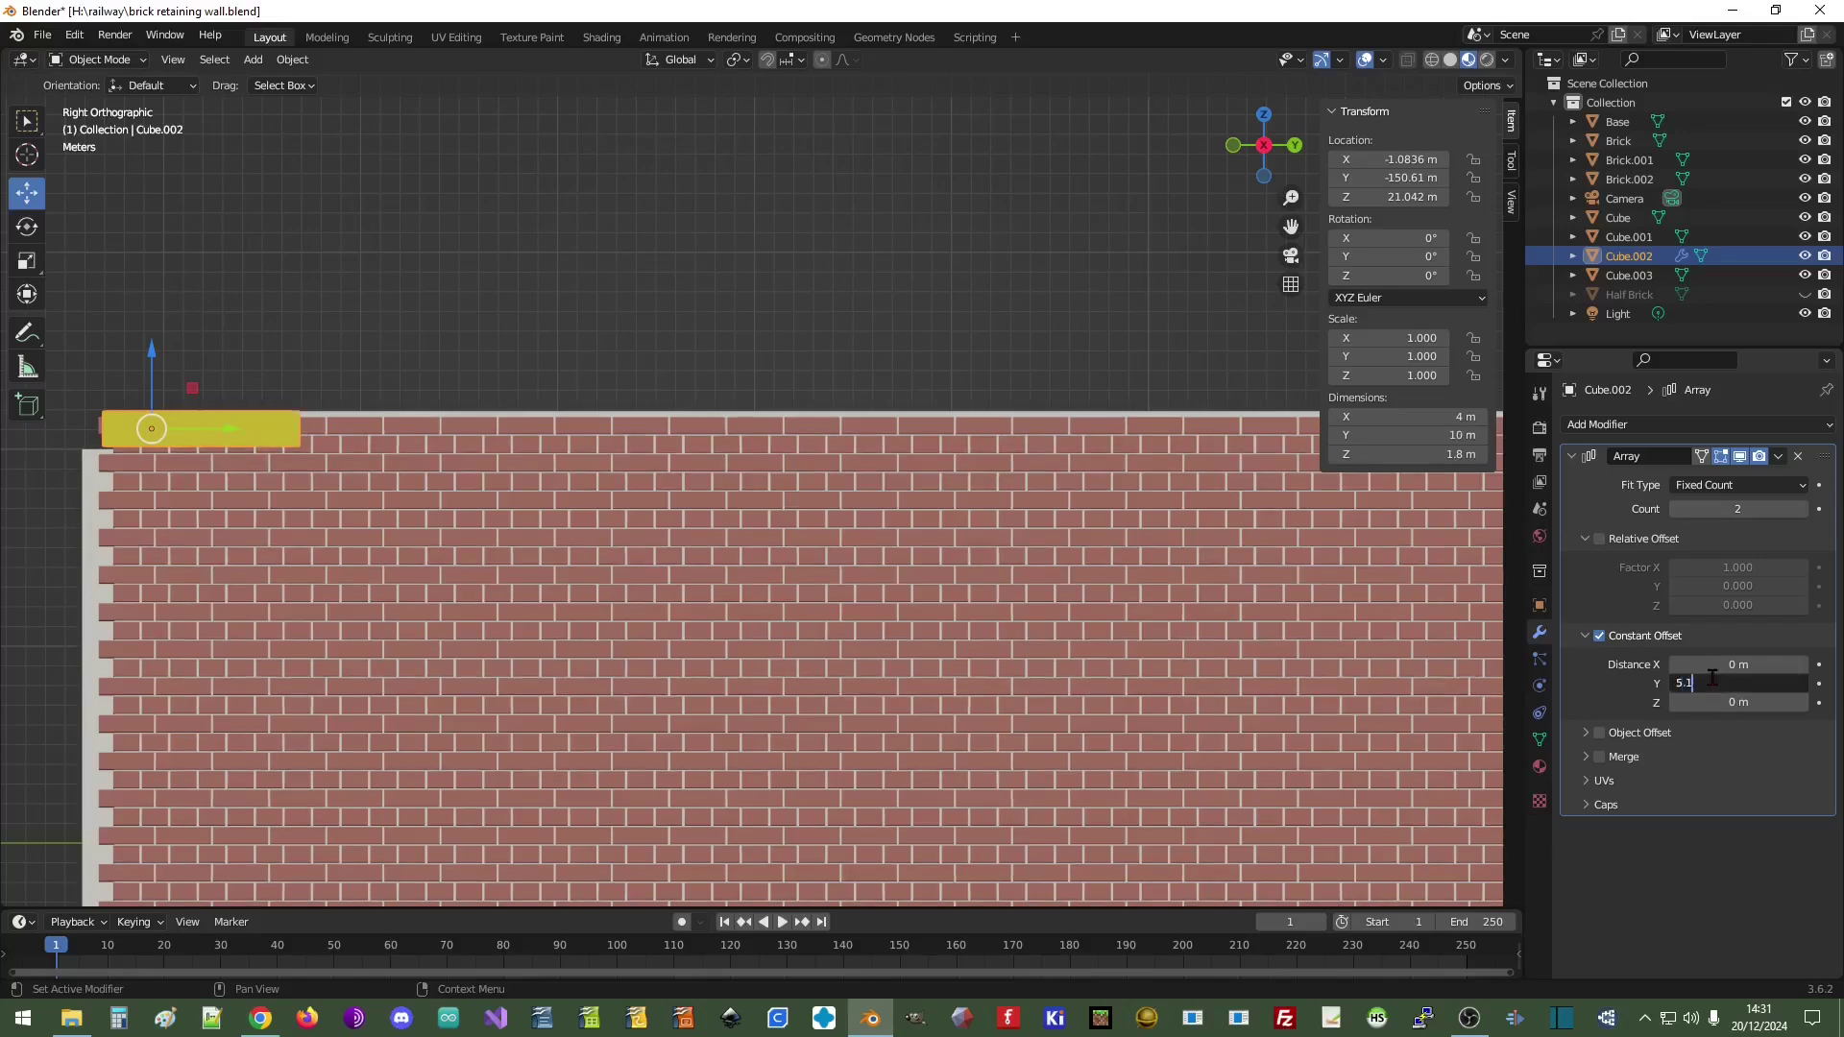
{"action": "key", "text": "Return"}
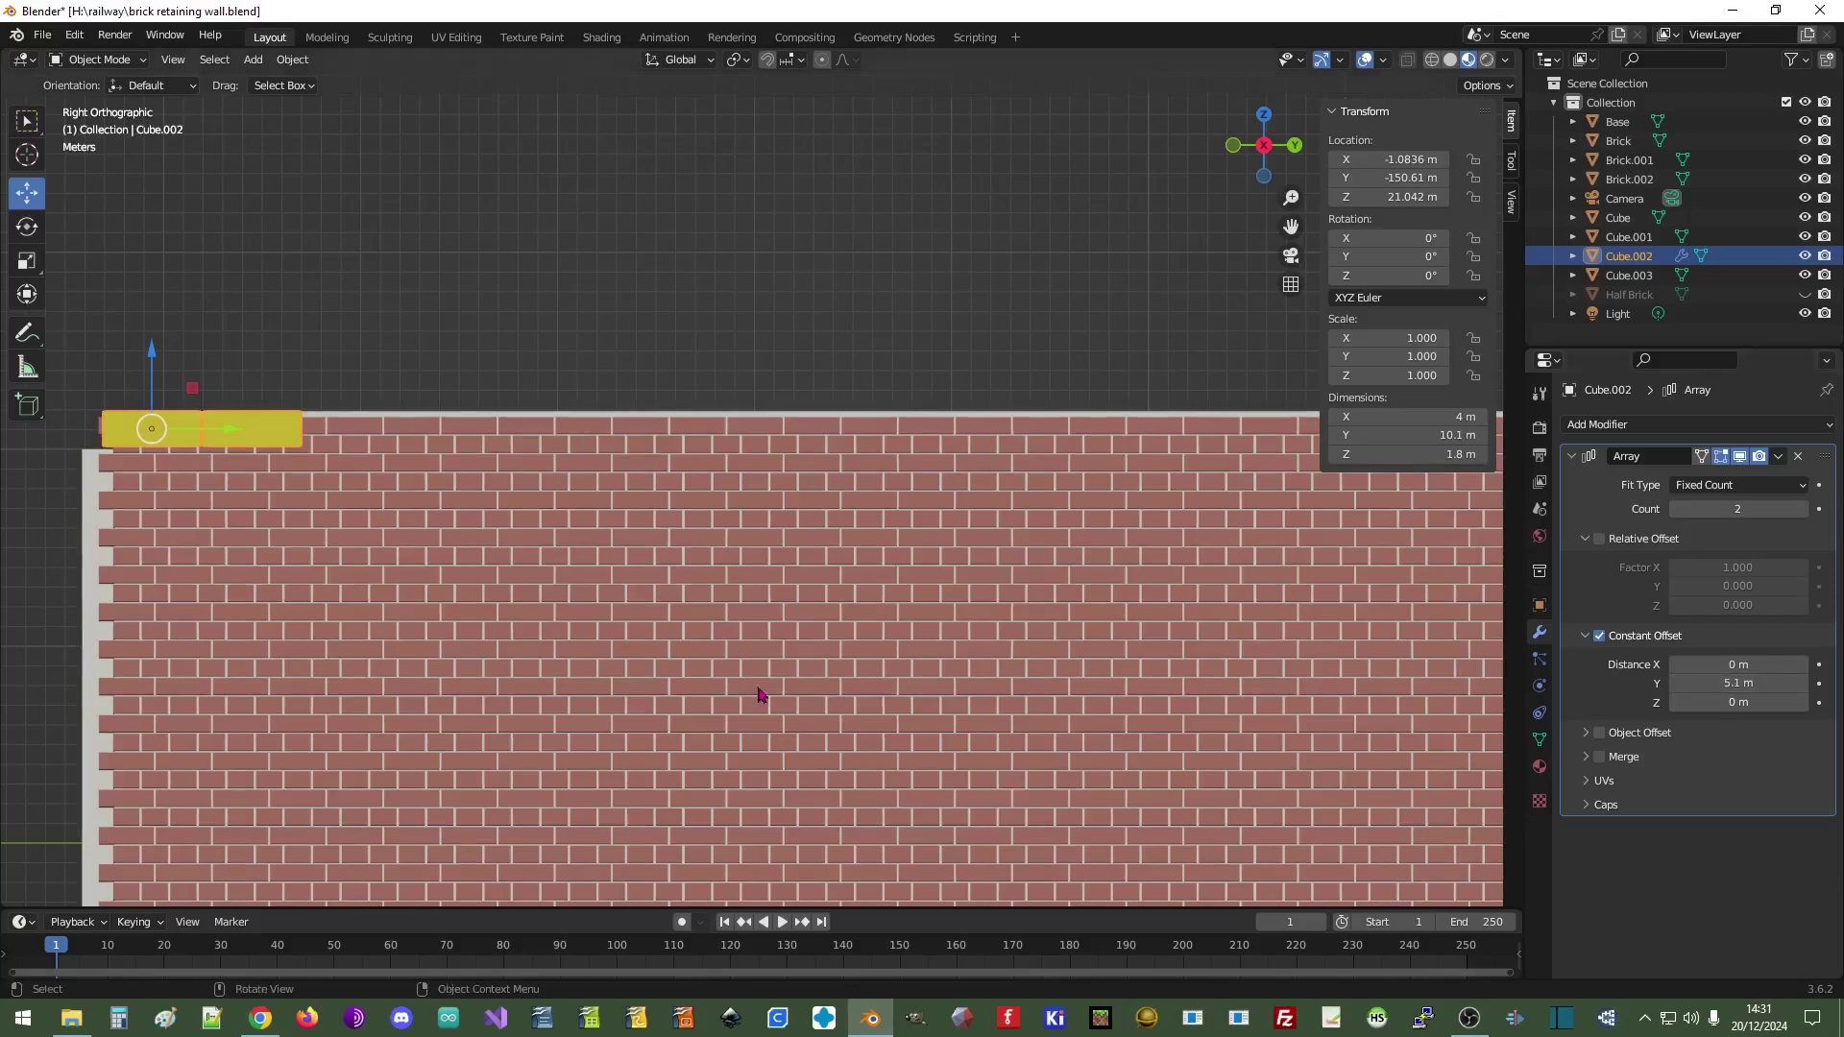
- Try array counts of 100, 50, 70 and 60 to match the yellow row to the wall's length
{"action": "scroll", "coordinate": [823, 609], "scroll_direction": "down", "scroll_amount": 4}
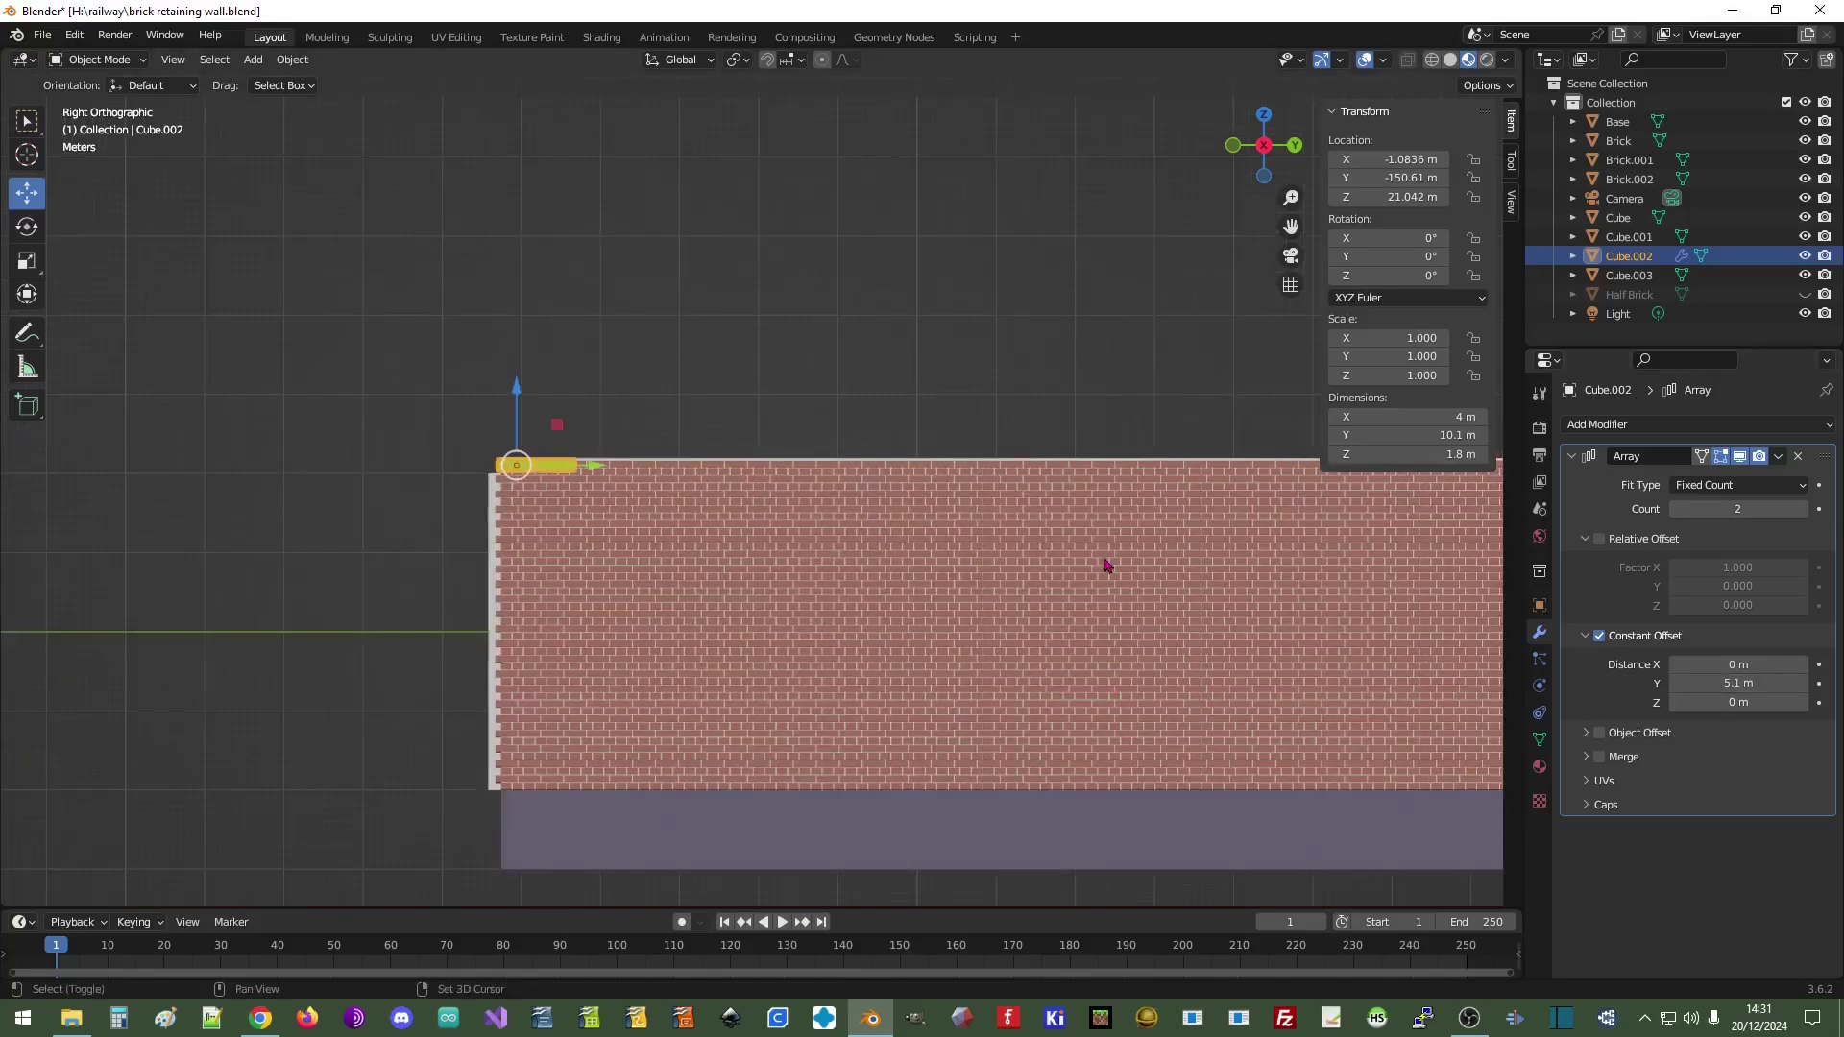
{"action": "middle_click_drag", "start_coordinate": [939, 565], "coordinate": [606, 617], "text": "shift"}
{"action": "scroll", "coordinate": [851, 585], "scroll_direction": "down", "scroll_amount": 4}
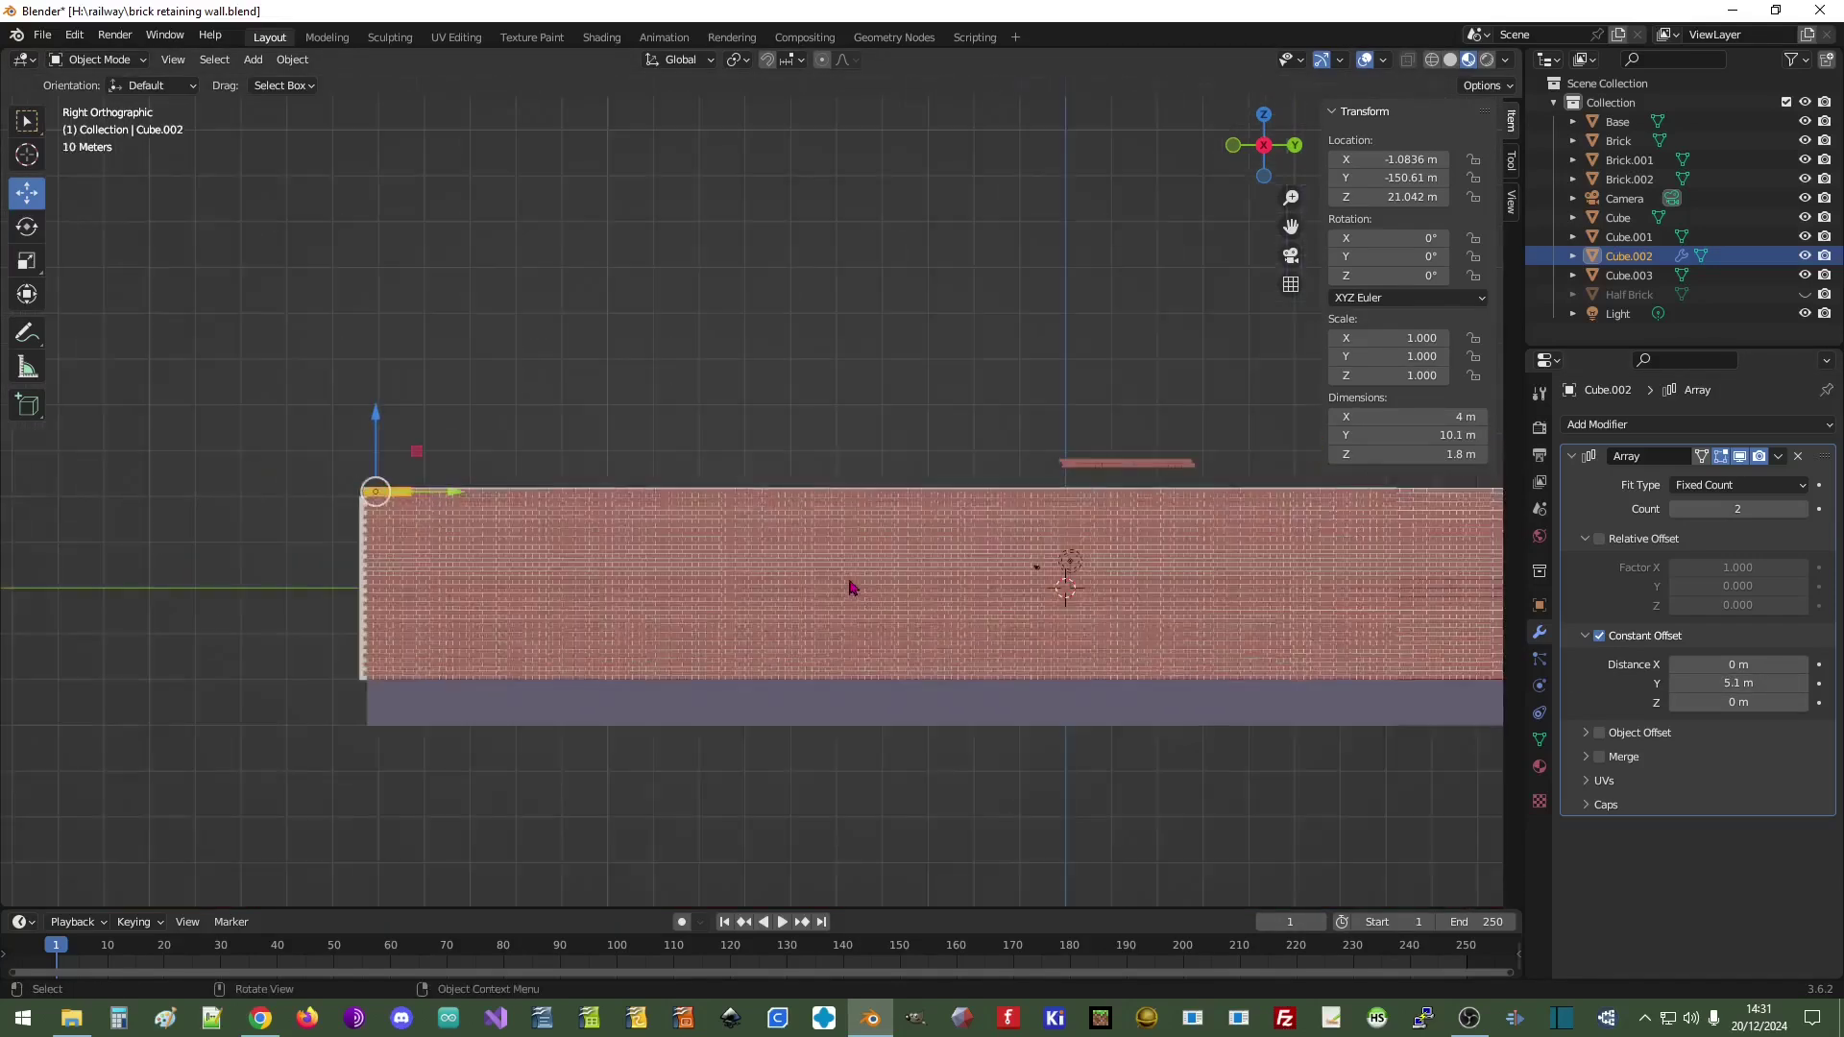
{"action": "middle_click_drag", "start_coordinate": [1135, 545], "coordinate": [889, 576], "text": "shift"}
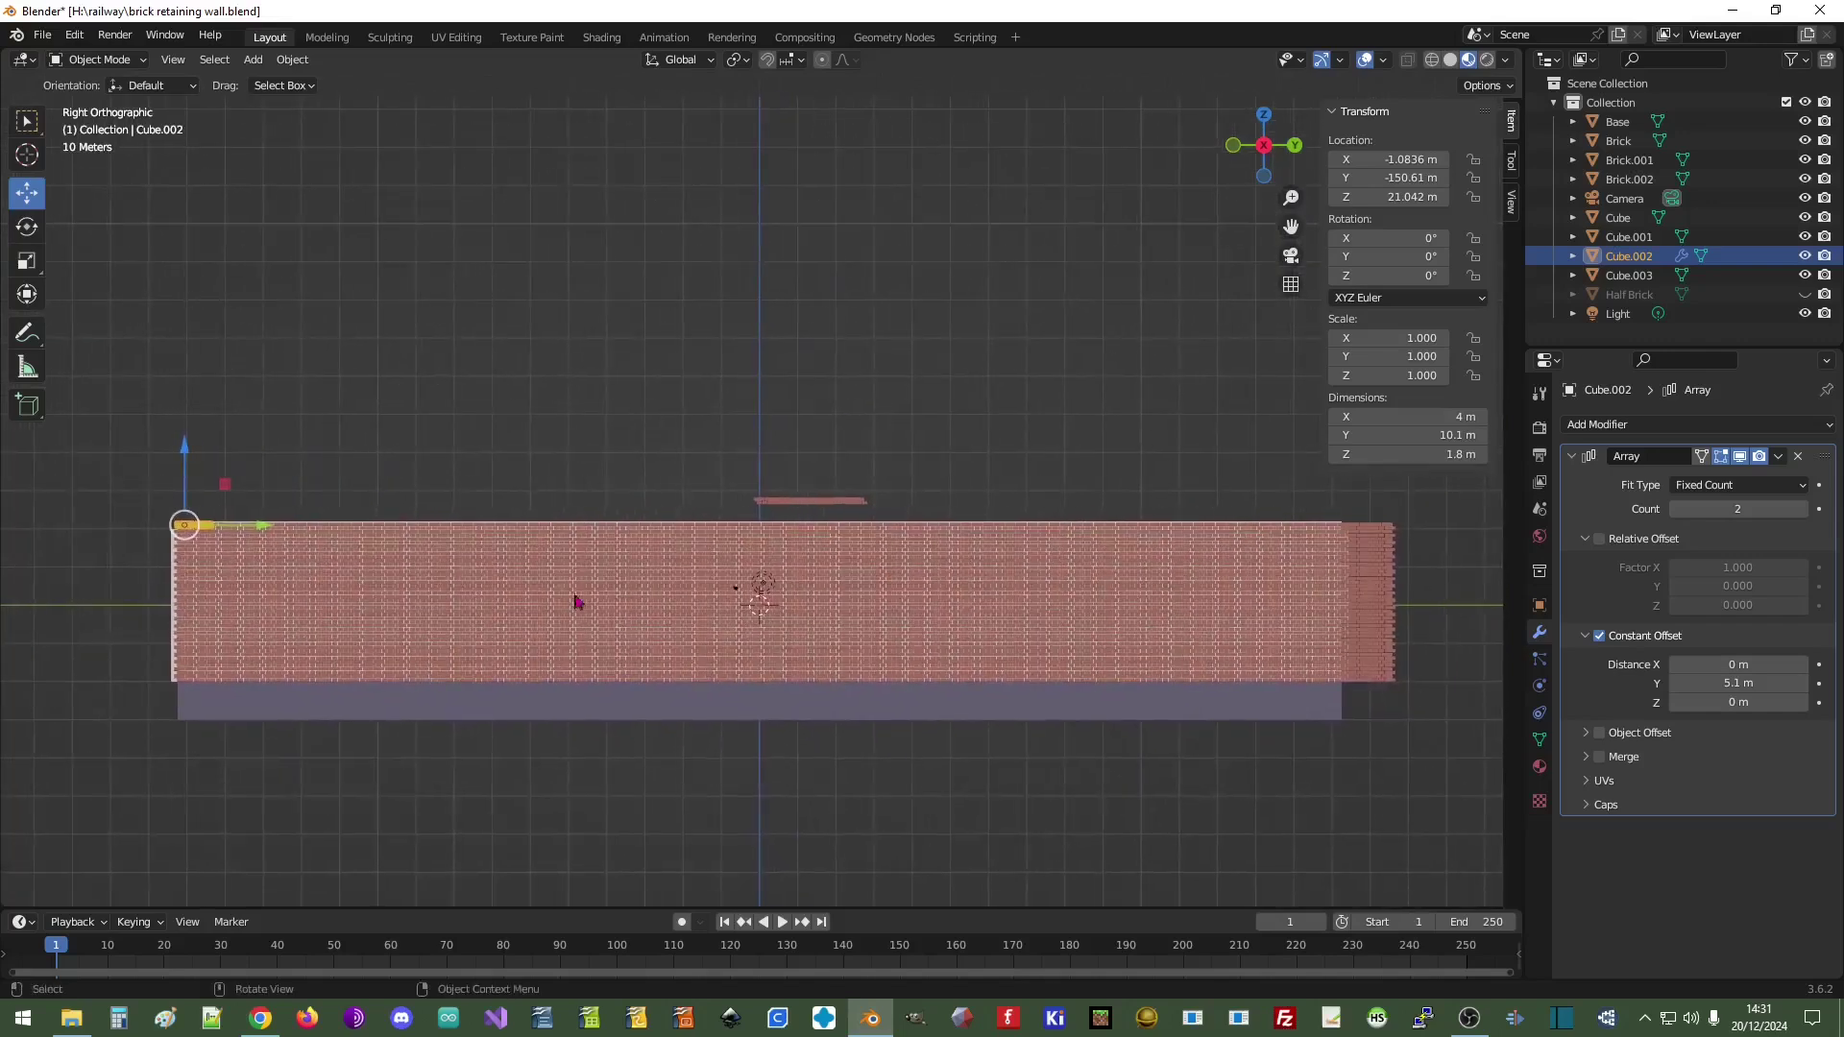
{"action": "left_click", "coordinate": [1726, 508]}
{"action": "type", "text": "10"}
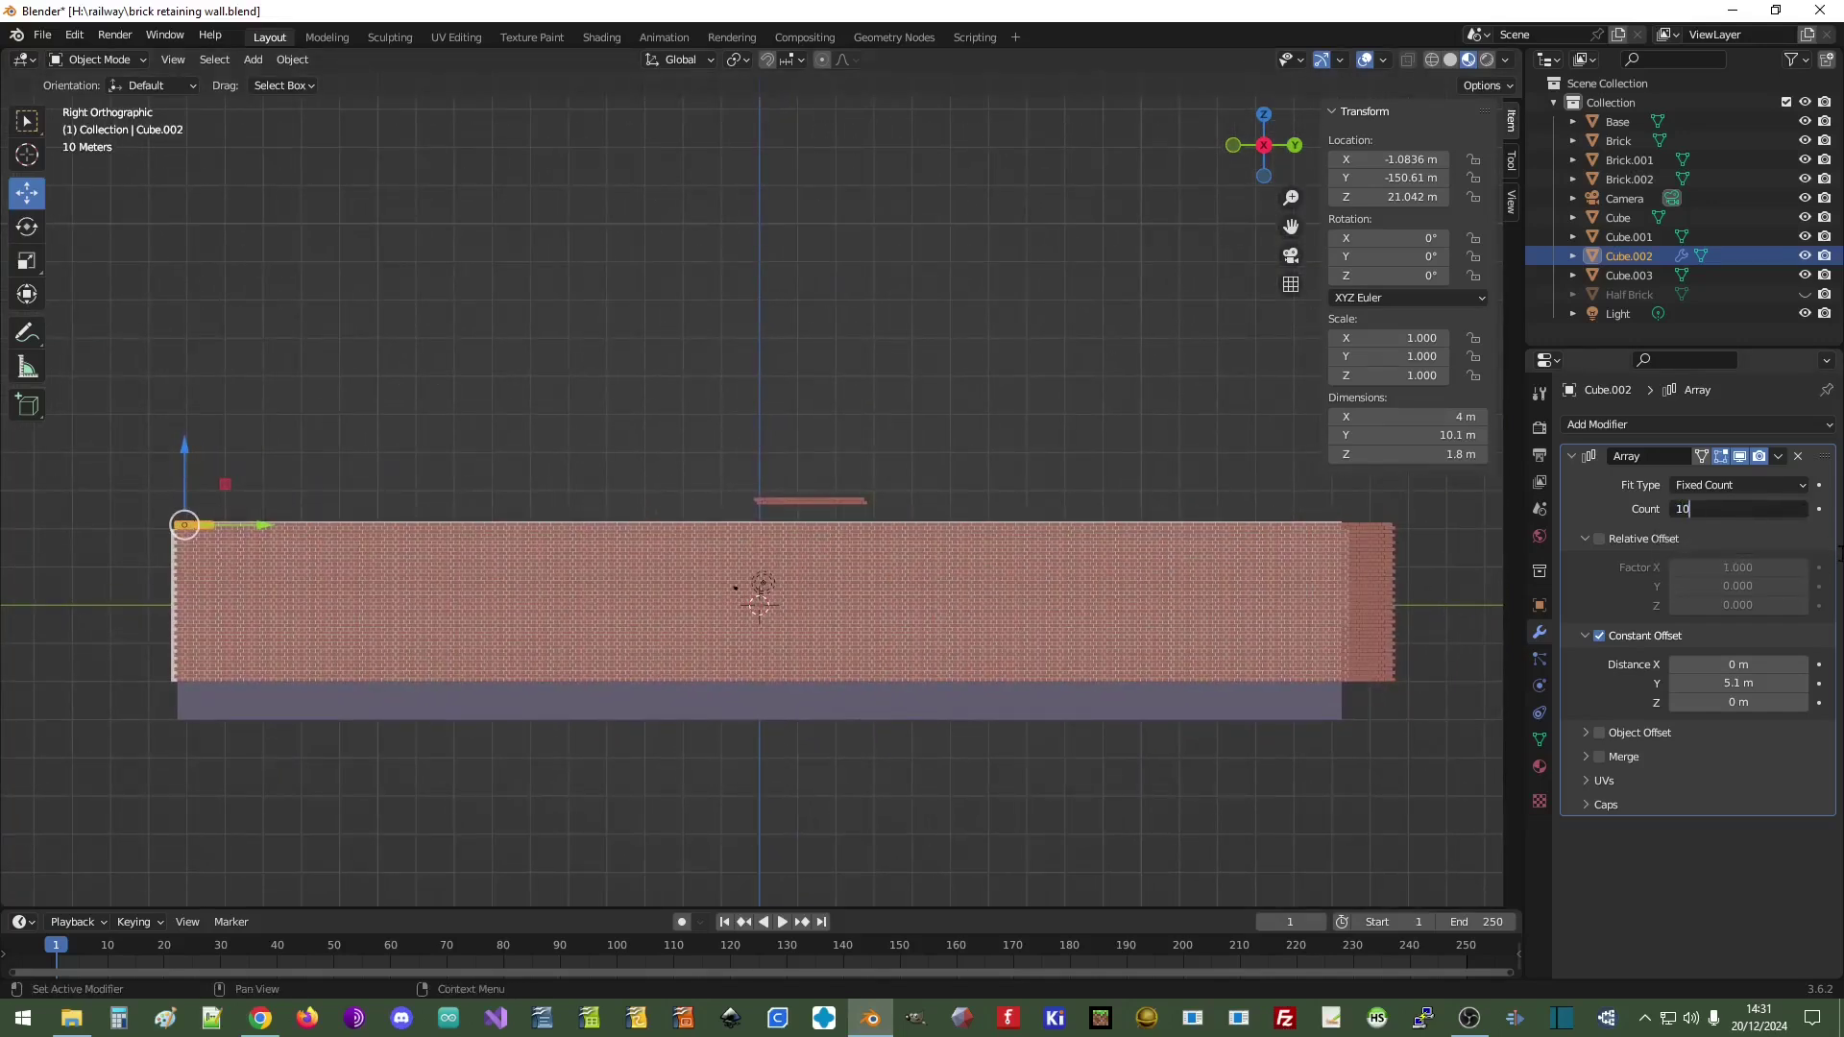
{"action": "type", "text": "0"}
{"action": "key", "text": "Return"}
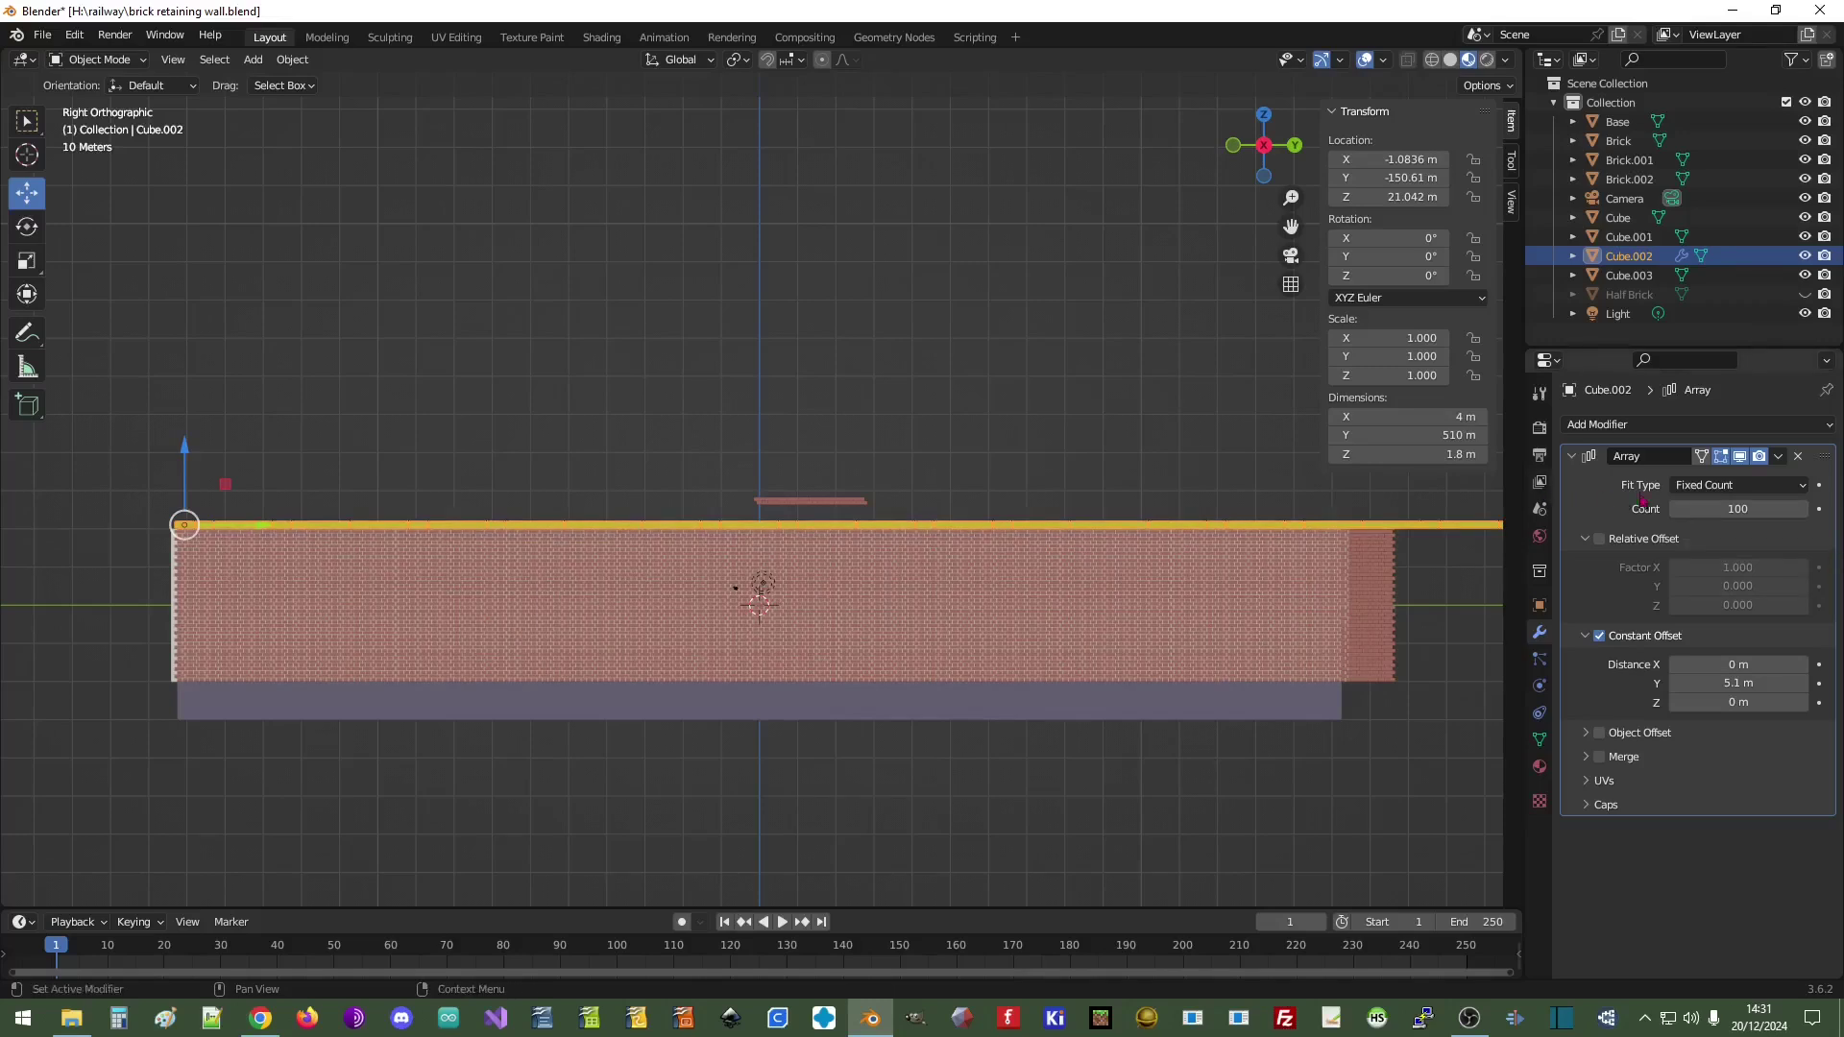
{"action": "left_click", "coordinate": [1738, 509]}
{"action": "type", "text": "50"}
{"action": "key", "text": "Return"}
{"action": "left_click", "coordinate": [1738, 509]}
{"action": "type", "text": "70"}
{"action": "key", "text": "Return"}
{"action": "left_click", "coordinate": [1738, 509]}
{"action": "type", "text": "60"}
{"action": "key", "text": "Return"}
- Set the array count to 61 so the yellow row covers the full length of the base
{"action": "left_click_drag", "start_coordinate": [1748, 508], "coordinate": [1743, 508]}
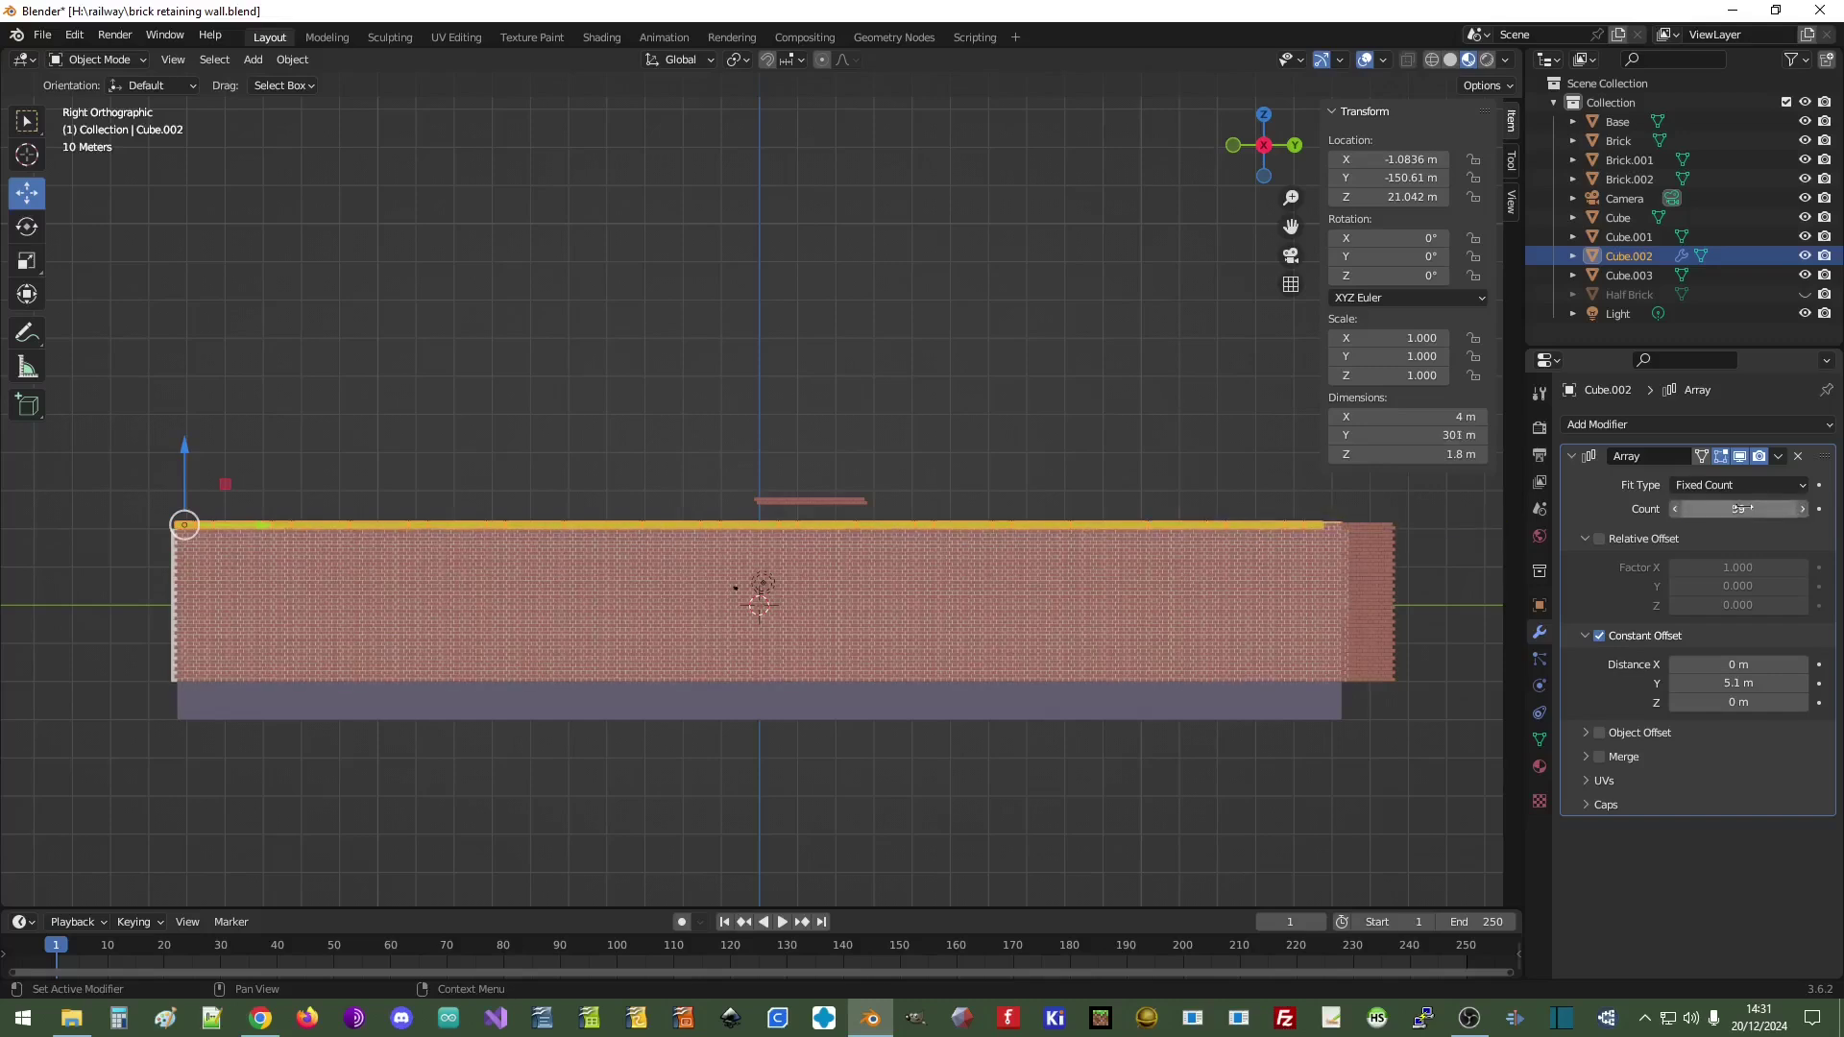
{"action": "left_click", "coordinate": [1740, 509]}
{"action": "left_click_drag", "start_coordinate": [1715, 509], "coordinate": [1656, 507]}
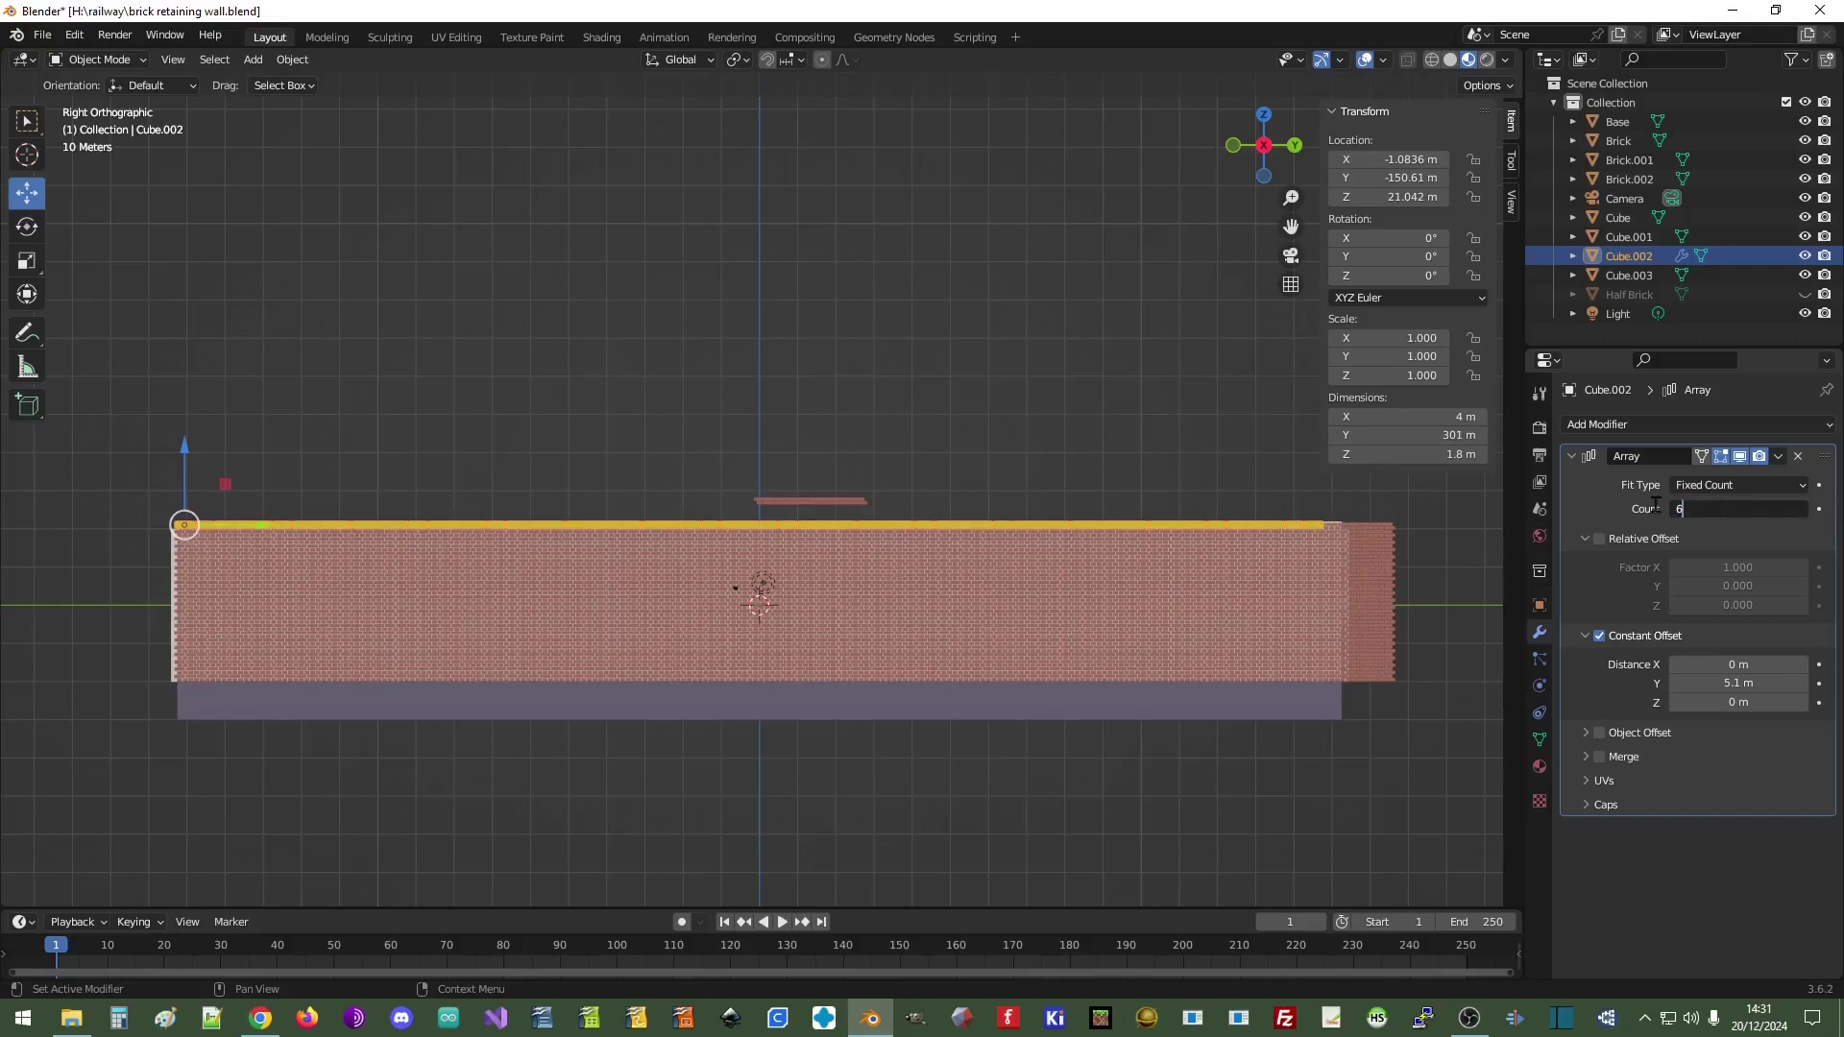
{"action": "key", "text": "Return"}
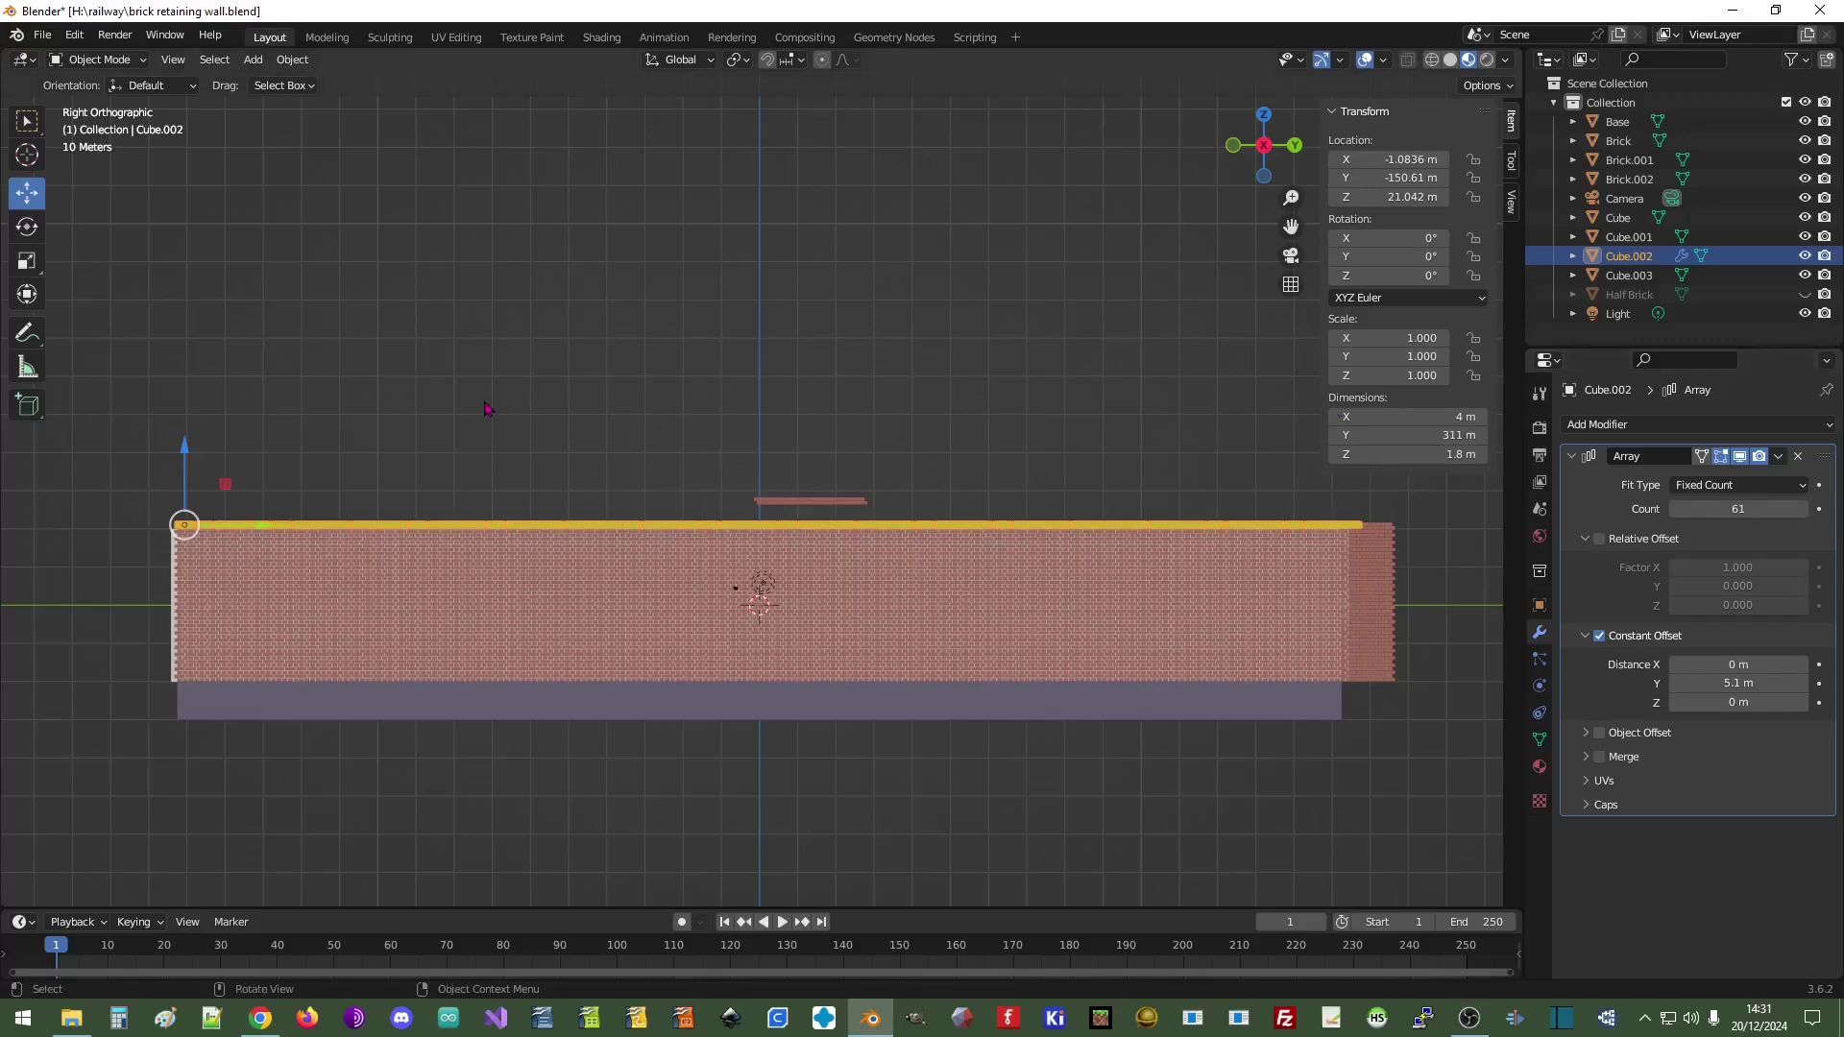
- Apply the Array modifier on the yellow topping row
{"action": "middle_click_drag", "start_coordinate": [379, 429], "coordinate": [675, 503]}
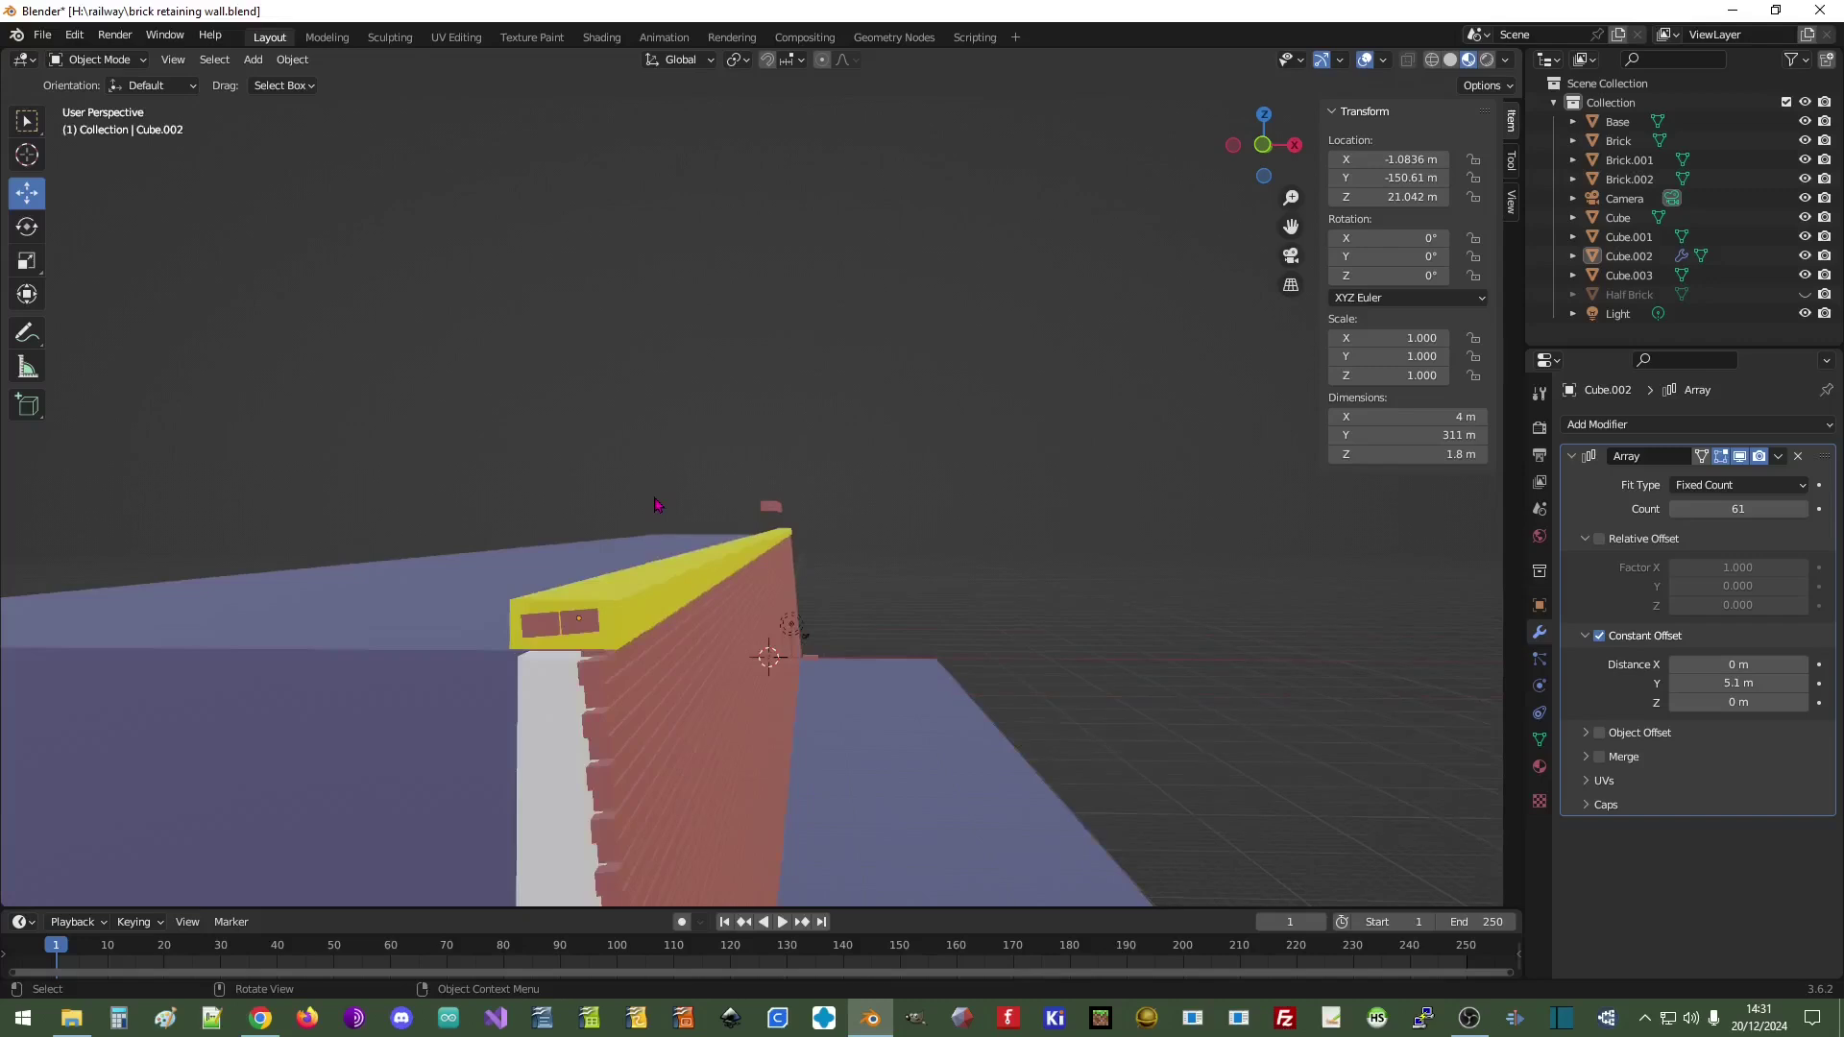
{"action": "scroll", "coordinate": [655, 504], "scroll_direction": "down", "scroll_amount": 3}
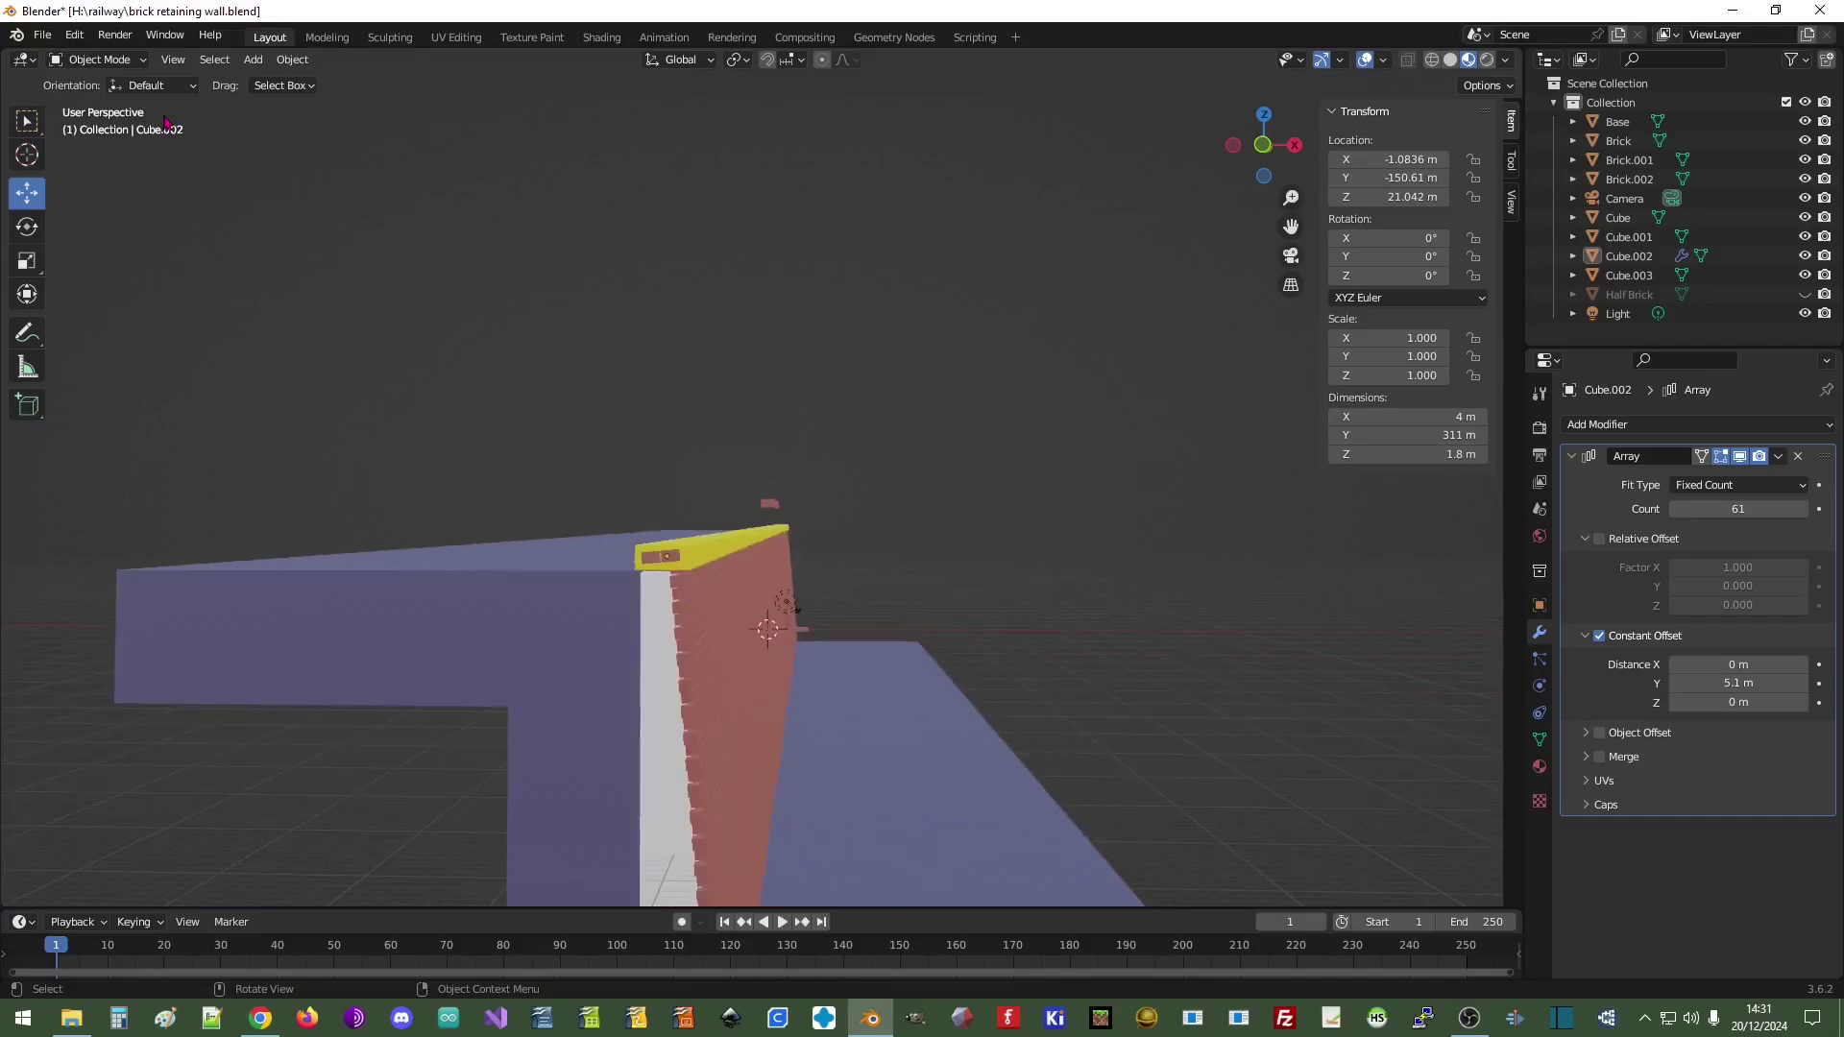
{"action": "left_click", "coordinate": [253, 59]}
{"action": "mouse_move", "coordinate": [287, 90]}
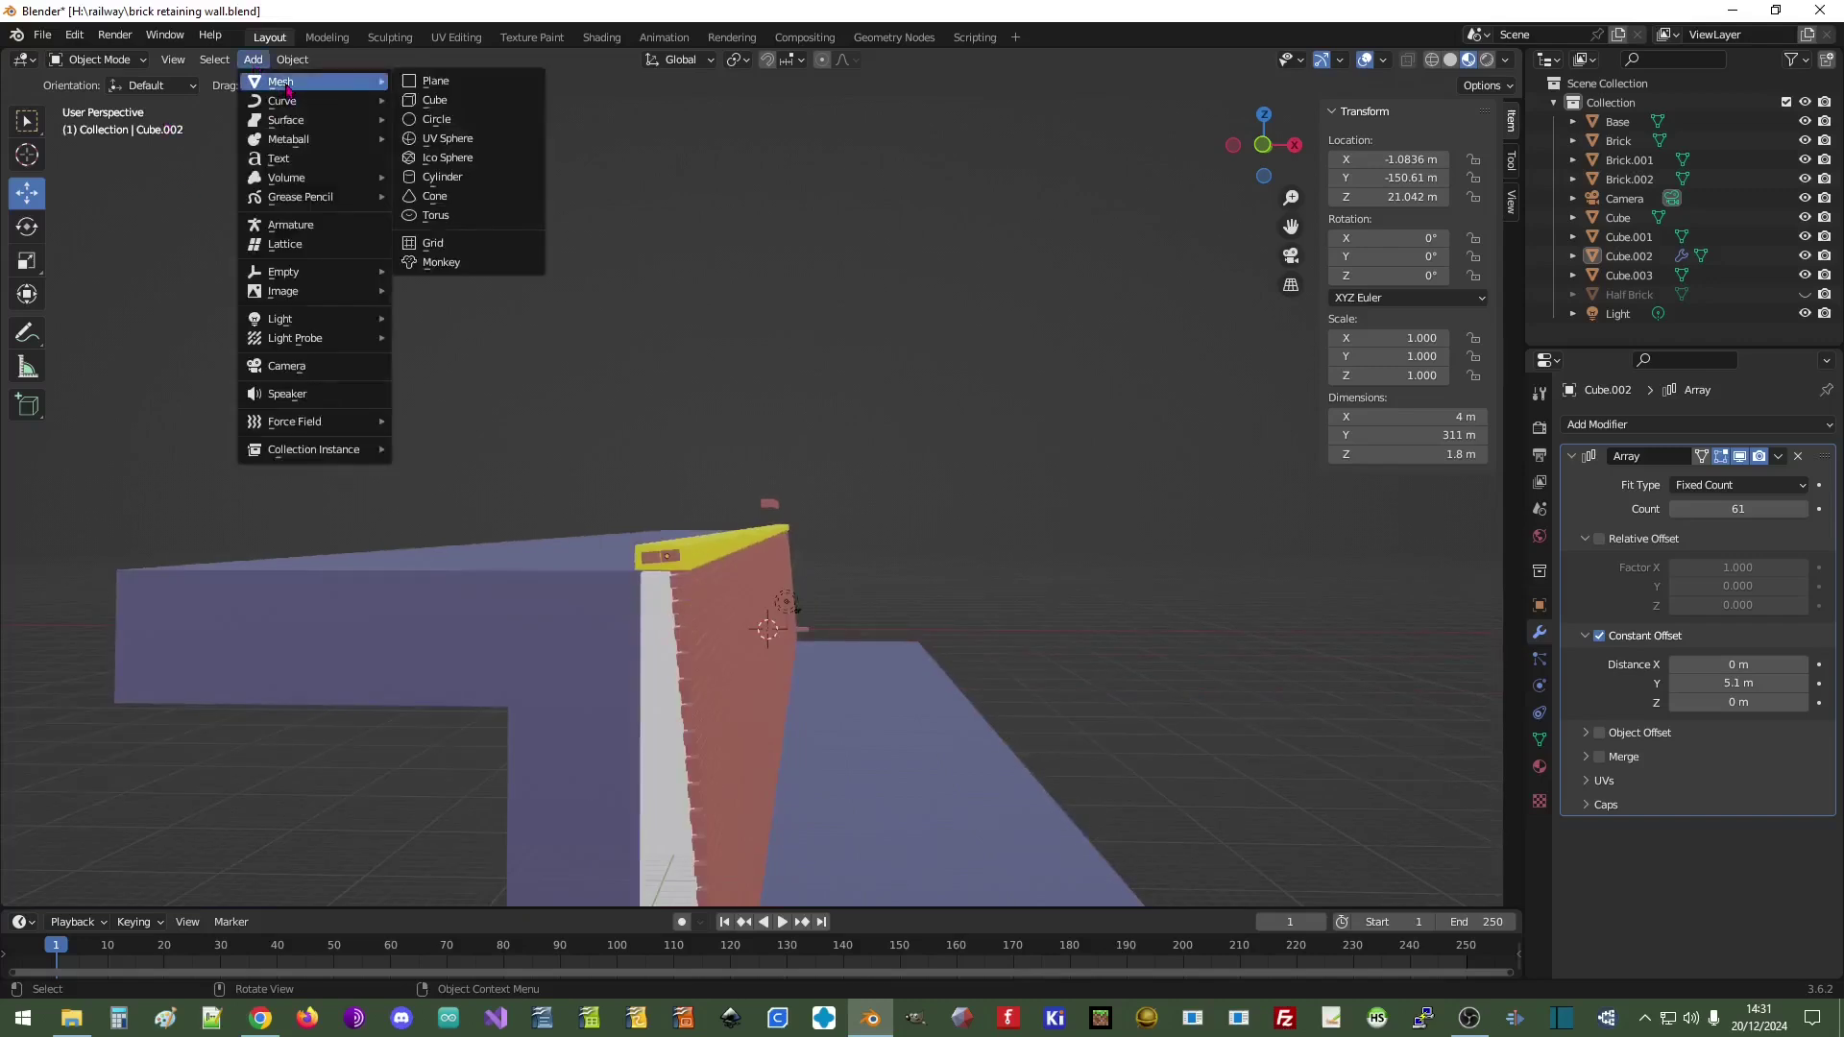
{"action": "middle_click_drag", "start_coordinate": [1070, 506], "coordinate": [771, 576]}
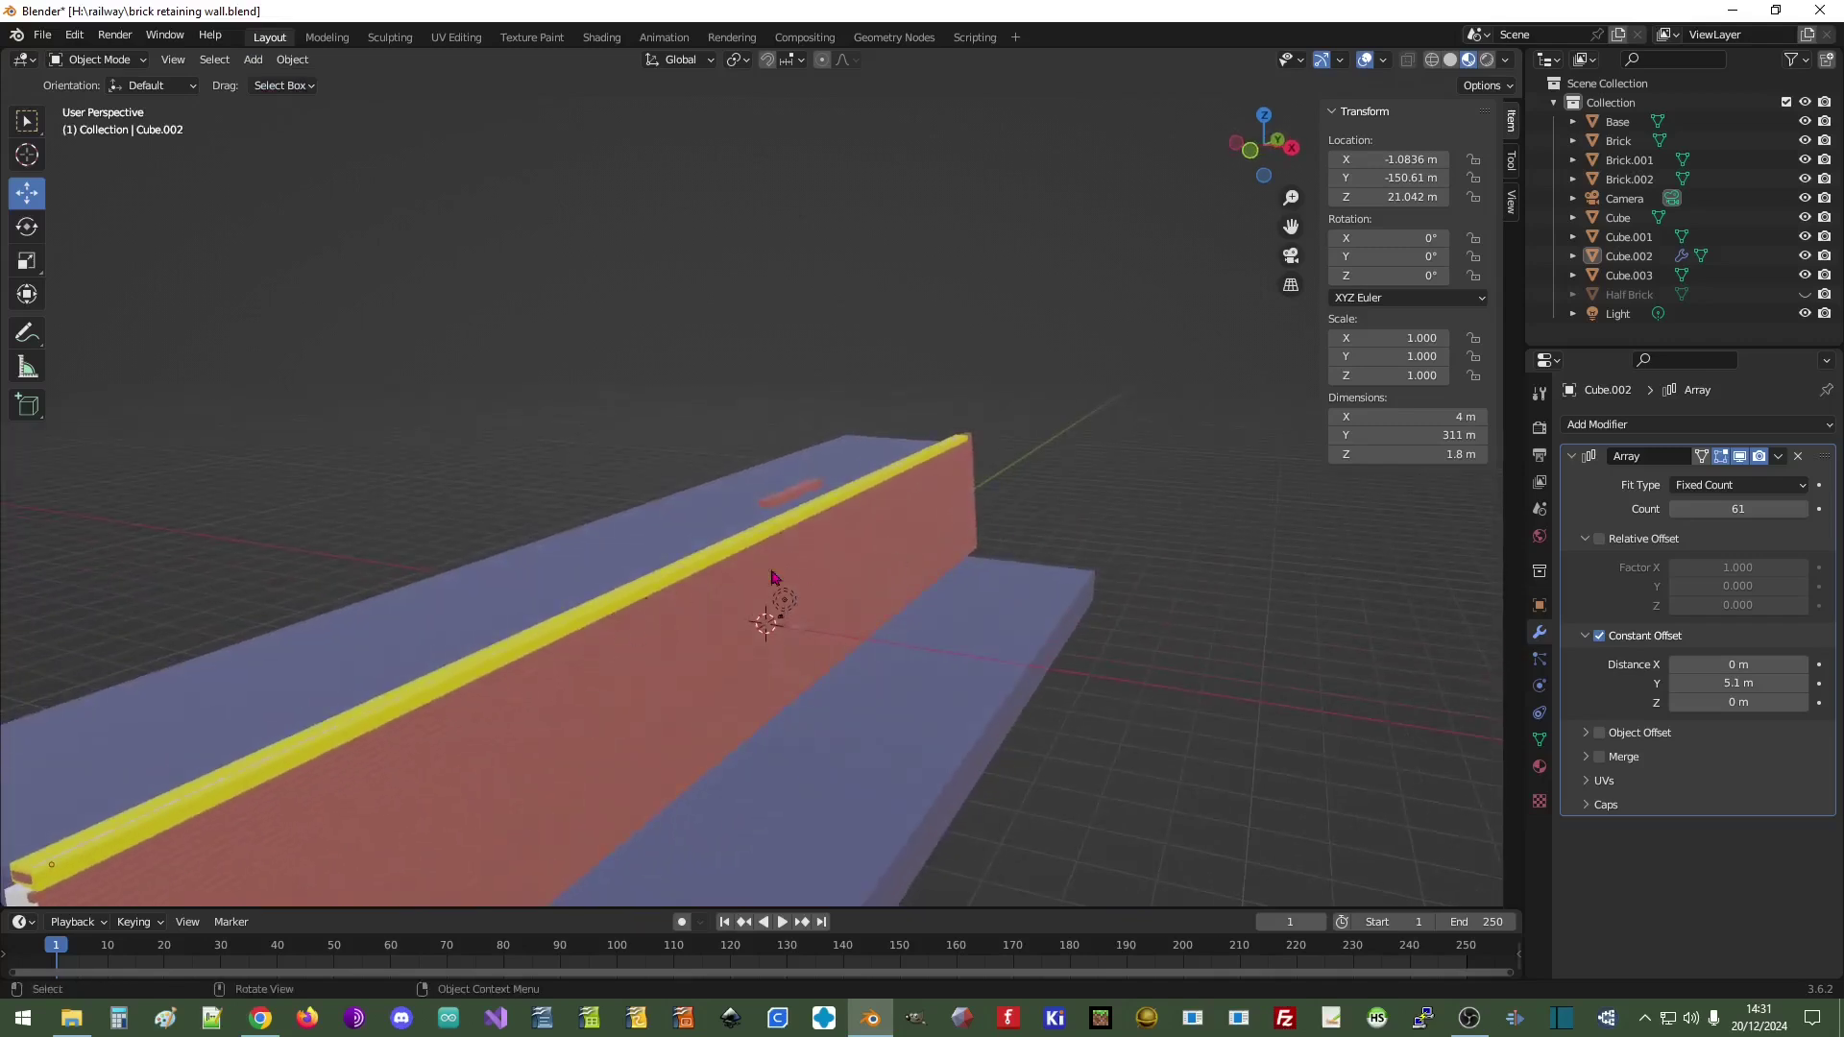
{"action": "middle_click_drag", "start_coordinate": [735, 637], "coordinate": [697, 649]}
{"action": "left_click", "coordinate": [264, 614]}
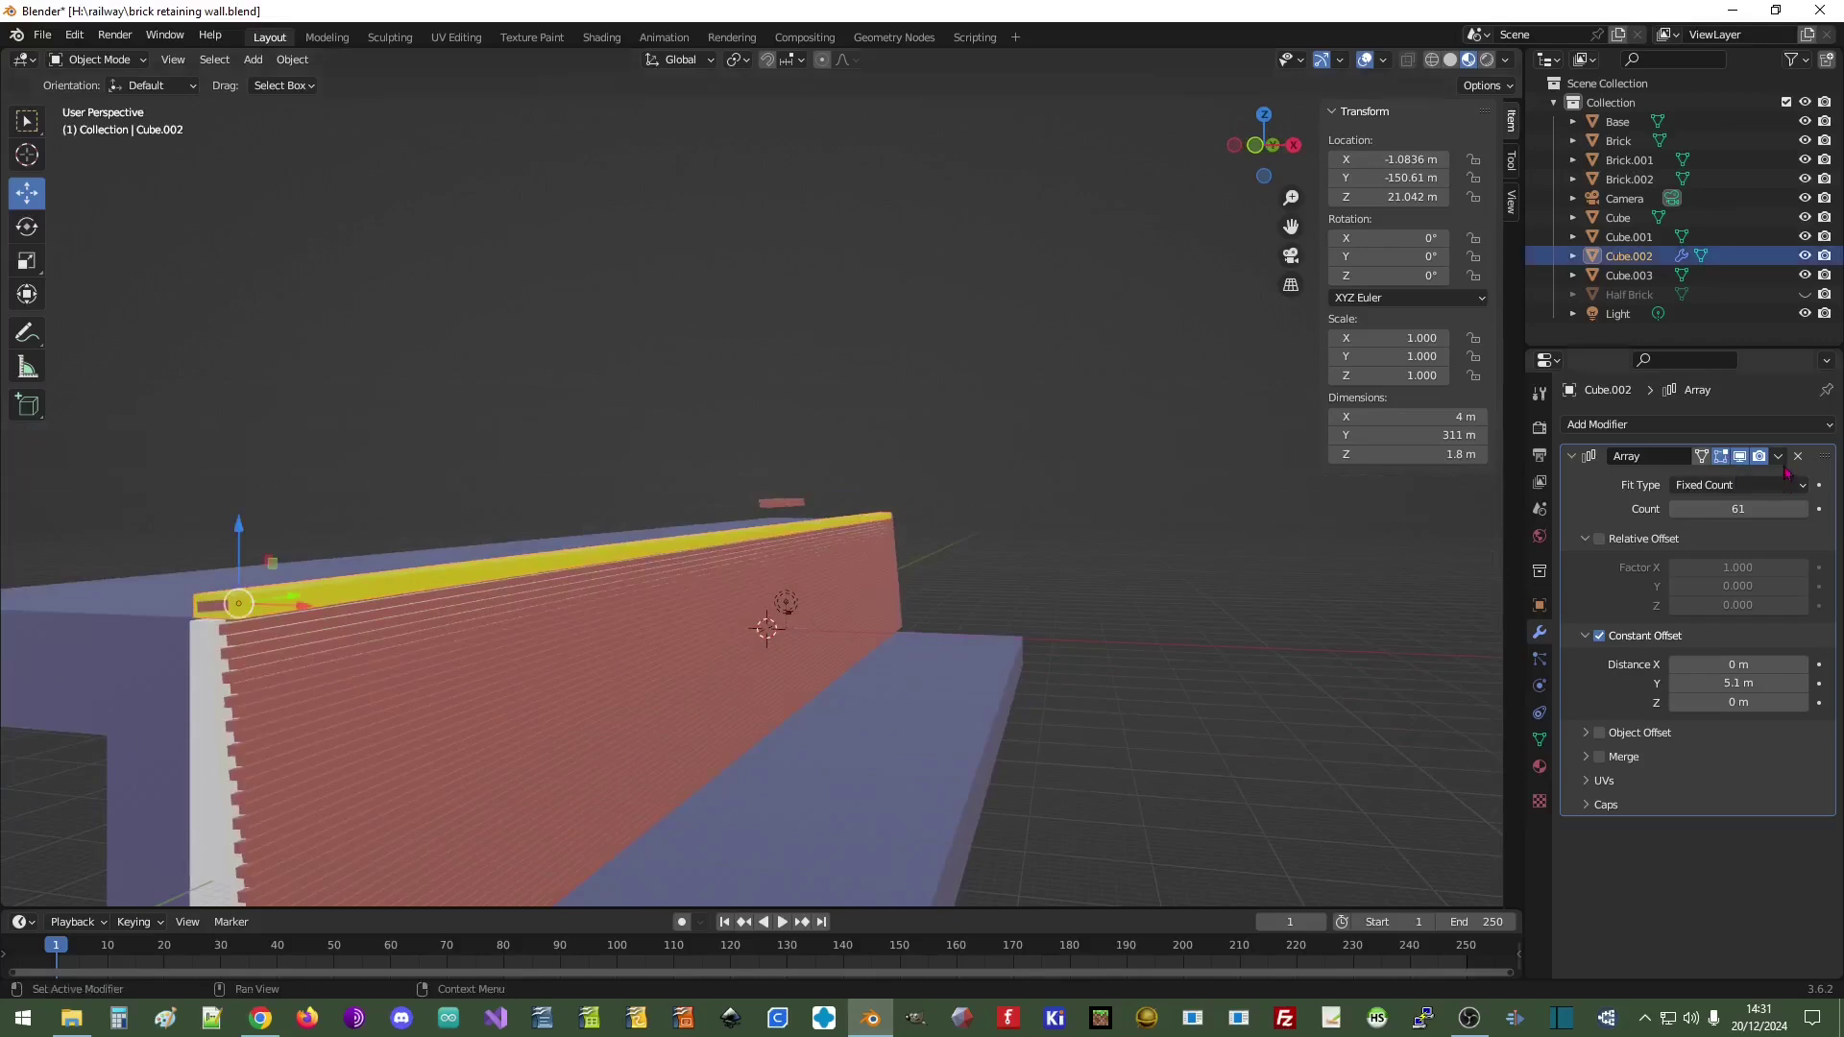
{"action": "left_click", "coordinate": [1778, 456]}
{"action": "left_click", "coordinate": [1759, 480]}
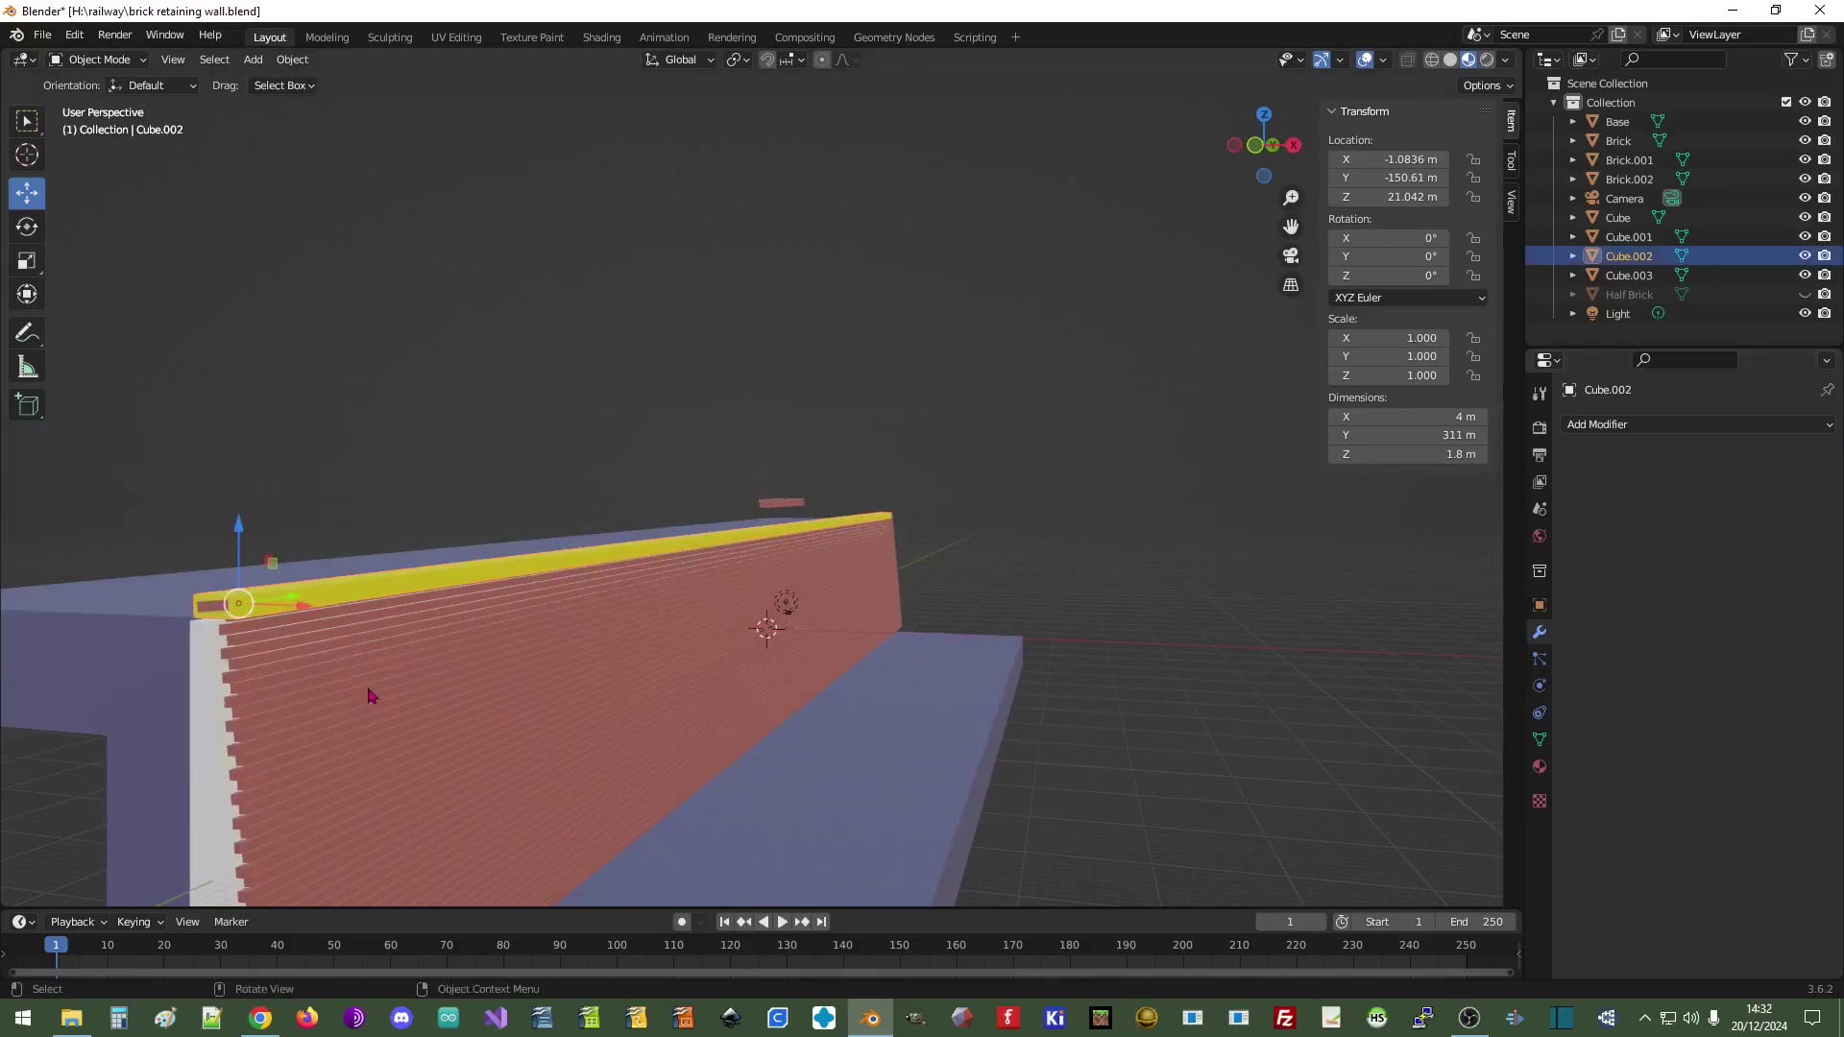
- Duplicate the yellow topping row in place and raise the copy along Z to about 37.4 m, above the wall
{"action": "right_click", "coordinate": [335, 595]}
{"action": "left_click", "coordinate": [335, 591]}
{"action": "right_click", "coordinate": [347, 493]}
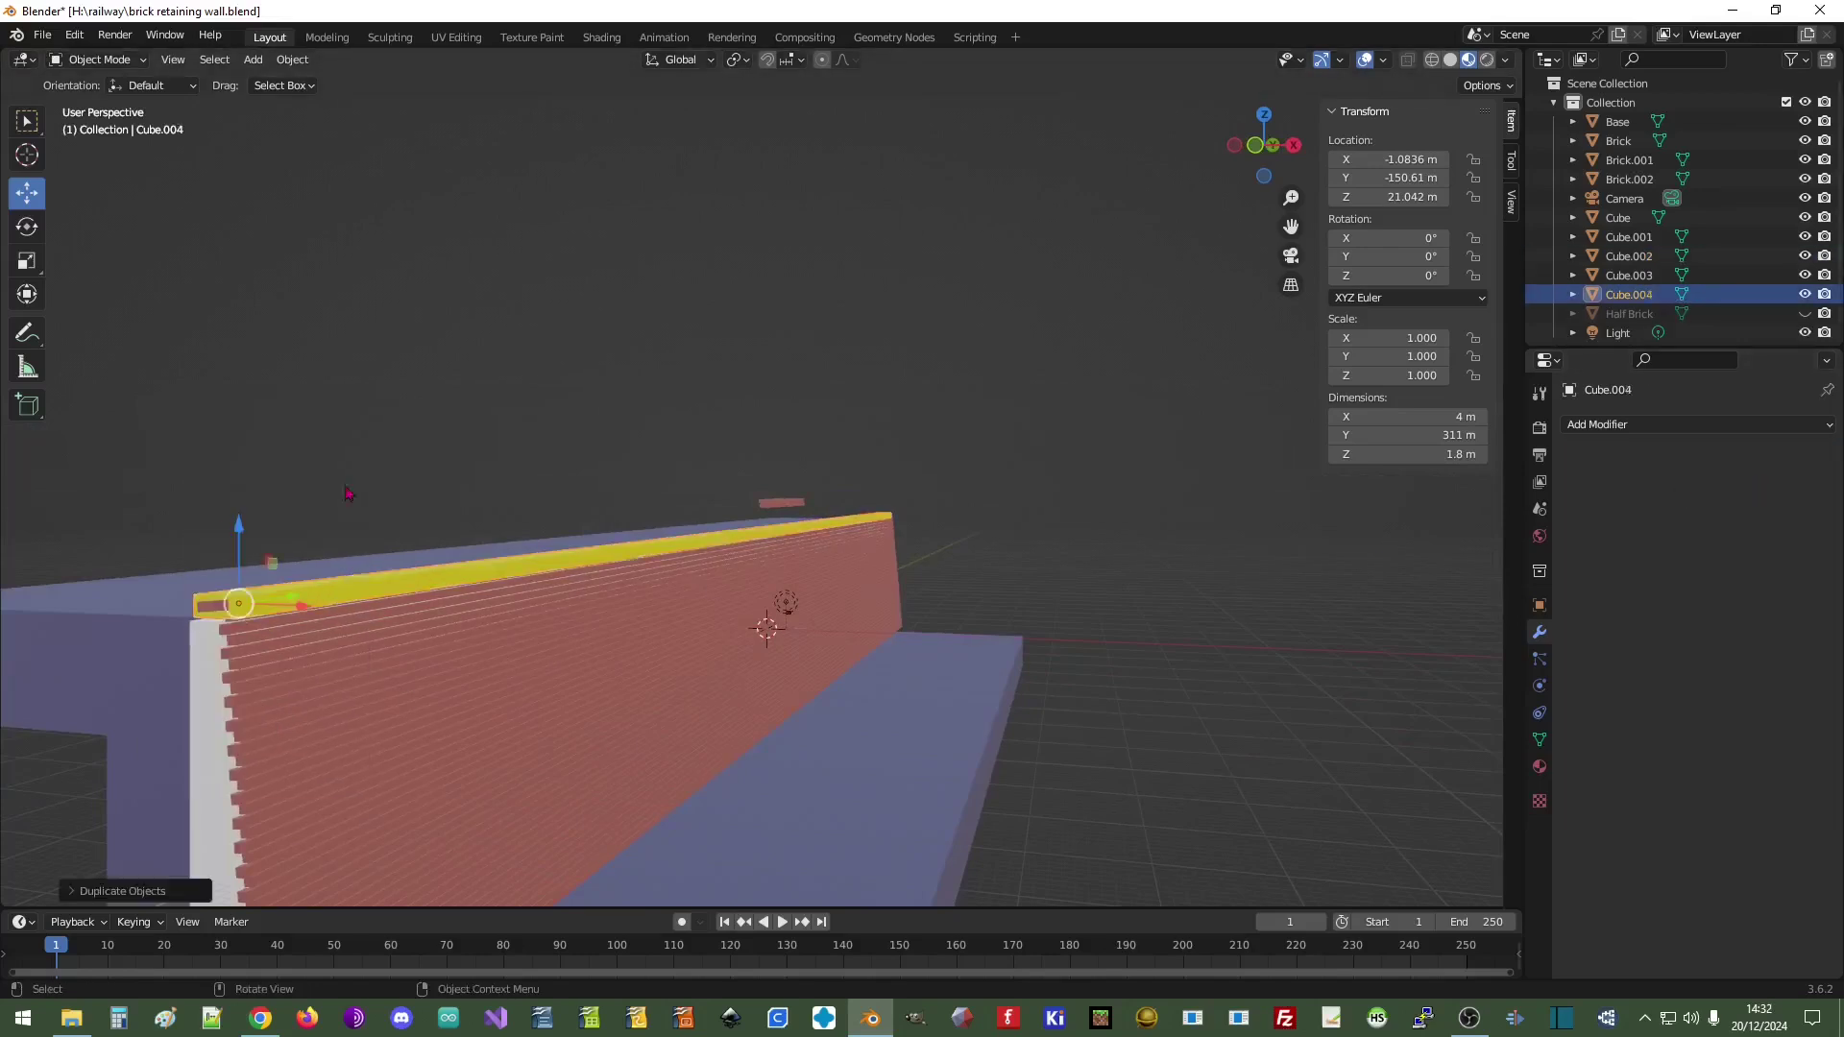
{"action": "left_click_drag", "start_coordinate": [237, 528], "coordinate": [240, 325]}
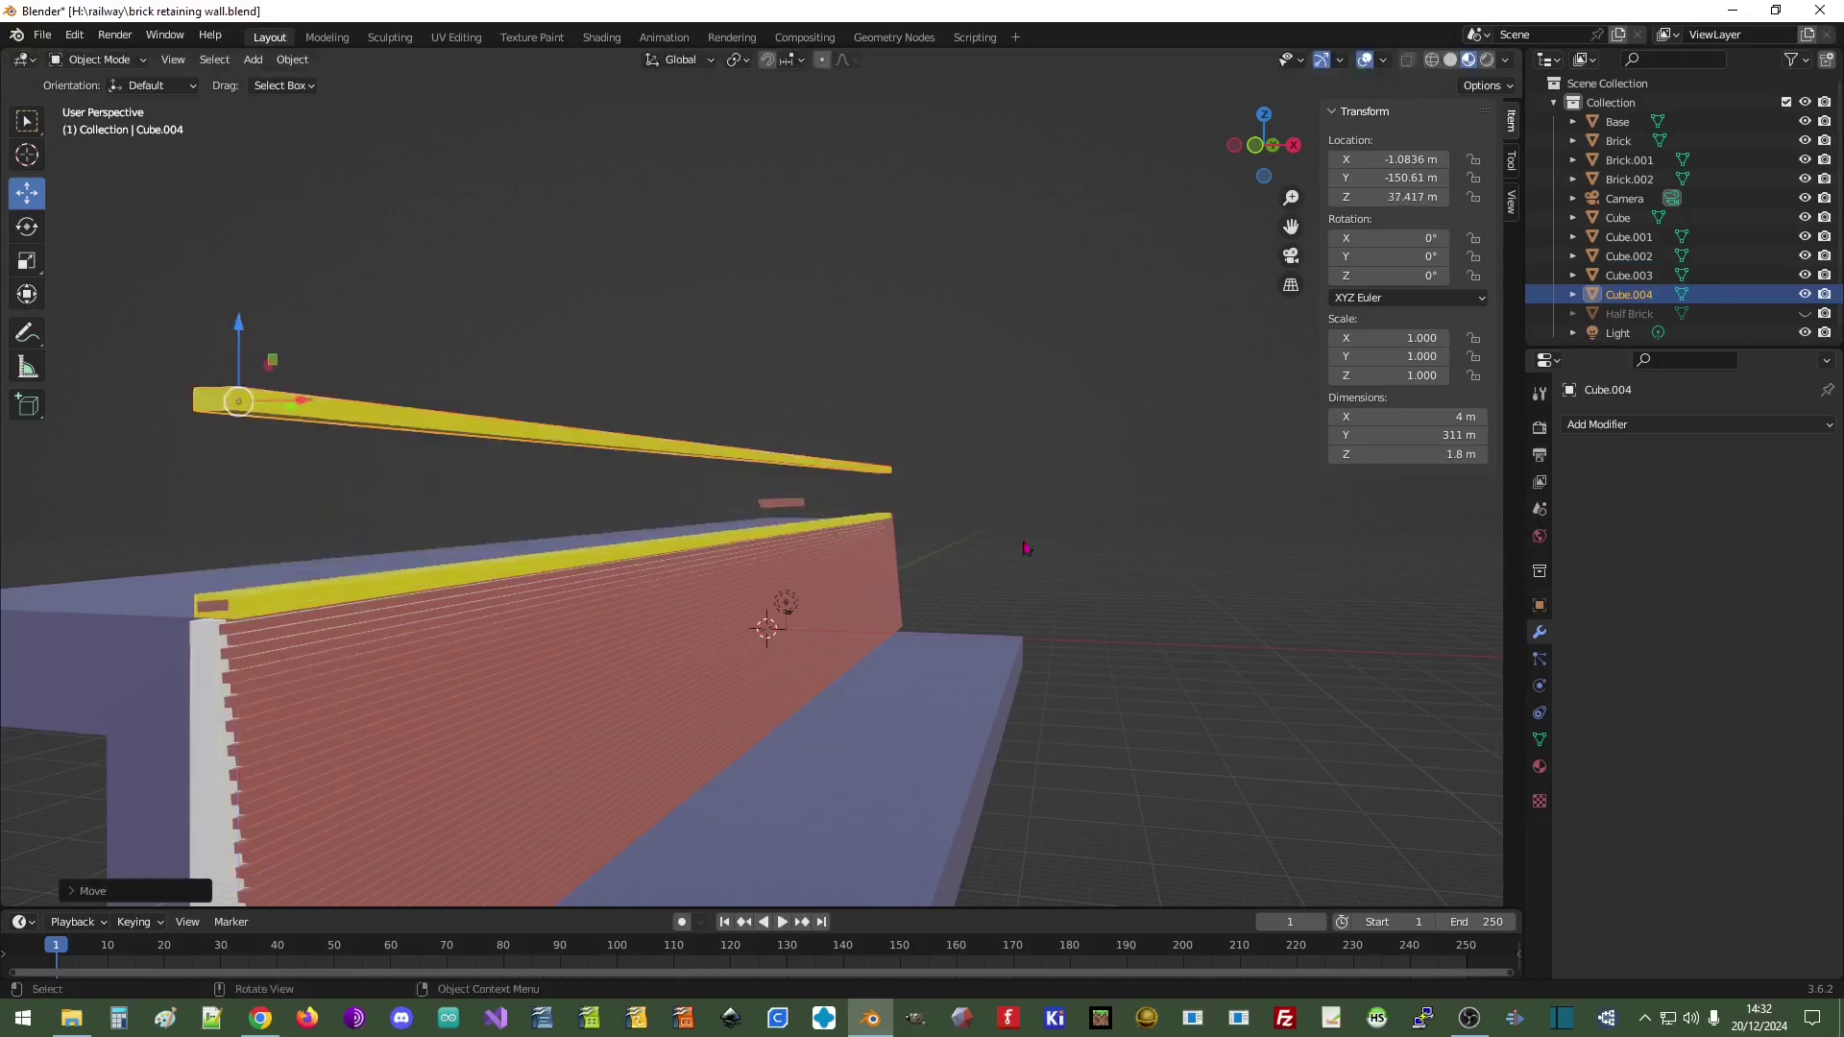
{"action": "middle_click_drag", "start_coordinate": [1037, 563], "coordinate": [992, 589]}
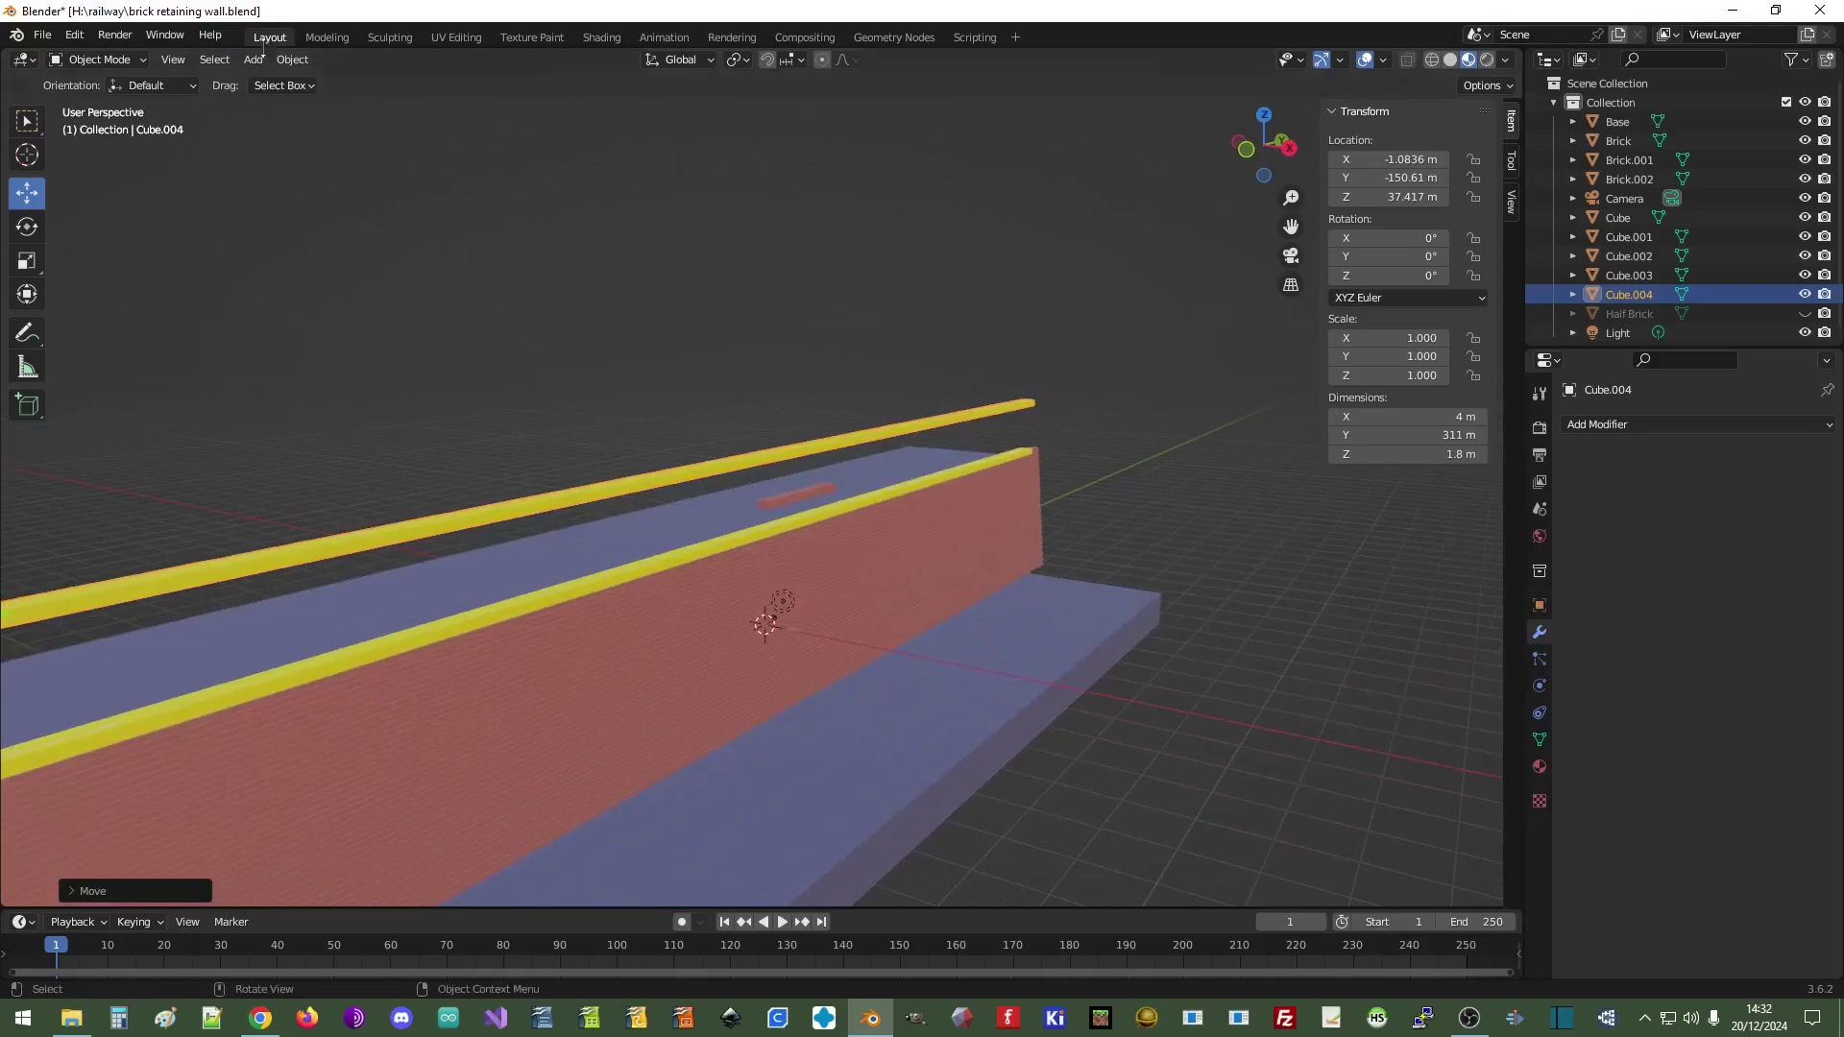
- Add a cube, raise it along Z to about 27.6 m and set its Z dimension to 15 m
{"action": "left_click", "coordinate": [253, 60]}
{"action": "mouse_move", "coordinate": [280, 81]}
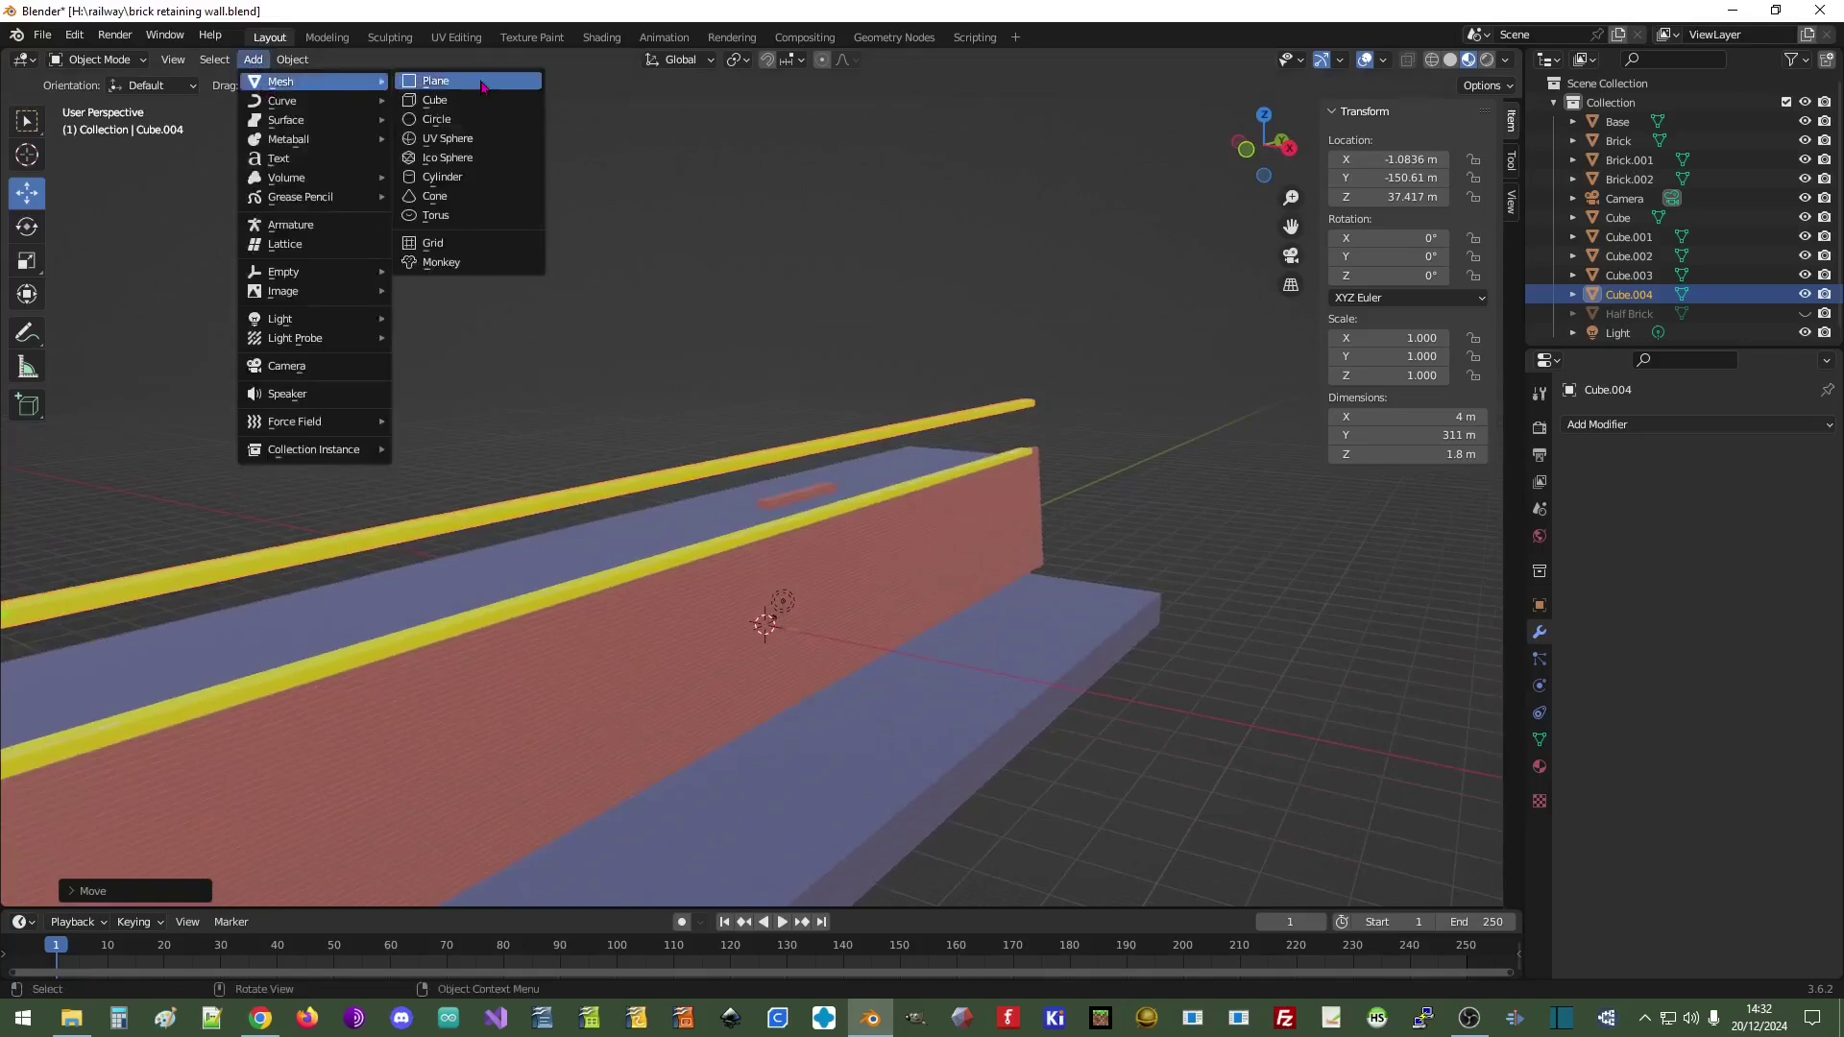
{"action": "left_click", "coordinate": [432, 101]}
{"action": "left_click_drag", "start_coordinate": [765, 555], "coordinate": [765, 428]}
{"action": "scroll", "coordinate": [1205, 560], "scroll_direction": "up", "scroll_amount": 2}
{"action": "scroll", "coordinate": [1206, 560], "scroll_direction": "up", "scroll_amount": 2}
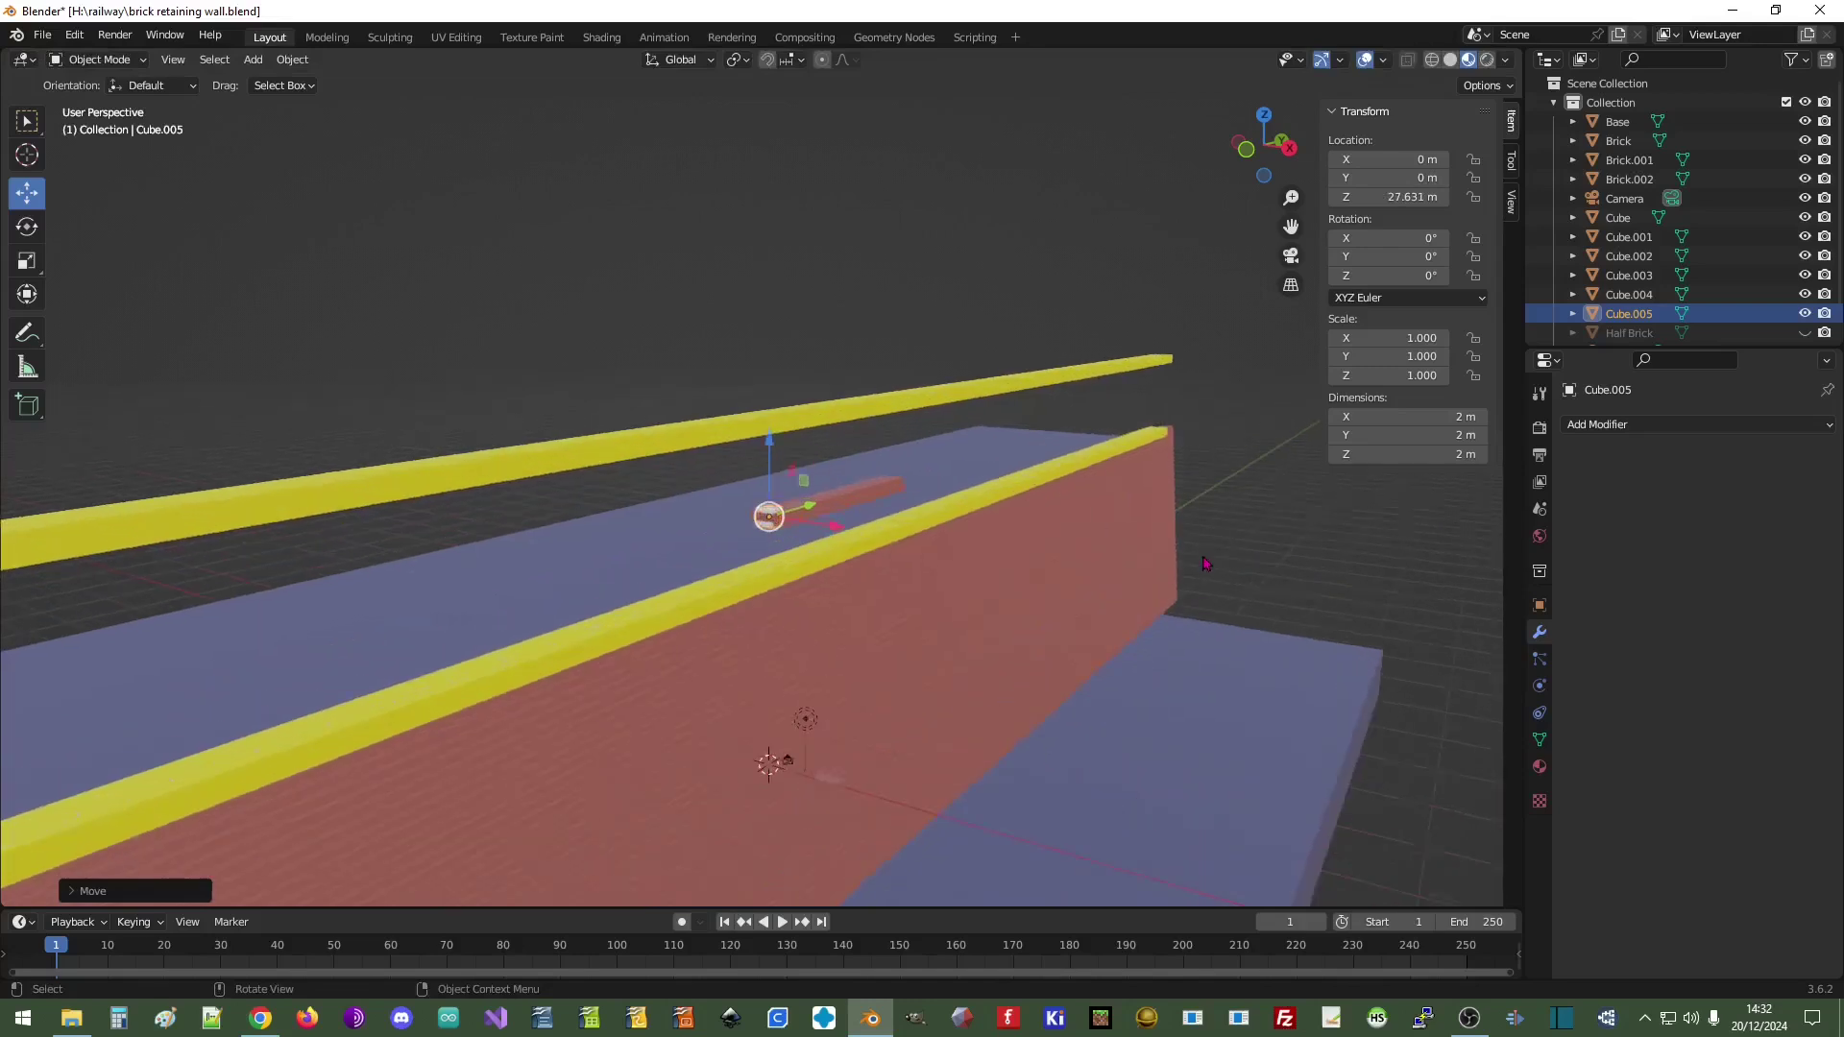
{"action": "left_click", "coordinate": [1391, 453]}
{"action": "type", "text": "15"}
{"action": "key", "text": "Return"}
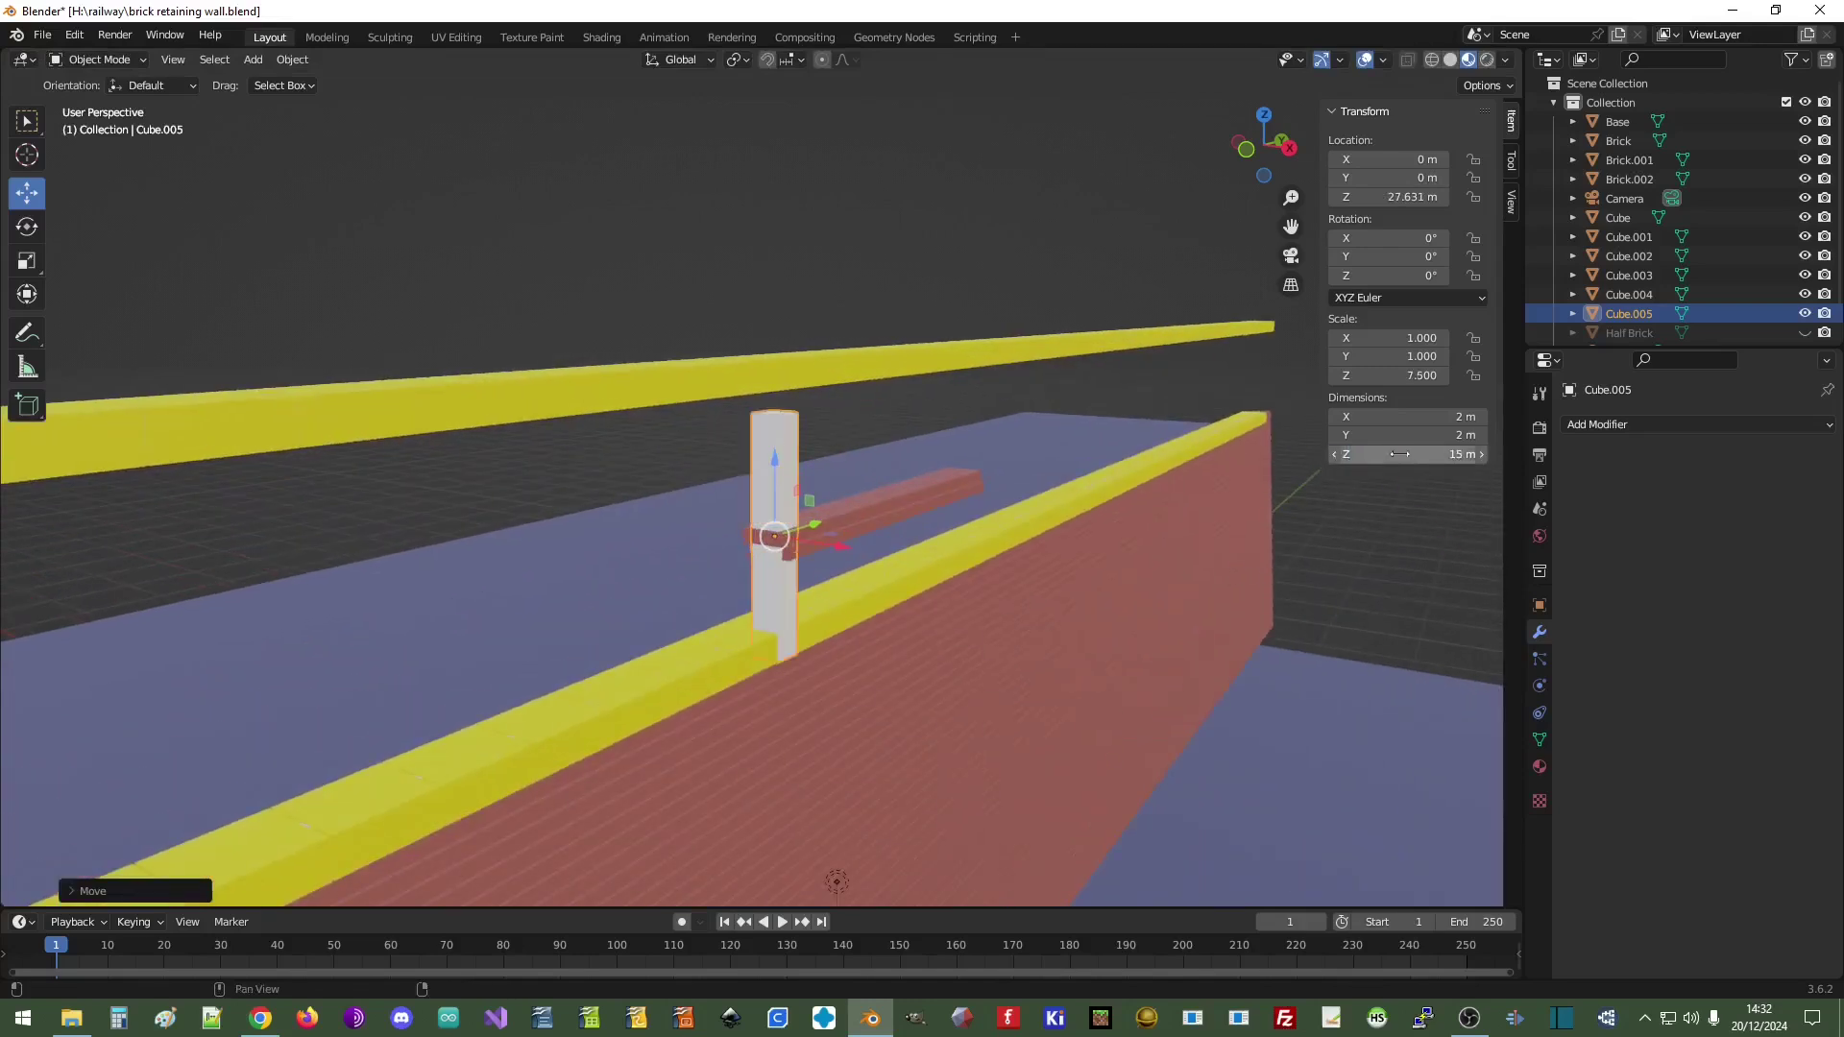
- Position the tall cube between the two yellow rows at about X -1.1 m and Z 29.3 m
{"action": "middle_click_drag", "start_coordinate": [1017, 556], "coordinate": [821, 485]}
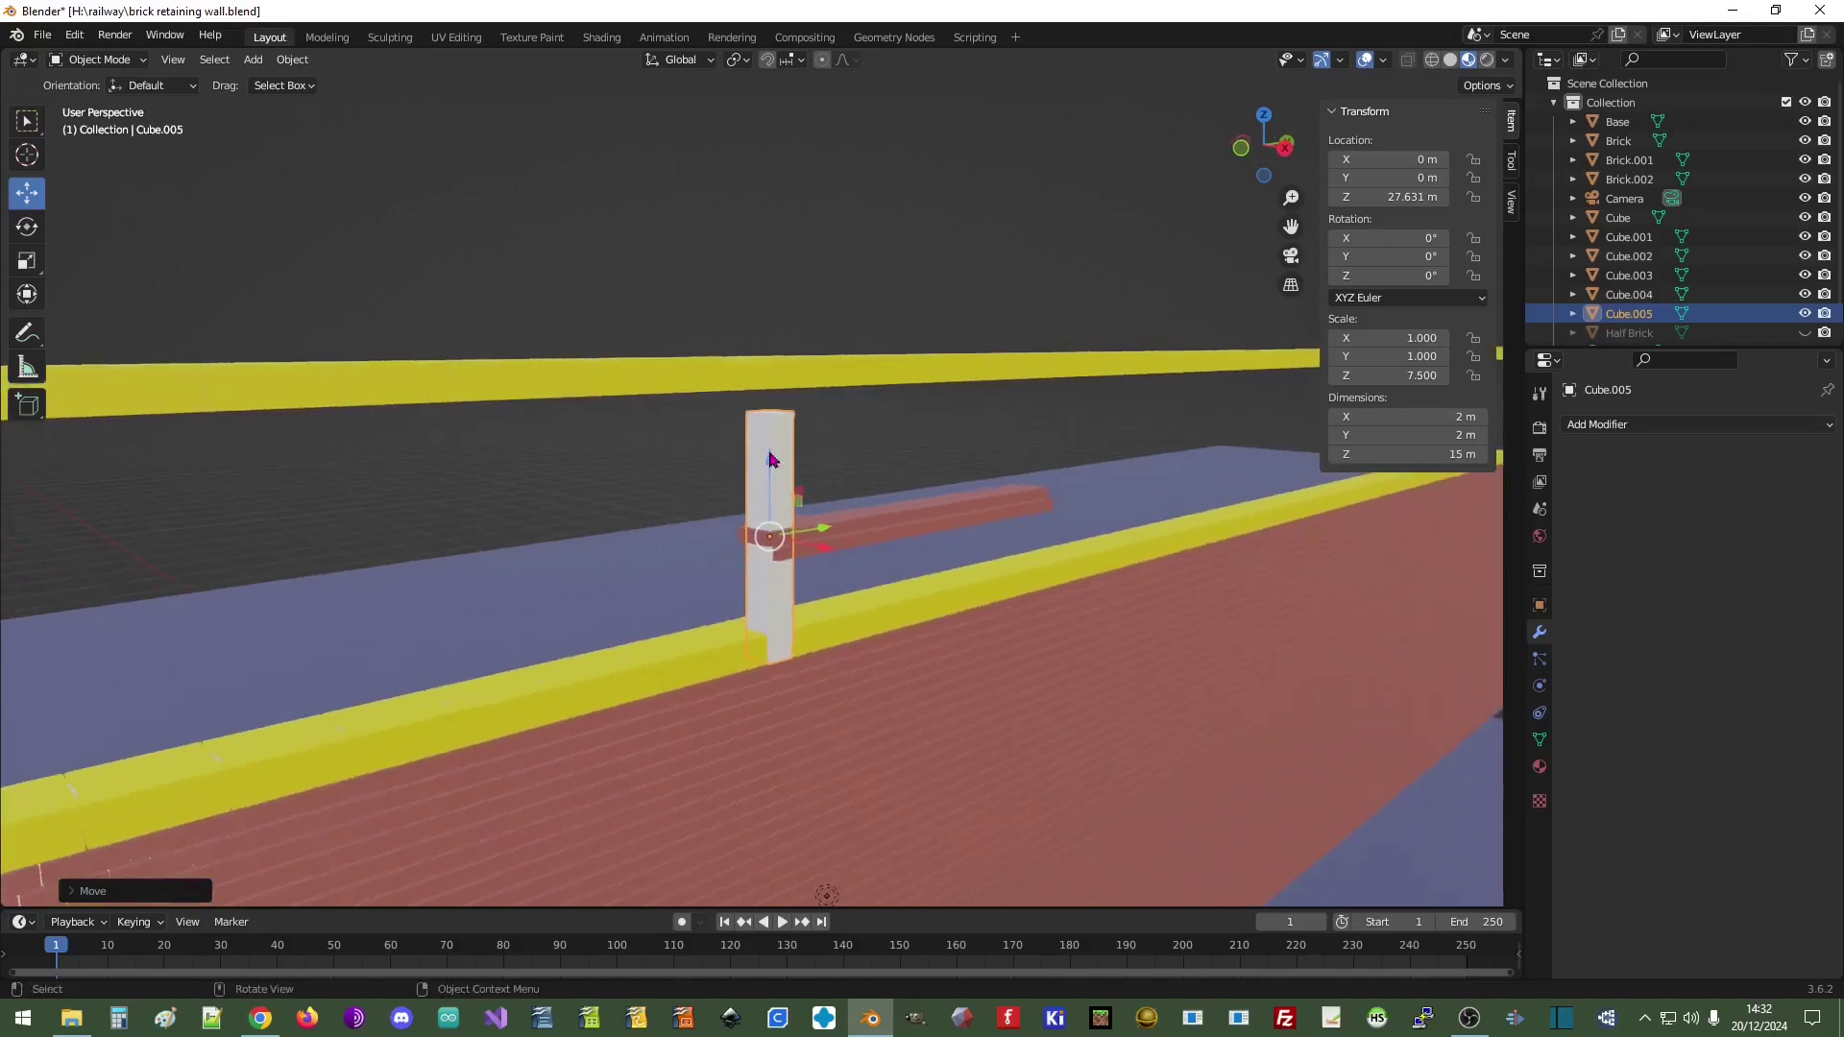
{"action": "left_click_drag", "start_coordinate": [769, 459], "coordinate": [755, 428]}
{"action": "left_click", "coordinate": [1240, 148]}
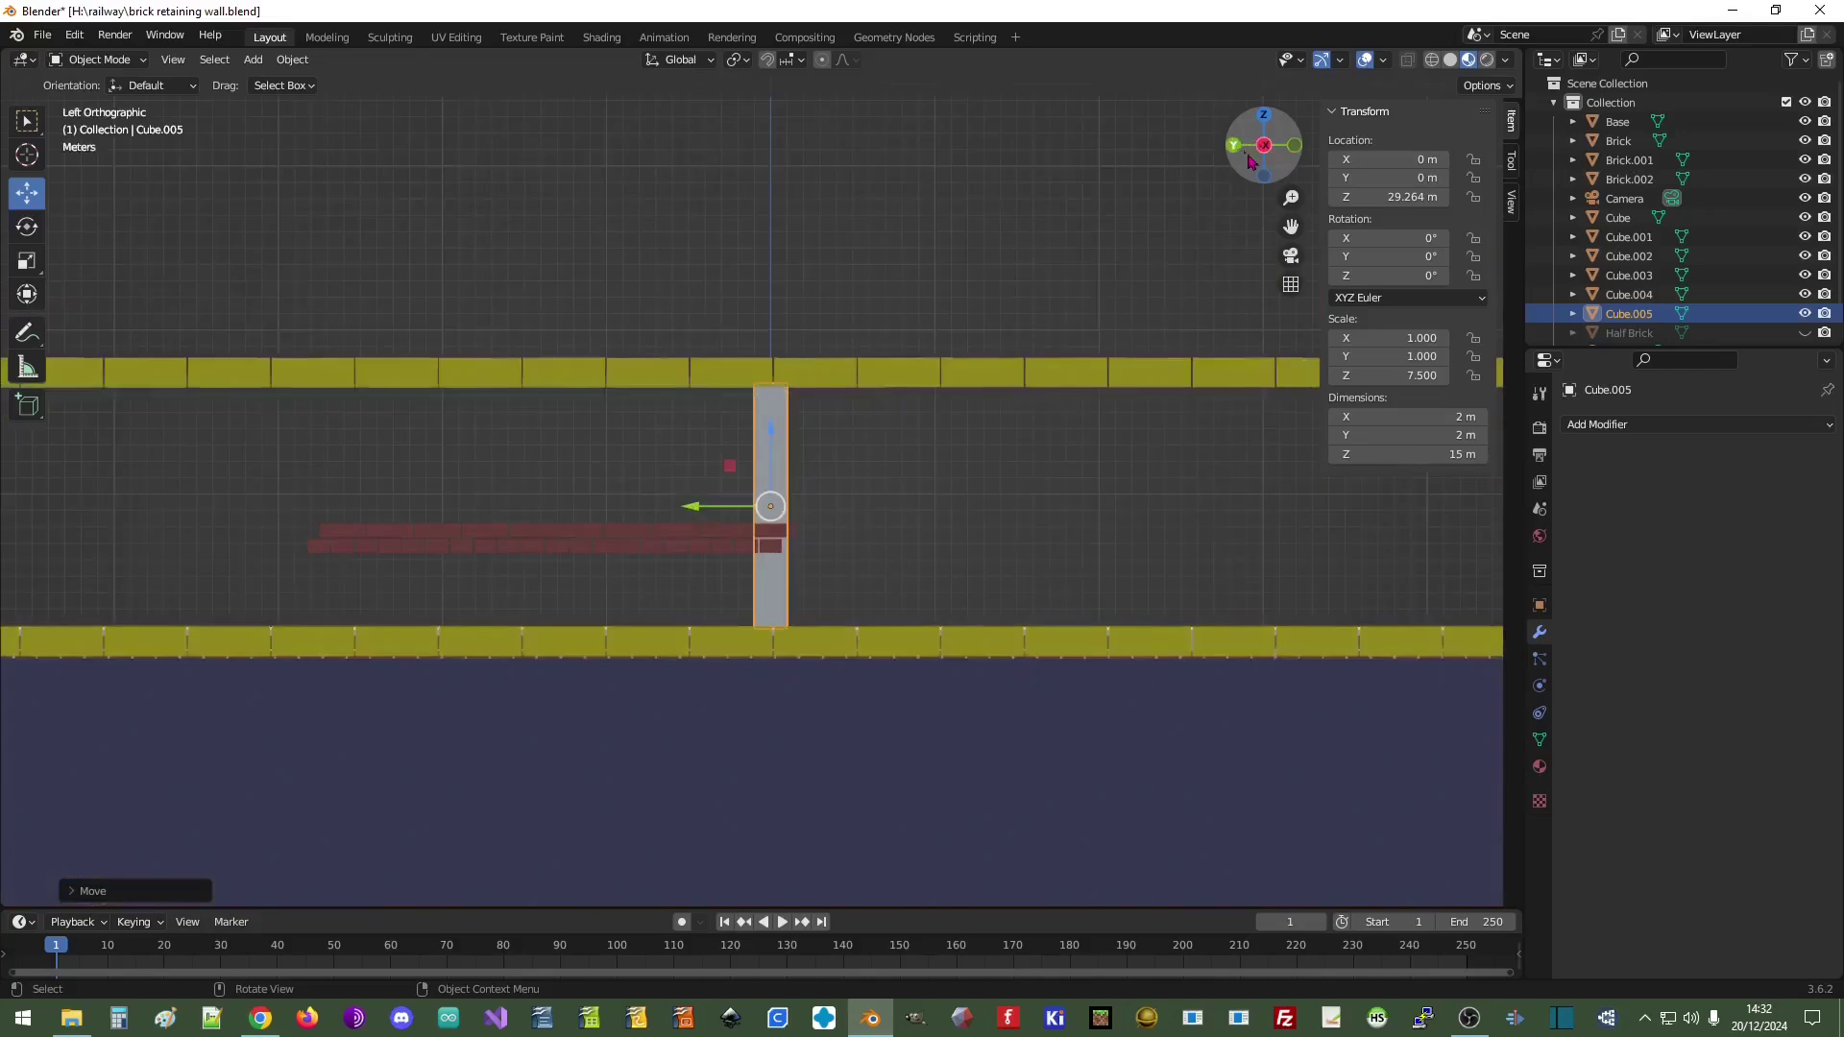
{"action": "left_click", "coordinate": [1234, 147]}
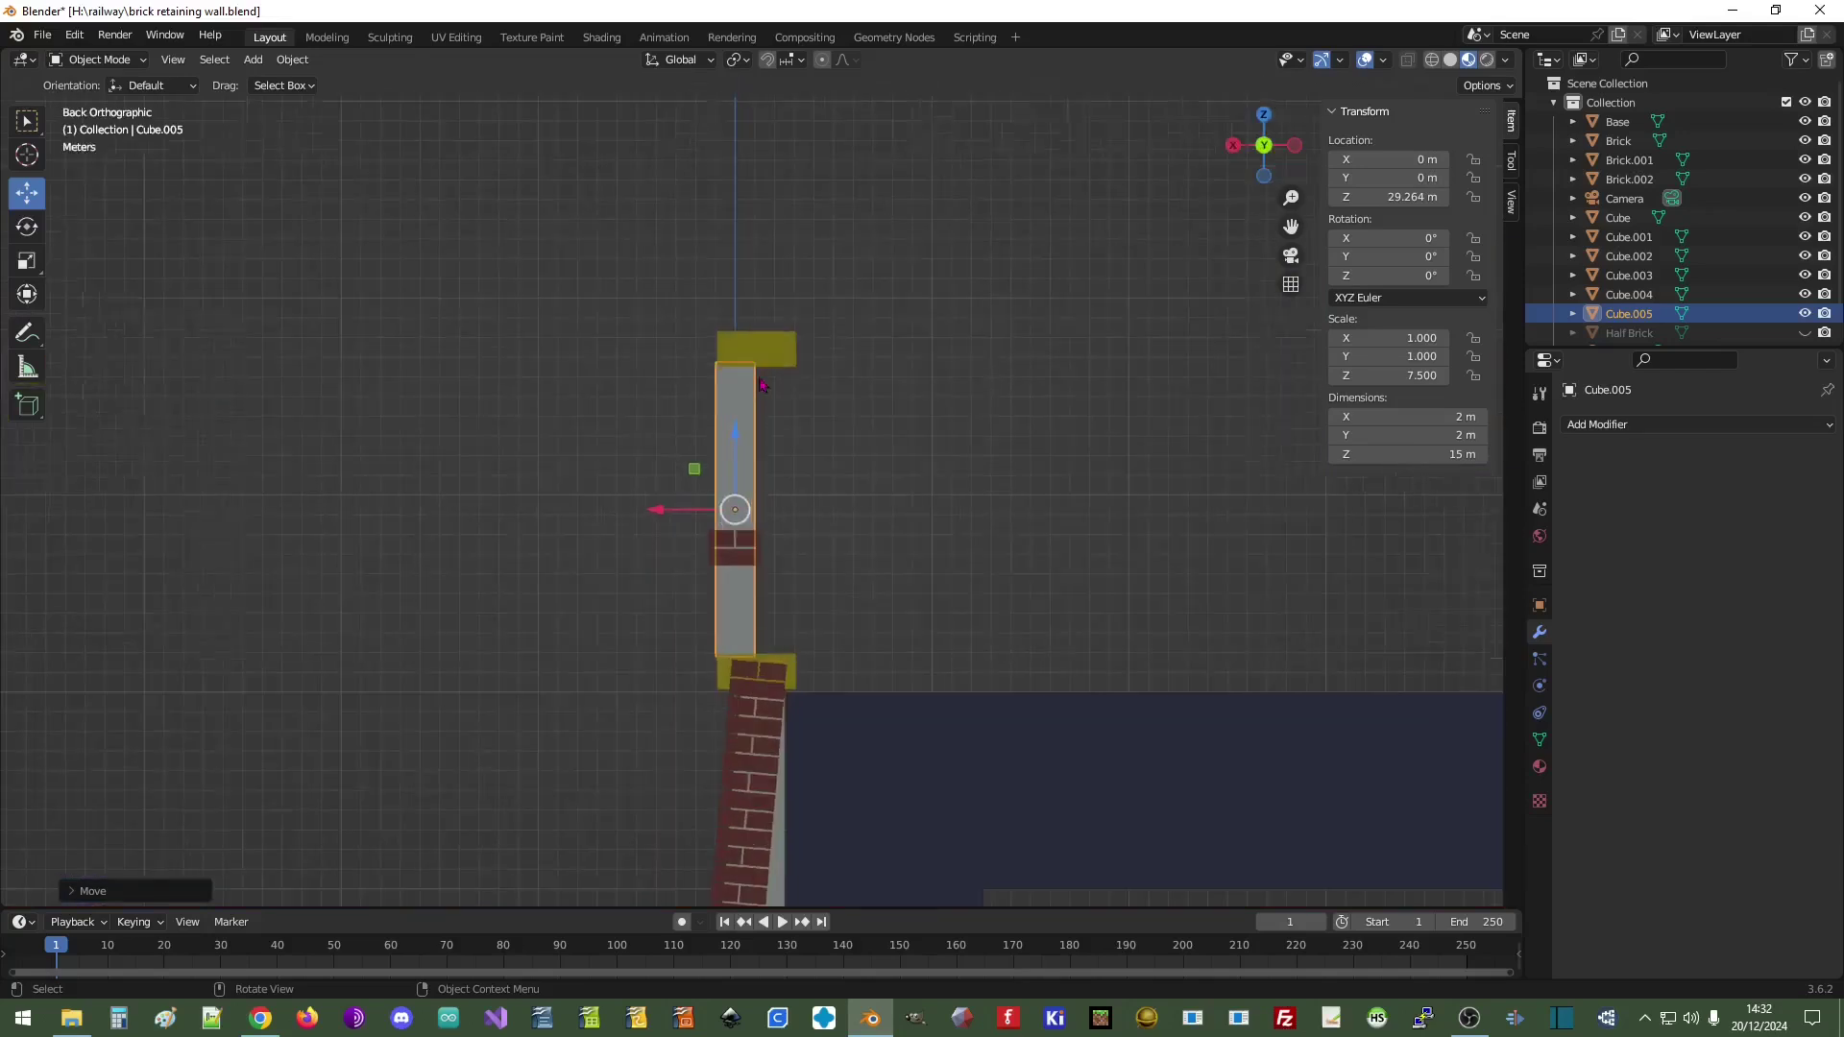
{"action": "left_click_drag", "start_coordinate": [652, 516], "coordinate": [682, 513]}
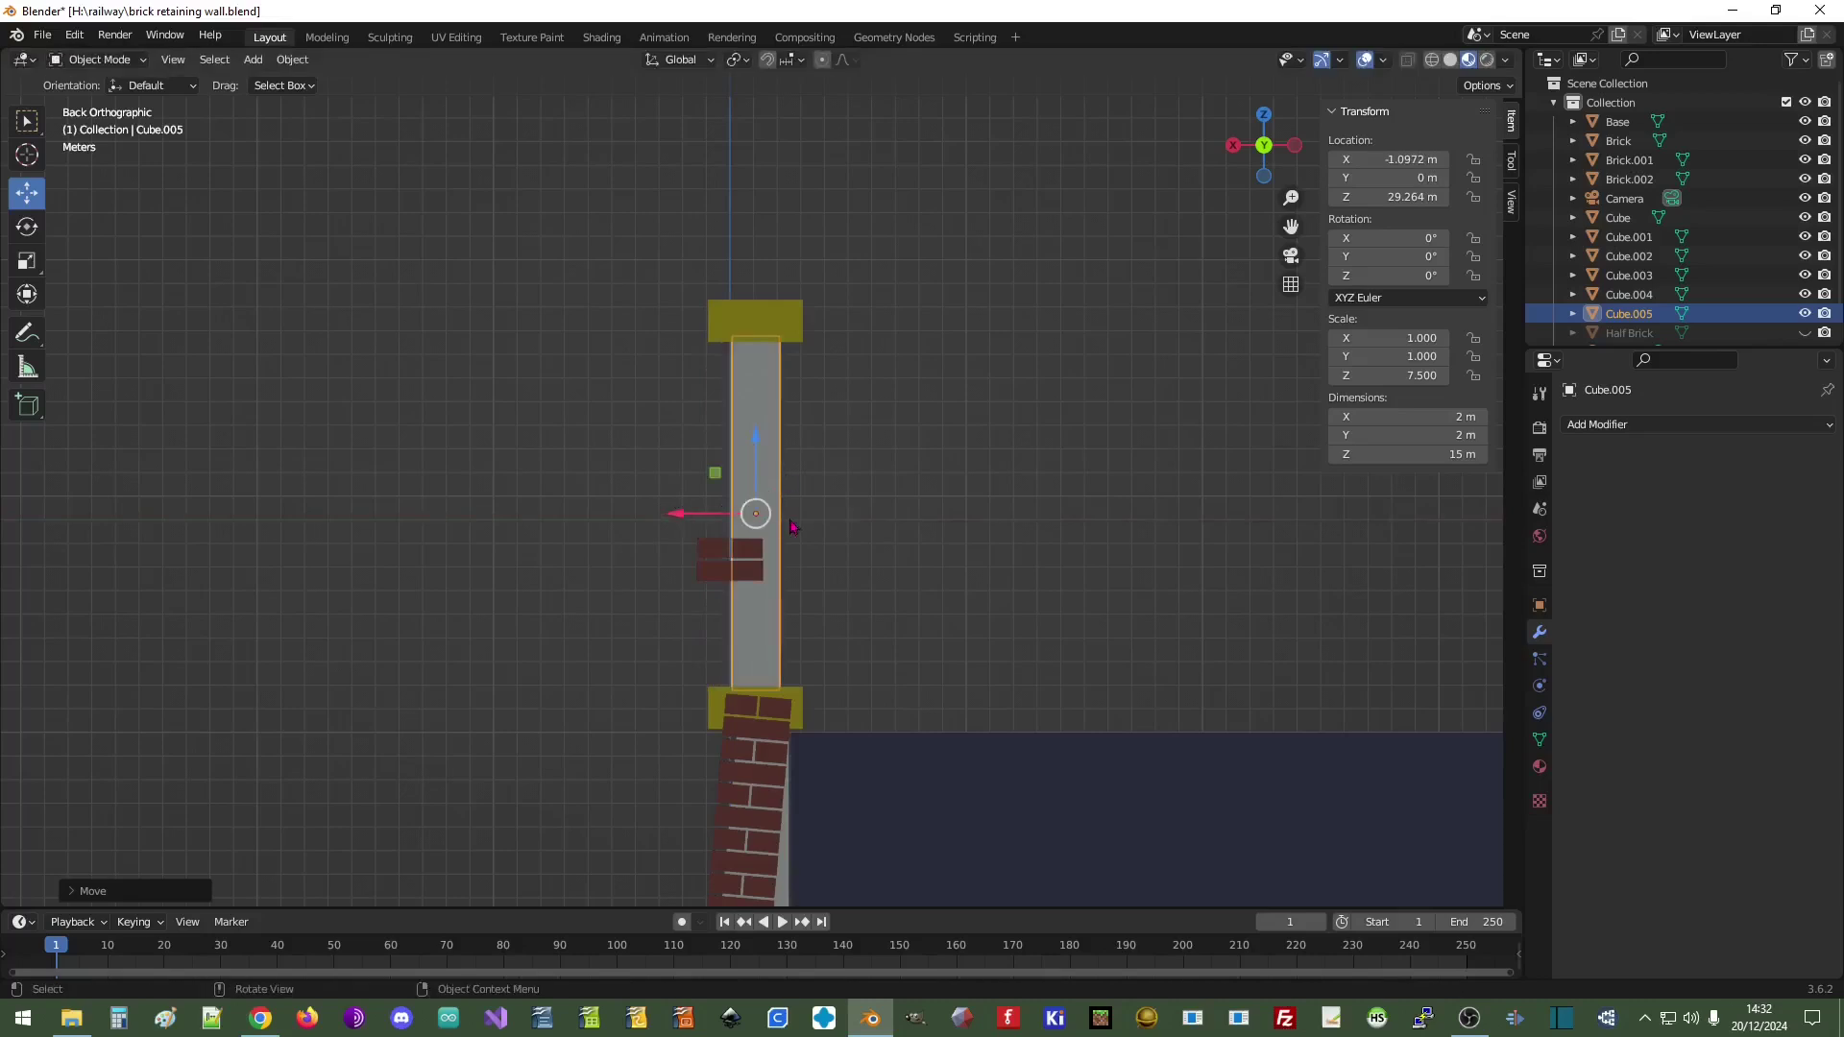
- Move the loose pair of brick courses onto the lower yellow row, at about X -1.14 m and Z 22.5 m
{"action": "left_click", "coordinate": [715, 575]}
{"action": "left_click_drag", "start_coordinate": [651, 574], "coordinate": [697, 564]}
{"action": "left_click_drag", "start_coordinate": [759, 498], "coordinate": [736, 598]}
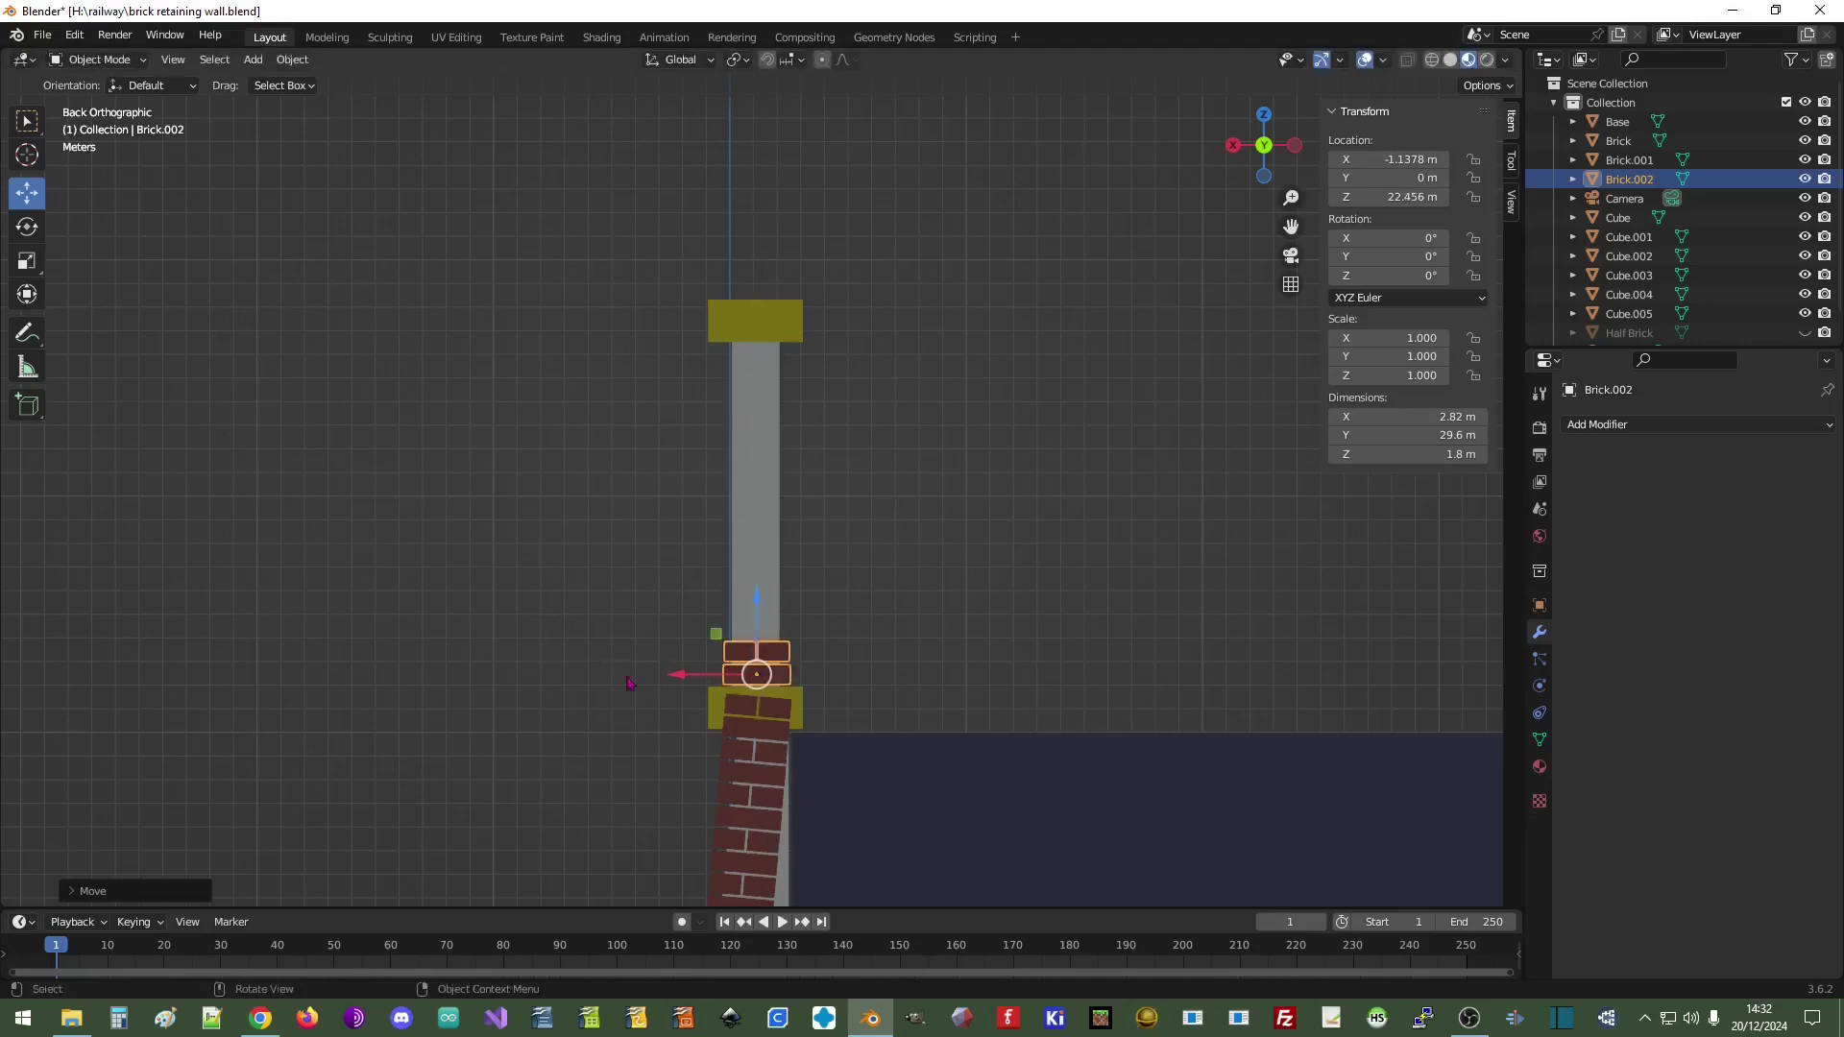
- Slide the pair of brick courses along Y to about -68 m, clear of the tall cube
{"action": "scroll", "coordinate": [658, 677], "scroll_direction": "up", "scroll_amount": 1}
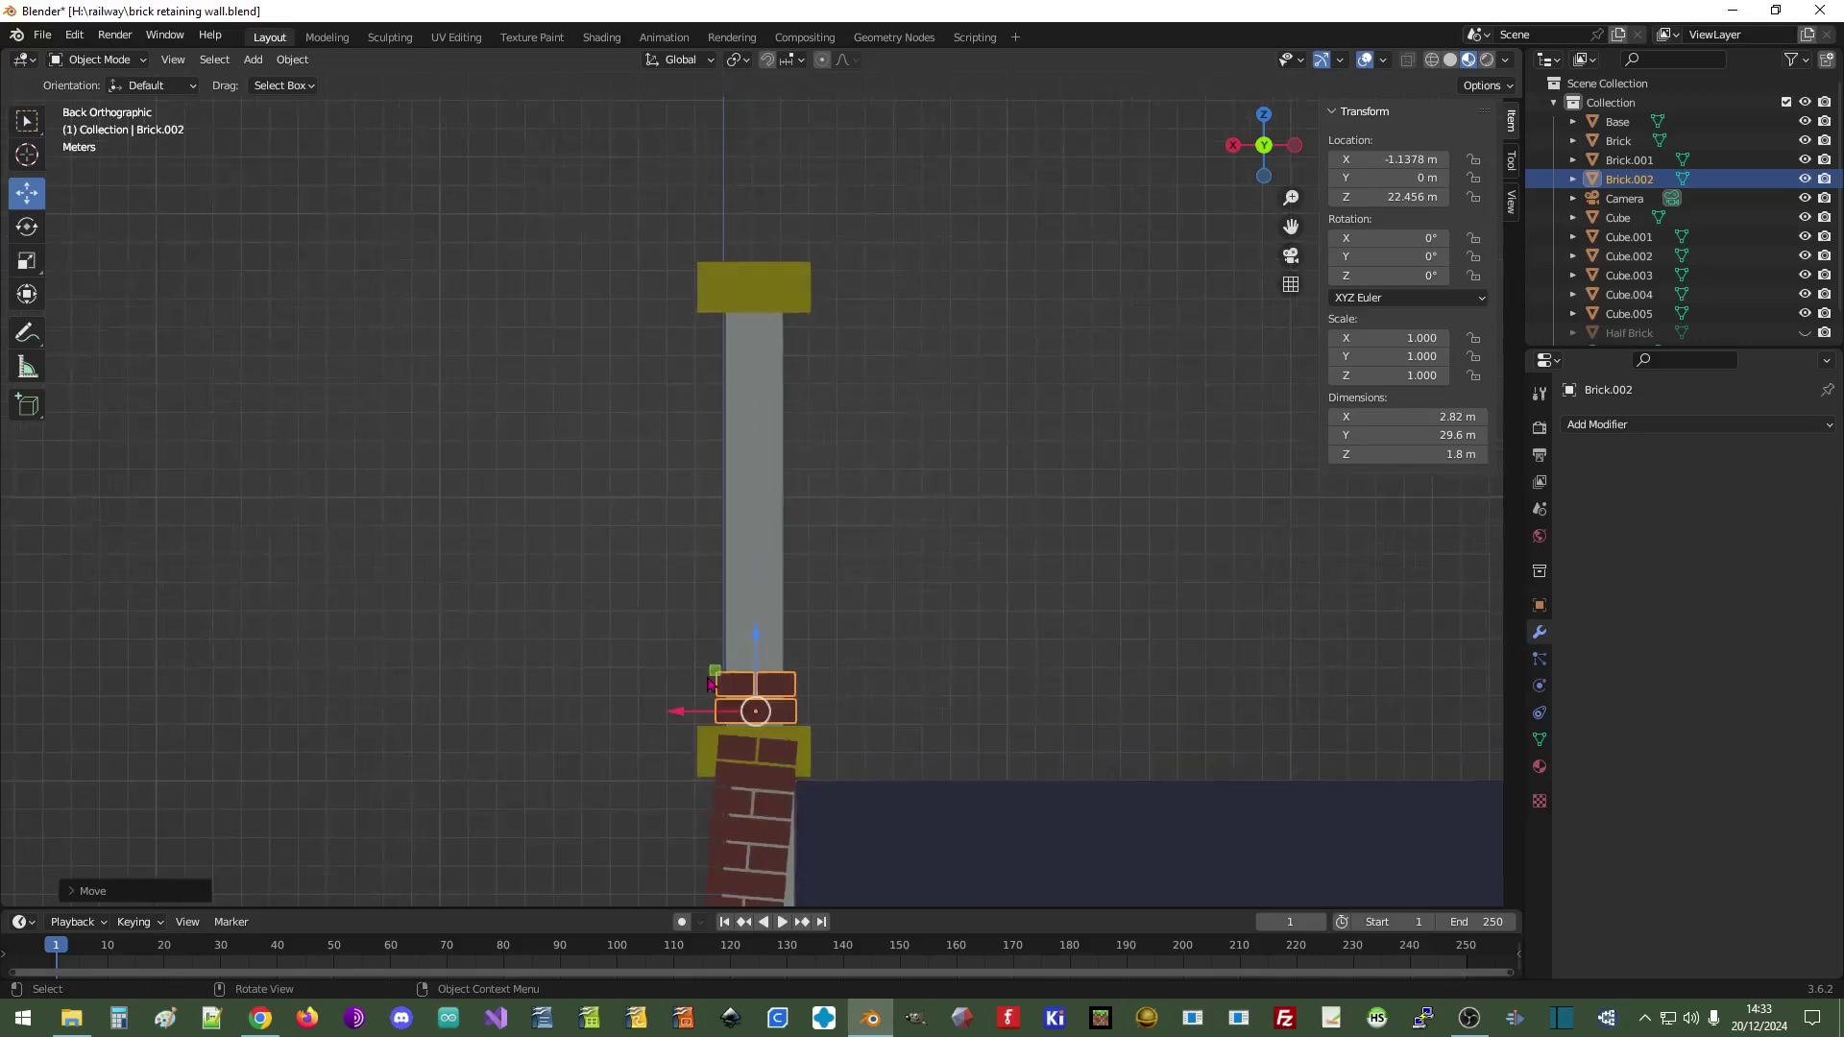
{"action": "scroll", "coordinate": [709, 682], "scroll_direction": "up", "scroll_amount": 1}
{"action": "scroll", "coordinate": [633, 720], "scroll_direction": "down", "scroll_amount": 2}
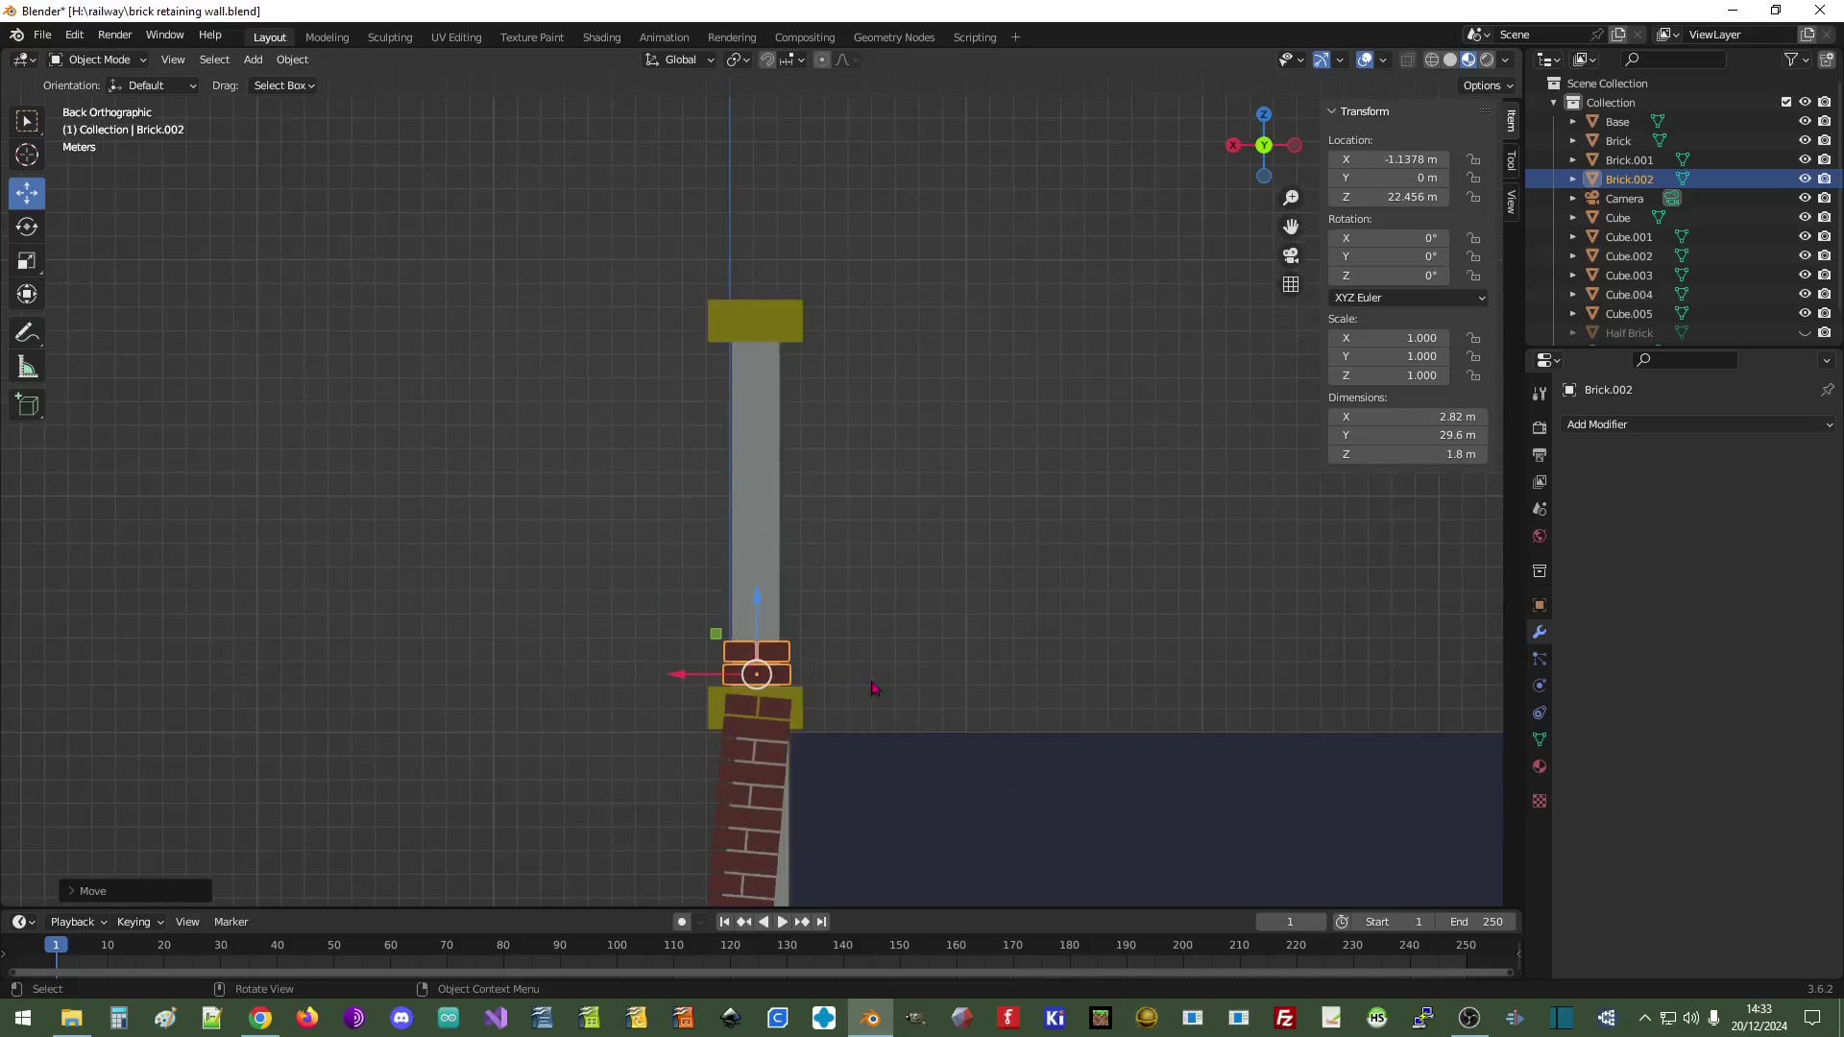
{"action": "scroll", "coordinate": [872, 688], "scroll_direction": "up", "scroll_amount": 1}
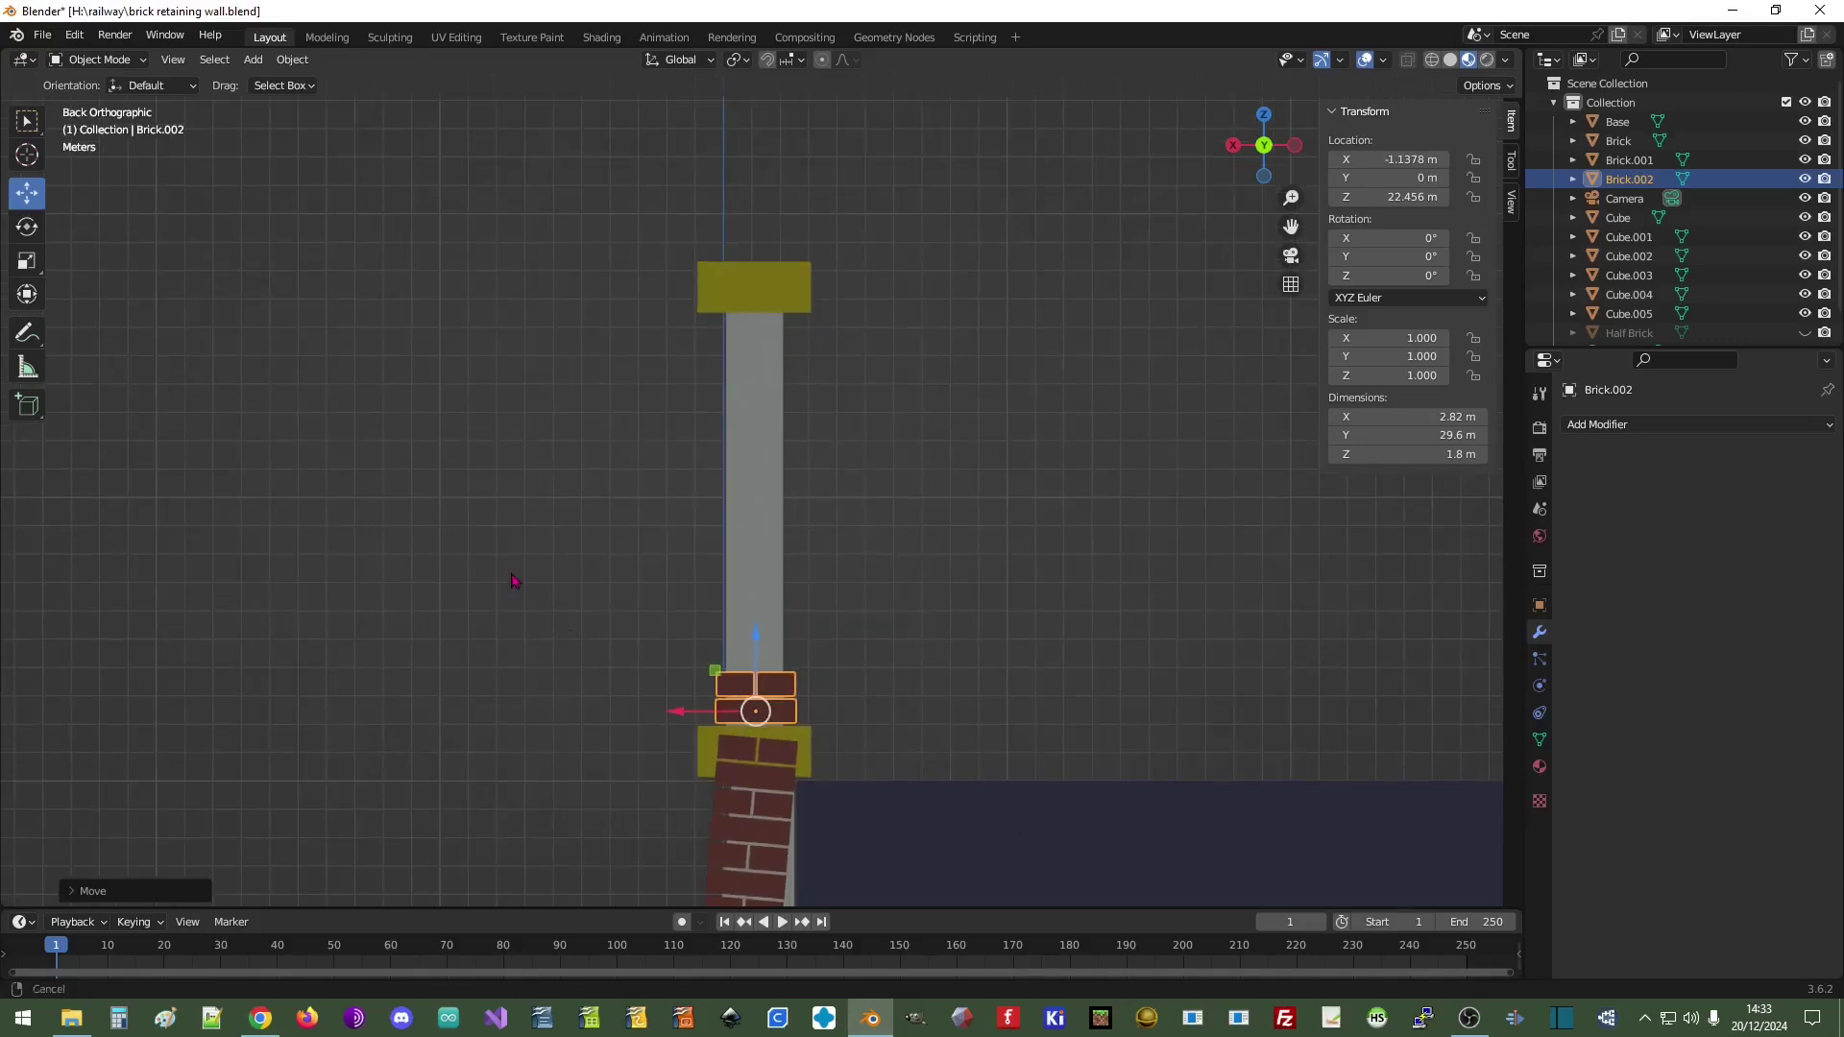
{"action": "scroll", "coordinate": [514, 572], "scroll_direction": "left", "scroll_amount": 3}
{"action": "scroll", "coordinate": [563, 547], "scroll_direction": "down", "scroll_amount": 1}
{"action": "right_click", "coordinate": [561, 561]}
{"action": "middle_click_drag", "start_coordinate": [691, 576], "coordinate": [862, 572]}
{"action": "scroll", "coordinate": [862, 571], "scroll_direction": "down", "scroll_amount": 5}
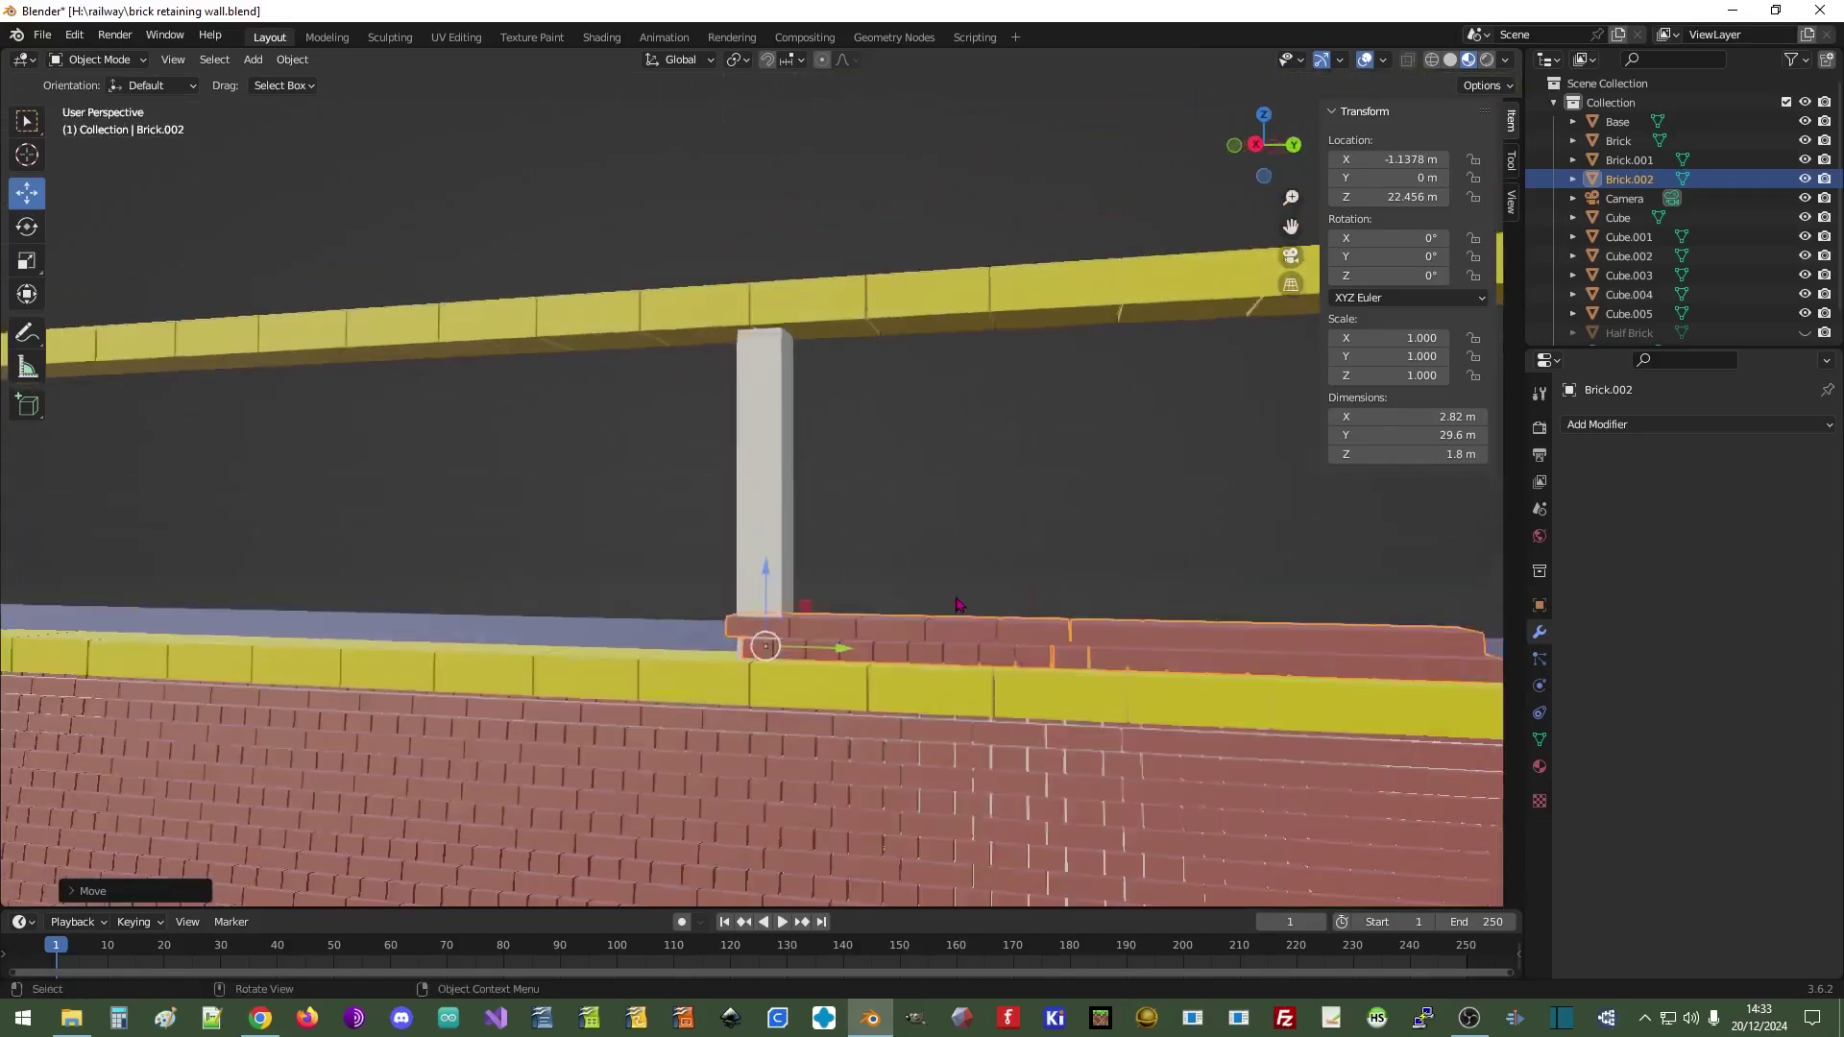
{"action": "left_click_drag", "start_coordinate": [836, 596], "coordinate": [128, 573]}
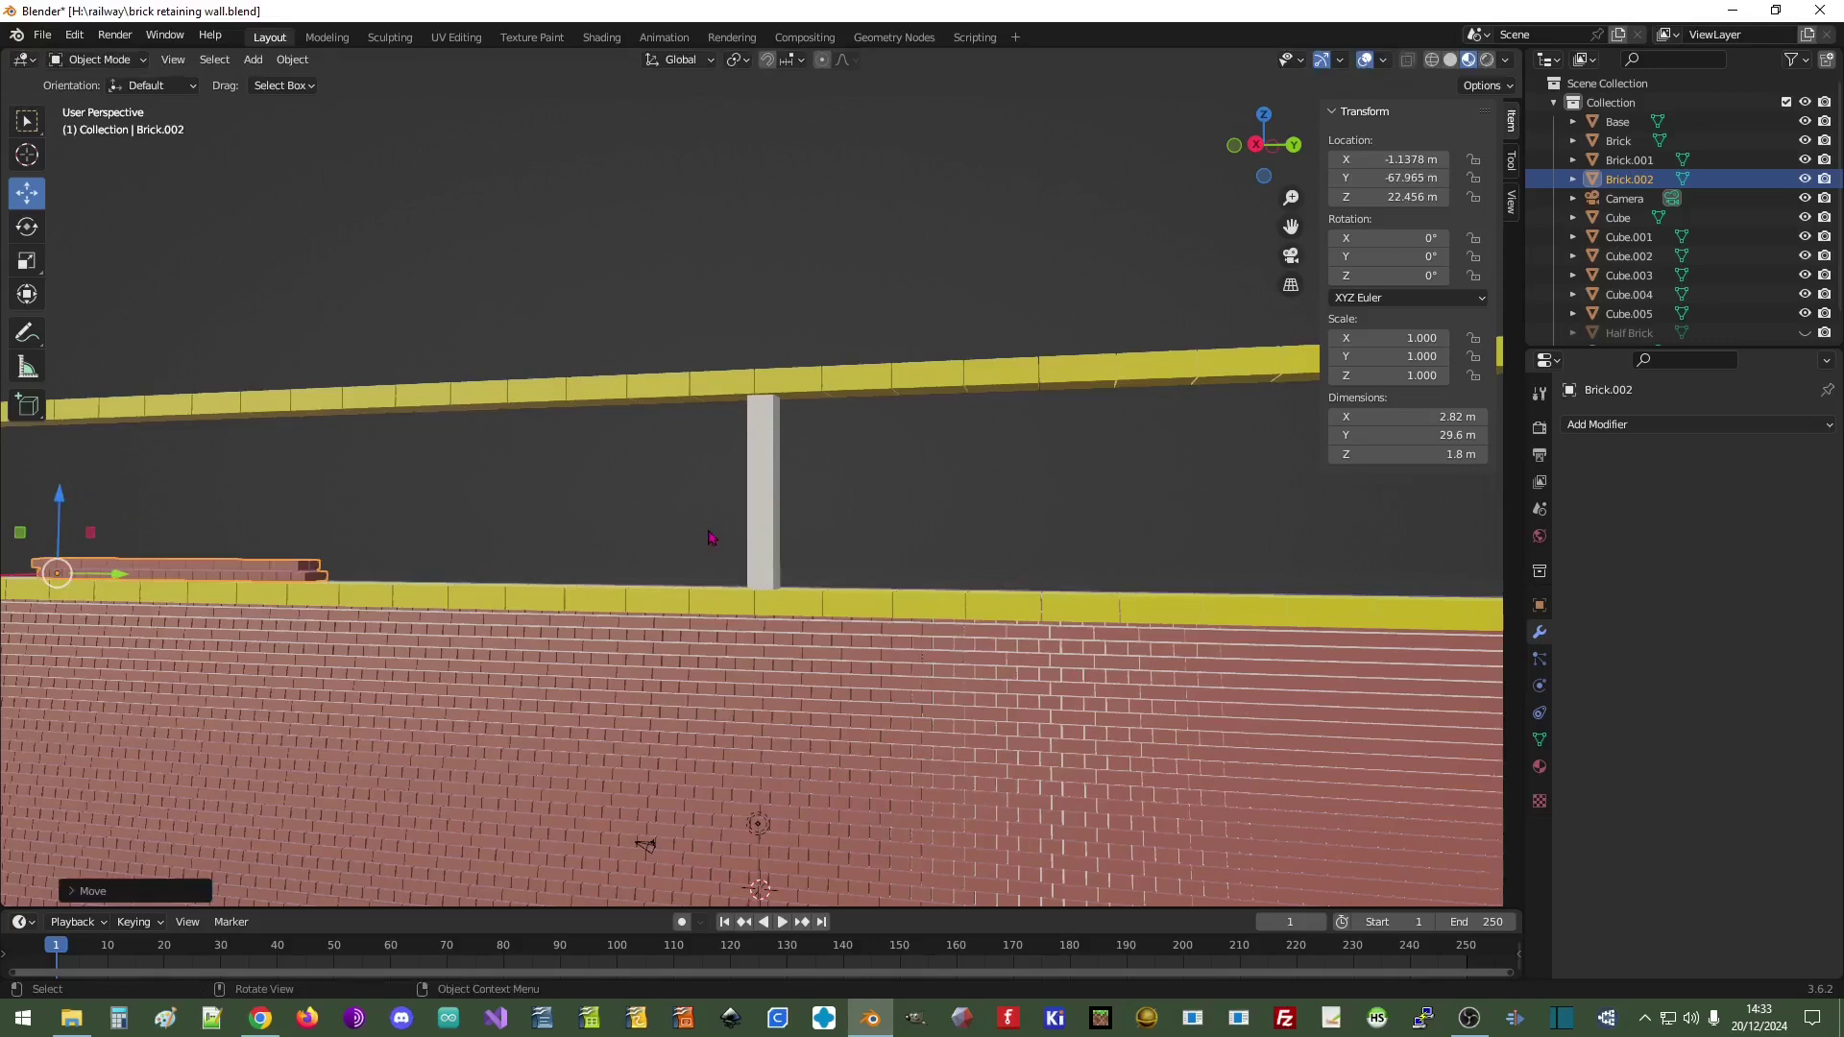
- Set the tall cube's Y dimension to 305 m to form the upper wall panel
{"action": "left_click", "coordinate": [760, 509]}
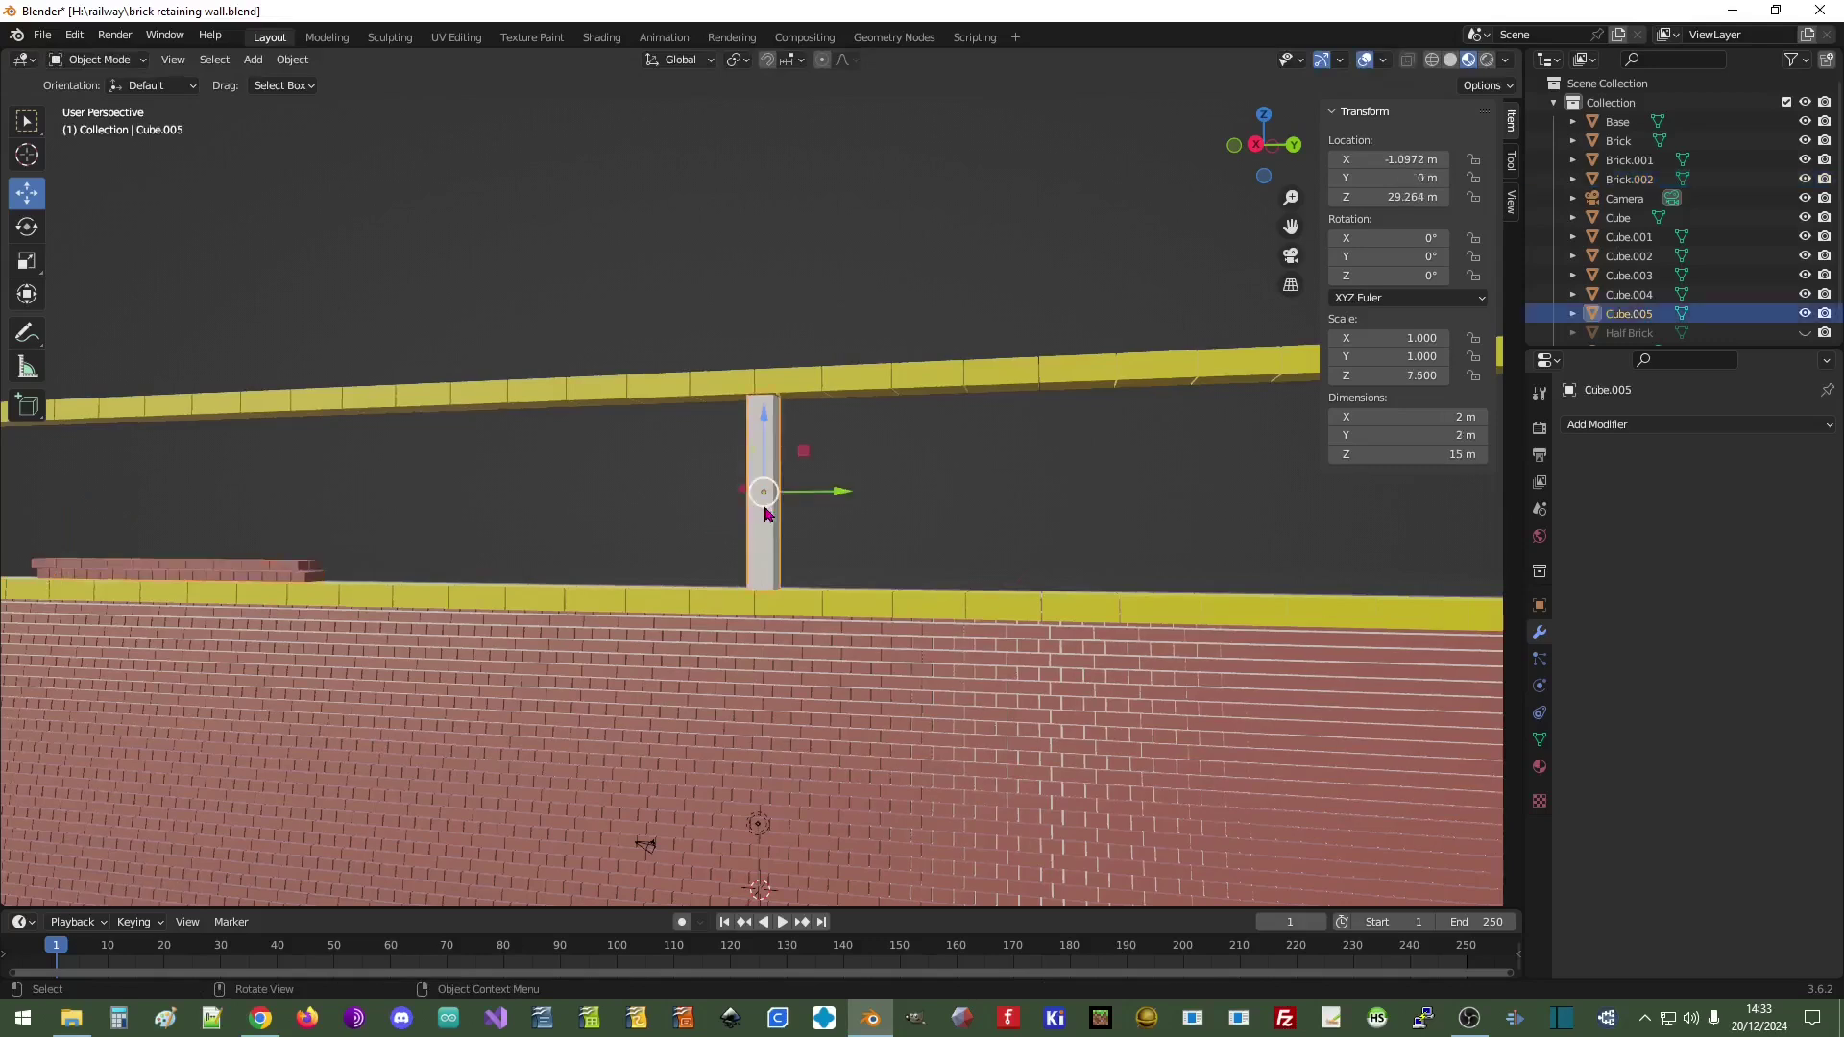
{"action": "left_click", "coordinate": [1409, 437]}
{"action": "type", "text": "305"}
{"action": "key", "text": "Return"}
{"action": "scroll", "coordinate": [766, 576], "scroll_direction": "down", "scroll_amount": 5}
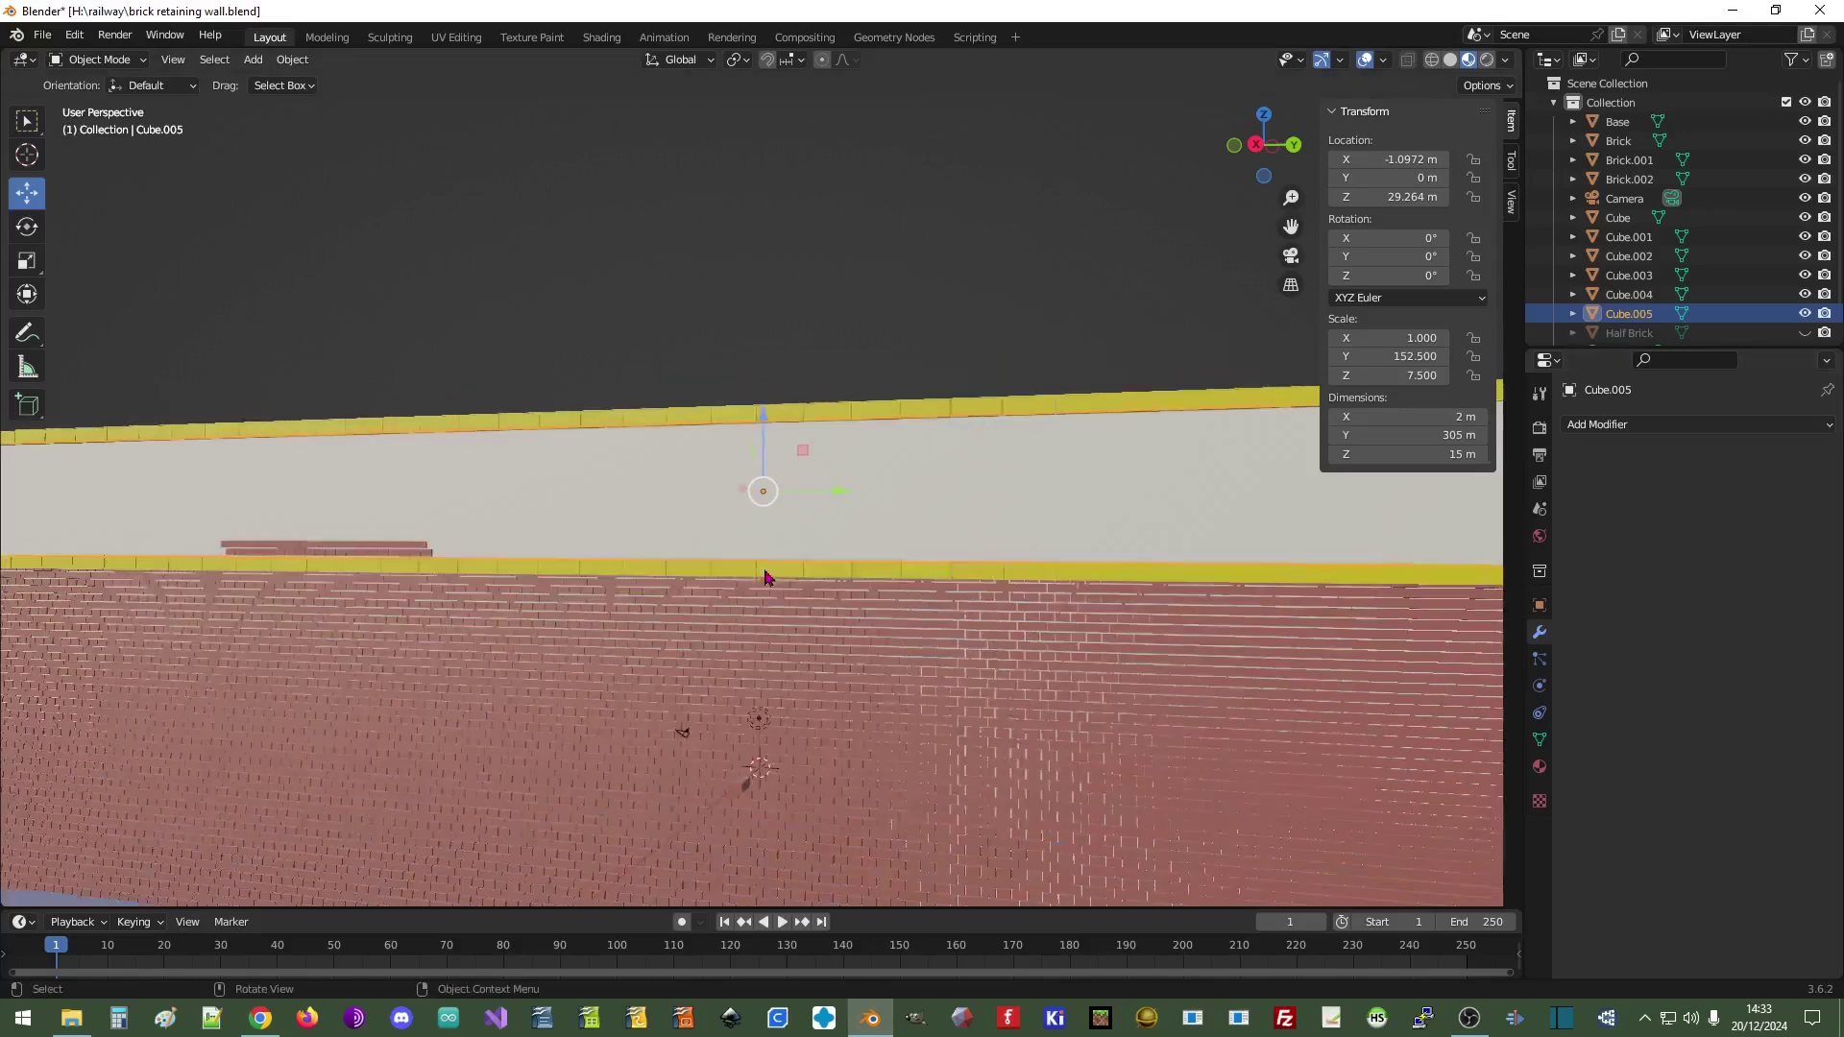
- Examine the dimensions of the end filler block, the leaning panel and the upper panel at the wall's end
{"action": "middle_click_drag", "start_coordinate": [521, 563], "coordinate": [884, 609]}
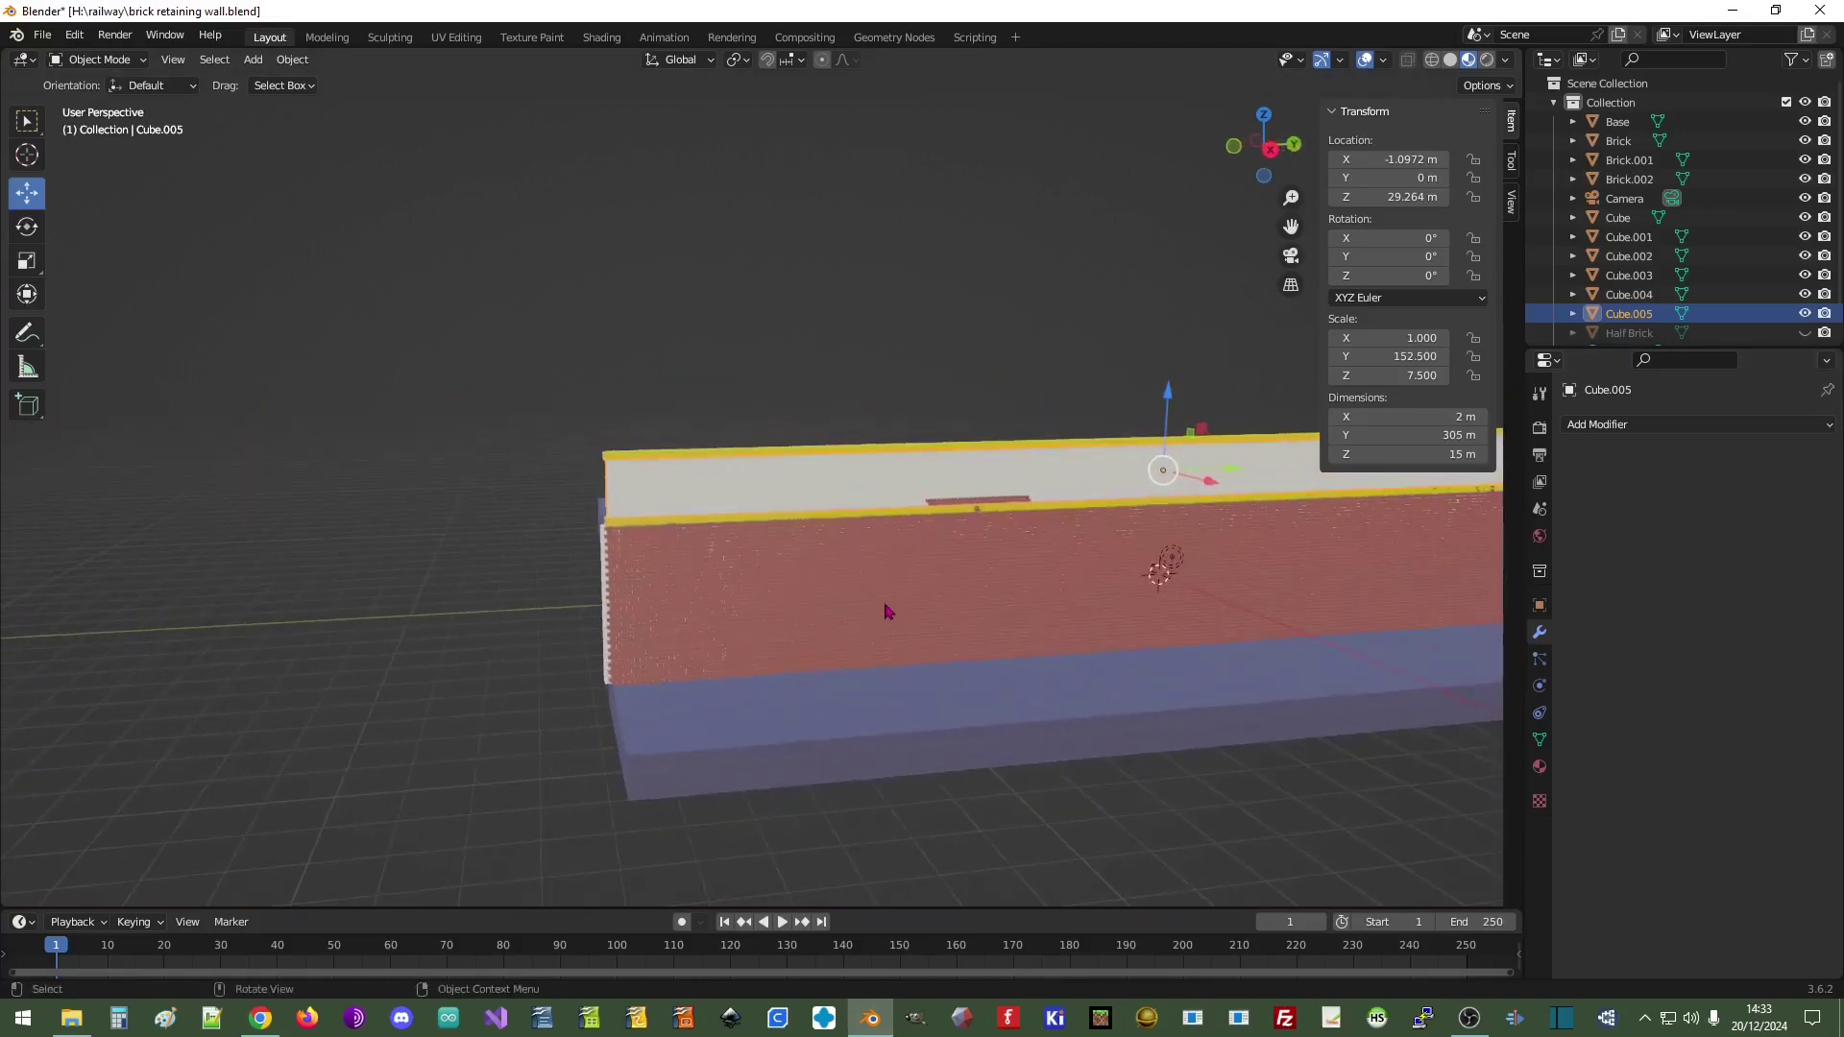
{"action": "scroll", "coordinate": [429, 619], "scroll_direction": "up", "scroll_amount": 4}
{"action": "left_click", "coordinate": [470, 615]}
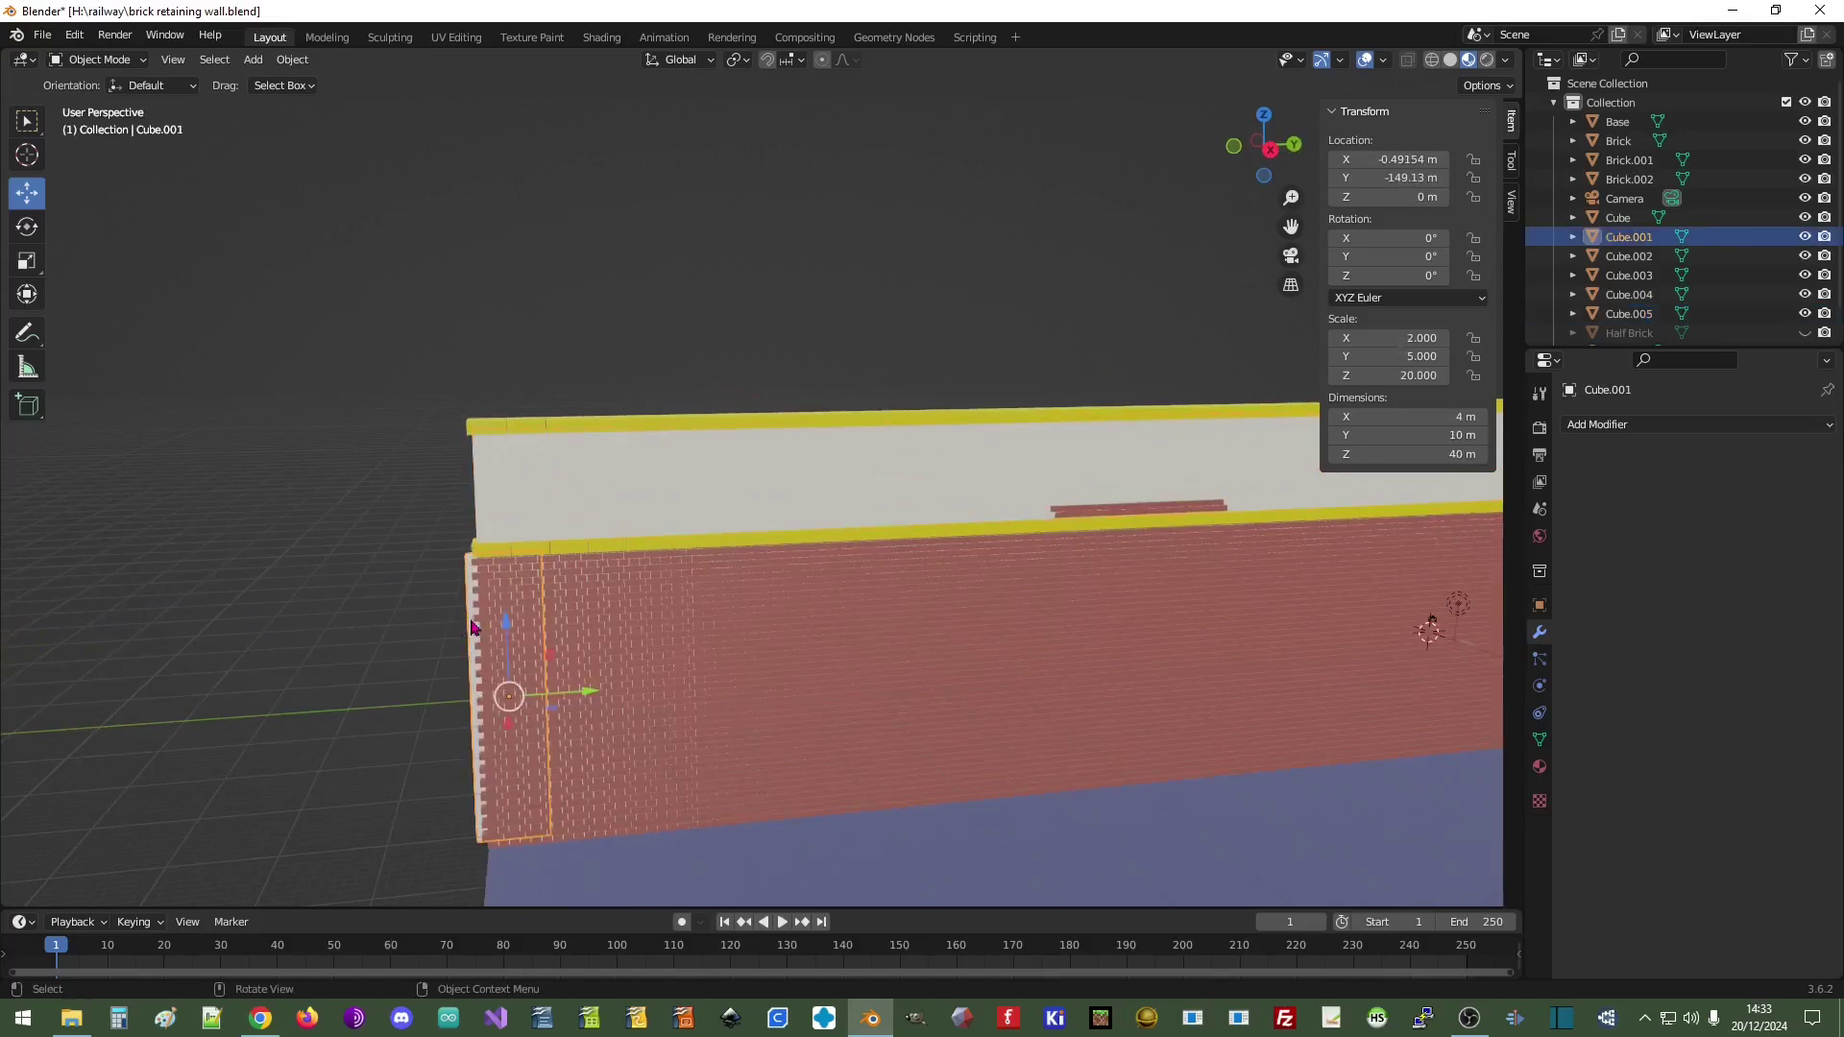
{"action": "left_click", "coordinate": [677, 711]}
{"action": "left_click", "coordinate": [671, 713]}
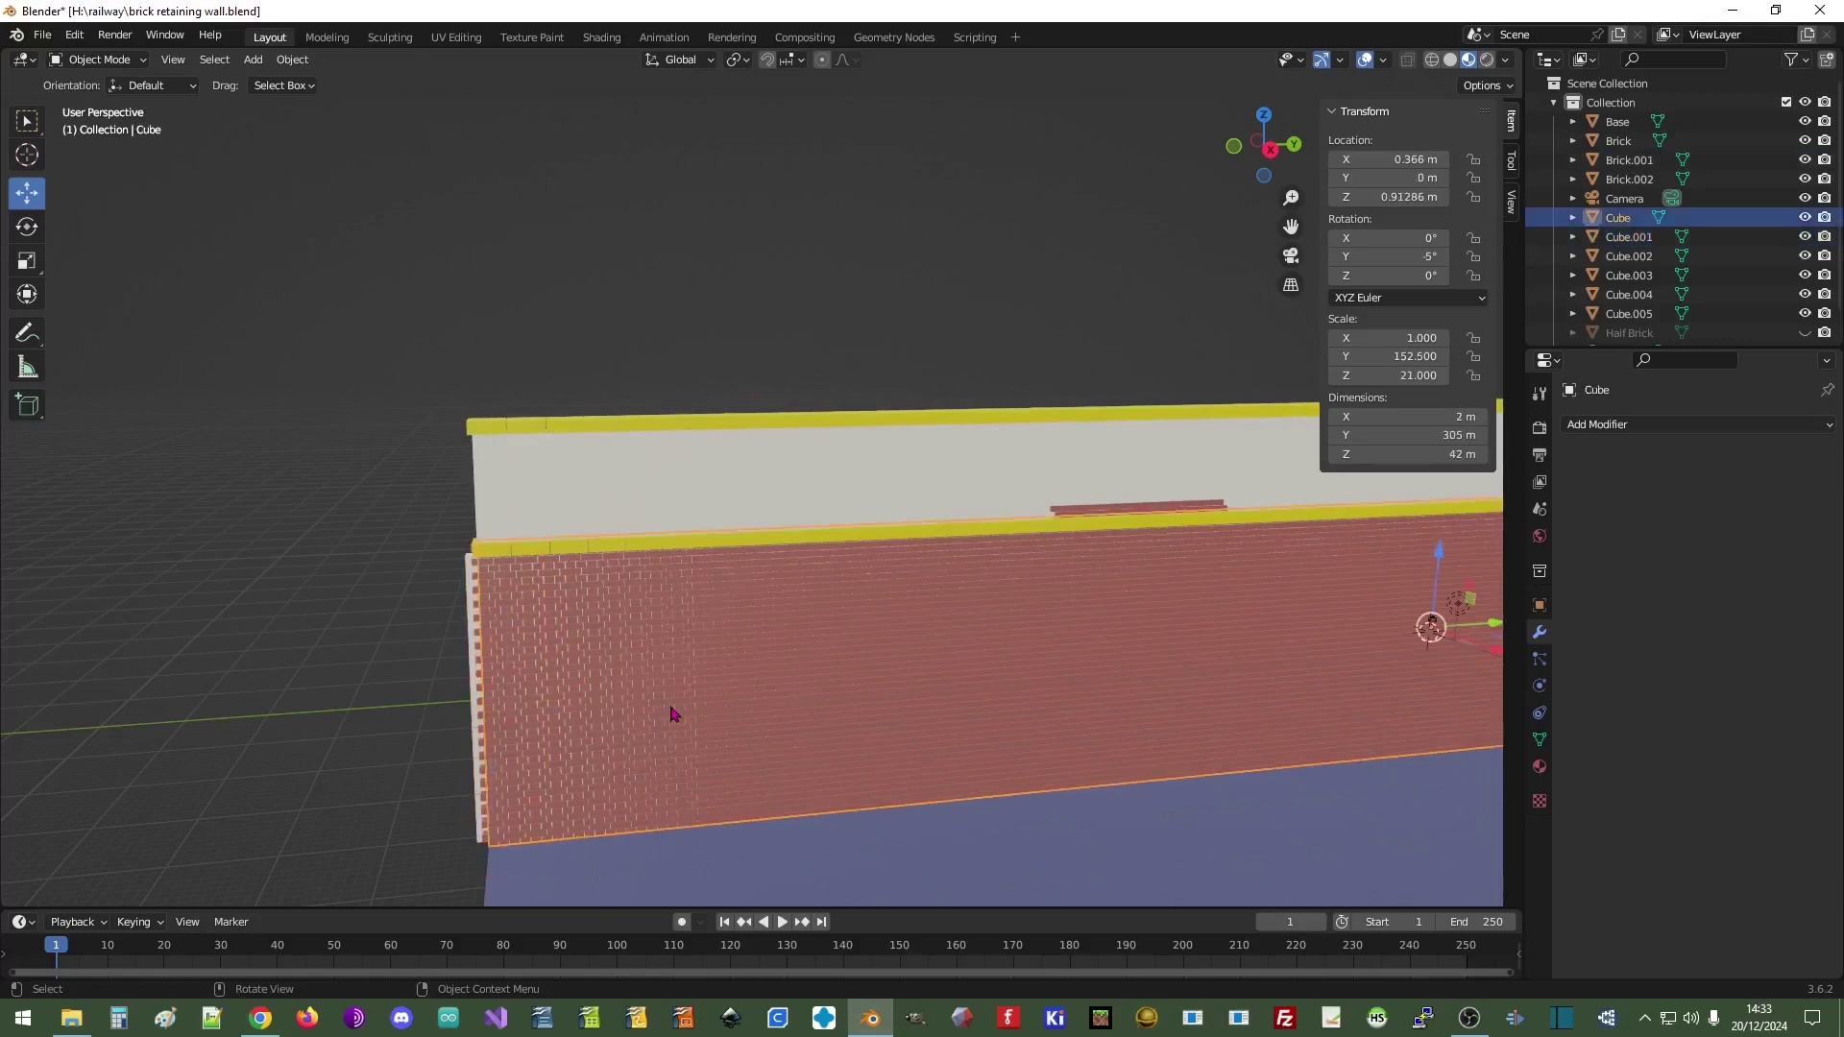
{"action": "left_click", "coordinate": [562, 487]}
- Move the pair of brick courses along Y to about -152.1 m, at the end of the wall
{"action": "left_click", "coordinate": [1145, 513]}
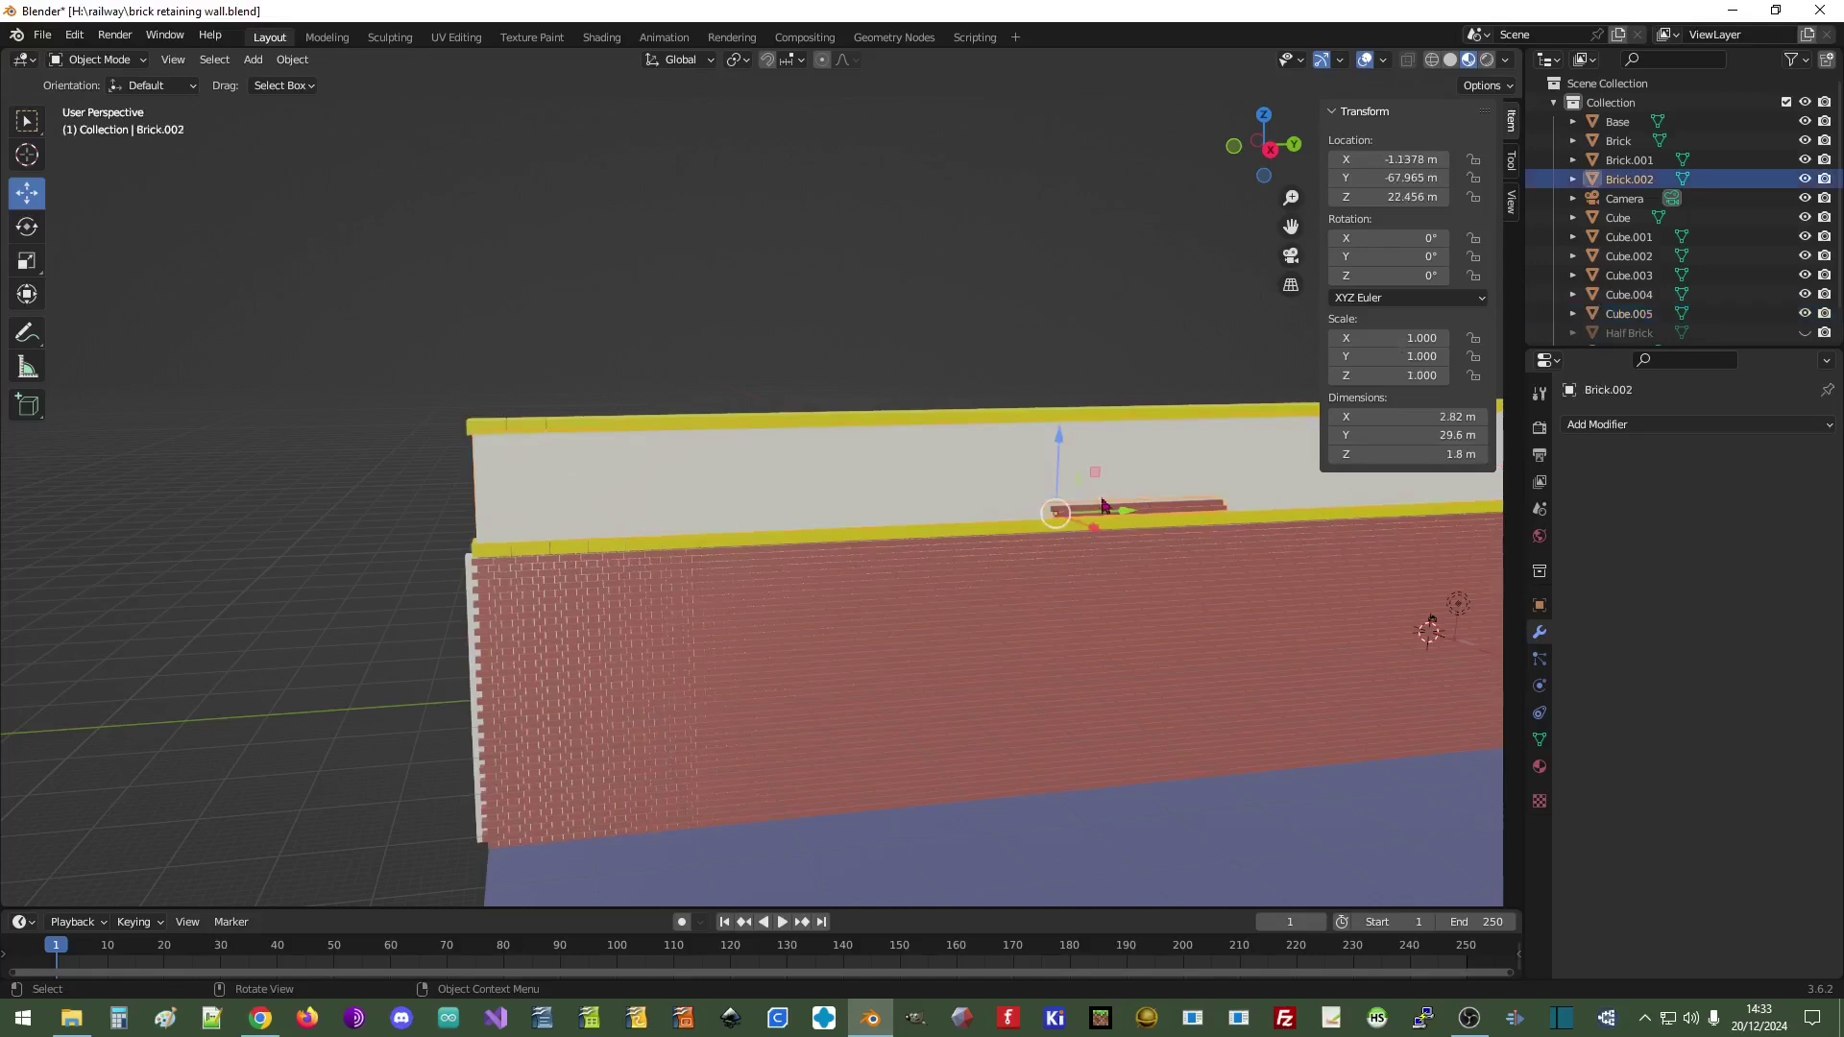
{"action": "left_click_drag", "start_coordinate": [1126, 516], "coordinate": [552, 595]}
{"action": "scroll", "coordinate": [619, 744], "scroll_direction": "up", "scroll_amount": 5}
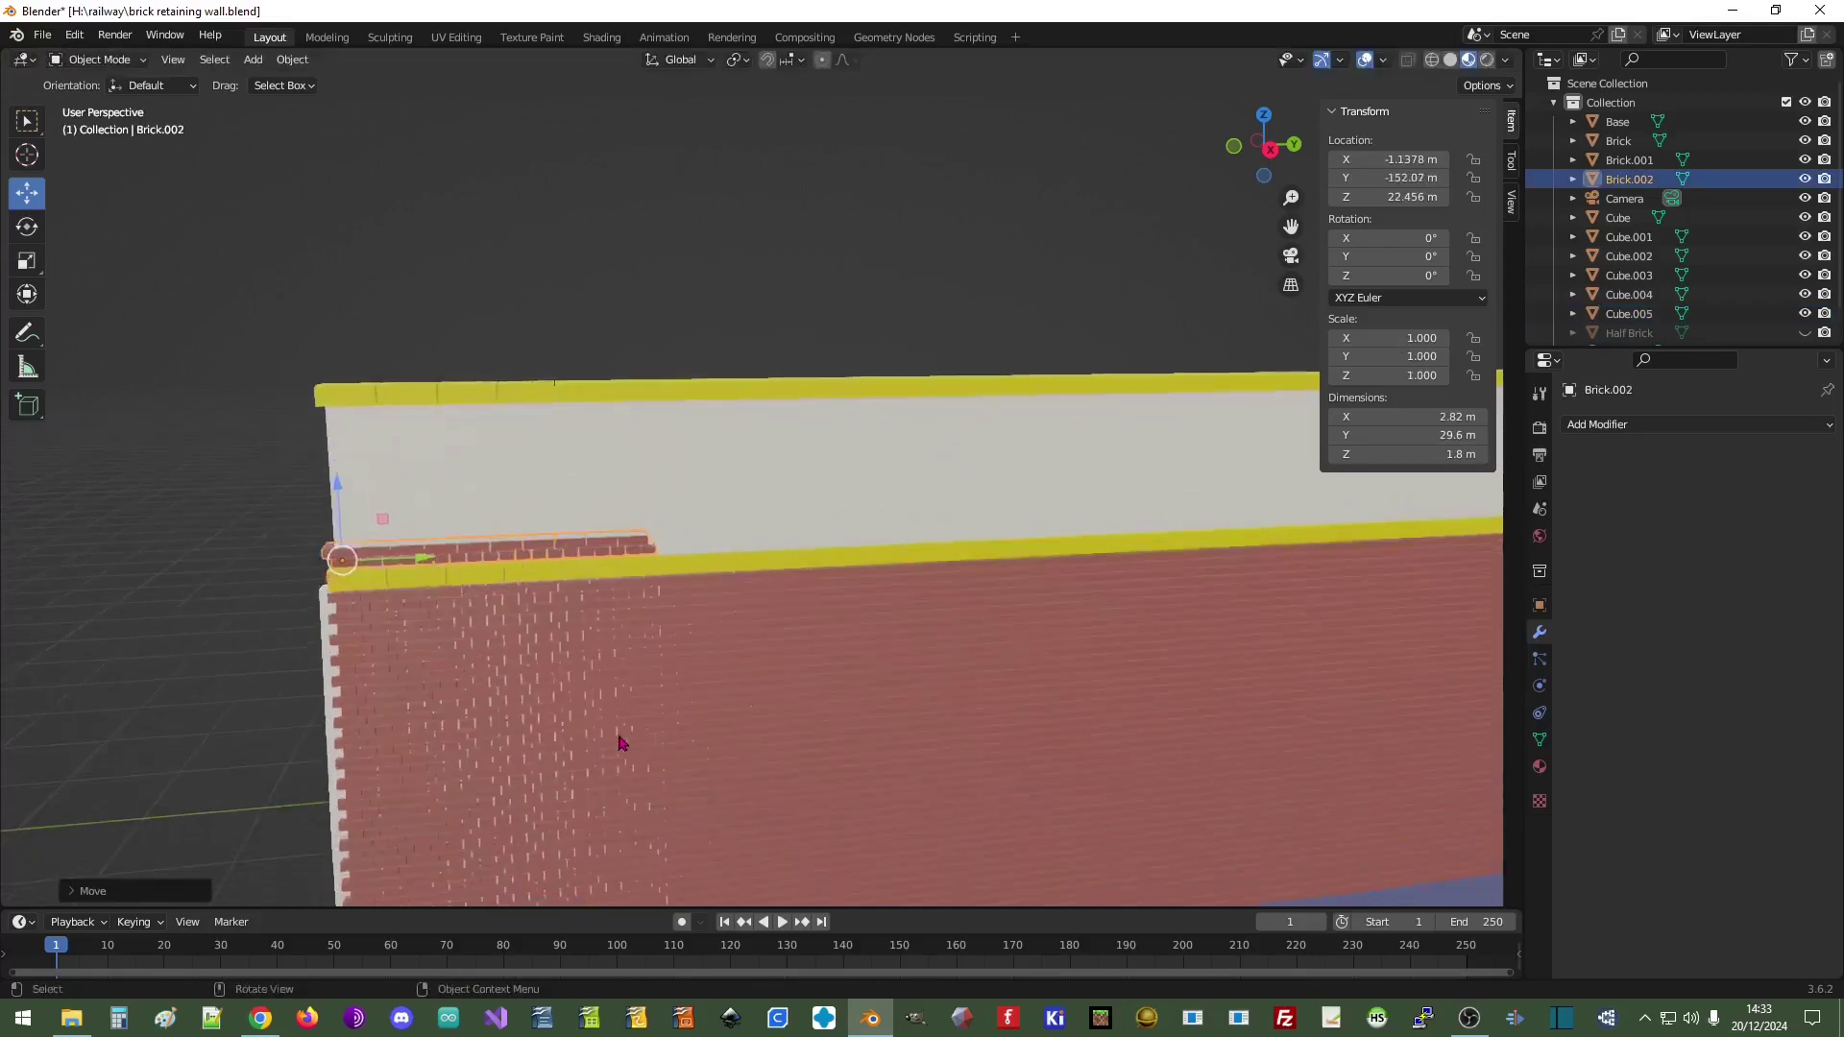
- Align the brick courses with the brickwork below the yellow row, at about Y -151.9 m and Z 22.4 m
{"action": "scroll", "coordinate": [596, 720], "scroll_direction": "up", "scroll_amount": 1}
{"action": "middle_click_drag", "start_coordinate": [475, 701], "coordinate": [1364, 574], "text": "shift"}
{"action": "middle_click_drag", "start_coordinate": [704, 680], "coordinate": [874, 615], "text": "shift"}
{"action": "scroll", "coordinate": [650, 666], "scroll_direction": "up", "scroll_amount": 4}
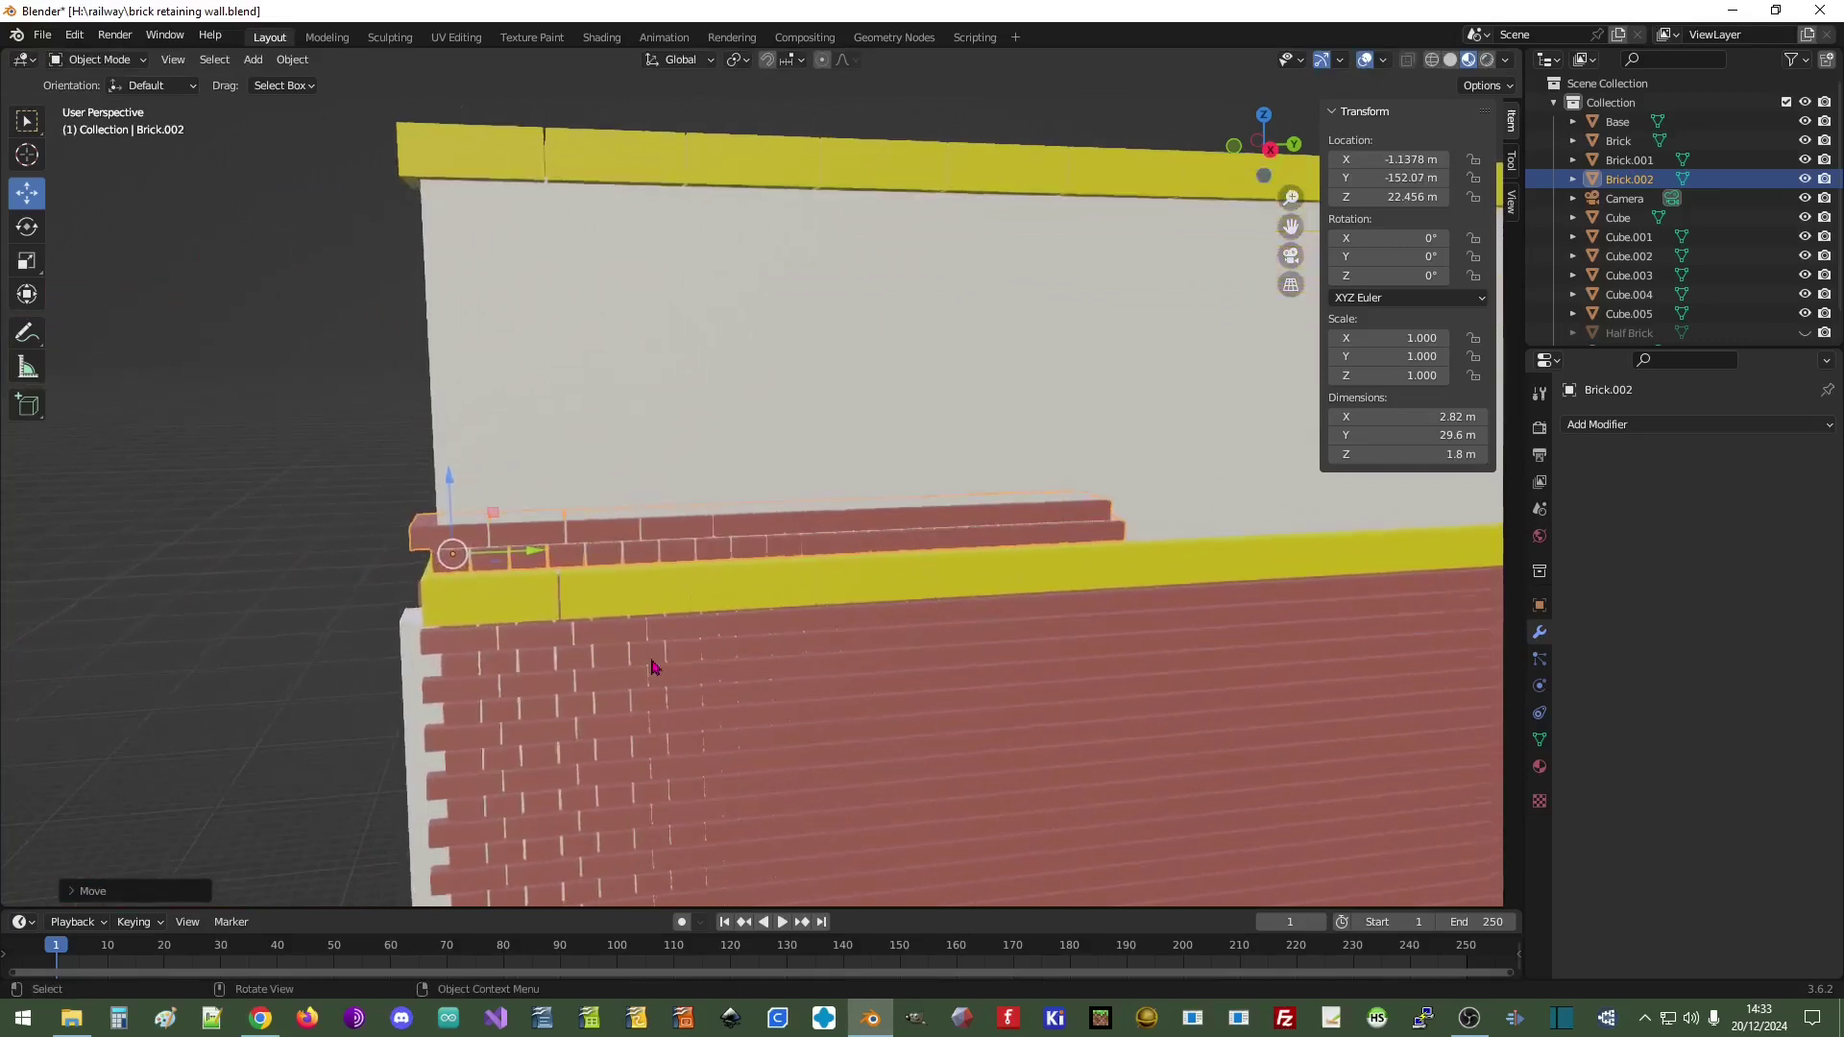
{"action": "key", "text": "KP_3"}
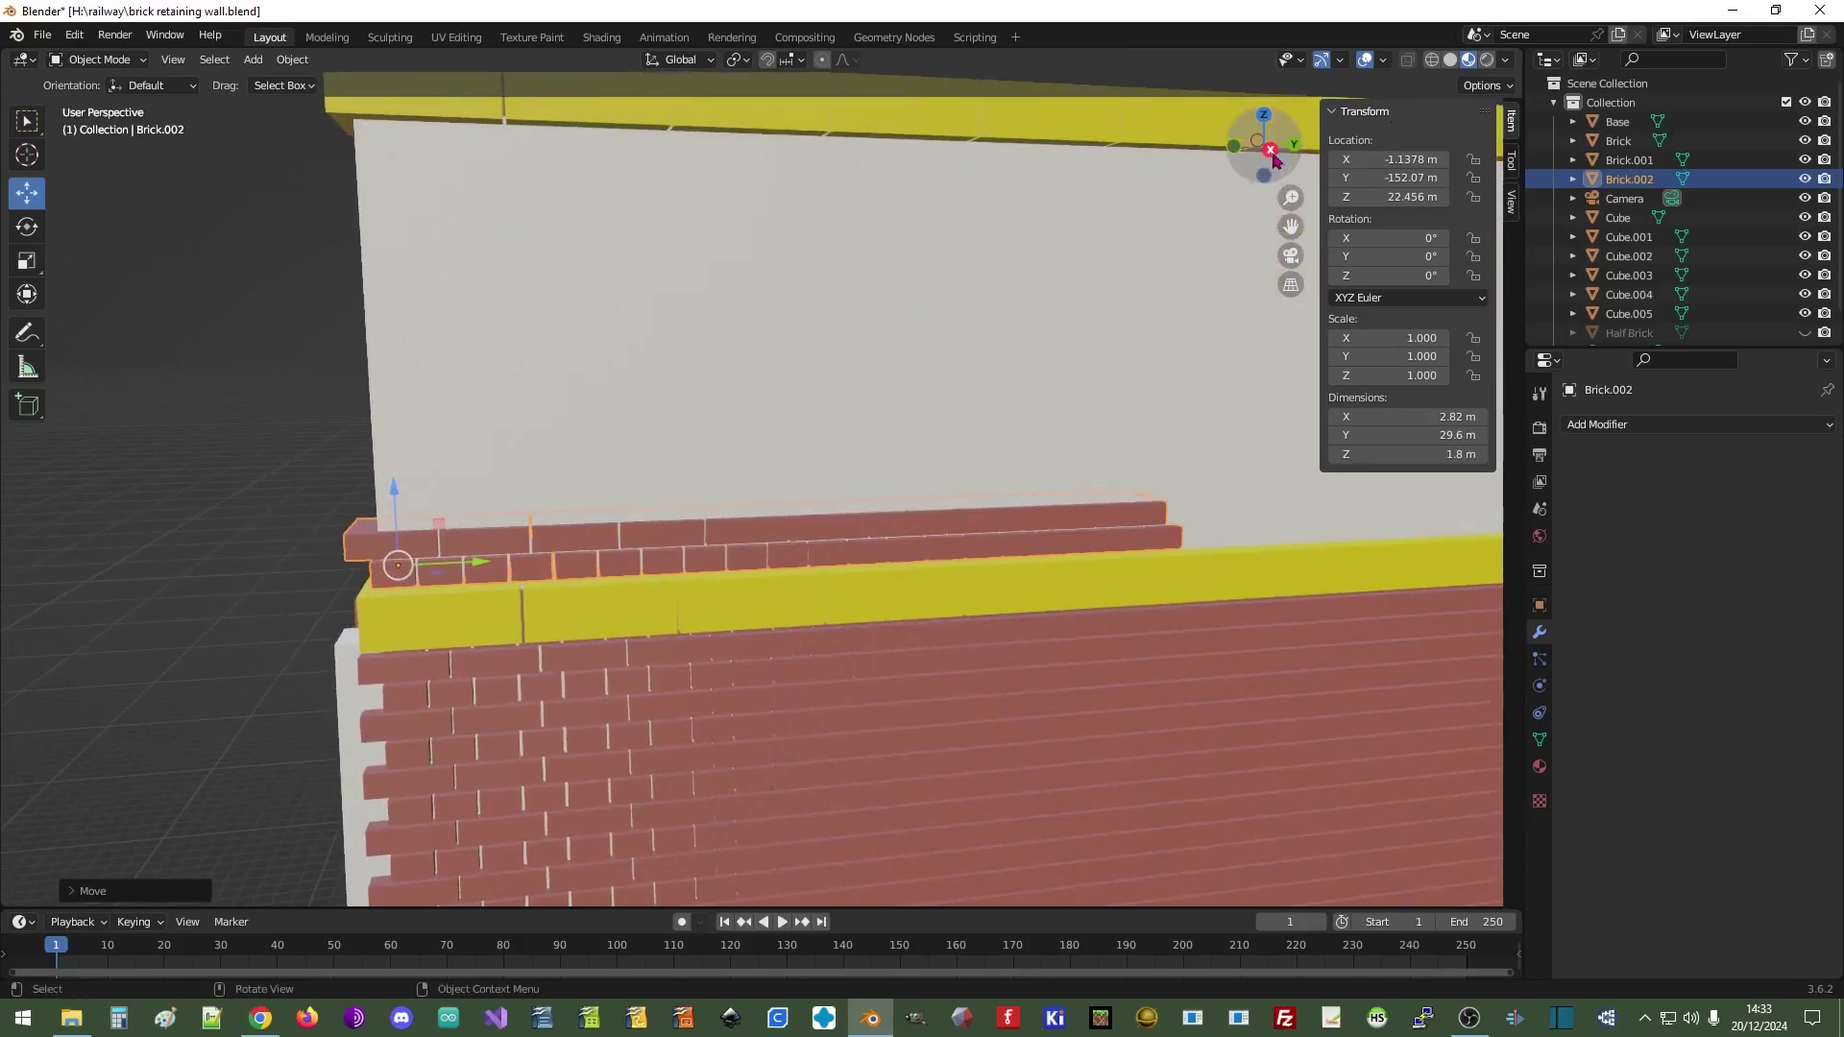
{"action": "key", "text": "ctrl+KP_3"}
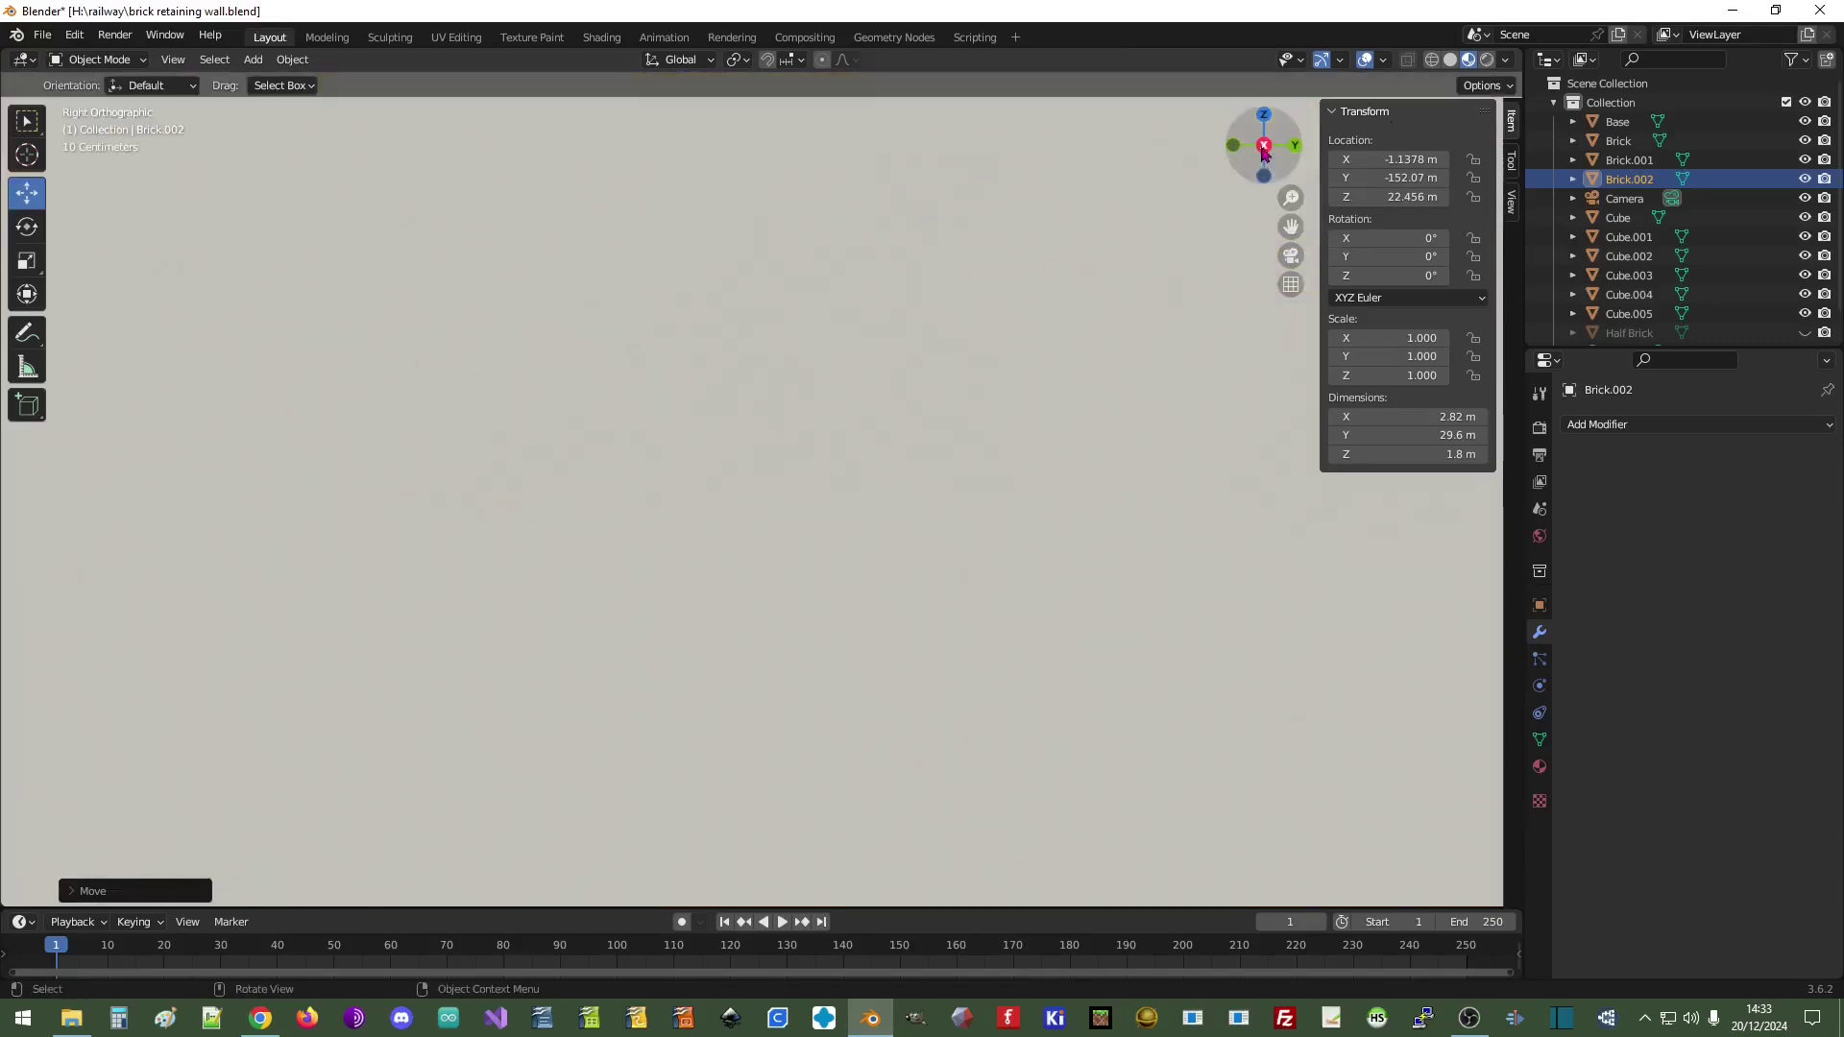
{"action": "scroll", "coordinate": [941, 347], "scroll_direction": "down", "scroll_amount": 6}
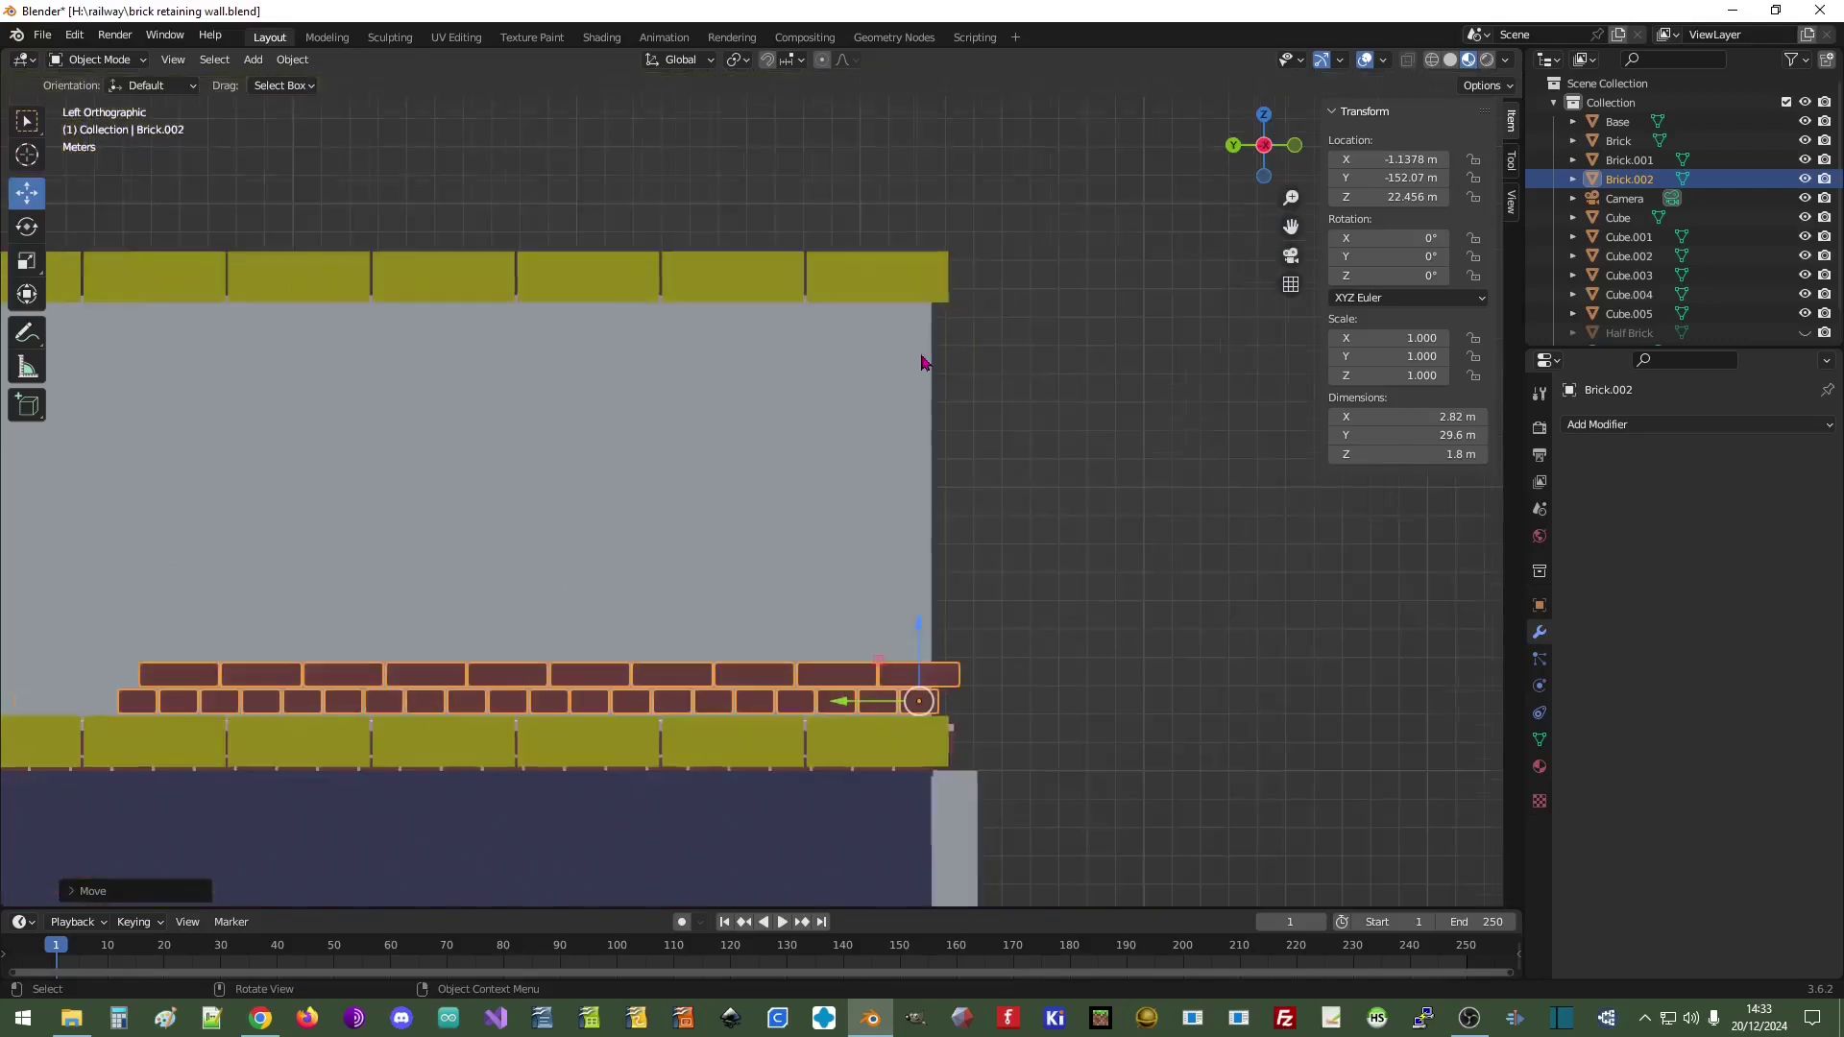
{"action": "left_click", "coordinate": [1263, 149]}
{"action": "scroll", "coordinate": [649, 591], "scroll_direction": "up", "scroll_amount": 3}
{"action": "middle_click_drag", "start_coordinate": [655, 593], "coordinate": [841, 248], "text": "shift"}
{"action": "scroll", "coordinate": [671, 416], "scroll_direction": "up", "scroll_amount": 3}
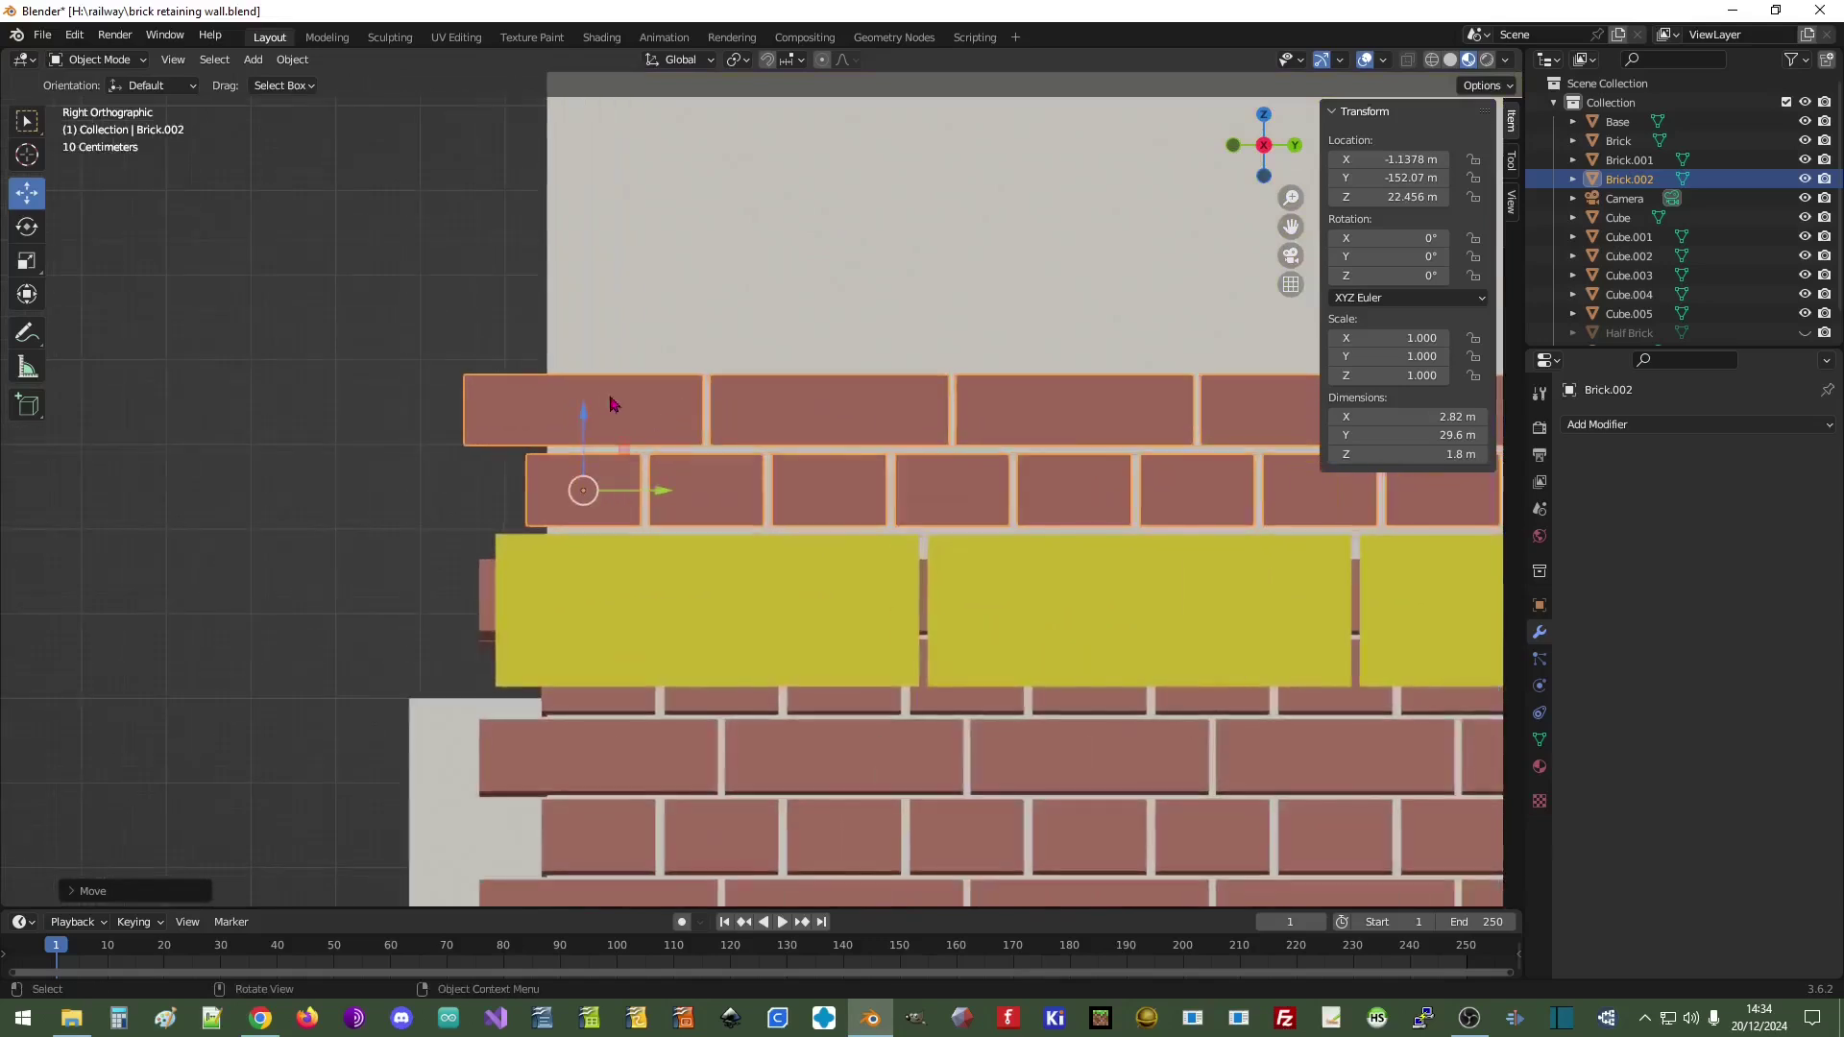
{"action": "left_click_drag", "start_coordinate": [584, 419], "coordinate": [607, 595]}
{"action": "left_click_drag", "start_coordinate": [662, 672], "coordinate": [680, 661]}
{"action": "left_click_drag", "start_coordinate": [597, 586], "coordinate": [602, 408]}
- Add an Array modifier to the pair of brick courses, using a constant offset instead of the relative offset
{"action": "scroll", "coordinate": [836, 602], "scroll_direction": "down", "scroll_amount": 6}
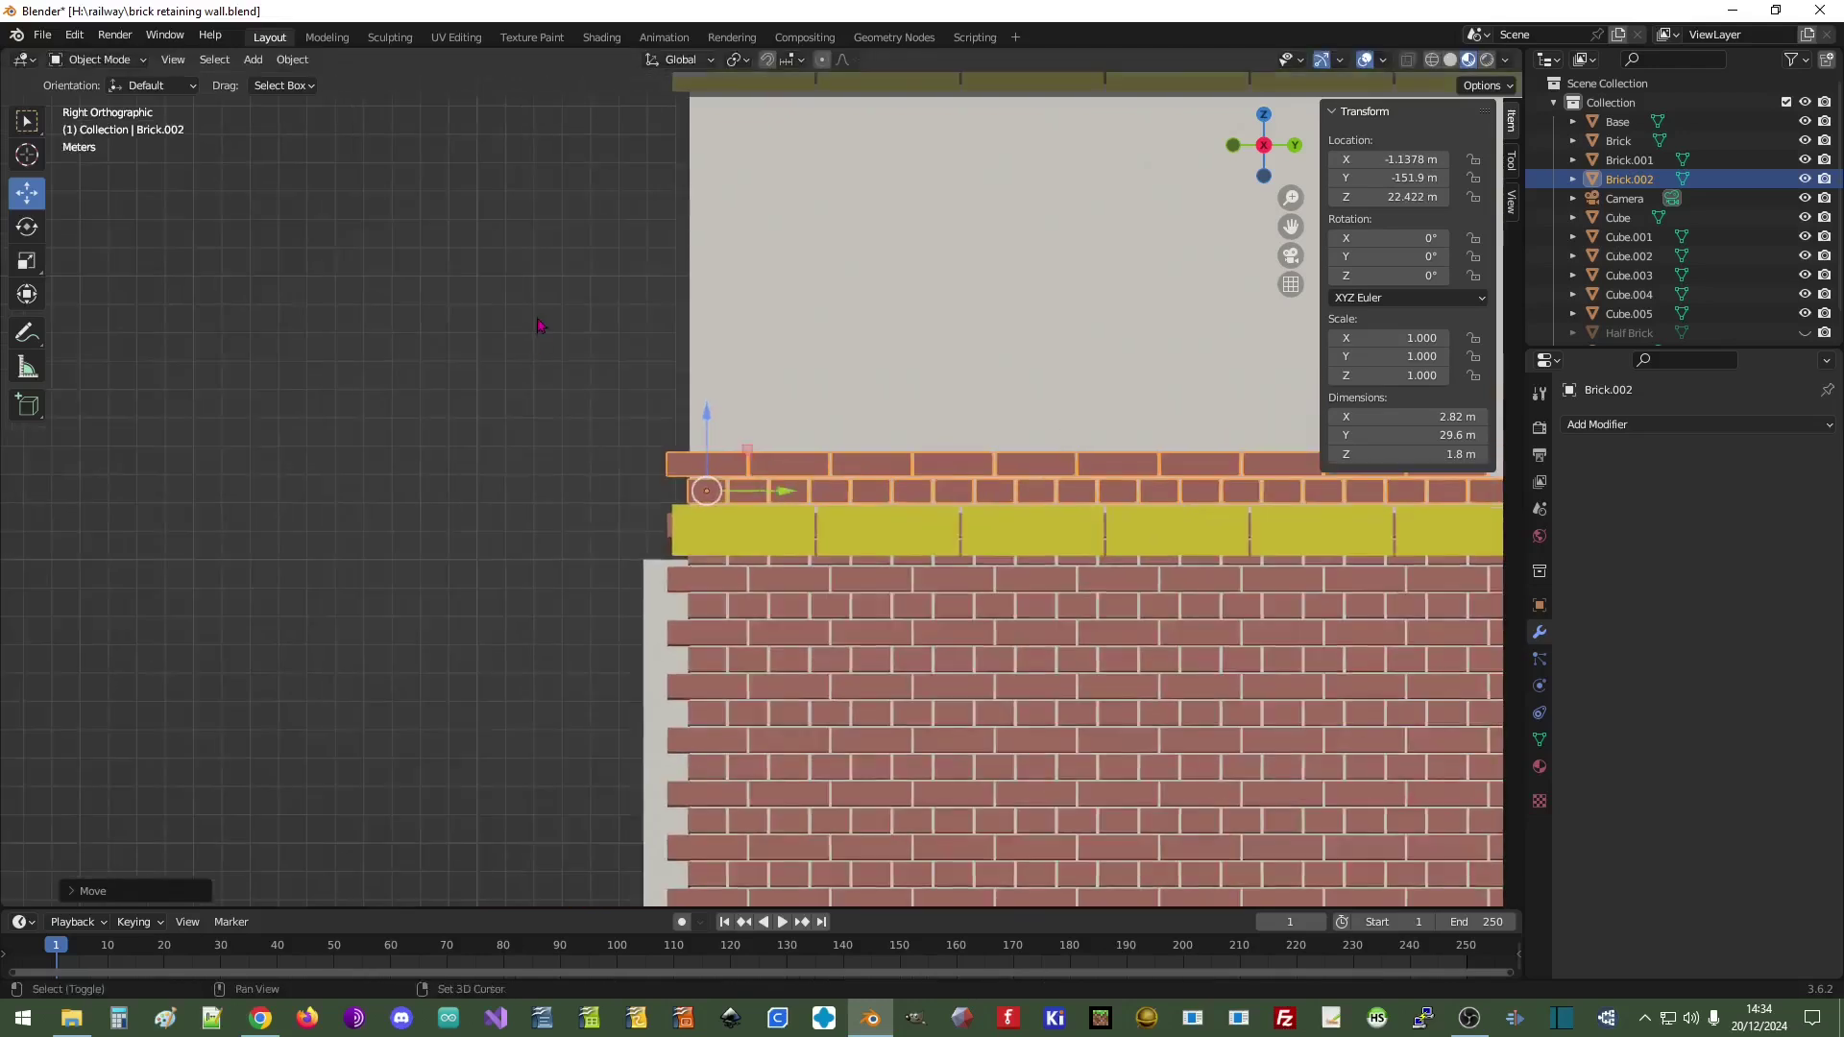
{"action": "middle_click_drag", "start_coordinate": [535, 329], "coordinate": [453, 596], "text": "shift"}
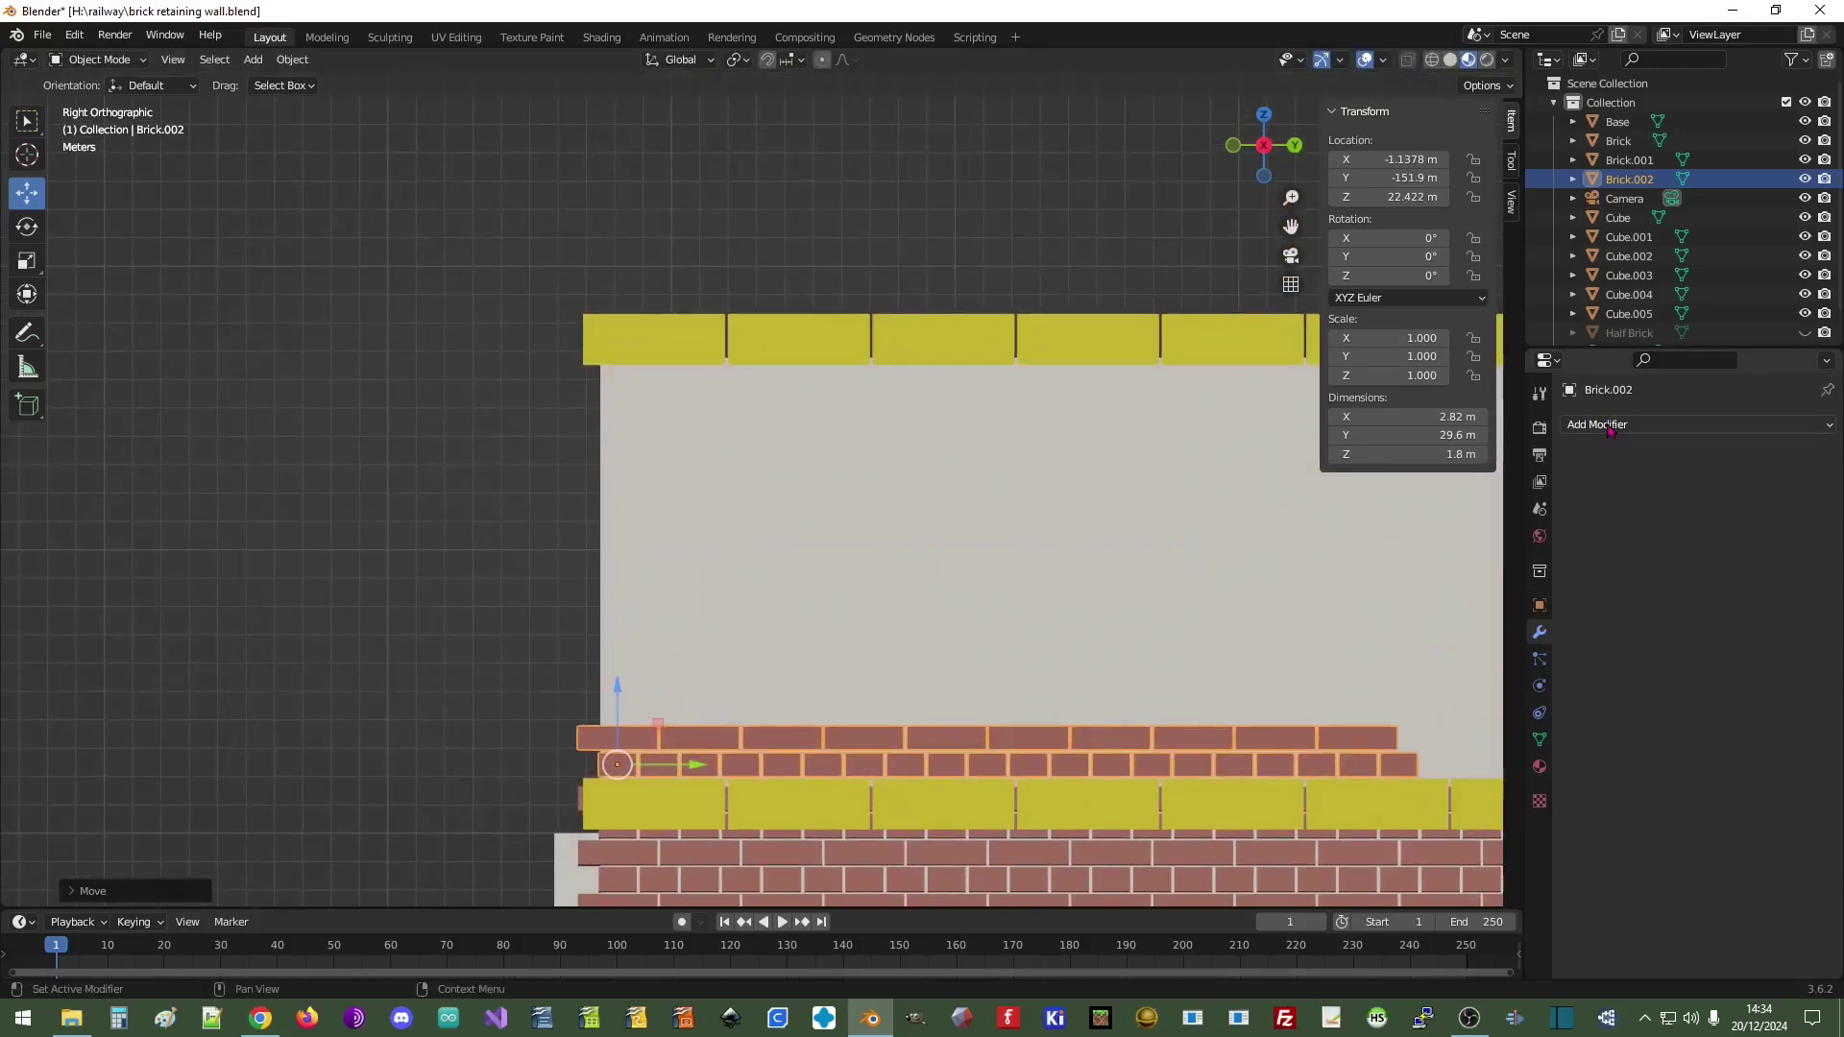
{"action": "left_click", "coordinate": [1610, 430]}
{"action": "left_click", "coordinate": [1467, 479]}
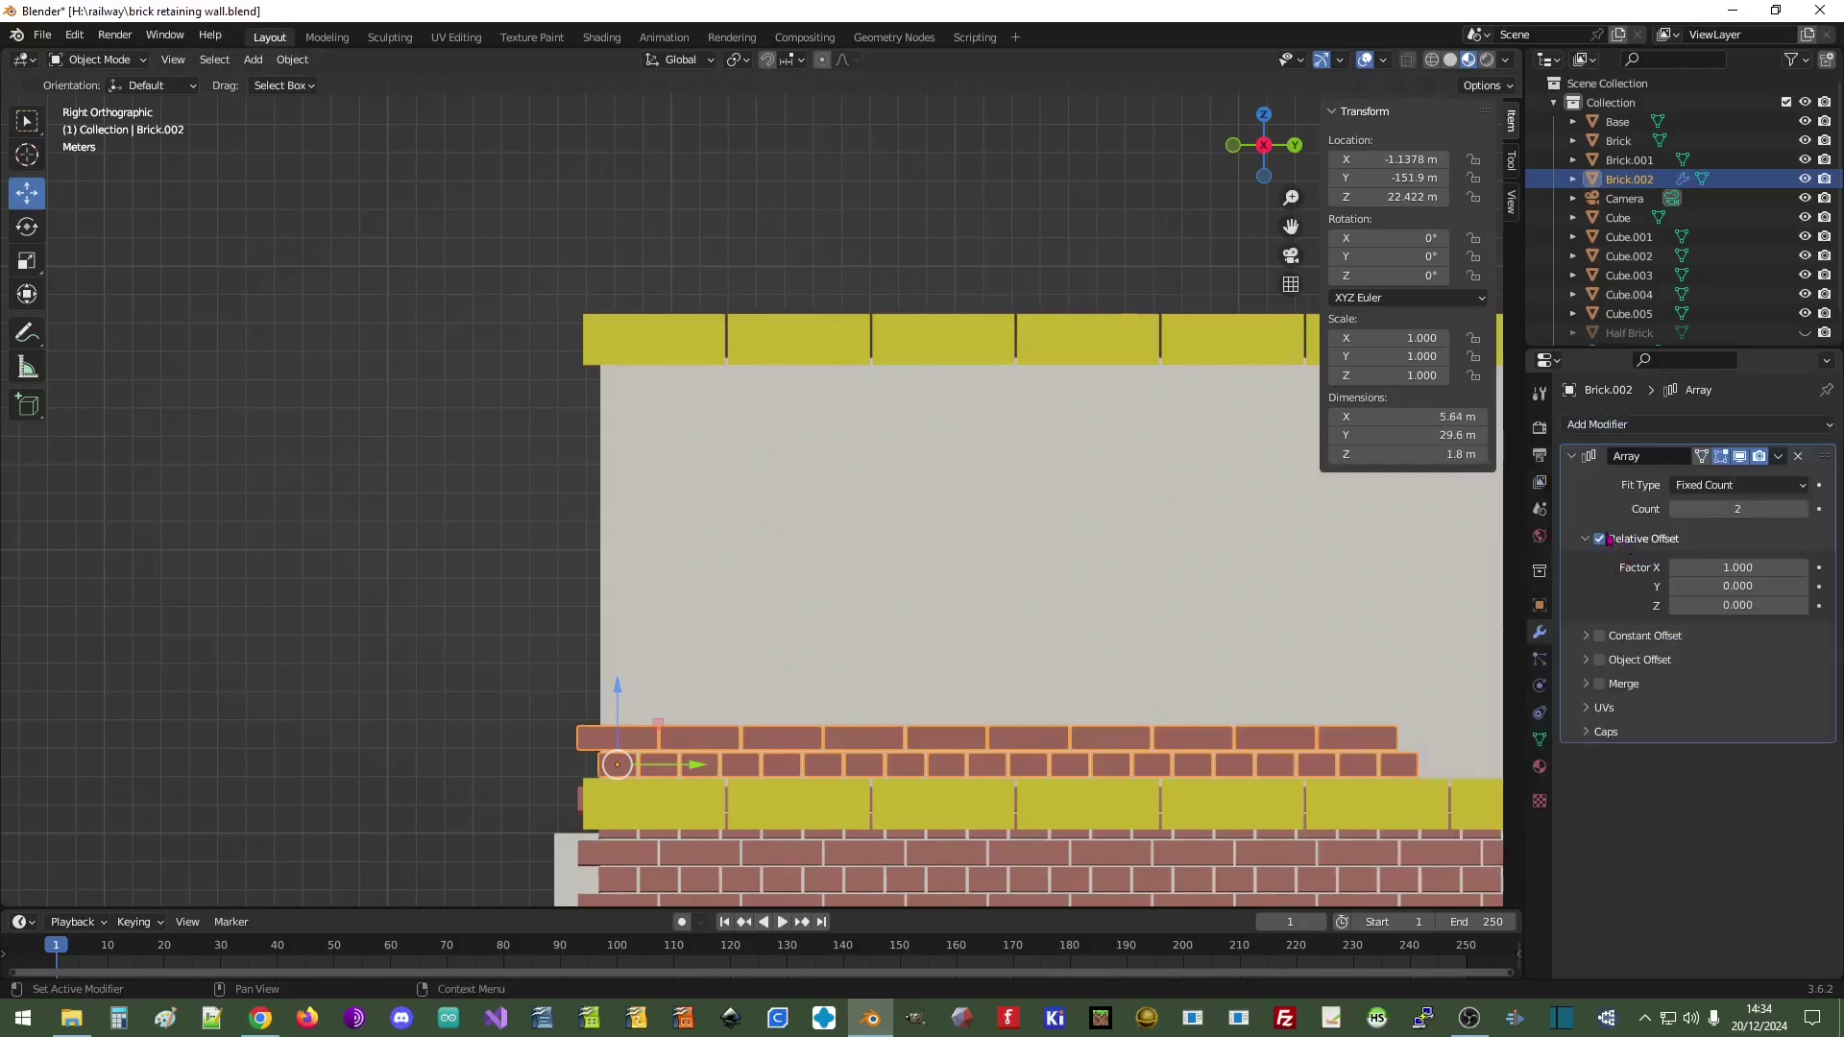
{"action": "left_click", "coordinate": [1599, 540]}
{"action": "left_click", "coordinate": [1585, 636]}
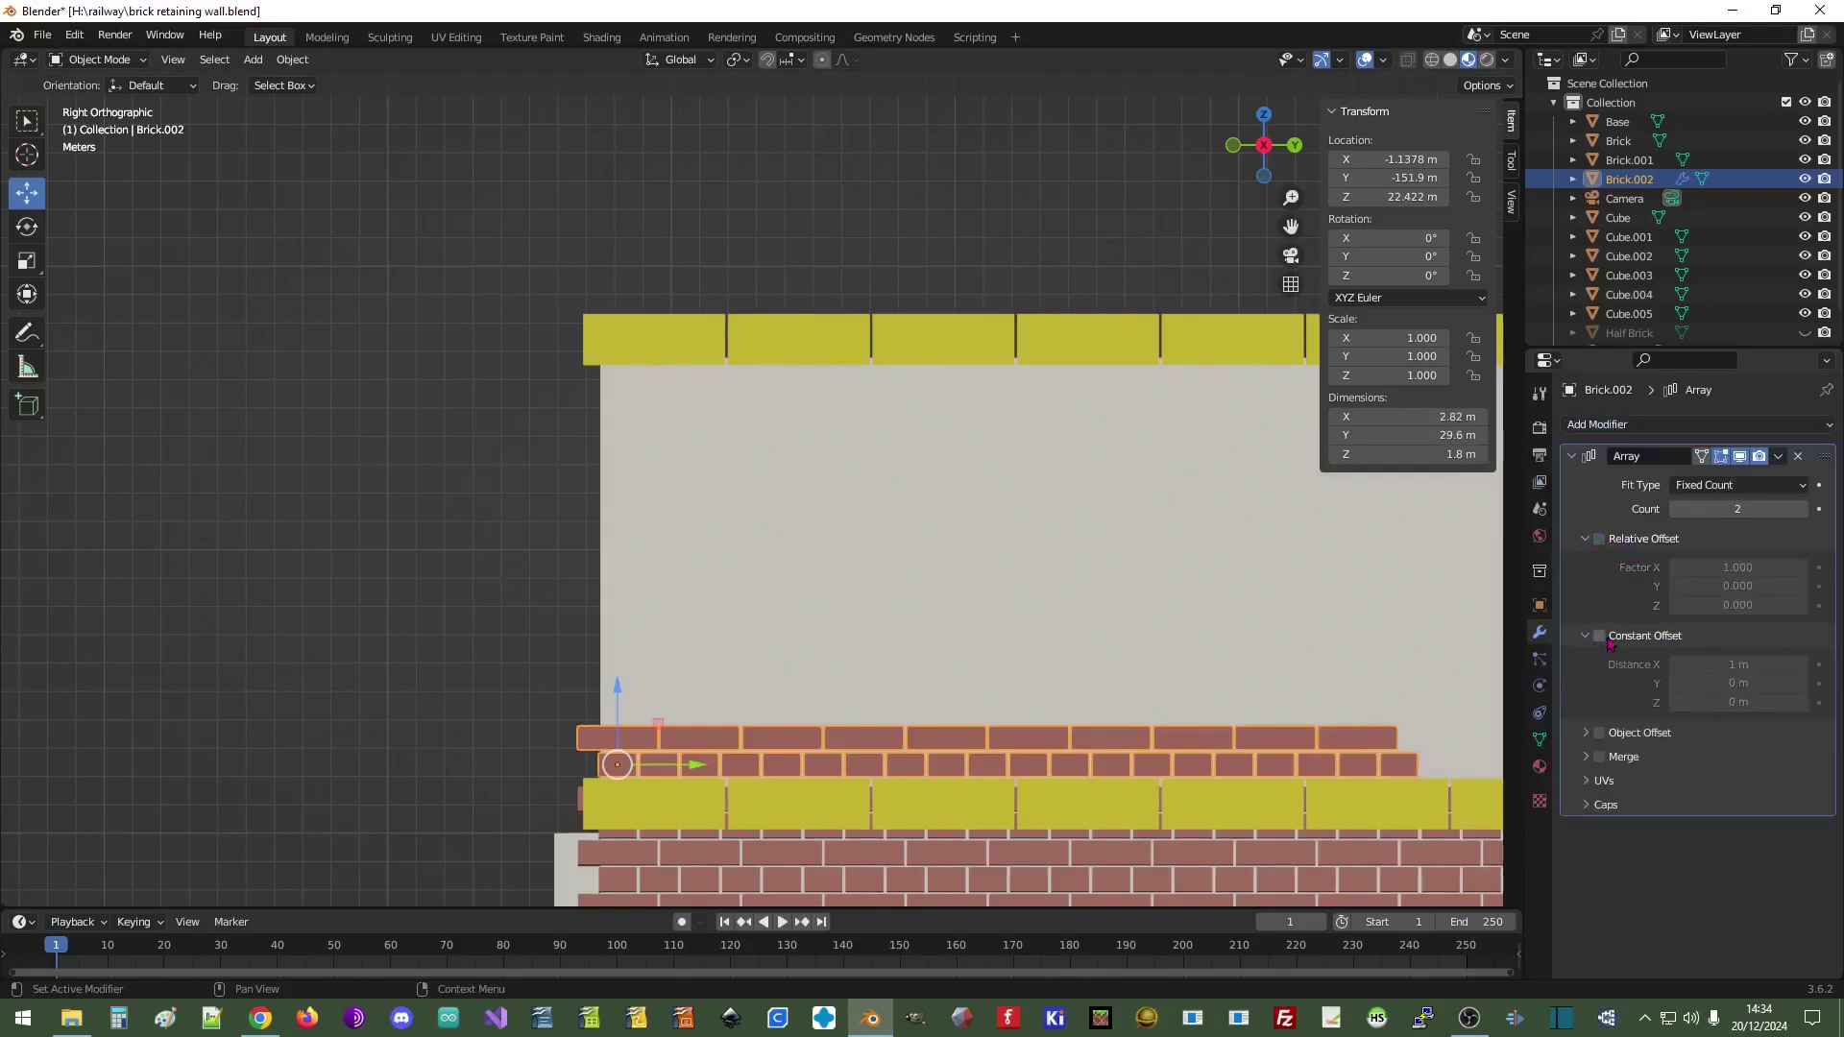
{"action": "left_click", "coordinate": [1599, 636]}
- Set the array's constant offset to 0 m in X and 1.9 m in Z
{"action": "left_click", "coordinate": [1738, 664]}
{"action": "type", "text": "0"}
{"action": "key", "text": "Return"}
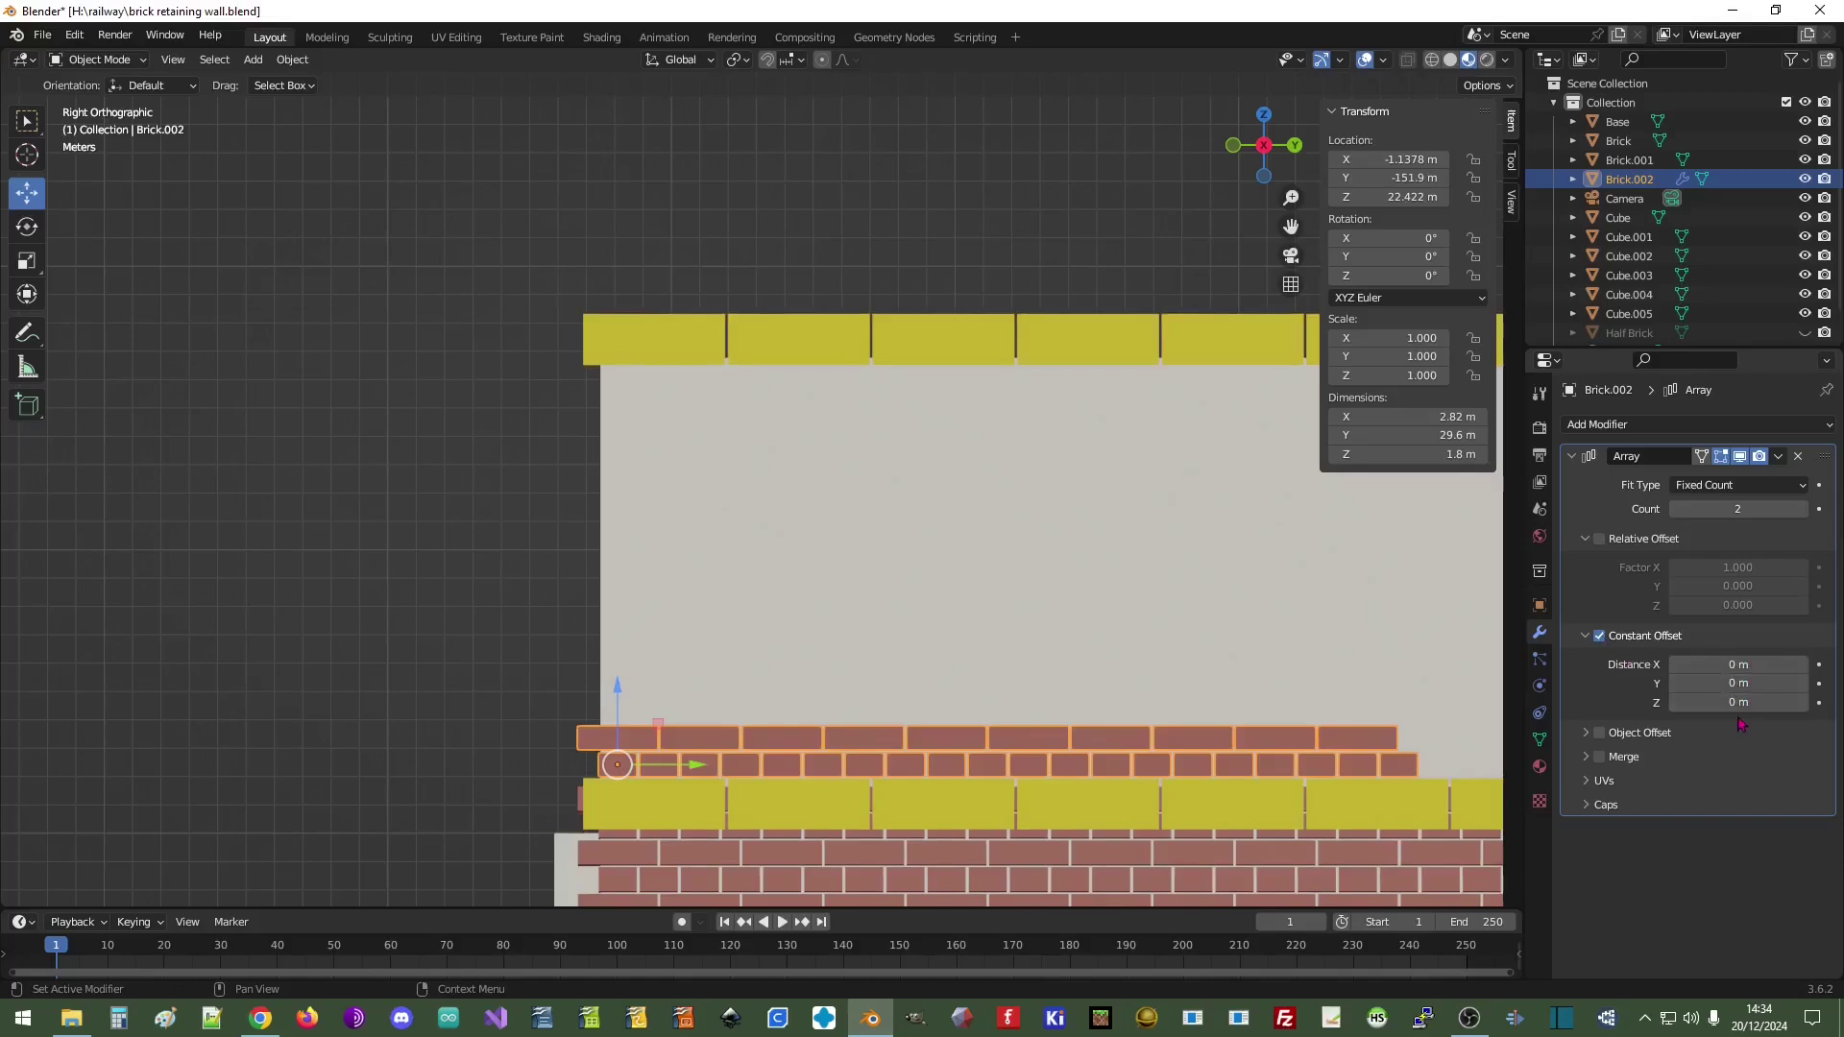
{"action": "left_click", "coordinate": [1738, 702]}
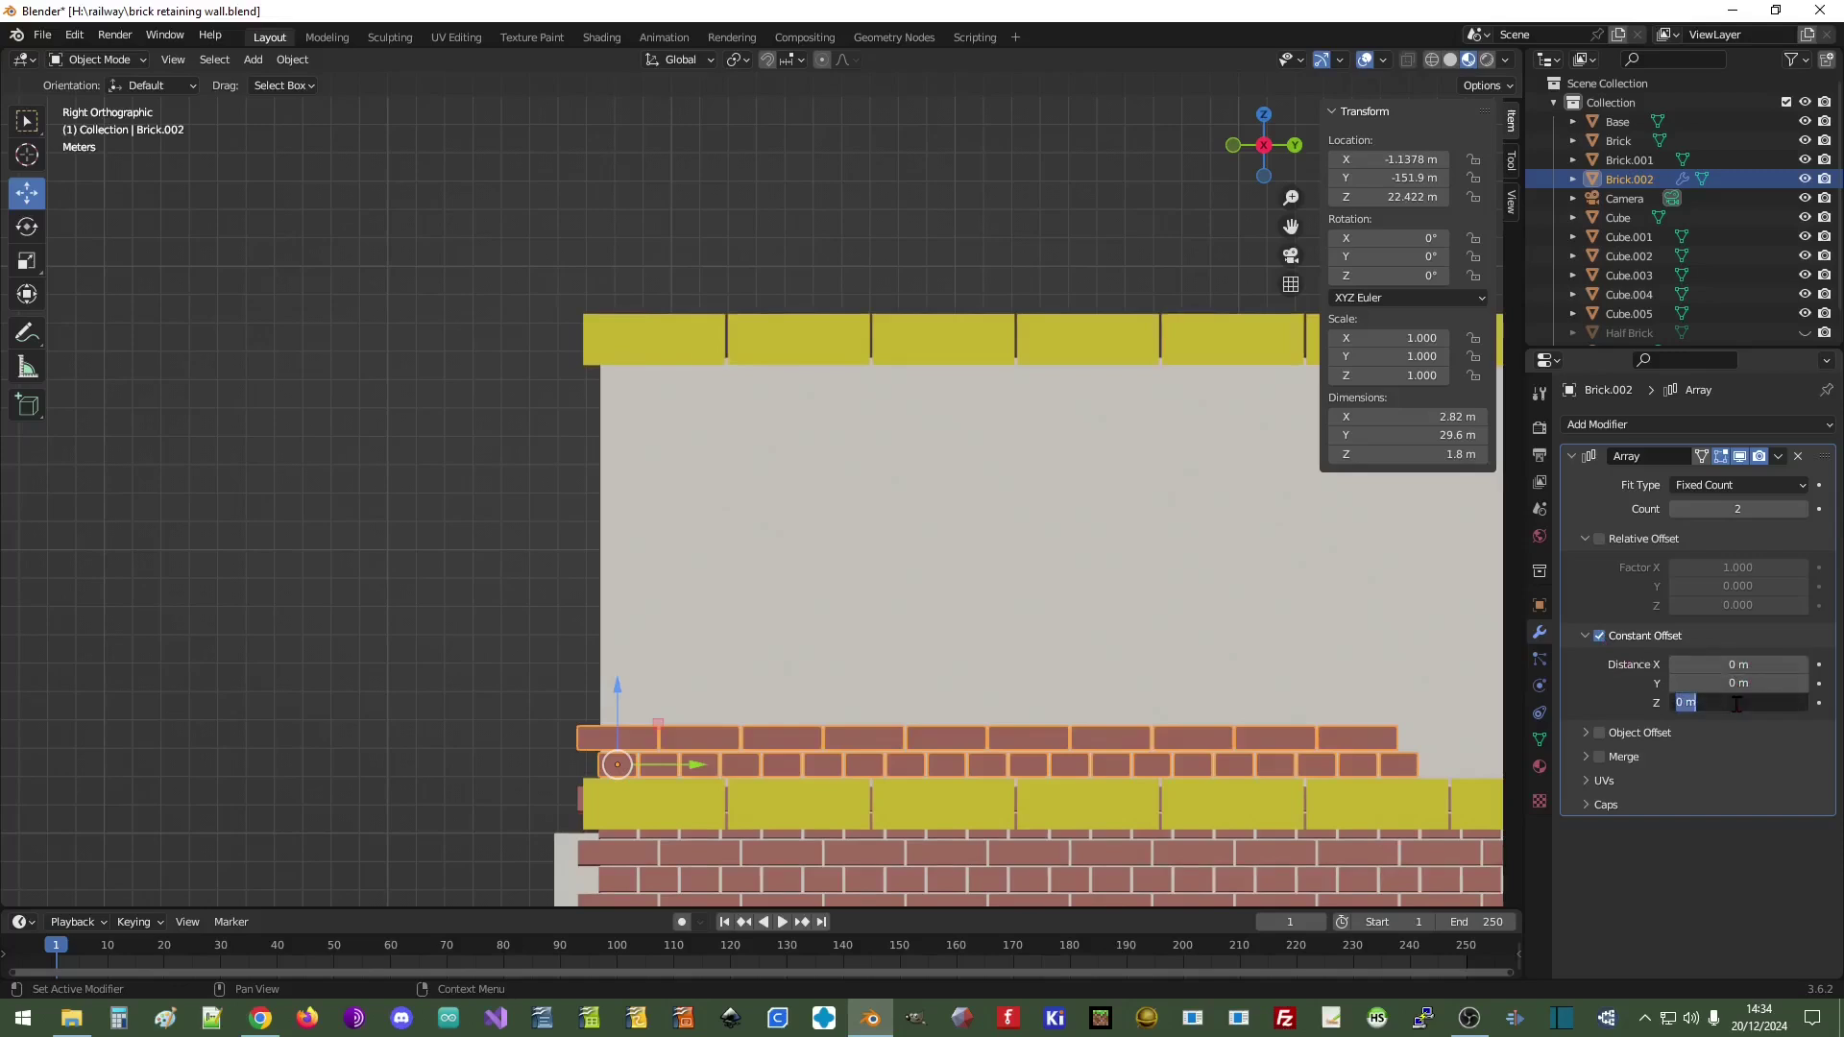
{"action": "type", "text": "1"}
{"action": "key", "text": "Return"}
- Try array counts of 5 and 6 to stack the brick courses up the upper panel
{"action": "left_click", "coordinate": [1737, 510]}
{"action": "type", "text": "5"}
{"action": "key", "text": "Return"}
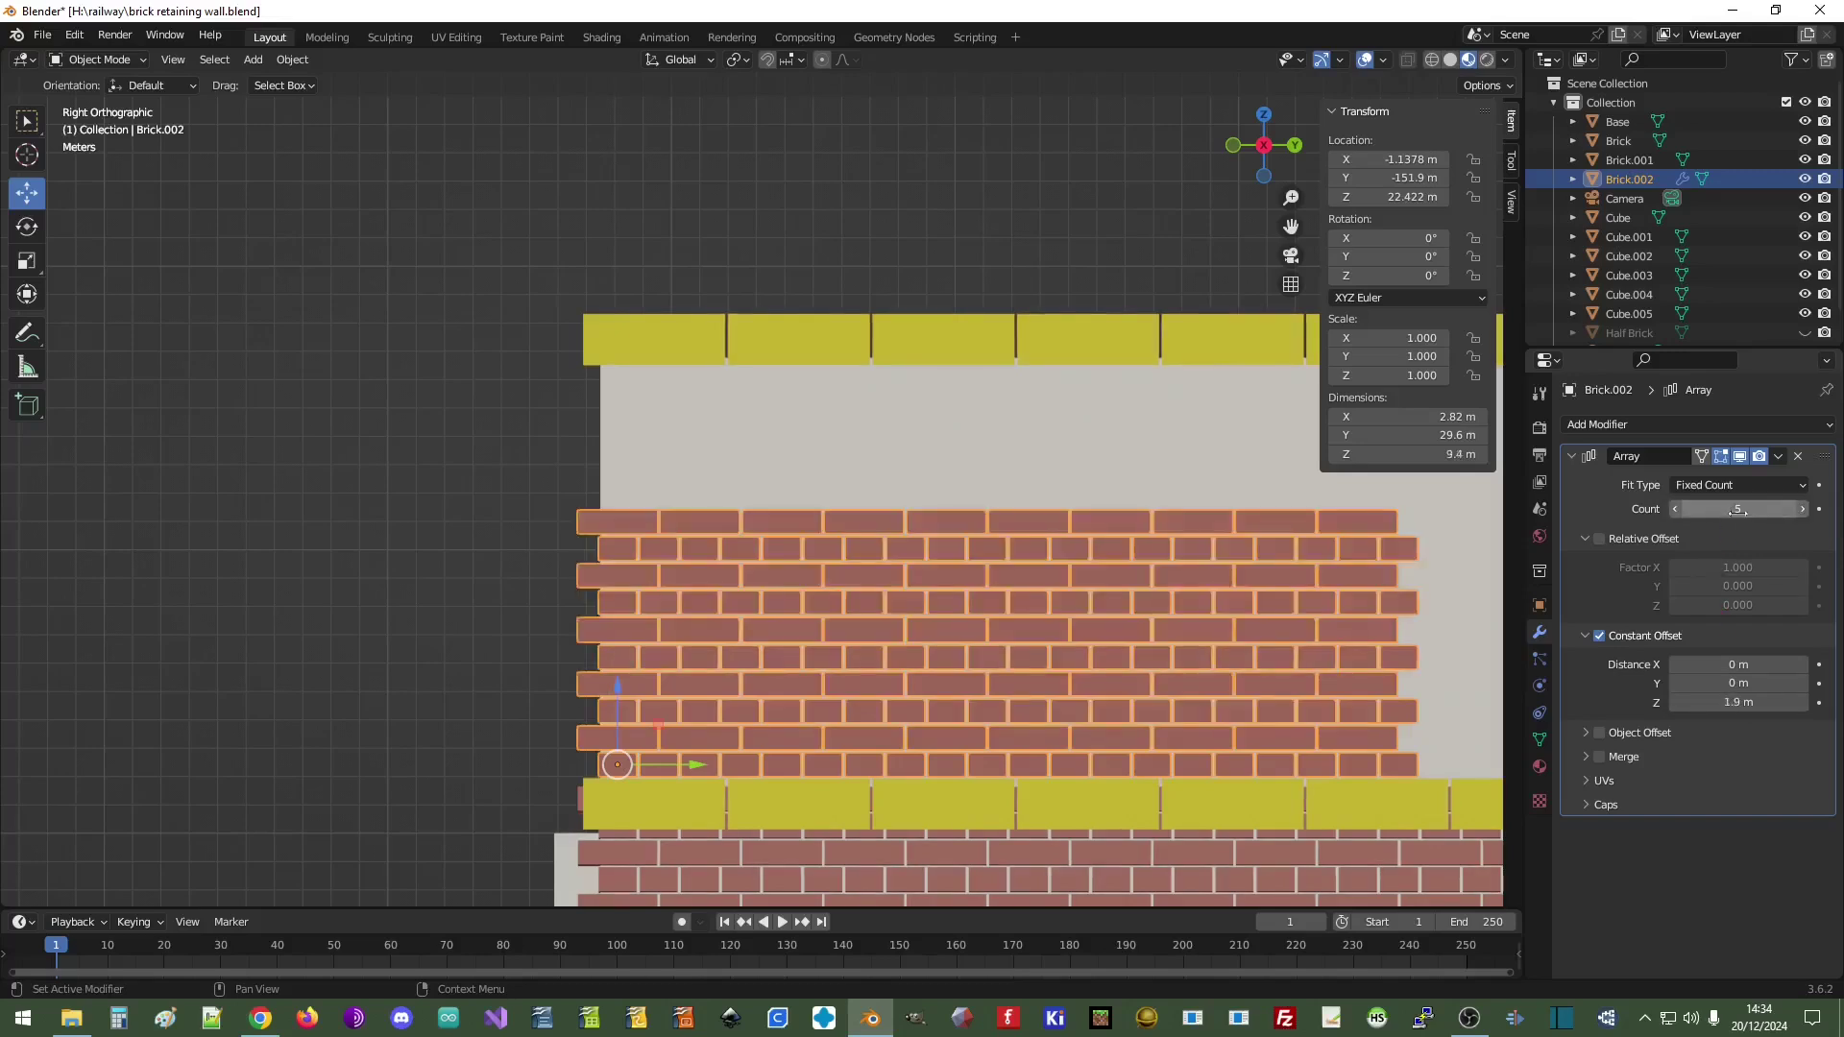
{"action": "left_click", "coordinate": [1737, 511]}
{"action": "type", "text": "6"}
{"action": "key", "text": "Return"}
- Set the brick array's count to 8 to reach the upper yellow row
{"action": "left_click", "coordinate": [1738, 513]}
{"action": "type", "text": "8"}
{"action": "key", "text": "Return"}
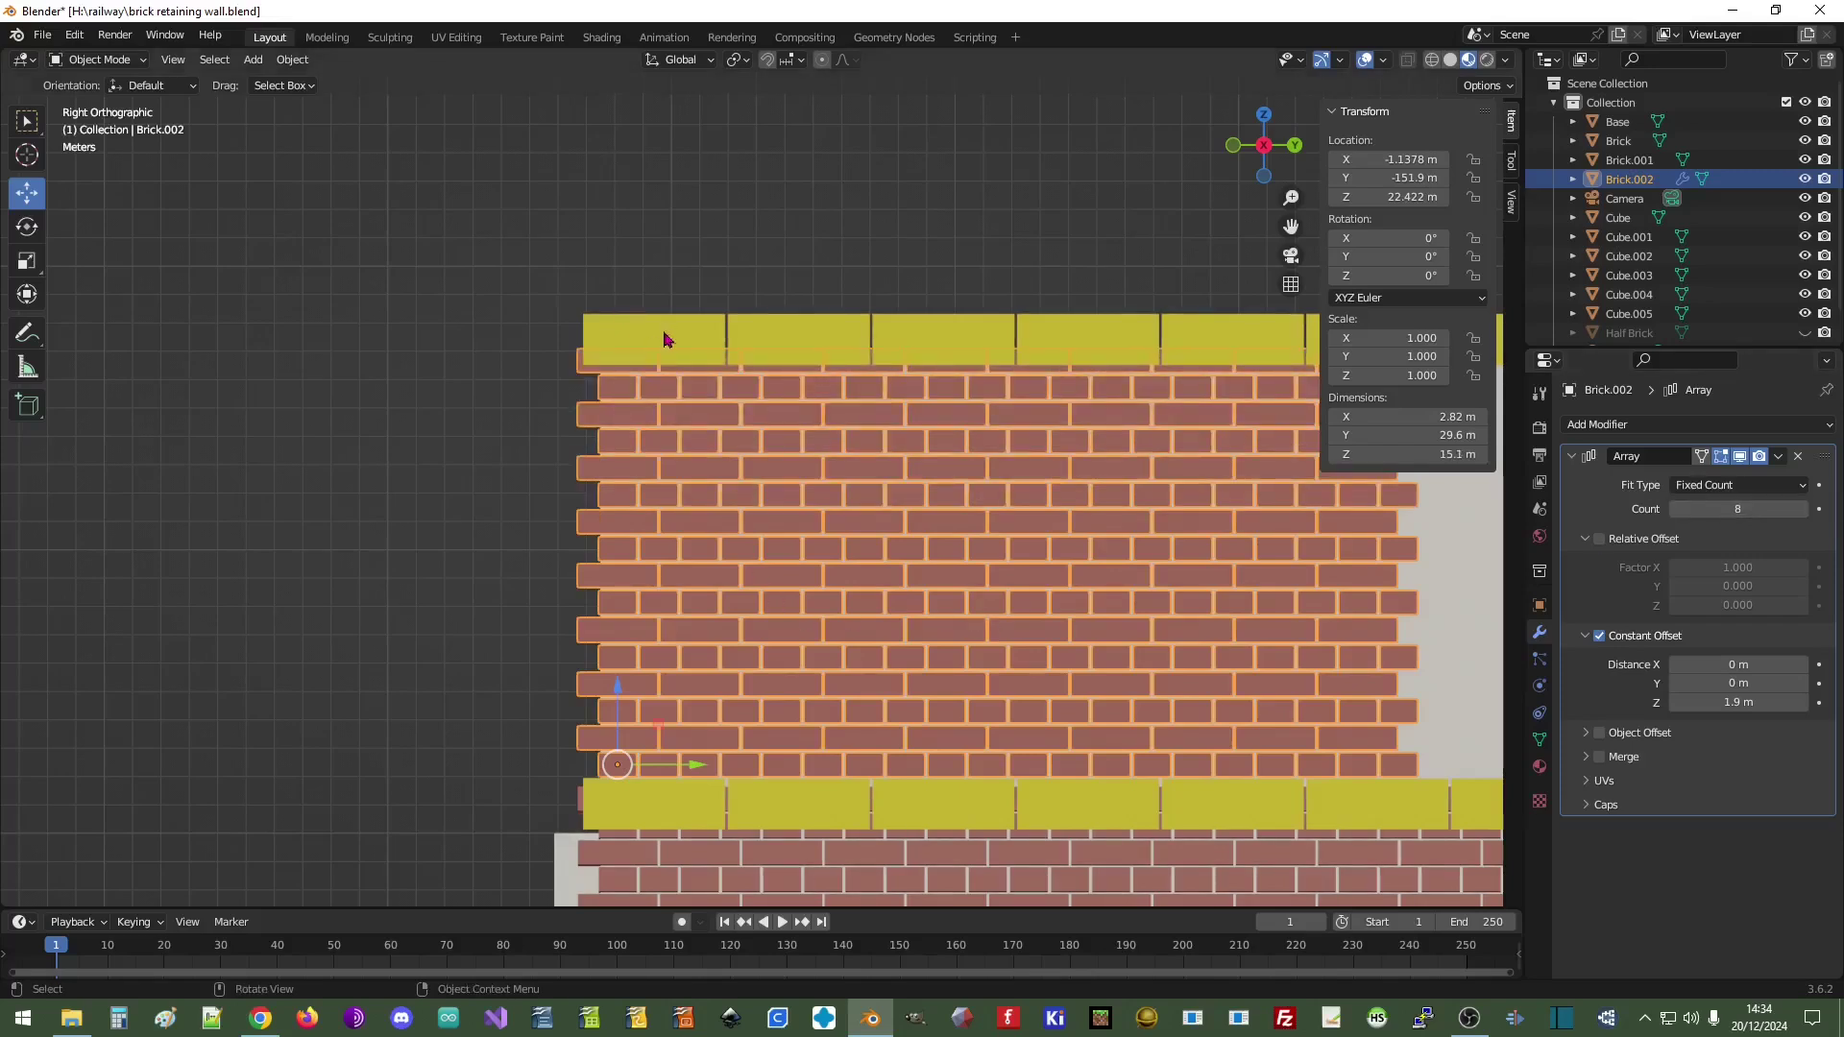
- Raise the upper yellow row along Z to about 38.1 m so it sits on top of the stacked bricks
{"action": "left_click", "coordinate": [840, 337]}
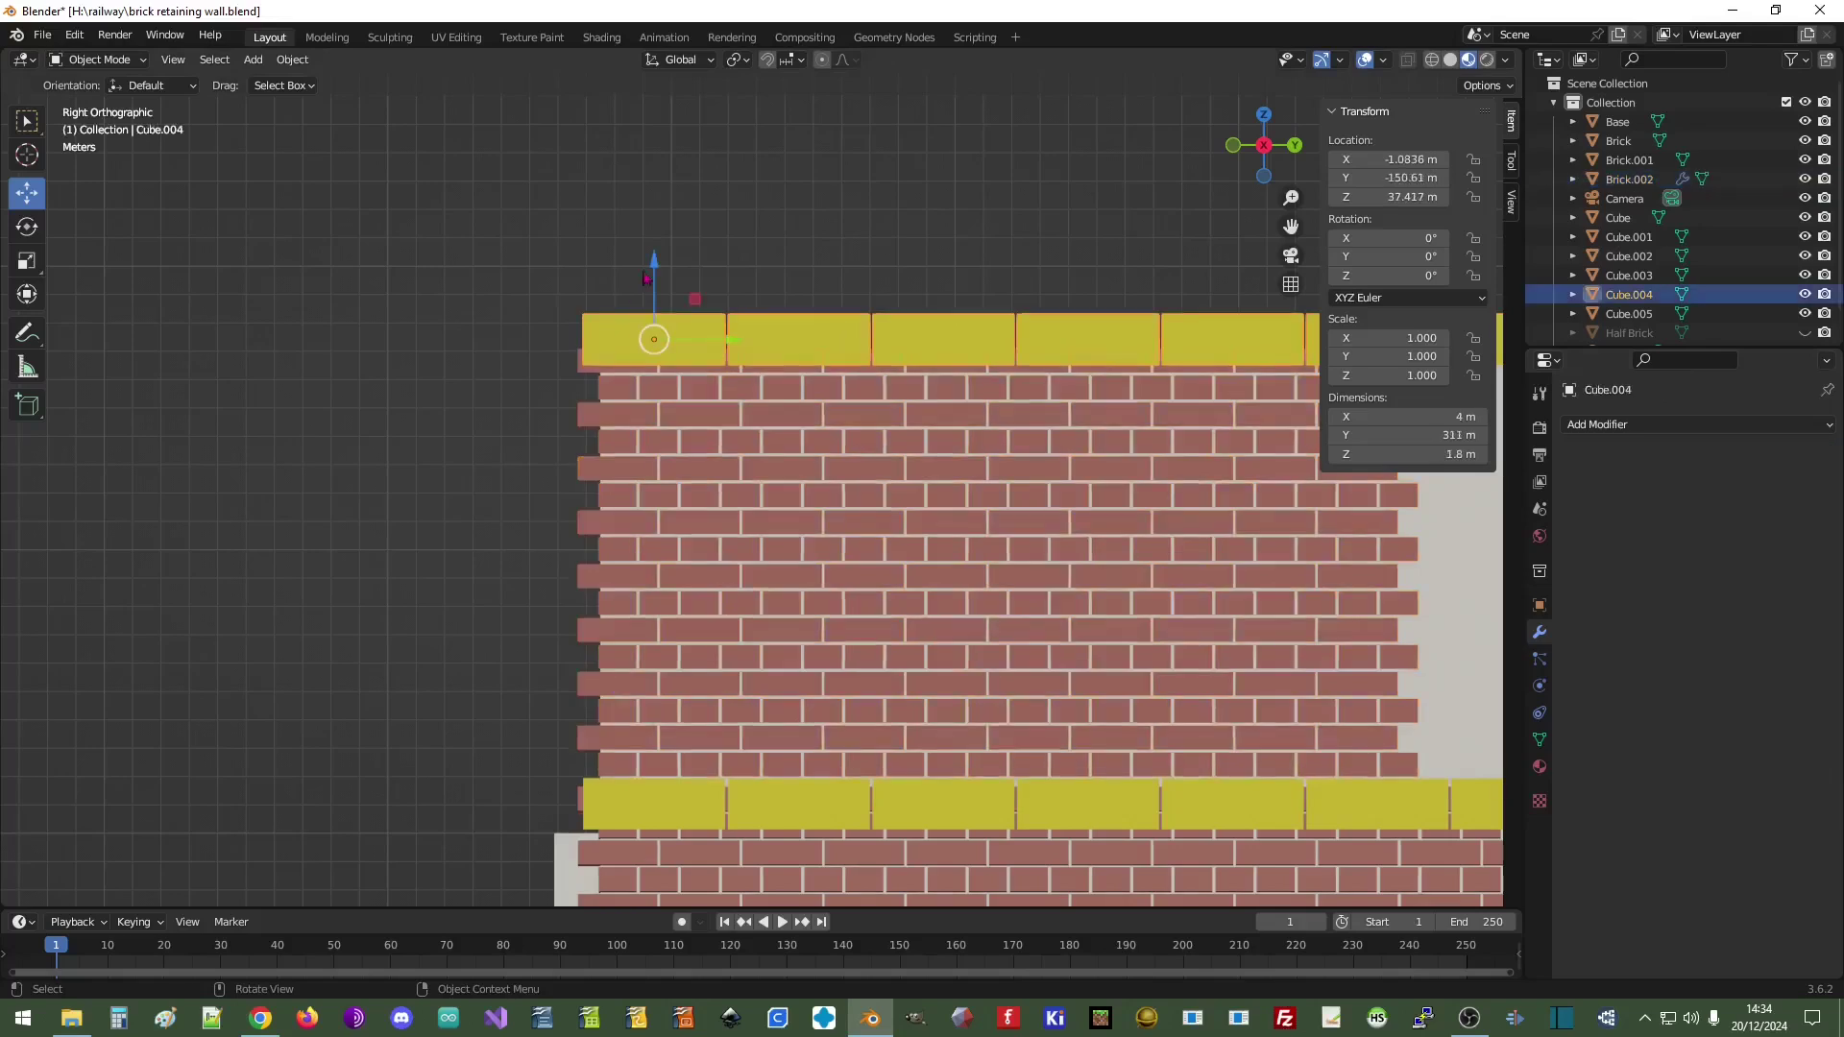
{"action": "left_click_drag", "start_coordinate": [654, 261], "coordinate": [653, 230]}
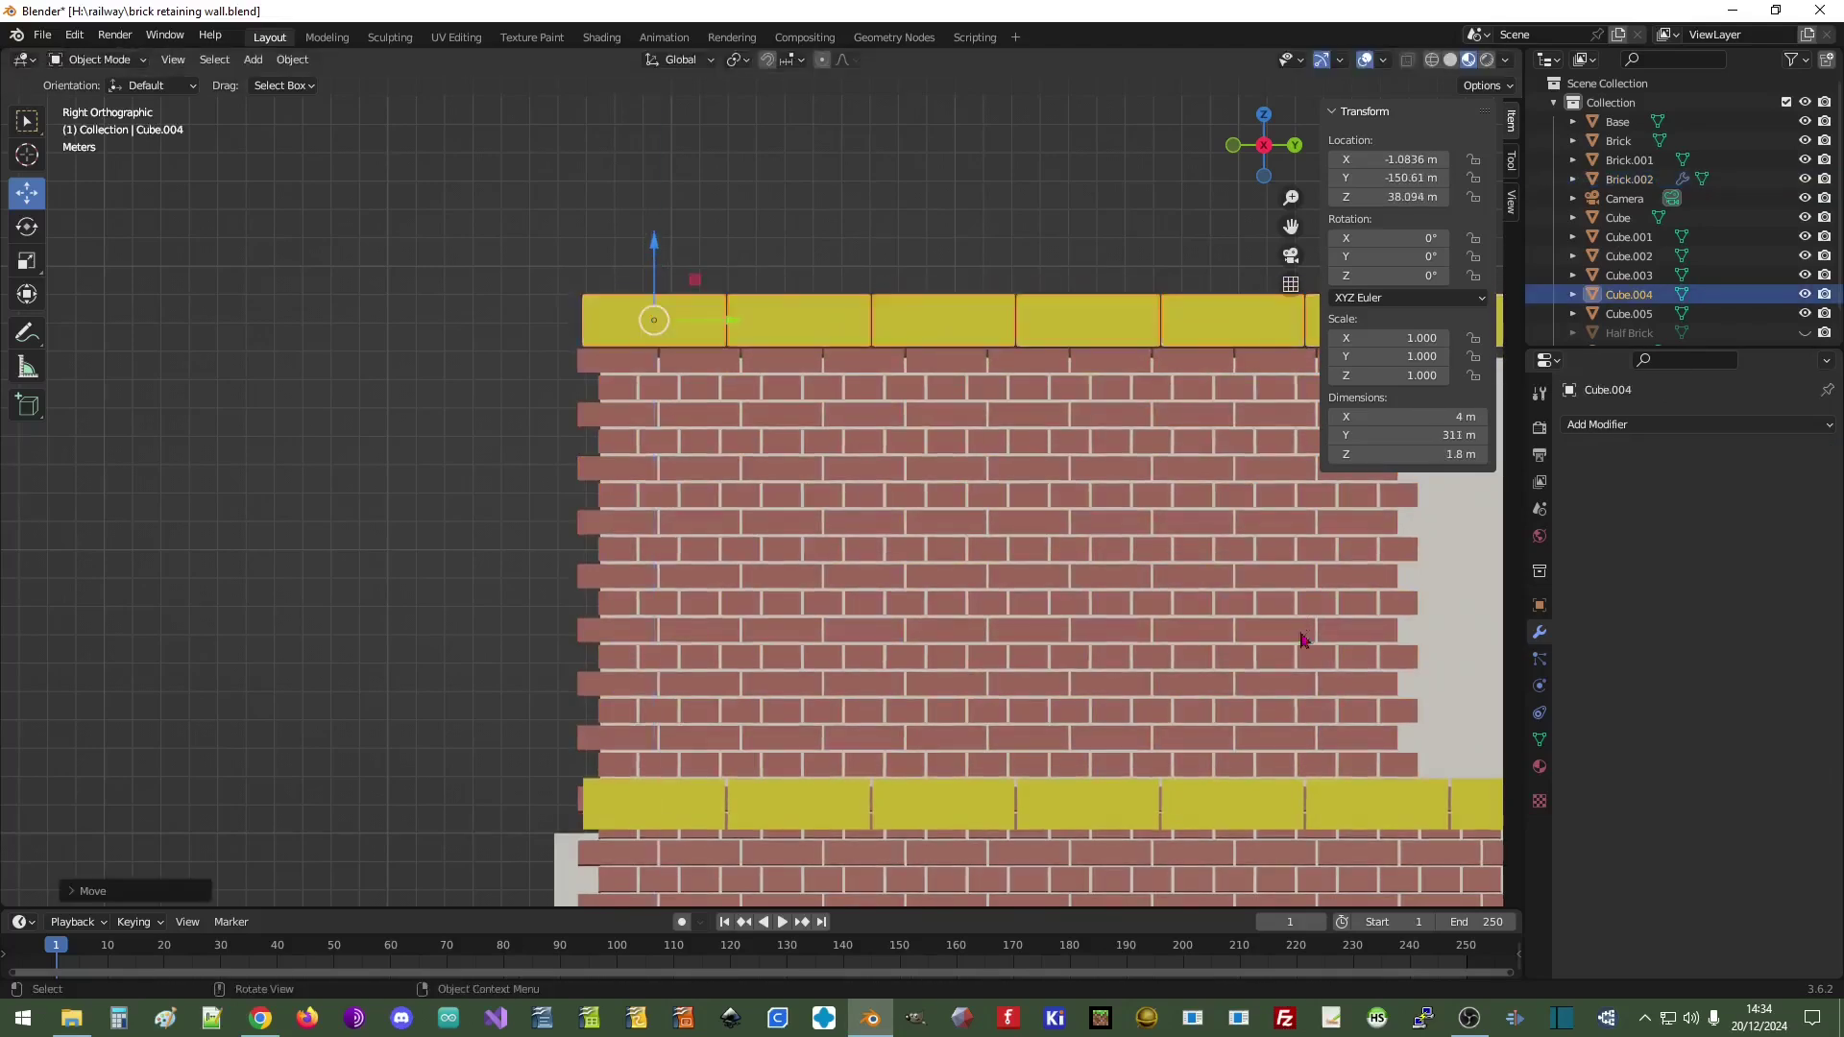
- Set the upper backing panel's Z dimension to 20 m, trying 16 m and 17 m first
{"action": "left_click", "coordinate": [1448, 638]}
{"action": "left_click", "coordinate": [1435, 453]}
{"action": "type", "text": "16"}
{"action": "key", "text": "Return"}
{"action": "left_click", "coordinate": [1434, 453]}
{"action": "type", "text": "17"}
{"action": "key", "text": "Return"}
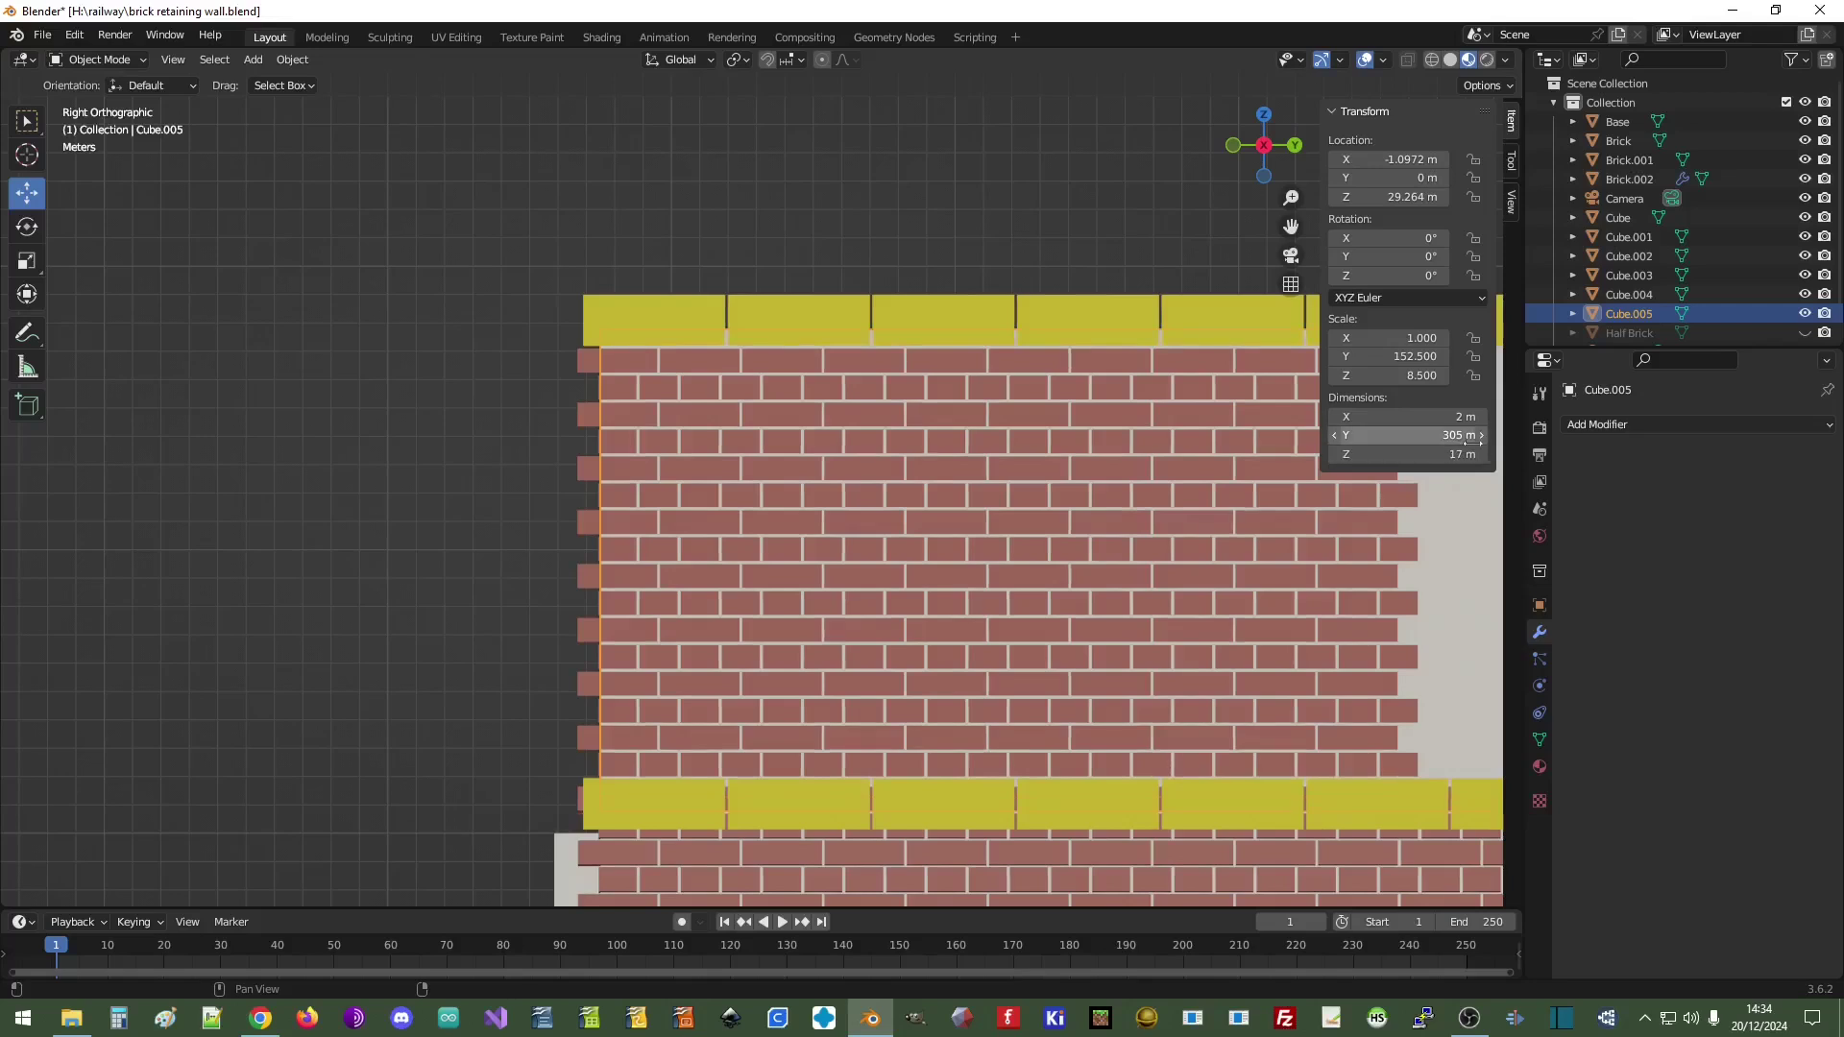
{"action": "left_click", "coordinate": [1473, 441]}
{"action": "left_click", "coordinate": [1434, 457]}
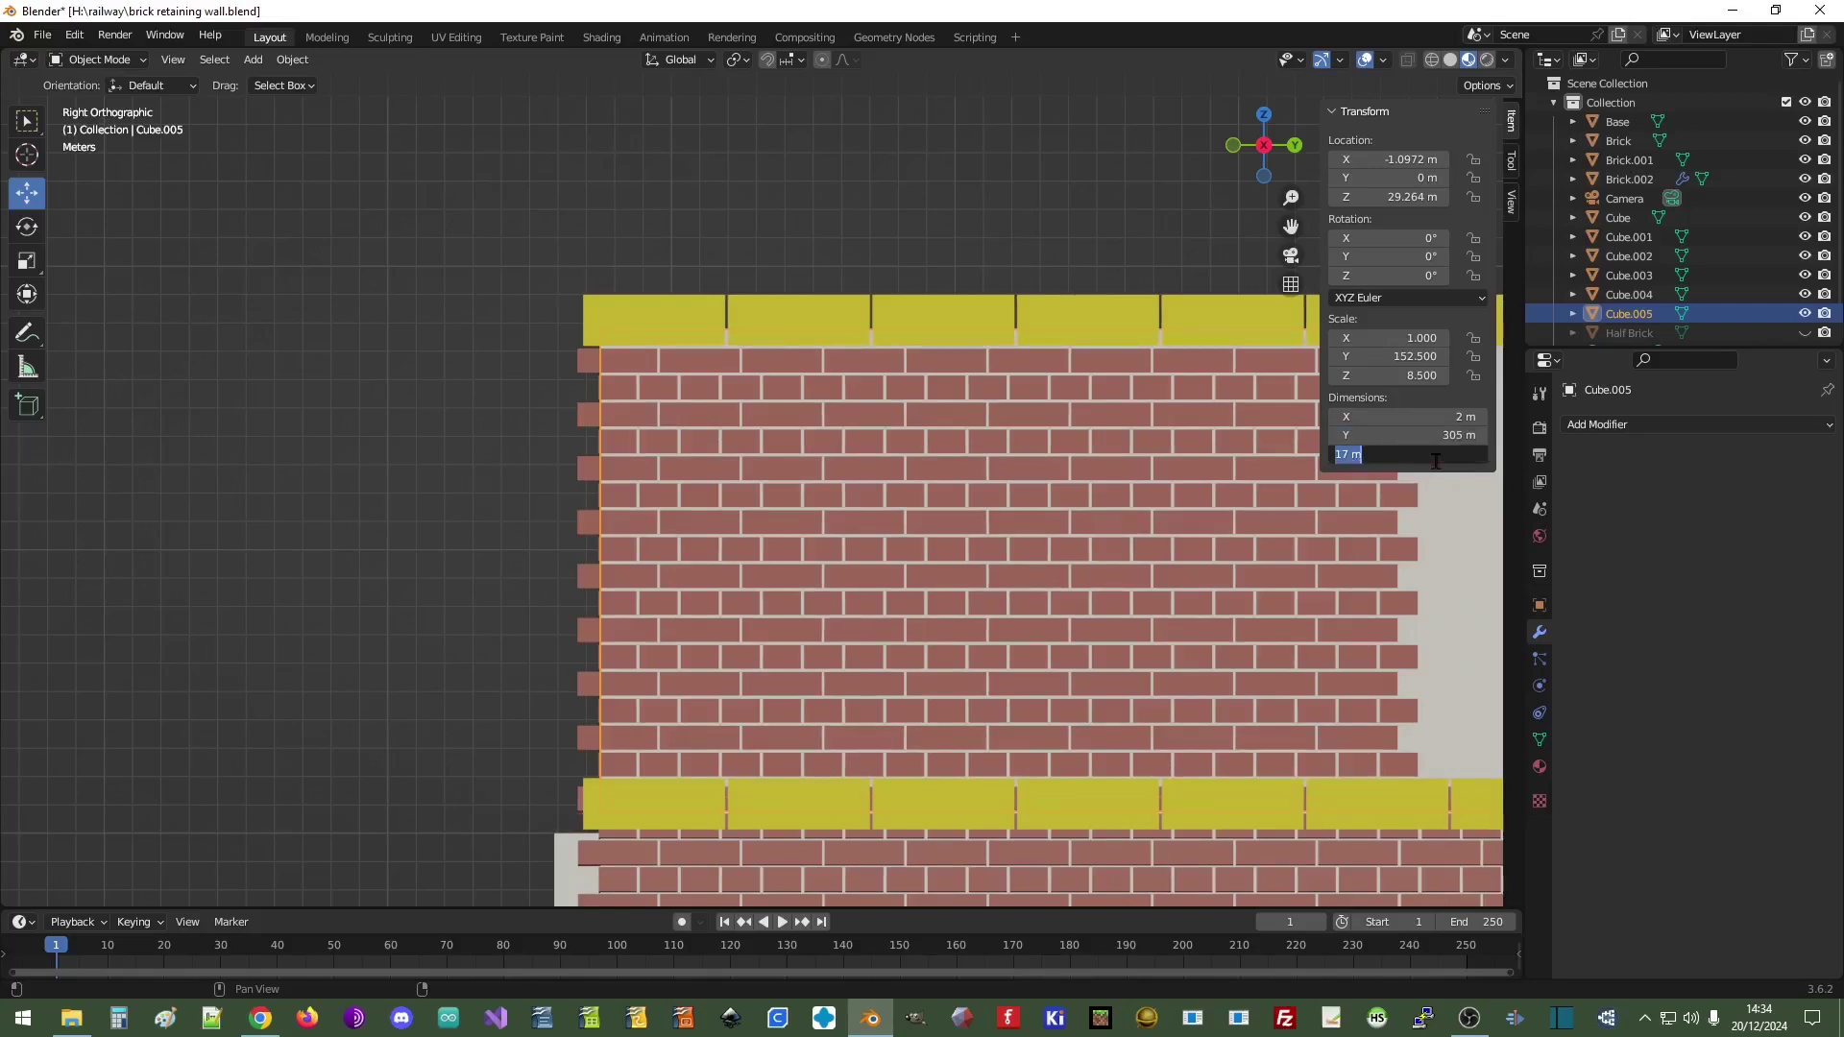
{"action": "type", "text": "20"}
{"action": "key", "text": "Return"}
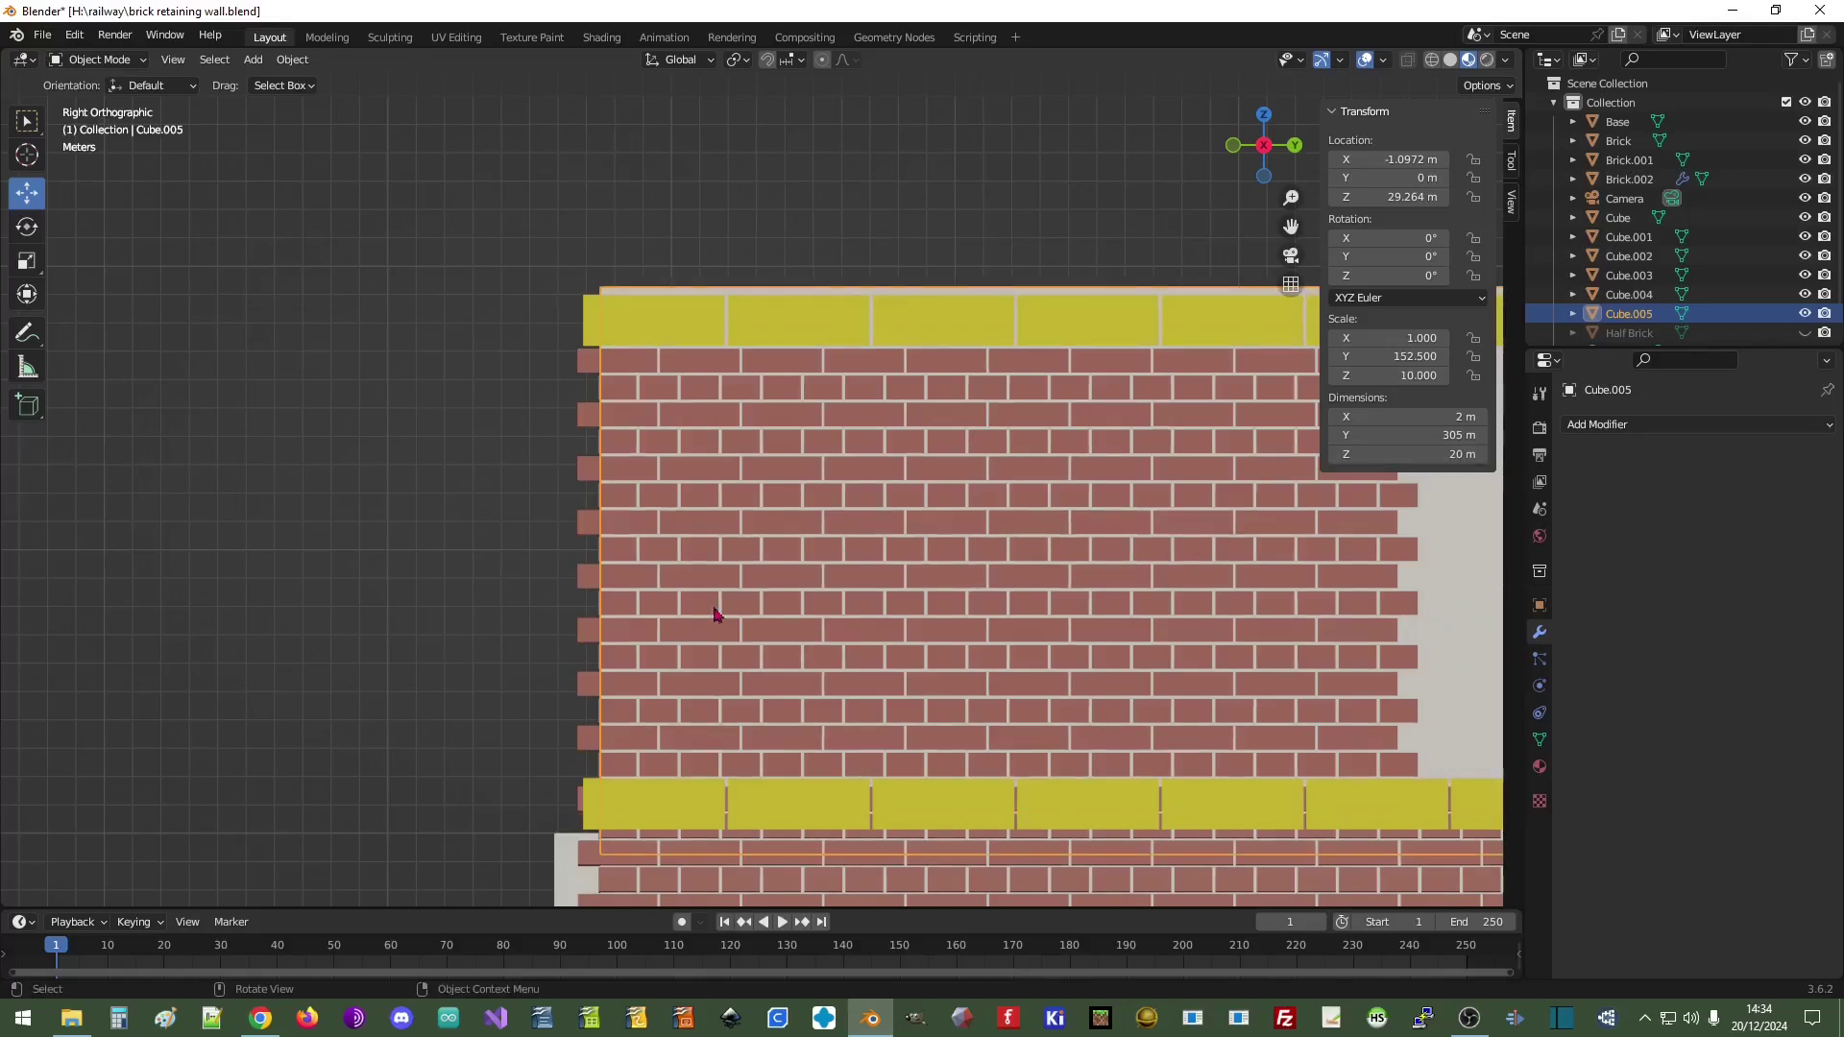
- Lower the upper backing panel along Z to about 28.6 m so it sits below the top of the upper yellow row
{"action": "scroll", "coordinate": [1134, 637], "scroll_direction": "down", "scroll_amount": 3}
{"action": "scroll", "coordinate": [1134, 637], "scroll_direction": "down", "scroll_amount": 3}
{"action": "middle_click_drag", "start_coordinate": [1287, 527], "coordinate": [493, 537], "text": "shift"}
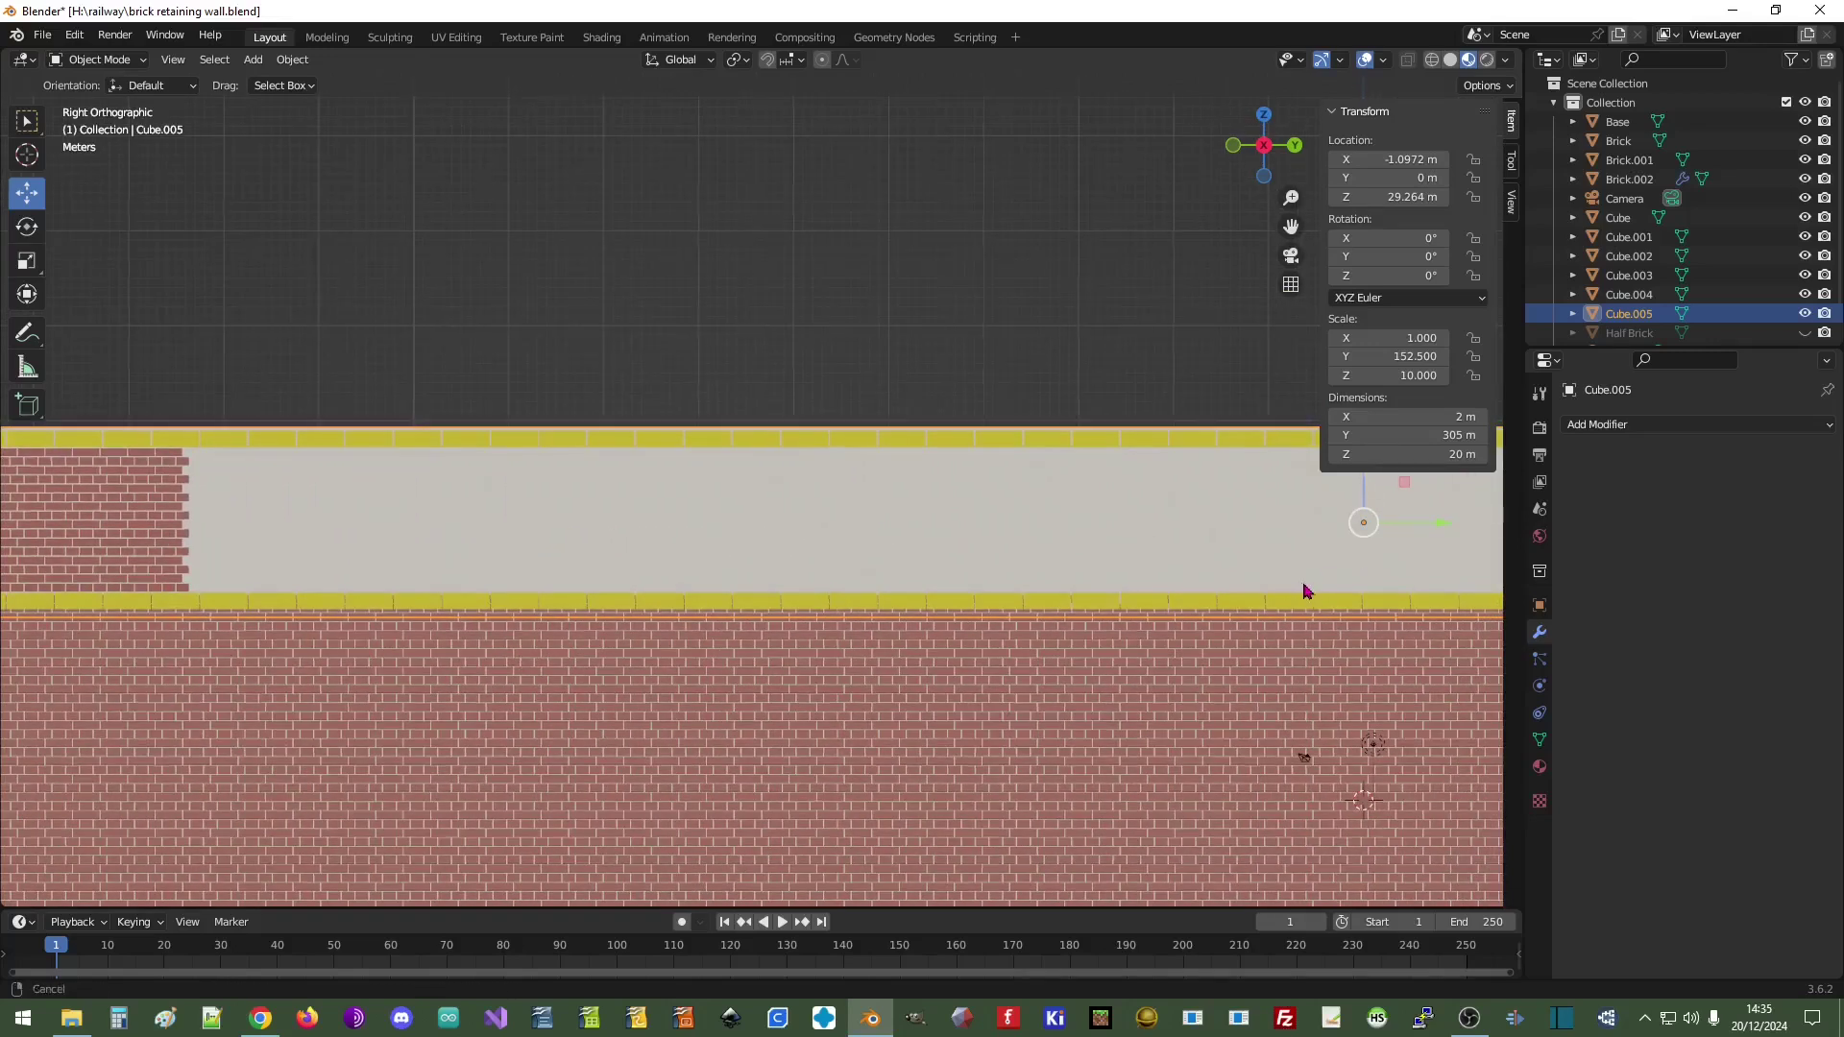
{"action": "scroll", "coordinate": [1300, 589], "scroll_direction": "right", "scroll_amount": 5, "text": "ctrl"}
{"action": "left_click_drag", "start_coordinate": [1132, 464], "coordinate": [1130, 467]}
{"action": "scroll", "coordinate": [422, 591], "scroll_direction": "down", "scroll_amount": 2}
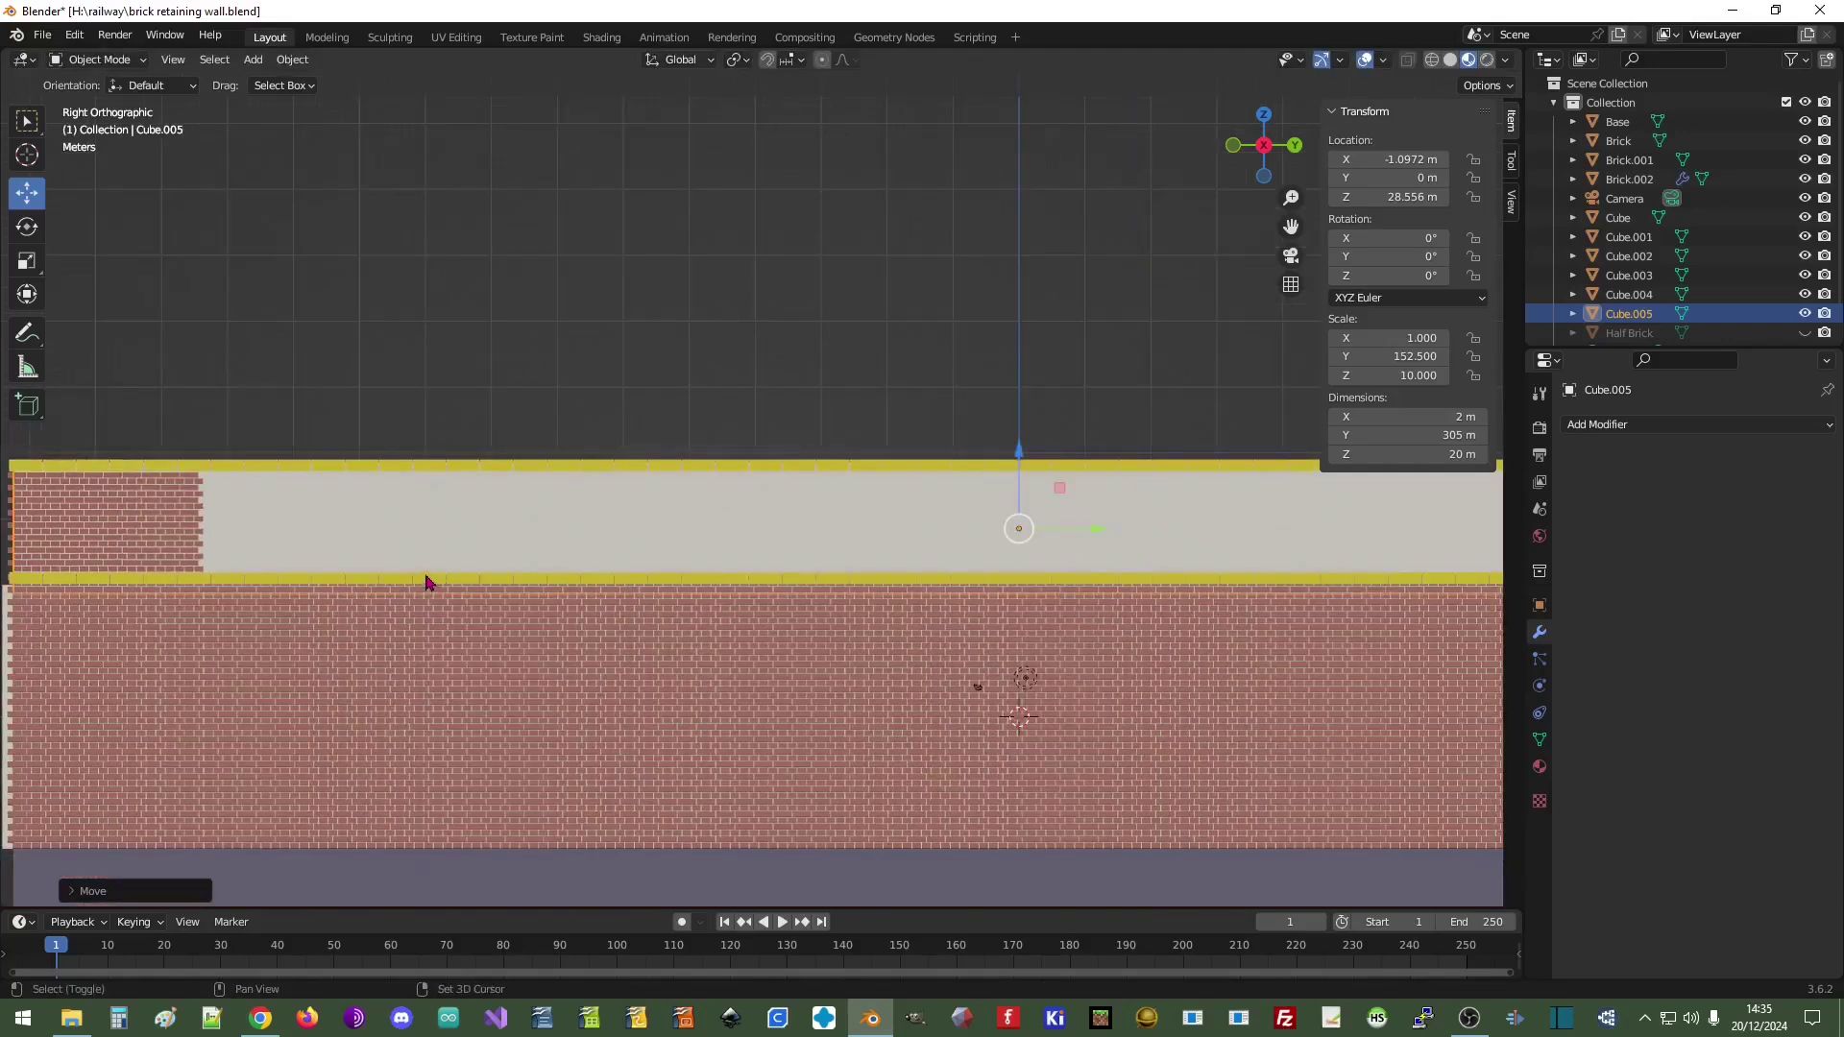
- Select the stacked parapet bricks and apply their Array modifier
{"action": "scroll", "coordinate": [470, 576], "scroll_direction": "left", "scroll_amount": 1, "text": "ctrl"}
{"action": "left_click", "coordinate": [207, 522]}
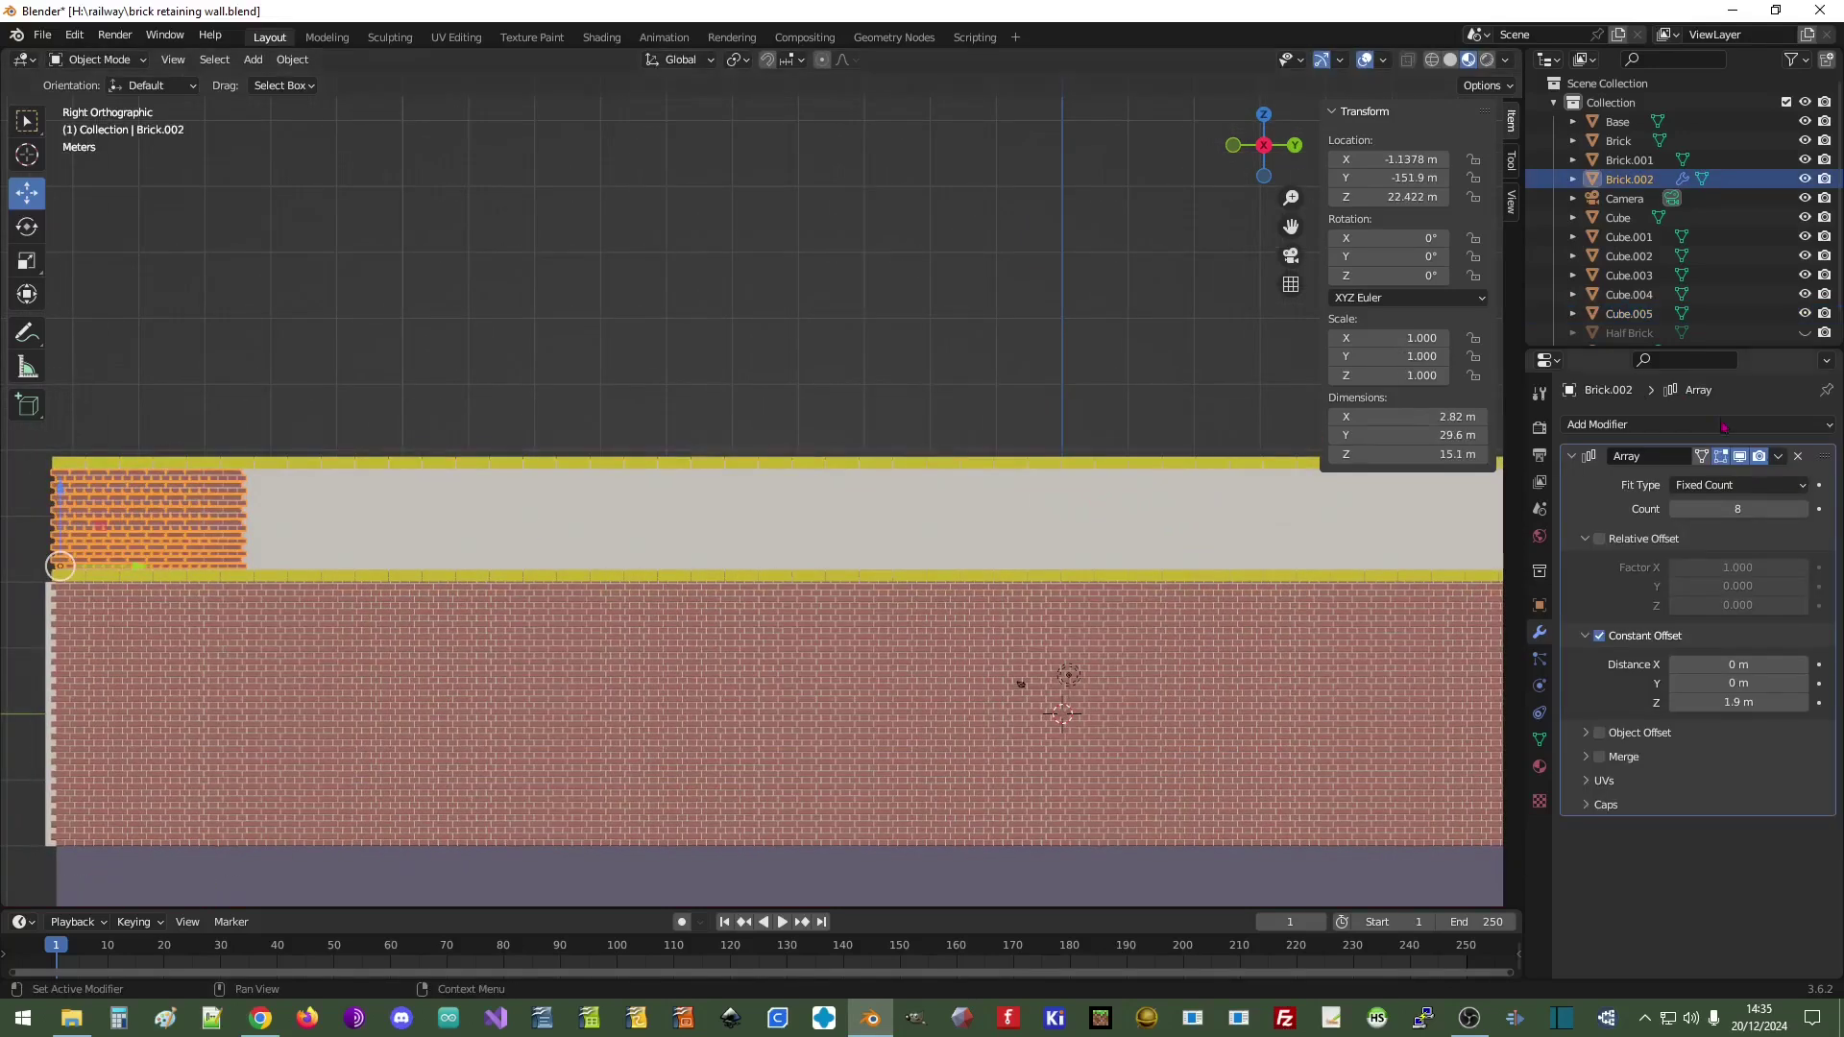
{"action": "left_click", "coordinate": [1779, 457]}
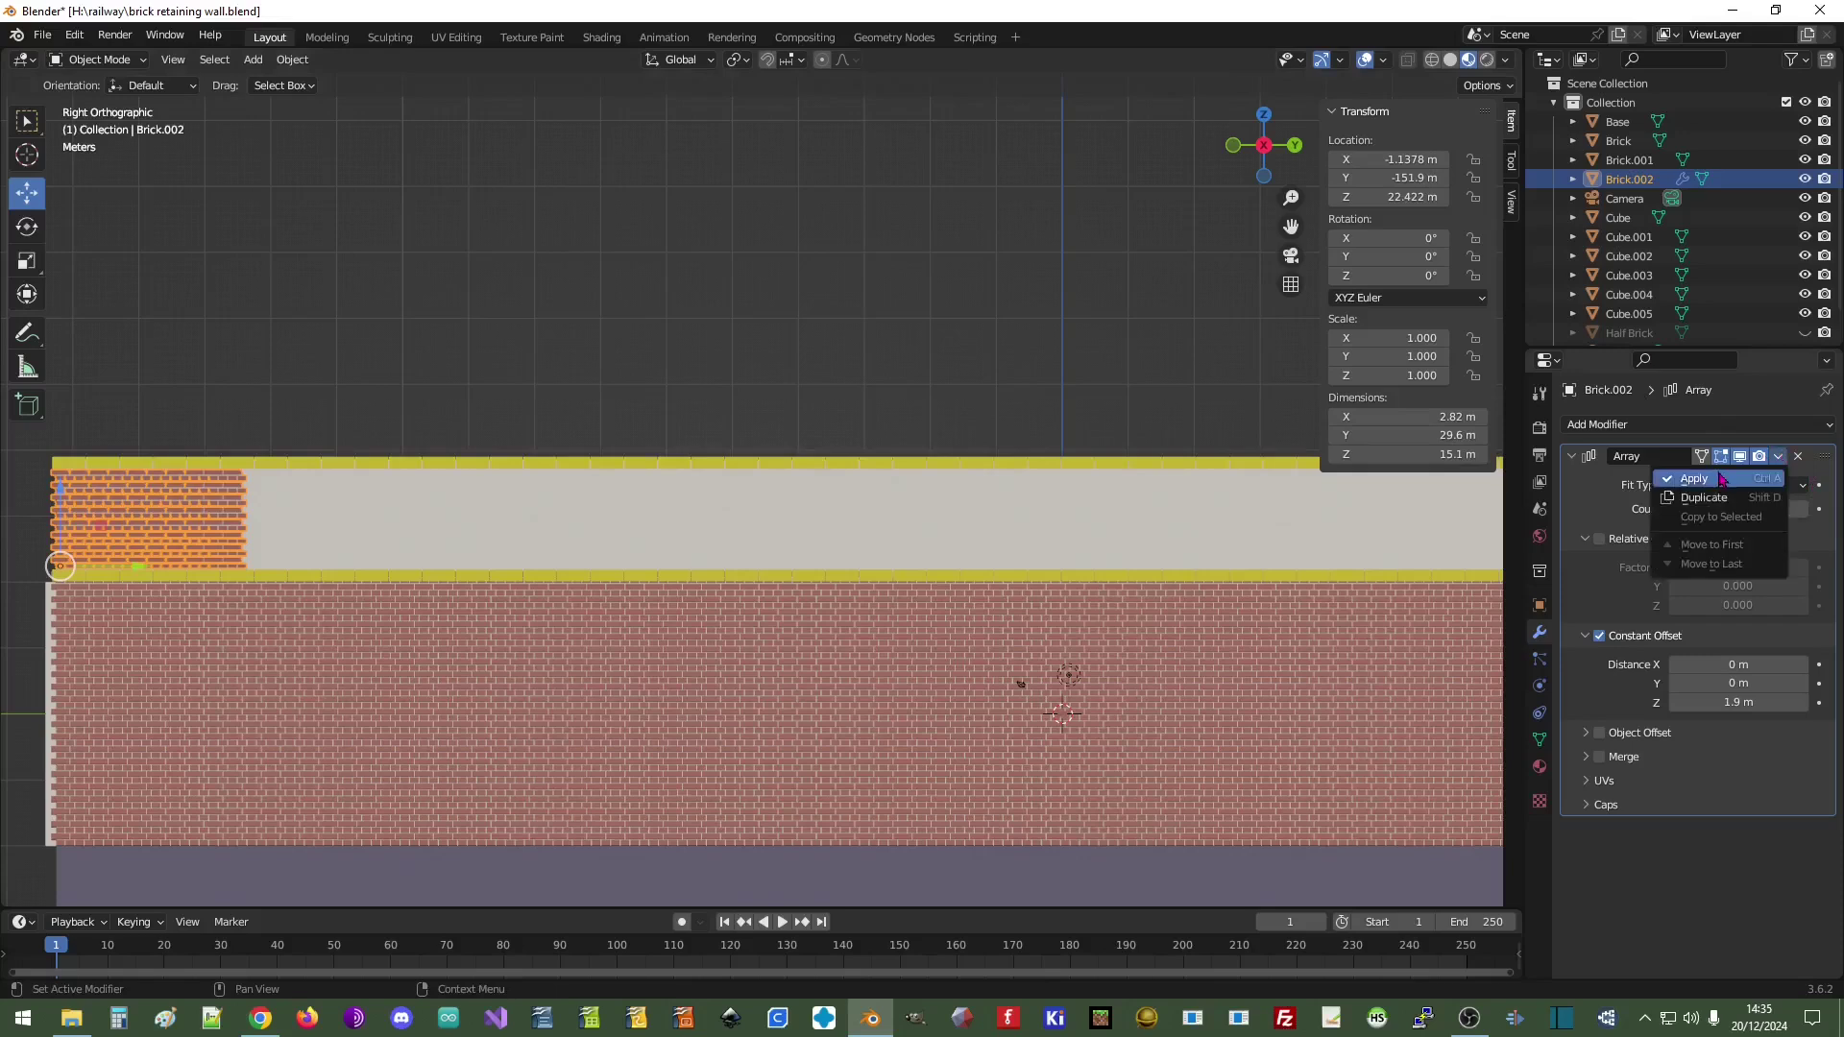
{"action": "left_click", "coordinate": [1721, 478]}
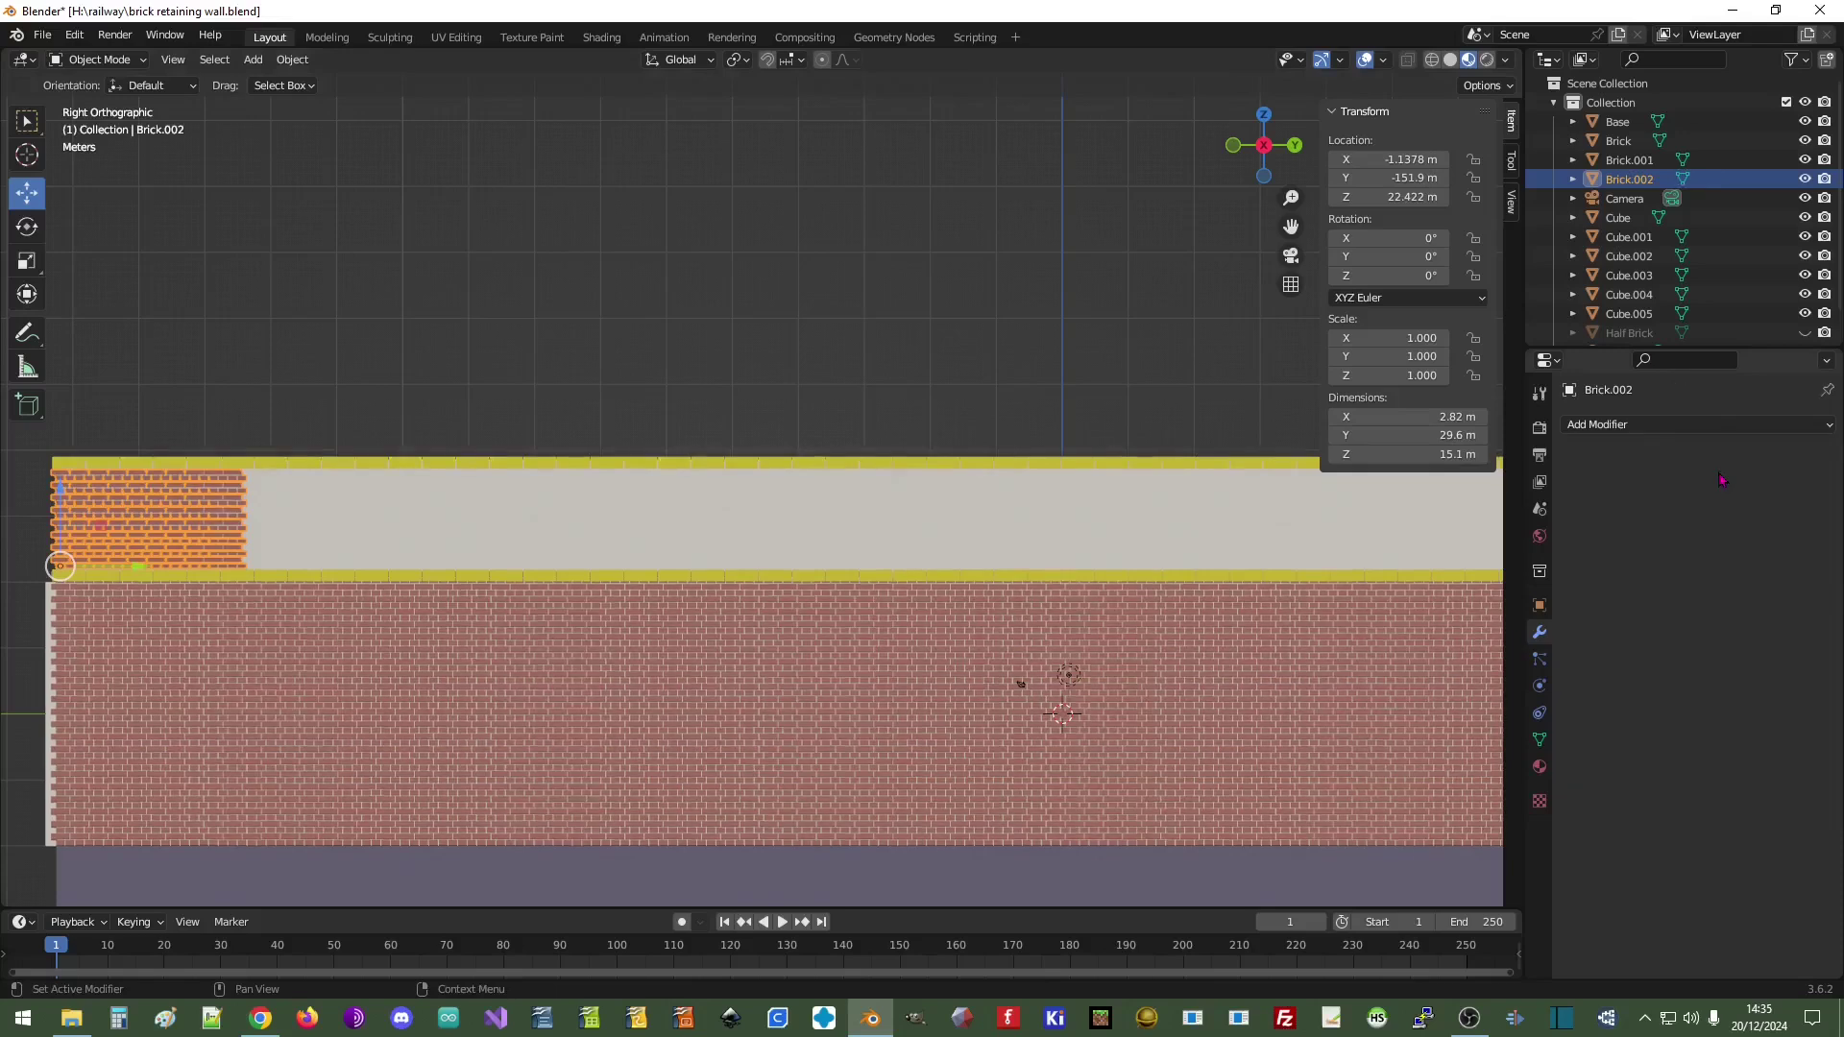
- Add a new Array modifier to the parapet bricks, replacing the relative offset with a constant offset of 0 m in X and 50 m in Y
{"action": "left_click", "coordinate": [1614, 427]}
{"action": "left_click", "coordinate": [1460, 482]}
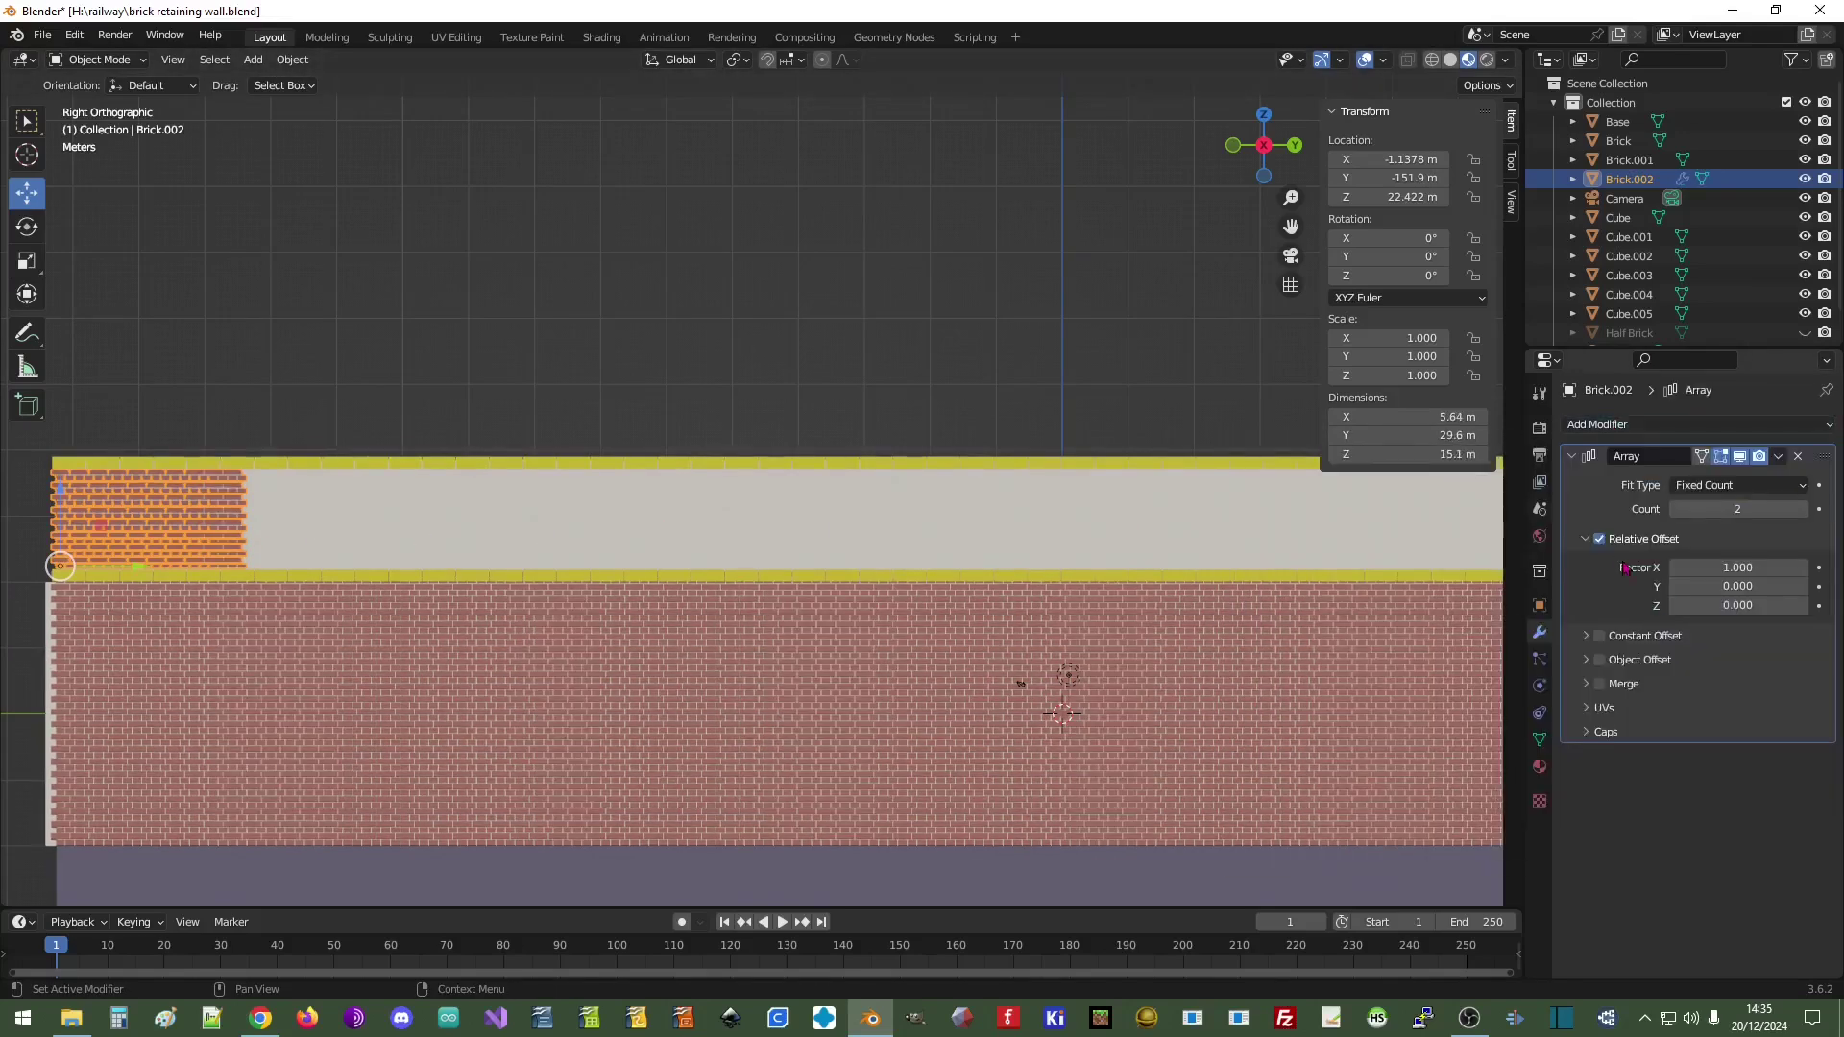
{"action": "left_click", "coordinate": [1599, 539]}
{"action": "left_click", "coordinate": [1586, 635]}
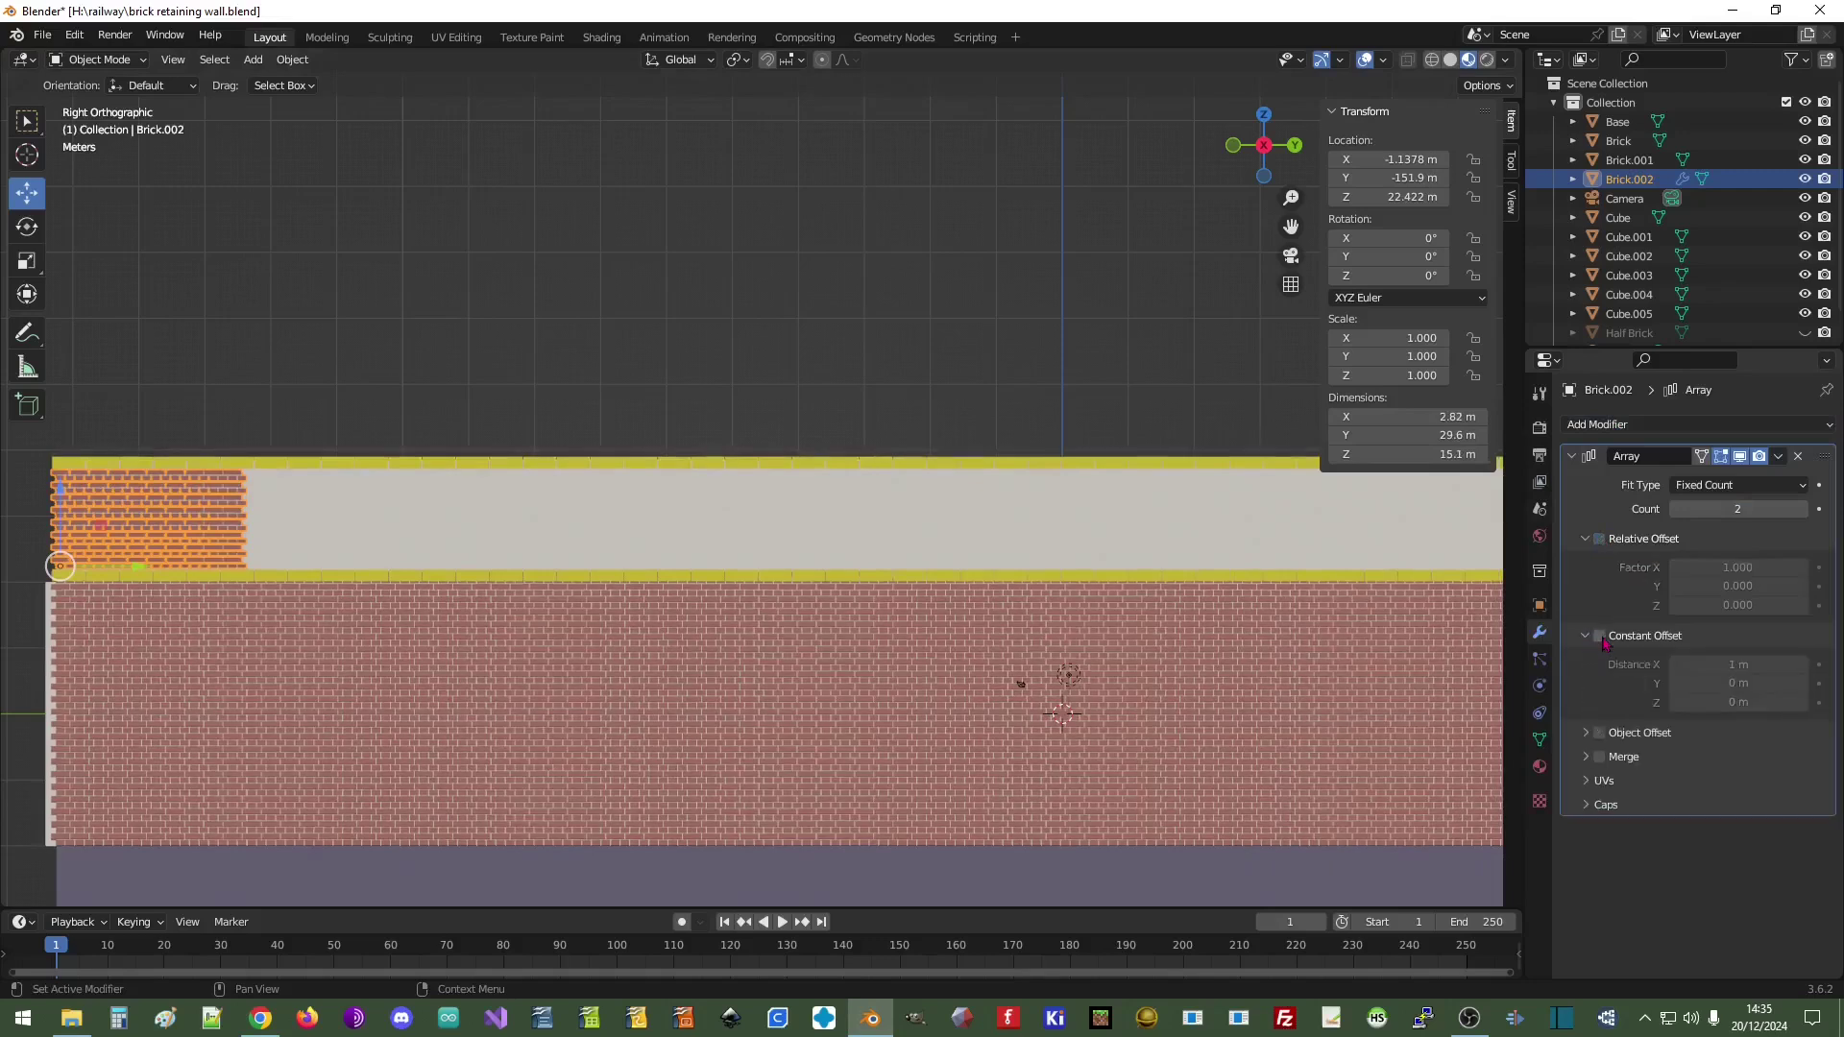
{"action": "left_click", "coordinate": [1599, 635]}
{"action": "left_click", "coordinate": [1734, 663]}
{"action": "type", "text": "0"}
{"action": "left_click", "coordinate": [1721, 682]}
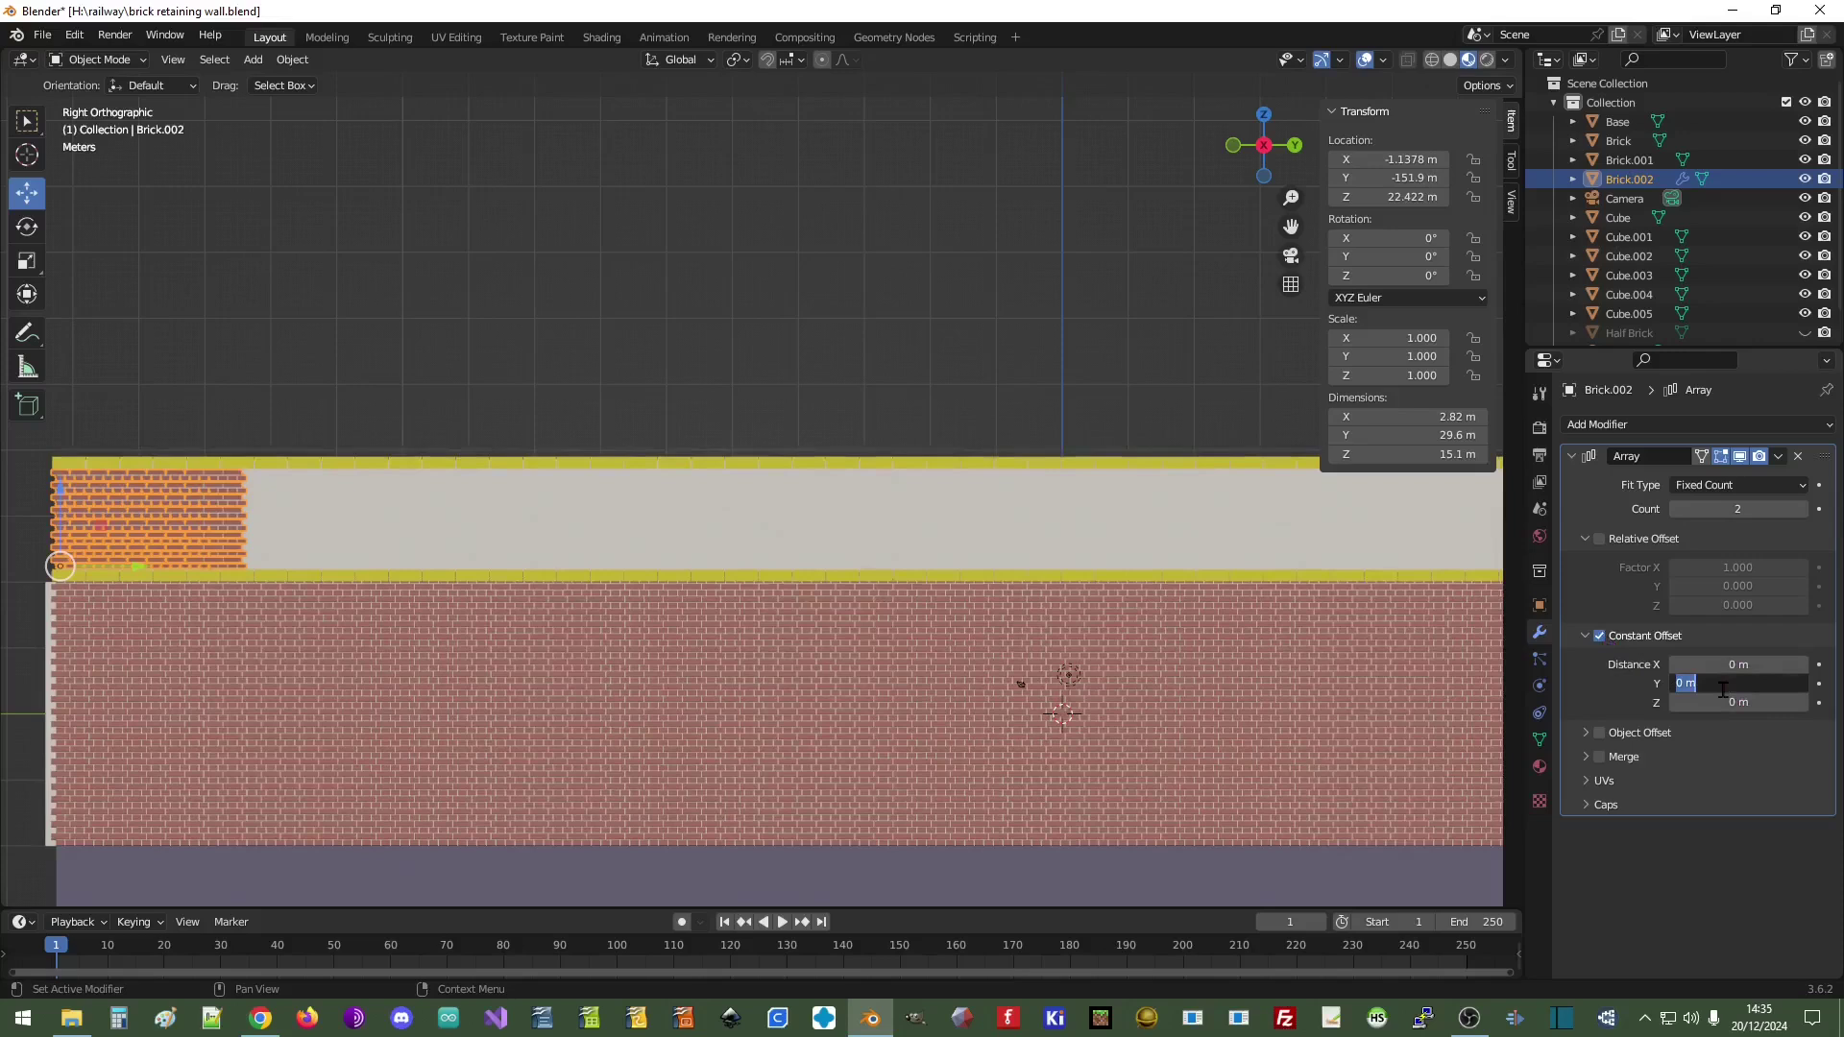
{"action": "type", "text": "50"}
{"action": "key", "text": "Return"}
- Reduce the array's constant Y offset to 40 m and again to 30 m to narrow the gap between the brick blocks
{"action": "scroll", "coordinate": [495, 677], "scroll_direction": "up", "scroll_amount": 6}
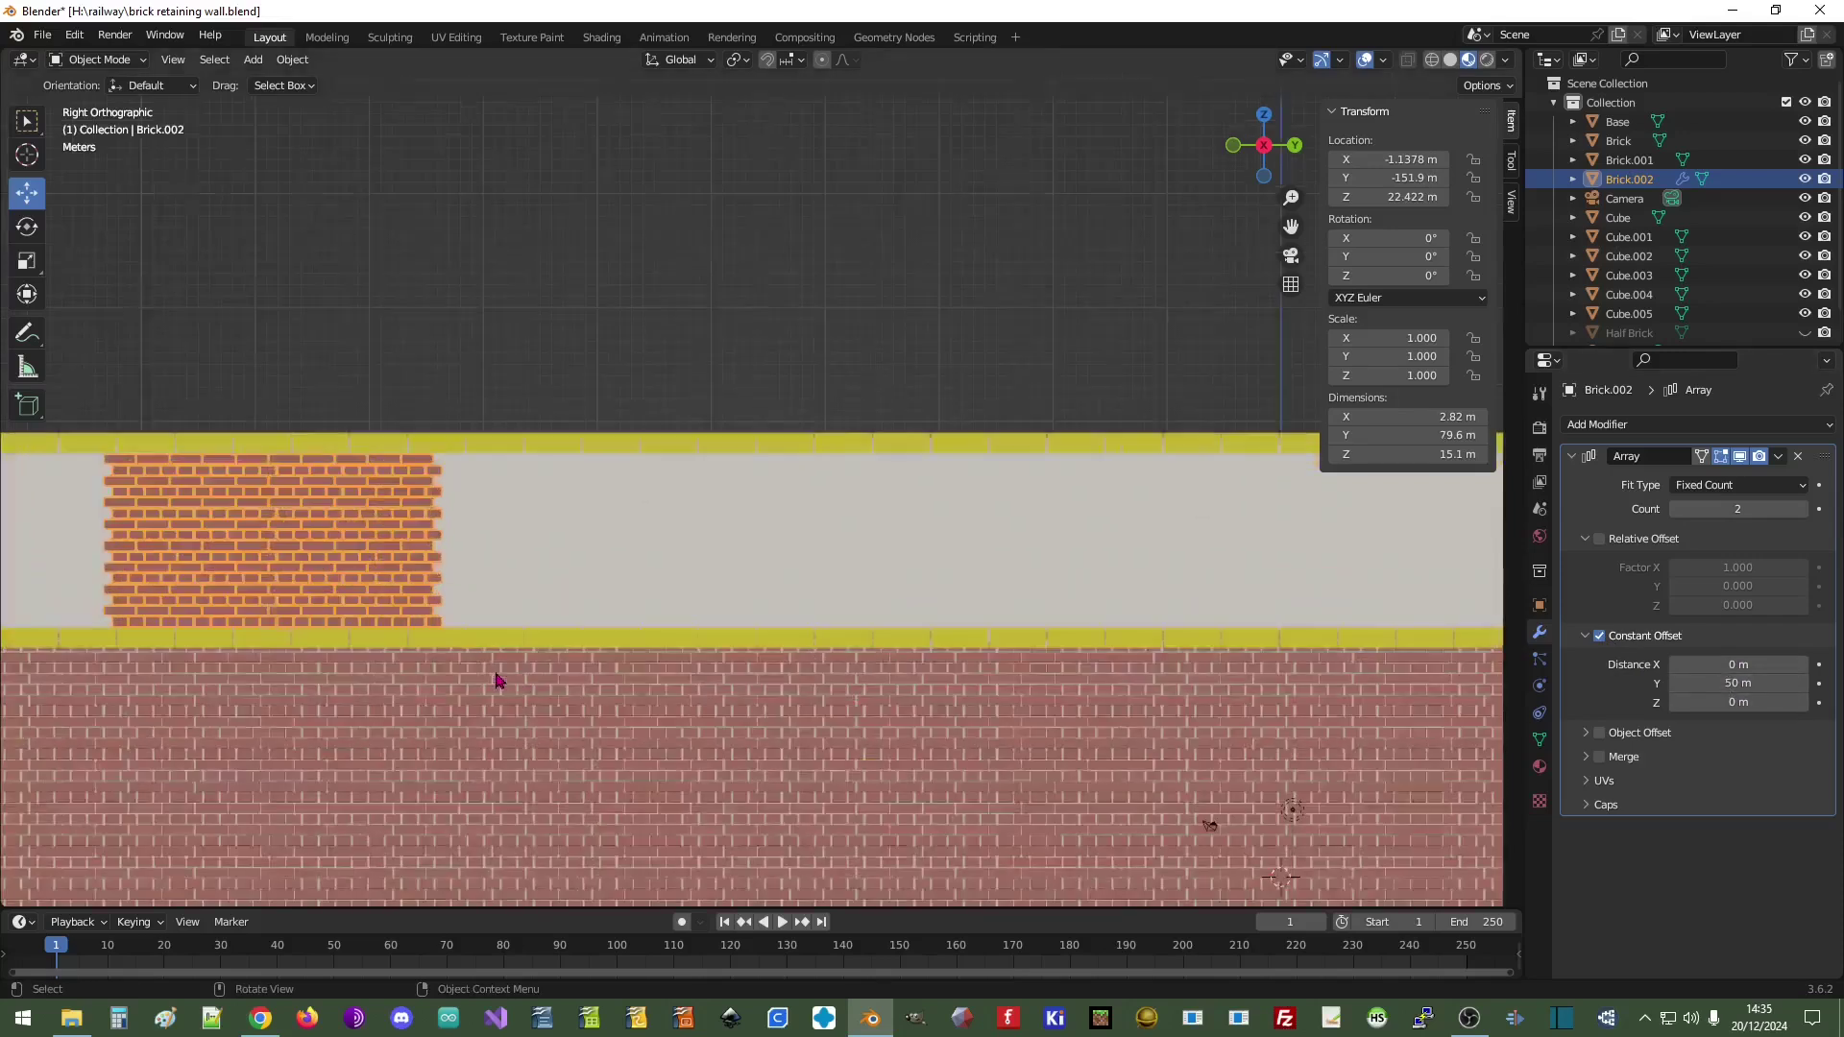
{"action": "middle_click_drag", "start_coordinate": [274, 643], "coordinate": [1373, 615], "text": "shift"}
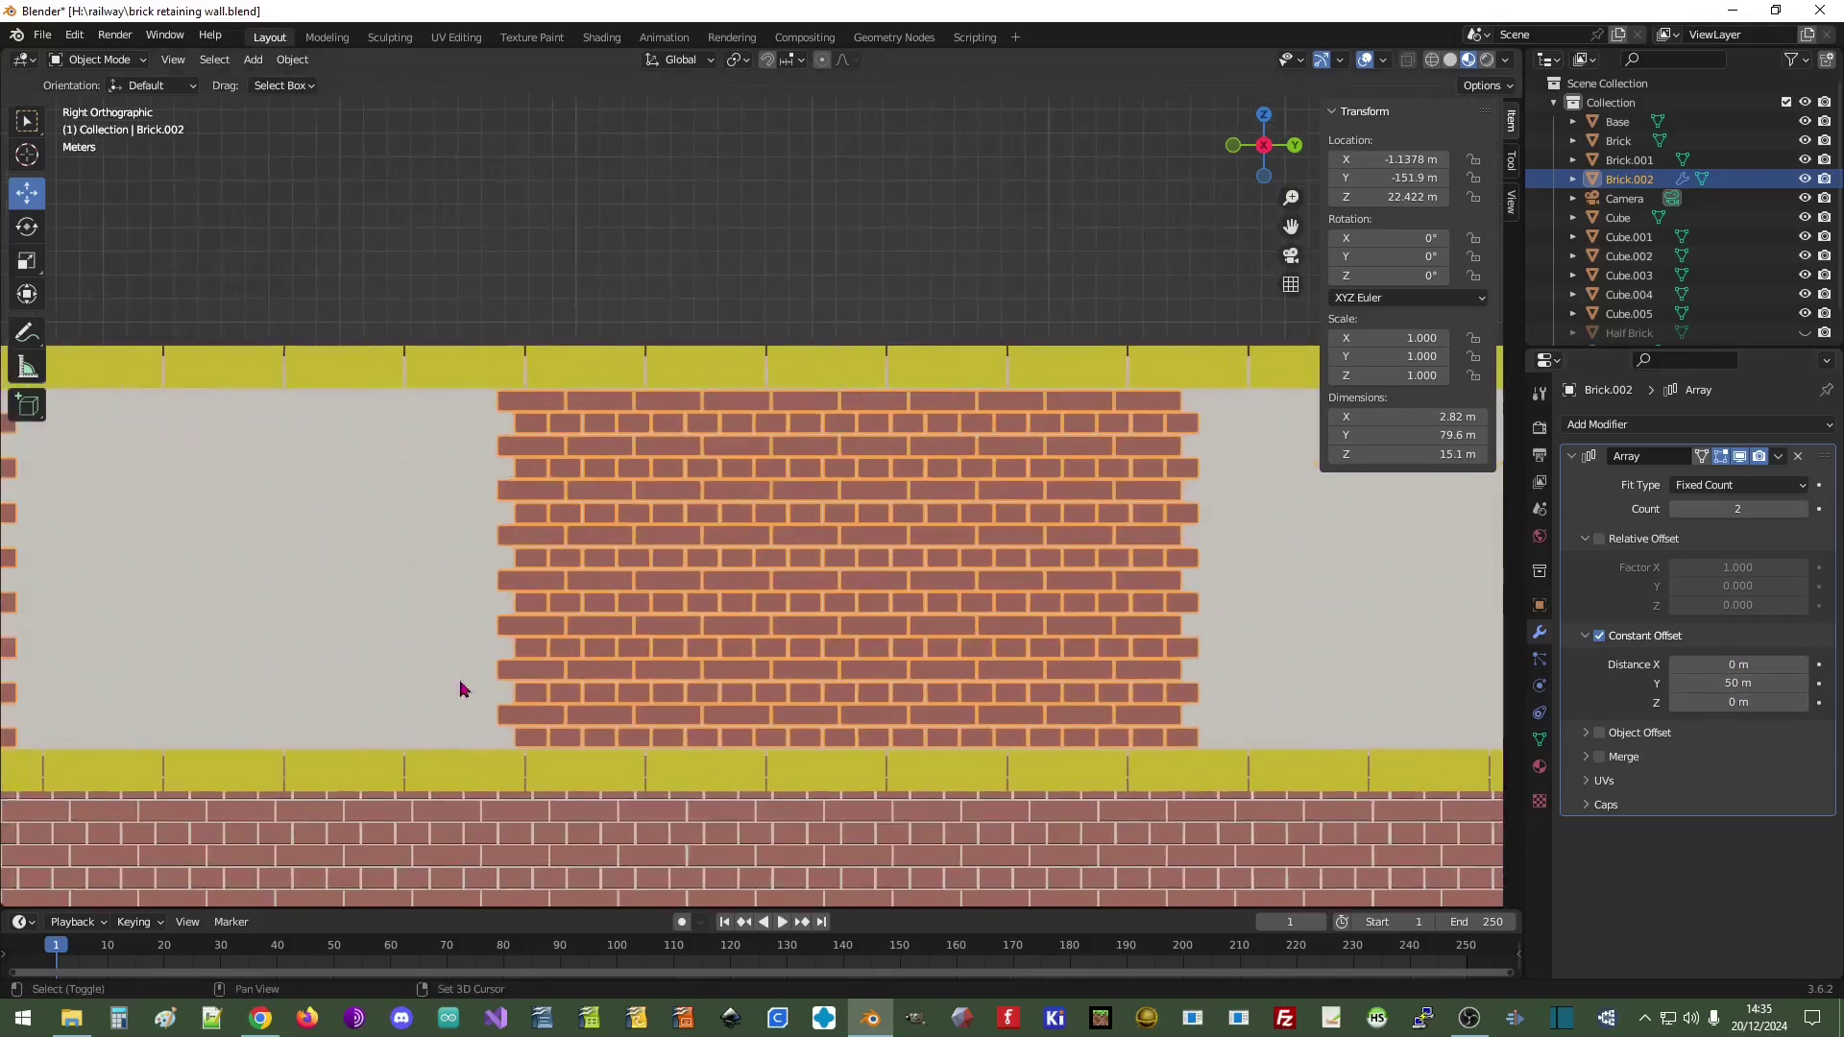
{"action": "scroll", "coordinate": [444, 683], "scroll_direction": "down", "scroll_amount": 1}
{"action": "middle_click_drag", "start_coordinate": [441, 682], "coordinate": [926, 688], "text": "shift"}
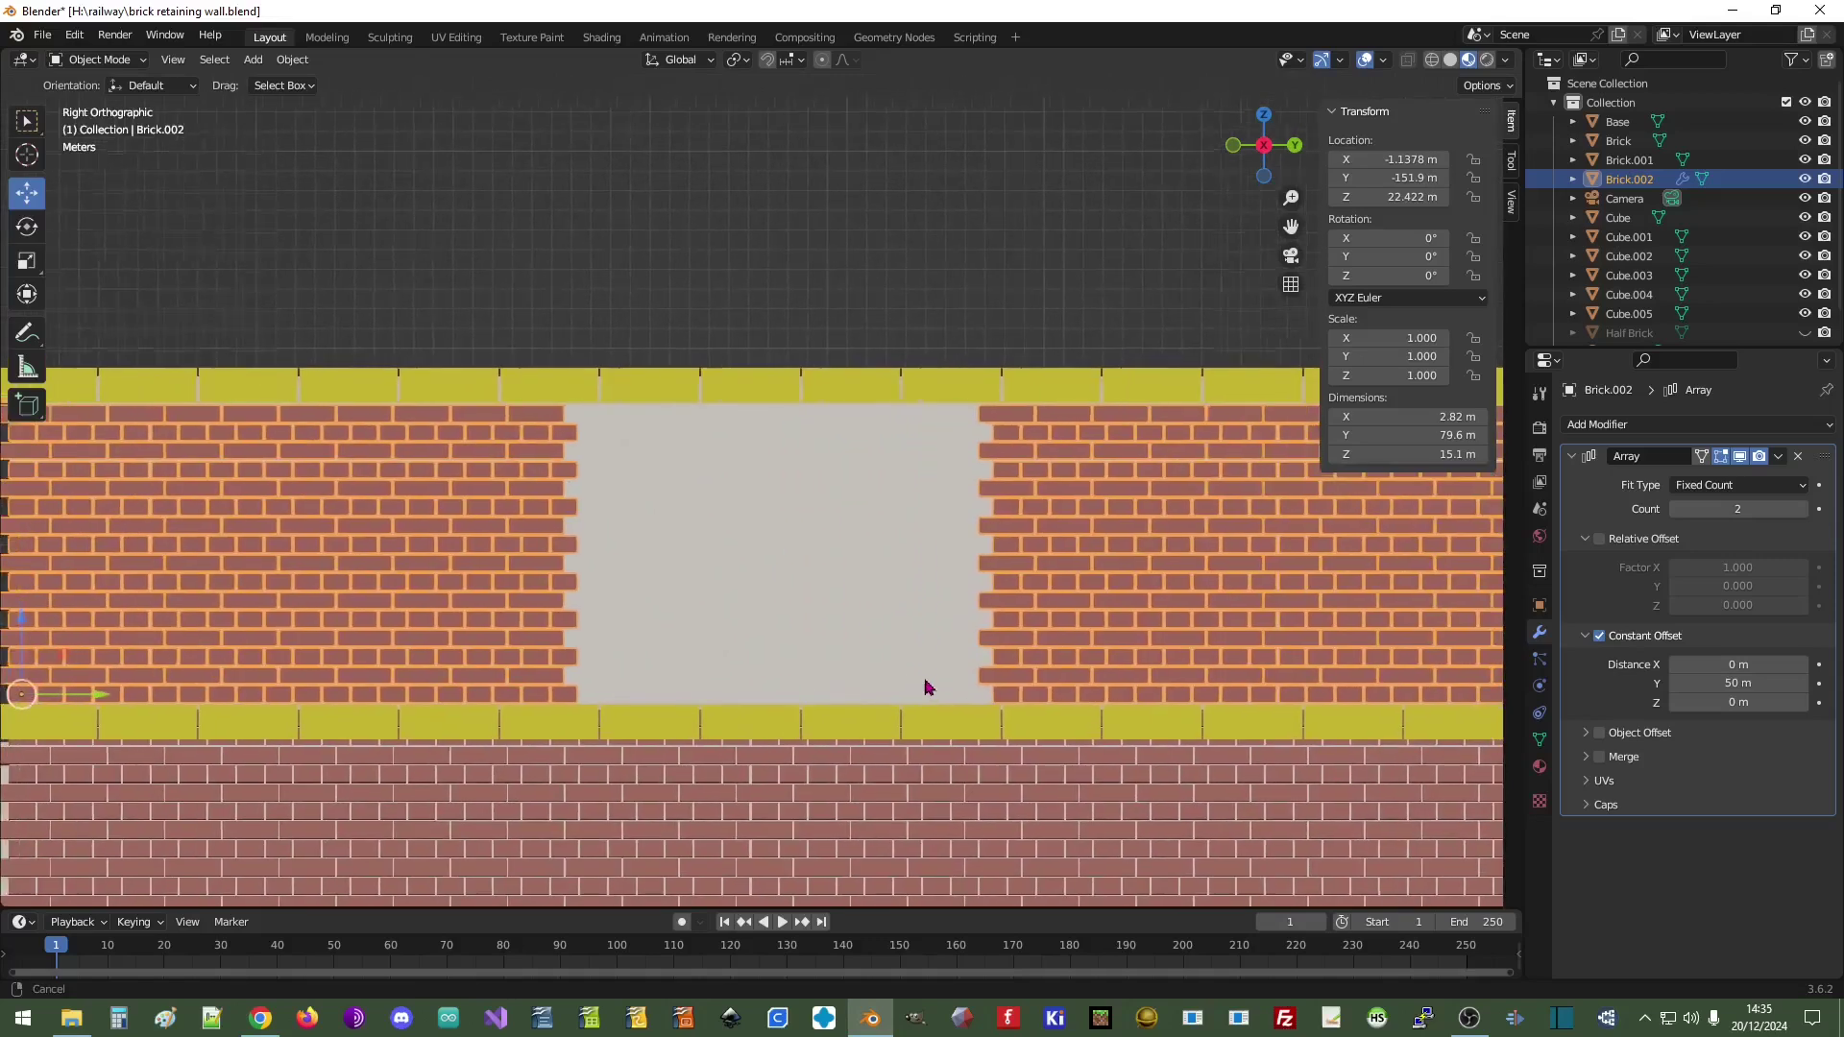
{"action": "scroll", "coordinate": [812, 708], "scroll_direction": "up", "scroll_amount": 1}
{"action": "scroll", "coordinate": [812, 708], "scroll_direction": "up", "scroll_amount": 1}
{"action": "double_click", "coordinate": [1738, 683]}
{"action": "type", "text": "40"}
{"action": "key", "text": "Return"}
{"action": "left_click", "coordinate": [1740, 683]}
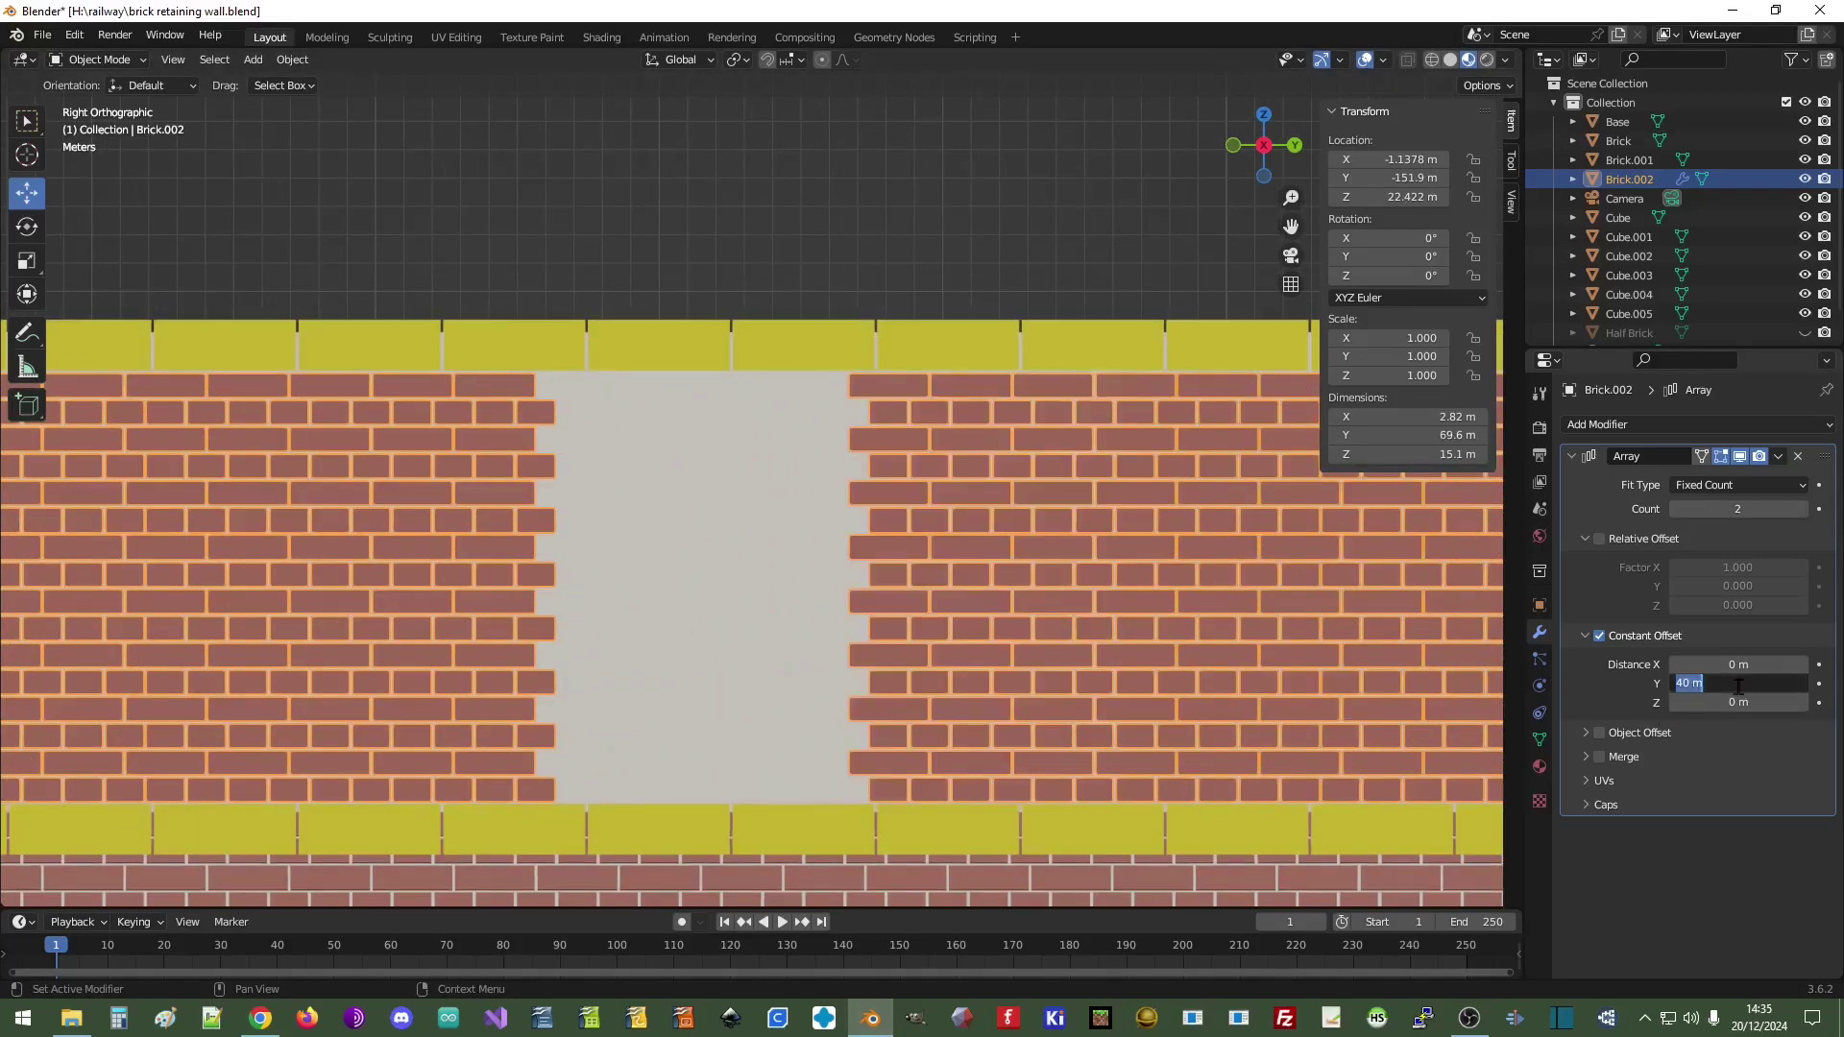
{"action": "key", "text": "Return"}
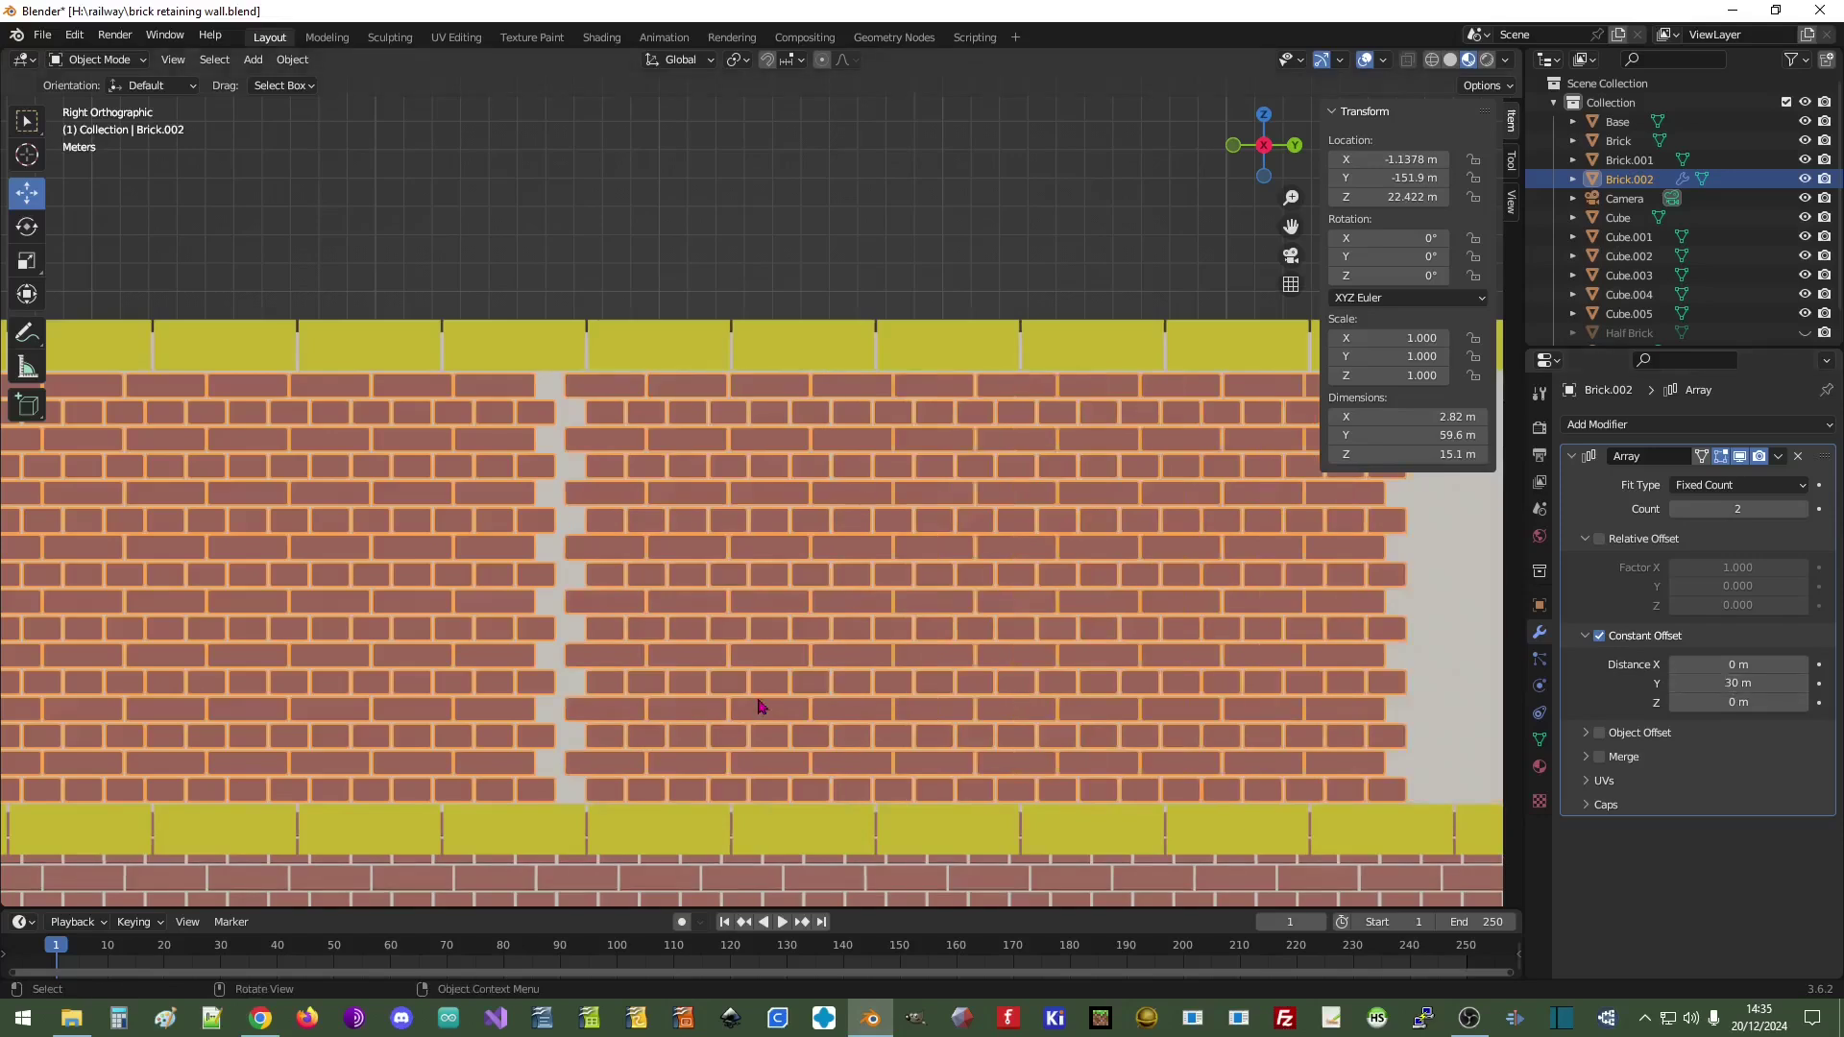
- Fine-tune the array's constant Y offset down to 29.04 m so the two brick blocks interlock with an even mortar joint
{"action": "scroll", "coordinate": [687, 691], "scroll_direction": "up", "scroll_amount": 4}
{"action": "middle_click_drag", "start_coordinate": [562, 684], "coordinate": [984, 622], "text": "shift"}
{"action": "left_click_drag", "start_coordinate": [1682, 684], "coordinate": [1678, 684]}
{"action": "left_click", "coordinate": [1675, 684]}
{"action": "left_click", "coordinate": [1676, 684]}
{"action": "left_click", "coordinate": [1676, 684]}
{"action": "left_click", "coordinate": [1675, 684]}
{"action": "left_click", "coordinate": [1676, 684]}
{"action": "left_click", "coordinate": [1675, 684]}
{"action": "left_click", "coordinate": [1676, 684]}
{"action": "left_click", "coordinate": [1675, 684]}
{"action": "left_click", "coordinate": [1676, 683]}
{"action": "left_click", "coordinate": [1676, 683]}
{"action": "left_click", "coordinate": [1677, 683]}
{"action": "left_click", "coordinate": [1676, 684]}
{"action": "left_click", "coordinate": [1676, 684]}
{"action": "left_click", "coordinate": [1677, 683]}
{"action": "left_click", "coordinate": [1677, 683]}
{"action": "left_click", "coordinate": [1677, 685]}
{"action": "left_click", "coordinate": [1676, 685]}
{"action": "left_click", "coordinate": [1676, 685]}
{"action": "left_click", "coordinate": [1676, 684]}
{"action": "left_click", "coordinate": [1676, 684]}
{"action": "left_click", "coordinate": [1676, 685]}
{"action": "left_click", "coordinate": [1677, 684]}
{"action": "left_click", "coordinate": [1677, 684]}
{"action": "left_click", "coordinate": [1676, 683]}
{"action": "left_click", "coordinate": [1675, 683]}
{"action": "left_click", "coordinate": [1676, 684]}
{"action": "left_click", "coordinate": [1675, 683]}
{"action": "left_click", "coordinate": [1676, 683]}
{"action": "left_click", "coordinate": [1676, 684]}
{"action": "left_click", "coordinate": [1675, 684]}
{"action": "left_click", "coordinate": [1676, 683]}
{"action": "left_click", "coordinate": [1676, 684]}
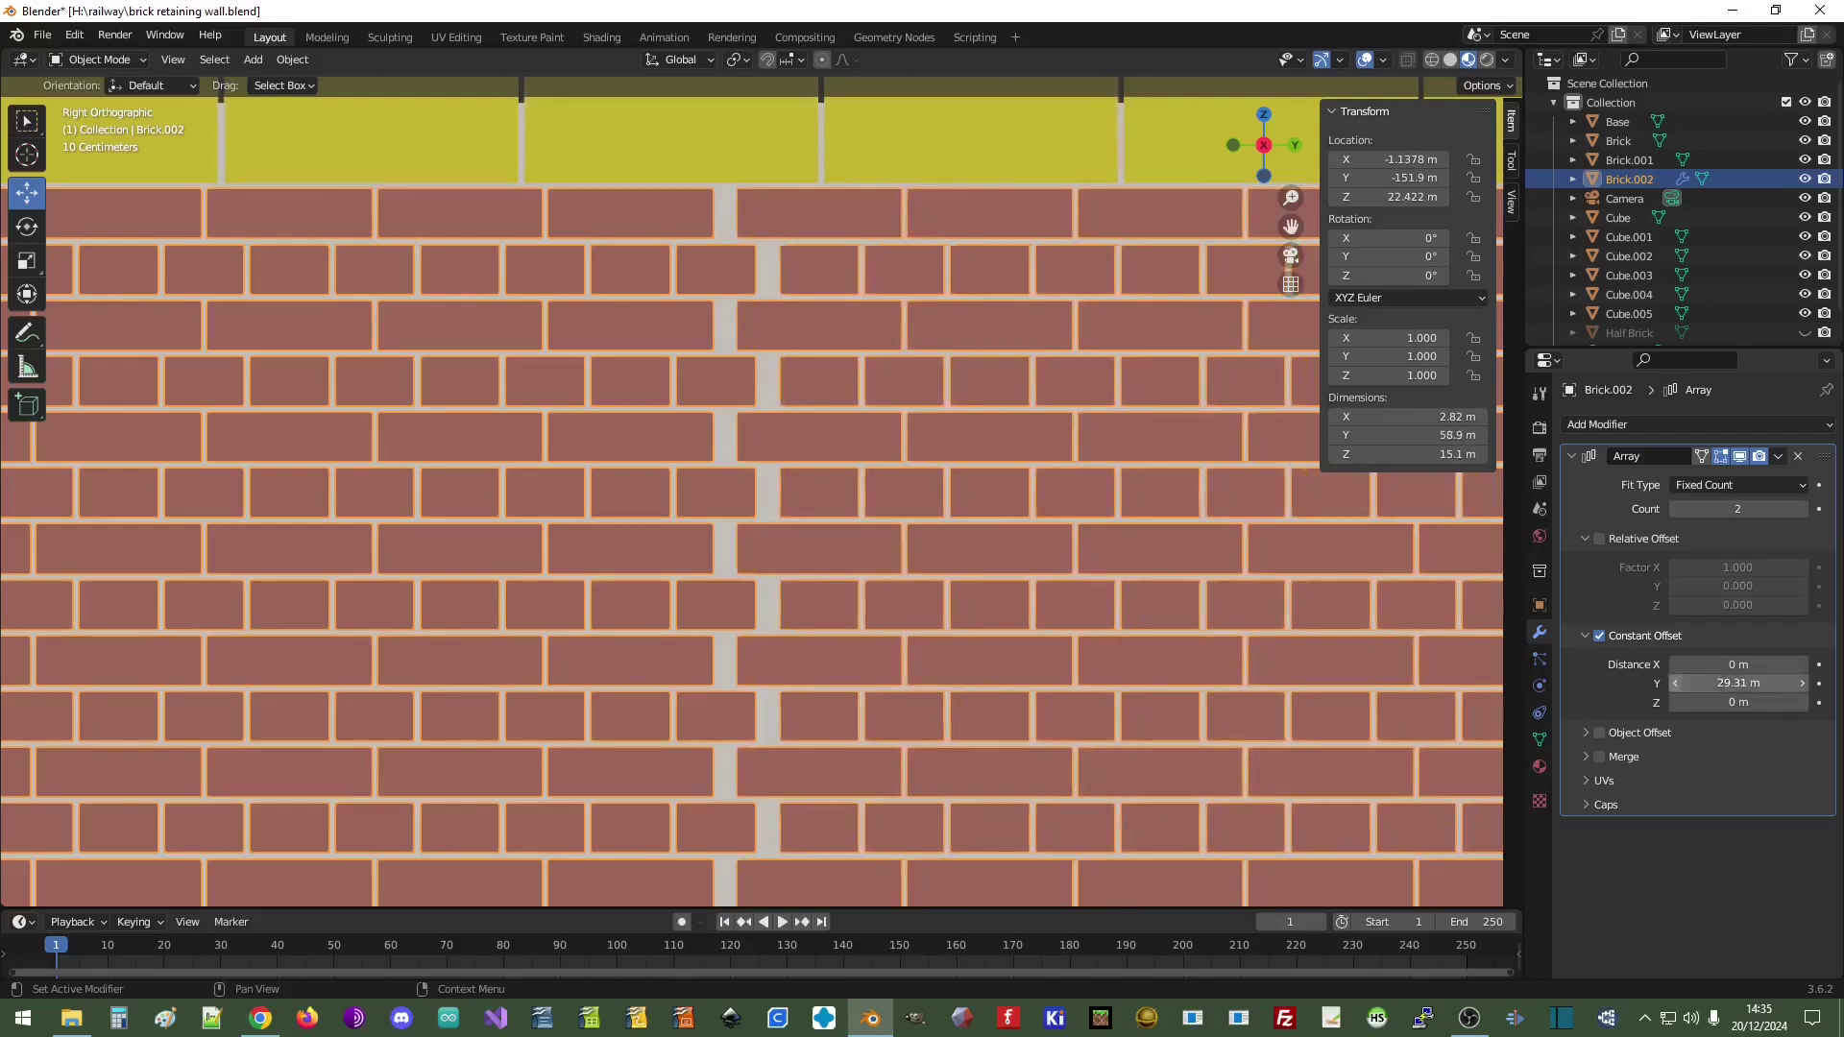
{"action": "left_click", "coordinate": [1675, 684]}
{"action": "left_click", "coordinate": [1676, 684]}
{"action": "left_click", "coordinate": [1676, 684]}
{"action": "left_click", "coordinate": [1676, 684]}
{"action": "left_click", "coordinate": [1676, 684]}
{"action": "left_click", "coordinate": [1676, 684]}
{"action": "left_click", "coordinate": [1675, 684]}
{"action": "left_click", "coordinate": [1675, 684]}
{"action": "left_click", "coordinate": [1676, 684]}
{"action": "left_click", "coordinate": [1676, 684]}
{"action": "left_click", "coordinate": [1675, 684]}
{"action": "left_click", "coordinate": [1675, 684]}
{"action": "left_click", "coordinate": [1676, 684]}
{"action": "left_click", "coordinate": [1676, 684]}
{"action": "left_click", "coordinate": [1675, 684]}
{"action": "left_click", "coordinate": [1675, 684]}
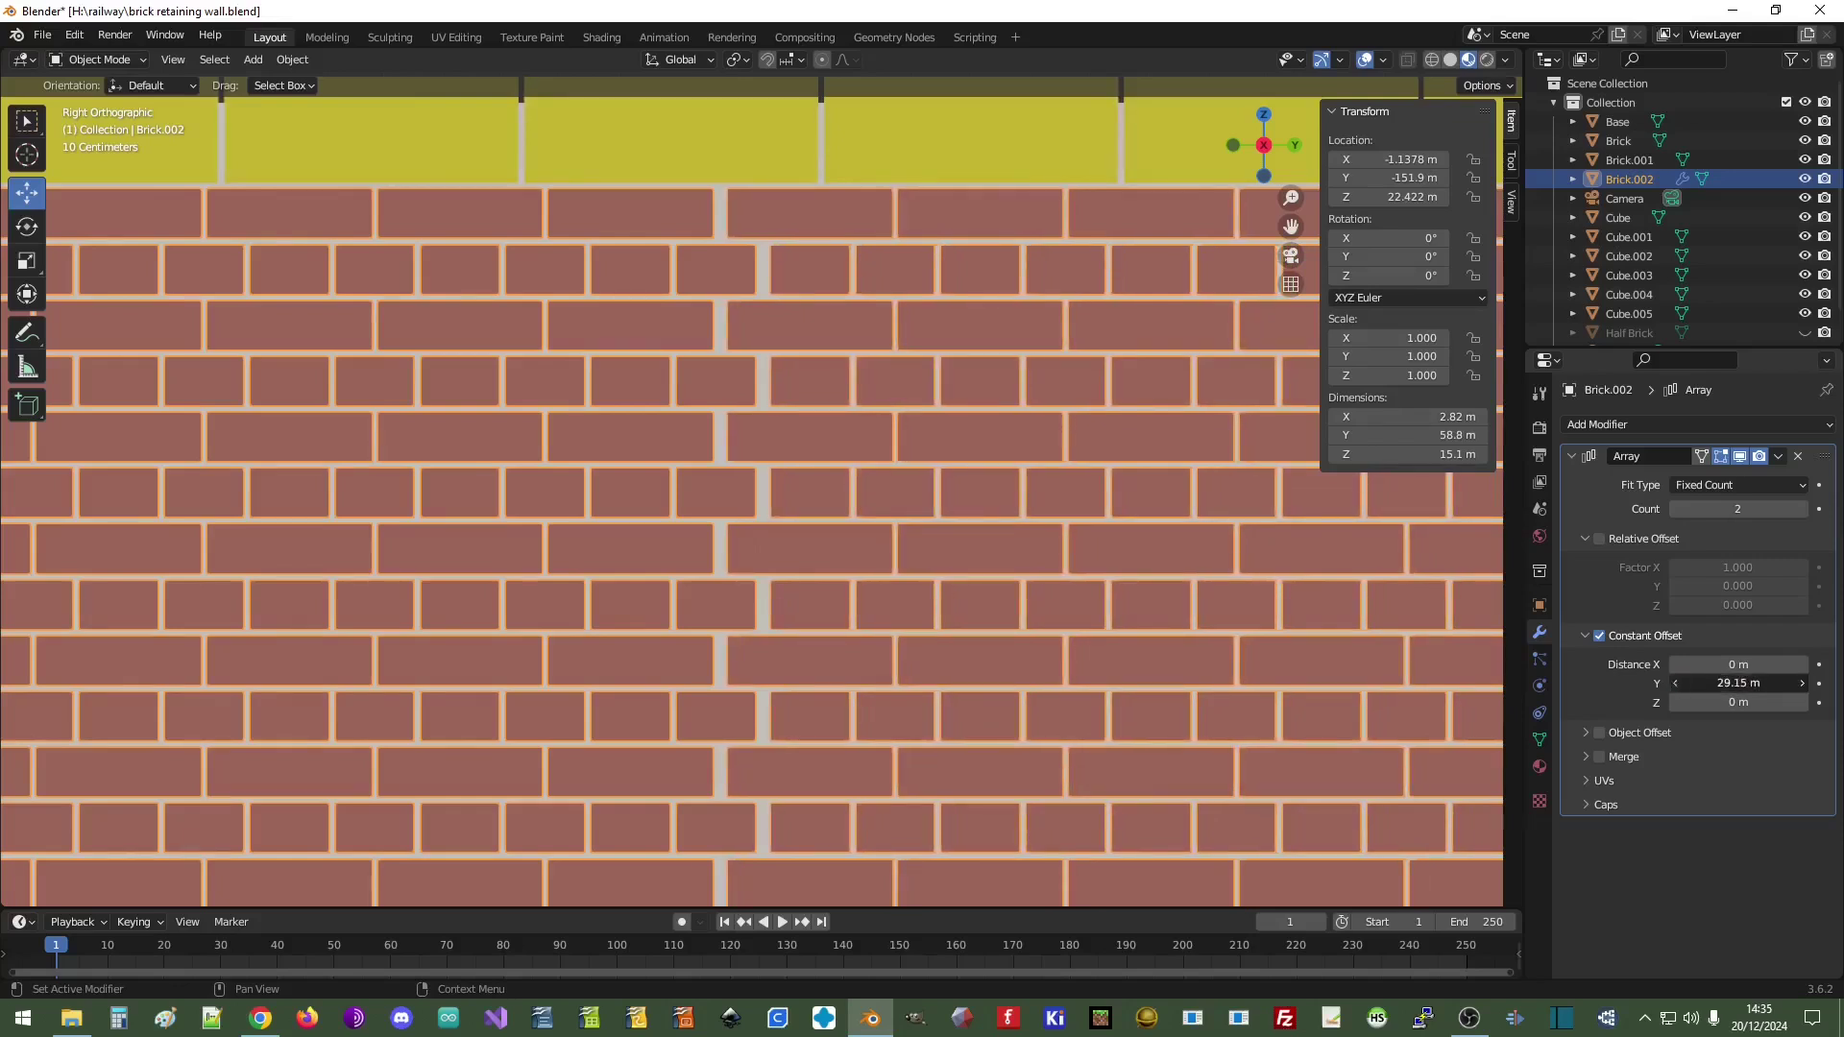
{"action": "left_click", "coordinate": [1676, 683]}
{"action": "left_click", "coordinate": [1676, 684]}
{"action": "left_click", "coordinate": [1675, 684]}
{"action": "left_click", "coordinate": [1676, 683]}
{"action": "left_click", "coordinate": [1676, 683]}
{"action": "left_click", "coordinate": [1676, 684]}
{"action": "left_click", "coordinate": [1675, 684]}
{"action": "left_click", "coordinate": [1676, 684]}
{"action": "left_click", "coordinate": [1675, 684]}
{"action": "left_click", "coordinate": [1676, 684]}
- Set the array's count to 11, trying 8 first, so the parapet bricks run the full length of the wall
{"action": "scroll", "coordinate": [865, 646], "scroll_direction": "down", "scroll_amount": 6}
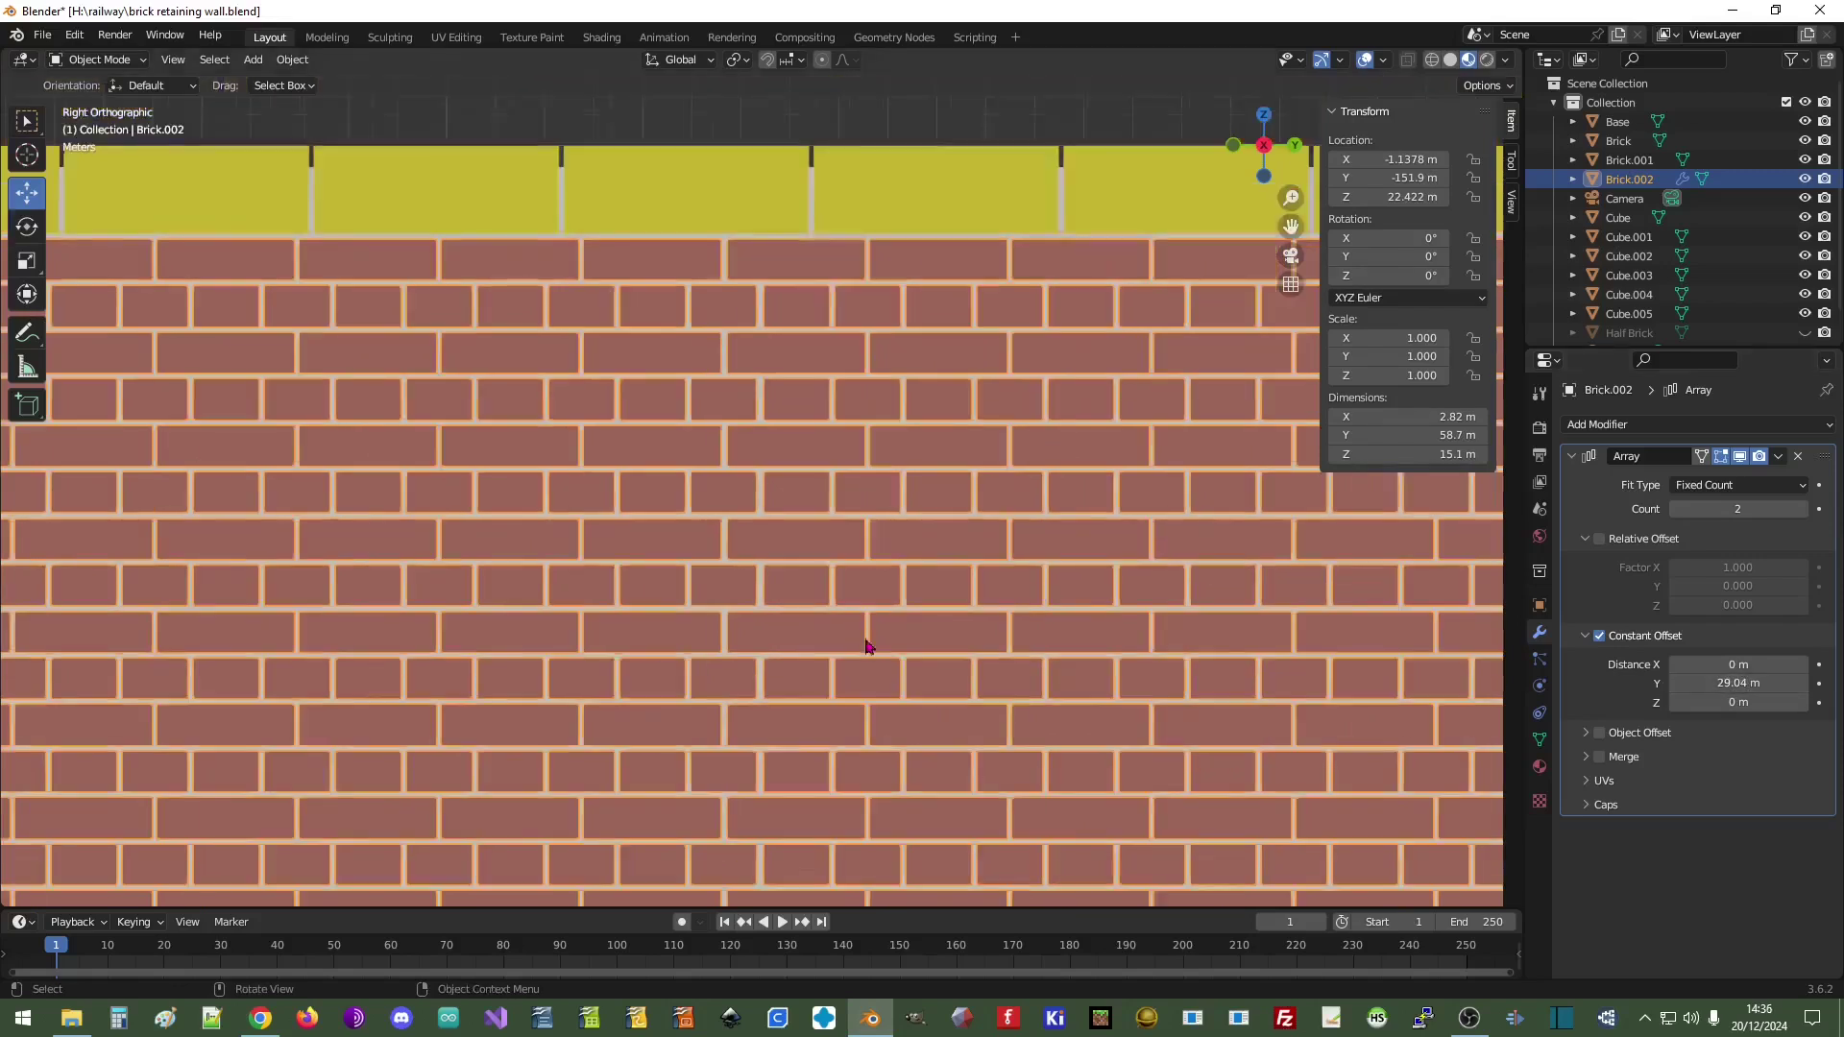
{"action": "scroll", "coordinate": [1191, 635], "scroll_direction": "down", "scroll_amount": 5}
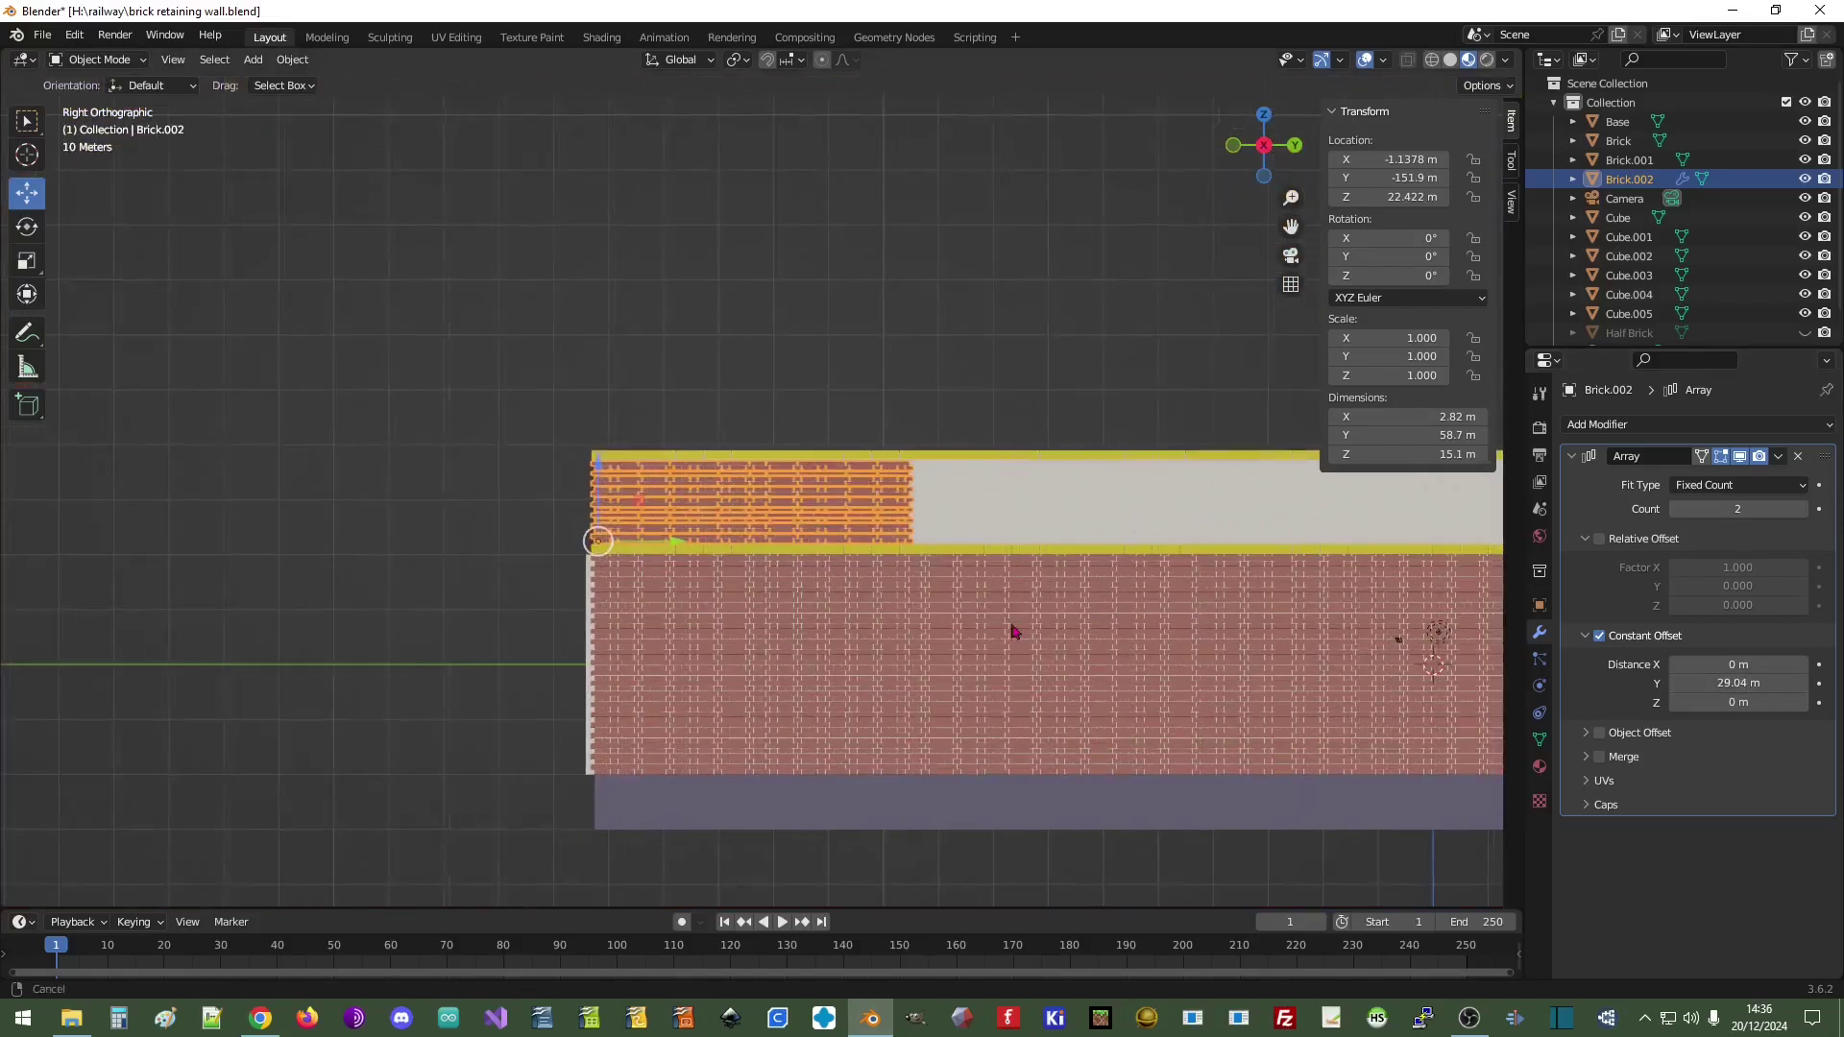
{"action": "scroll", "coordinate": [856, 617], "scroll_direction": "down", "scroll_amount": 3}
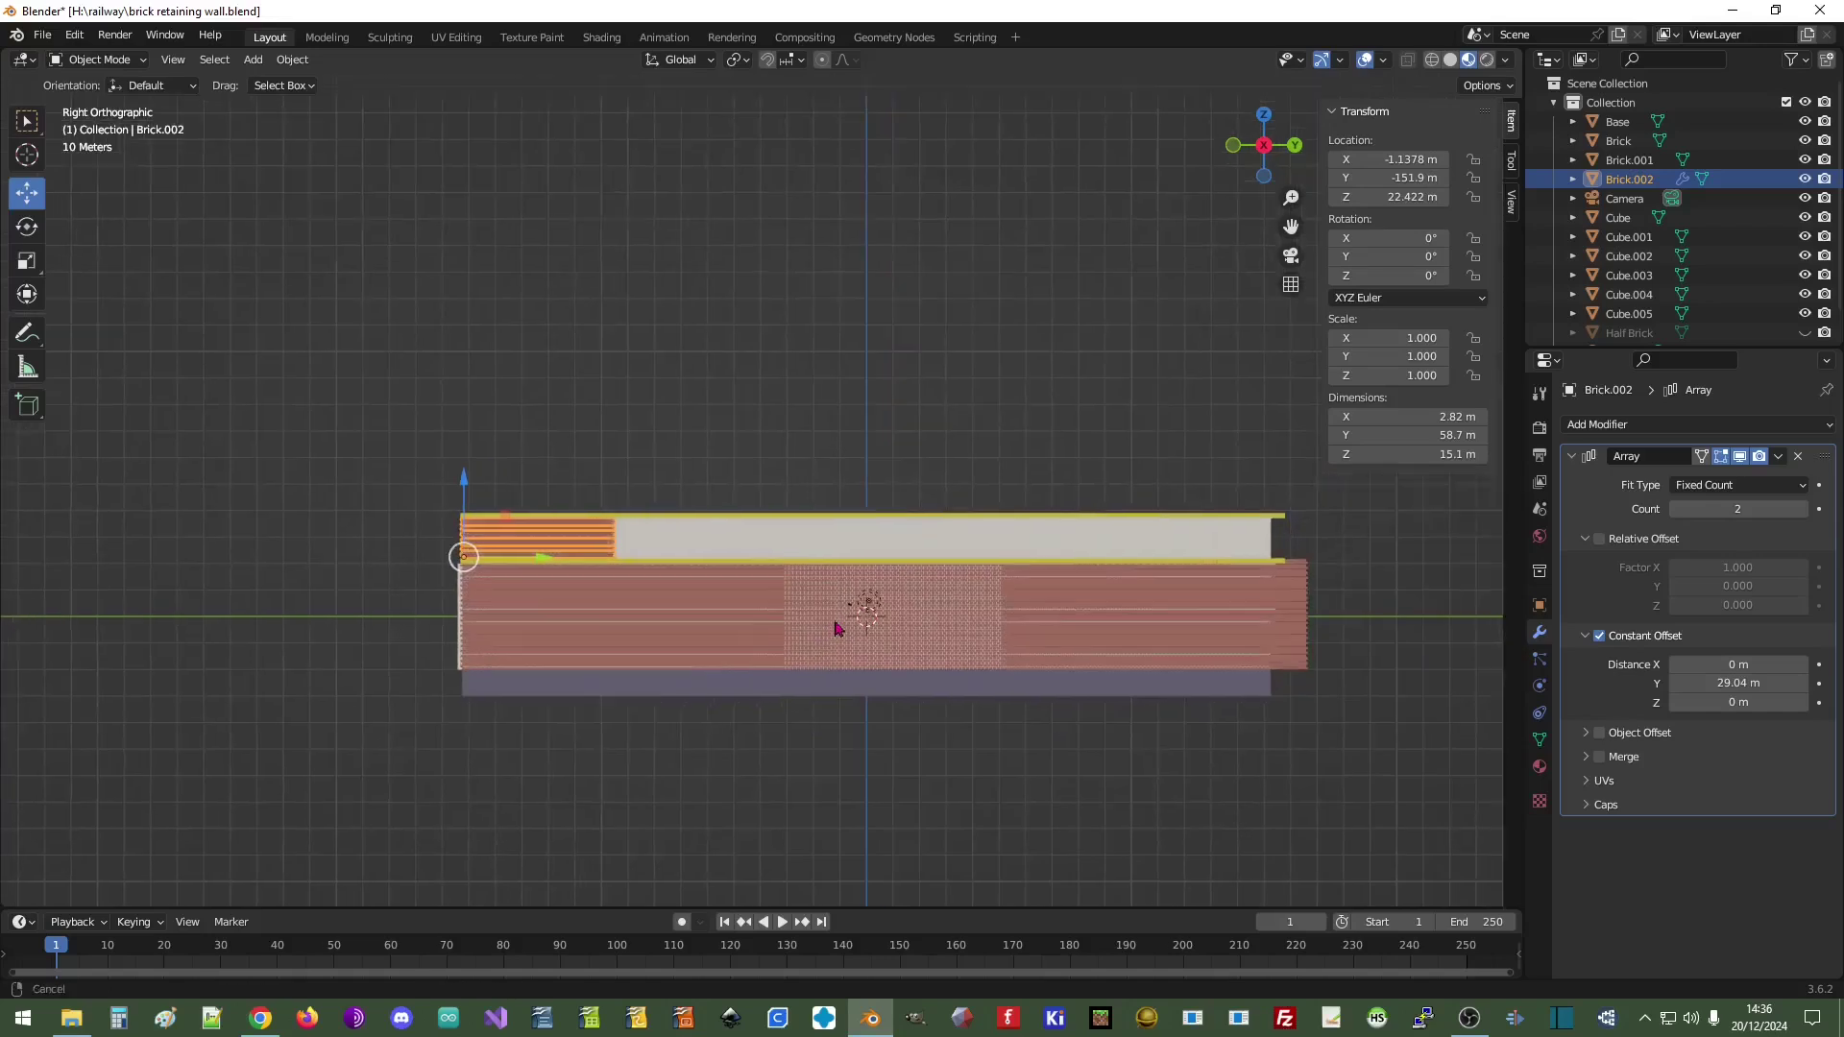
{"action": "left_click", "coordinate": [1746, 511]}
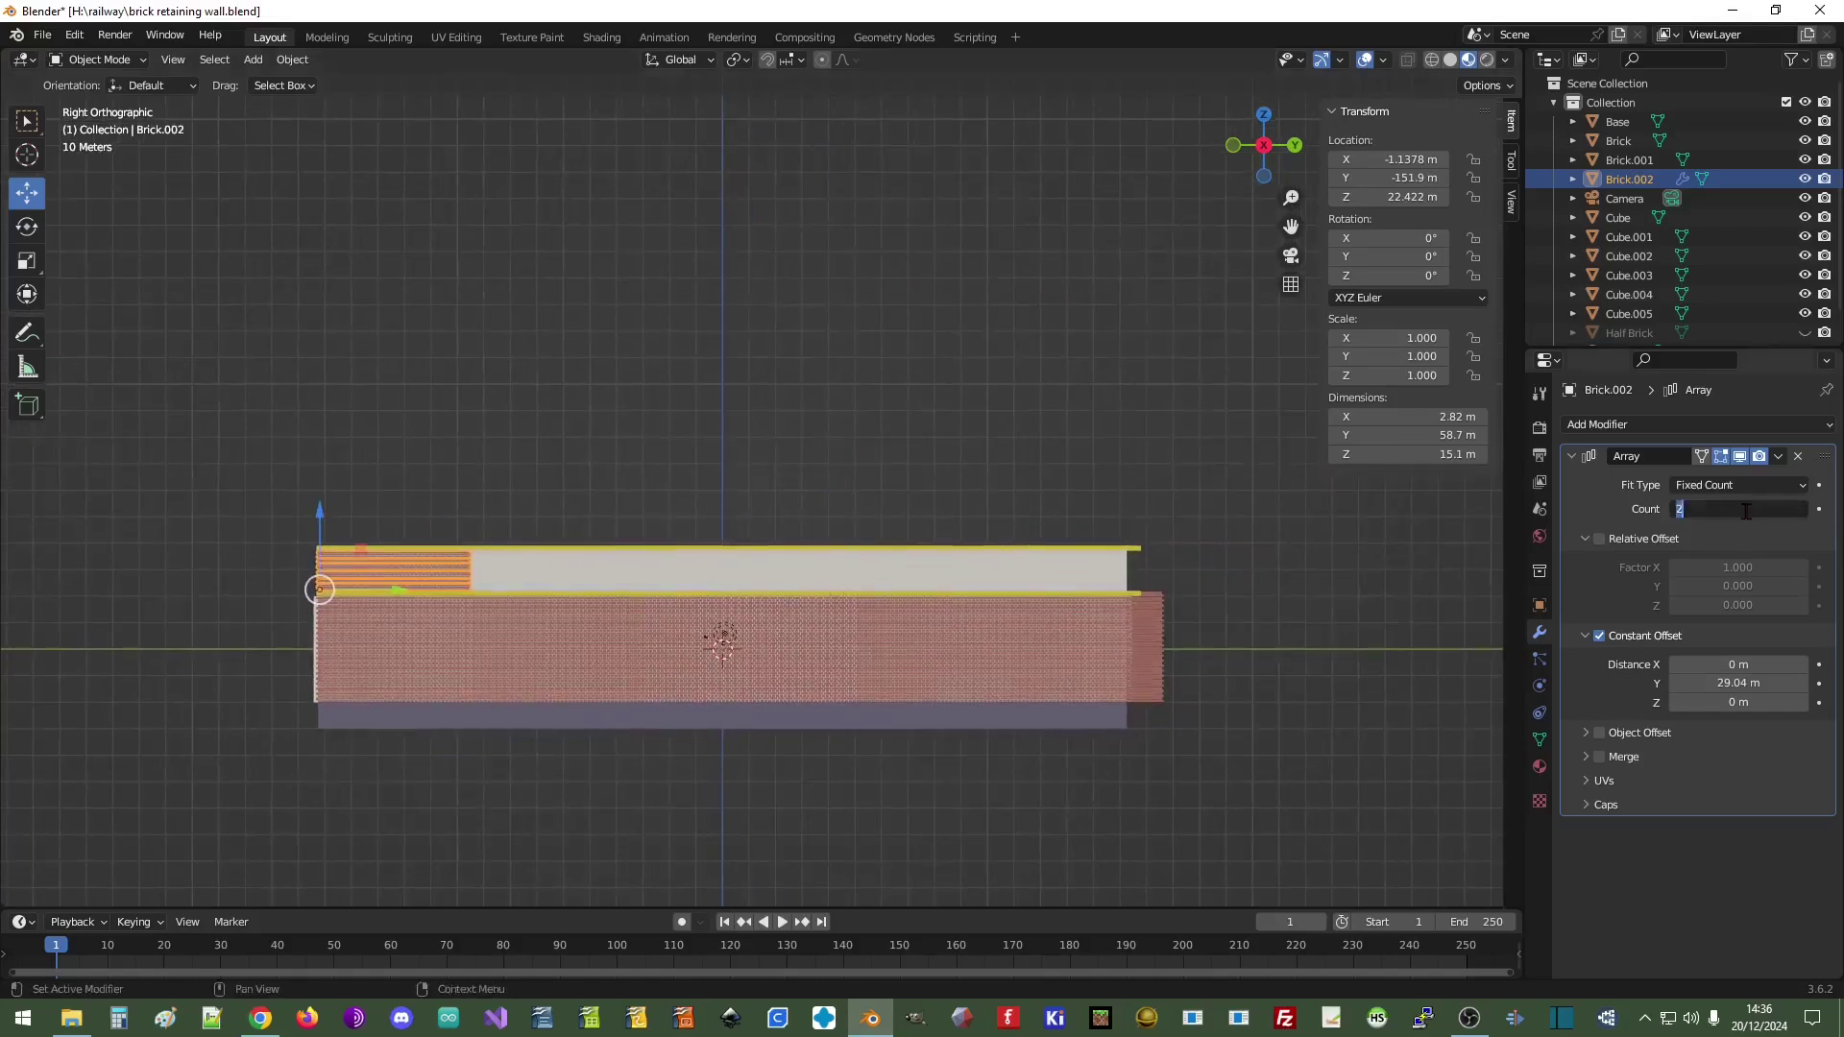
{"action": "key", "text": "Return"}
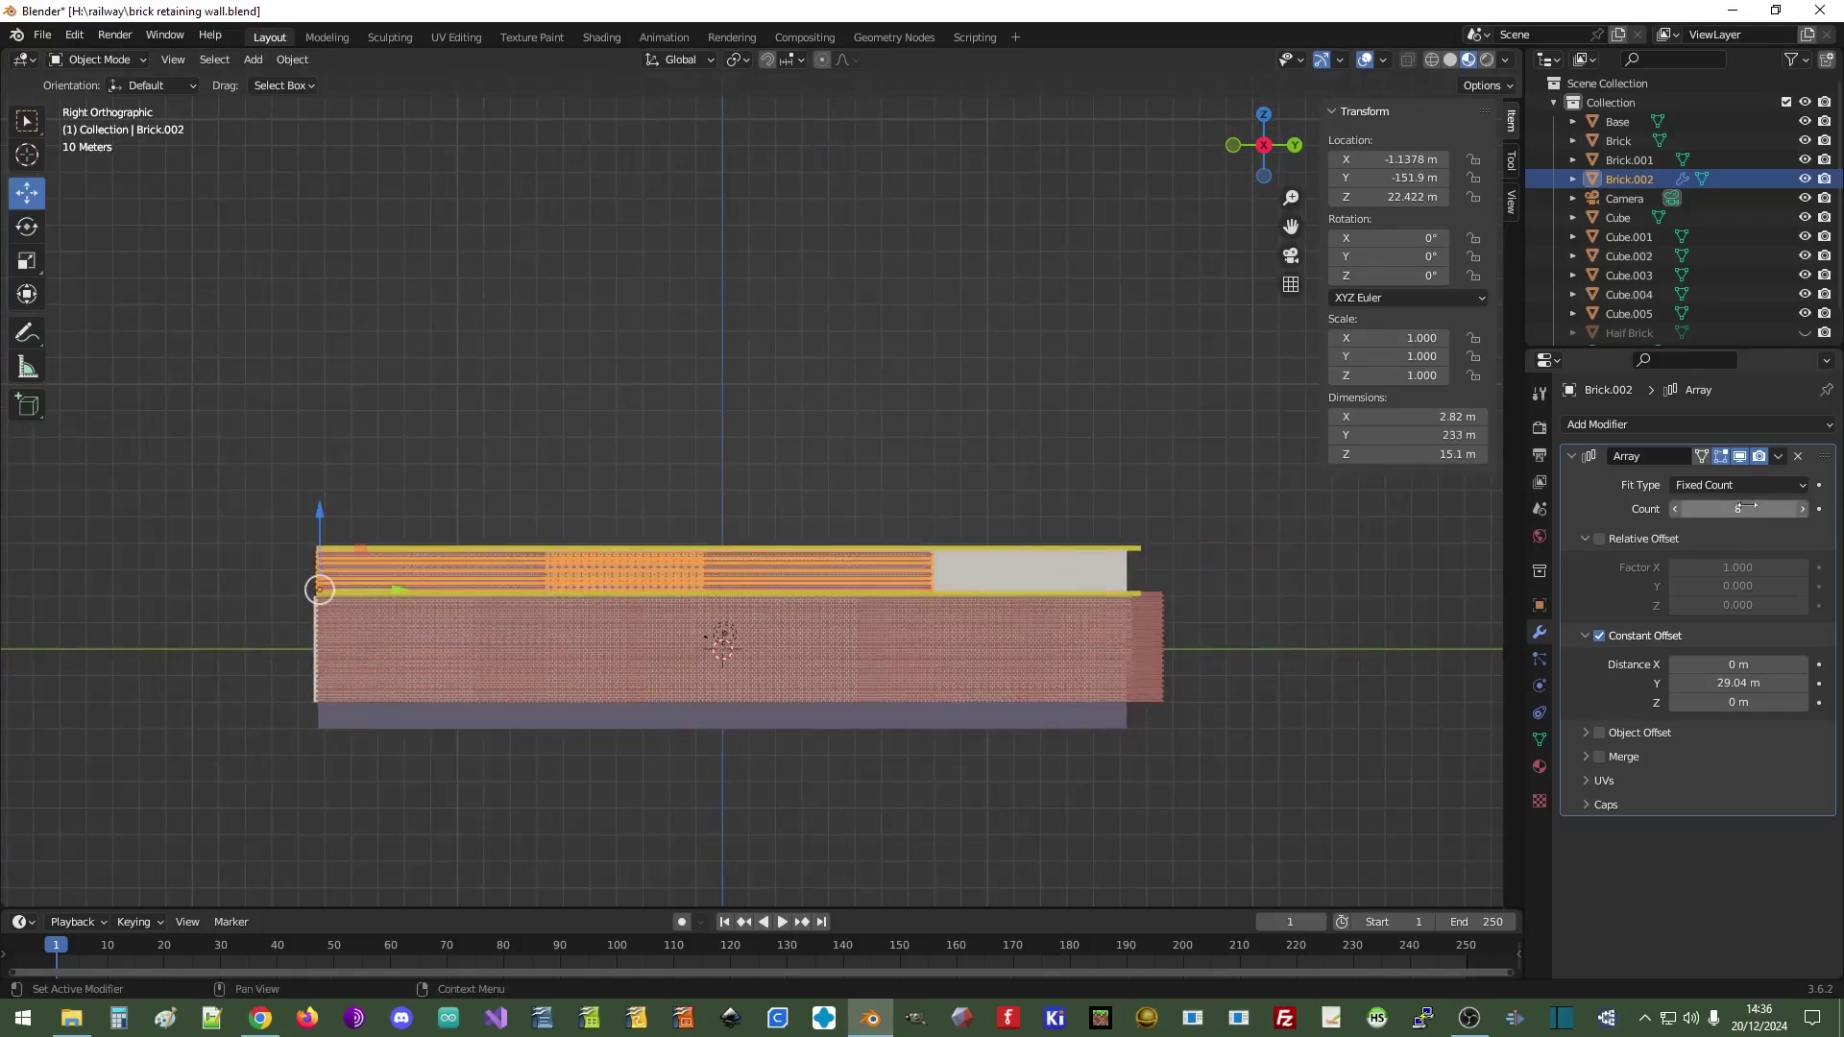
{"action": "left_click", "coordinate": [1745, 509]}
{"action": "type", "text": "11"}
{"action": "key", "text": "Return"}
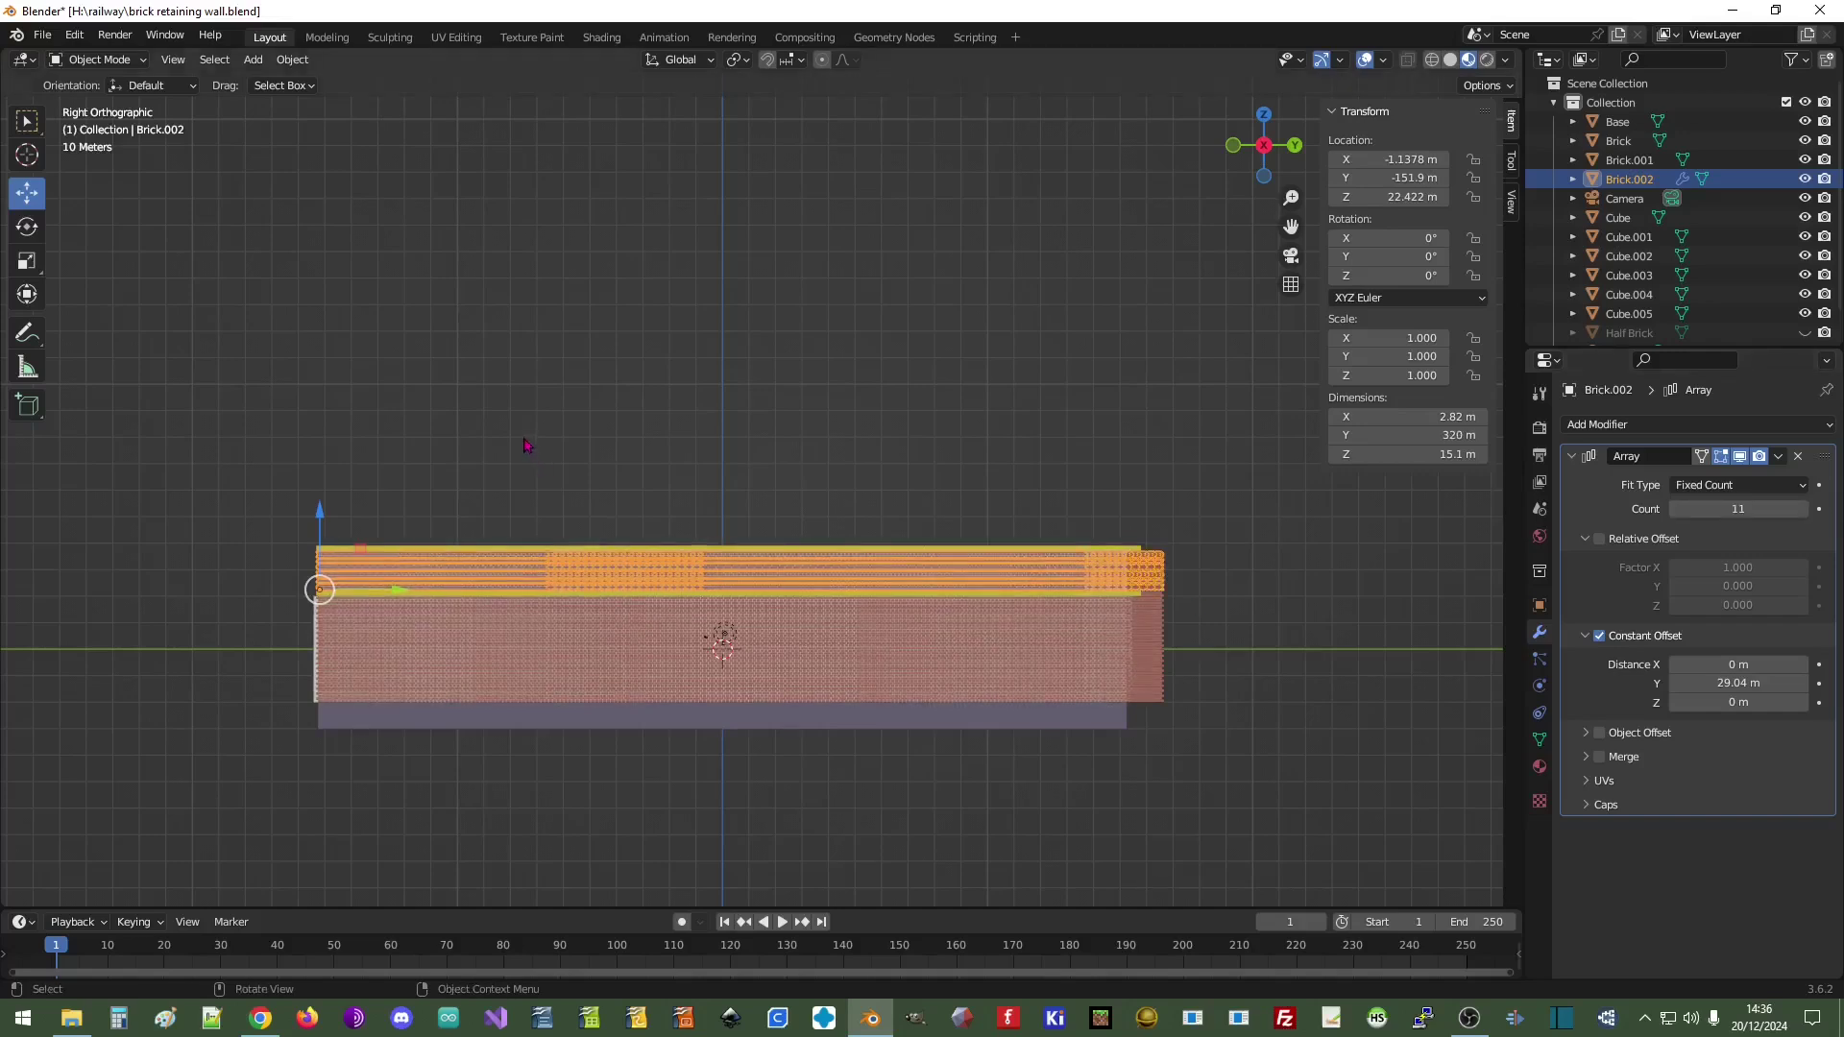
- Apply the lengthwise Array modifier to the parapet bricks and save the file
{"action": "left_click", "coordinate": [1779, 458]}
{"action": "left_click", "coordinate": [1718, 480]}
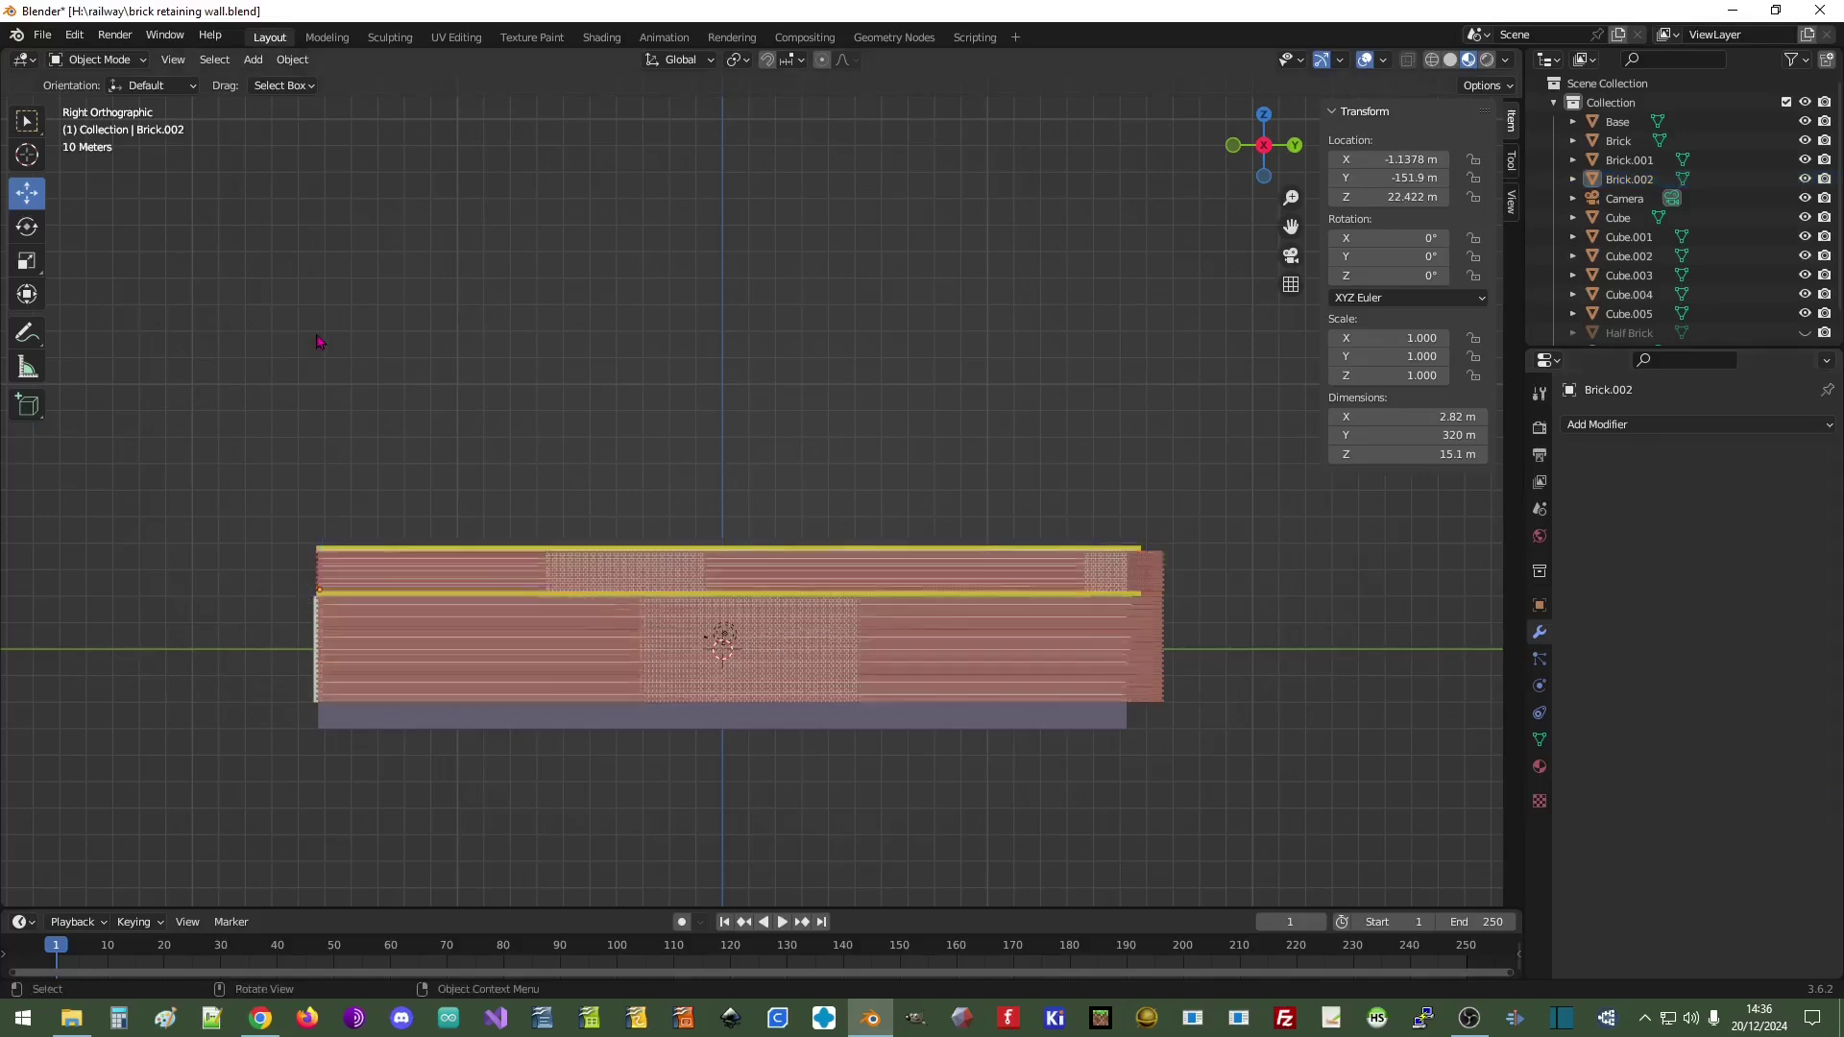
{"action": "left_click", "coordinate": [42, 35]}
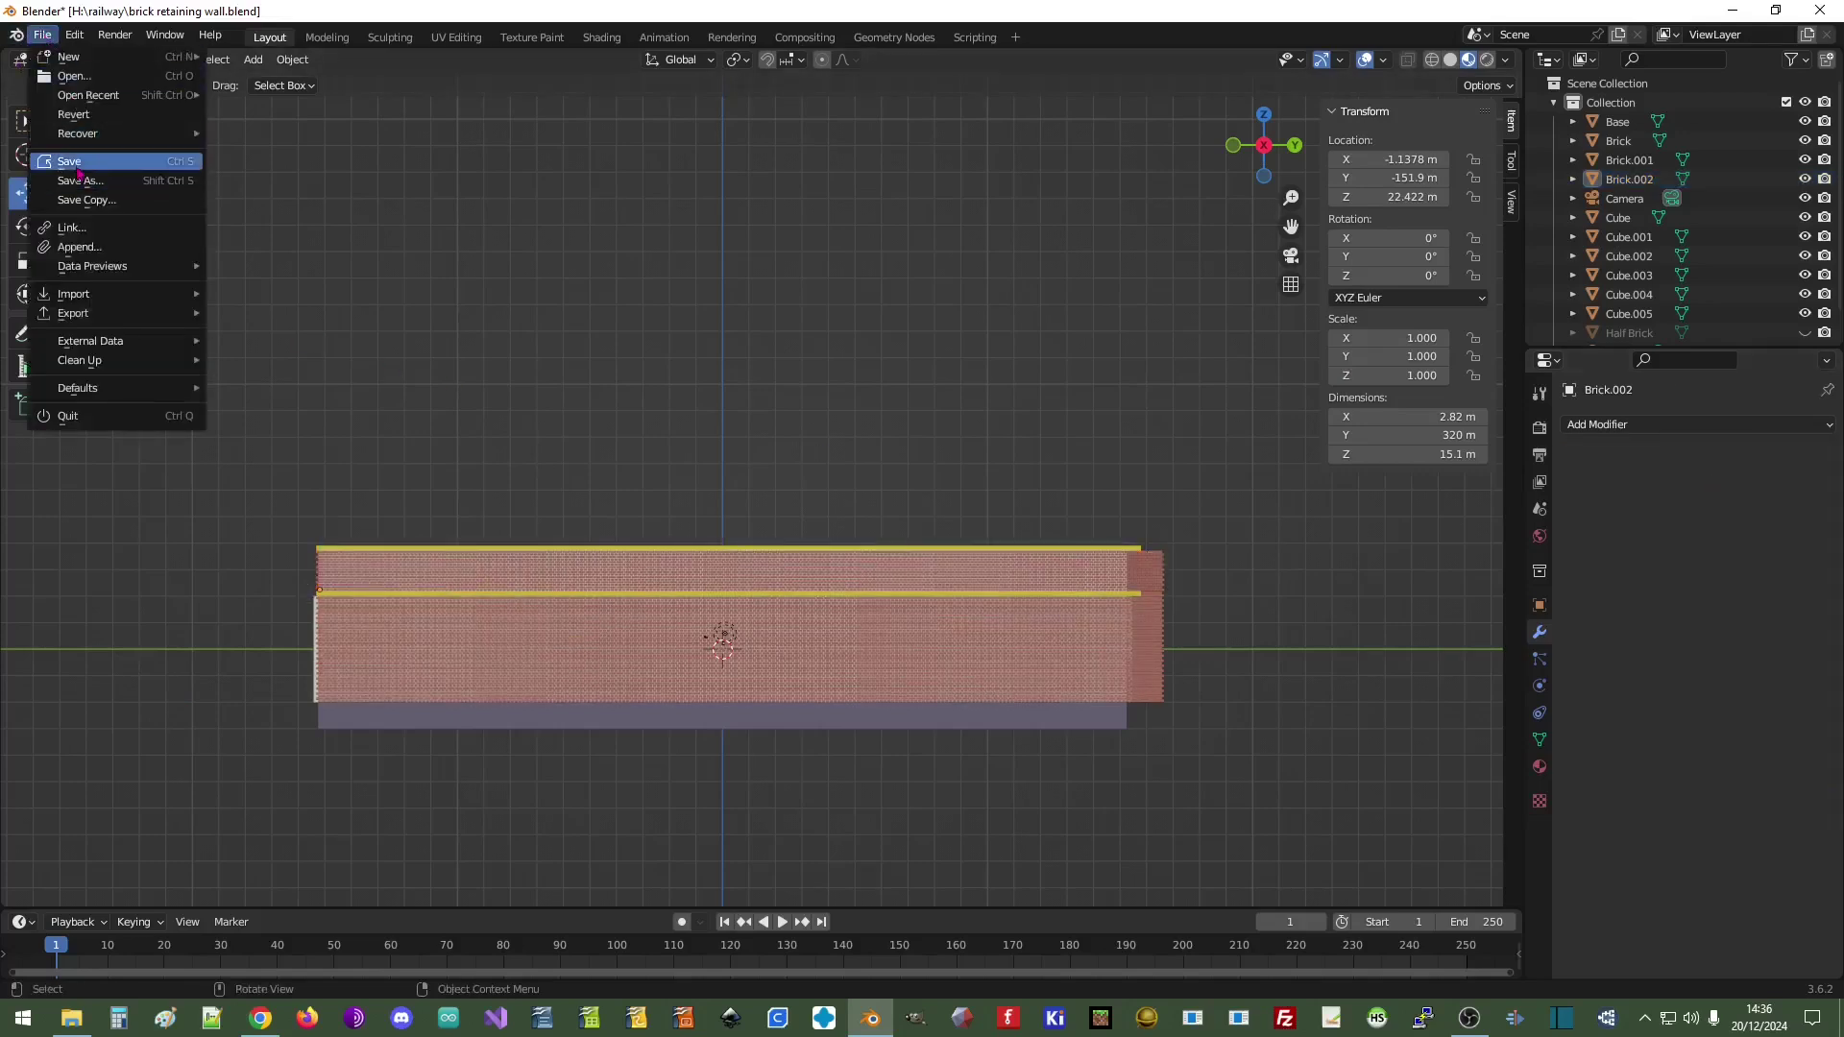
- Examine the assembled retaining wall from the end, front and above, including the parapet brickwork and both yellow rows
{"action": "middle_click_drag", "start_coordinate": [230, 662], "coordinate": [461, 637]}
{"action": "scroll", "coordinate": [922, 689], "scroll_direction": "up", "scroll_amount": 3}
{"action": "middle_click_drag", "start_coordinate": [932, 664], "coordinate": [883, 661]}
{"action": "scroll", "coordinate": [499, 661], "scroll_direction": "down", "scroll_amount": 4}
{"action": "scroll", "coordinate": [498, 662], "scroll_direction": "down", "scroll_amount": 1}
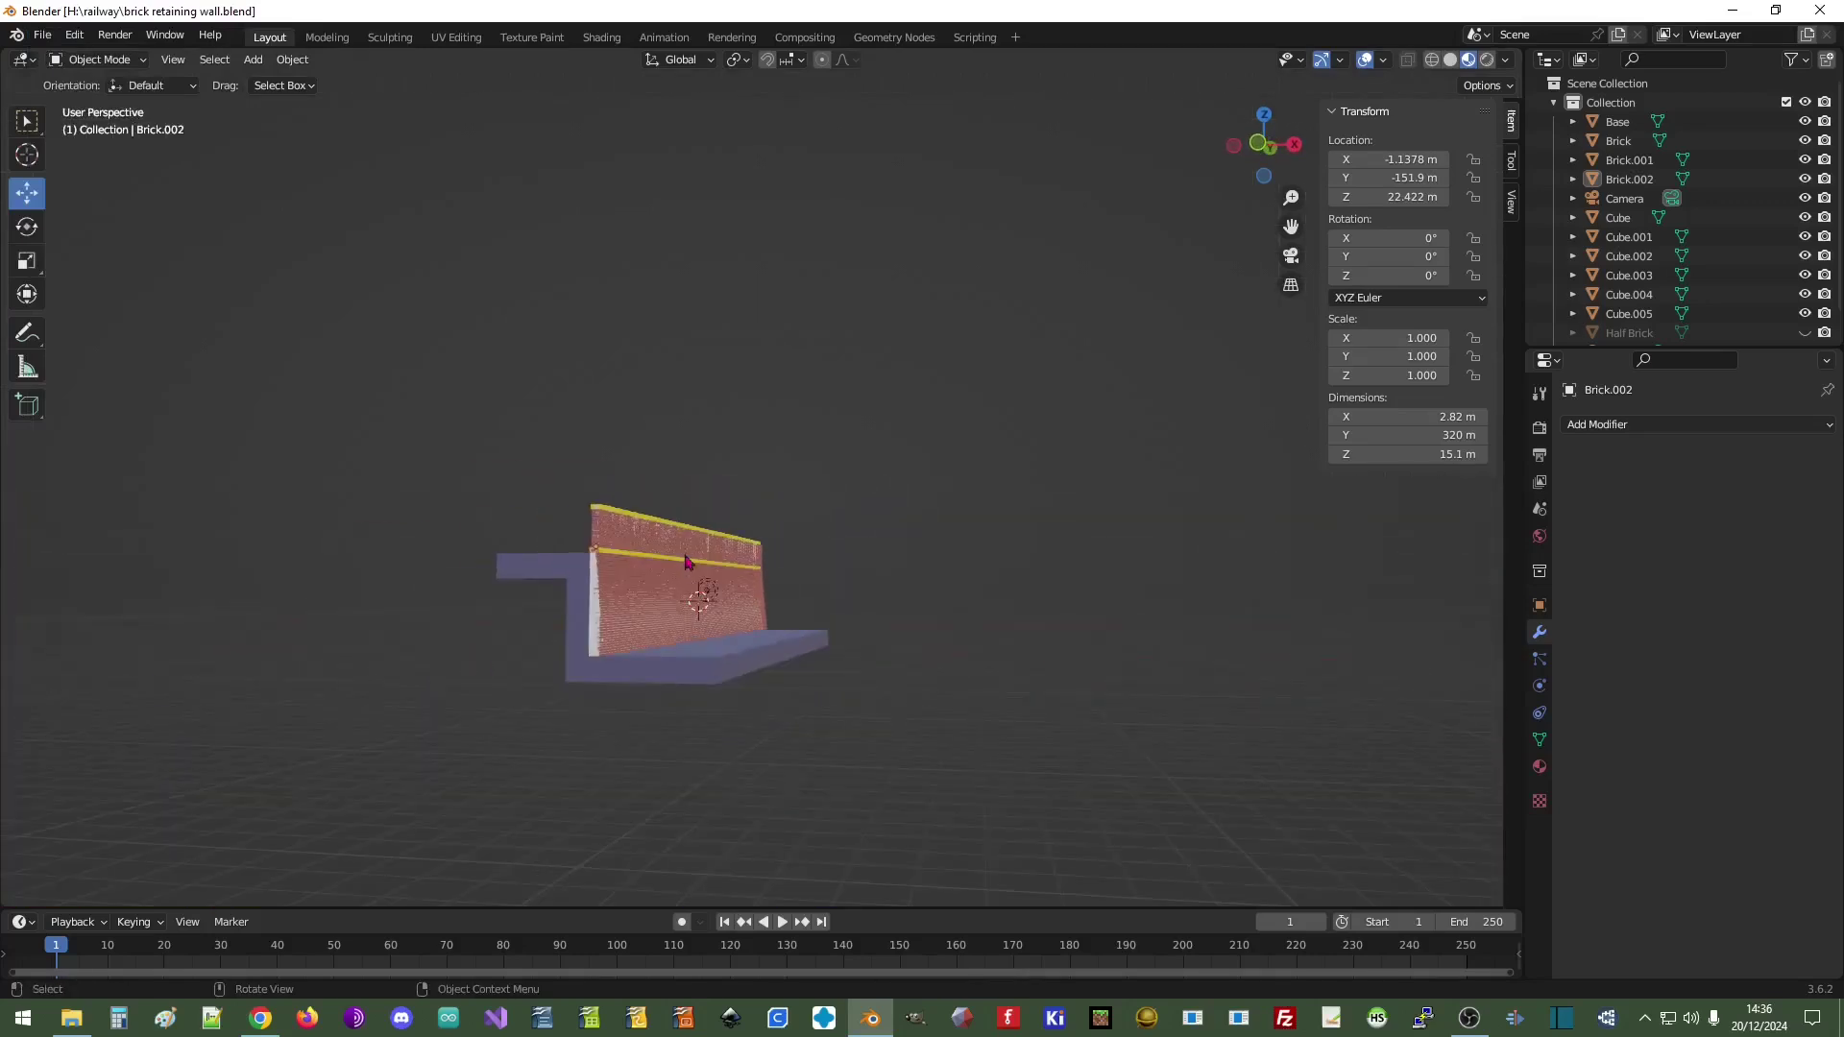
{"action": "scroll", "coordinate": [689, 583], "scroll_direction": "up", "scroll_amount": 4}
{"action": "mouse_move", "coordinate": [342, 668]}
{"action": "middle_mouse_down"}
{"action": "mouse_move", "coordinate": [465, 693]}
{"action": "mouse_move", "coordinate": [378, 667]}
{"action": "mouse_move", "coordinate": [338, 685]}
{"action": "middle_mouse_up"}
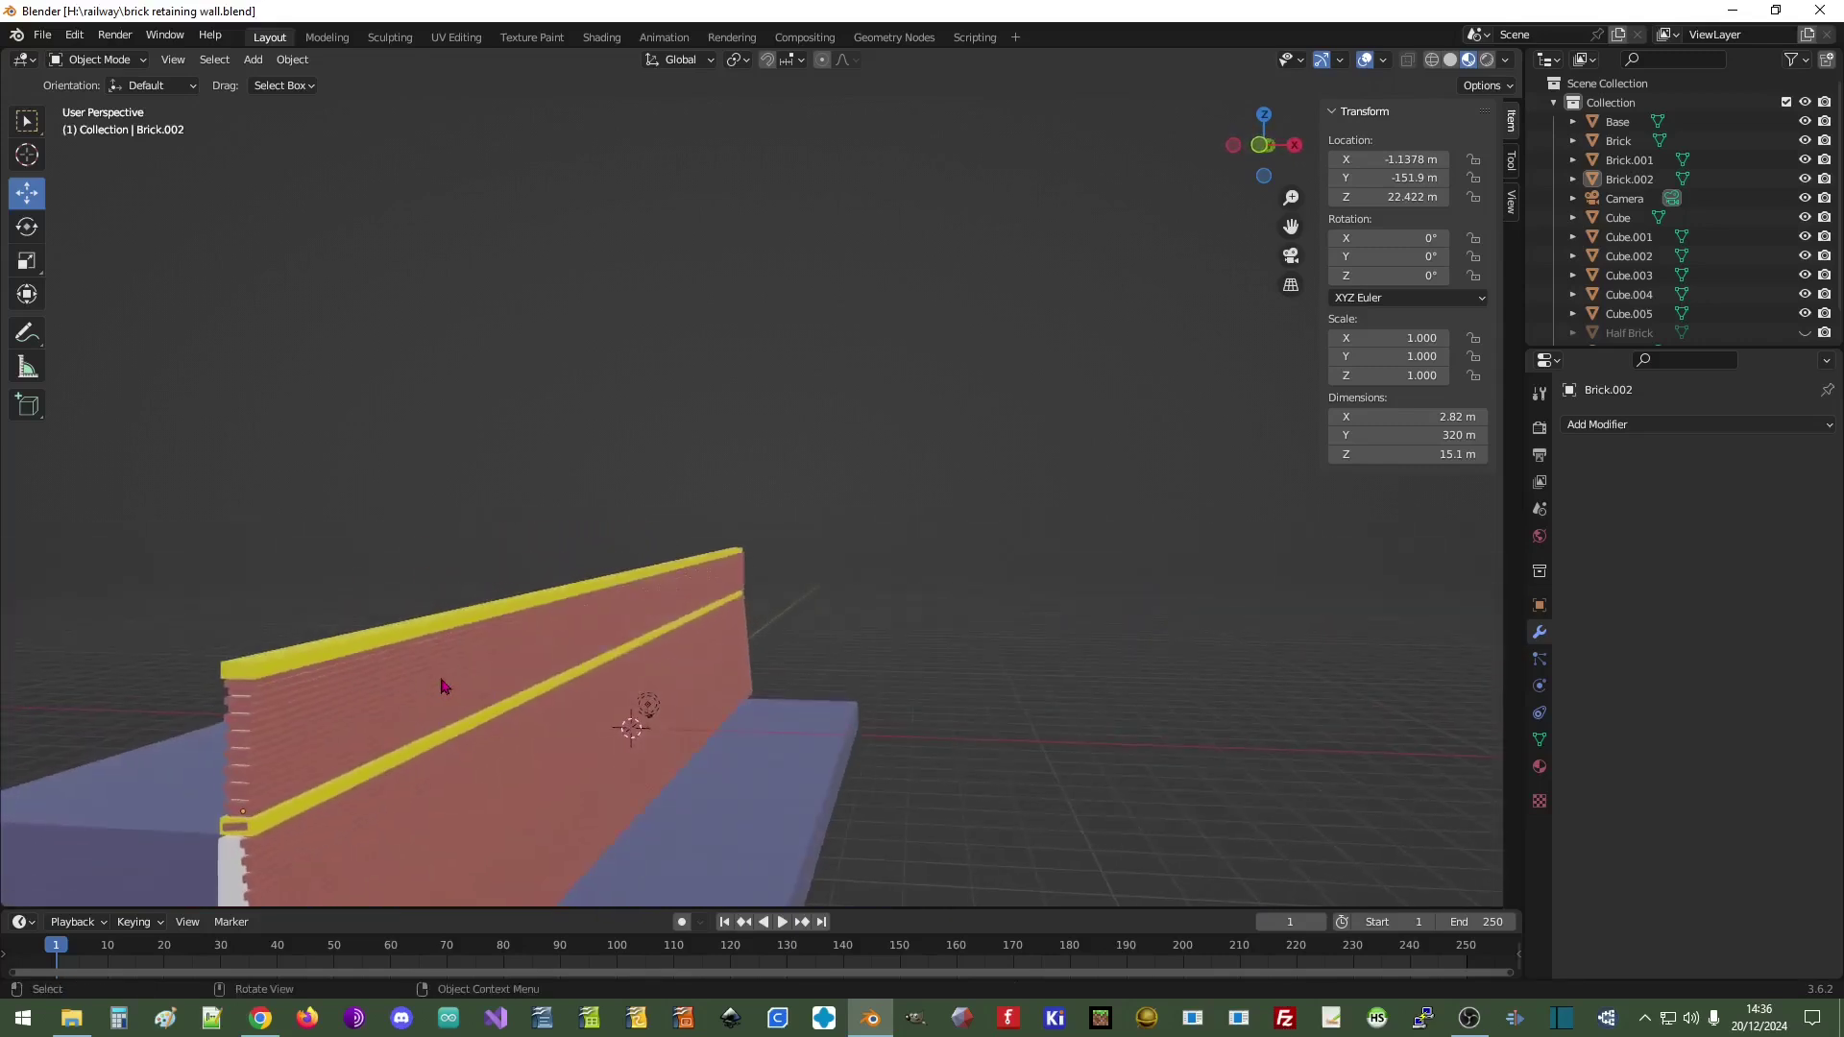
{"action": "left_click", "coordinate": [1469, 1028]}
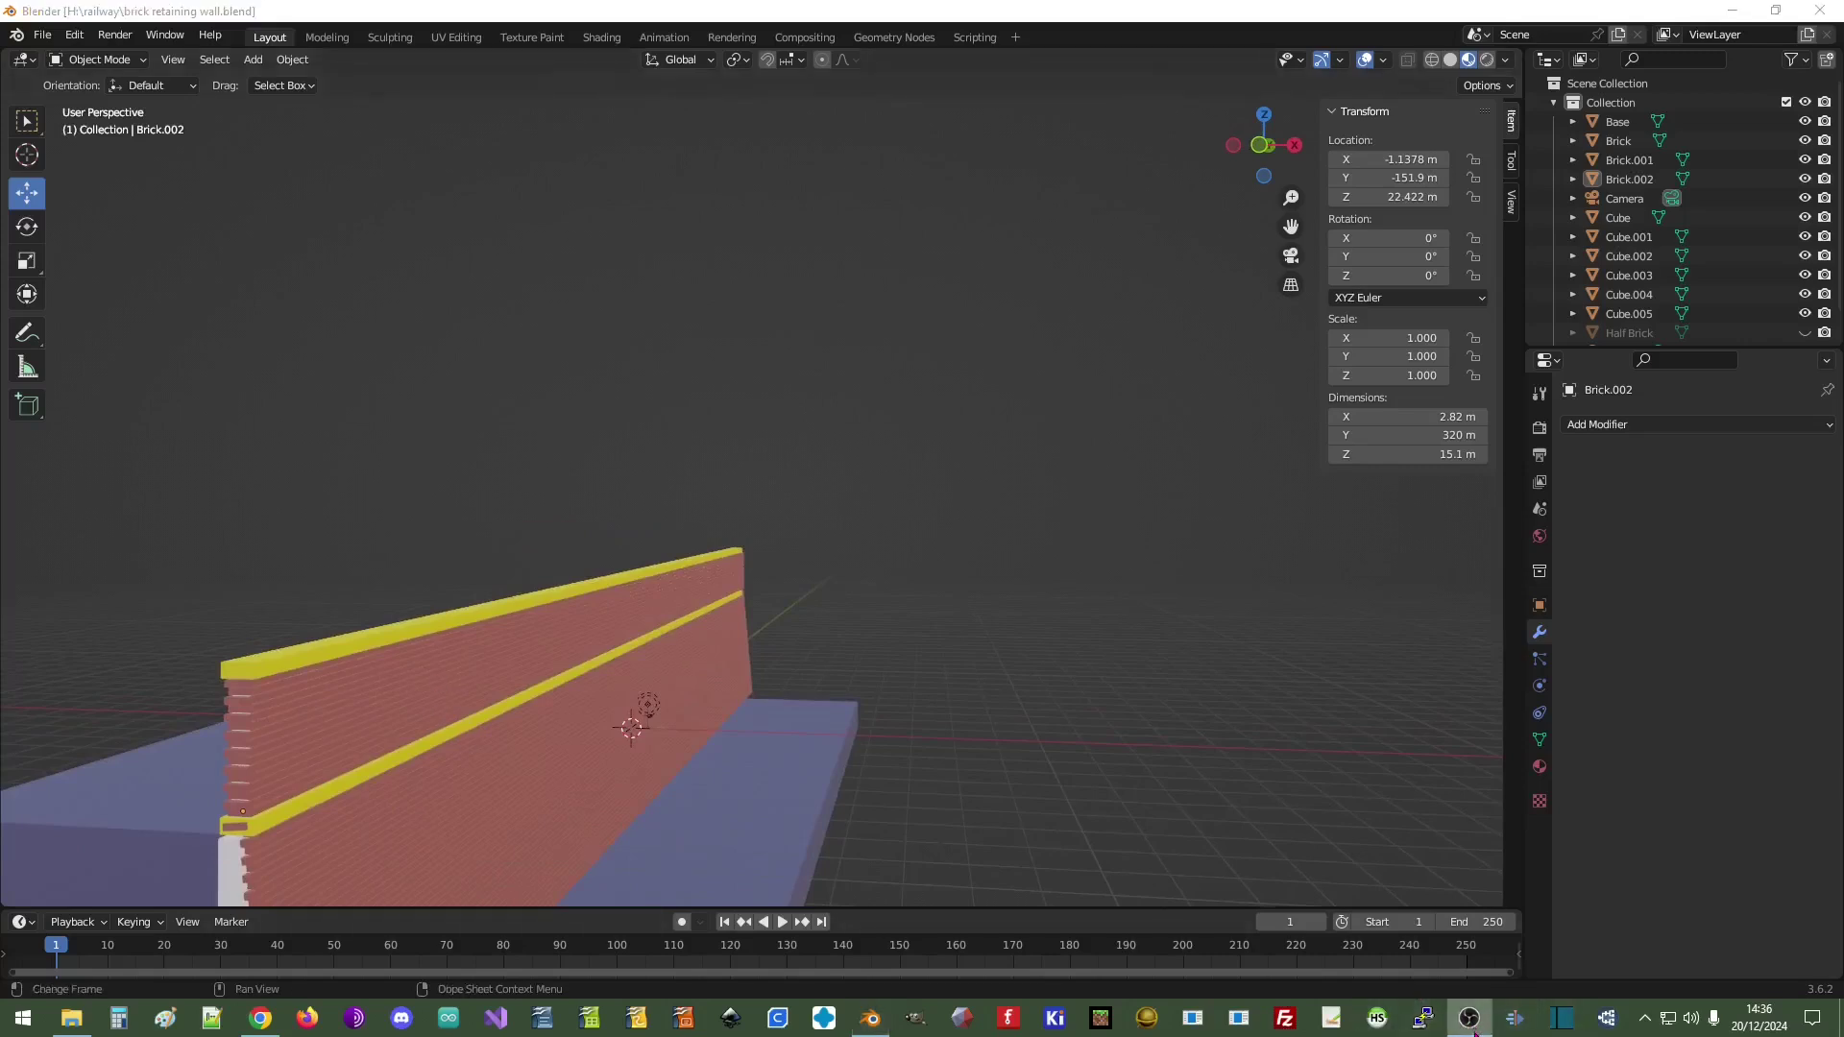
{"action": "left_click", "coordinate": [802, 8]}
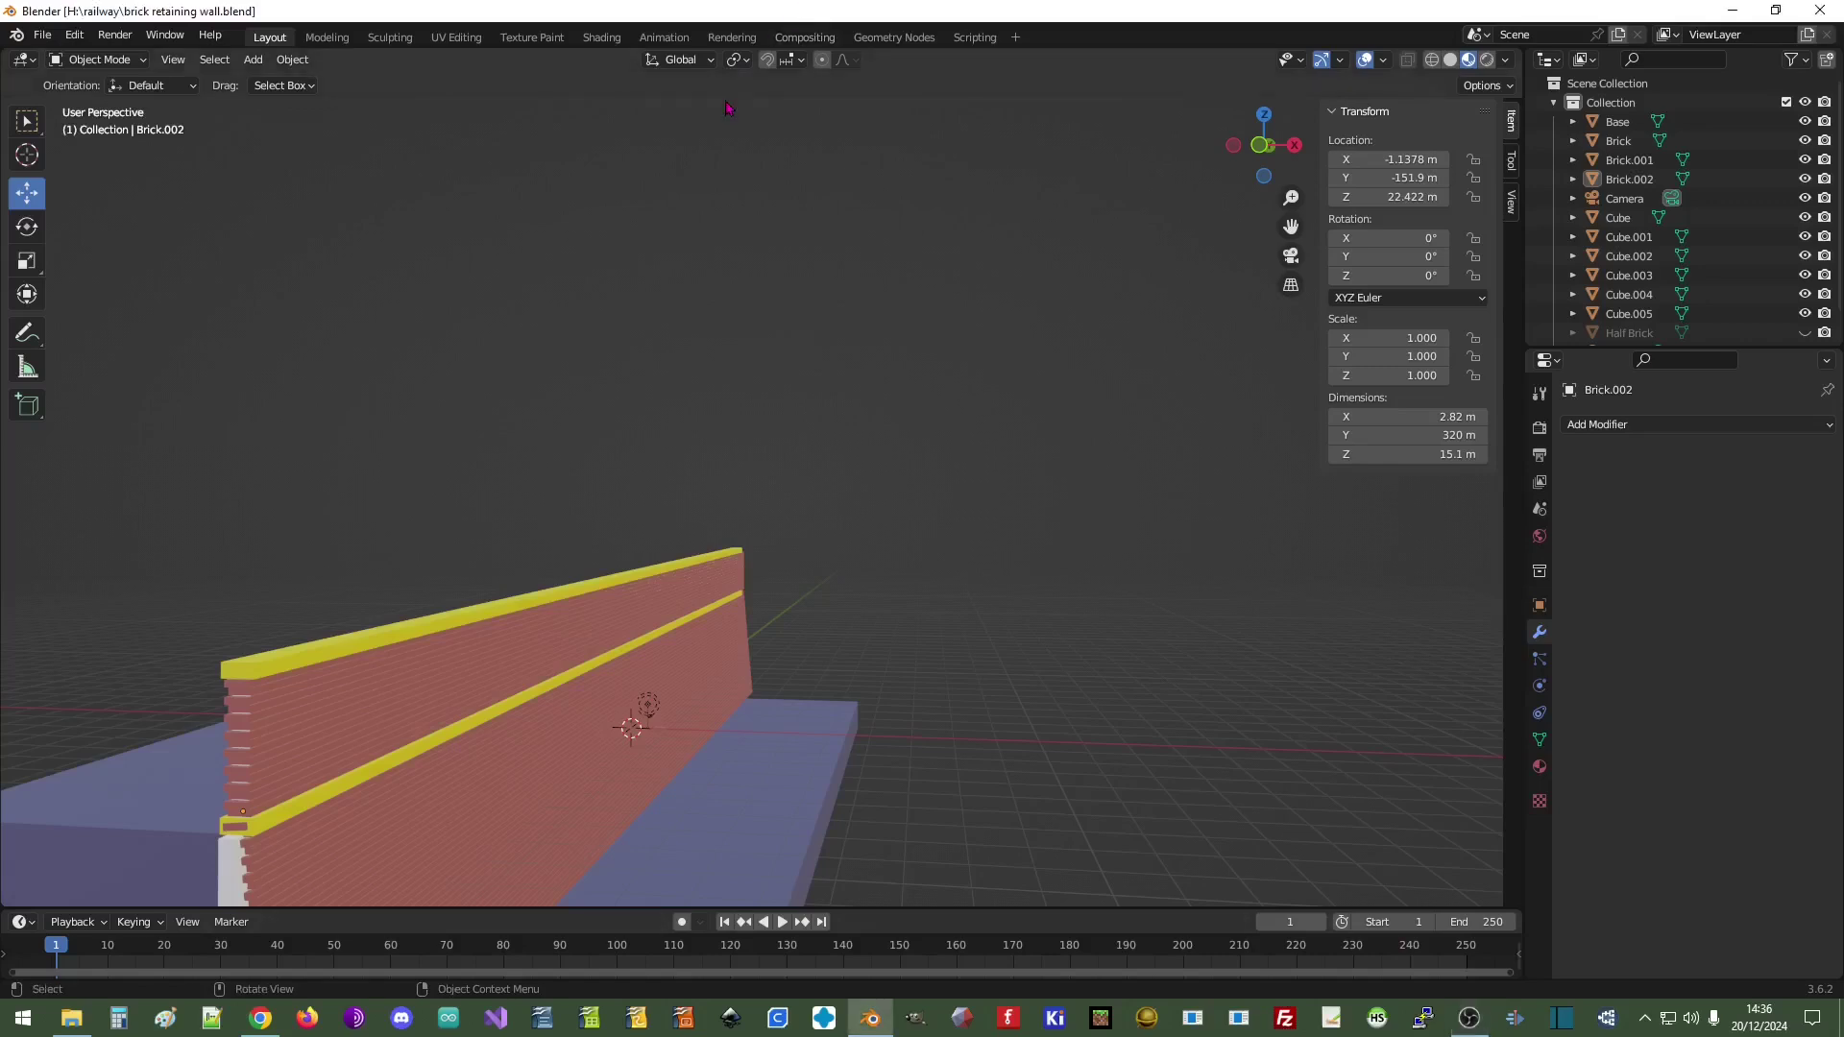
{"action": "scroll", "coordinate": [812, 424], "scroll_direction": "down", "scroll_amount": 5}
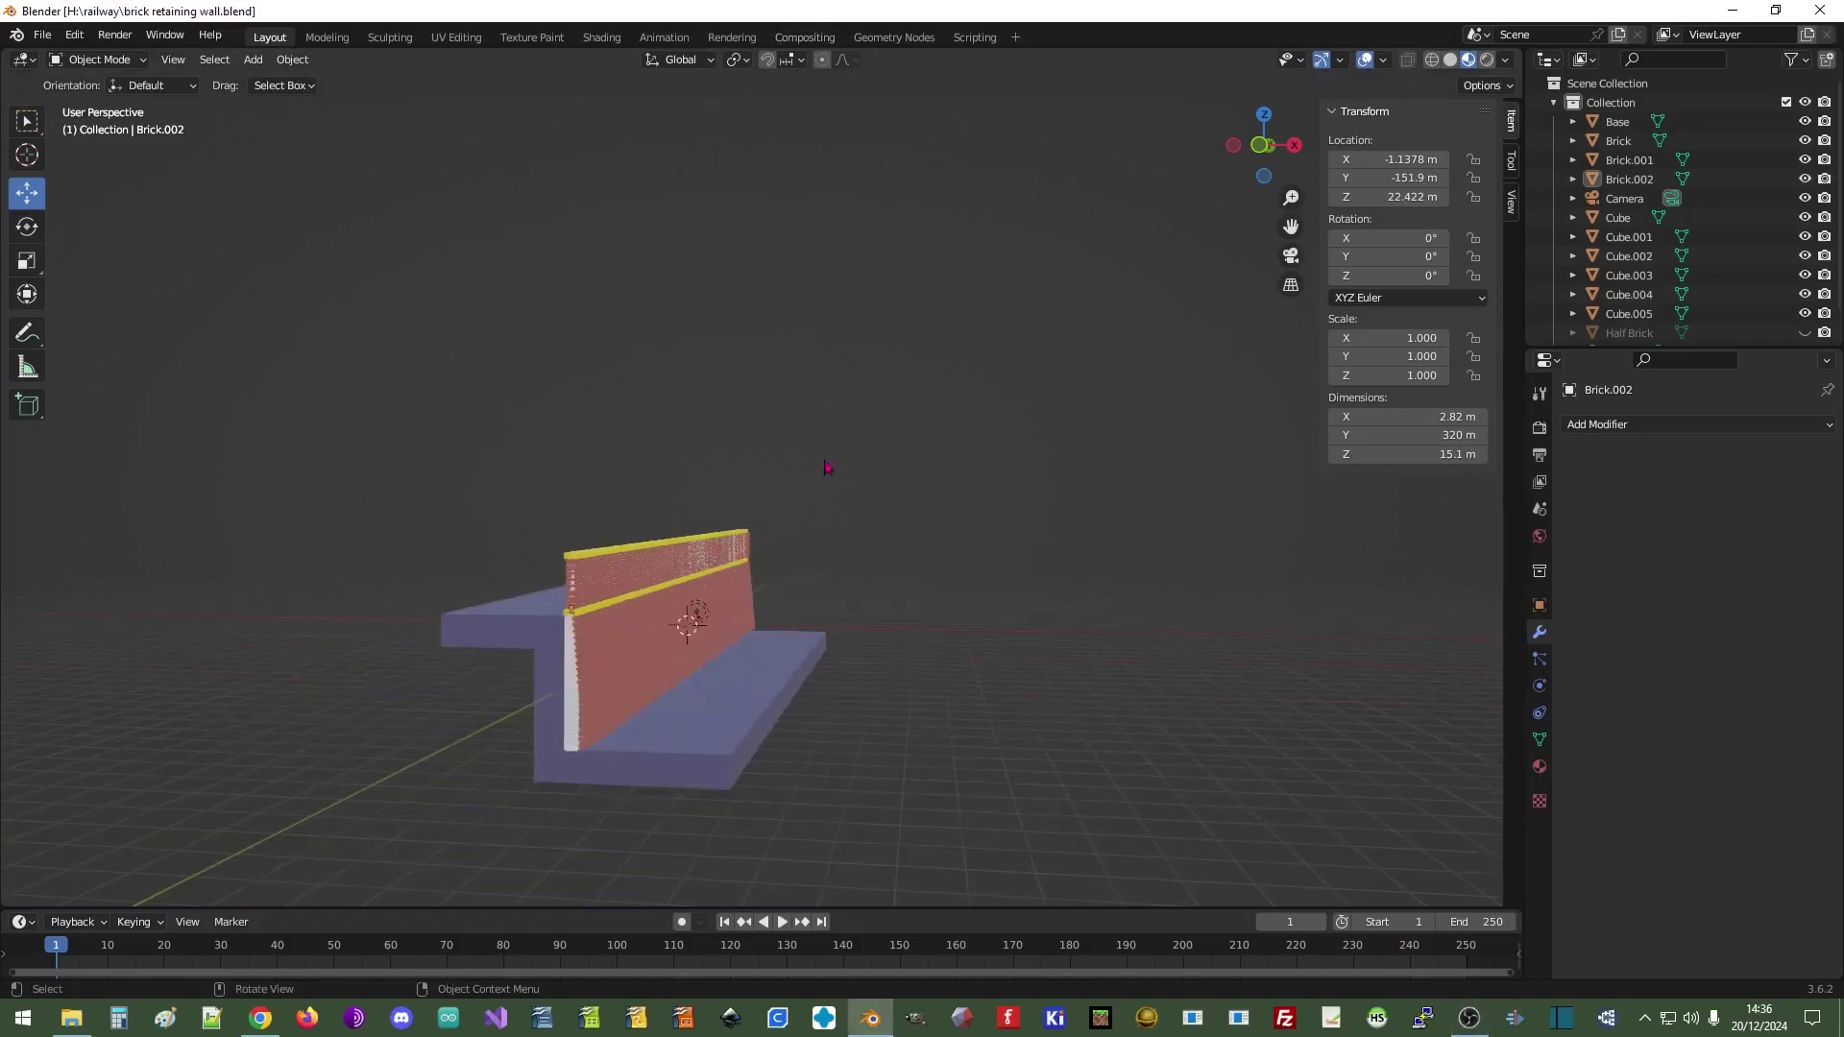
{"action": "middle_click_drag", "start_coordinate": [903, 470], "coordinate": [713, 608]}
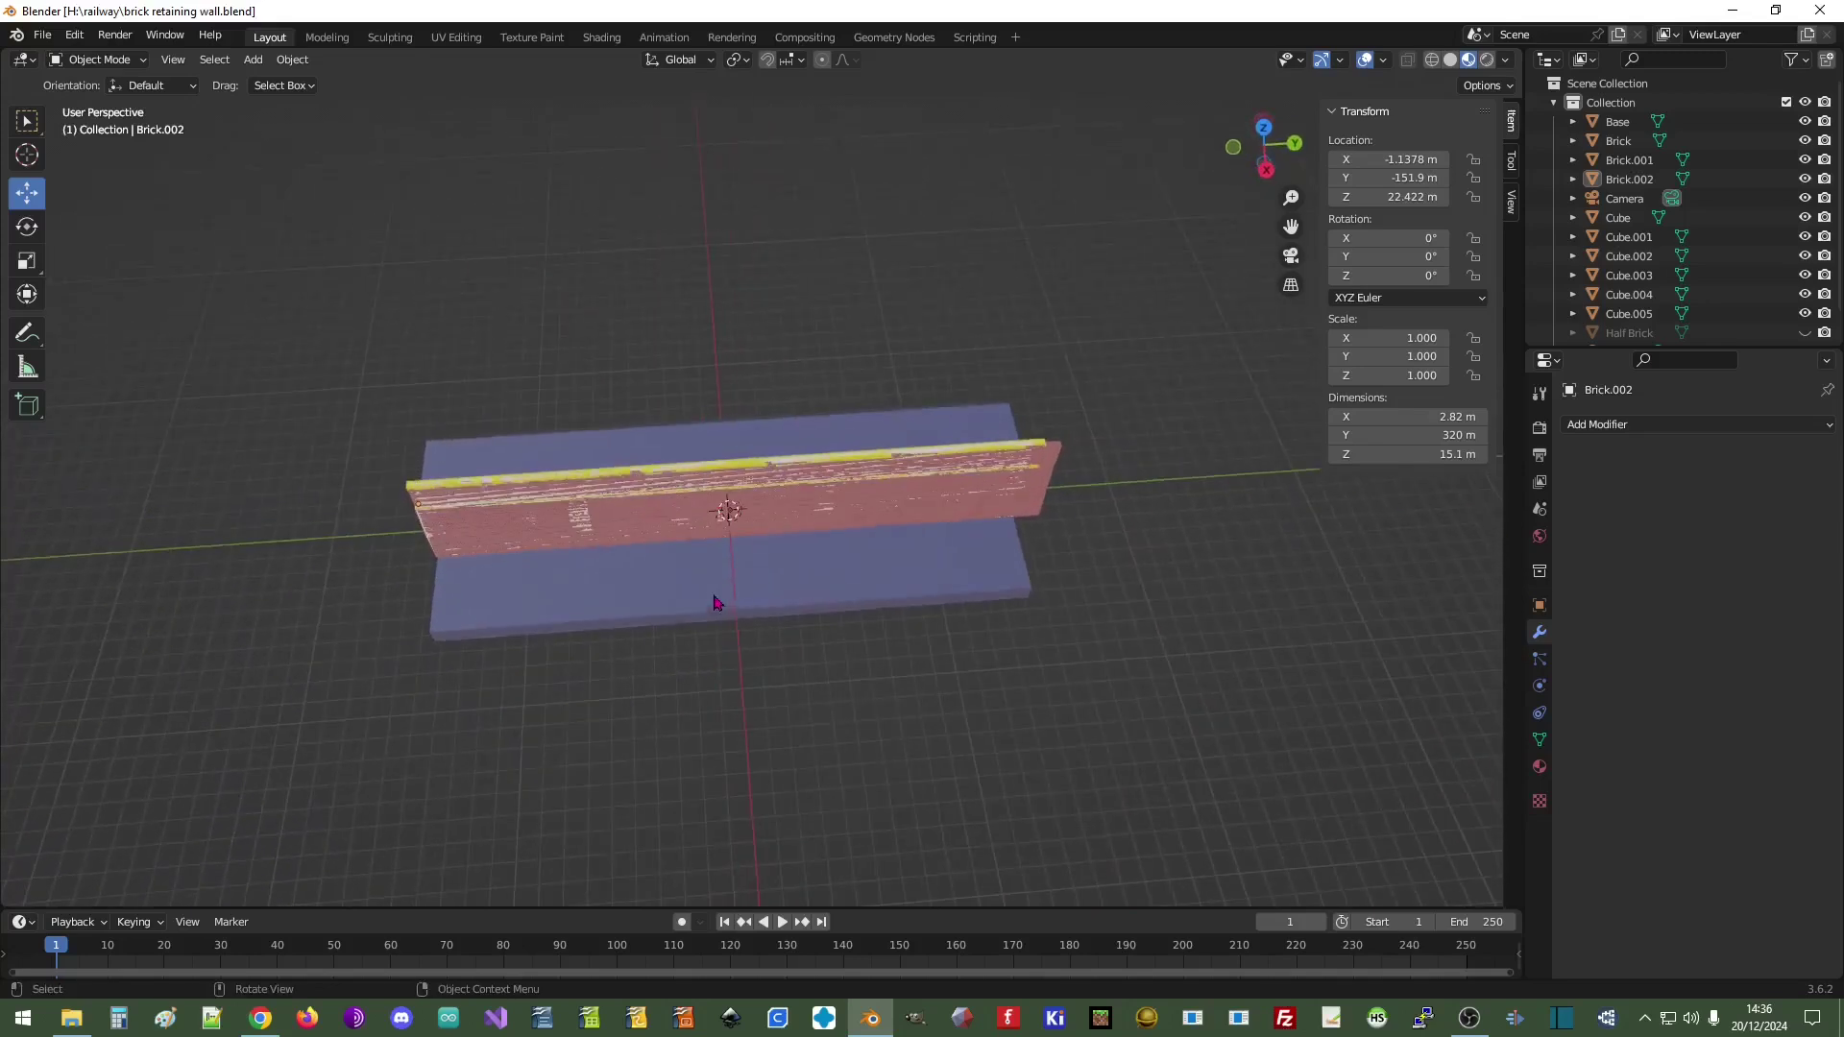
{"action": "scroll", "coordinate": [777, 618], "scroll_direction": "up", "scroll_amount": 4}
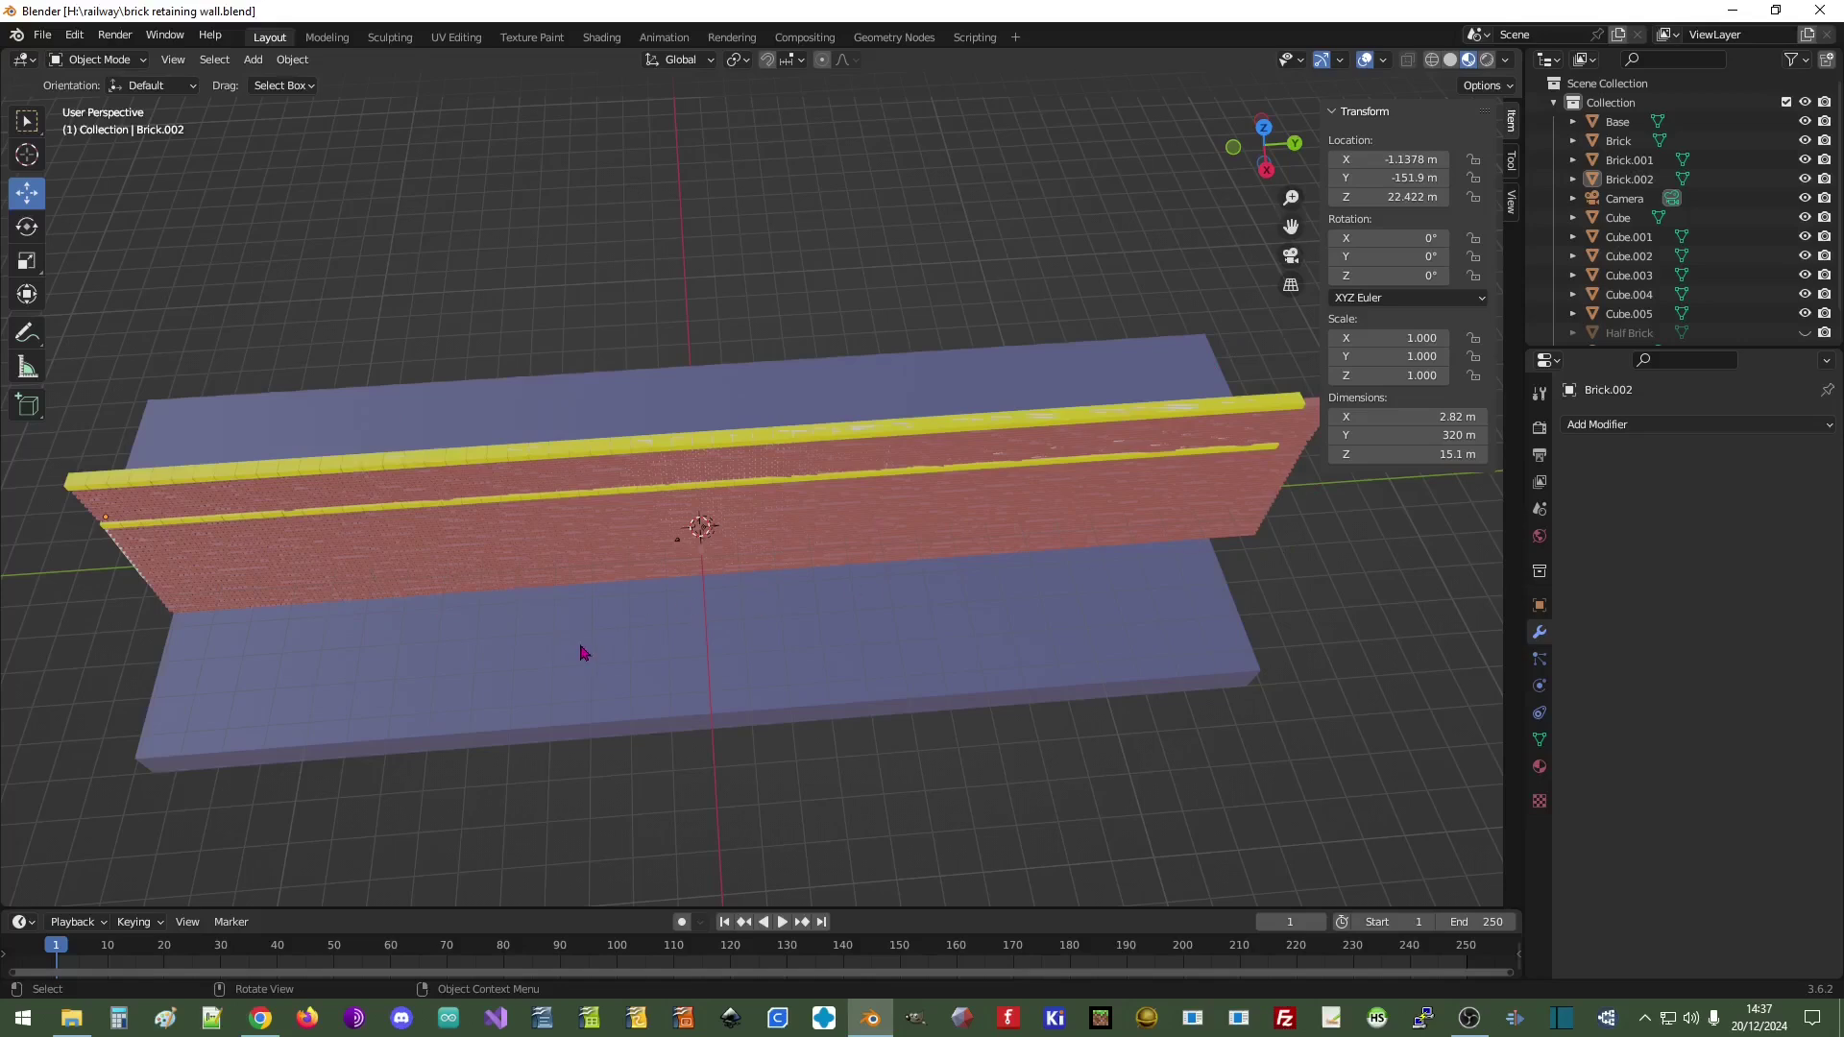
{"action": "scroll", "coordinate": [642, 670], "scroll_direction": "up", "scroll_amount": 5}
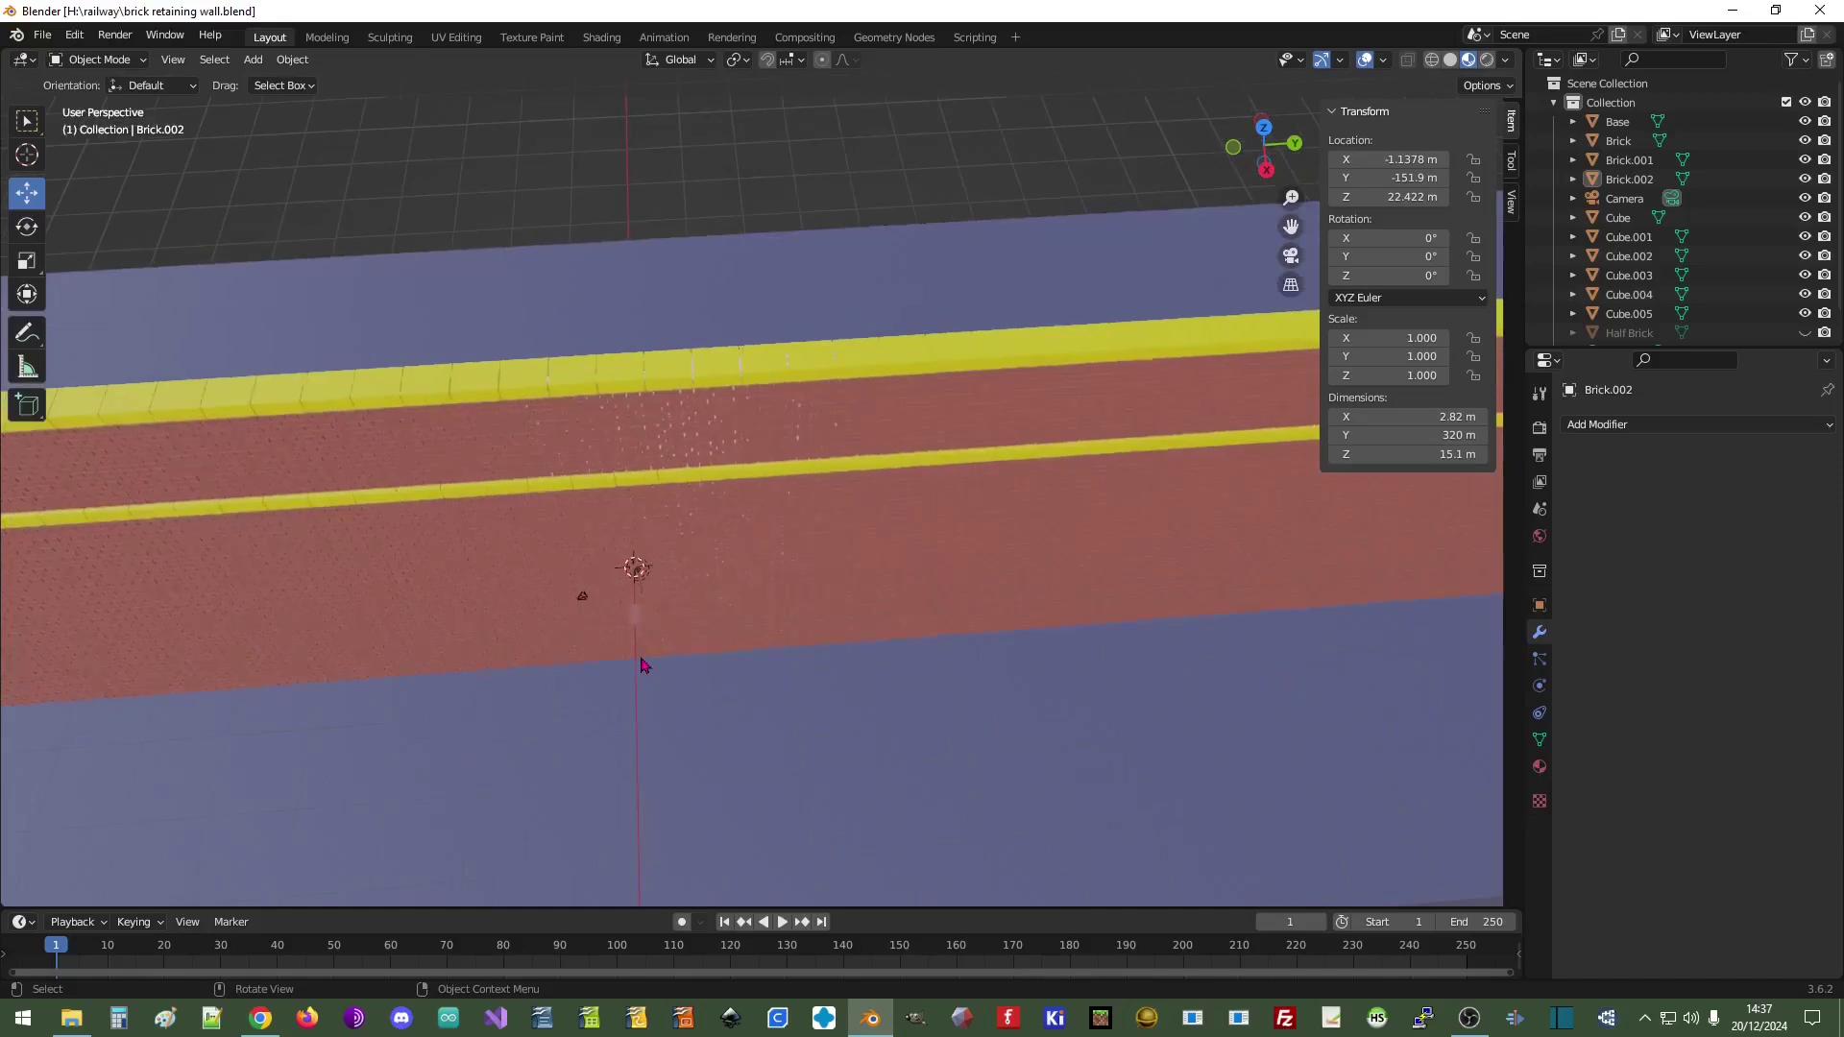
{"action": "scroll", "coordinate": [643, 665], "scroll_direction": "up", "scroll_amount": 1}
{"action": "middle_click_drag", "start_coordinate": [782, 577], "coordinate": [803, 518], "text": "shift"}
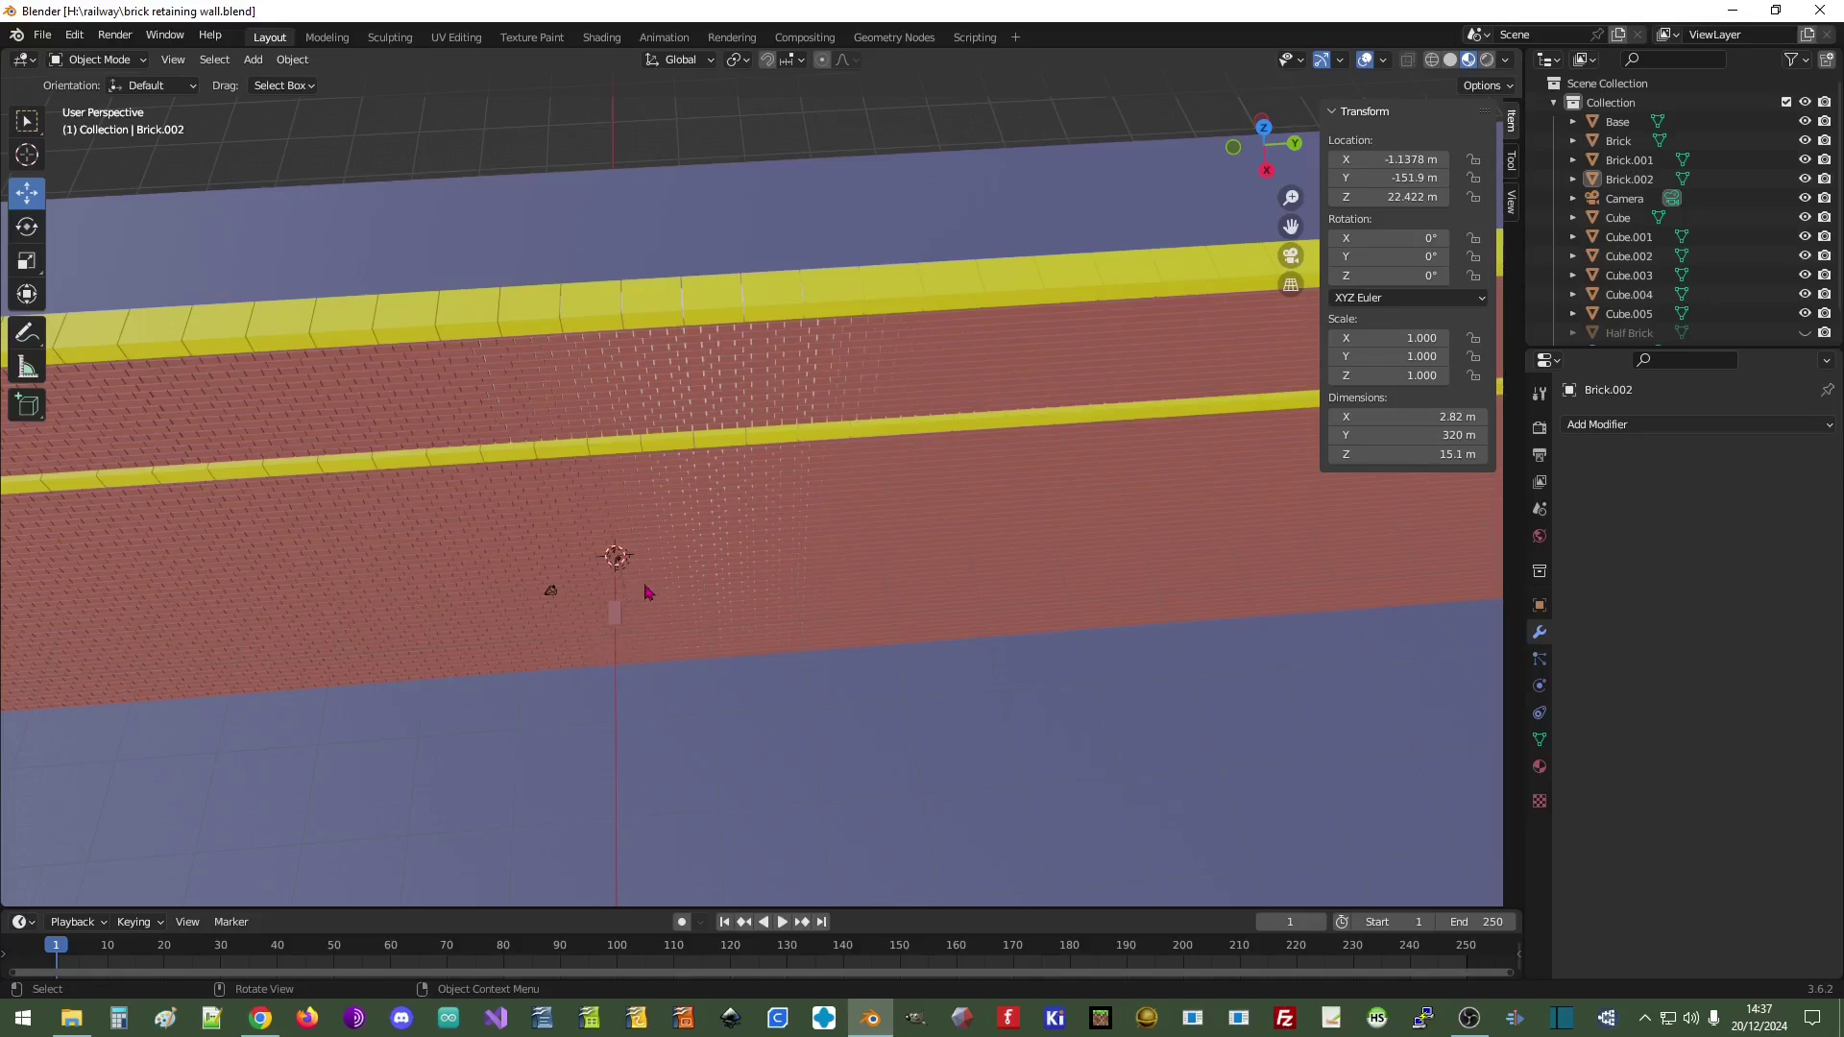
{"action": "left_click", "coordinate": [1468, 1018]}
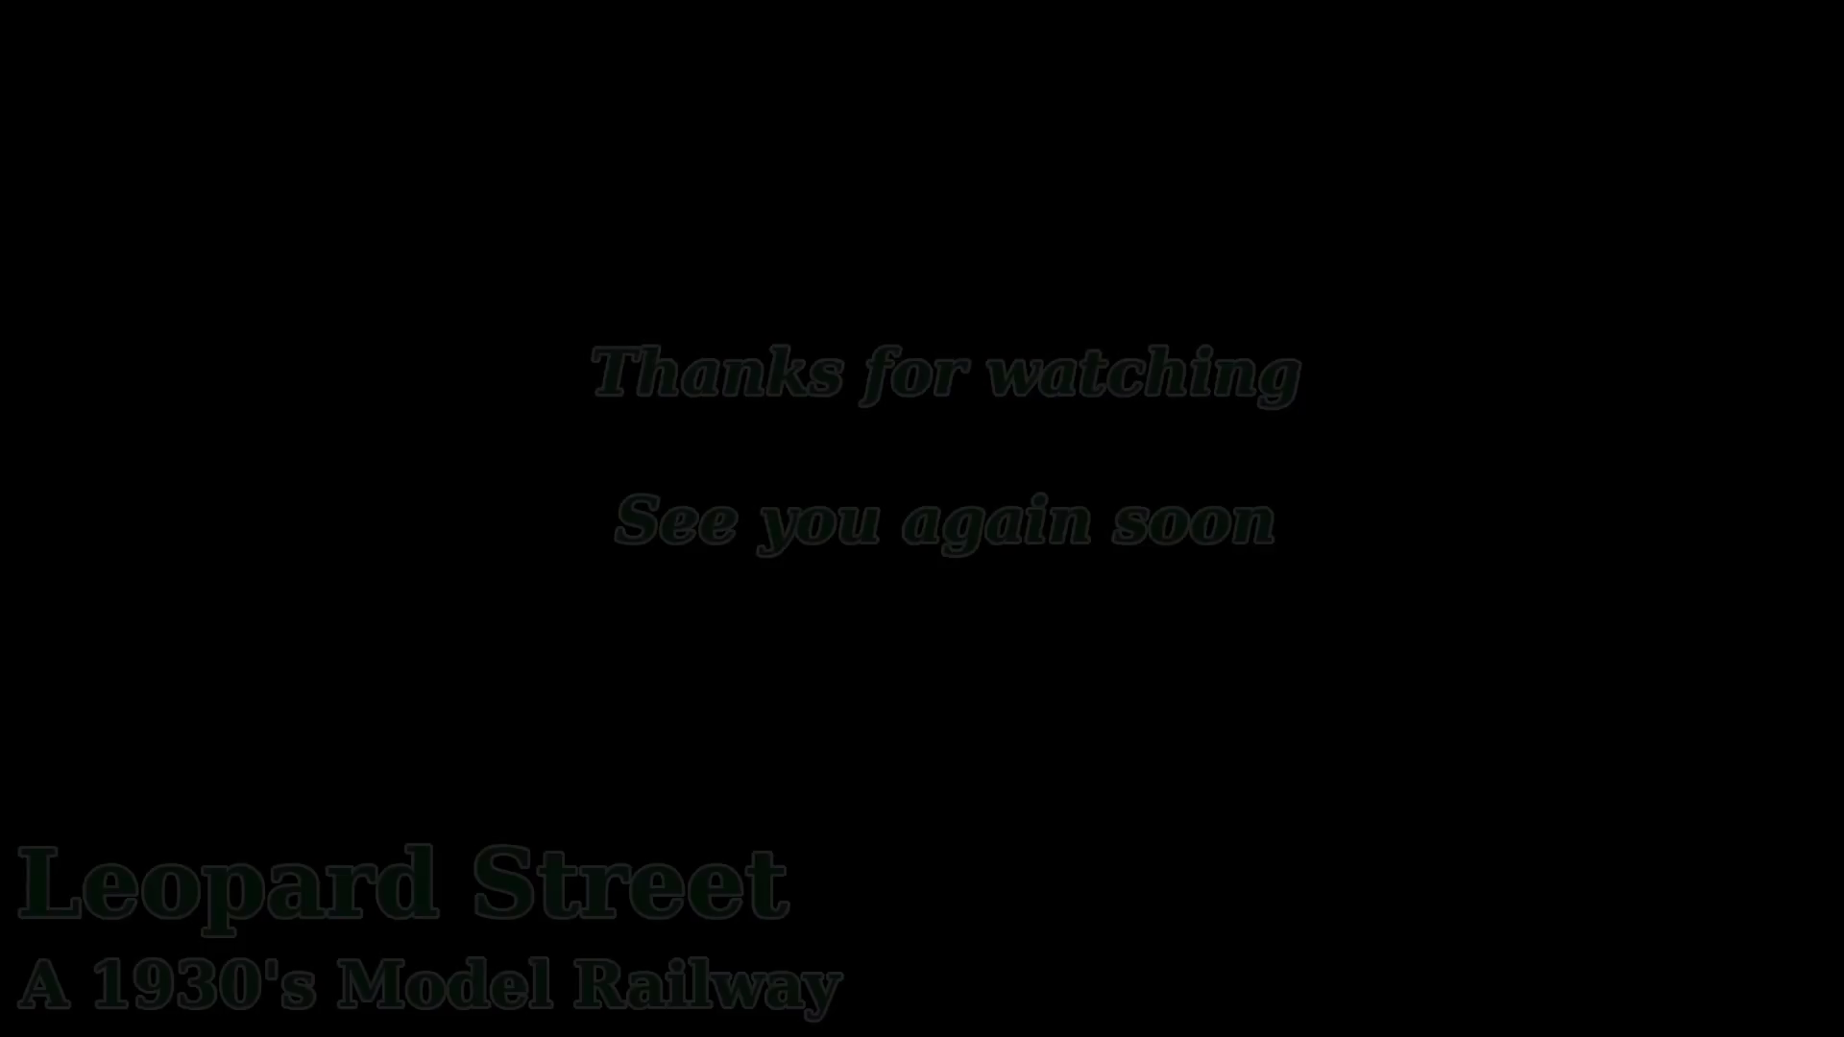